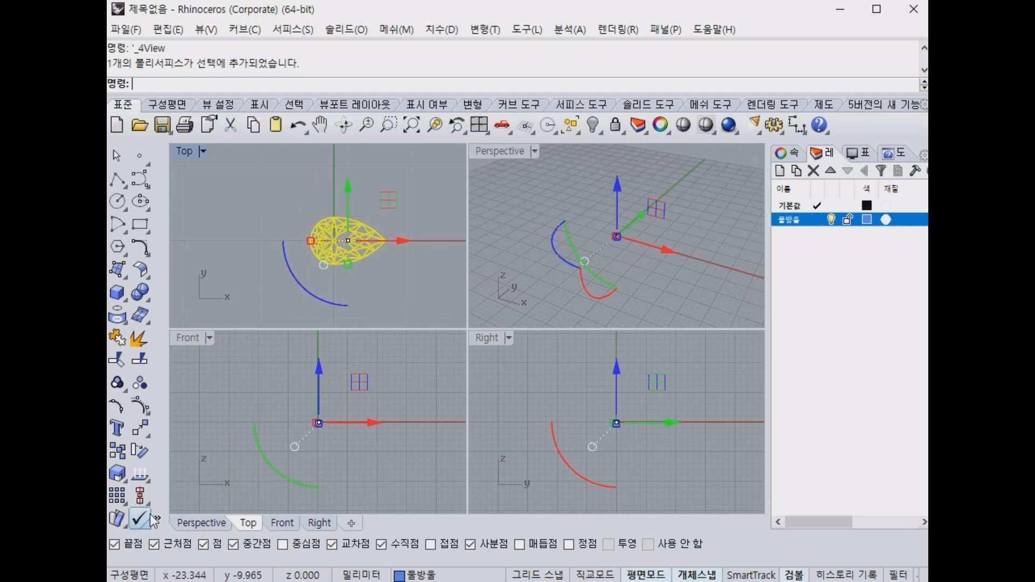
Rotate the pear-cut gem 90 degrees in the Top view so its tip points up, and align it concentrically to 0.
left_click_drag(328, 301, 410, 245)
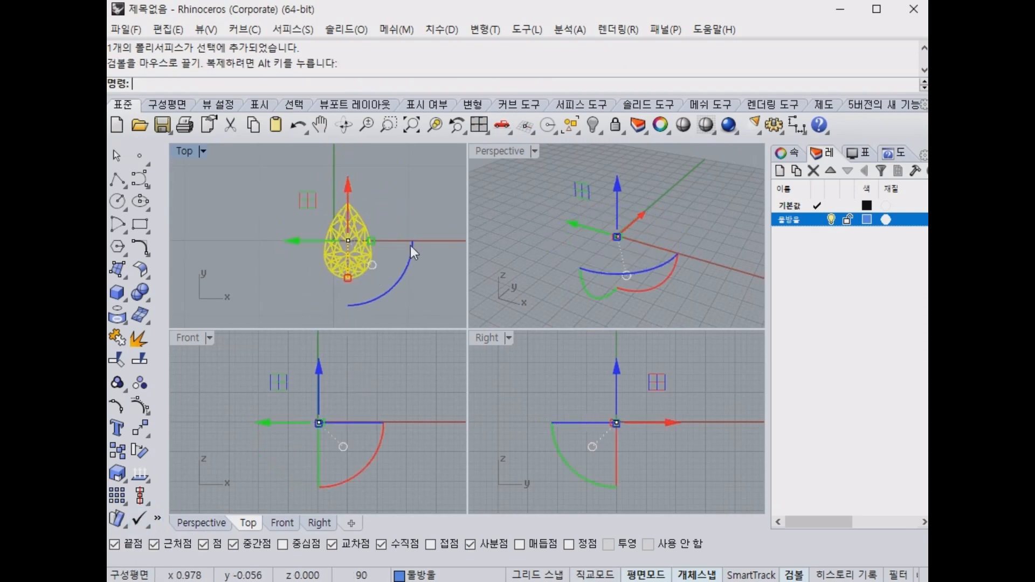
left_click(146, 510)
left_click(204, 531)
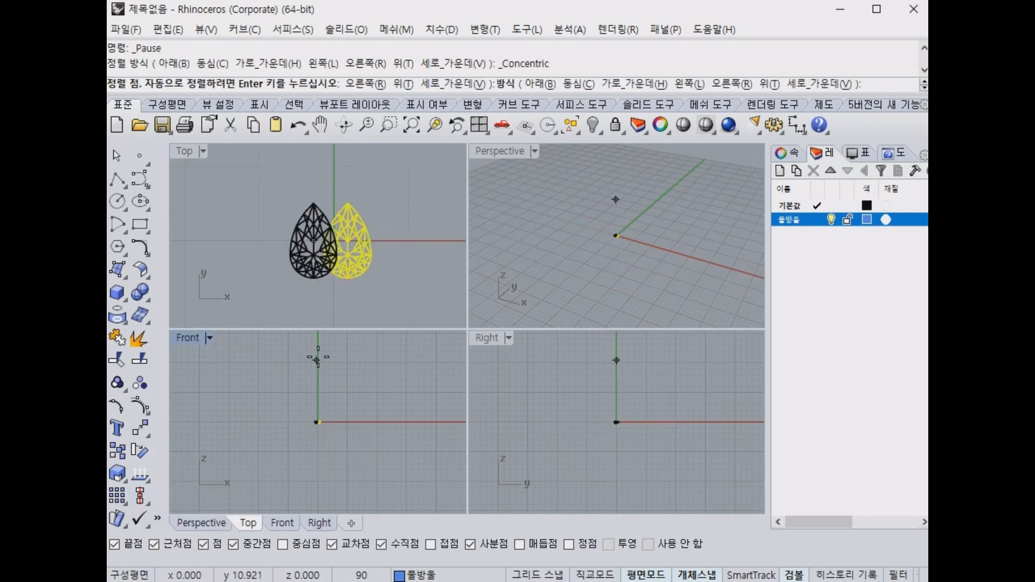
type("0")
key("Return")
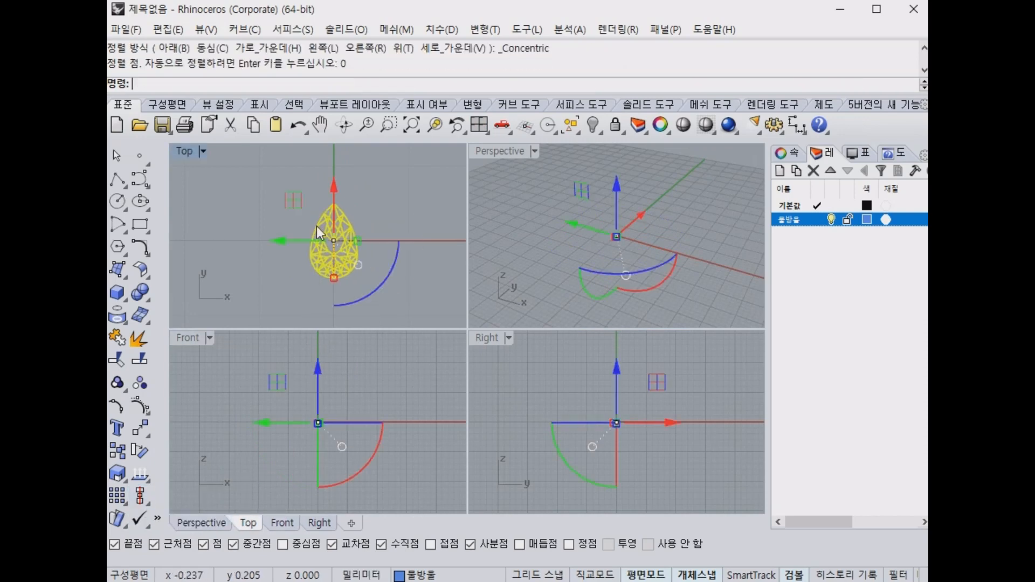
Align the bottom of the gem to 0 in the Front view and deselect it.
scroll(347, 418, "up", 8)
left_click(347, 391)
scroll(261, 438, "up", 14)
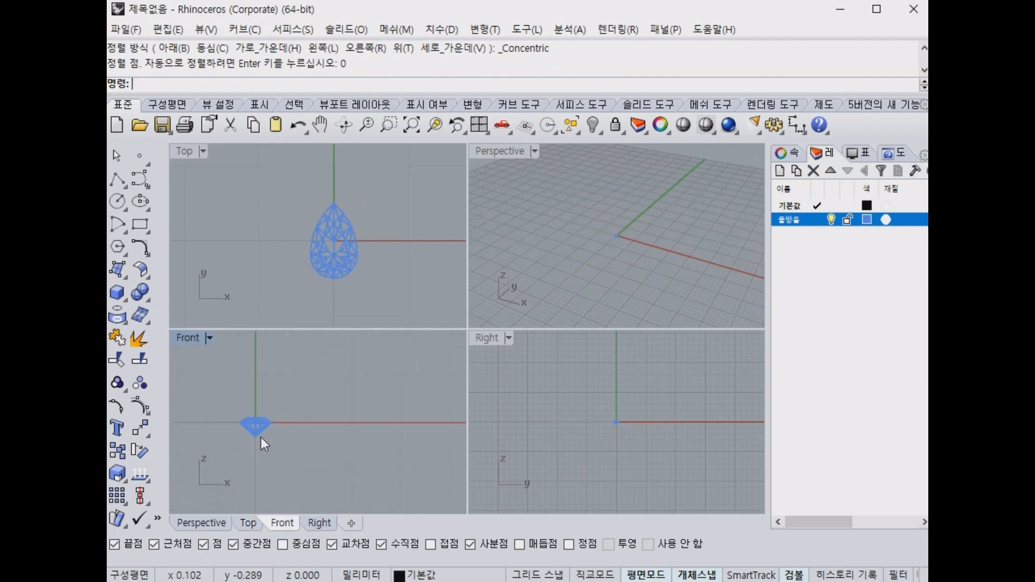
left_click_drag(295, 441, 234, 420)
right_click_drag(317, 438, 312, 475)
left_click(146, 505)
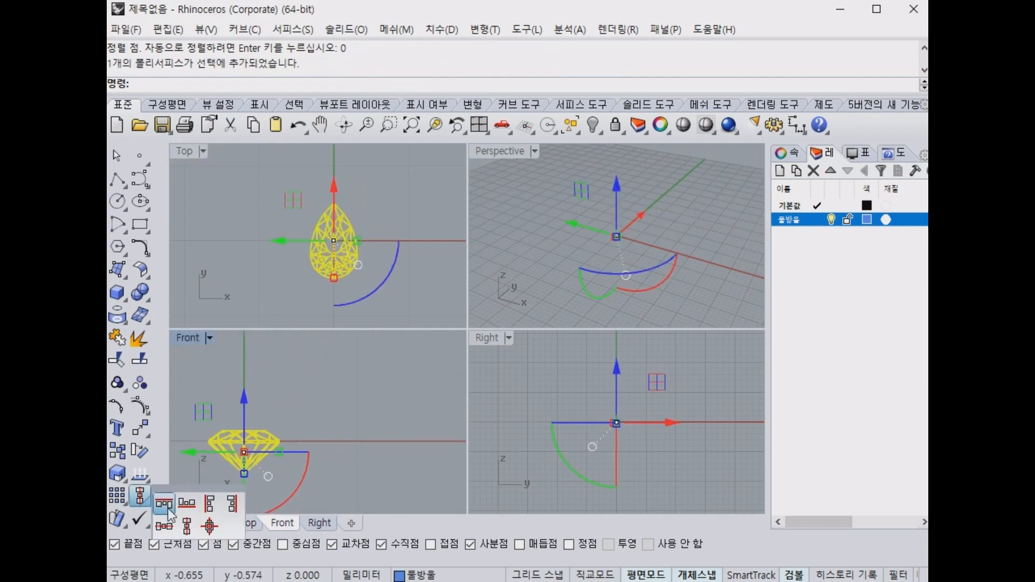
left_click(193, 520)
type("0")
key("Return")
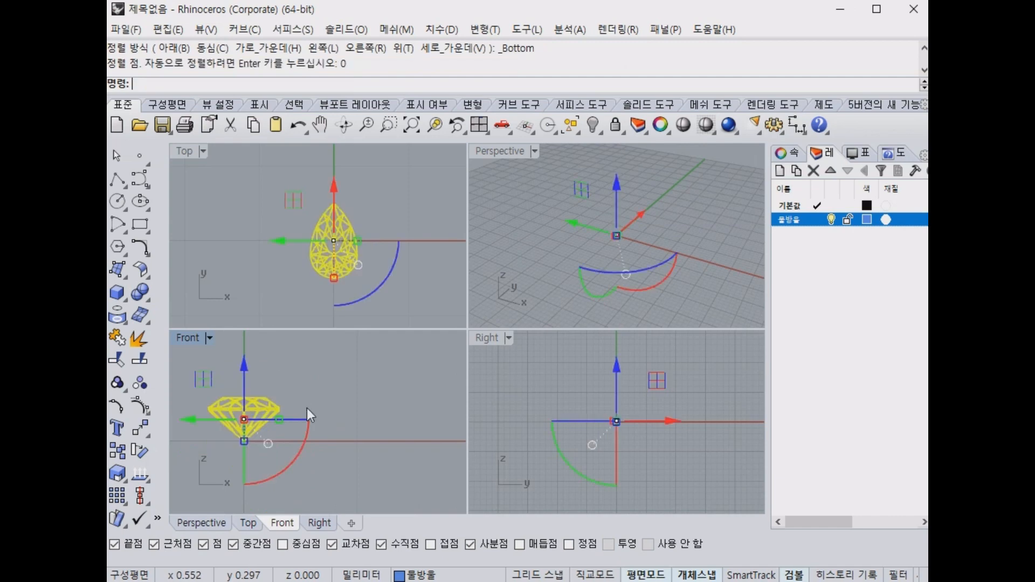
left_click(332, 167)
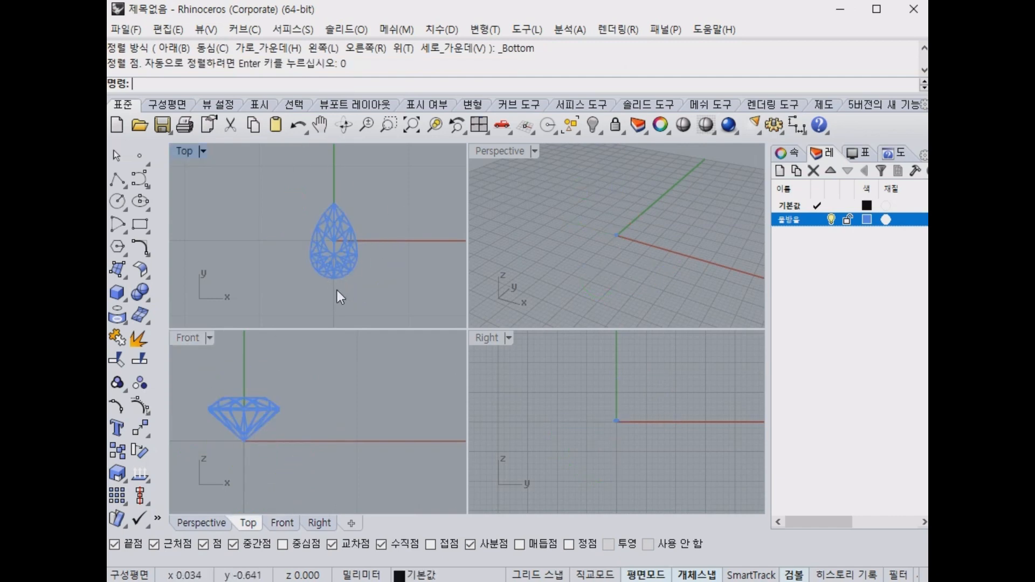
Examine the aligned gem's position relative to the origin in the Front, Perspective and Top views.
right_click_drag(255, 432, 315, 394)
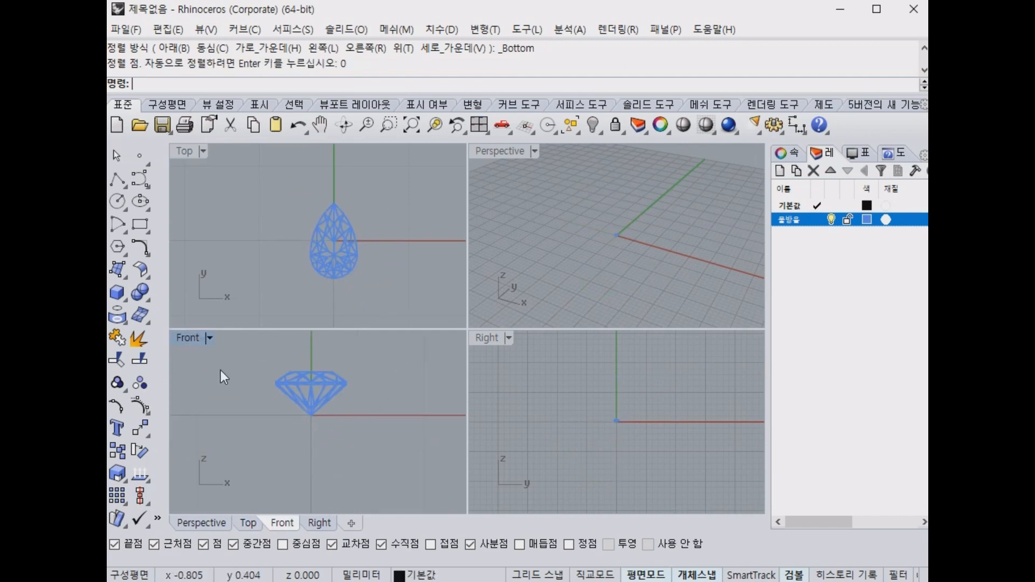
mouse_move(213, 357)
left_mouse_down()
mouse_move(249, 365)
mouse_move(218, 386)
left_mouse_up()
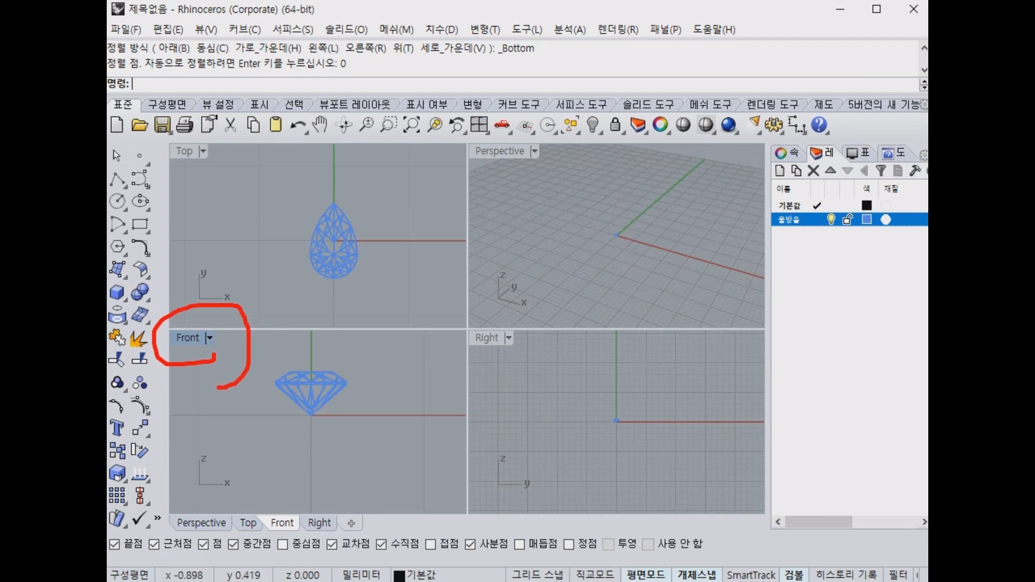
left_click(140, 495)
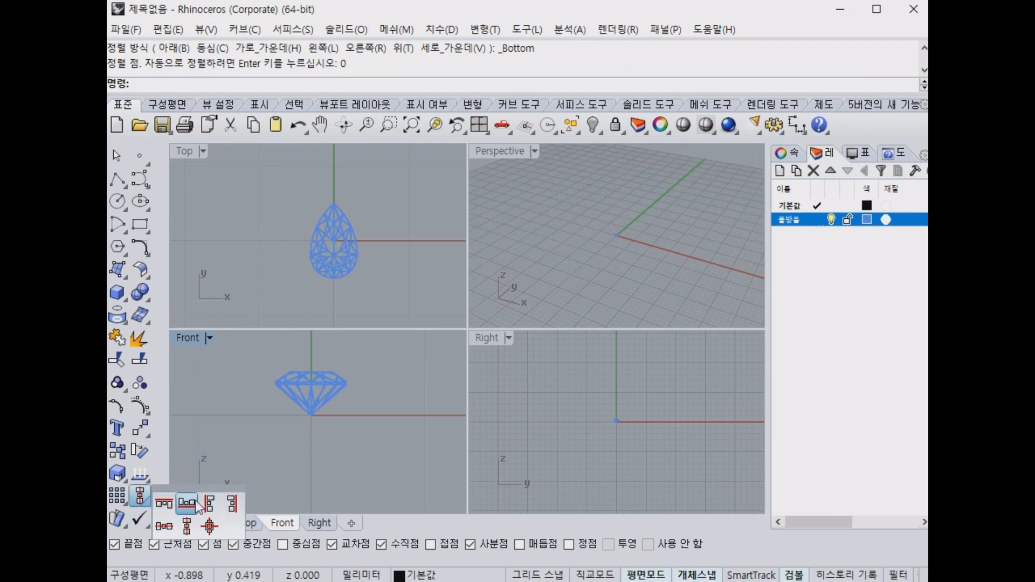
right_click_drag(610, 238, 622, 239)
scroll(623, 235, "up", 10)
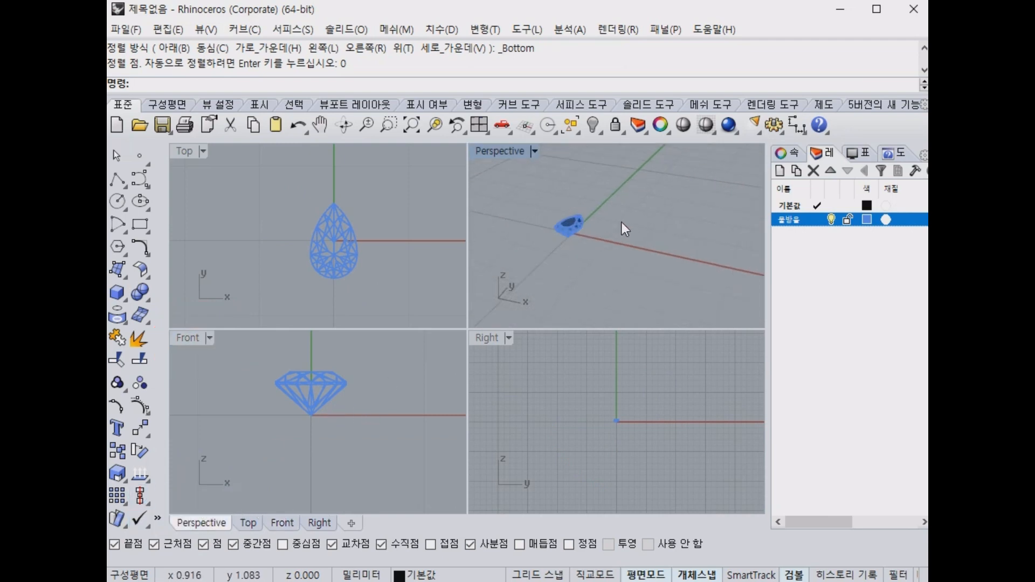
scroll(624, 228, "up", 8)
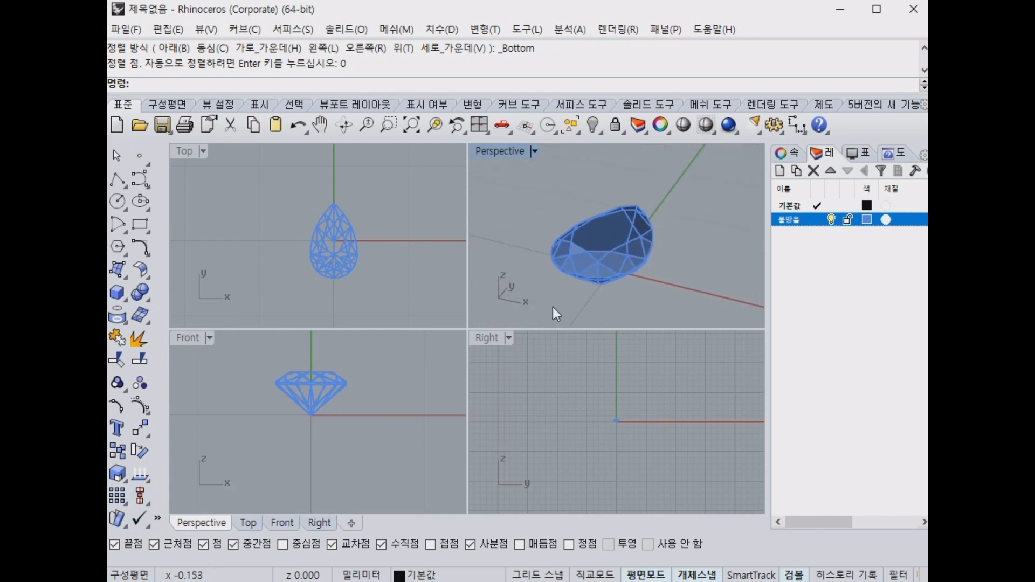
scroll(353, 252, "up", 5)
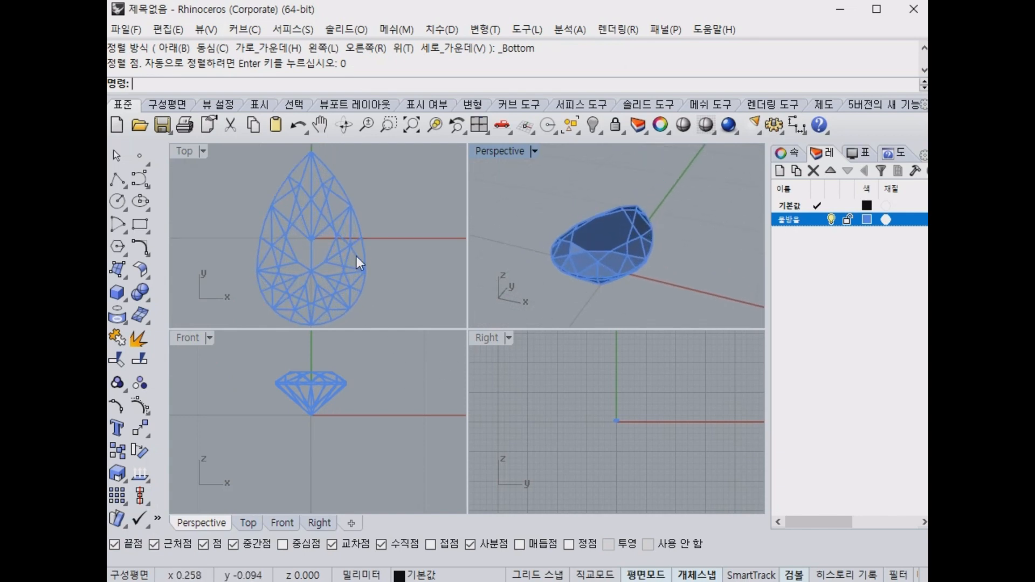
right_click_drag(357, 257, 374, 254)
left_click(382, 253)
left_click(421, 257)
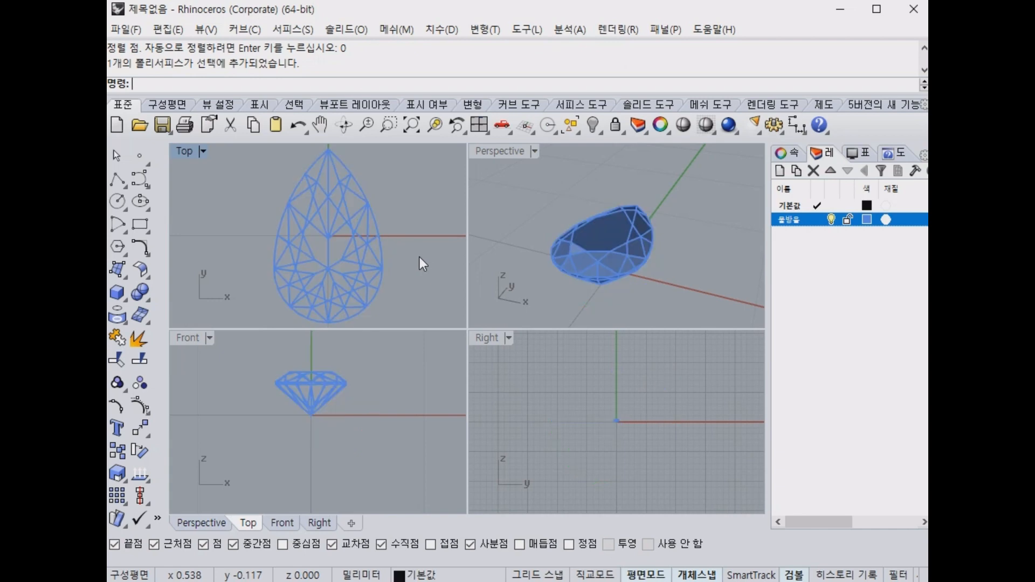
scroll(419, 257, "down", 3)
left_click(400, 256)
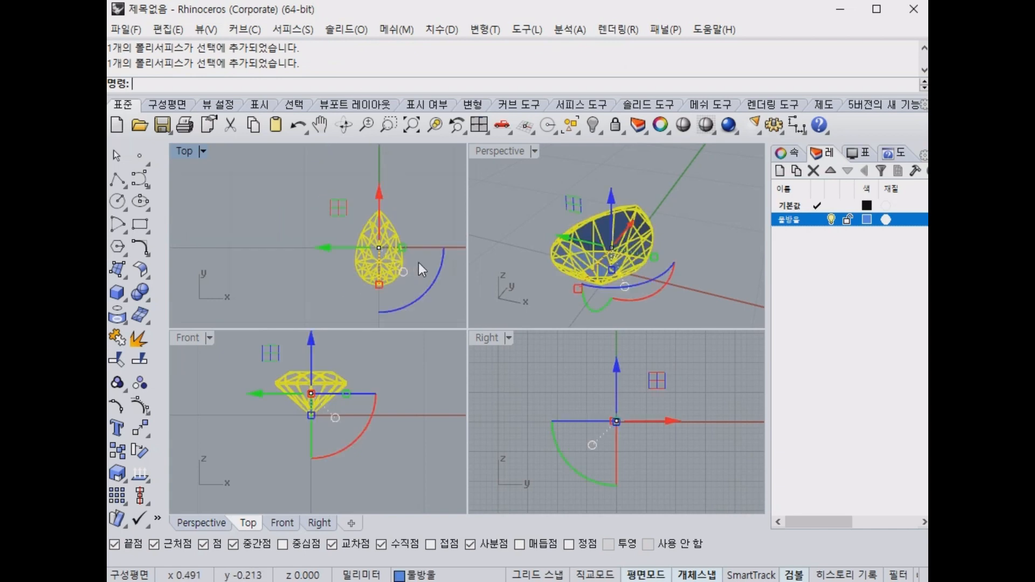
scroll(399, 243, "up", 3)
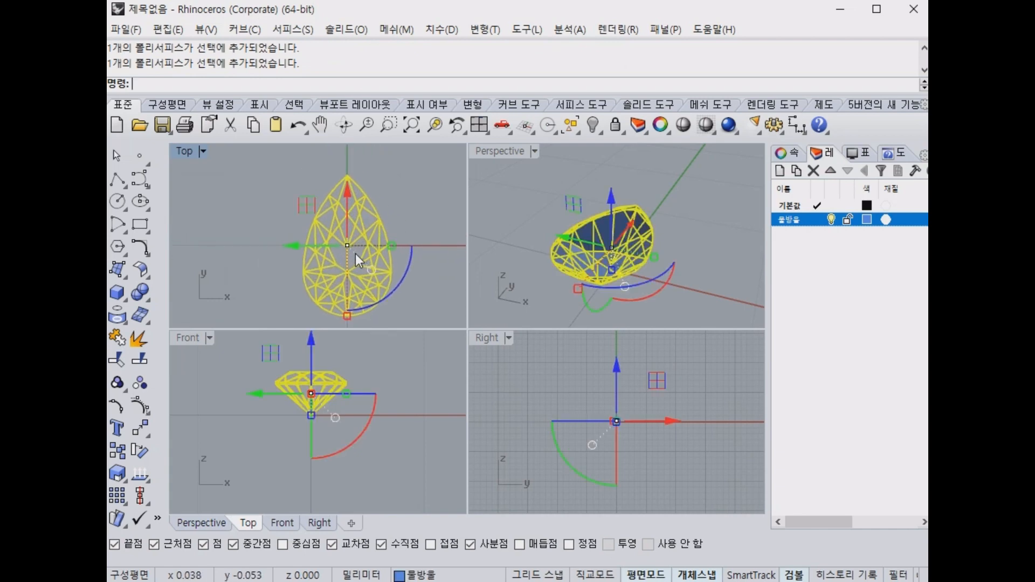
mouse_move(351, 261)
left_mouse_down()
mouse_move(362, 229)
mouse_move(367, 249)
left_mouse_up()
mouse_move(385, 162)
left_mouse_down()
mouse_move(208, 324)
mouse_move(380, 161)
left_mouse_up()
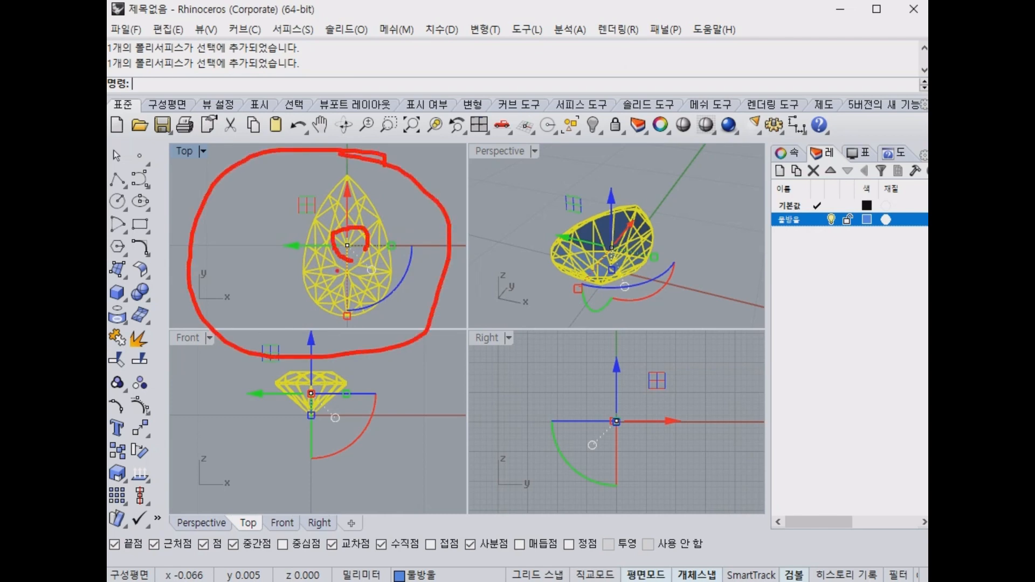
mouse_move(357, 264)
left_mouse_down()
mouse_move(345, 222)
mouse_move(334, 260)
left_mouse_up()
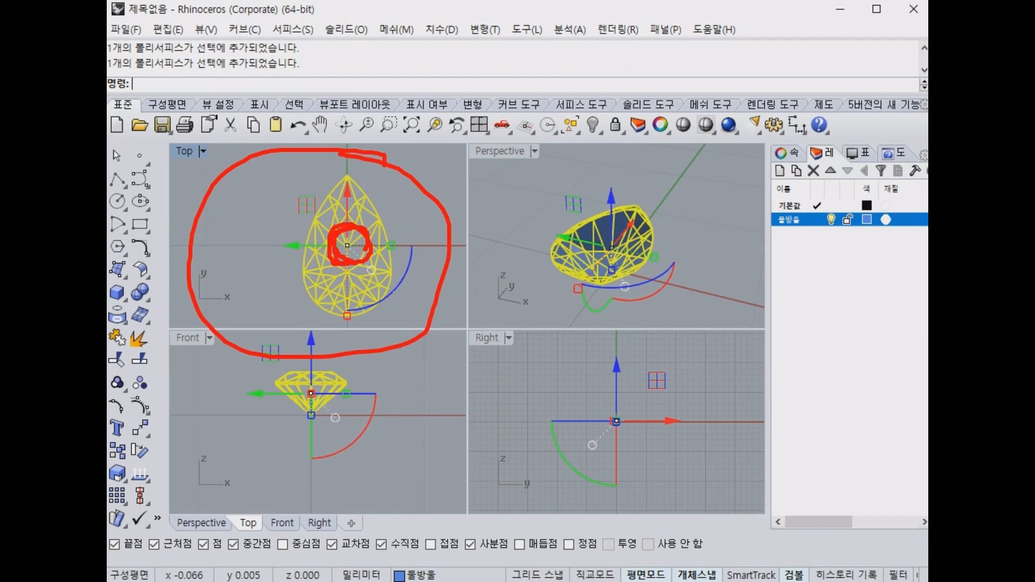
key("Escape")
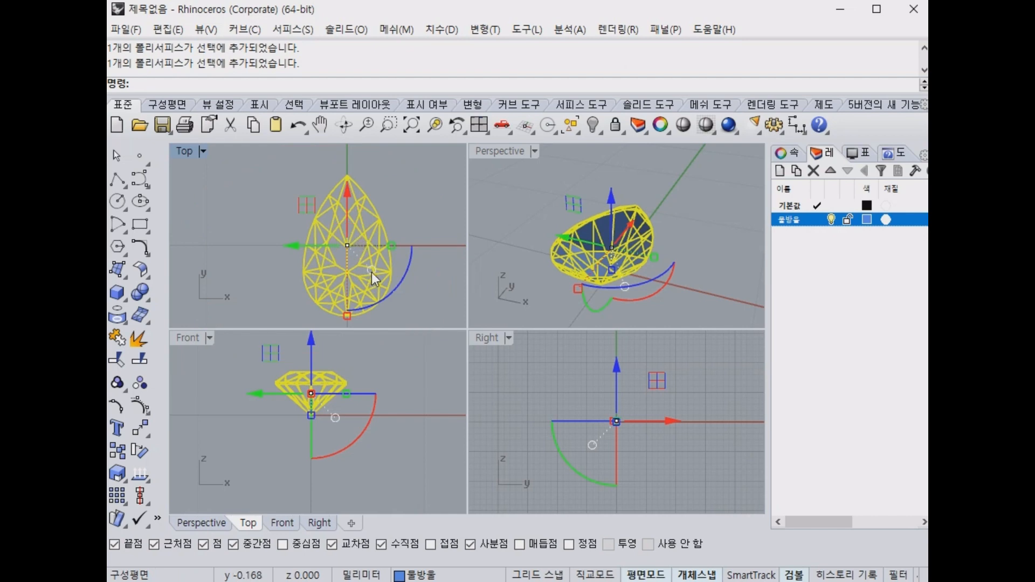
left_click(438, 240)
left_click_drag(345, 253, 348, 235)
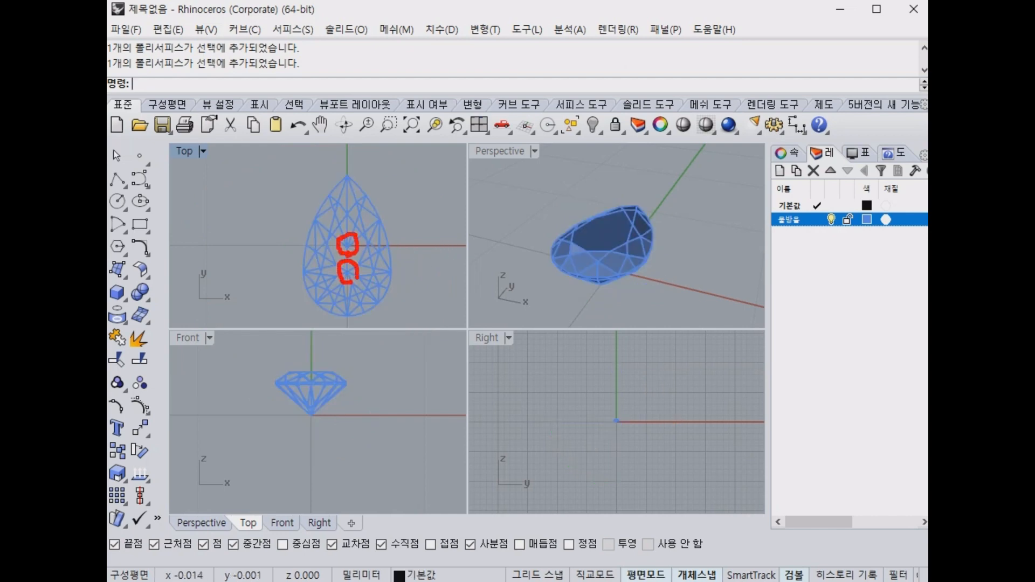
left_click_drag(345, 273, 384, 266)
left_click_drag(303, 275, 384, 272)
left_click_drag(351, 309, 343, 178)
key("Escape")
Enable the Project object snap and move the gem in the Top view from its culet point to 0.
left_click(368, 284)
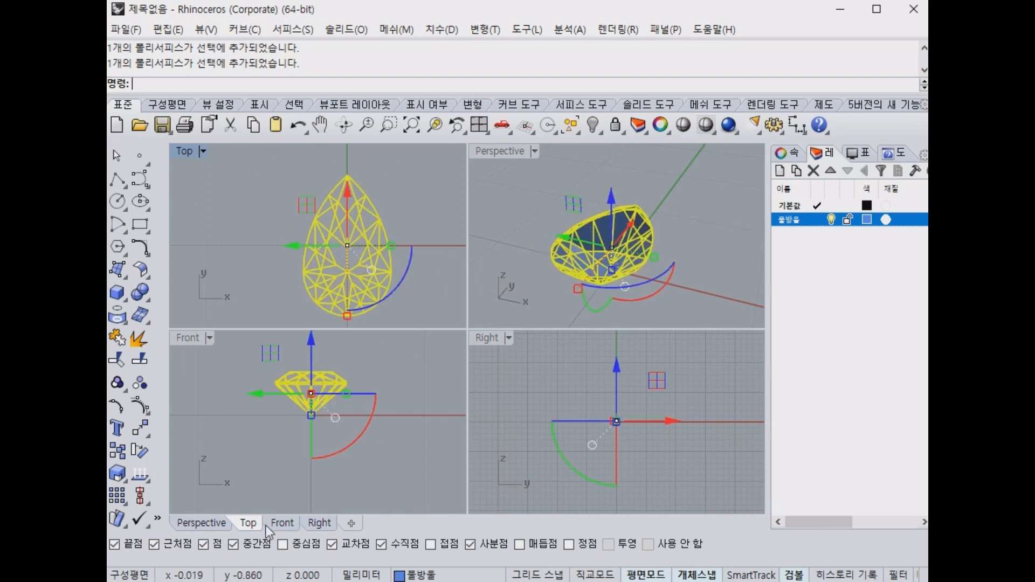
left_click(147, 503)
left_click(229, 320)
left_click(335, 281)
left_click(611, 546)
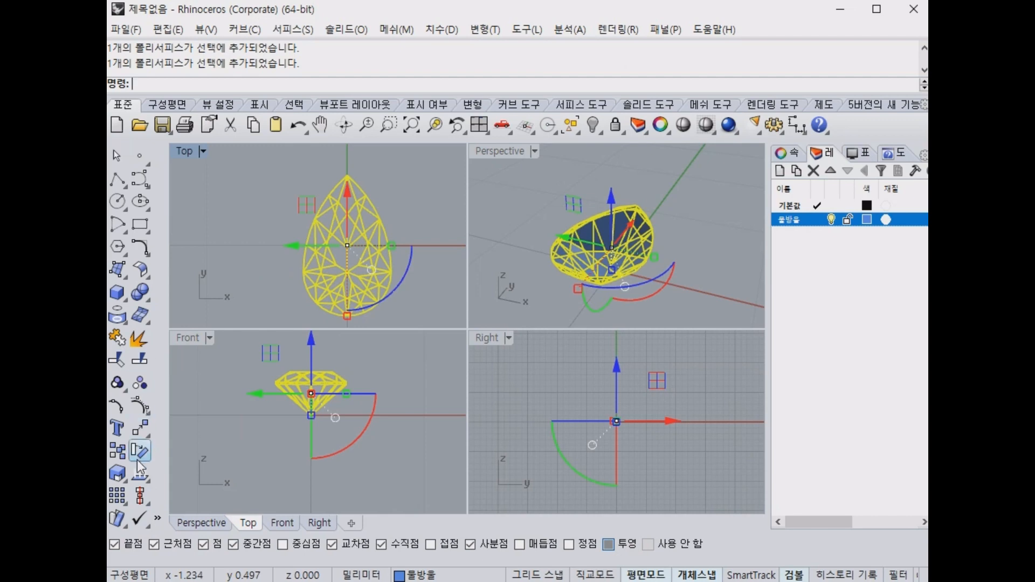
left_click(140, 428)
scroll(350, 259, "up", 5)
scroll(350, 259, "up", 2)
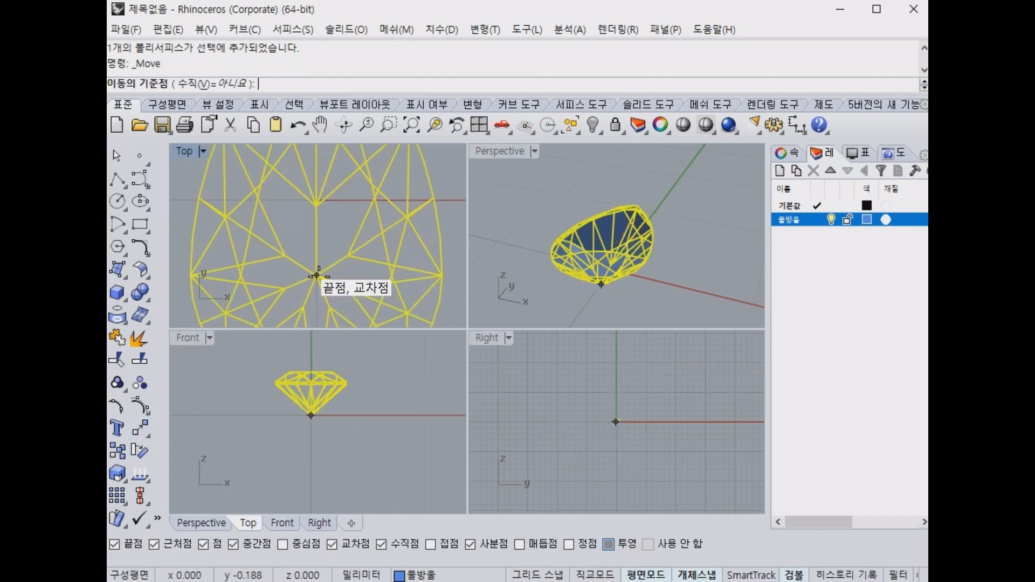
left_click(316, 275)
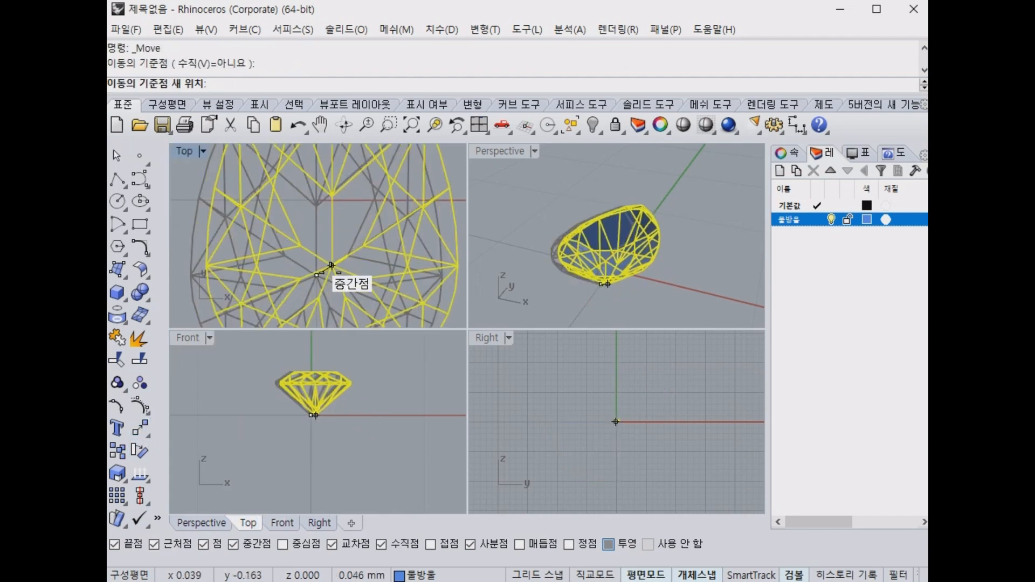
type("0")
key("Return")
right_click_drag(675, 226, 671, 195)
left_click(432, 315)
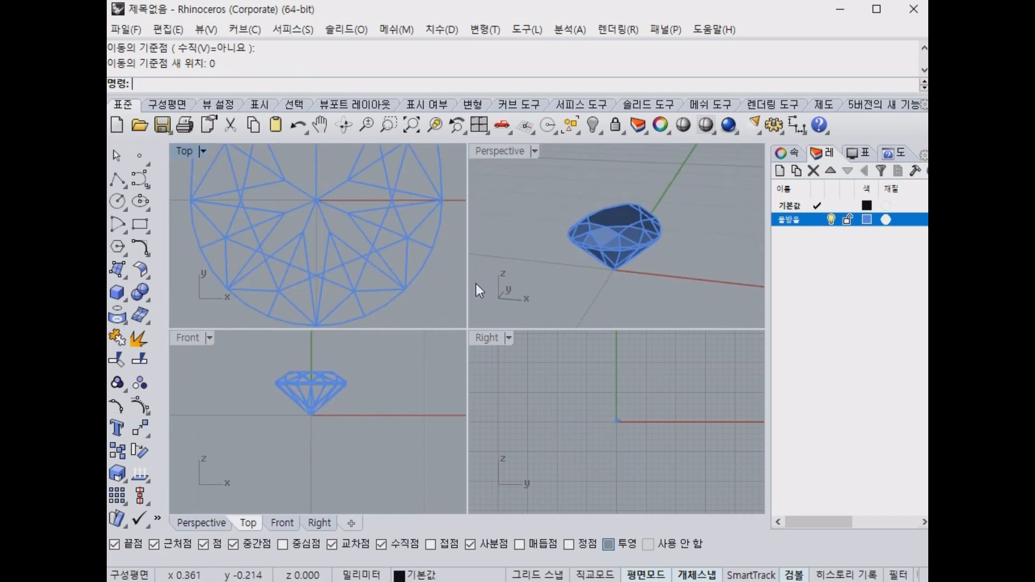
Check the gem's culet position against the origin in the Perspective and Top views.
right_click_drag(613, 268, 539, 274)
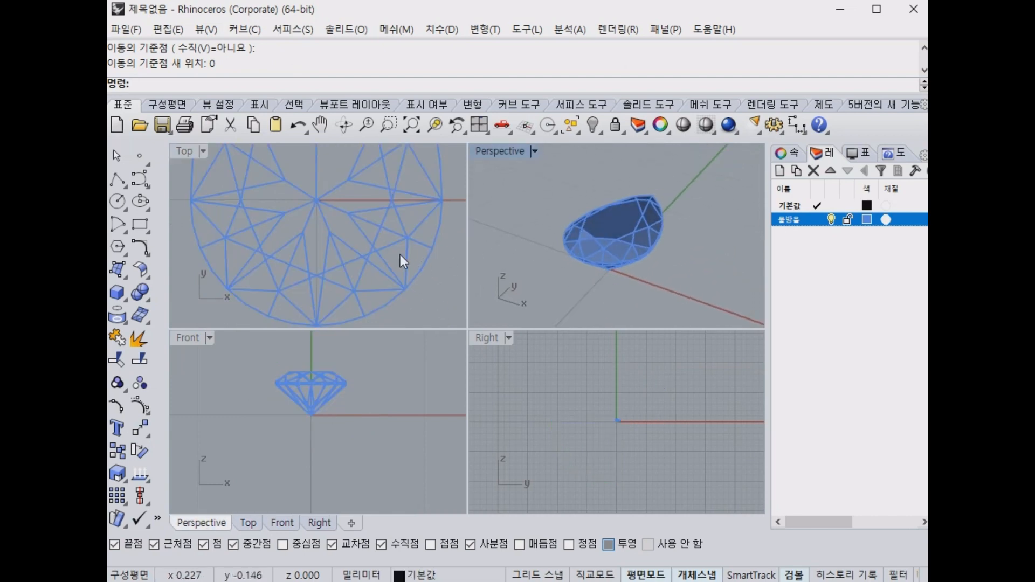
scroll(400, 255, "down", 12)
right_click_drag(399, 242, 367, 273)
mouse_move(398, 294)
left_mouse_down()
mouse_move(316, 257)
mouse_move(301, 290)
left_mouse_up()
left_click(423, 212)
scroll(370, 267, "up", 5)
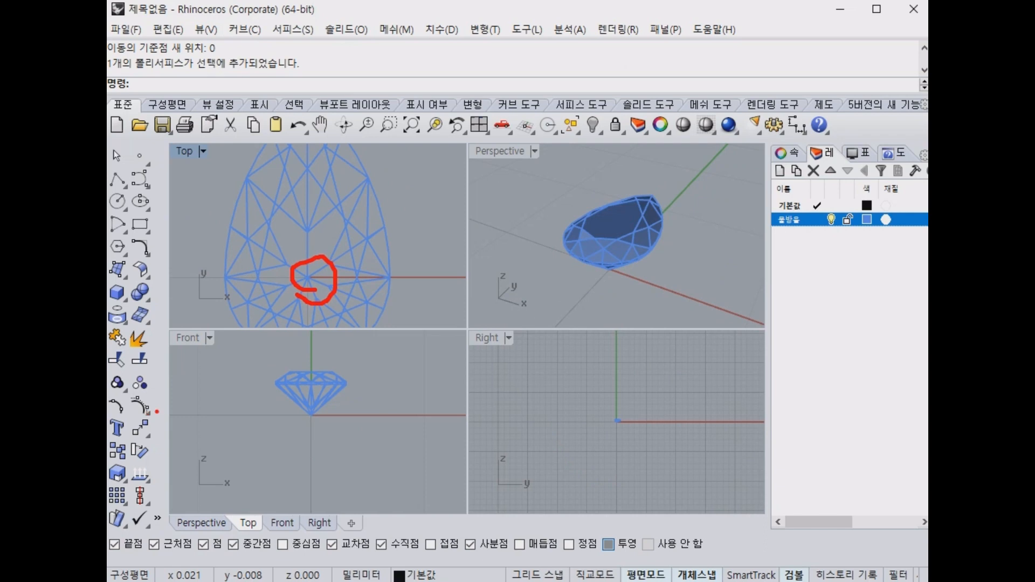
key("Escape")
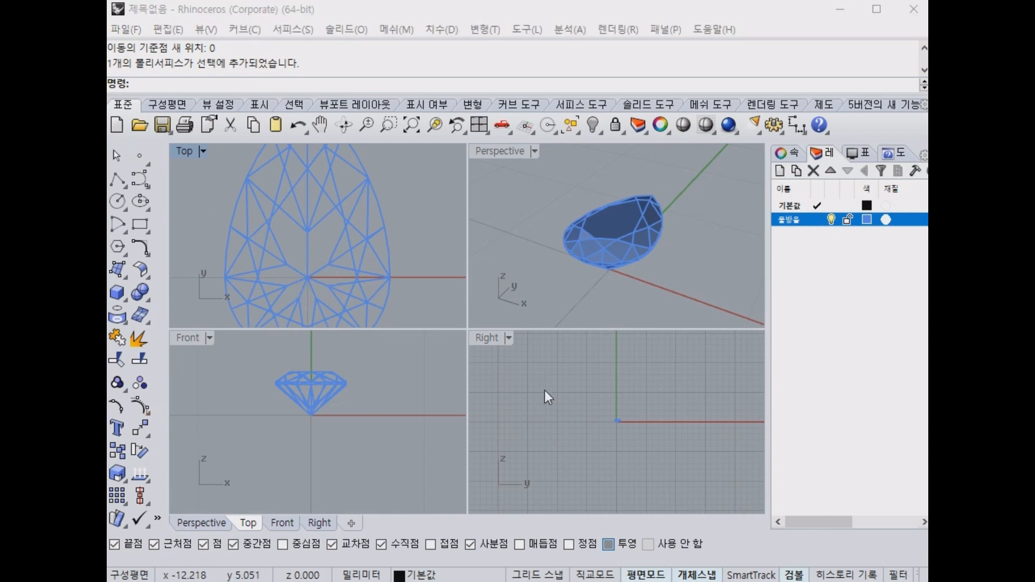
right_click_drag(551, 187, 523, 278)
scroll(428, 258, "down", 4)
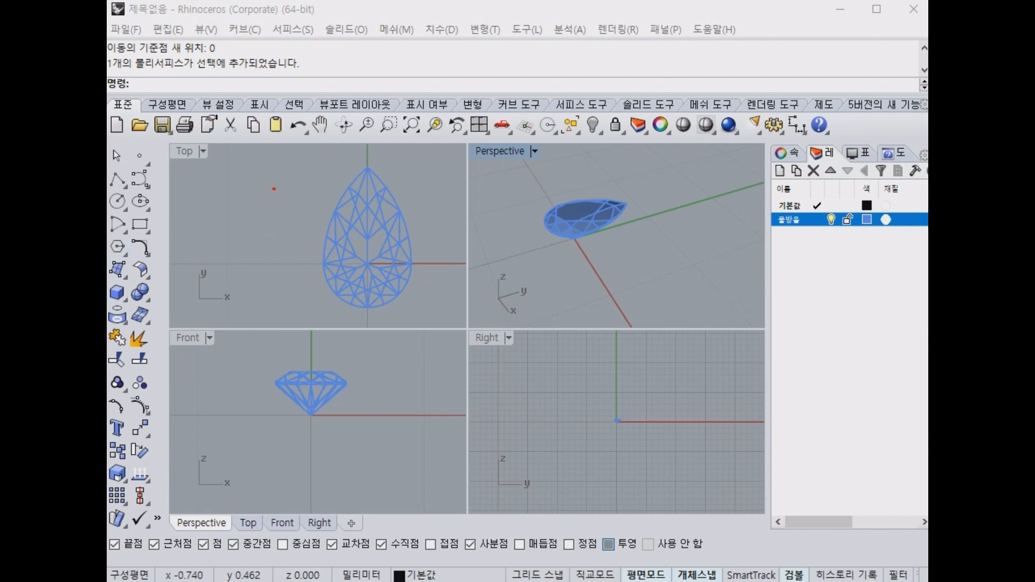
mouse_move(276, 171)
left_mouse_down()
mouse_move(213, 212)
mouse_move(192, 346)
mouse_move(274, 380)
mouse_move(319, 269)
mouse_move(295, 189)
mouse_move(251, 180)
mouse_move(186, 276)
mouse_move(188, 347)
left_mouse_up()
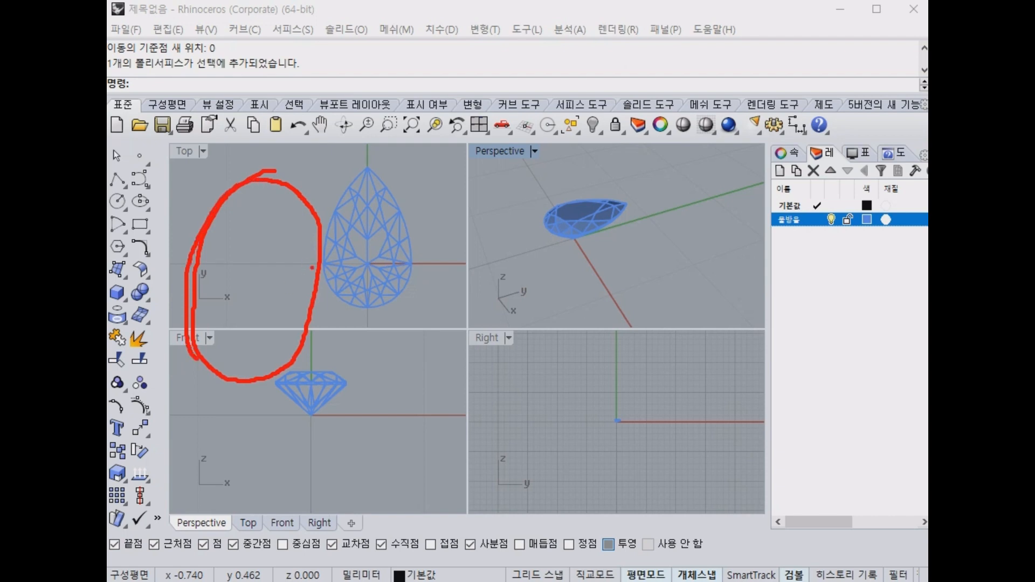
mouse_move(455, 196)
left_mouse_down()
mouse_move(403, 307)
mouse_move(422, 360)
mouse_move(475, 374)
mouse_move(511, 360)
mouse_move(533, 294)
mouse_move(507, 229)
mouse_move(469, 175)
mouse_move(453, 203)
left_mouse_up()
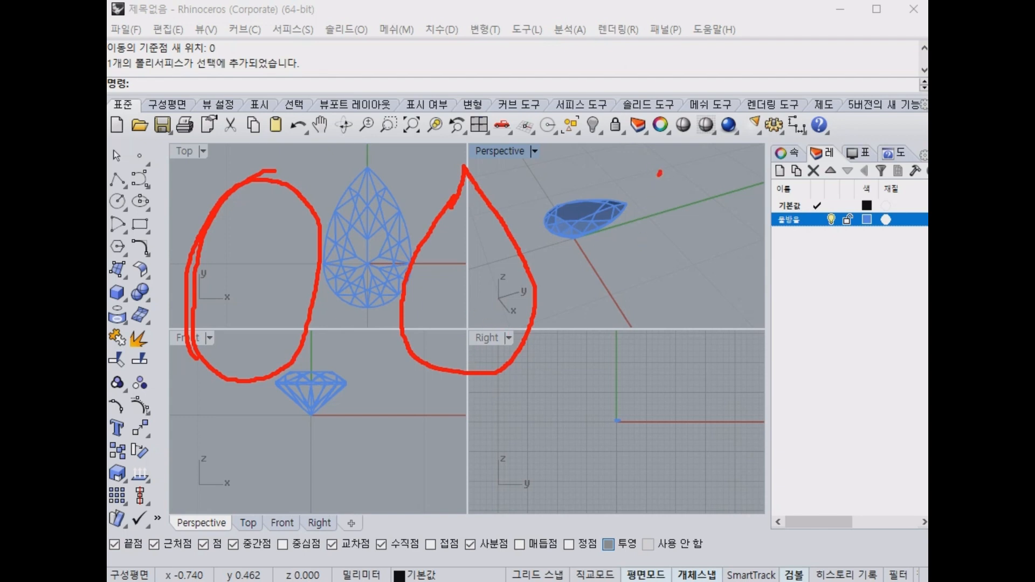
mouse_move(660, 173)
left_mouse_down()
mouse_move(621, 288)
mouse_move(644, 367)
mouse_move(671, 389)
left_mouse_up()
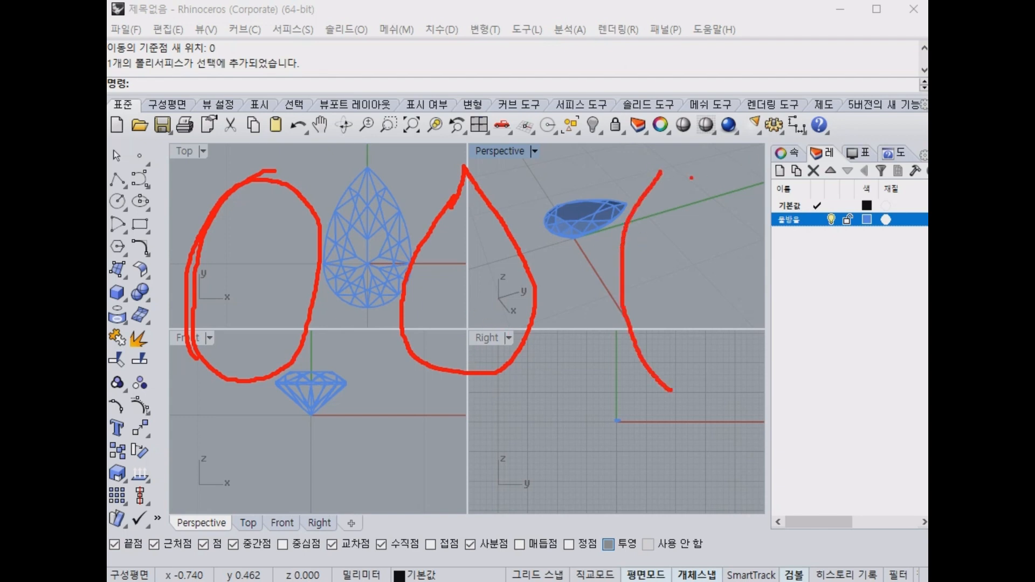
mouse_move(673, 168)
left_mouse_down()
mouse_move(715, 207)
mouse_move(725, 332)
mouse_move(685, 382)
left_mouse_up()
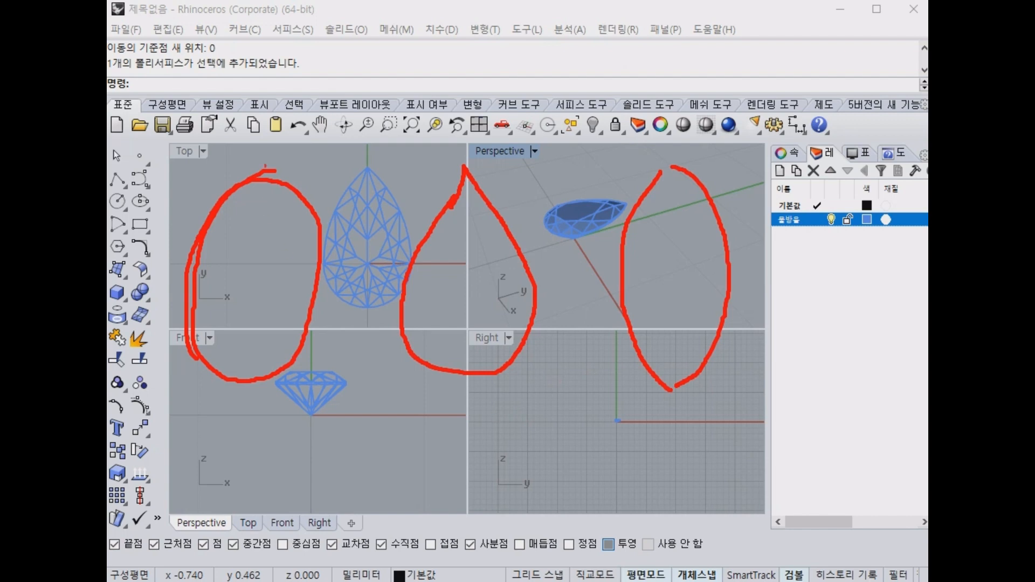
left_click_drag(259, 186, 244, 370)
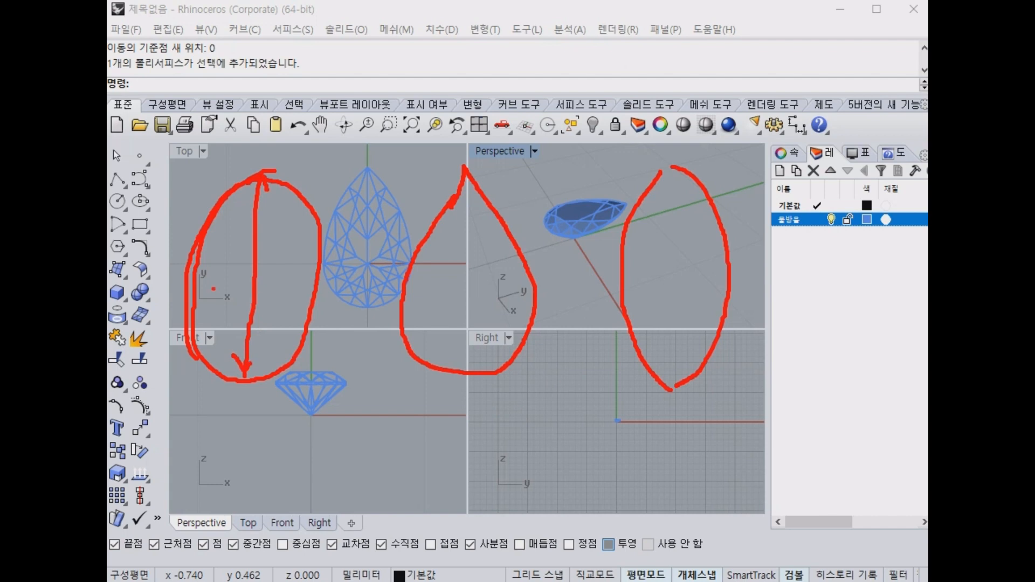
left_click_drag(197, 281, 314, 288)
left_click_drag(214, 265, 196, 281)
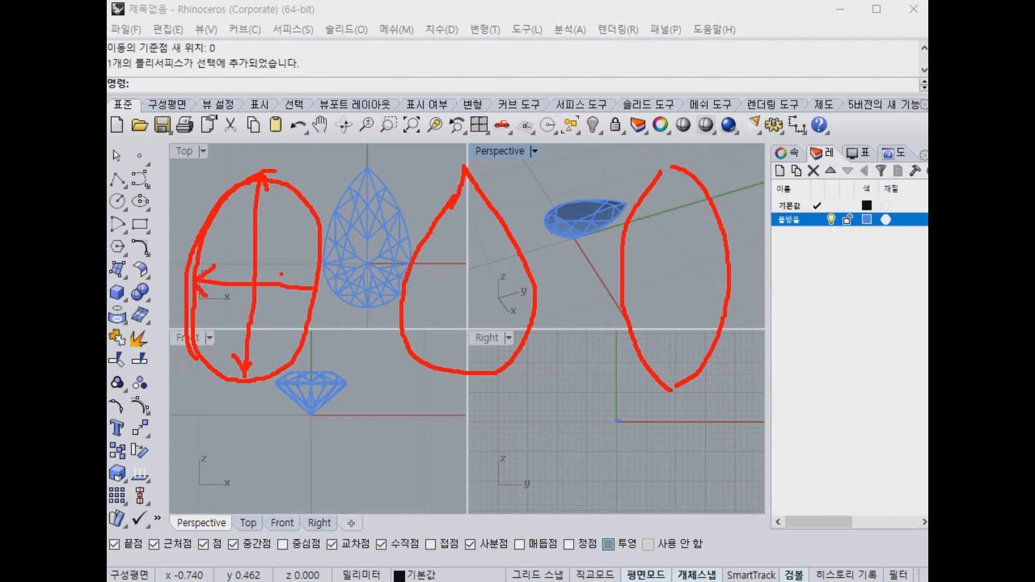
left_click_drag(300, 271, 317, 288)
mouse_move(289, 382)
left_mouse_down()
mouse_move(622, 407)
mouse_move(622, 391)
left_mouse_up()
mouse_move(595, 400)
left_mouse_down()
mouse_move(644, 368)
mouse_move(649, 395)
left_mouse_up()
left_click_drag(465, 172, 452, 358)
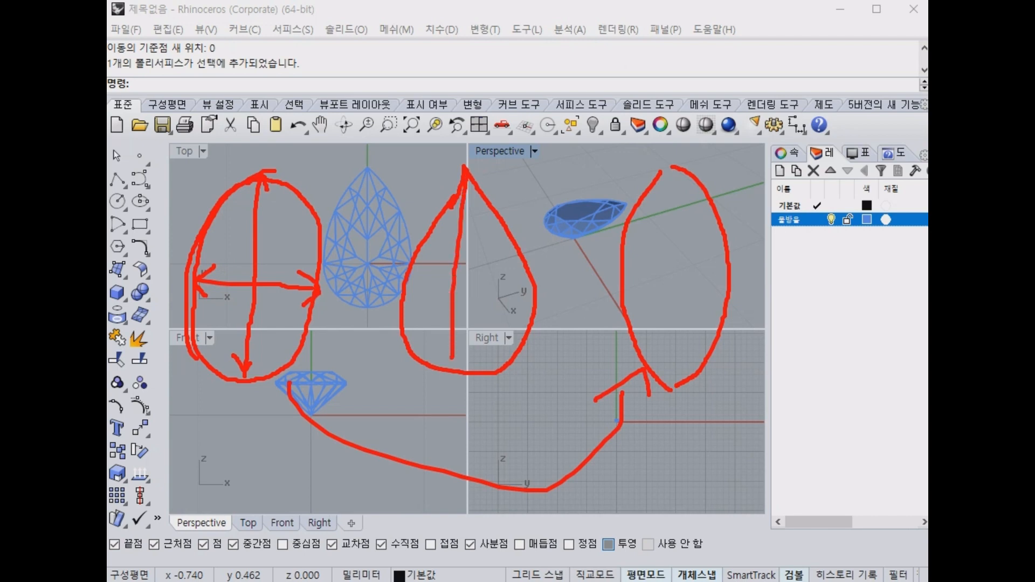
left_click_drag(400, 307, 535, 307)
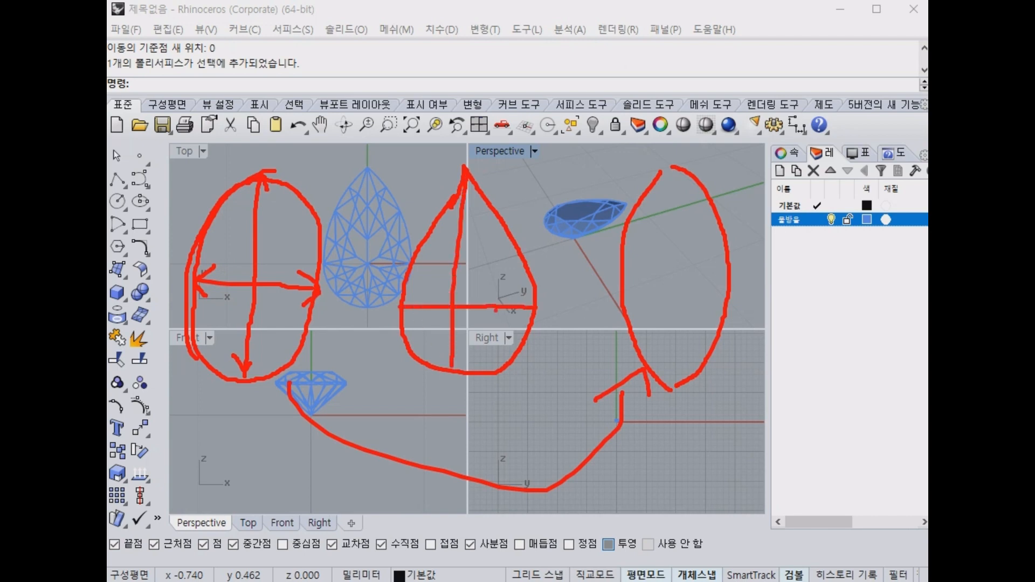
key("Escape")
Switch to the browser and examine the size options offered for the 라벤더 (물방울) gem on the shop page.
left_click(108, 46)
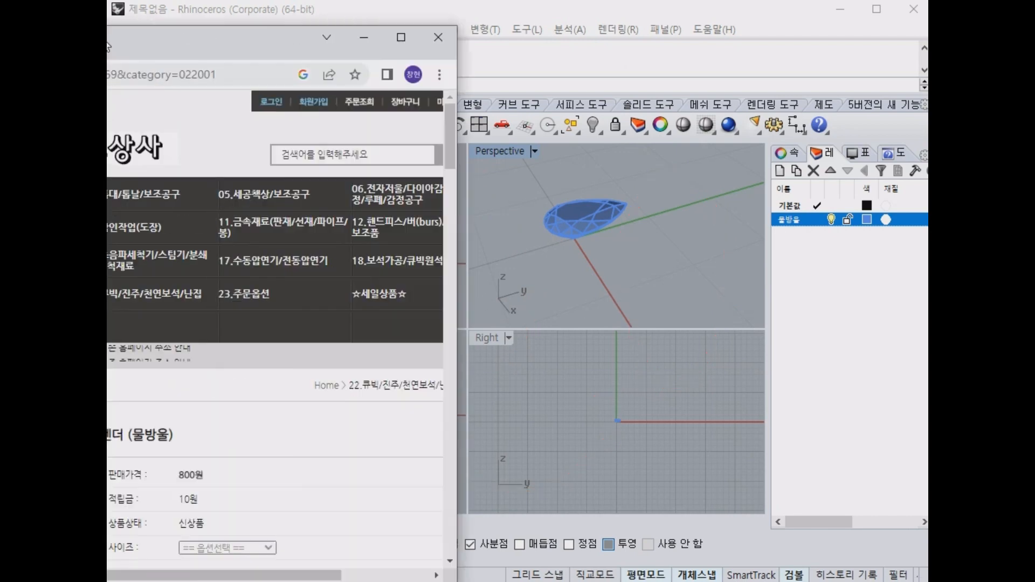
double_click(108, 46)
scroll(612, 425, "down", 2)
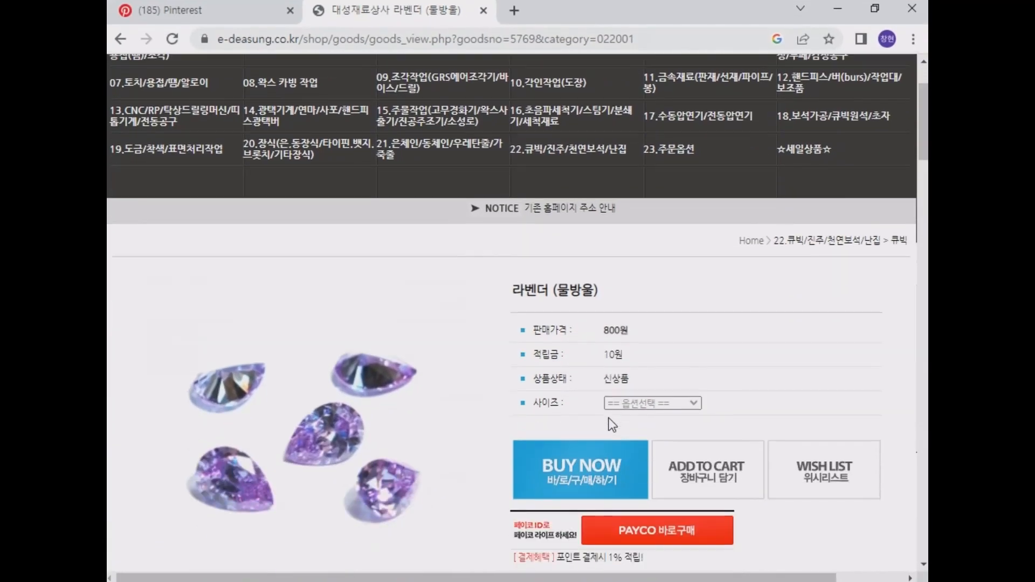
scroll(625, 379, "down", 1)
scroll(635, 368, "down", 2)
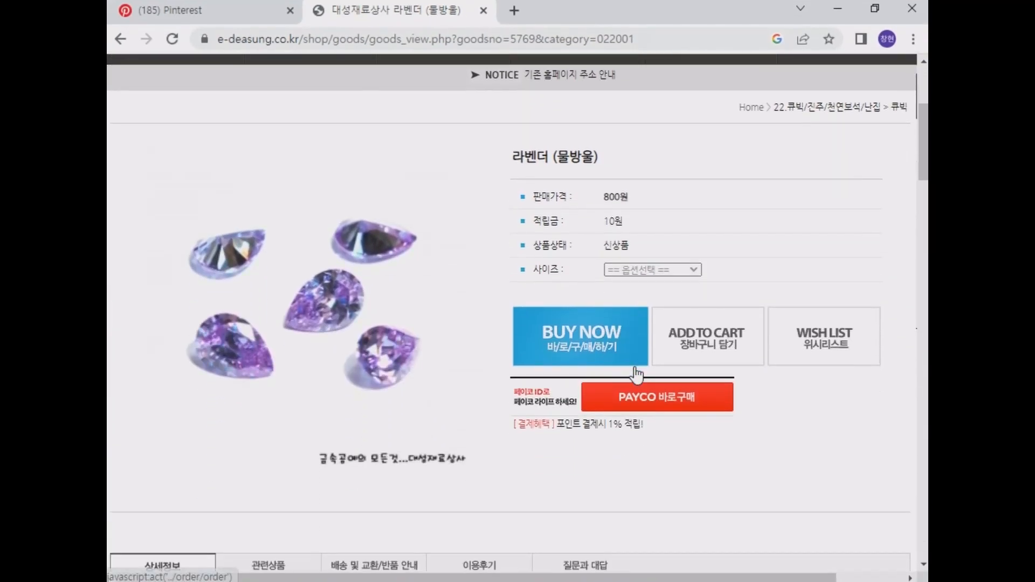
left_click(672, 271)
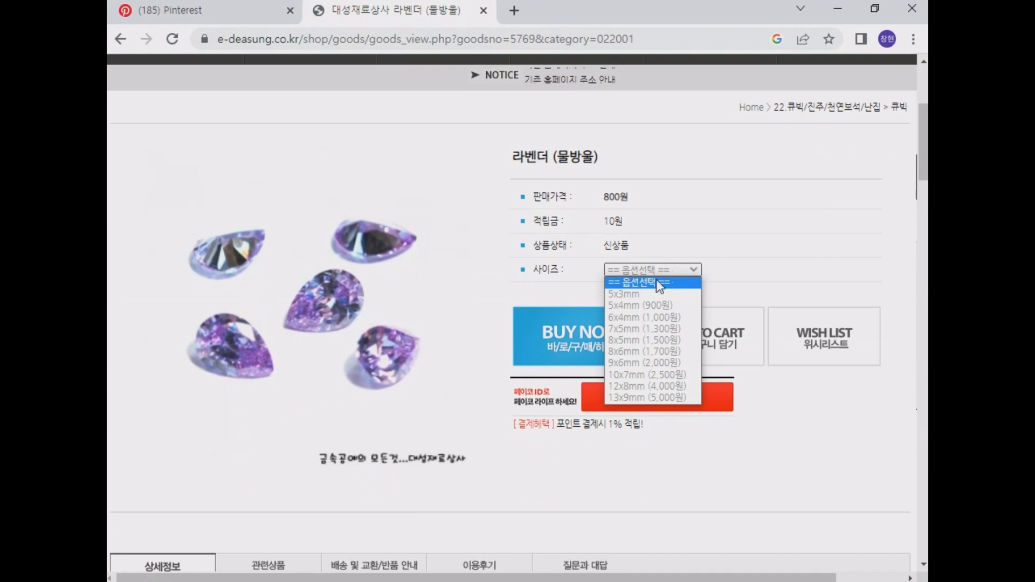
key("Escape")
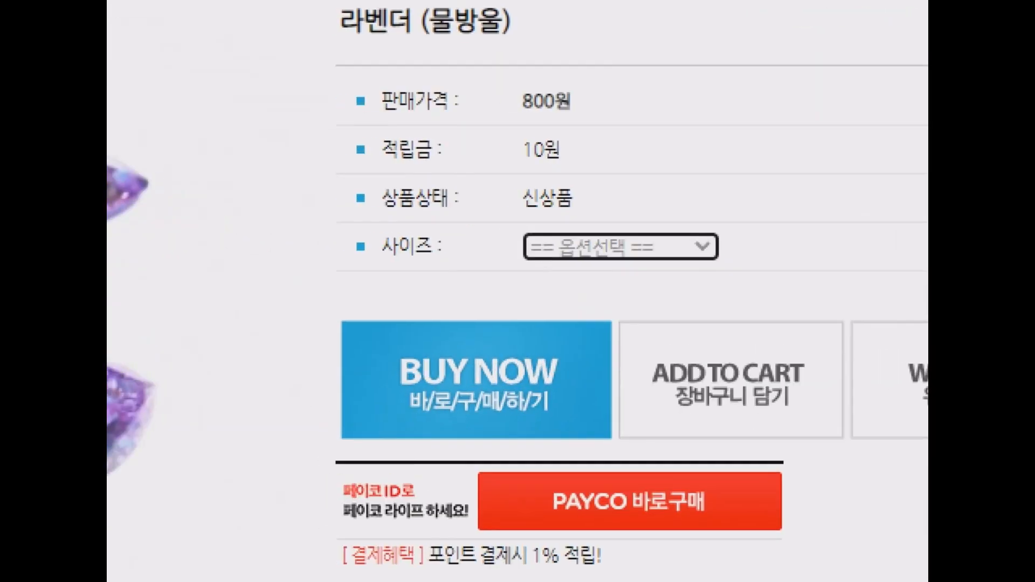
left_click(680, 268)
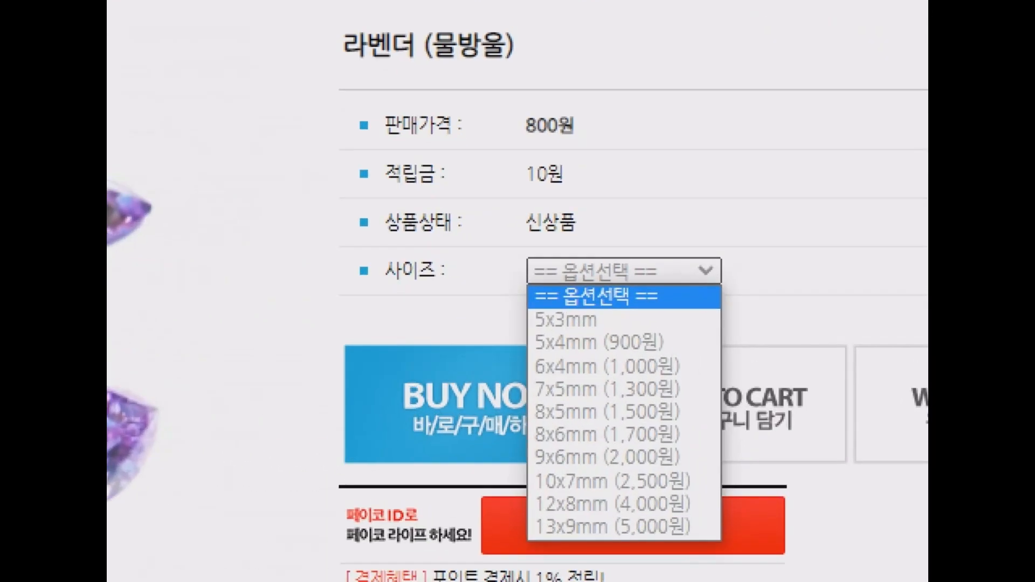
left_click_drag(521, 317, 529, 349)
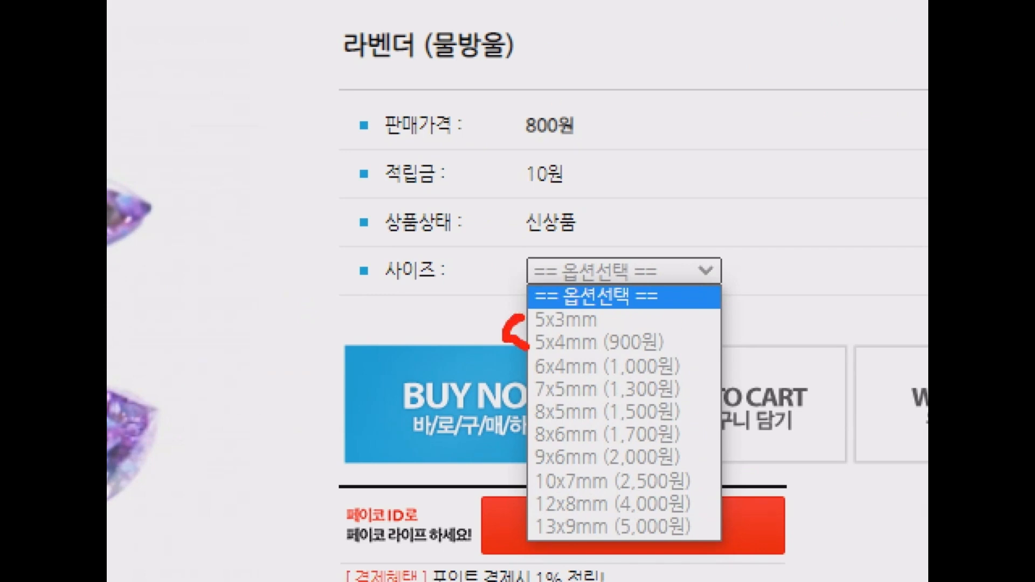
left_click_drag(265, 82, 268, 305)
mouse_move(314, 144)
left_mouse_down()
mouse_move(332, 183)
mouse_move(307, 197)
left_mouse_up()
left_click_drag(311, 143, 354, 143)
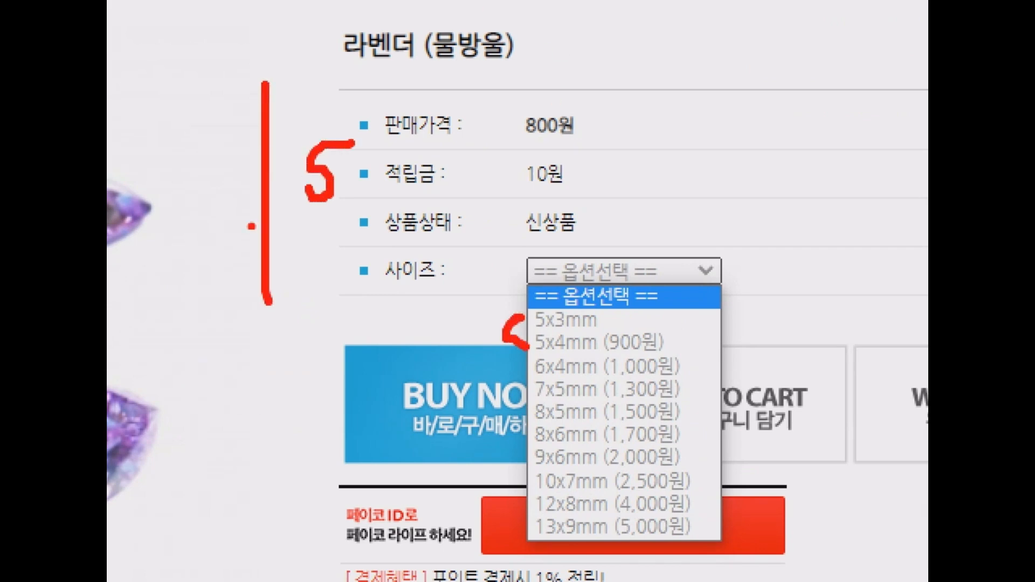
left_click_drag(213, 227, 352, 221)
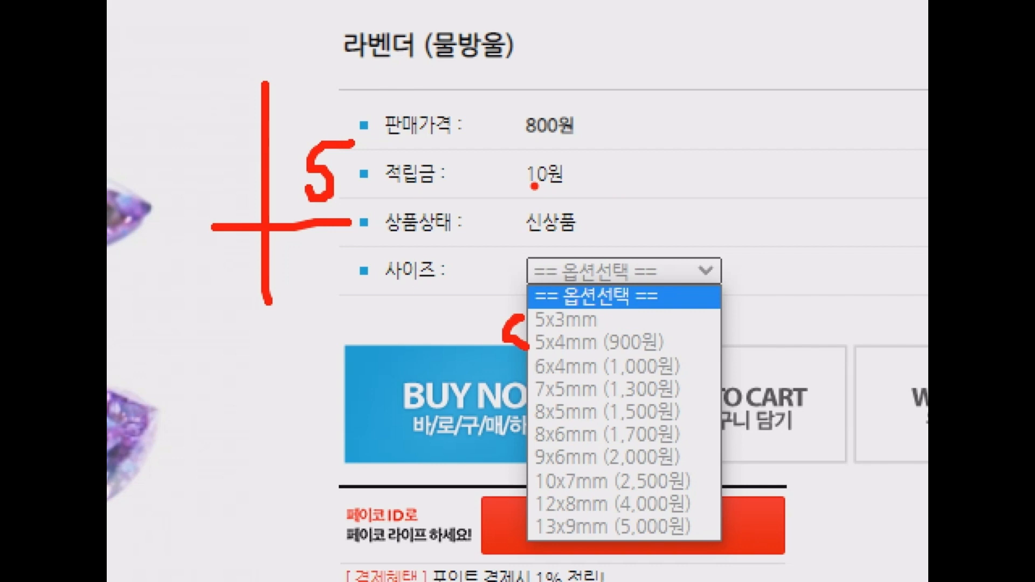
key("Escape")
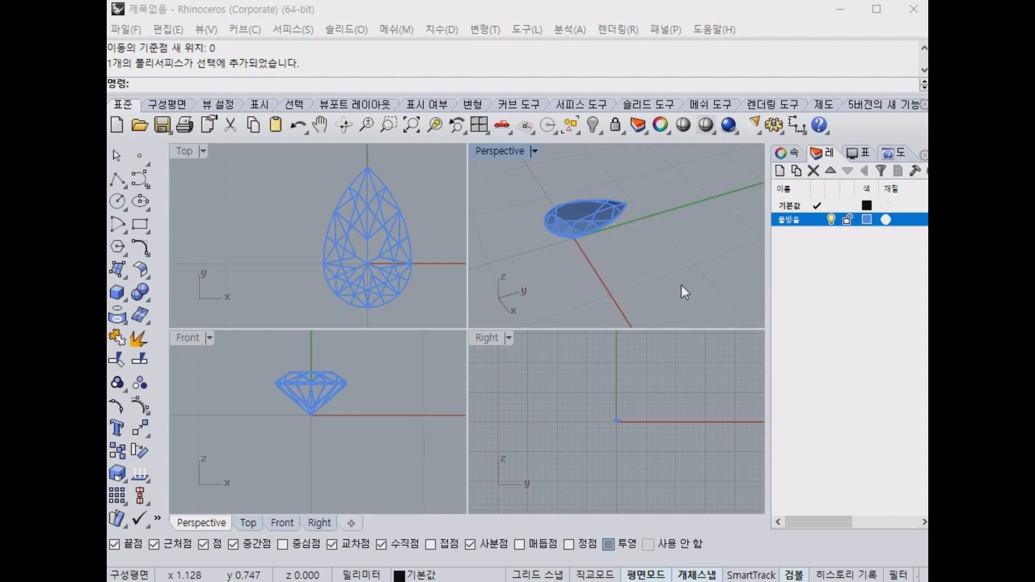
Return to Rhino and select the pear-cut gem in the Top view.
scroll(319, 402, "up", 4)
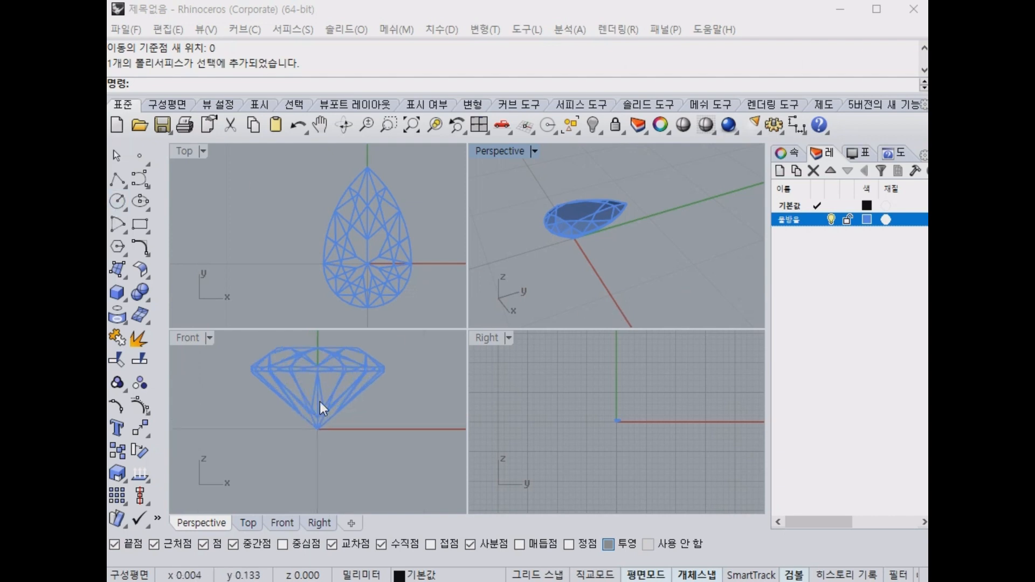
left_click(349, 383)
left_click(690, 273)
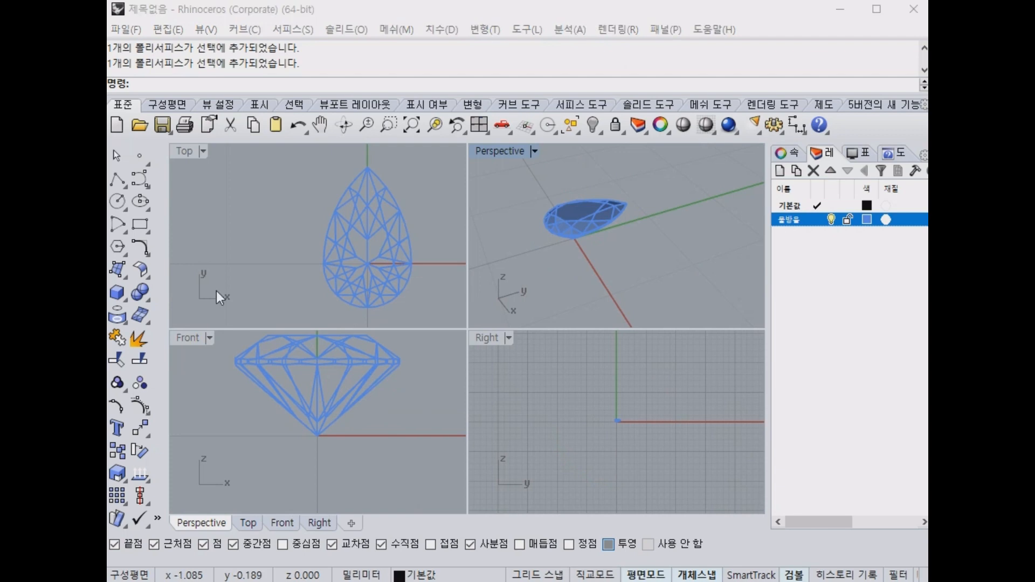
left_click(380, 263)
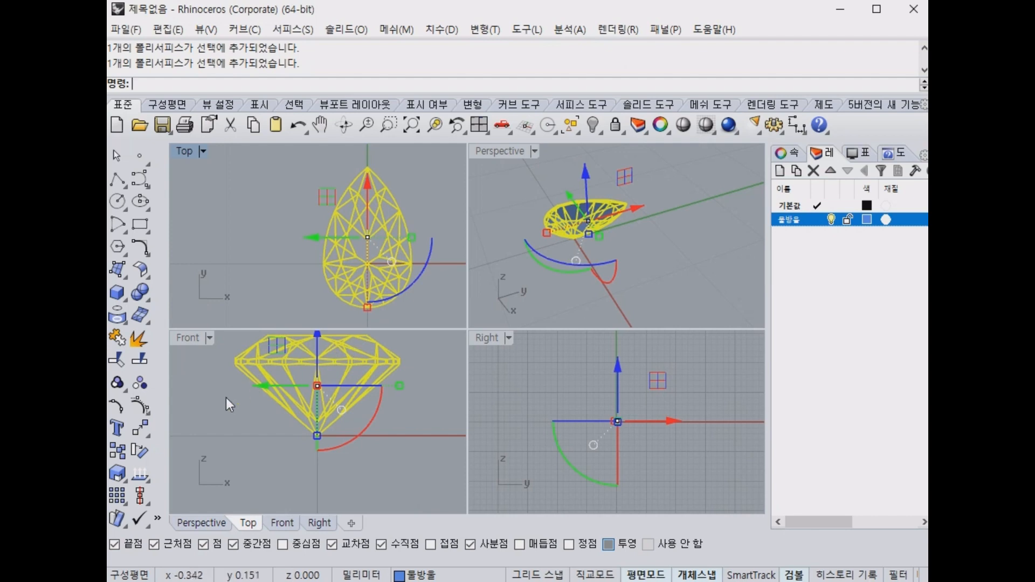
scroll(318, 389, "up", 1)
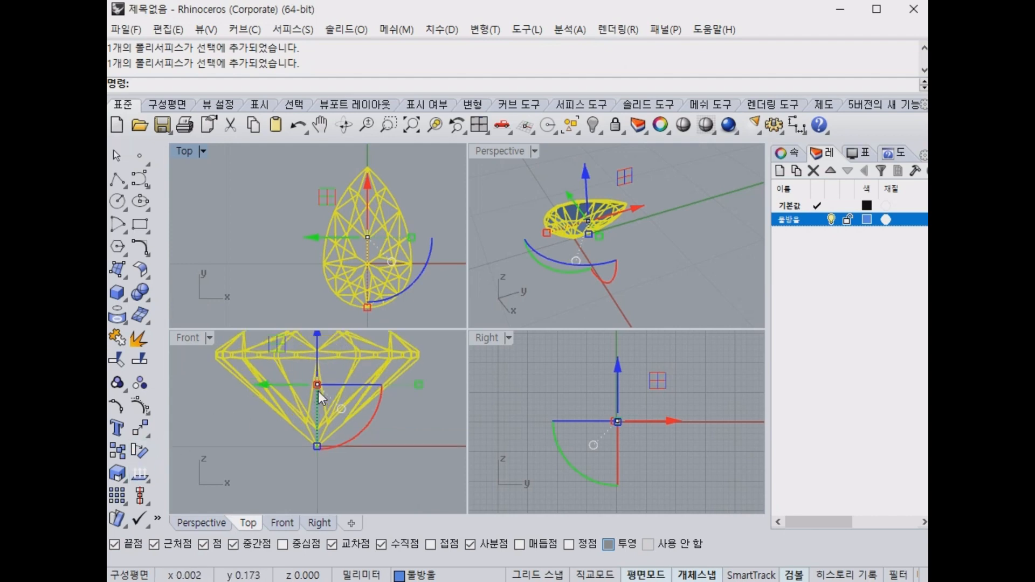
right_click_drag(340, 390, 350, 449)
scroll(379, 292, "down", 3)
left_click_drag(326, 384, 331, 515)
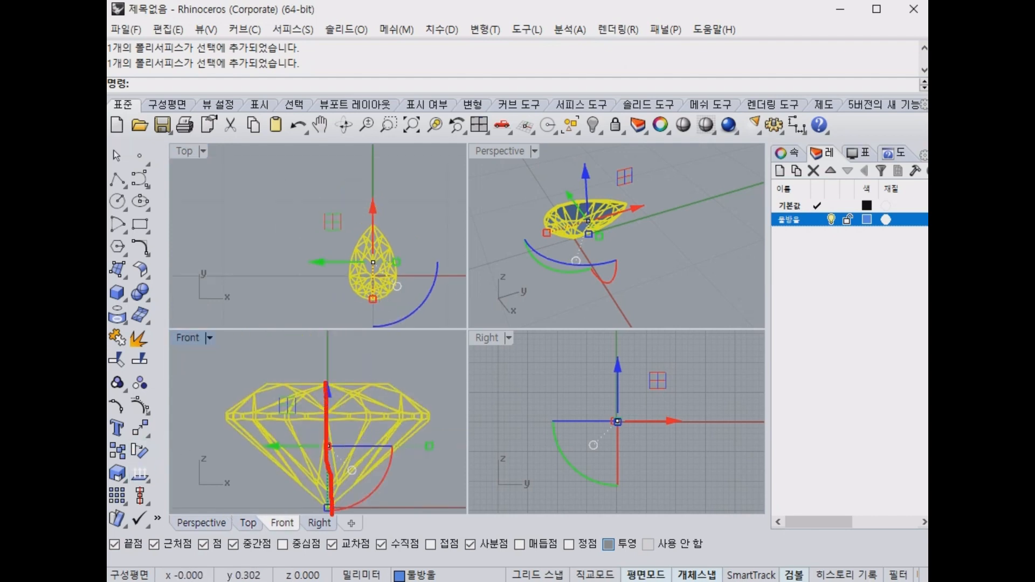
left_click_drag(341, 282, 434, 276)
left_click_drag(377, 315, 375, 207)
mouse_move(347, 234)
left_mouse_down()
mouse_move(358, 221)
mouse_move(403, 229)
left_mouse_up()
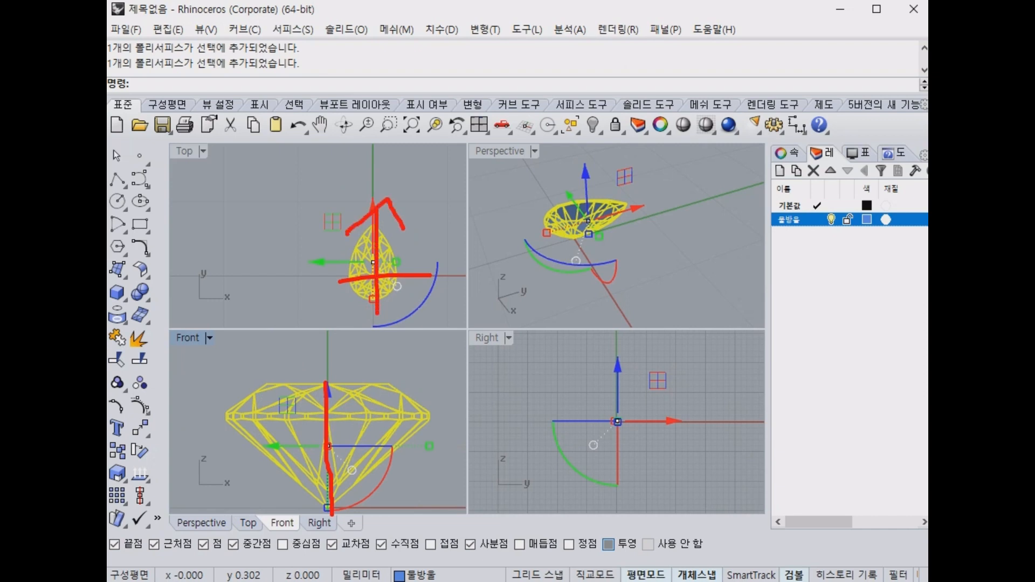
left_click_drag(314, 288, 437, 280)
left_click_drag(315, 264, 294, 287)
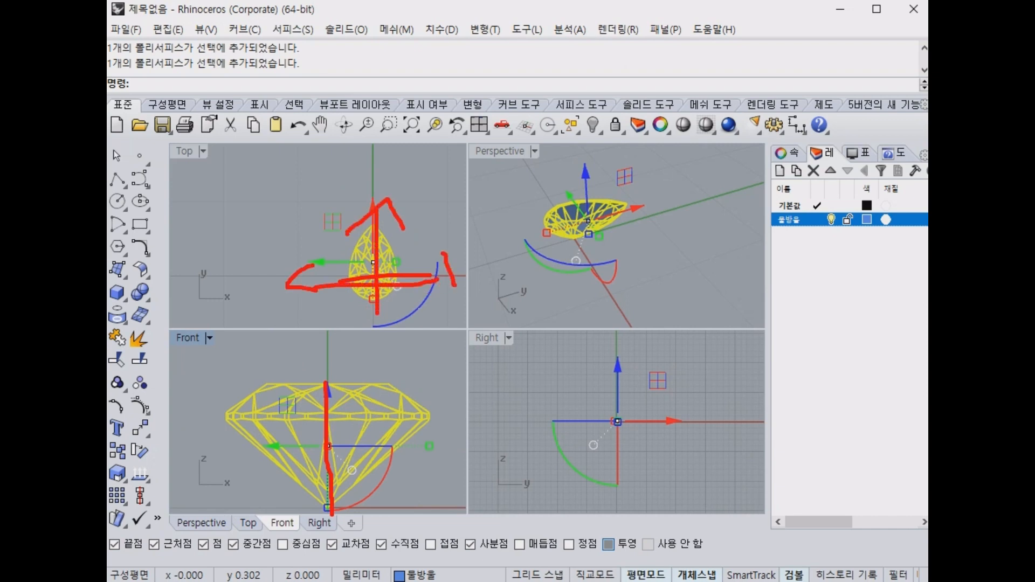
key("Escape")
Start a 3D scale of the gem from its culet at the origin, using its widest side point on the X axis as first reference.
left_click(117, 475)
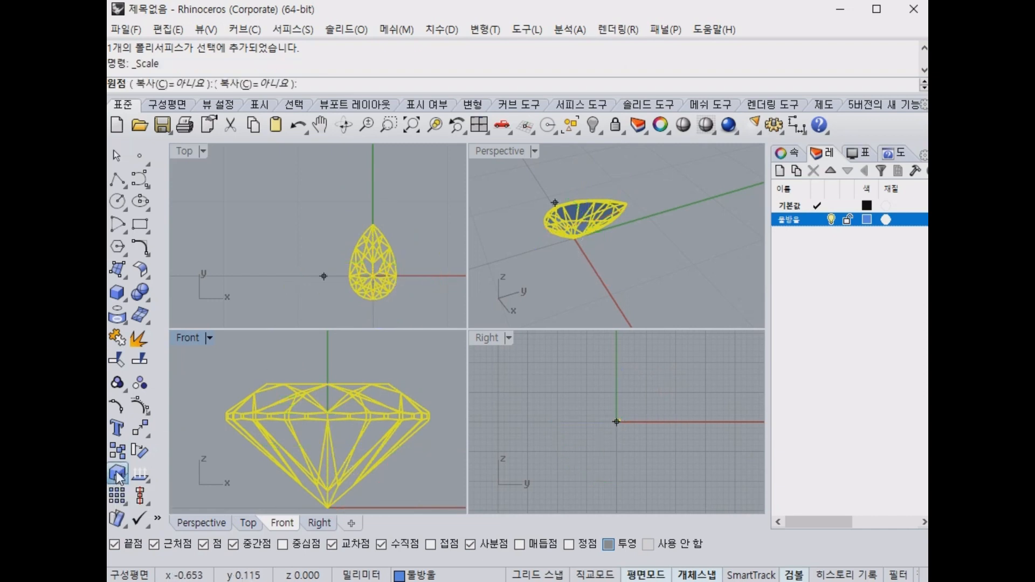
scroll(324, 323, "up", 6)
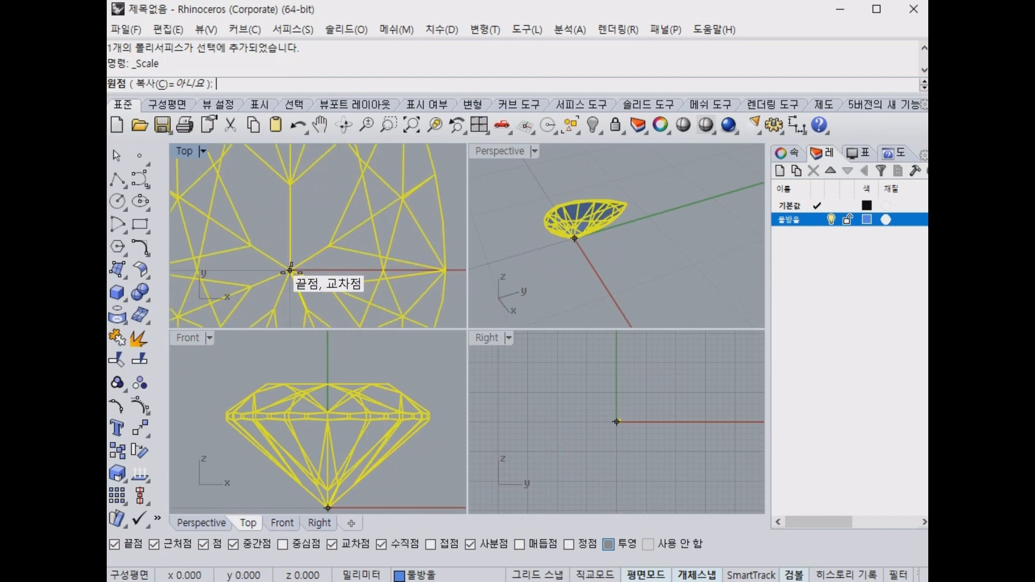
left_click(290, 271)
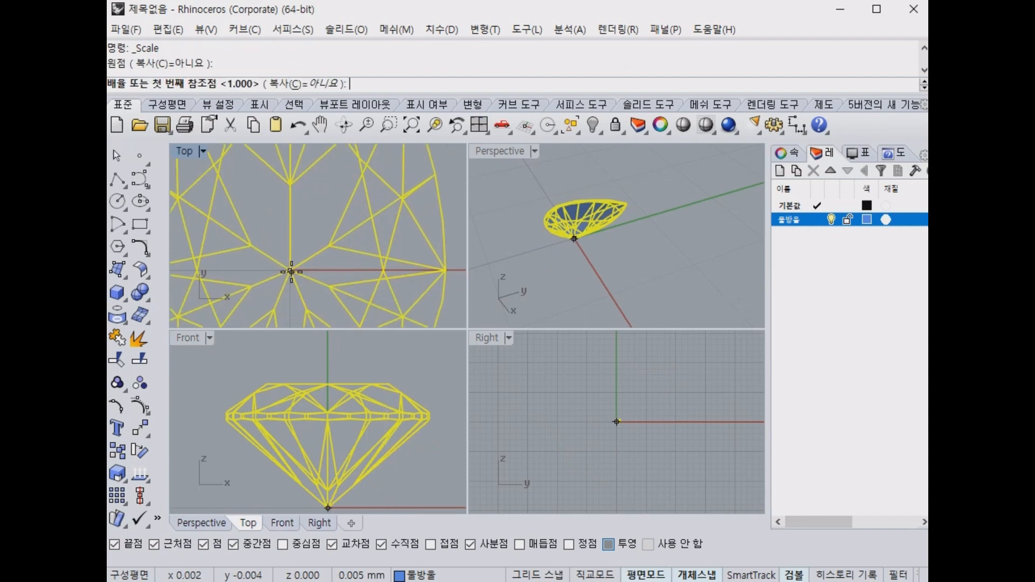
left_click(445, 270)
scroll(334, 268, "down", 2)
scroll(333, 268, "down", 5)
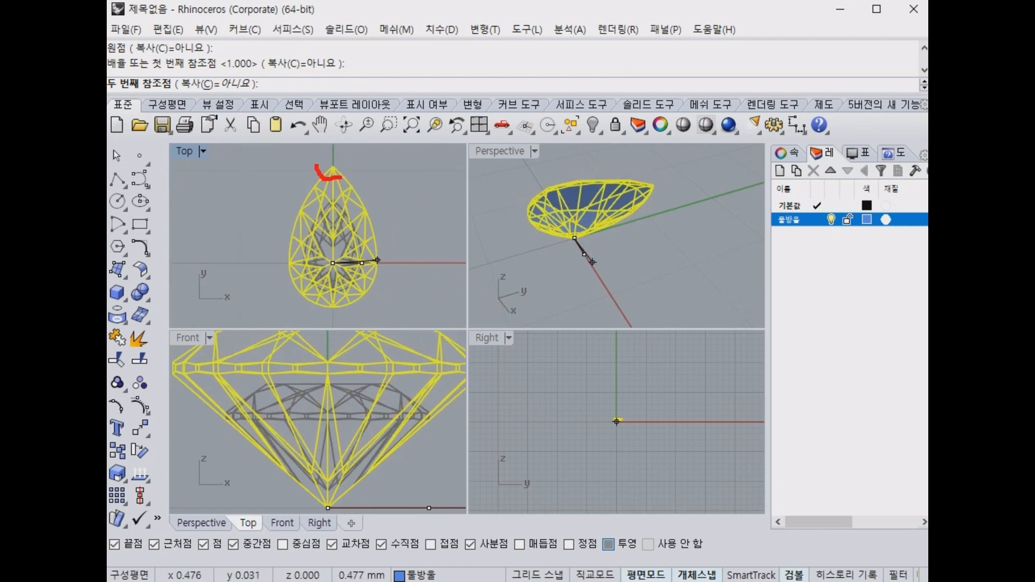
left_click_drag(316, 166, 340, 183)
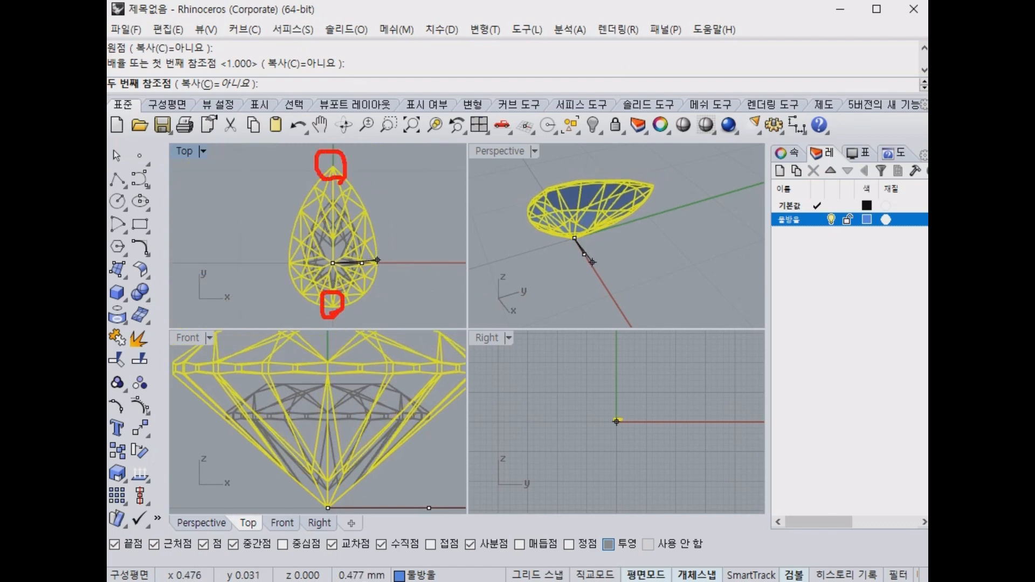
key("Escape")
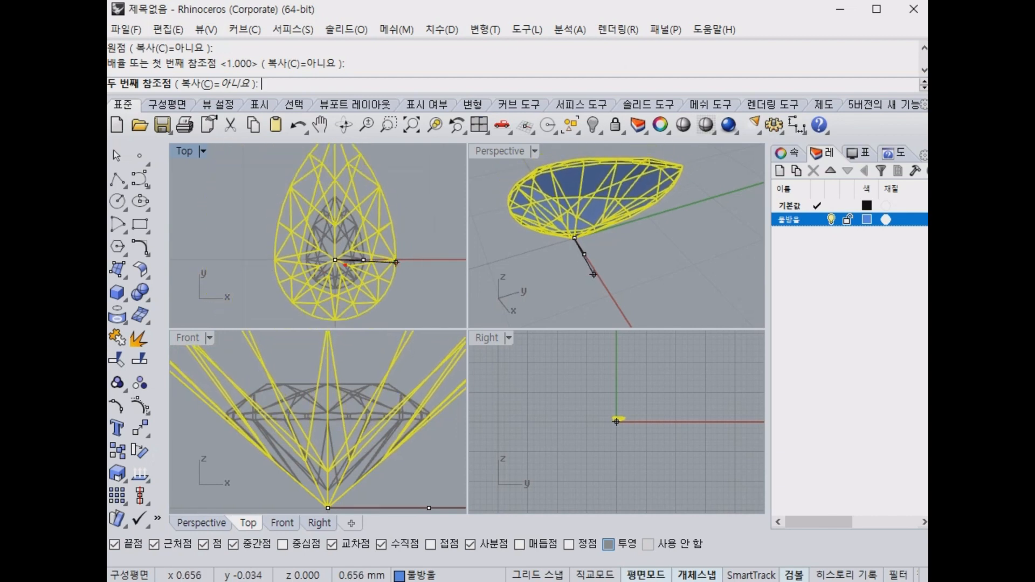
left_click_drag(403, 271, 399, 282)
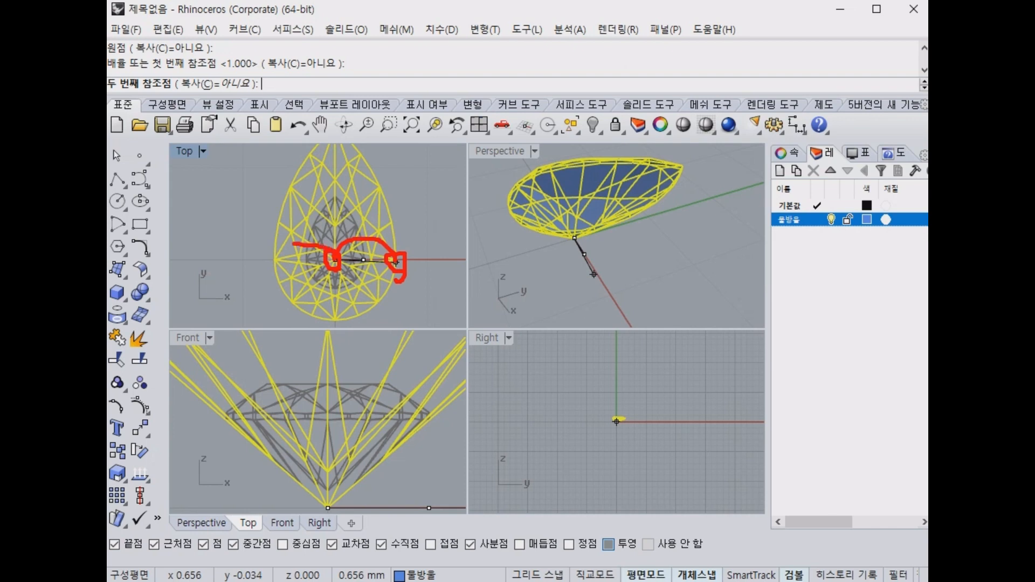
left_click_drag(269, 263, 401, 284)
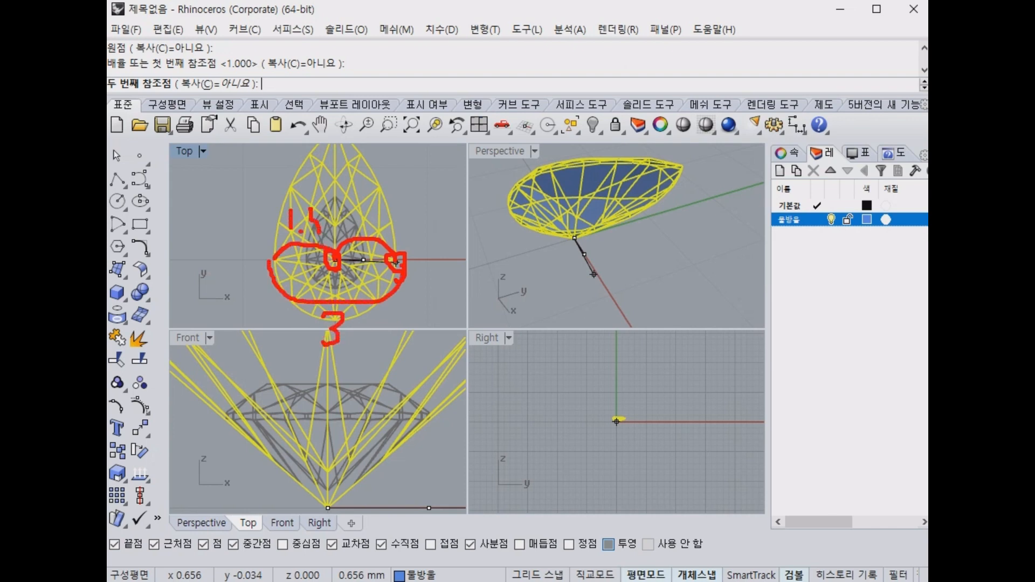
key("Escape")
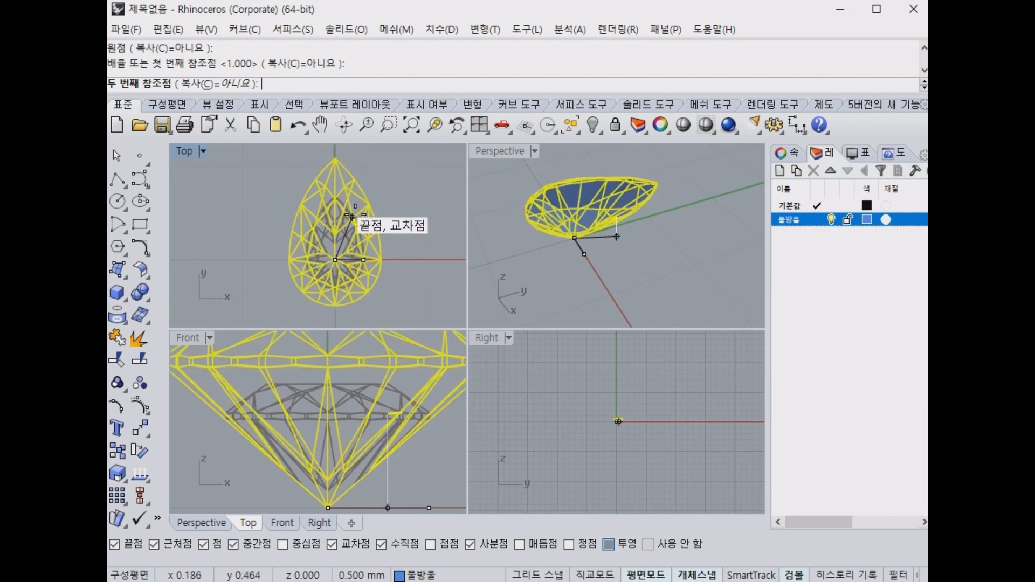
Complete the gem's 3D scale with 1.5 as the second reference distance.
type("1.5")
key("Return")
scroll(300, 278, "down", 5)
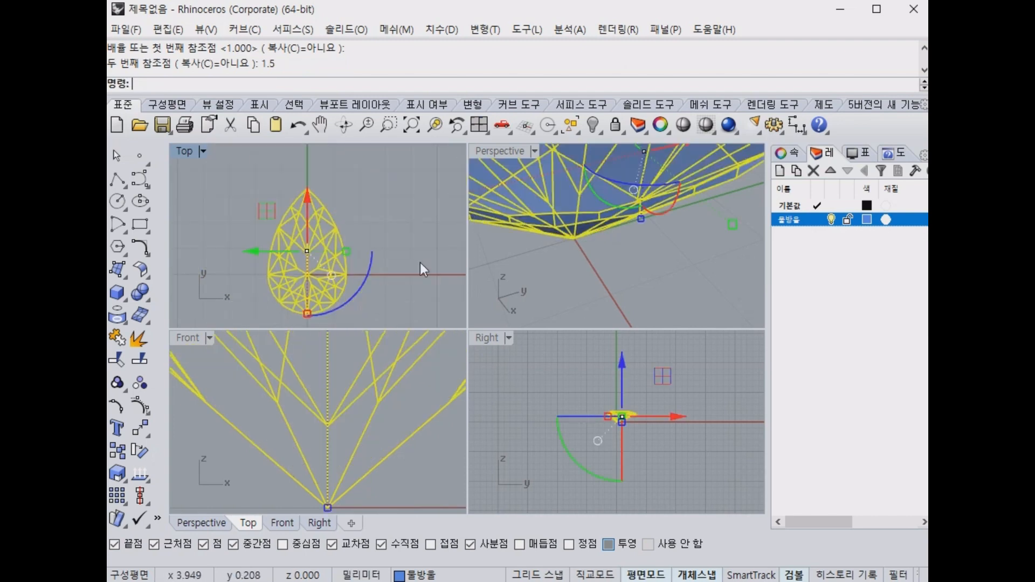
Dimension the scaled gem's full width in the Top view, place the dimension beyond its pointed tip and deselect the gem.
left_click(804, 127)
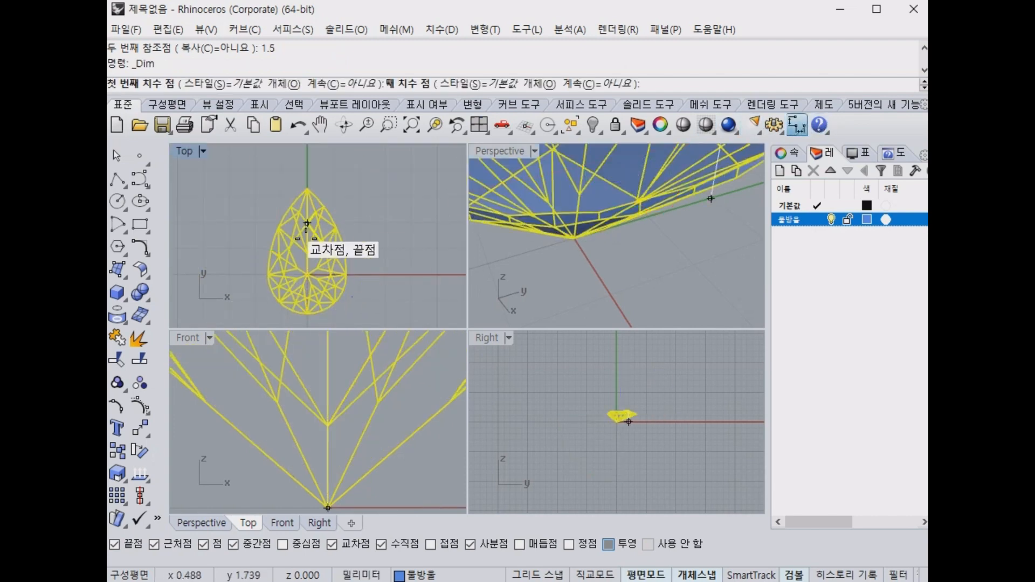
left_click(268, 276)
left_click(365, 276)
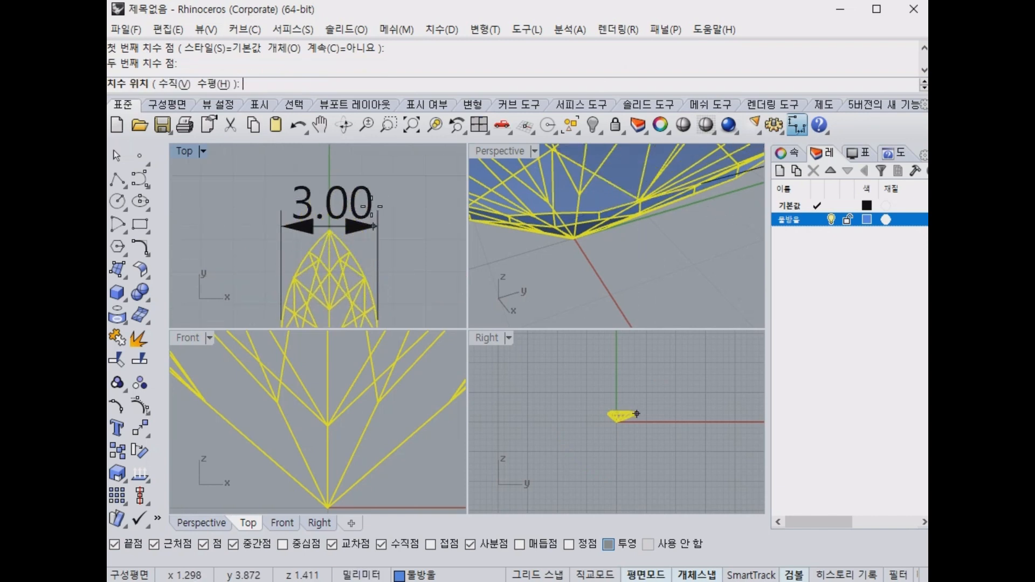
left_click(423, 230)
scroll(423, 232, "down", 3)
scroll(607, 254, "down", 5)
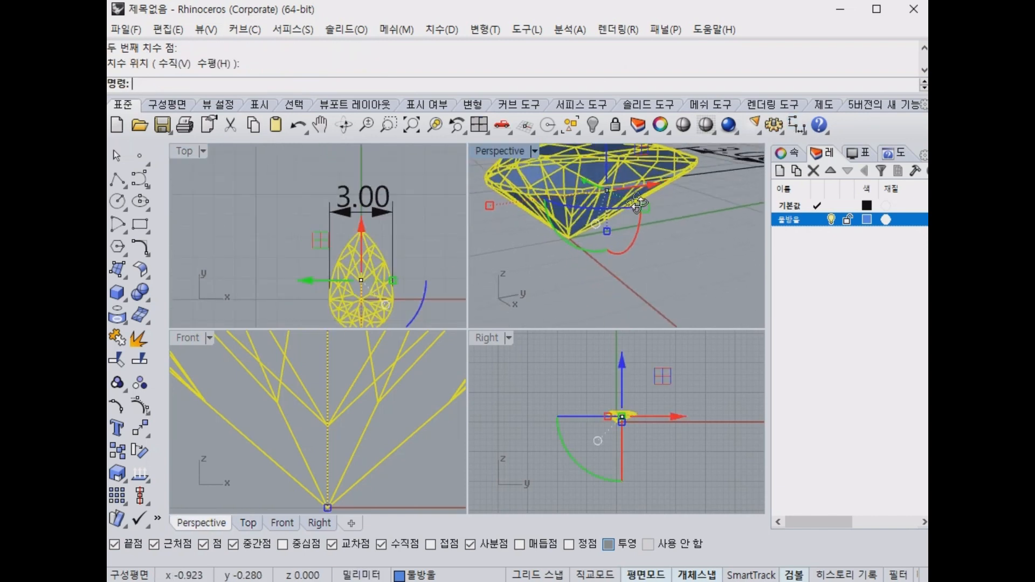
left_click(713, 230)
right_click_drag(713, 231, 593, 217)
left_click(370, 276)
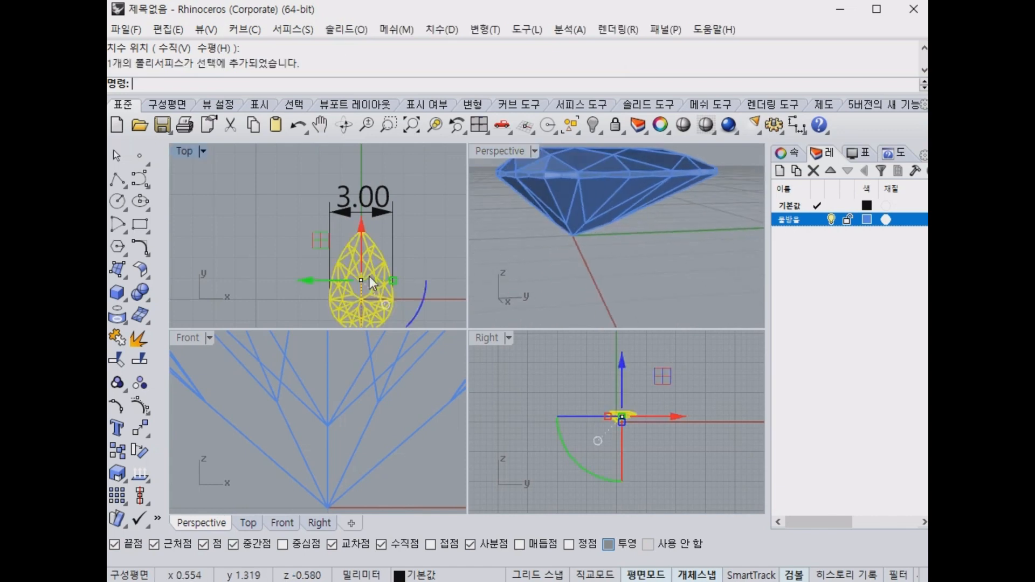
key("Escape")
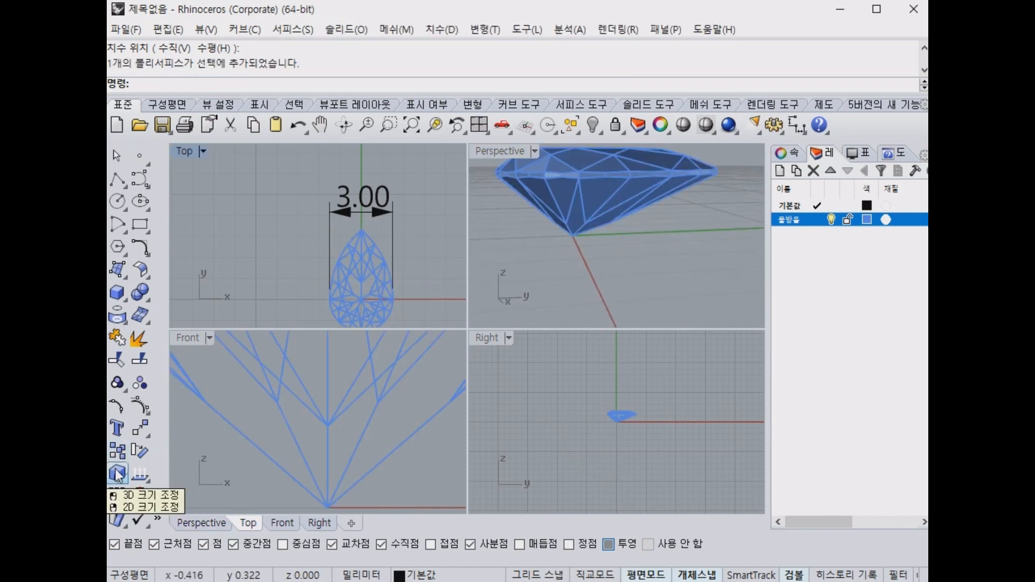
left_click(117, 474)
left_click(414, 286)
key("Return")
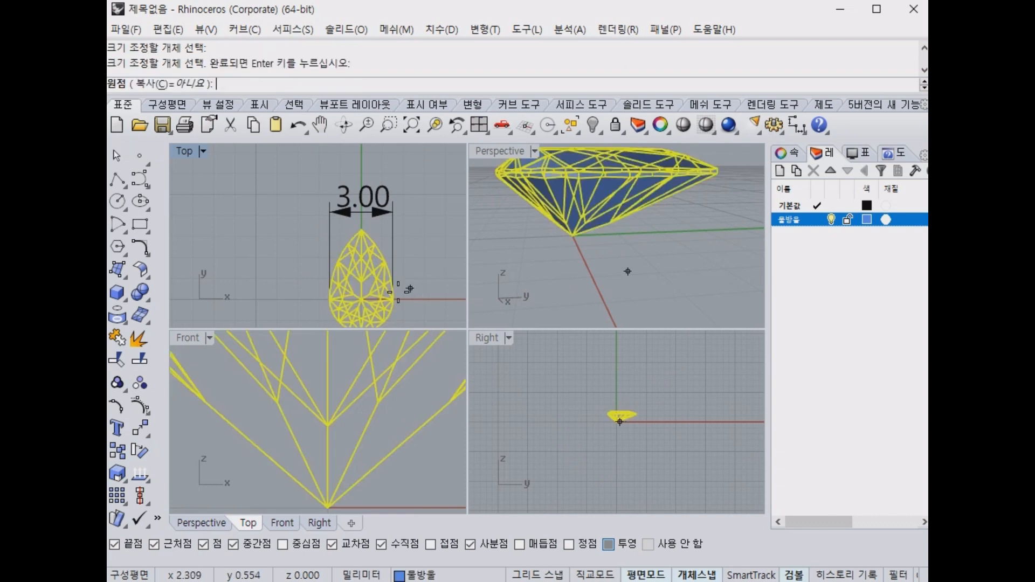
scroll(371, 303, "up", 3)
left_click(354, 296)
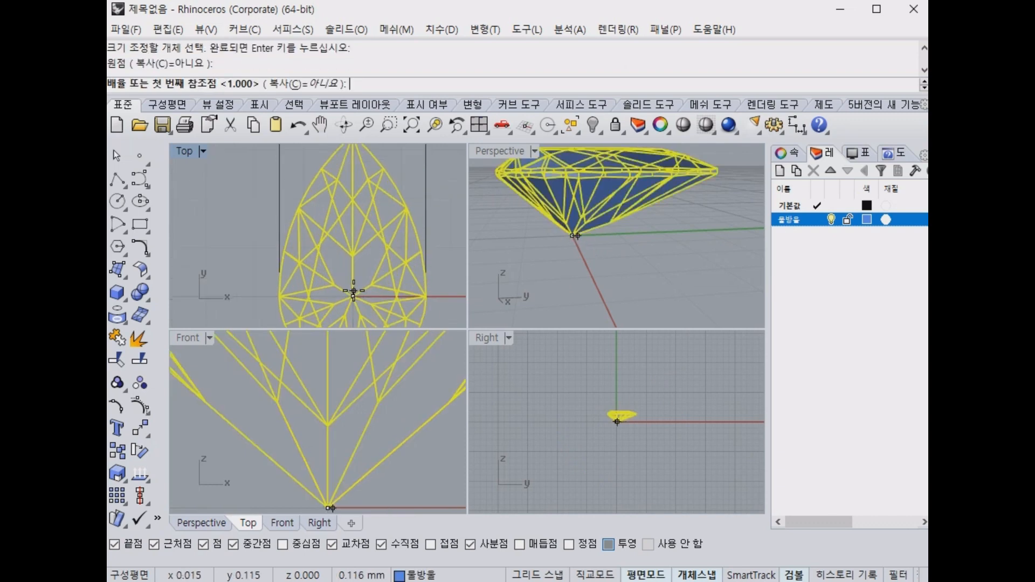
key("Escape")
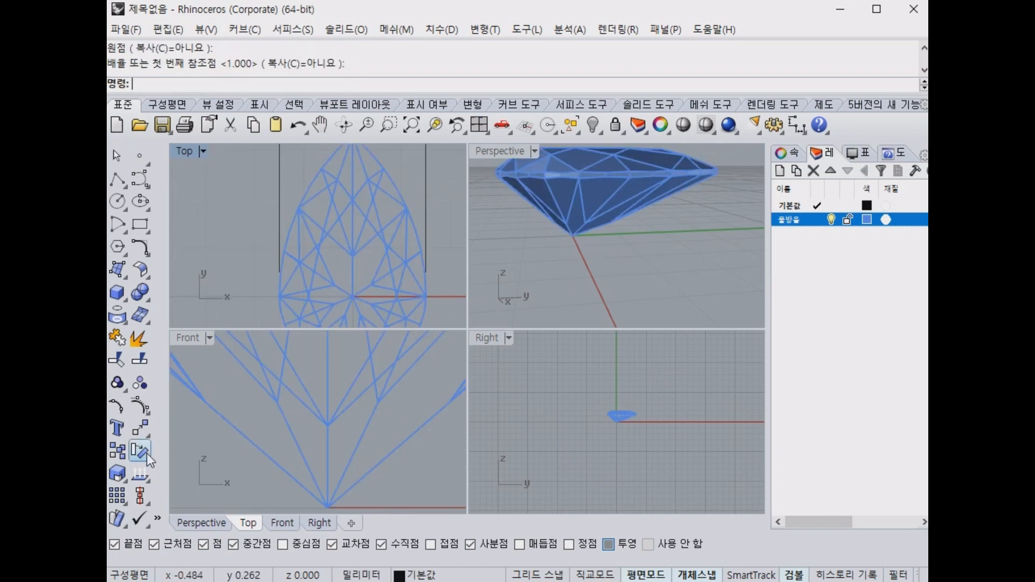
Scale the gem in 2D from its rounded end, using the pointed tip as first reference and 5 as the second reference distance.
right_click(118, 474)
scroll(362, 274, "down", 3)
left_click(362, 265)
right_click(367, 274)
scroll(358, 272, "up", 10)
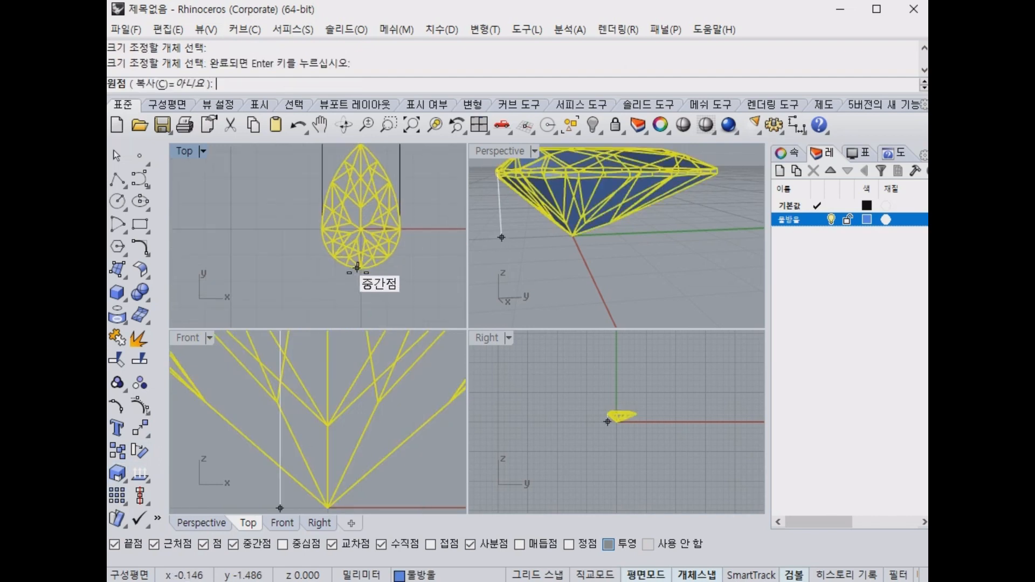
left_click(362, 262)
right_click_drag(376, 161, 363, 312)
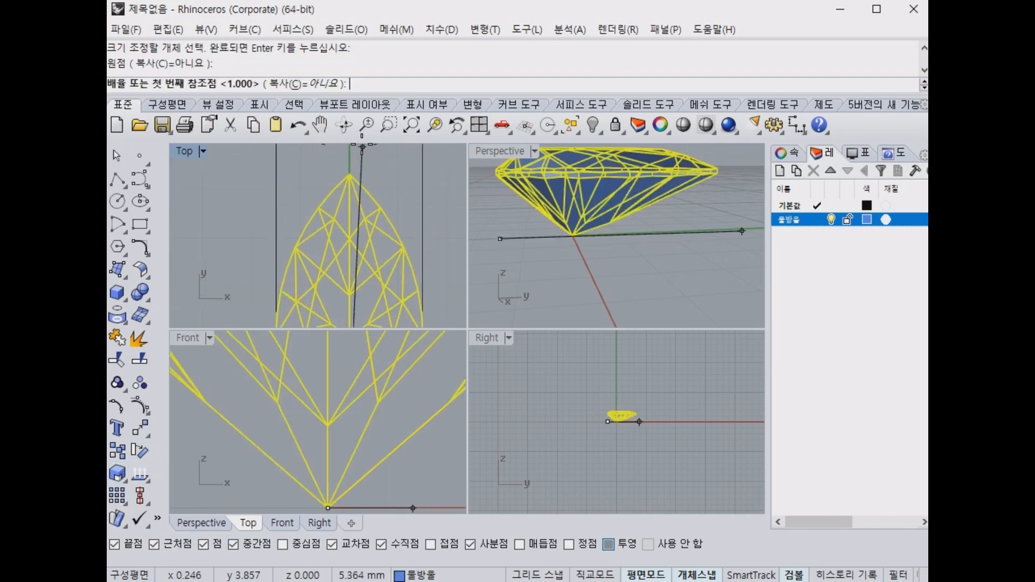
left_click(351, 176)
scroll(356, 189, "down", 5)
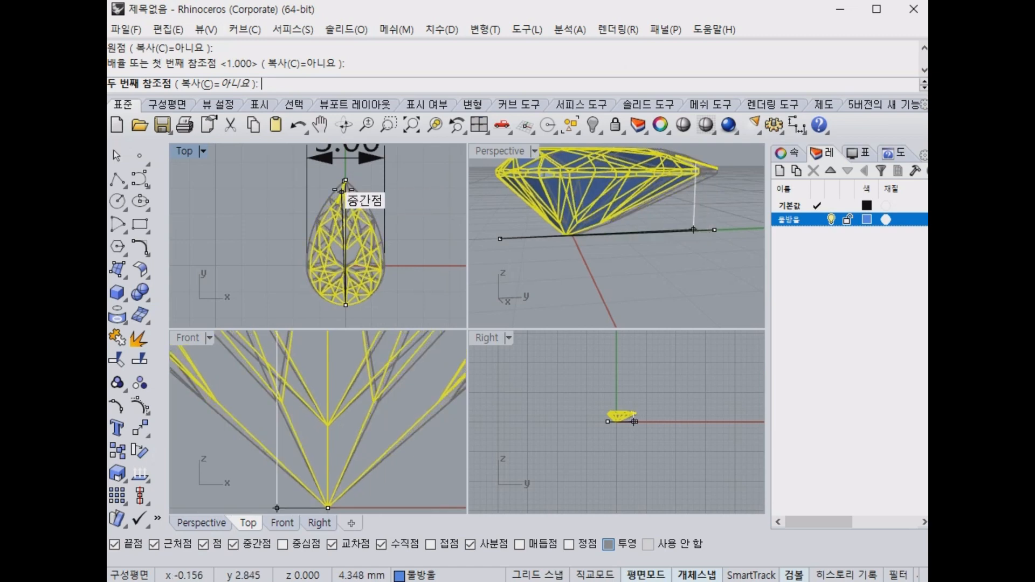
type("5")
key("Return")
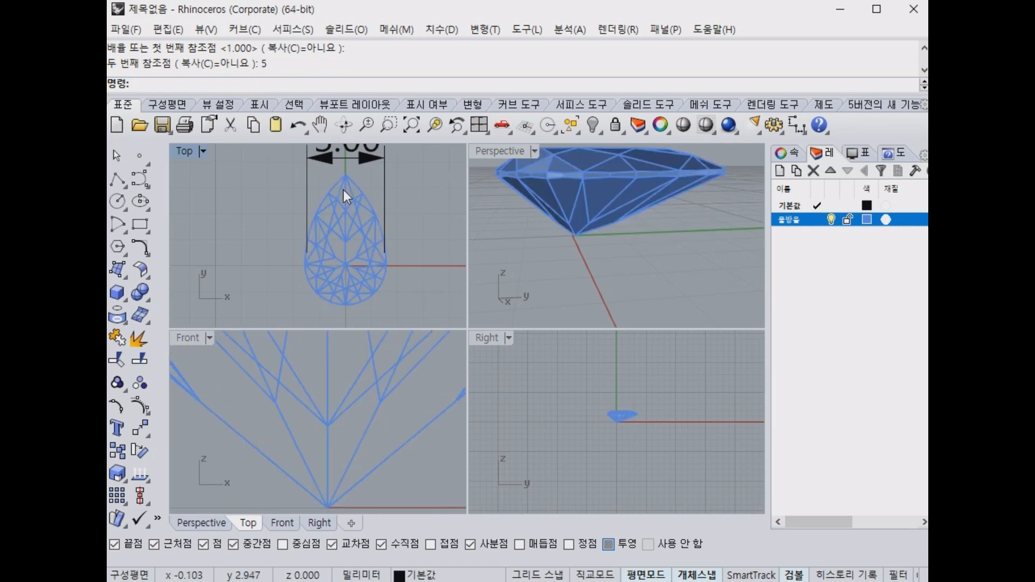
Dimension the gem's full length from pointed tip to rounded end in the Top view, placing the dimension beside the gem.
left_click(797, 125)
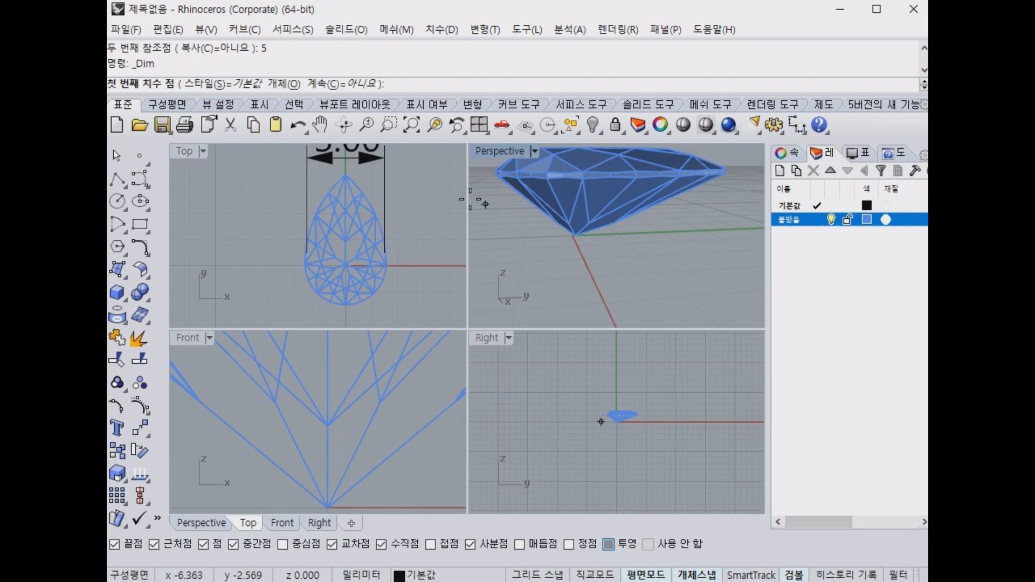
left_click(354, 184)
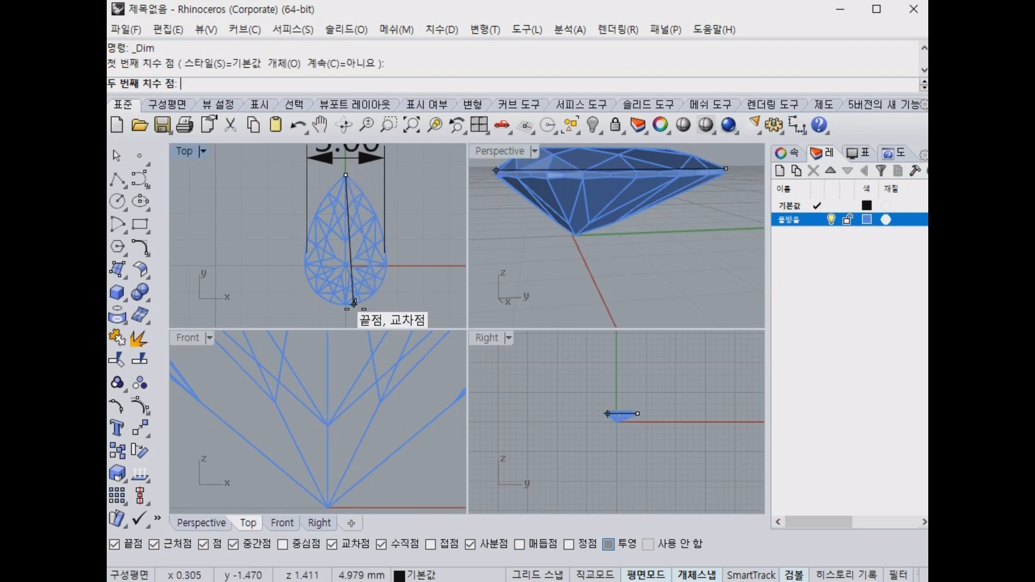
left_click(345, 305)
left_click(414, 256)
left_click(414, 245)
right_click_drag(436, 248, 404, 265)
key("Escape")
Dimension the gem's full width again between its widest side points in the Top view, placing it near the pointed tip.
left_click(326, 170)
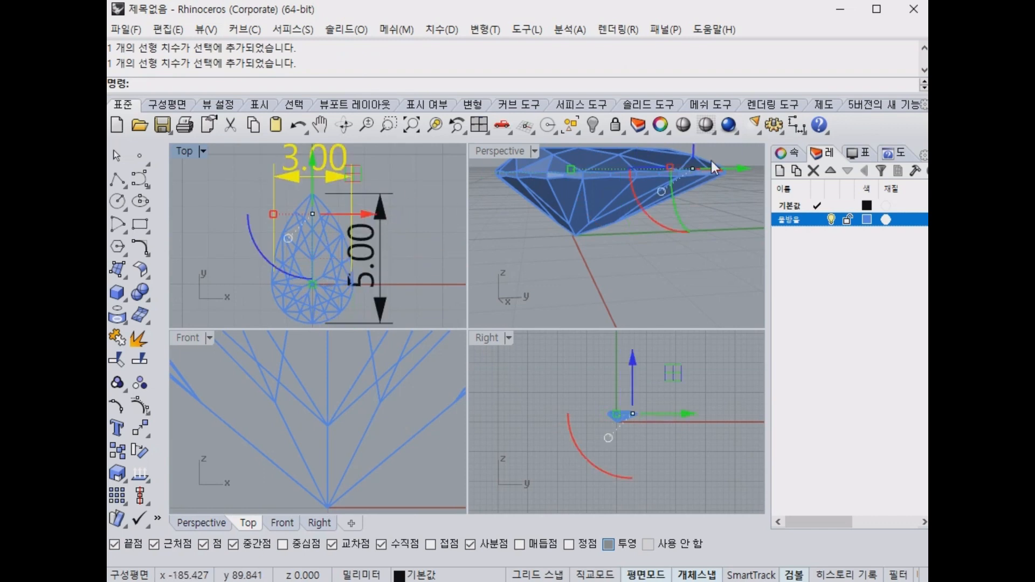
left_click(797, 126)
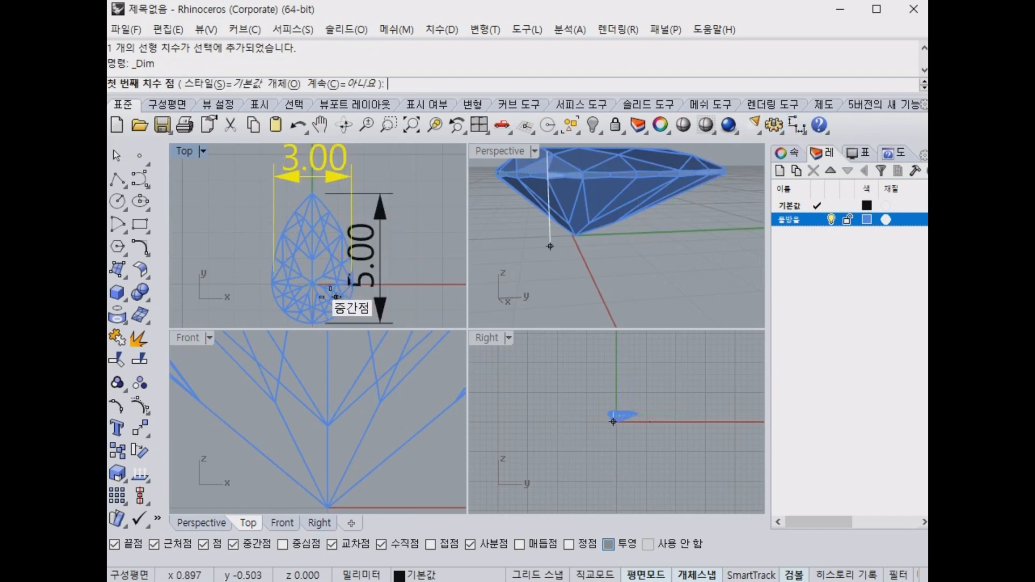
left_click(272, 282)
left_click(351, 283)
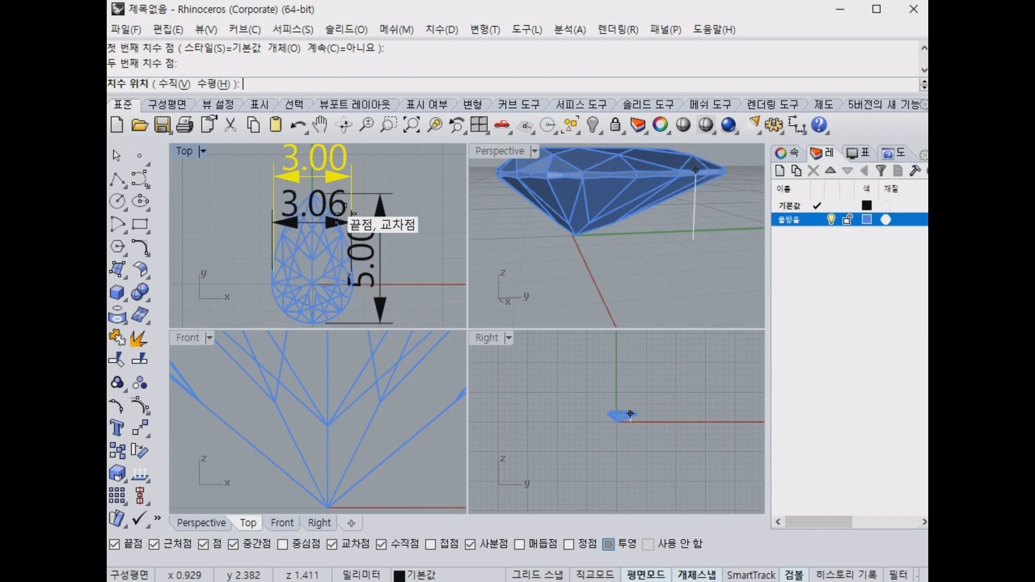
scroll(340, 242, "down", 5)
left_click(338, 187)
Delete the newly placed width dimension and the length dimension, keeping the original width dimension.
left_click(337, 187)
key("Delete")
left_click(365, 273)
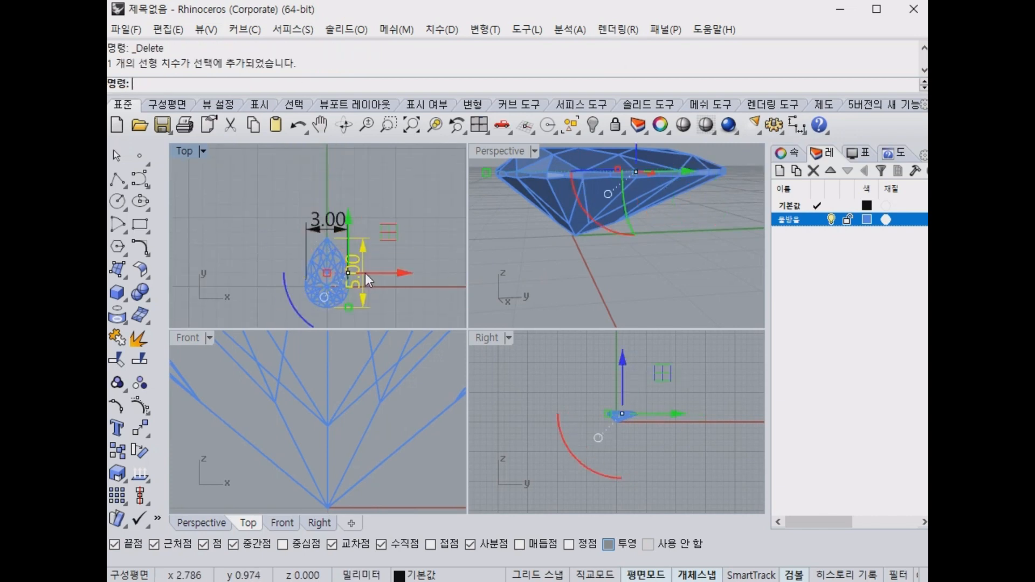
key("Delete")
left_click(336, 284)
left_click(344, 210)
left_click(400, 225)
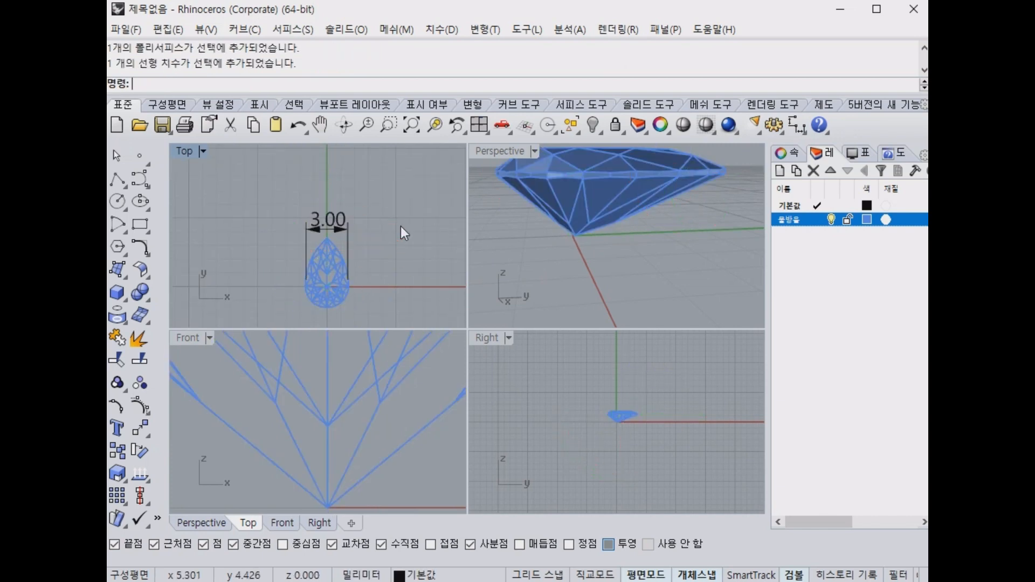
right_click_drag(410, 281, 415, 235)
Undo the recent dimension edits and the 2D scale of the gem.
key("ctrl+z")
key("ctrl+z")
key("ctrl+z")
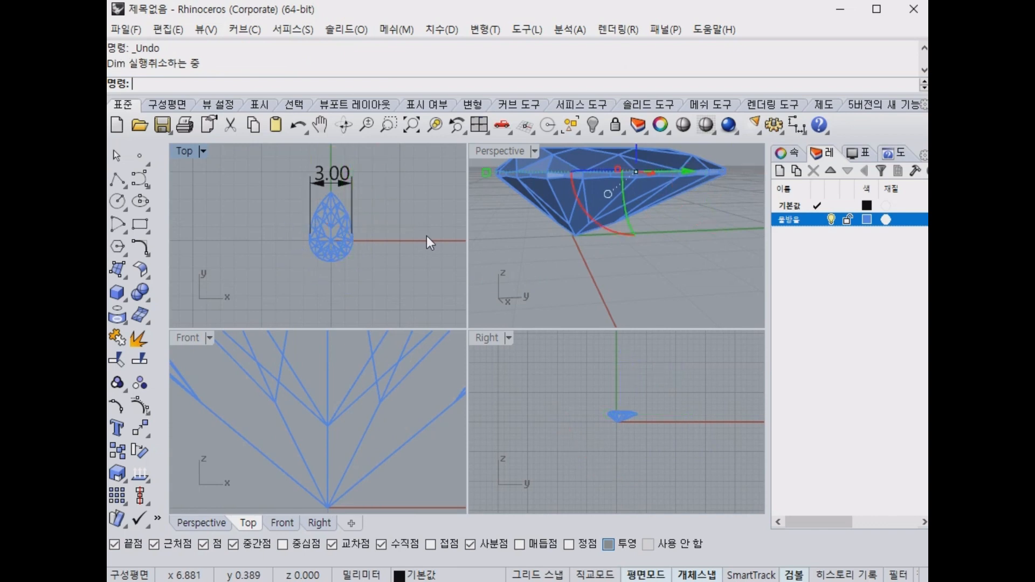
left_click(405, 284)
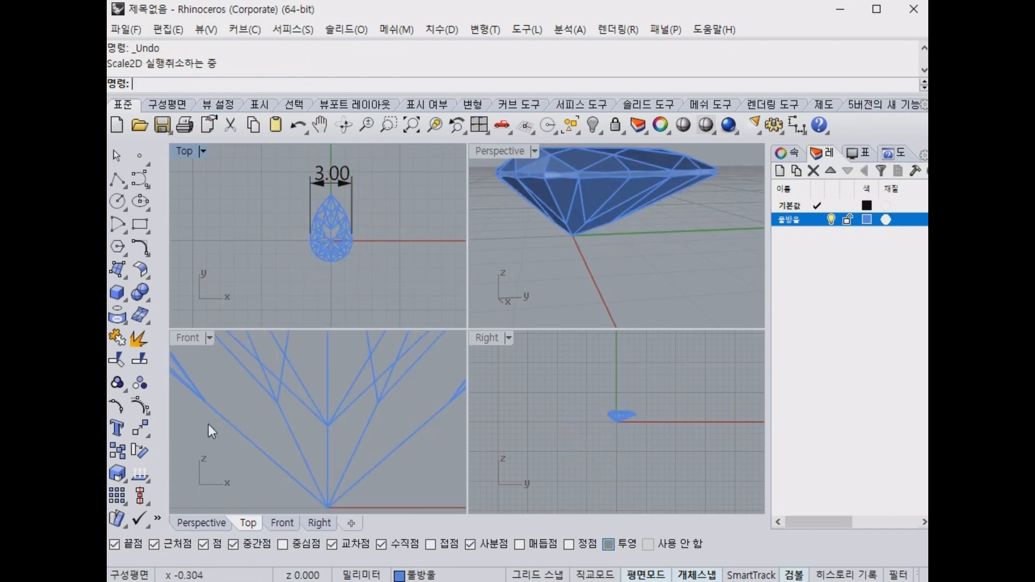
Scale the gem in 1D along its length from the pointed tip, using the rounded end as first reference and 5 as second reference distance.
left_click(125, 480)
left_click(186, 481)
scroll(302, 250, "up", 3)
left_click(302, 250)
key("Return")
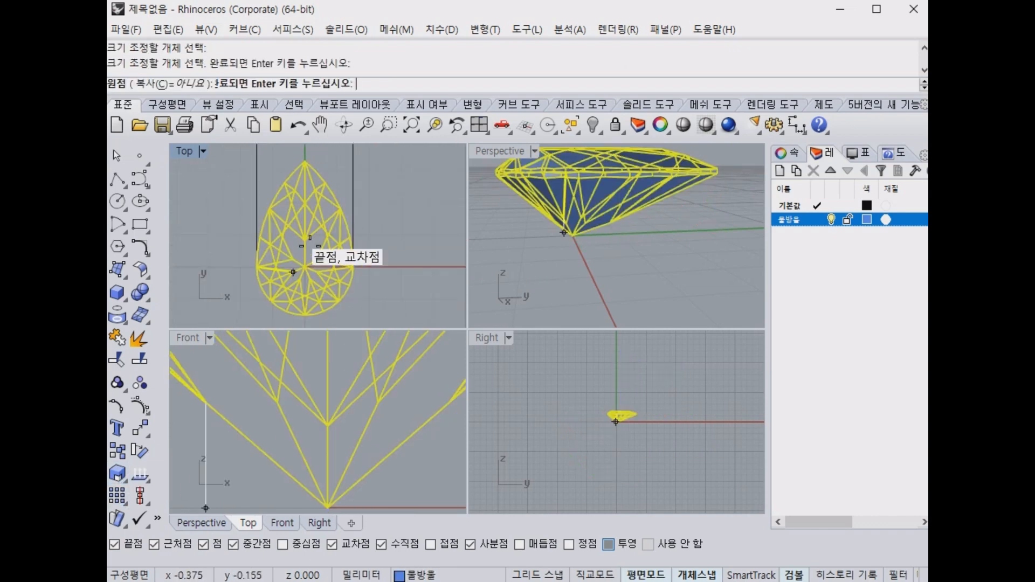
left_click(305, 161)
left_click(305, 315)
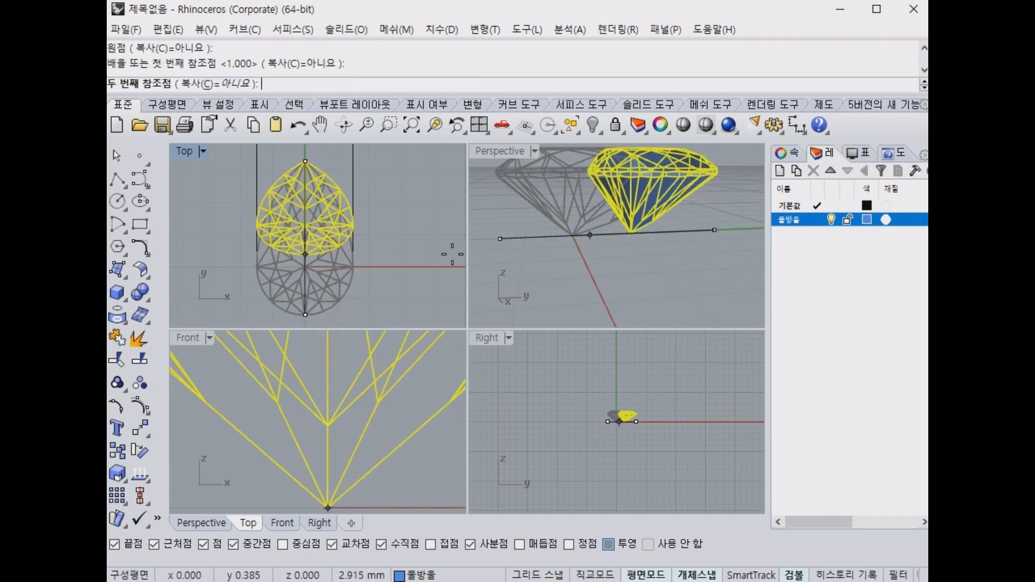
type("5")
key("Return")
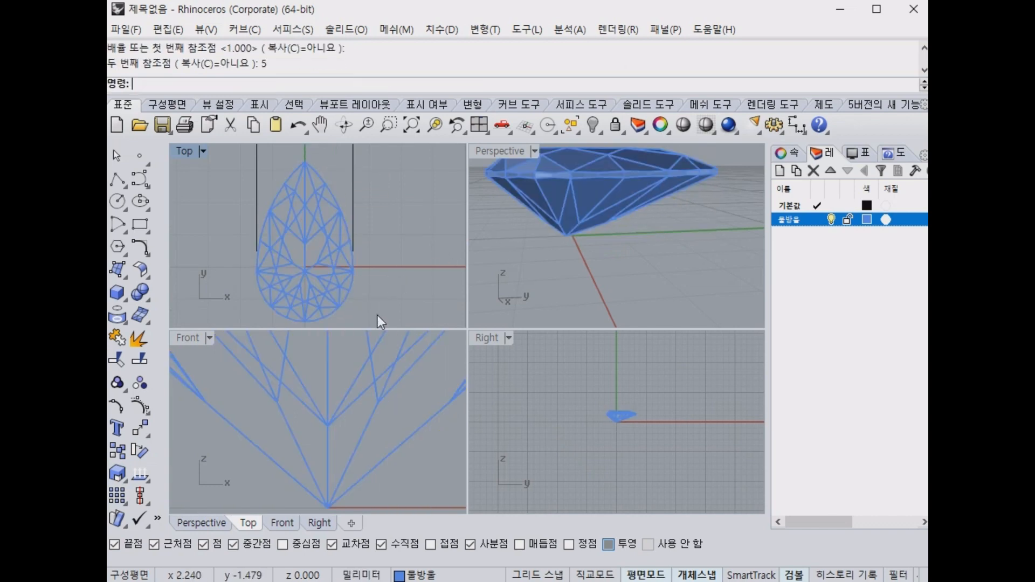
Dimension the stretched gem's length from its pointed tip to its rounded end, placing the dimension beside it in the Top view.
left_click(797, 125)
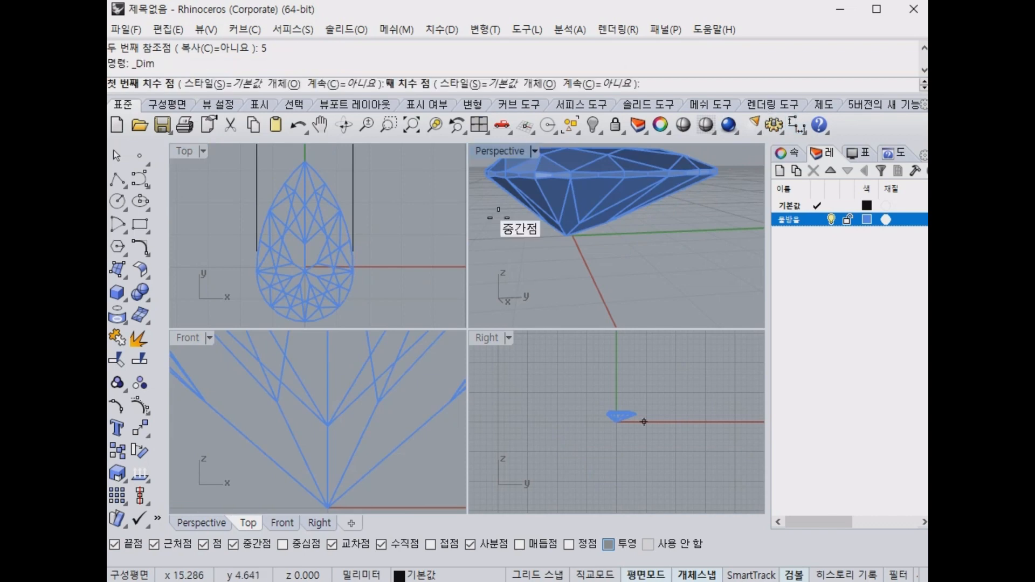
left_click(305, 161)
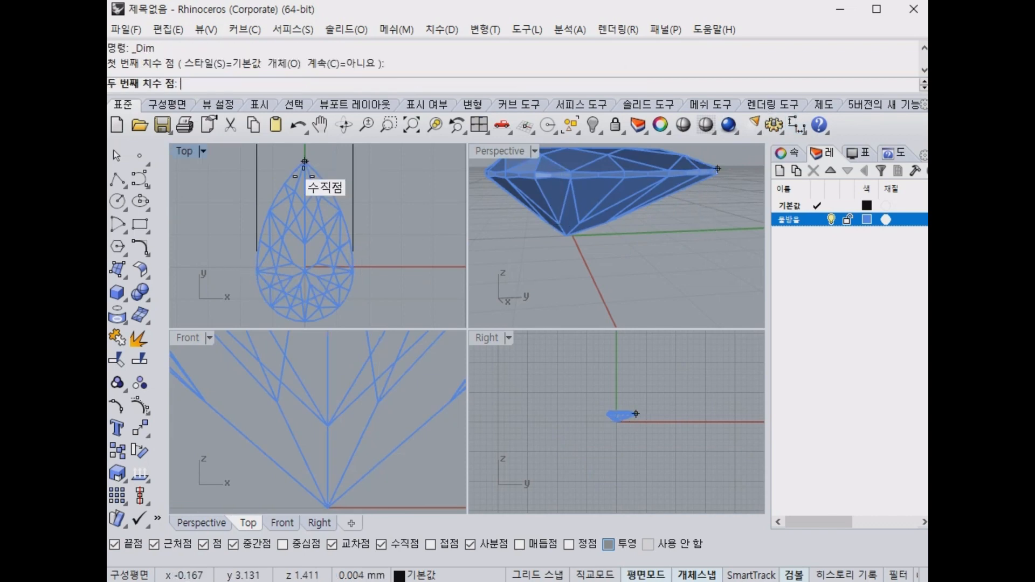
left_click(305, 322)
left_click(435, 257)
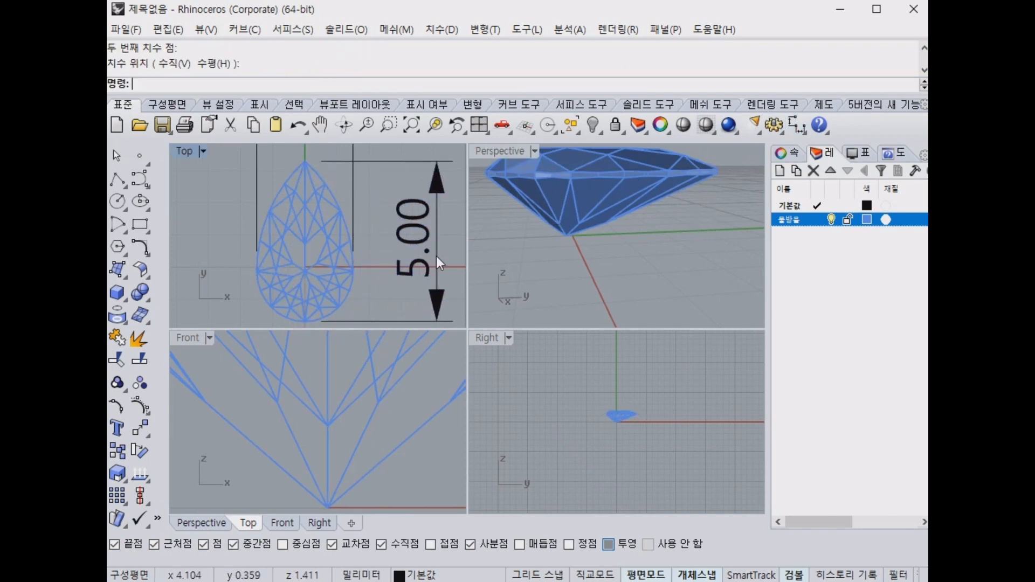
Delete the old width dimension and dimension the gem's widest side points afresh, placing it beyond the pointed tip.
scroll(341, 267, "down", 3)
right_click_drag(347, 222, 316, 188)
left_click(316, 189)
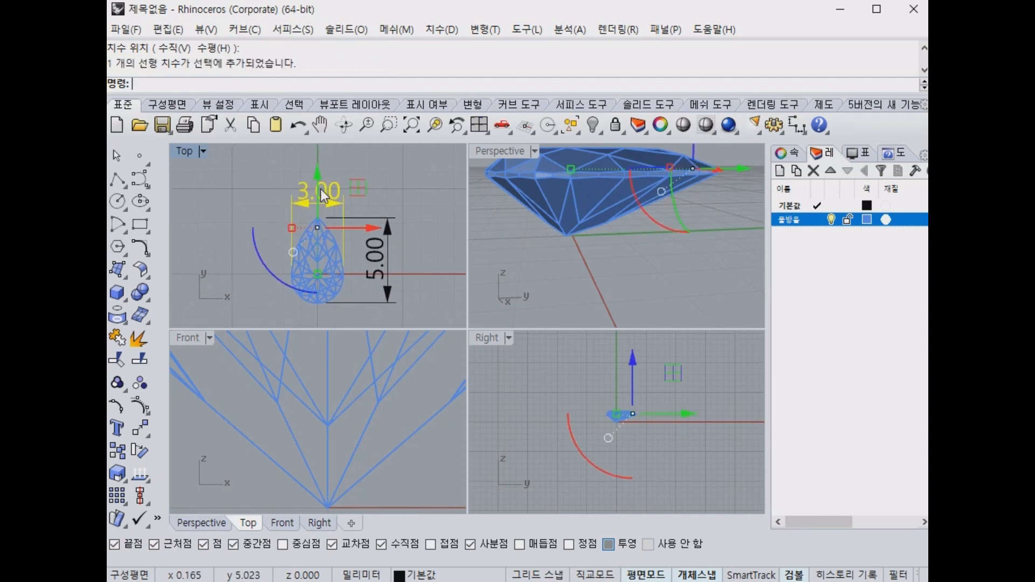
key("Delete")
left_click(801, 128)
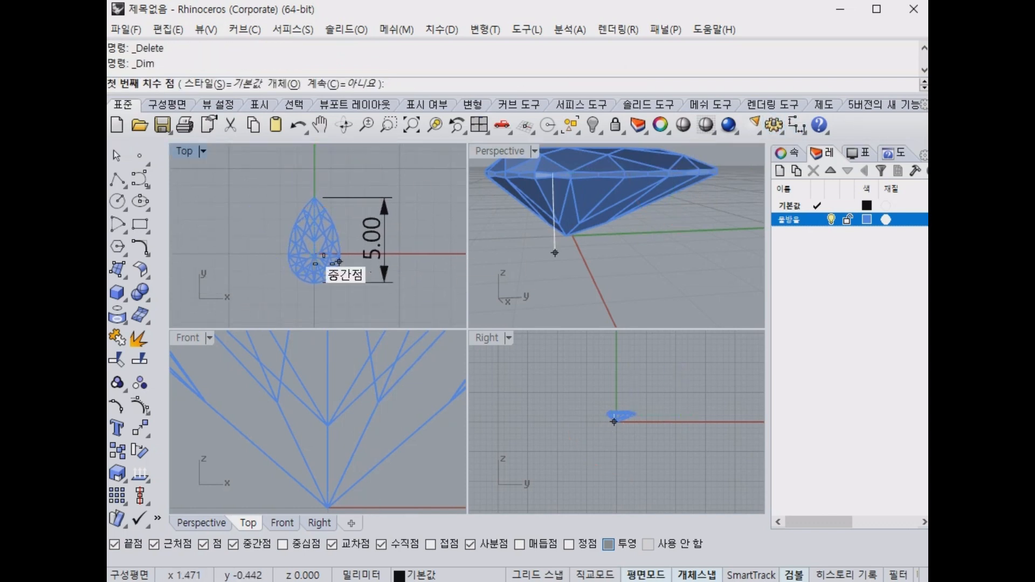
left_click(288, 256)
left_click(340, 254)
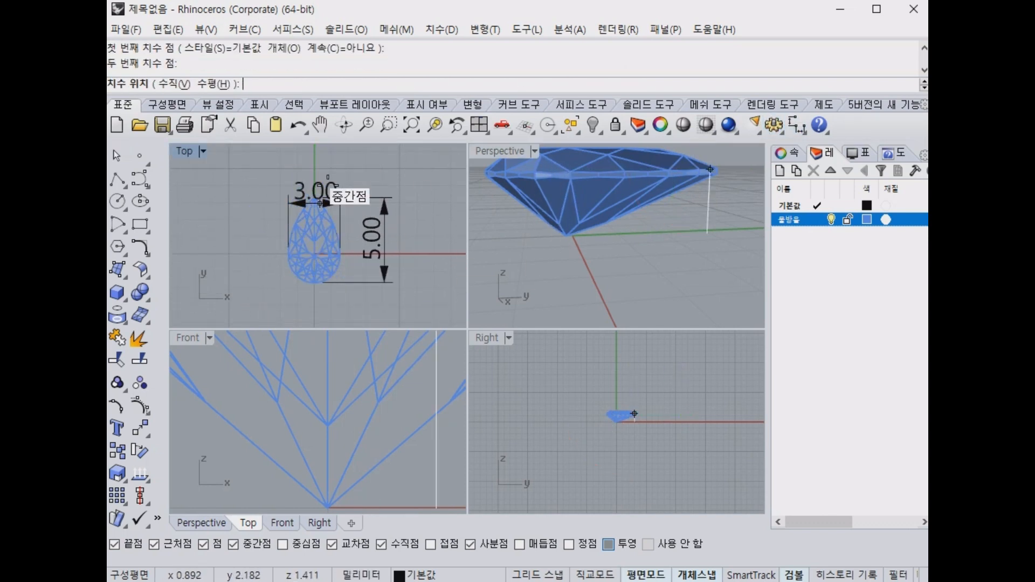
left_click(332, 178)
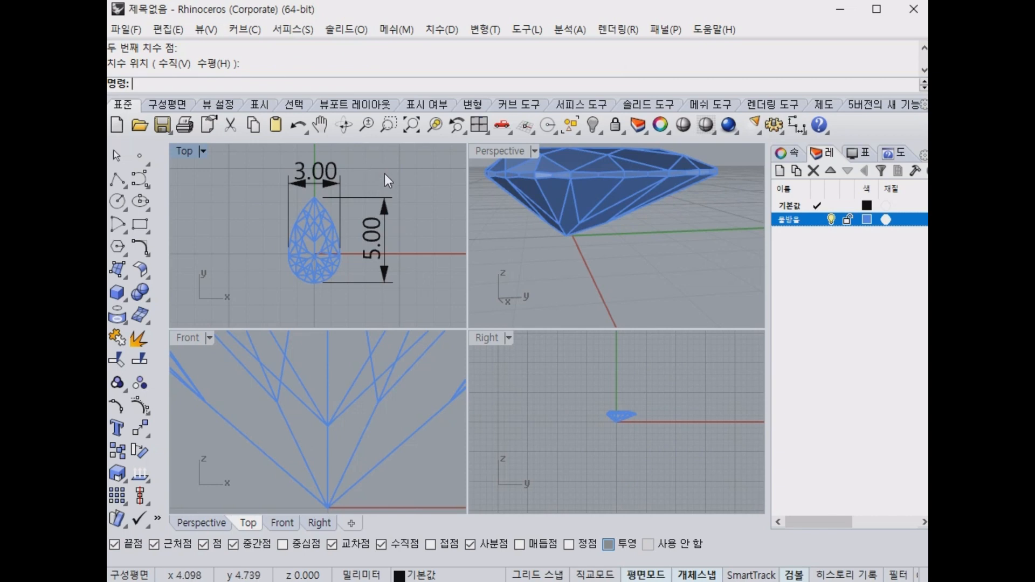
Delete the width and length dimensions from the Top view.
left_click(339, 184)
key("Delete")
left_click(385, 221)
key("Delete")
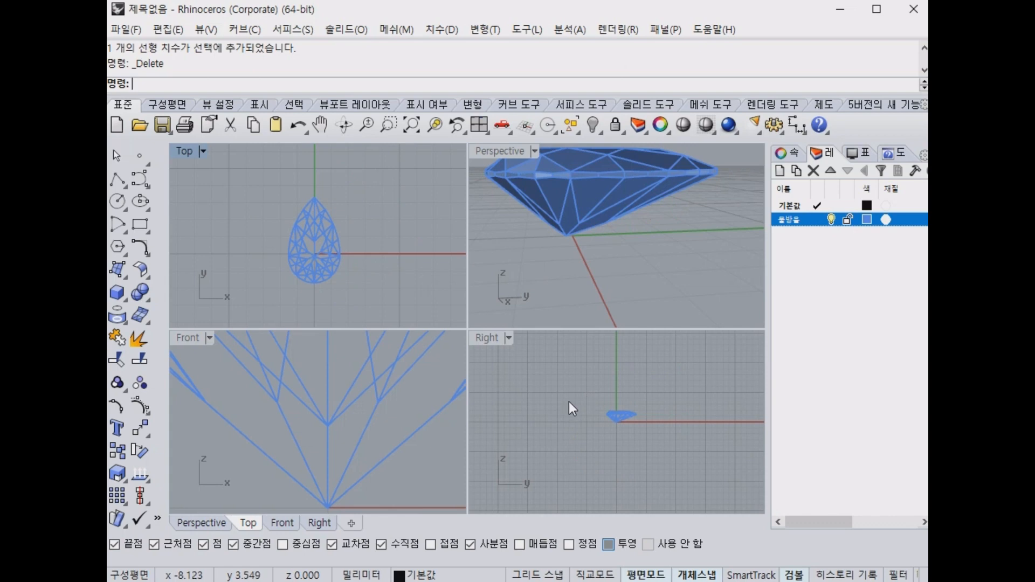
With snap projection off, scale the gem from its culet, using its widest side point as first reference and 3 as second reference distance.
right_click_drag(399, 269, 445, 283)
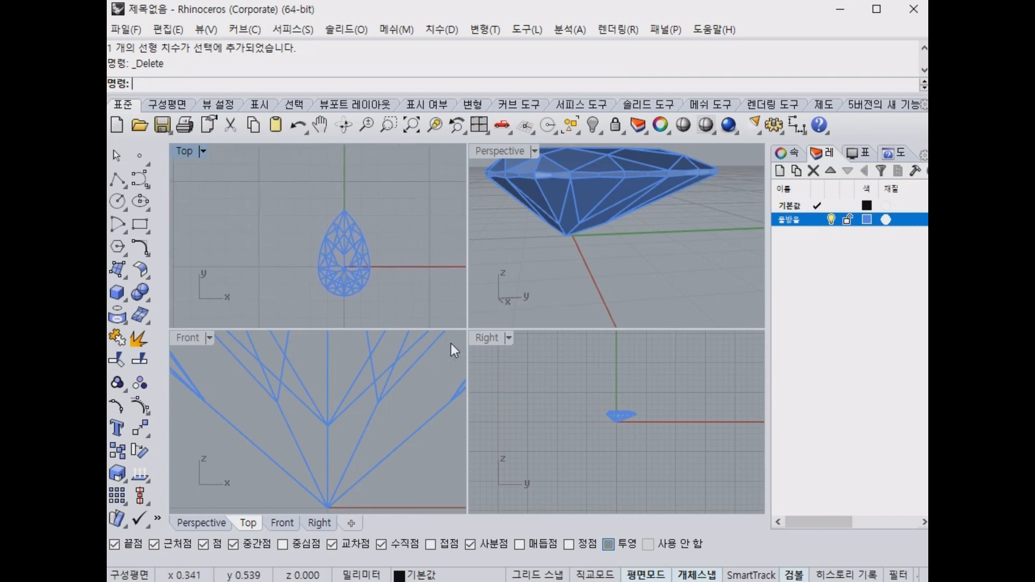
scroll(428, 397, "down", 9)
right_click_drag(429, 397, 329, 431)
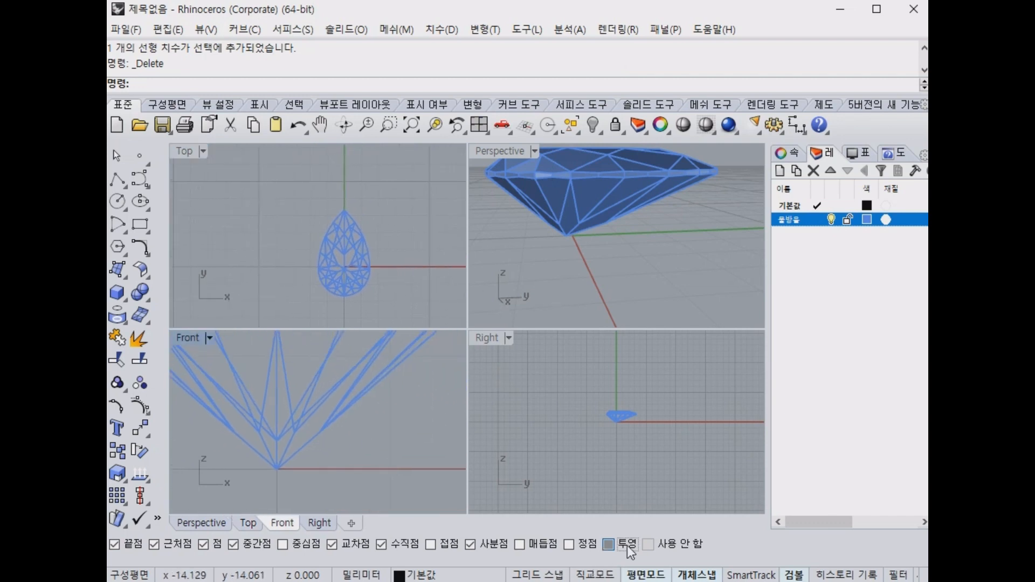
left_click(140, 450)
scroll(352, 297, "up", 7)
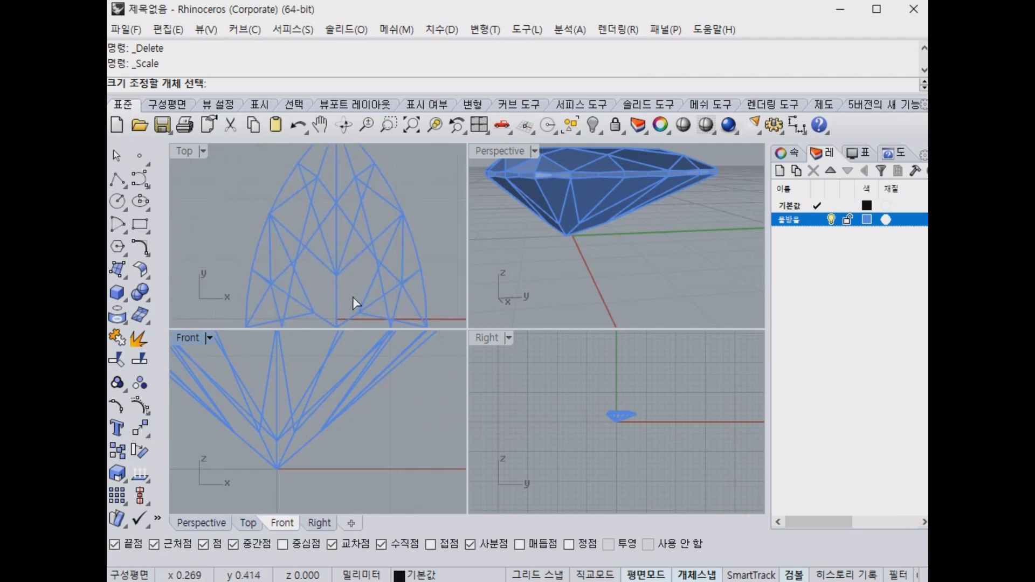
right_click_drag(352, 296, 343, 225)
left_click(342, 225)
key("Return")
left_click(321, 237)
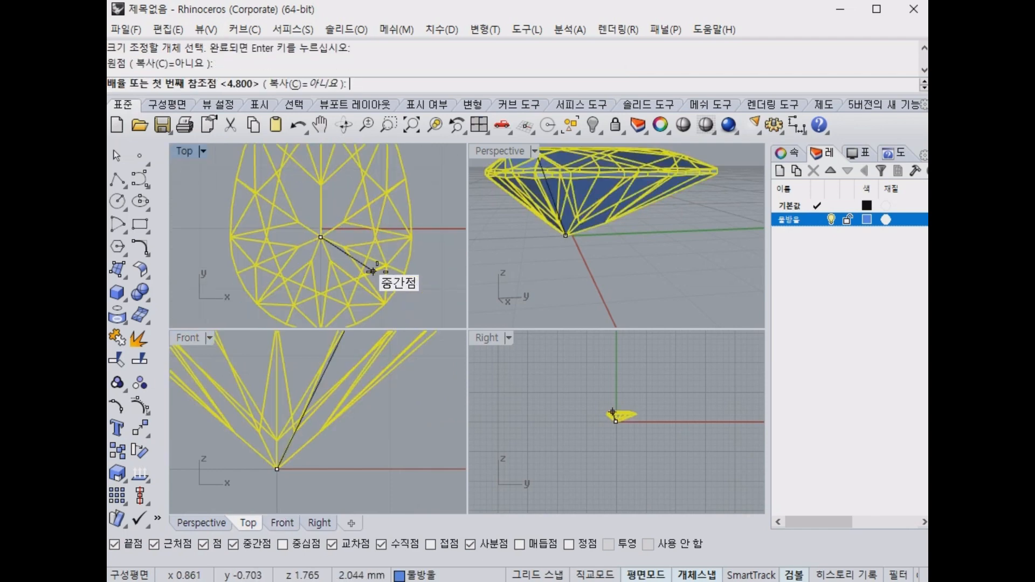
left_click(411, 235)
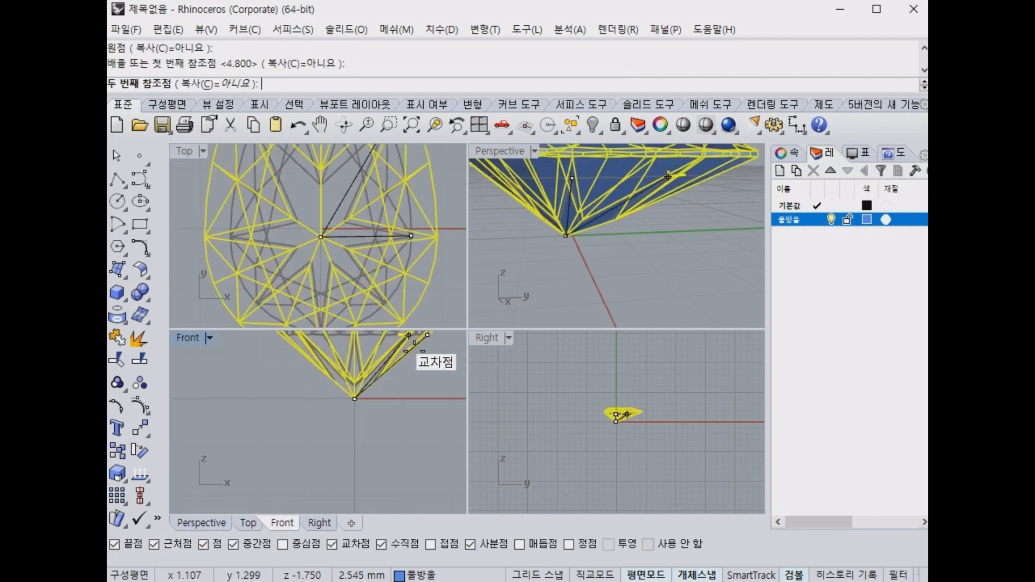
left_click_drag(420, 378, 367, 435)
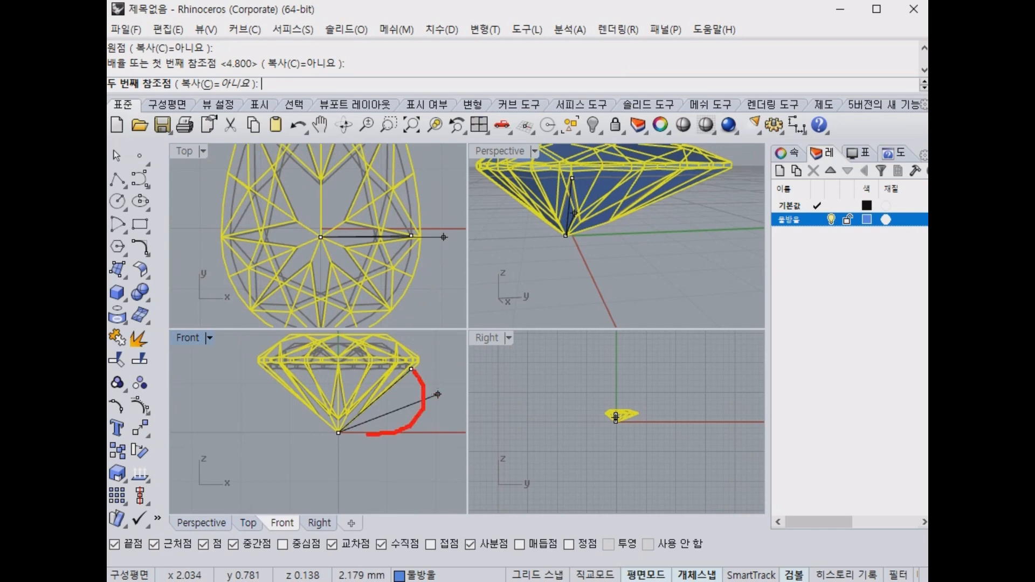
type("3")
key("Return")
key("Escape")
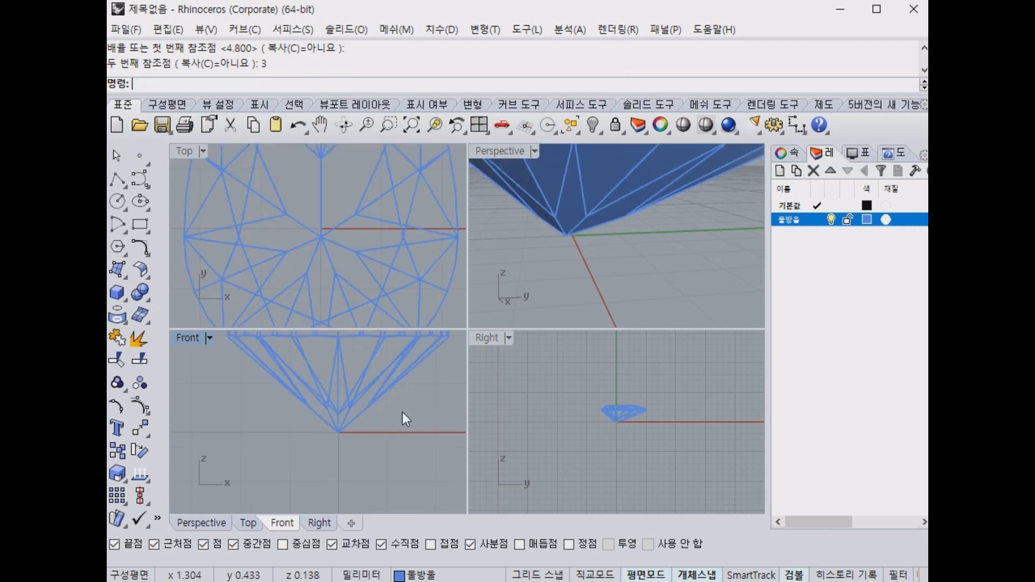
Dimension the scaled gem's width between its widest side points in the Top view.
left_click(390, 396)
left_click(797, 125)
scroll(325, 254, "down", 6)
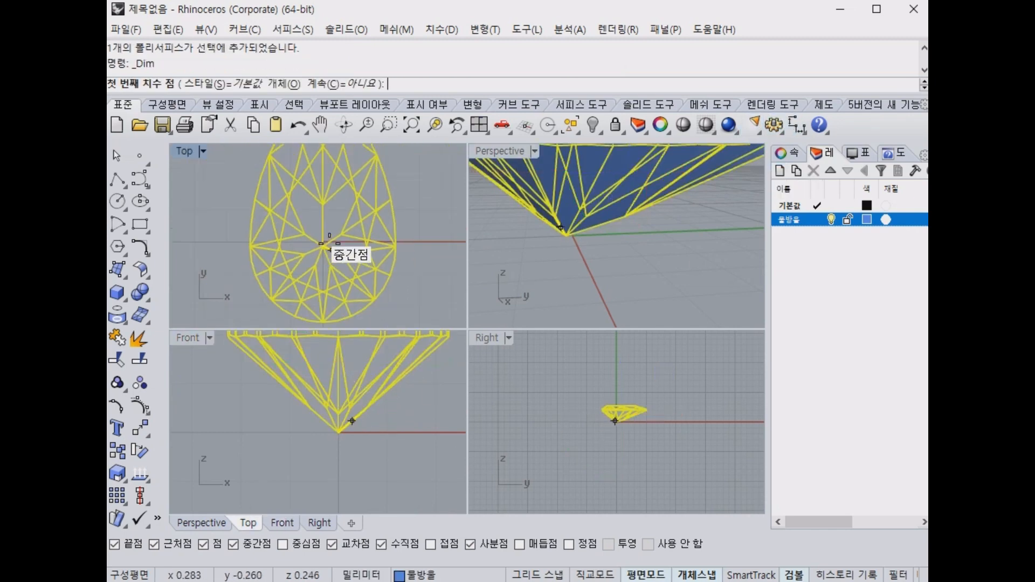
left_click(247, 243)
left_click(396, 246)
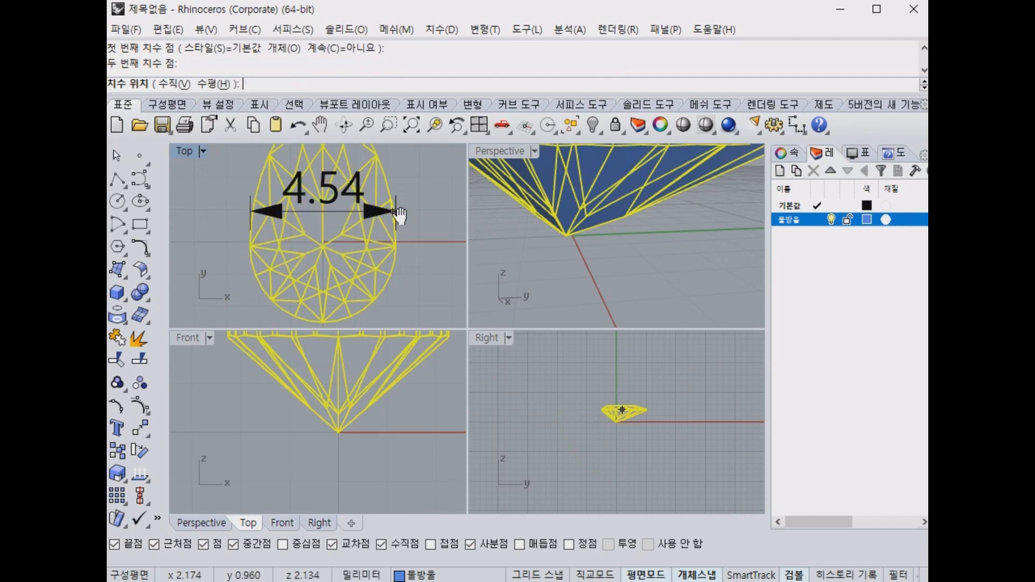
right_click_drag(394, 217, 389, 328)
left_click(368, 216)
Delete the width dimension, then undo back through the dimensioning and the last scaling of the gem.
left_click(335, 178)
key("Delete")
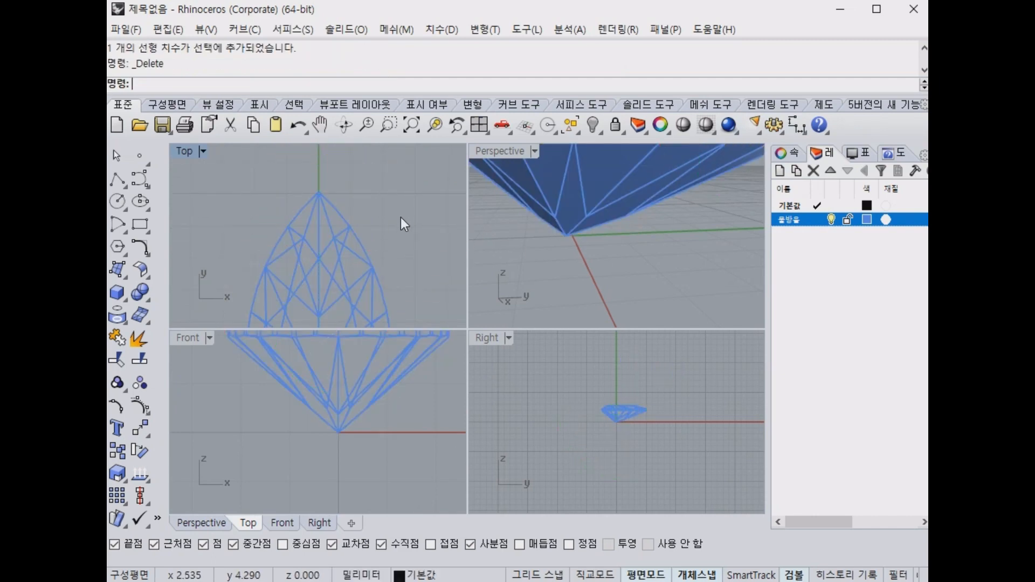
key("ctrl+z")
key("ctrl+z")
key("ctrl+z")
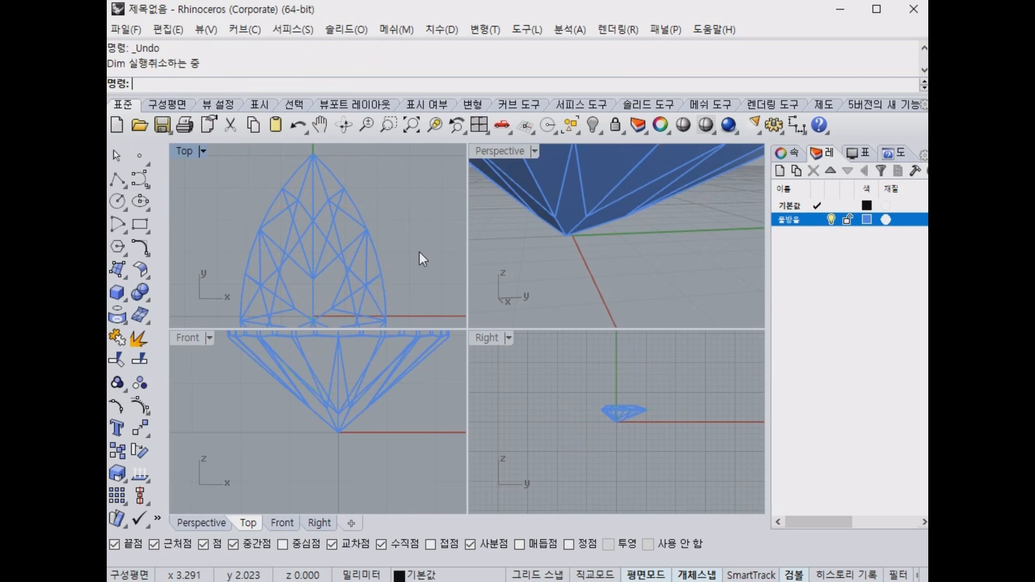
Examine the gem's length in the Top view, from its pointed tip to its rounded end.
left_click(419, 251)
right_click_drag(423, 284, 431, 265)
right_click_drag(690, 200, 732, 183)
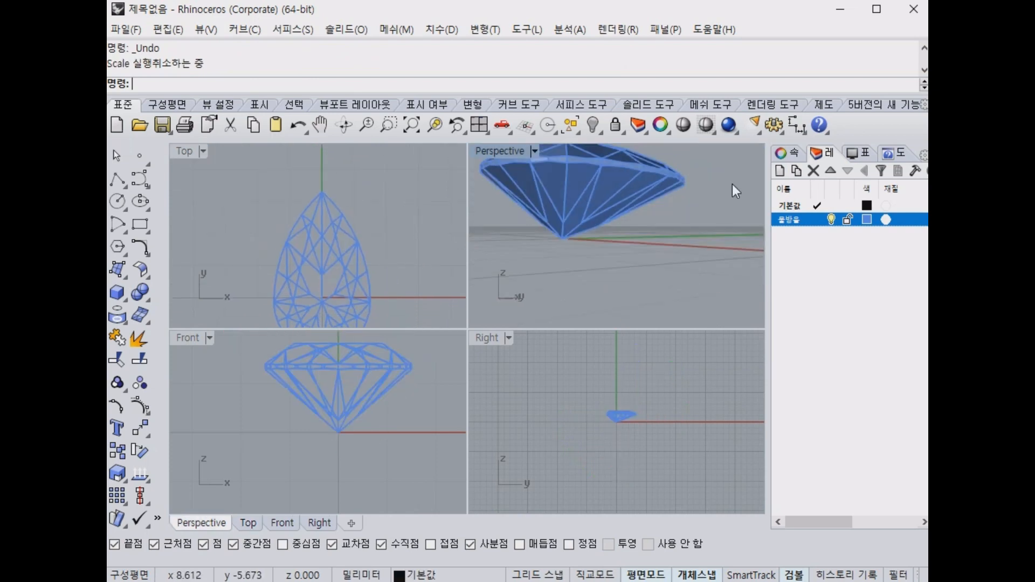
left_click(345, 293)
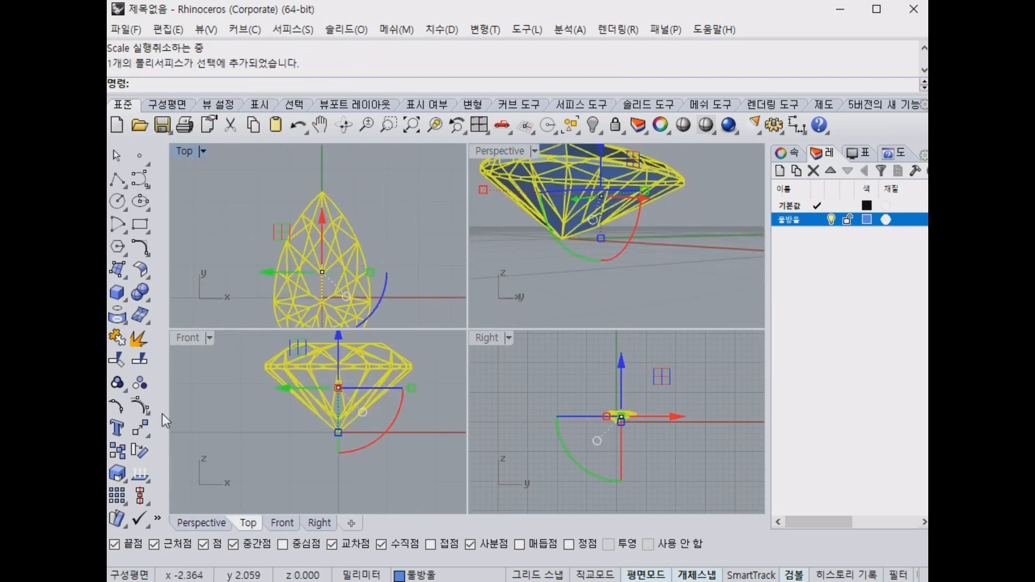
right_click_drag(300, 233, 315, 210)
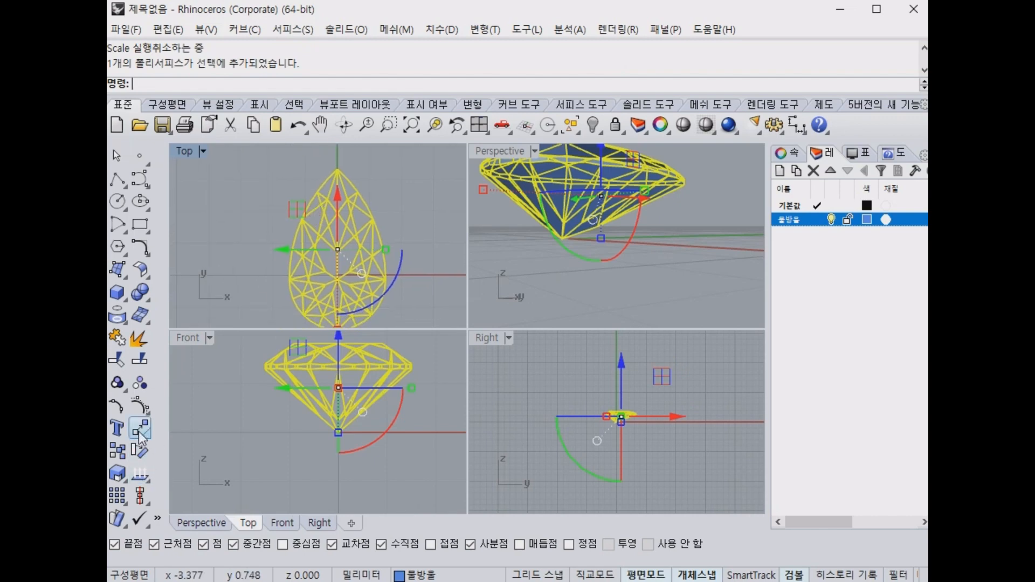
left_click(389, 318)
scroll(377, 238, "down", 3)
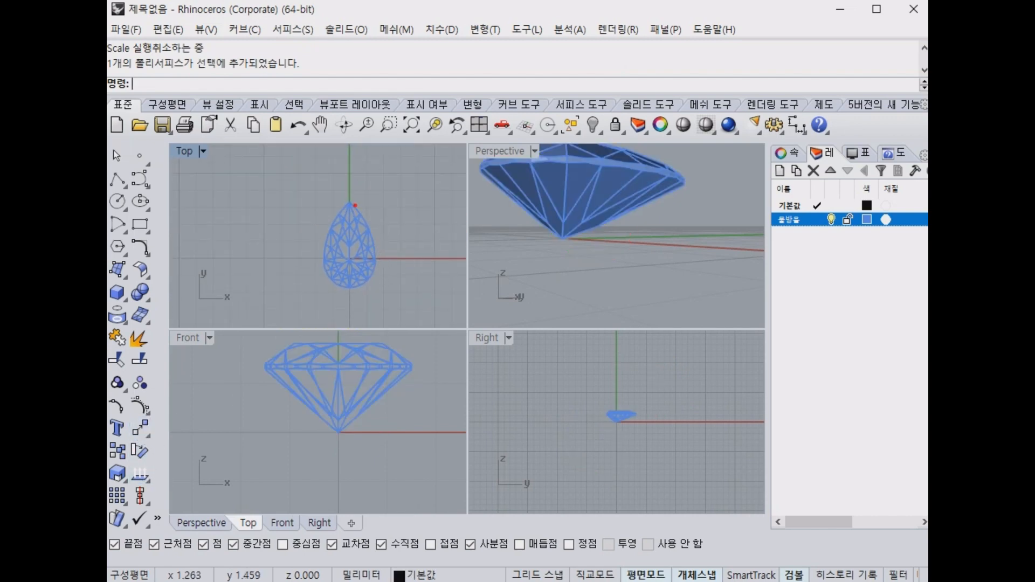
left_click_drag(347, 196, 337, 304)
scroll(346, 237, "up", 5)
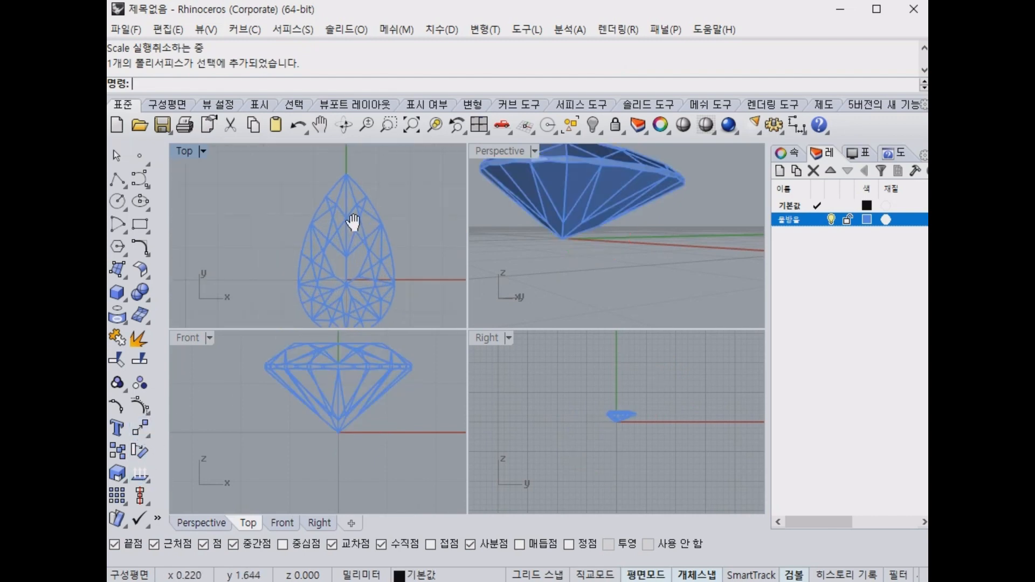
Move the gem from its culet point to the origin by entering 0 as the new location.
left_click(344, 257)
scroll(342, 259, "up", 3)
left_click_drag(336, 233, 327, 260)
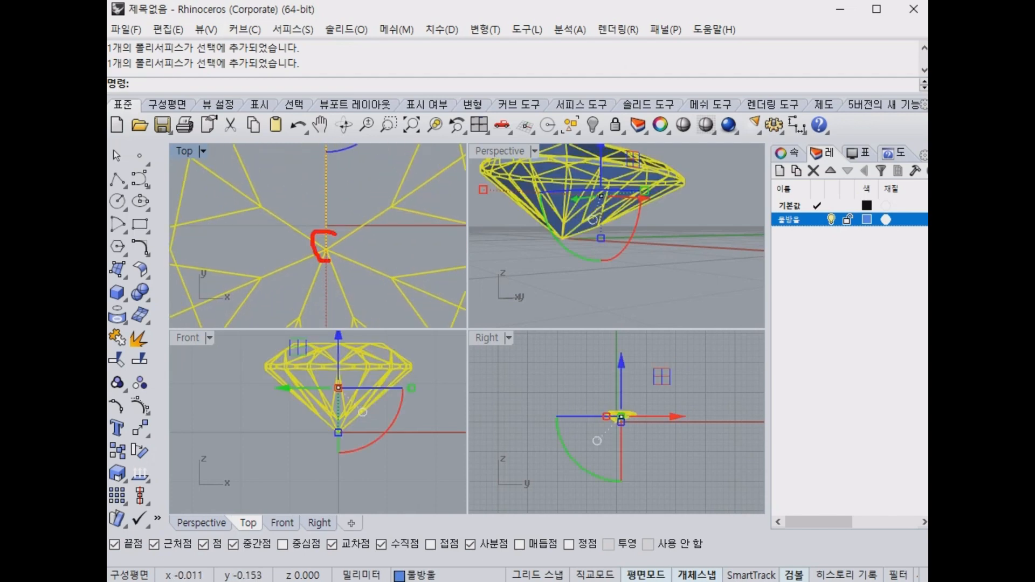
left_click(140, 428)
left_click(326, 249)
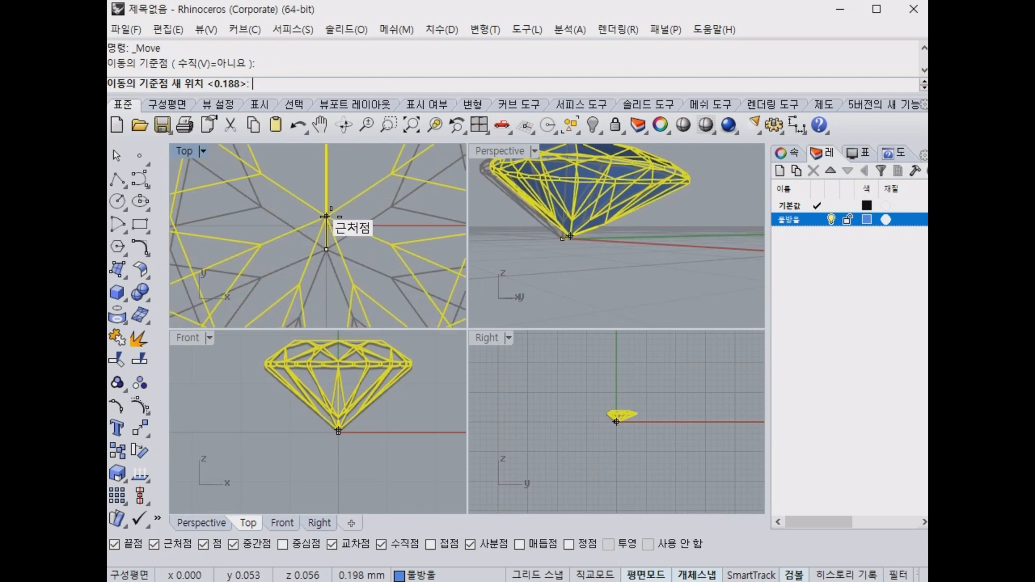
type("0")
key("Return")
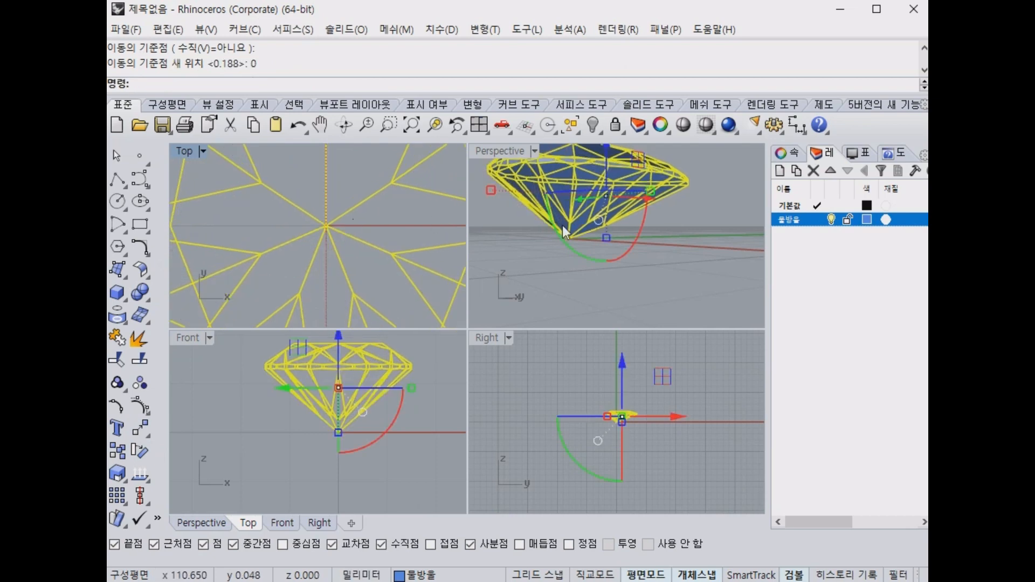
left_click(681, 256)
Examine the gem in the Perspective view and compare its girdle edges with the culet's base level in the Front view.
right_click_drag(680, 257, 682, 155)
scroll(677, 182, "down", 6)
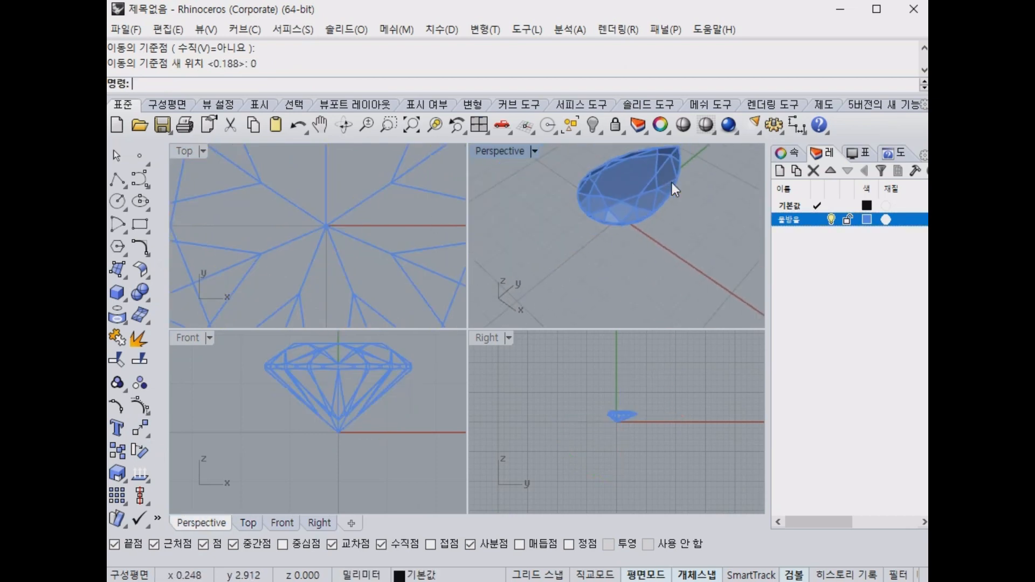
scroll(672, 182, "down", 4)
right_click_drag(664, 191, 658, 212, "shift")
right_click_drag(603, 234, 612, 243)
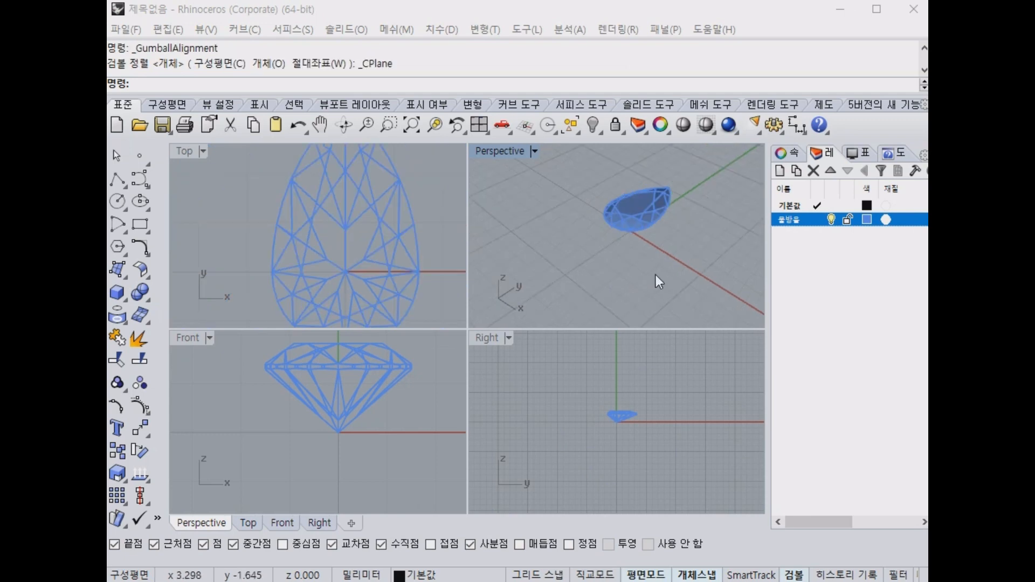
right_click_drag(656, 277, 718, 167)
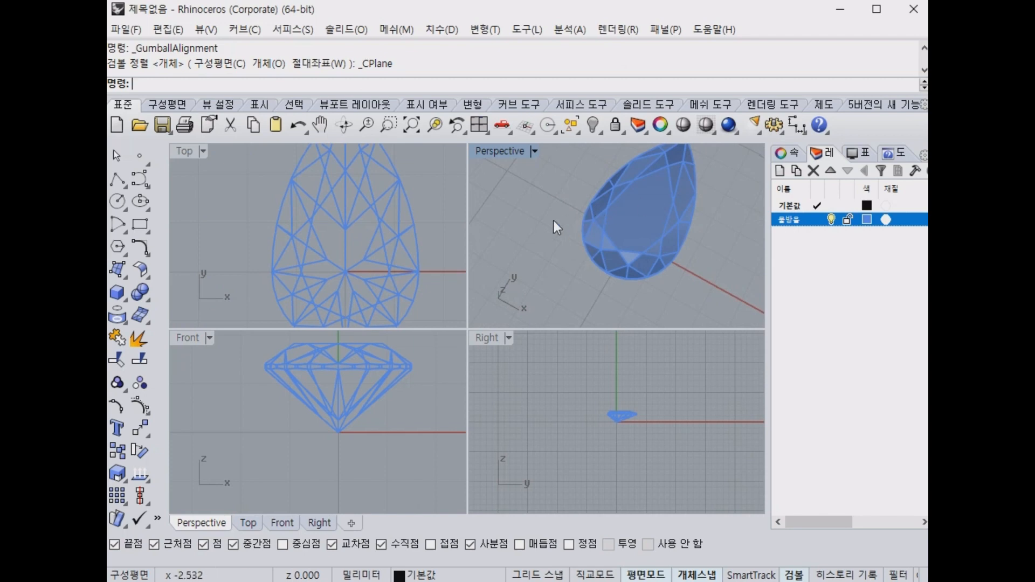
right_click_drag(564, 228, 565, 237)
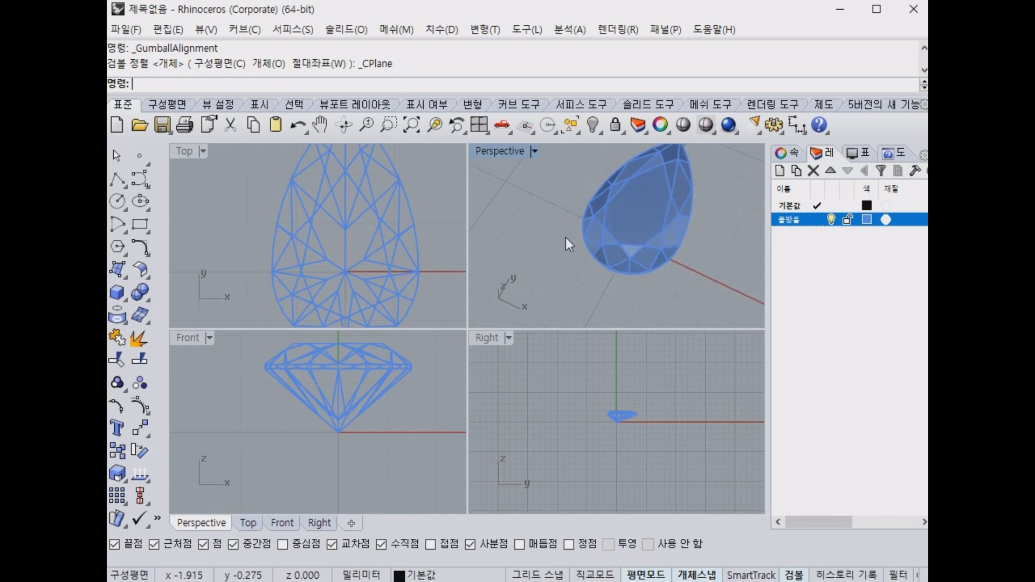
left_click_drag(265, 370, 261, 445)
left_click_drag(411, 369, 418, 438)
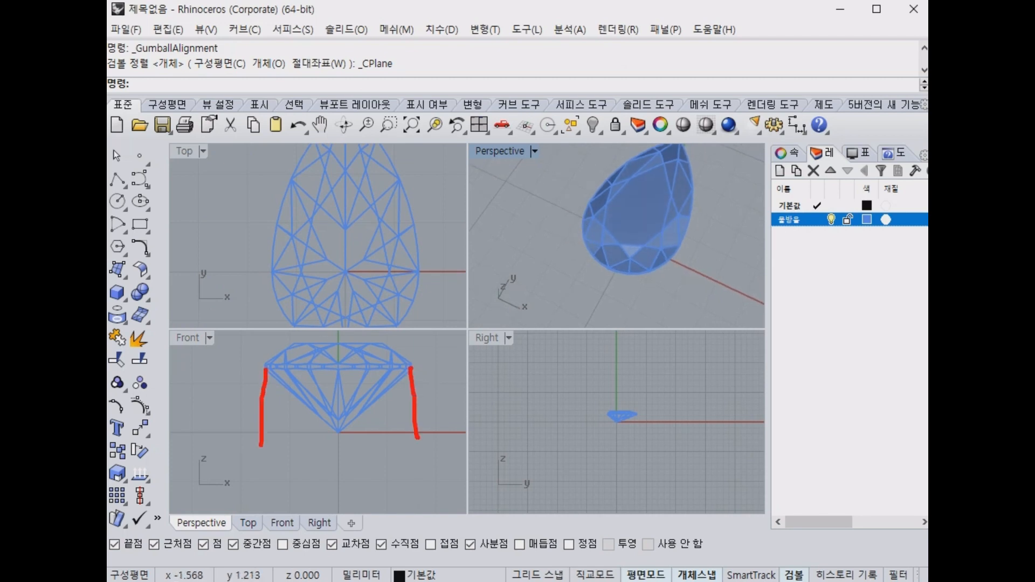
left_click_drag(281, 437, 509, 439)
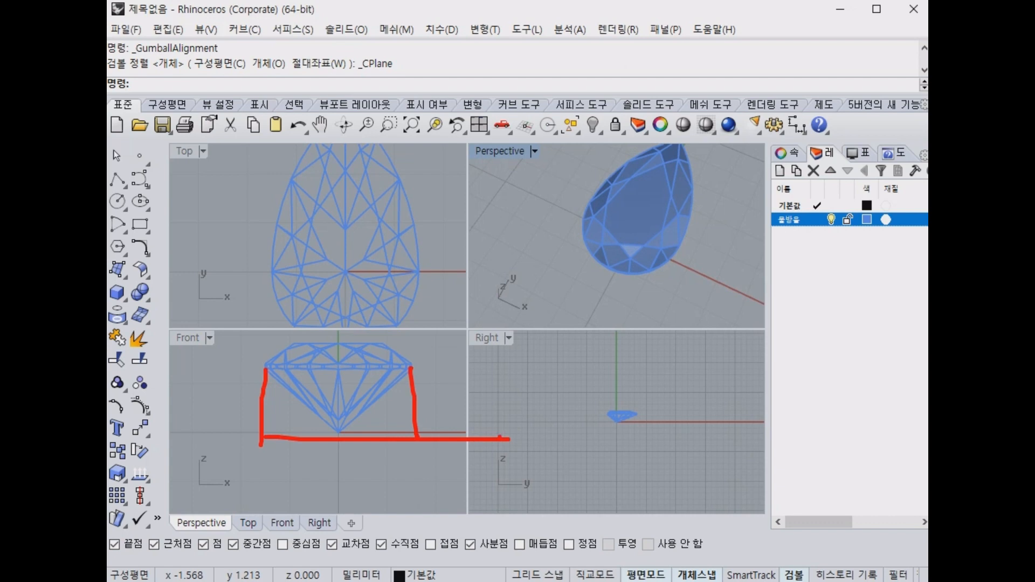
key("Escape")
mouse_move(645, 285)
right_mouse_down()
mouse_move(663, 307)
mouse_move(670, 237)
right_mouse_up()
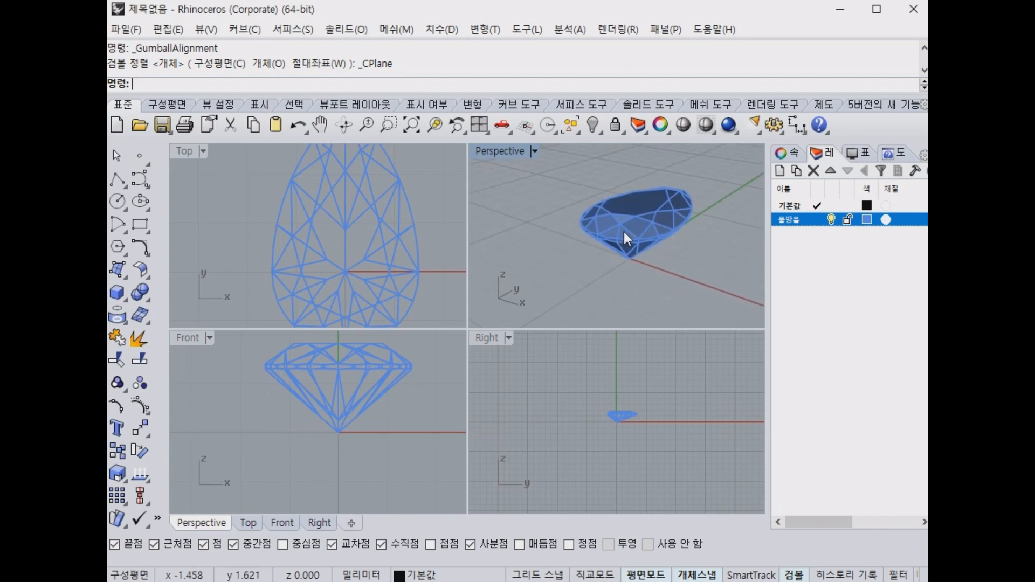
left_click(620, 212)
left_click(554, 195)
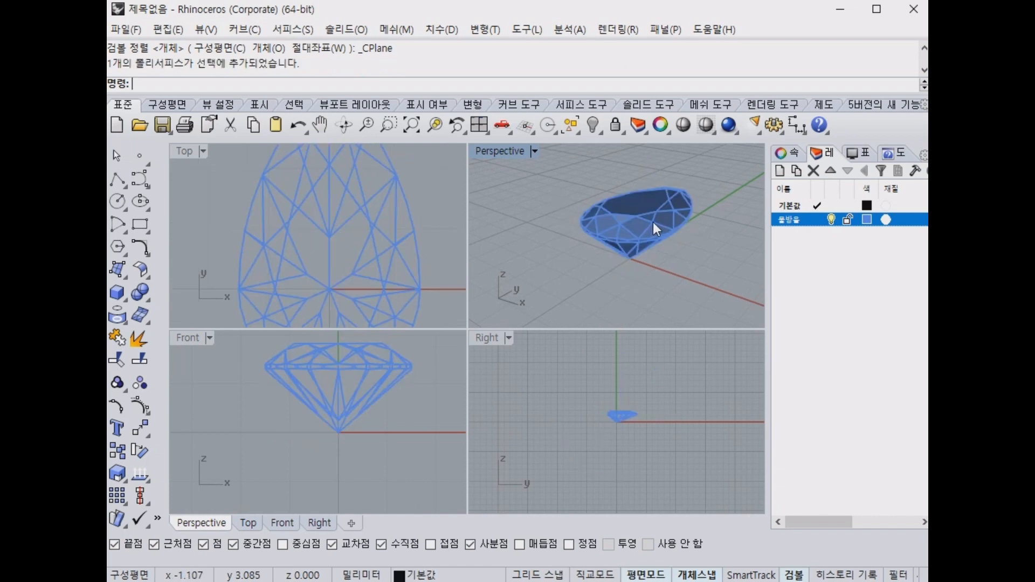
left_click(610, 235)
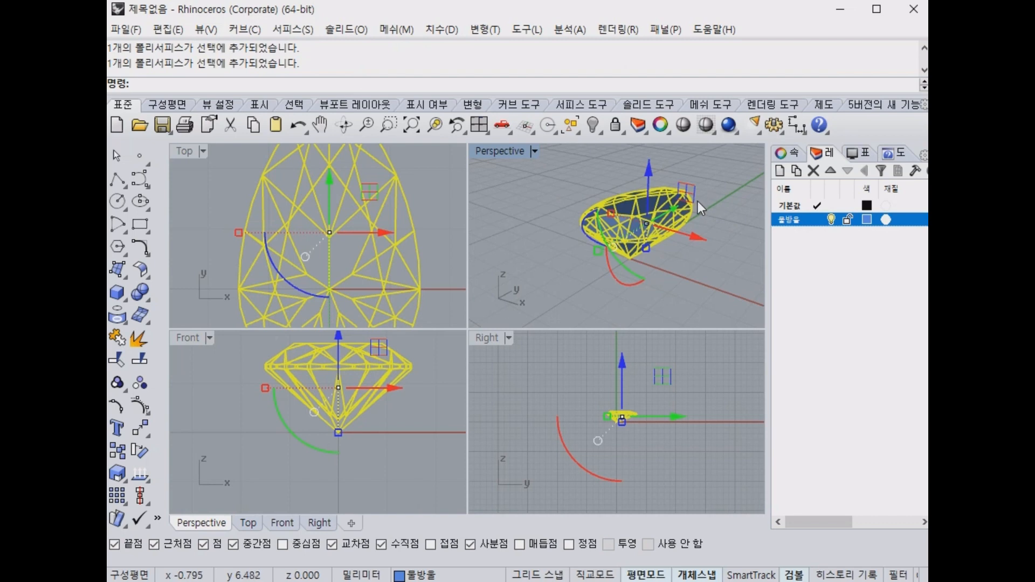
left_click(441, 204)
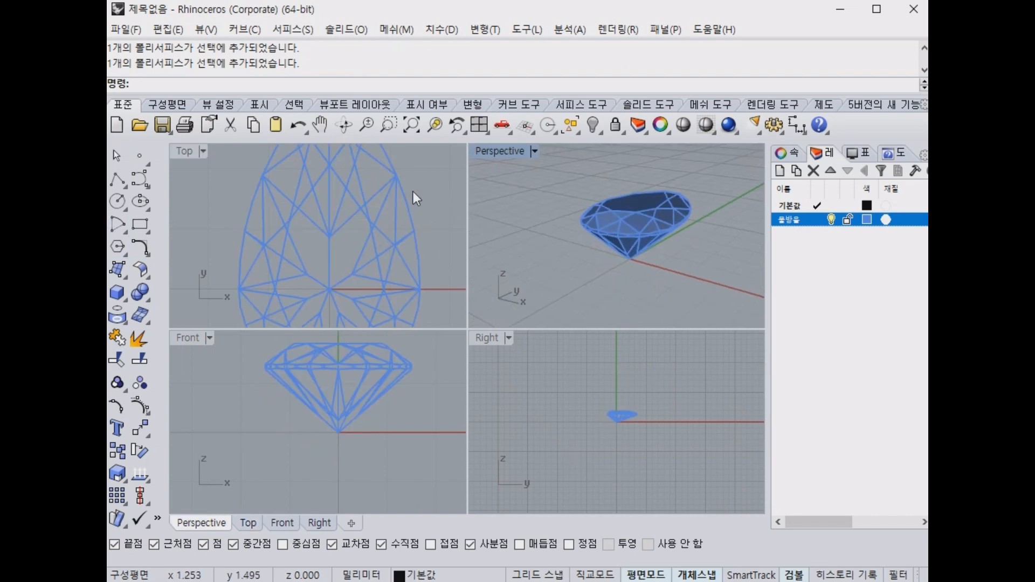
Examine the gem's side profile from table to pavilion in the Front view and its rounded outline in the Top view.
scroll(407, 227, "up", 3)
scroll(406, 238, "down", 3)
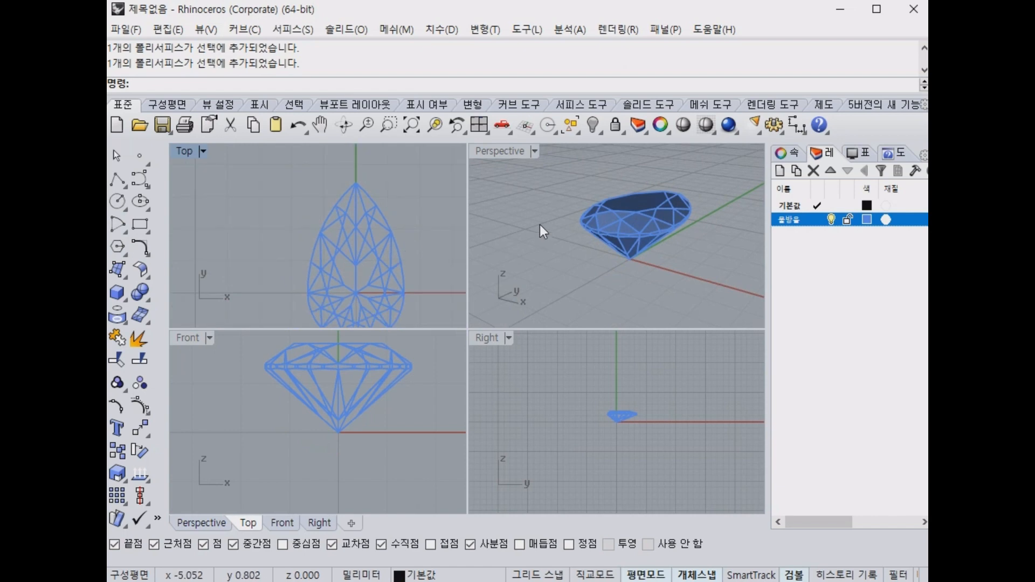
scroll(328, 283, "down", 1)
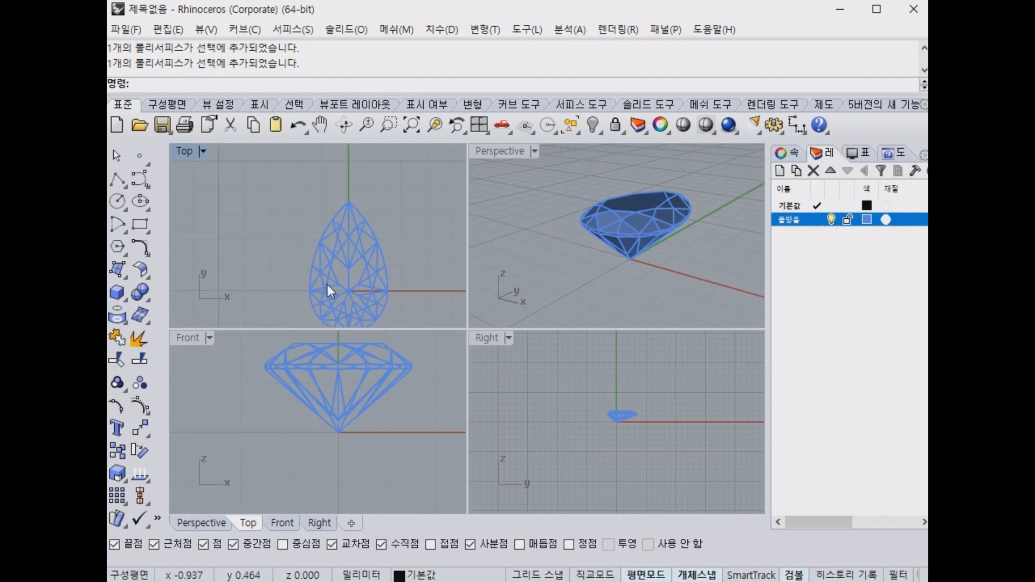
scroll(360, 342, "up", 3)
mouse_move(364, 350)
left_mouse_down()
mouse_move(466, 378)
mouse_move(376, 465)
left_mouse_up()
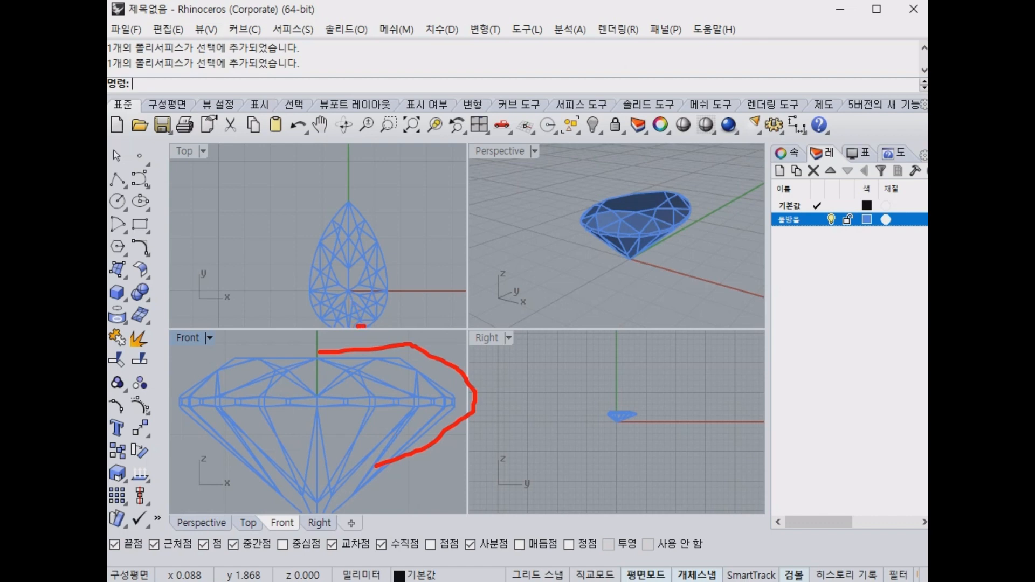
mouse_move(388, 281)
left_mouse_down()
mouse_move(359, 209)
mouse_move(303, 321)
mouse_move(346, 334)
left_mouse_up()
left_click_drag(332, 313, 335, 321)
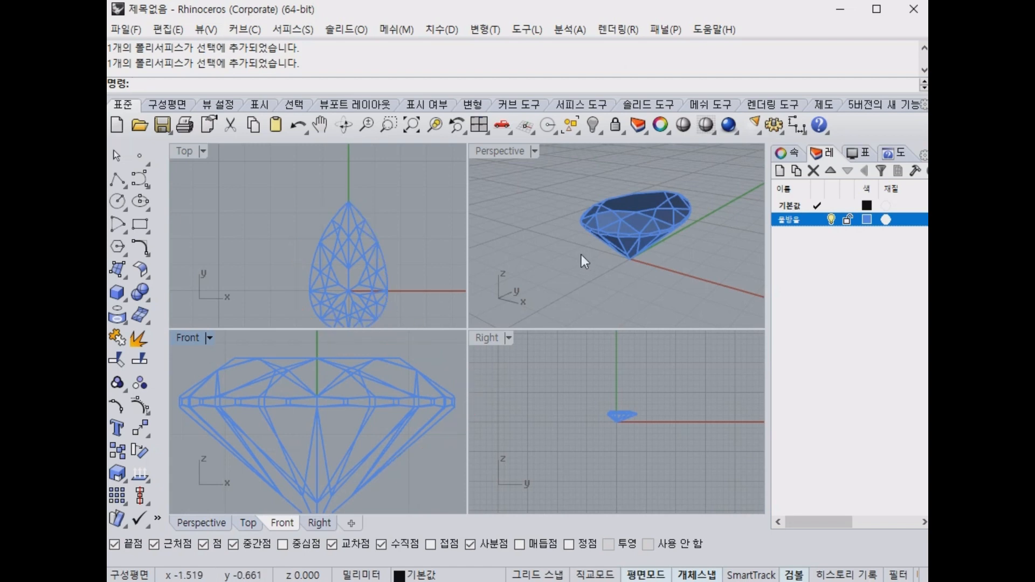
scroll(582, 252, "up", 3)
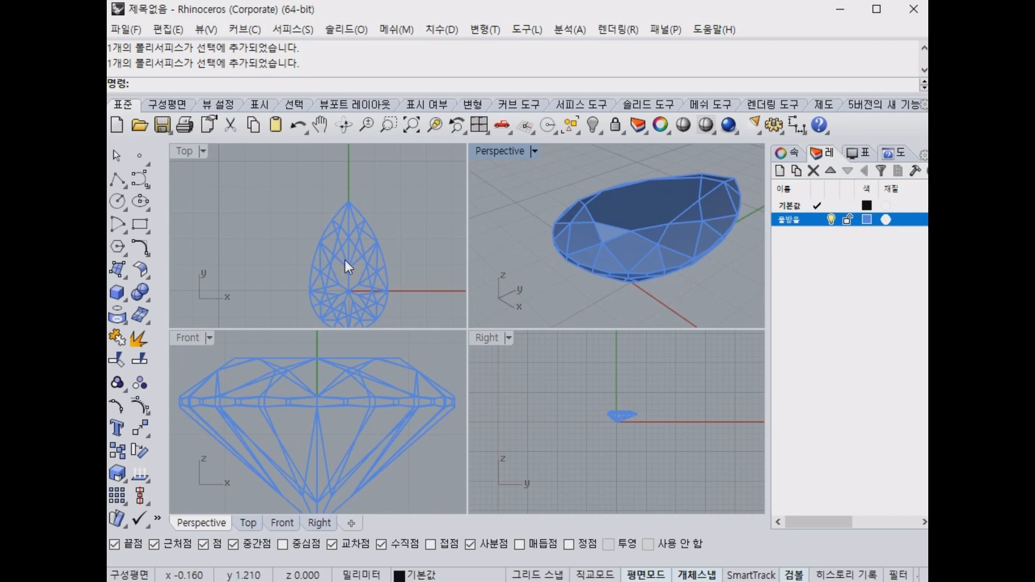
right_click_drag(393, 284, 397, 264)
scroll(373, 370, "down", 2)
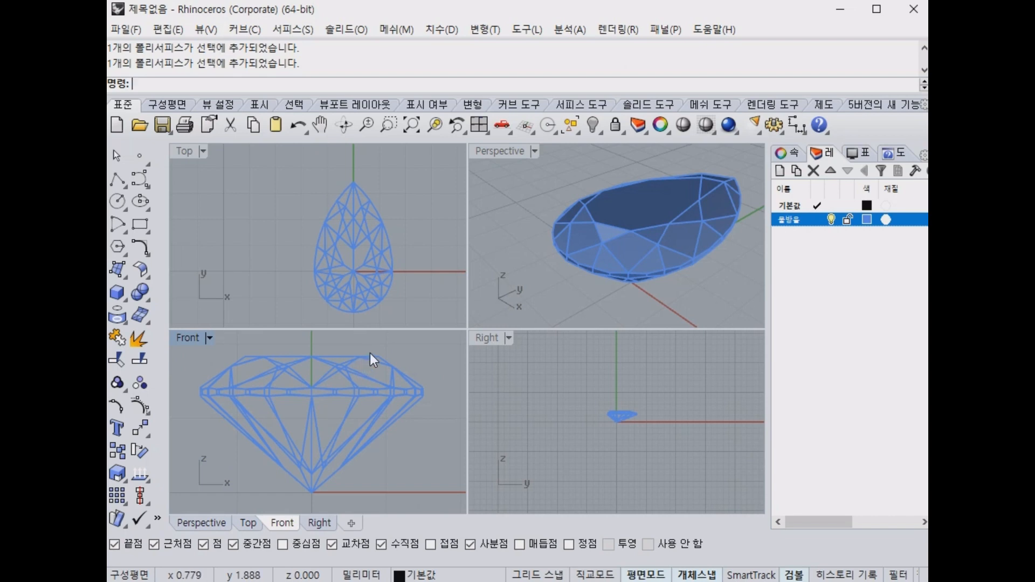
key("ctrl+2")
mouse_move(329, 349)
left_mouse_down("shift")
mouse_move(383, 349)
mouse_move(425, 375)
mouse_move(405, 420)
left_mouse_up("shift")
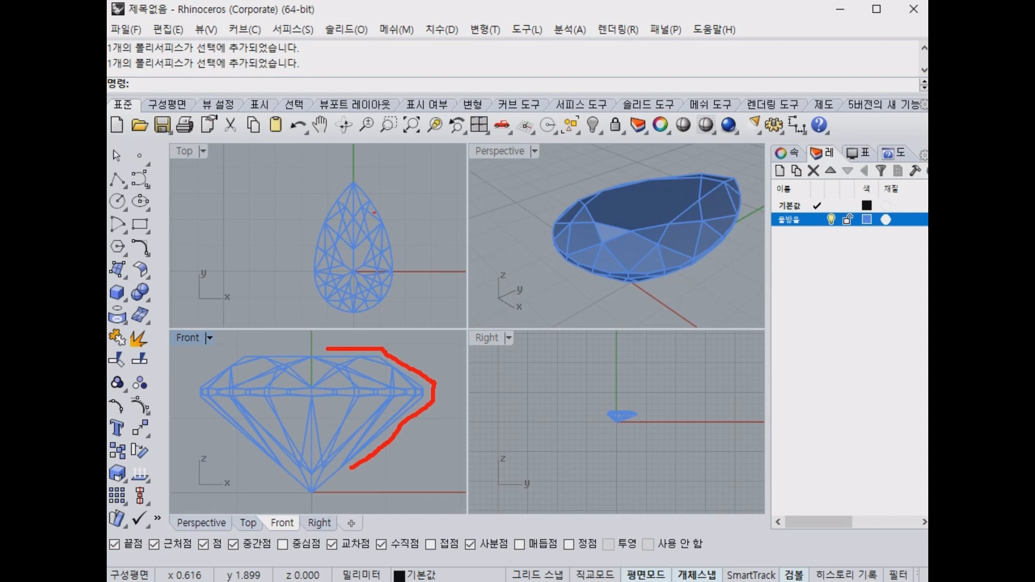
mouse_move(331, 194)
left_mouse_down()
mouse_move(308, 264)
mouse_move(353, 322)
mouse_move(386, 235)
mouse_move(361, 179)
left_mouse_up()
key("Escape")
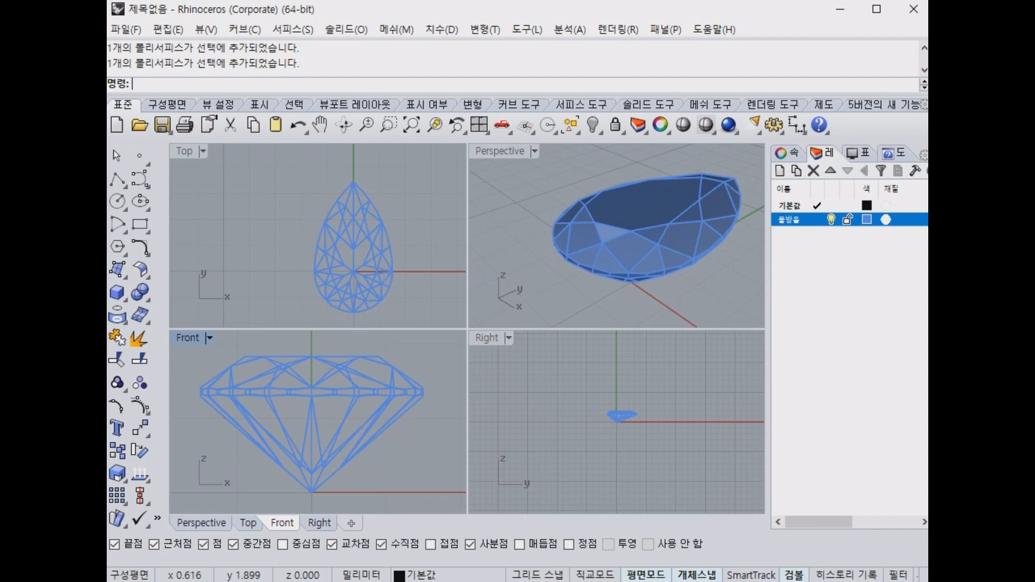
Turn on projection for the object snaps and keep the curve tools open as a floating palette.
left_click(609, 547)
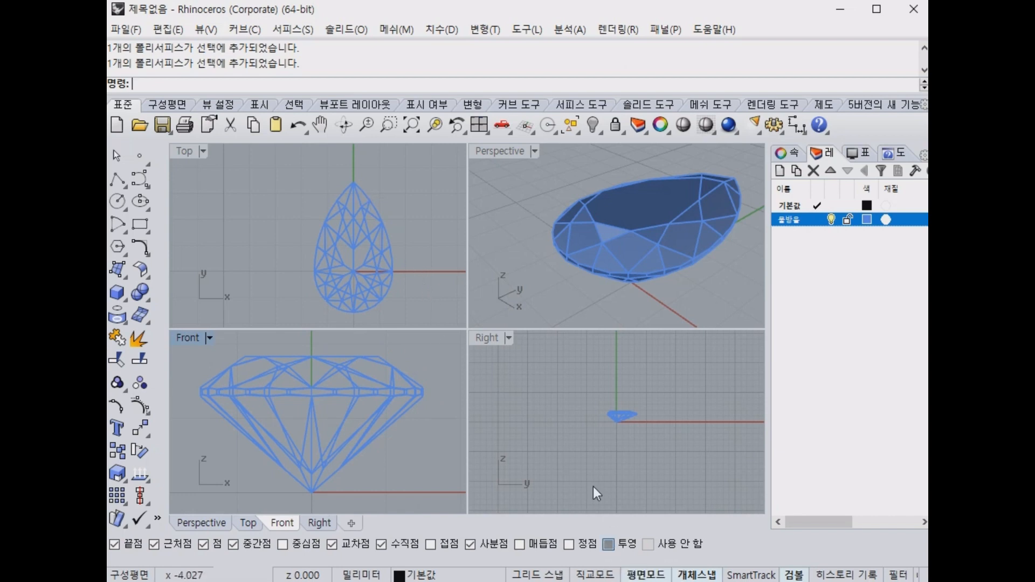
left_click(145, 185)
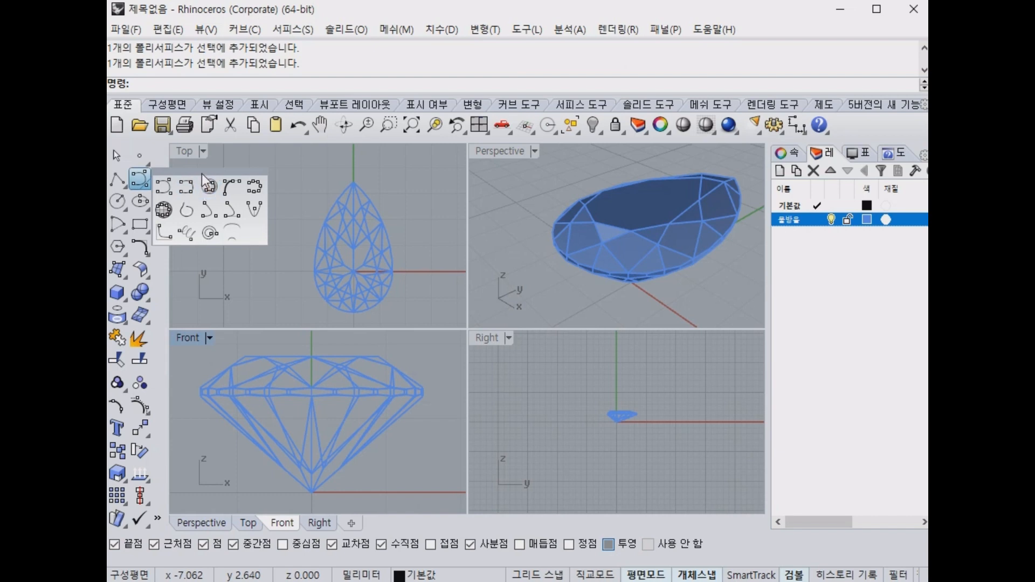
left_click_drag(201, 173, 247, 83)
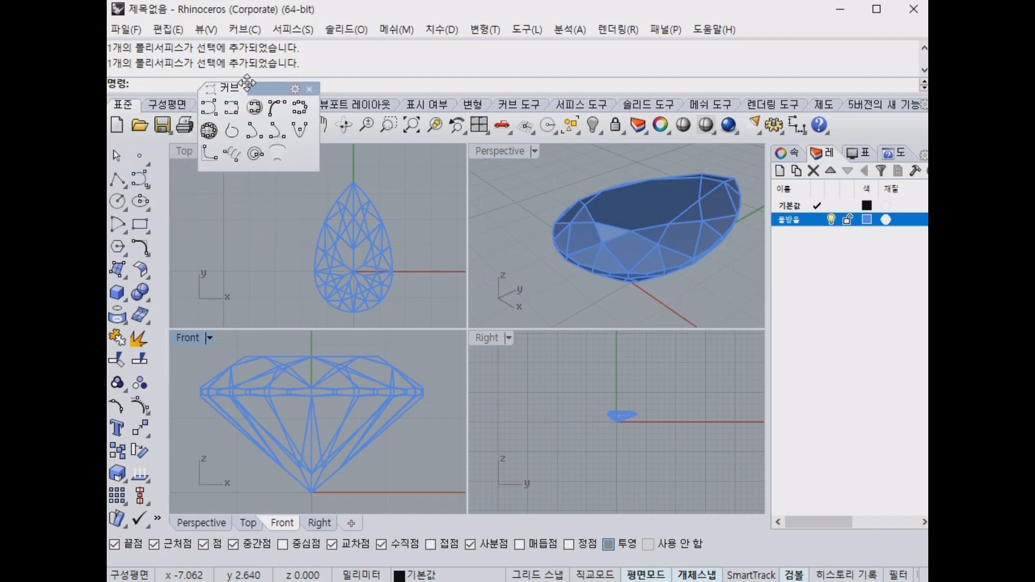
left_click(237, 108)
scroll(351, 194, "up", 3)
scroll(347, 197, "up", 2)
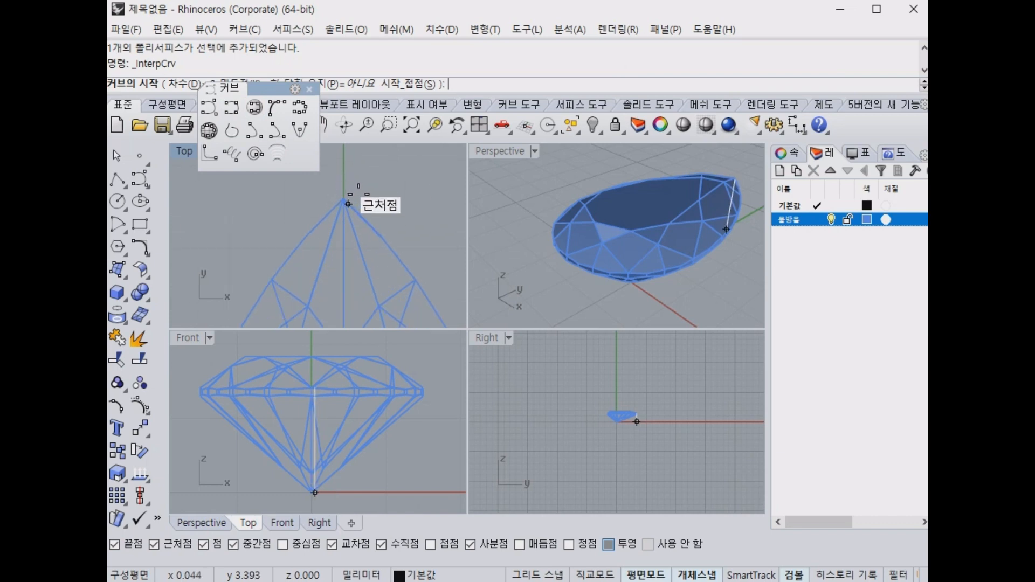
left_click(344, 198)
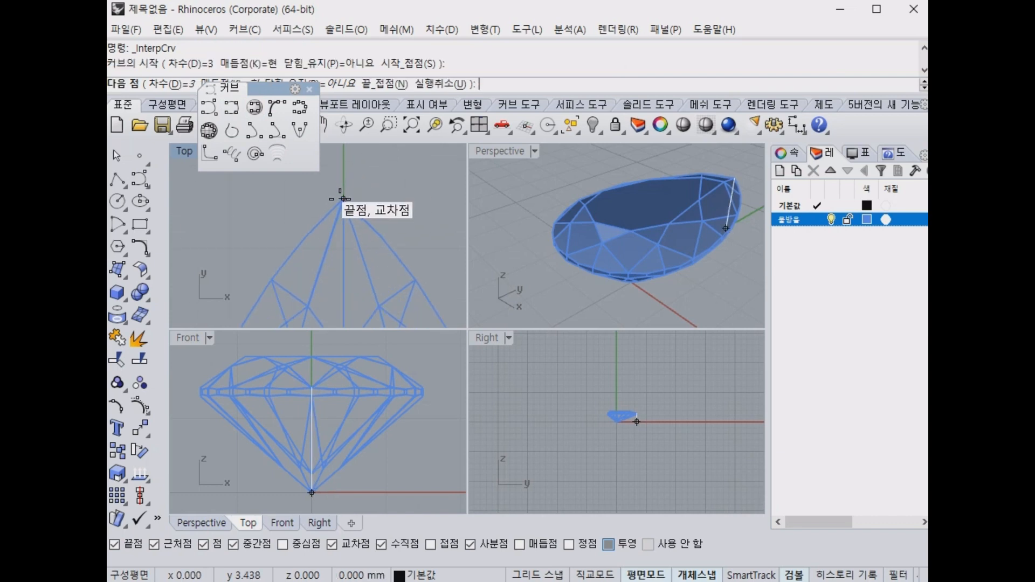
left_click(306, 236)
right_click_drag(274, 282, 399, 203)
left_click(395, 204)
left_click(366, 250)
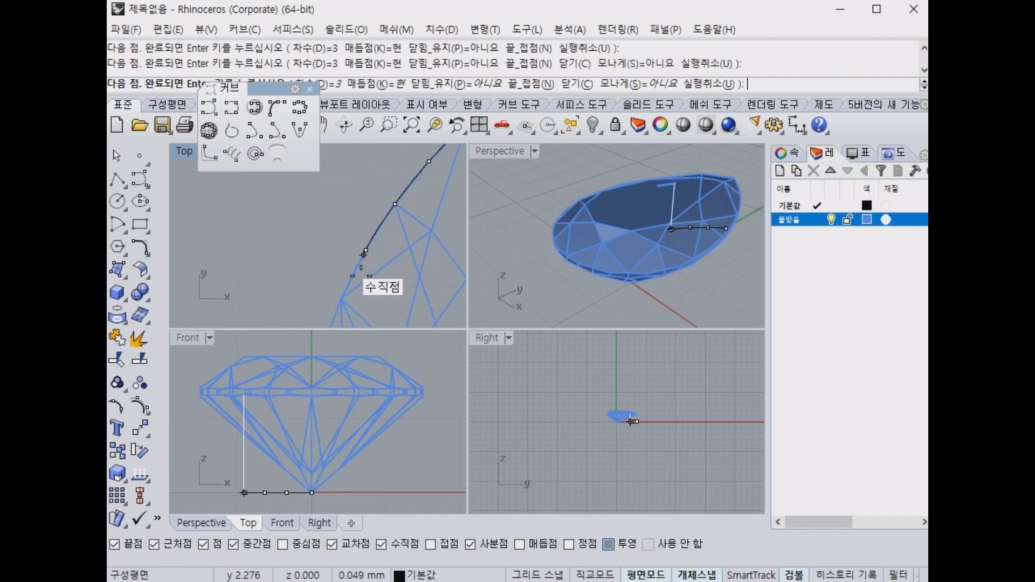
left_click(341, 298)
right_click_drag(341, 298, 315, 263)
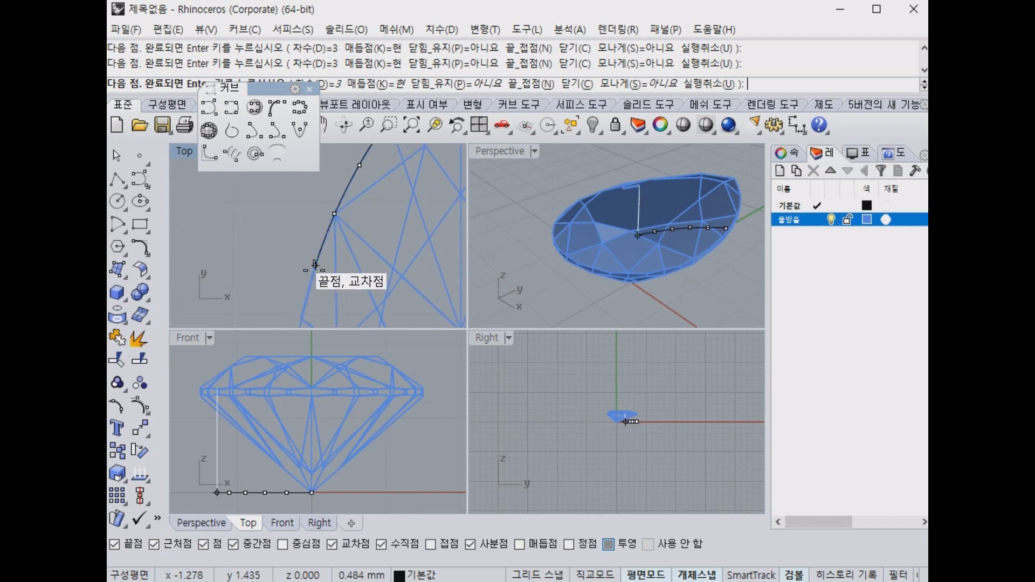
left_click(301, 319)
right_click_drag(301, 319, 298, 234)
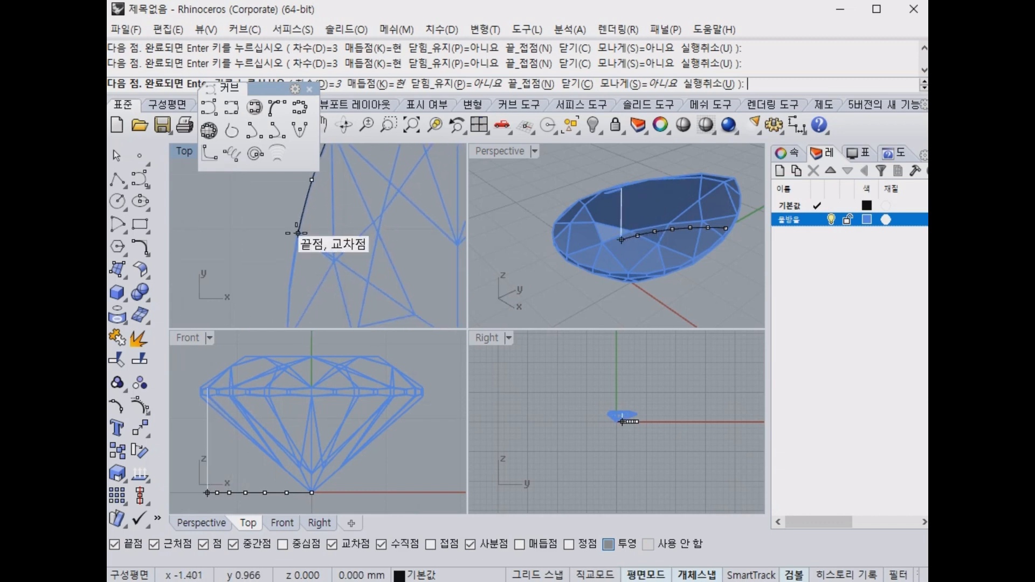
left_click(290, 286)
right_click_drag(289, 294, 326, 298)
key("Escape")
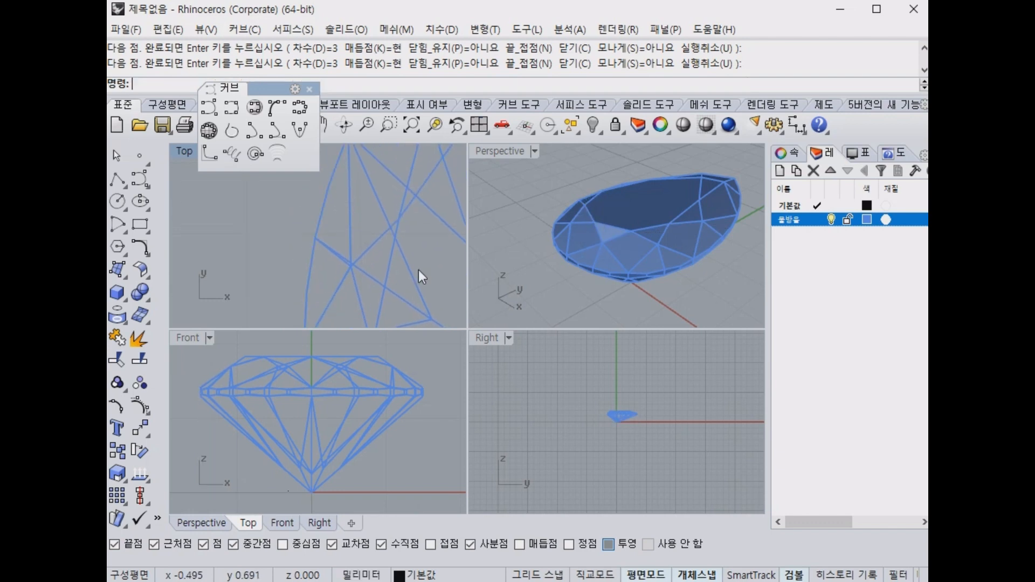
In the Top view, start an interpolated curve at the pear's pointed tip and trace its left edge, snapping to facet endpoints and midpoints, to just past the widest point.
scroll(593, 164, "up", 7)
right_click_drag(596, 169, 600, 223)
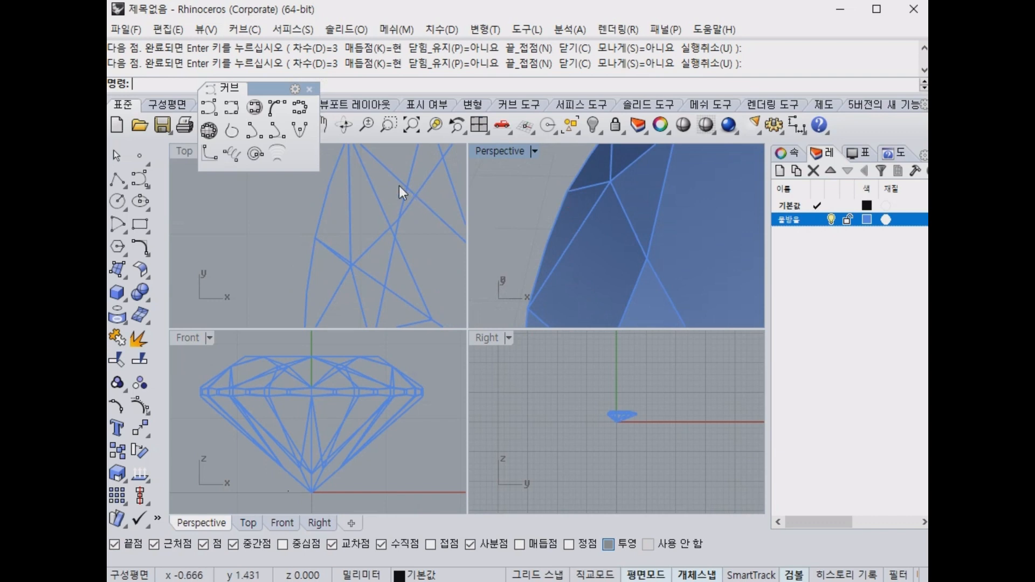
scroll(399, 191, "down", 5)
left_click(232, 107)
scroll(403, 197, "up", 6)
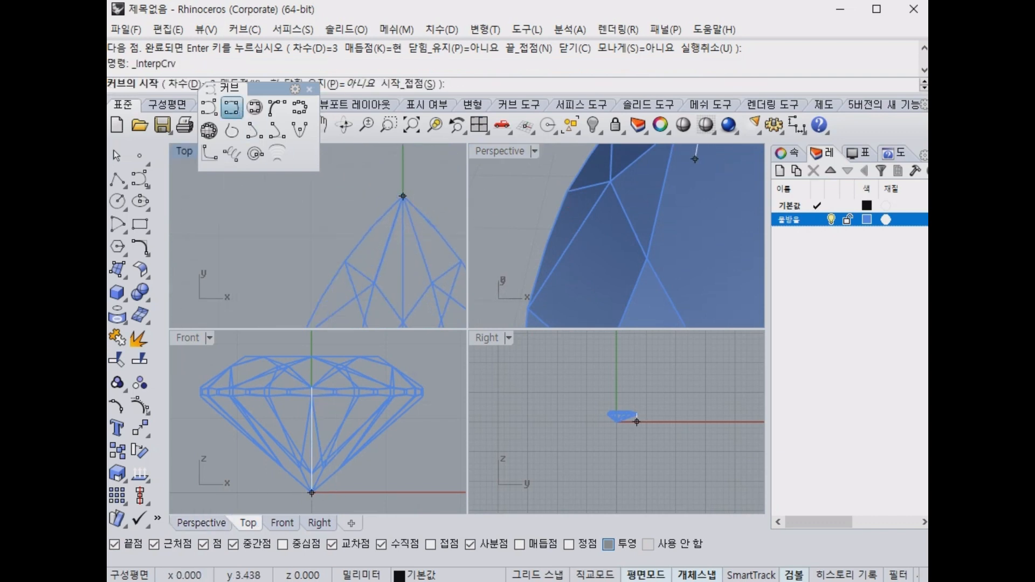
left_click(403, 197)
left_click(372, 227)
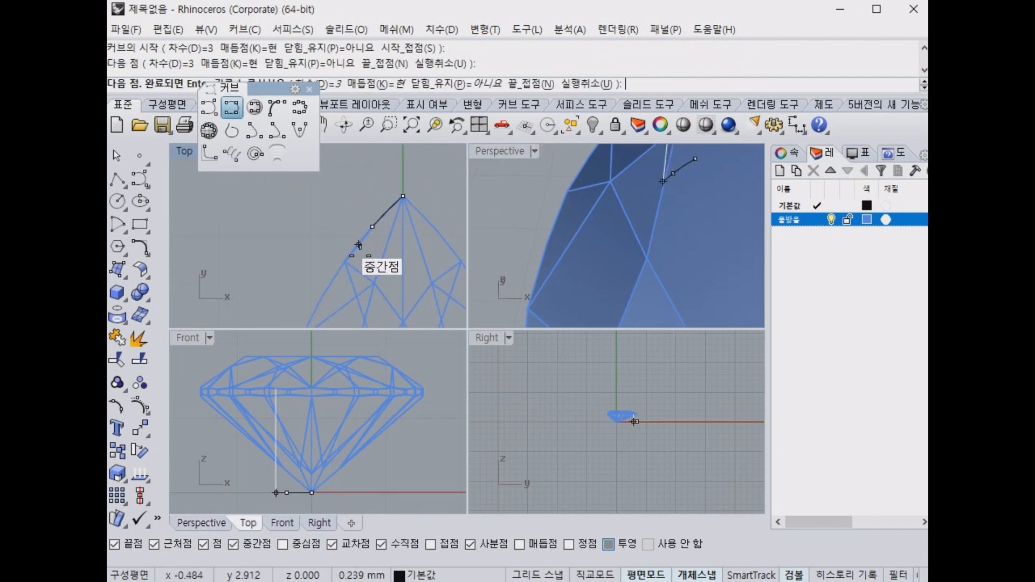
left_click(345, 261)
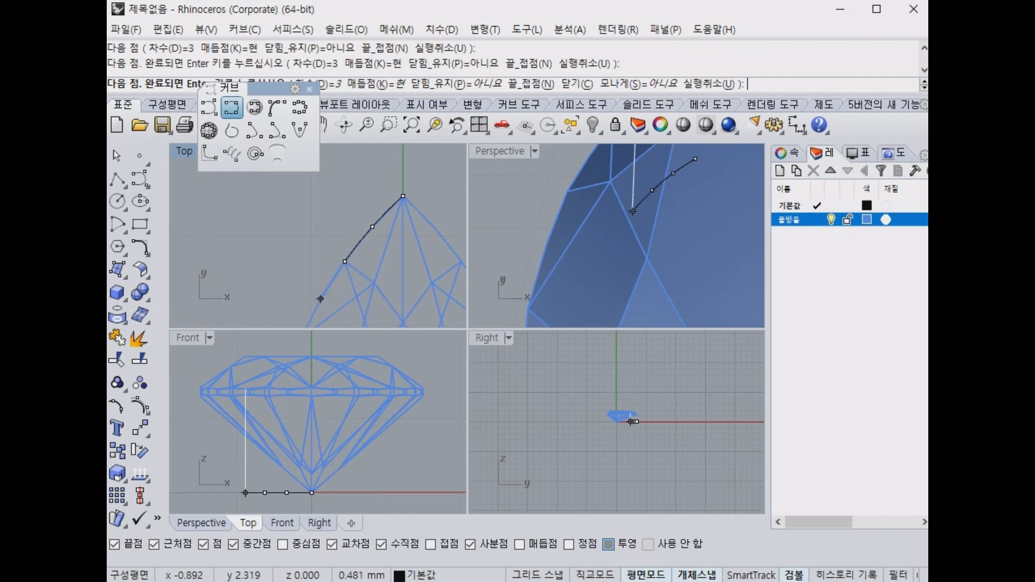
left_click(321, 299)
right_click_drag(321, 298, 334, 224)
left_click(317, 265)
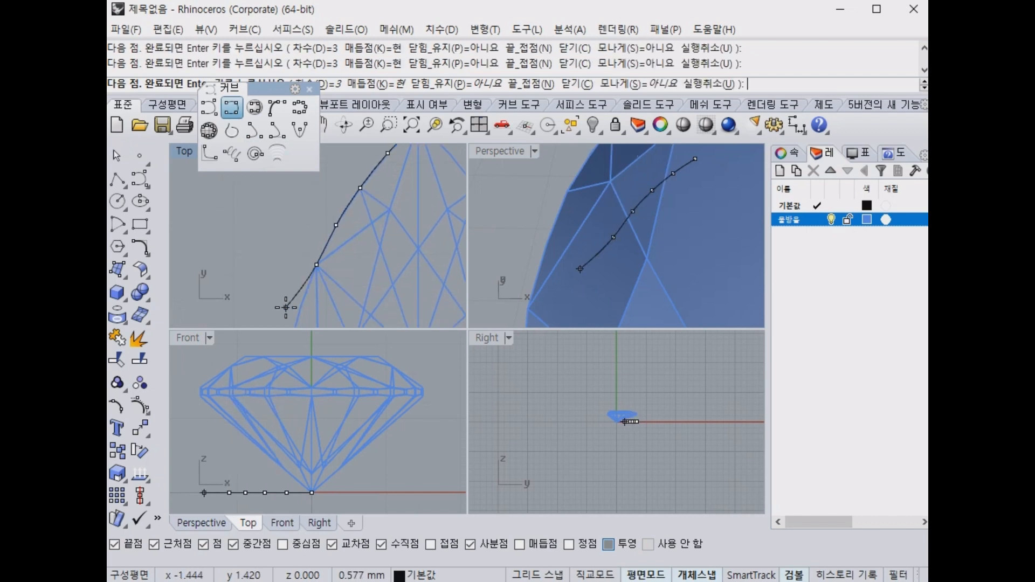
left_click(300, 305)
right_click_drag(301, 305, 325, 265)
left_click(310, 273)
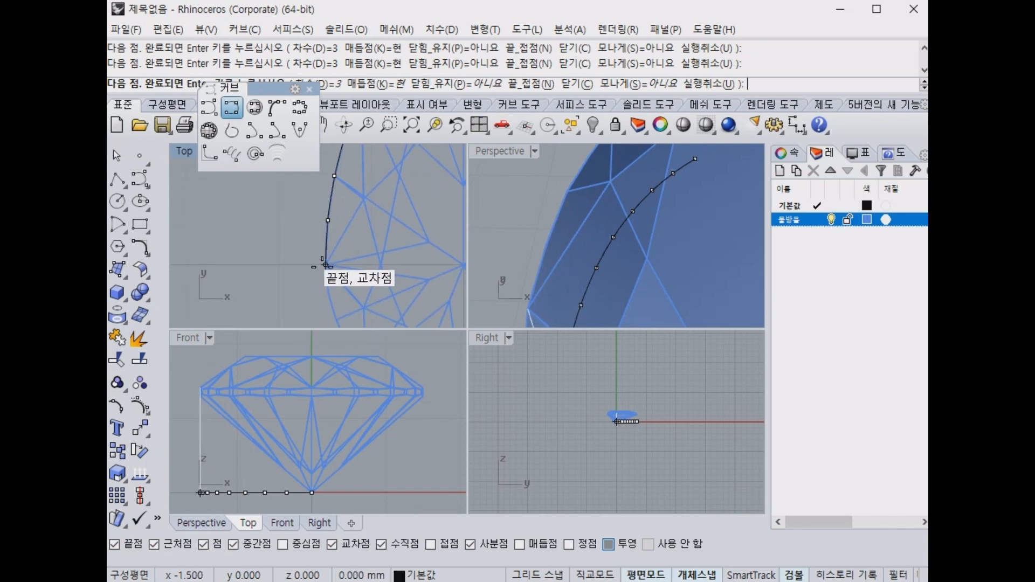
left_click(326, 266)
left_click(328, 293)
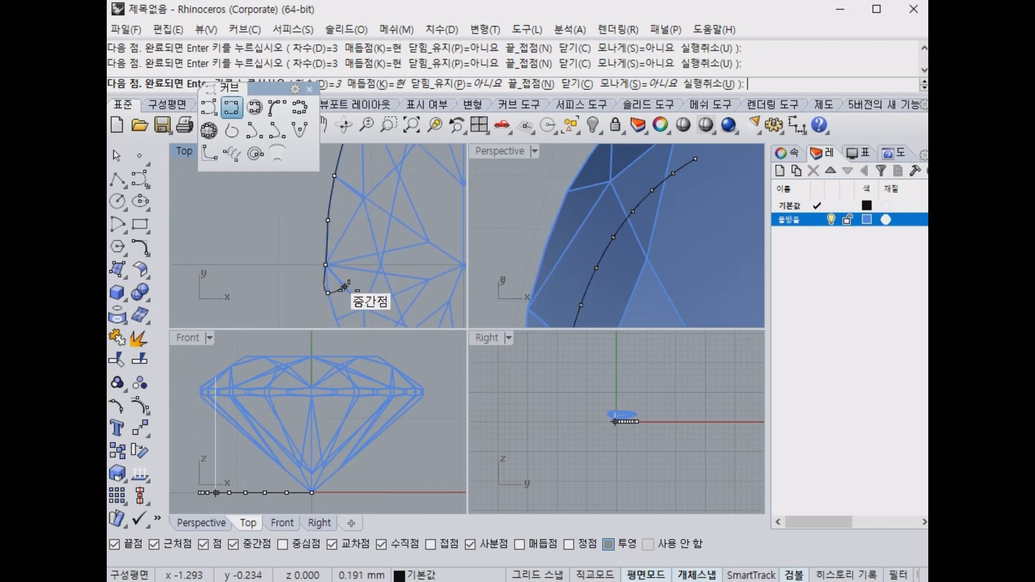
Continue the curve through the snap points around the rounded lower-left edge and finish it at the center of the rounded end.
scroll(345, 286, "down", 1)
right_click_drag(596, 266, 720, 164)
right_click_drag(511, 237, 612, 209)
scroll(646, 215, "up", 3)
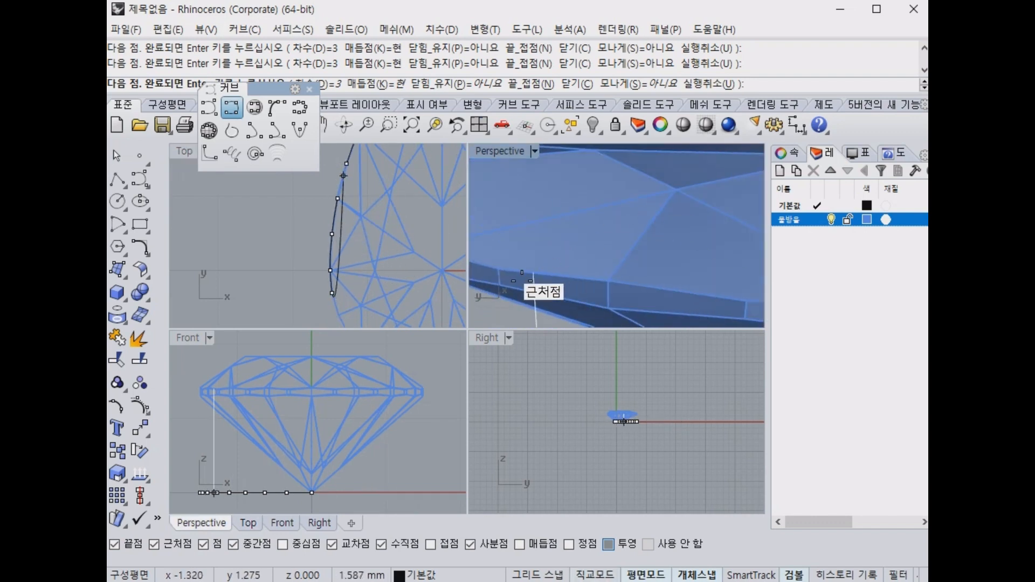
left_click_drag(622, 314, 722, 298)
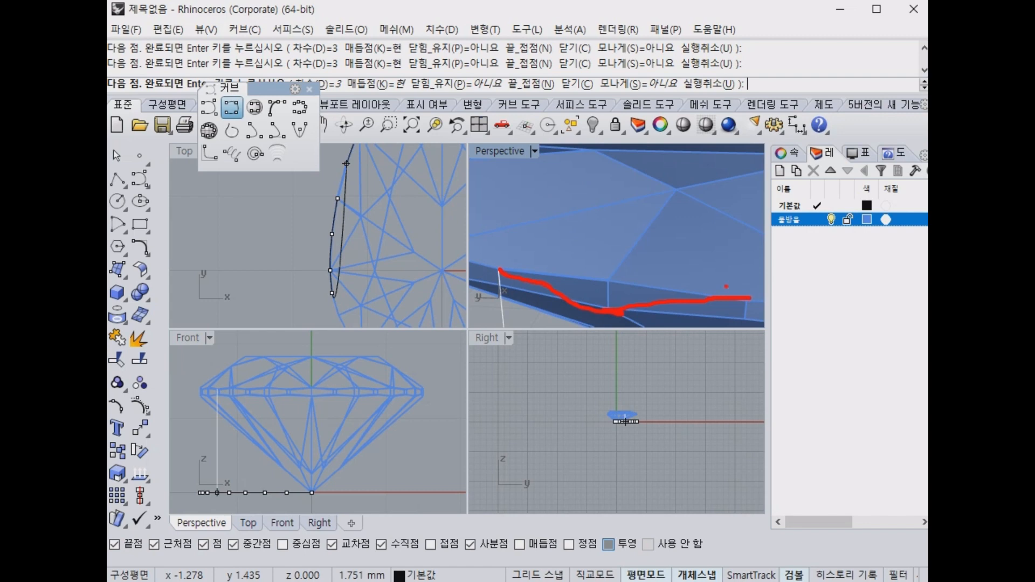
scroll(329, 280, "up", 4)
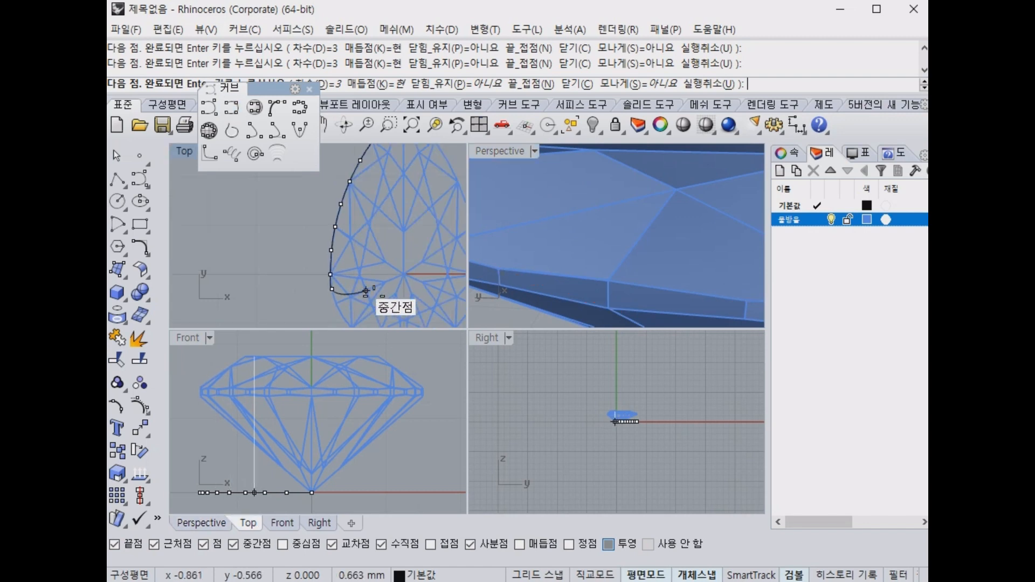
left_click(333, 240)
left_click(349, 270)
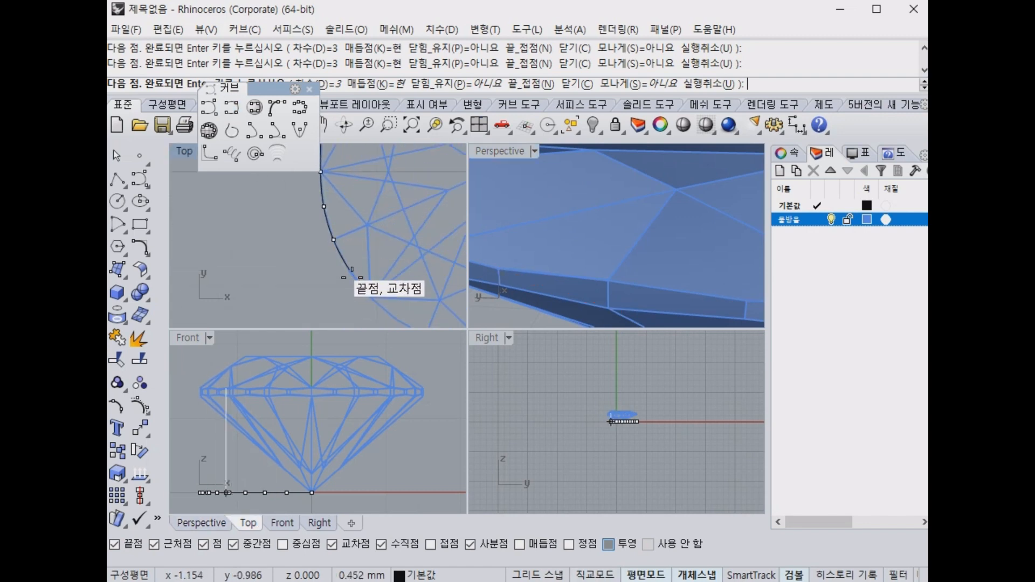
left_click(396, 320)
right_click_drag(396, 320, 313, 255)
left_click(344, 271)
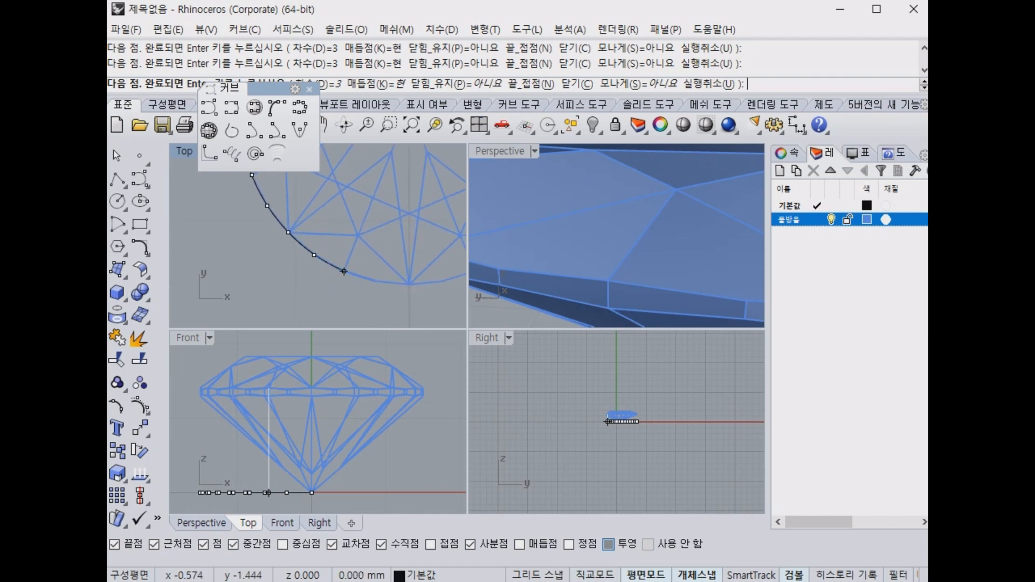
left_click(375, 281)
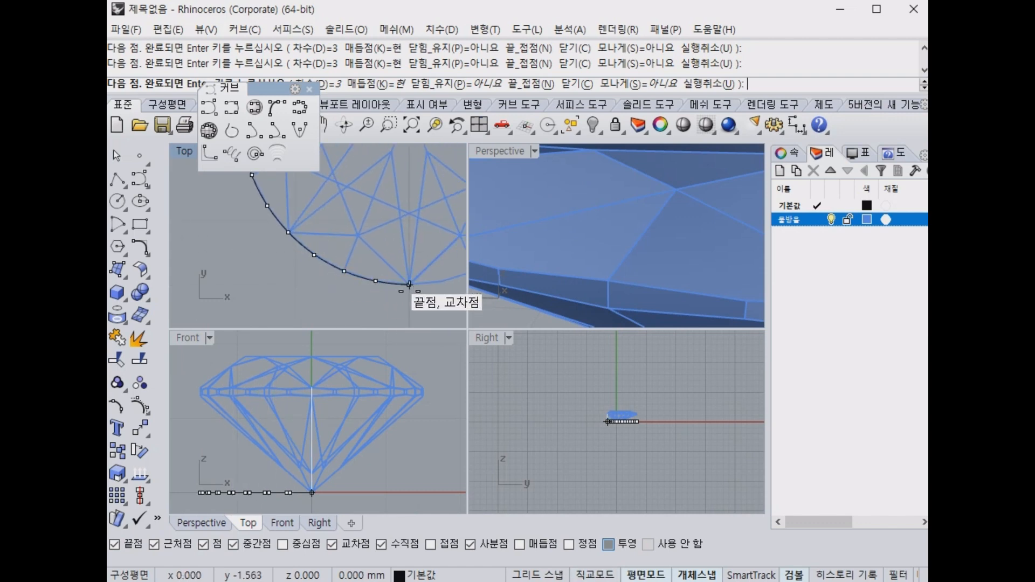
left_click(409, 284)
key("Return")
Mirror a copy of the half outline across the gem's centerline, from the center of the rounded end to the pointed tip.
left_click(402, 289)
left_click(471, 333)
scroll(399, 274, "down", 10)
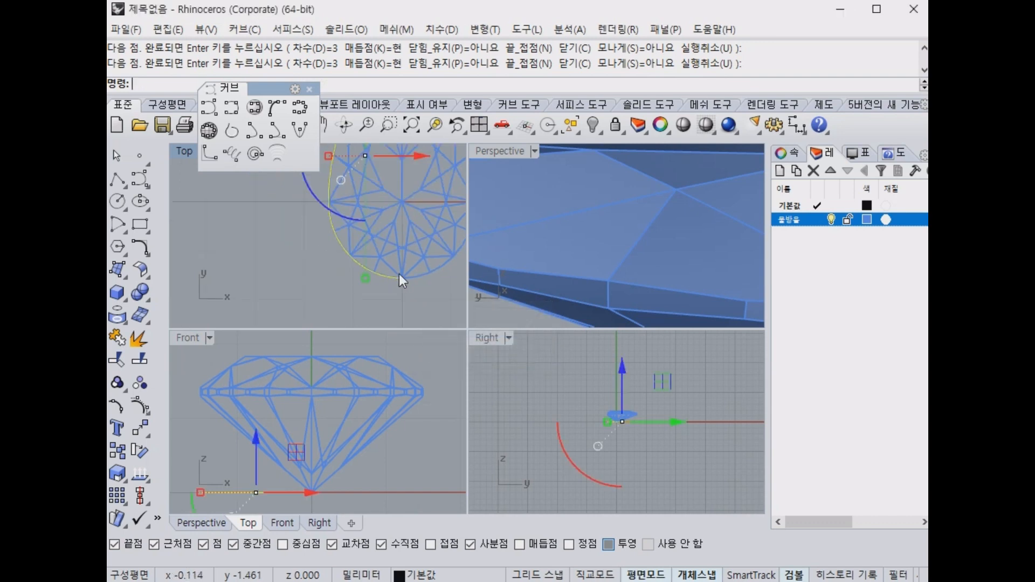
scroll(654, 242, "down", 6)
right_click_drag(655, 241, 554, 263)
scroll(554, 264, "down", 3)
scroll(368, 256, "down", 3)
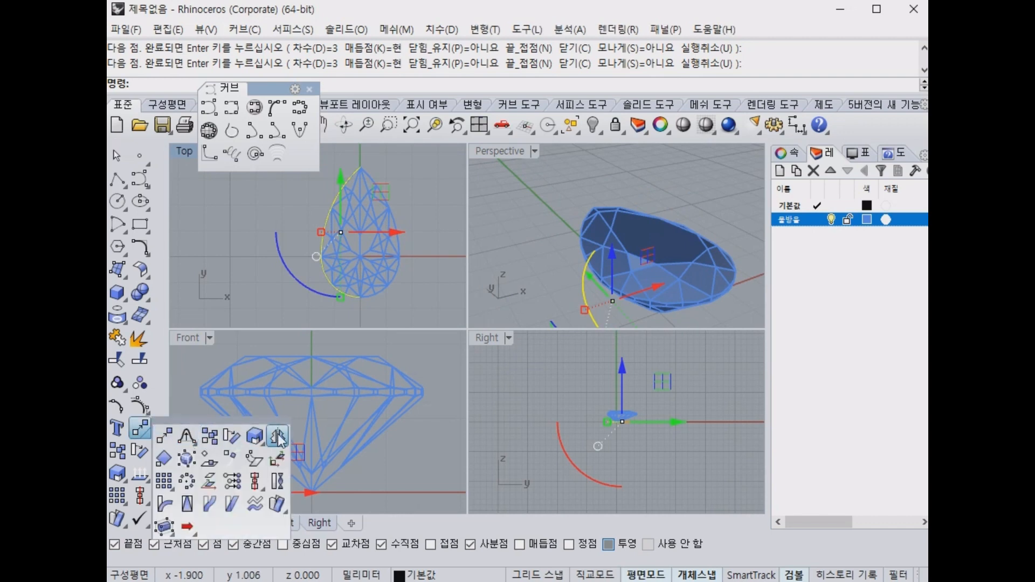
left_click(146, 431)
left_click(360, 297)
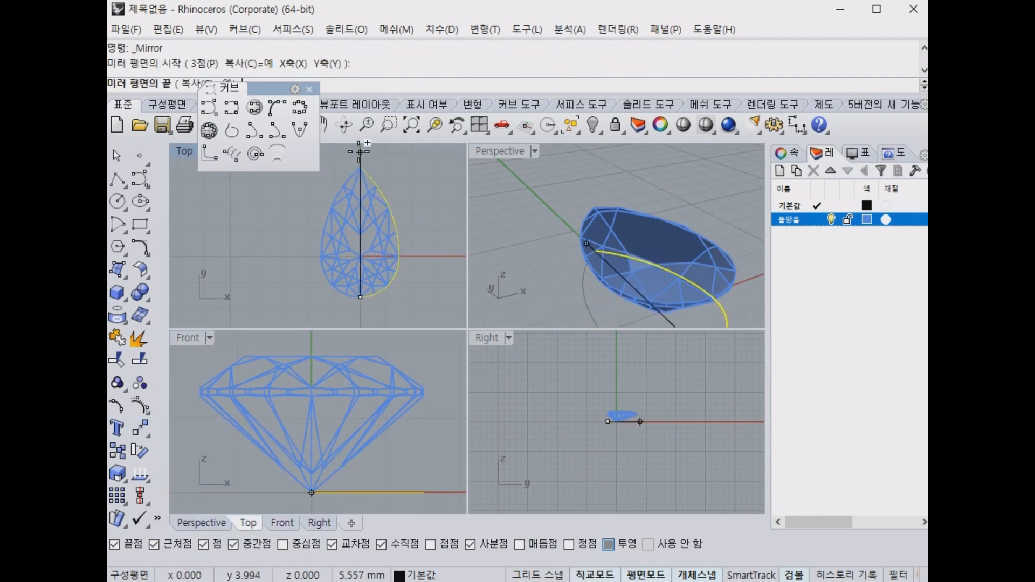
left_click(360, 167)
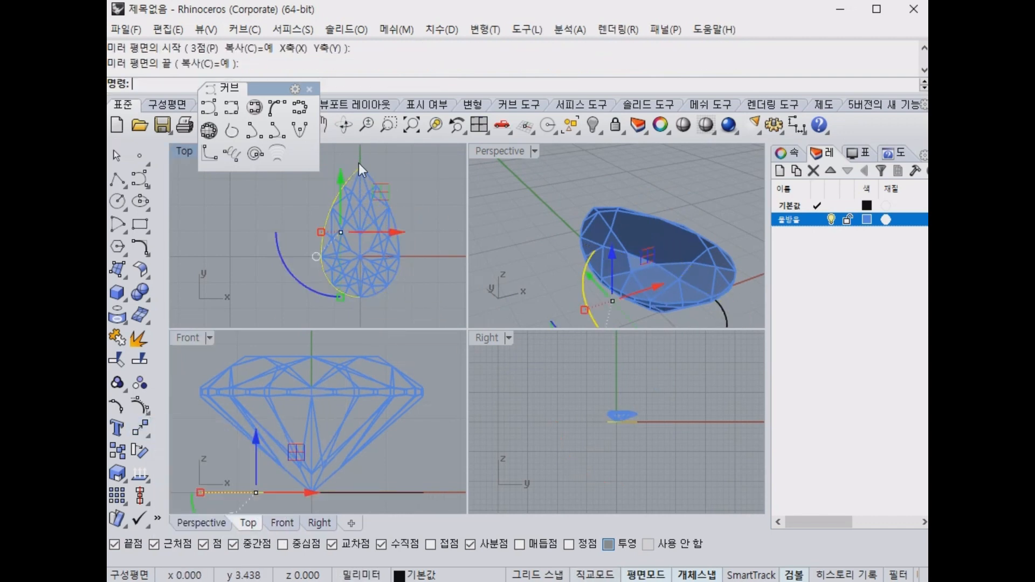
Join the two mirrored halves into one closed pear outline, clear the selection, and close the floating curve palette.
left_click(725, 320)
right_click_drag(726, 318, 613, 208)
key("ctrl+j")
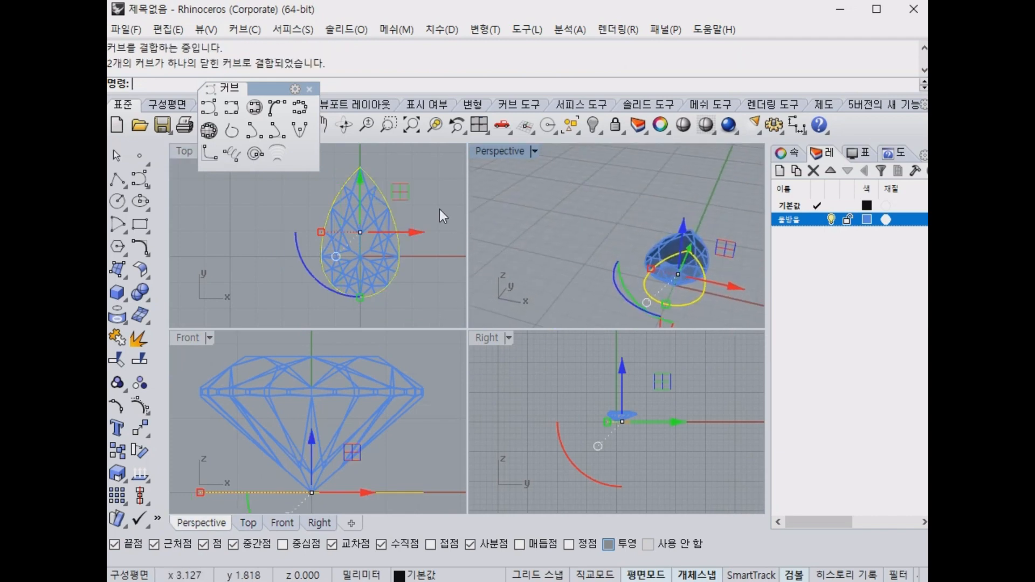
left_click(439, 209)
left_click(310, 90)
key("Escape")
Examine how closely the joined curve follows the gem's edge in the Top view, at the pointed tip and along the rounded side.
scroll(367, 190, "up", 4)
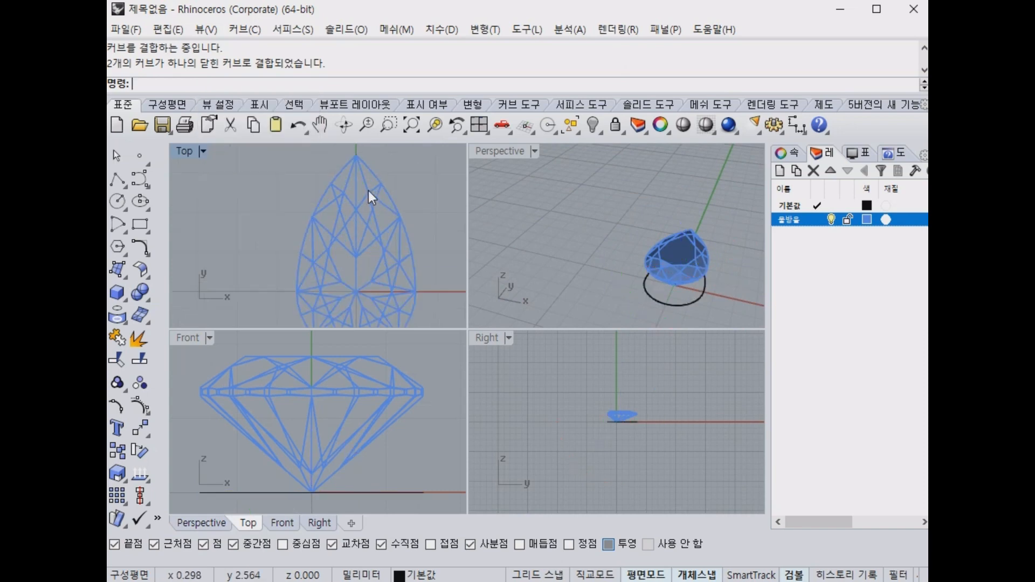
scroll(360, 186, "up", 5)
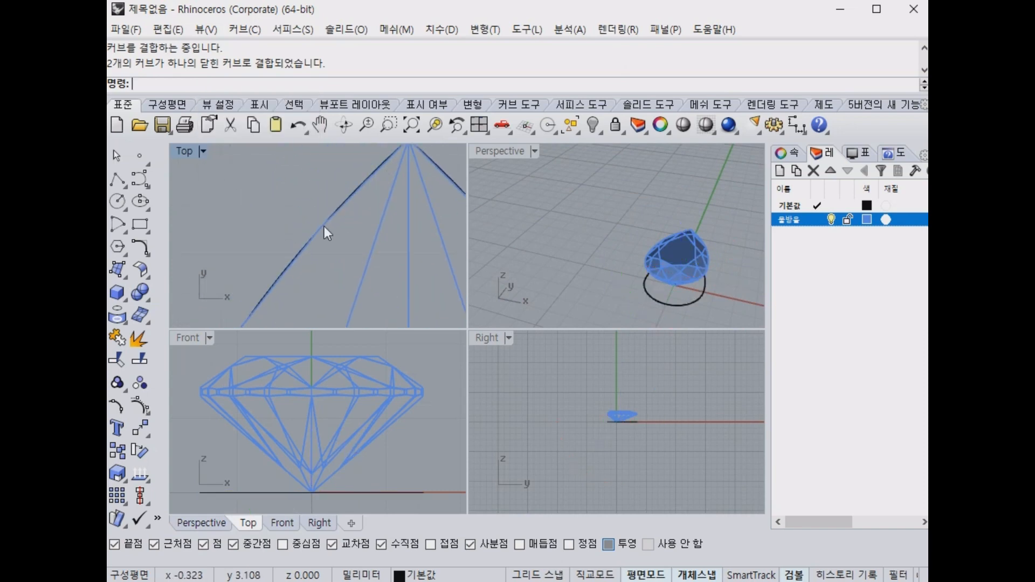
right_click_drag(325, 226, 323, 244)
left_click(358, 197)
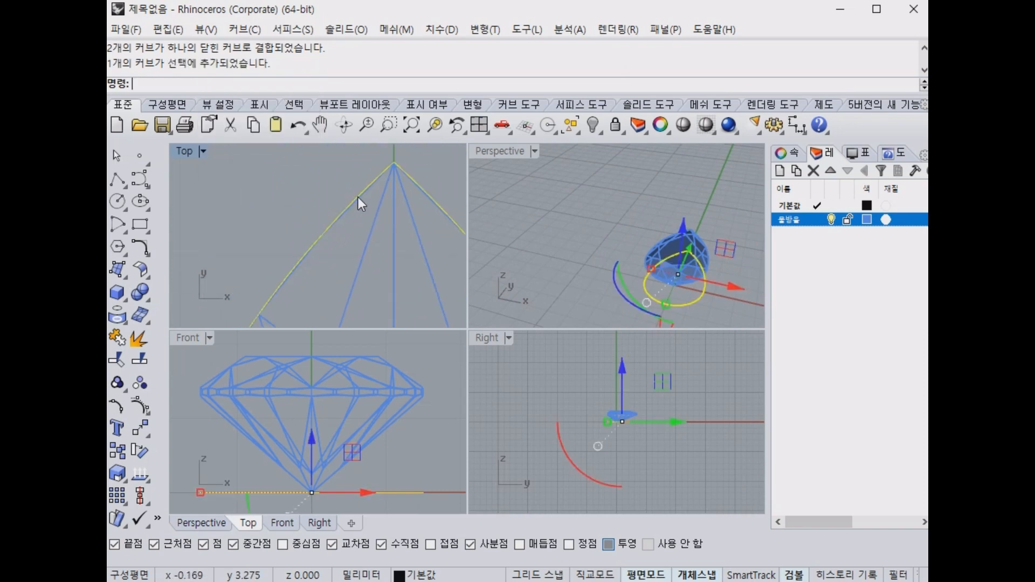
scroll(371, 271, "down", 12)
right_click_drag(384, 323, 396, 220)
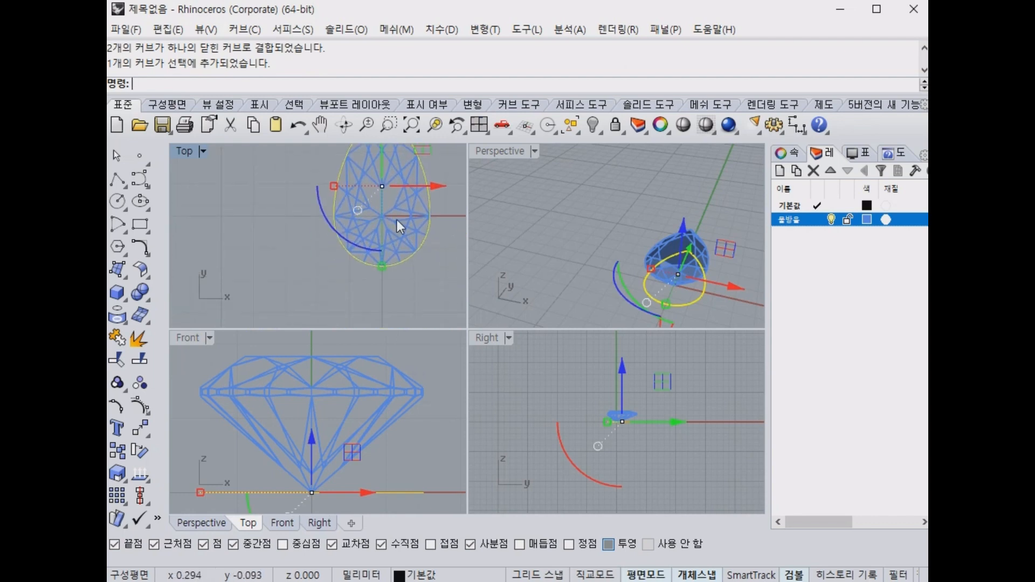
scroll(397, 219, "up", 8)
scroll(376, 276, "up", 10)
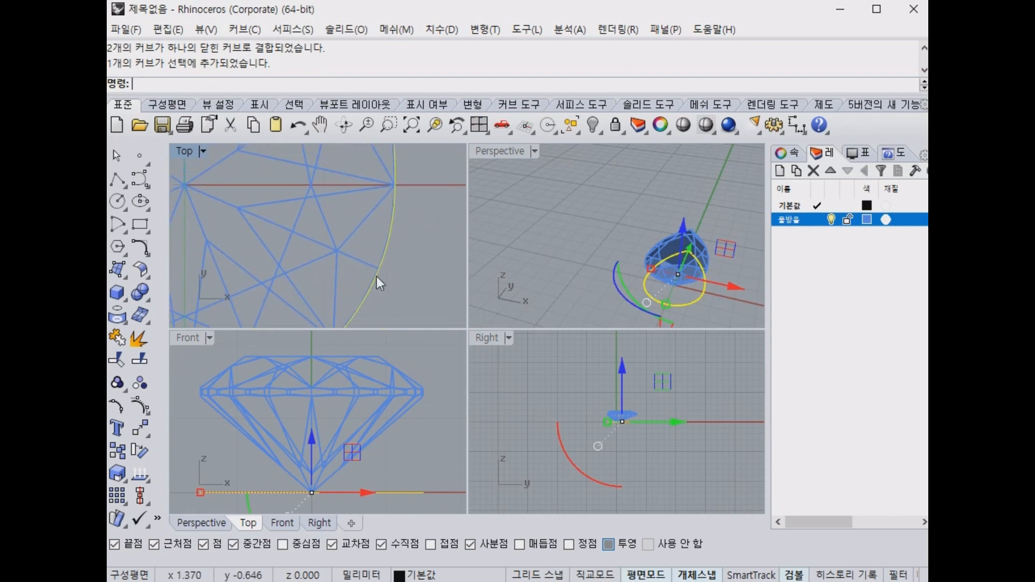
scroll(377, 270, "up", 3)
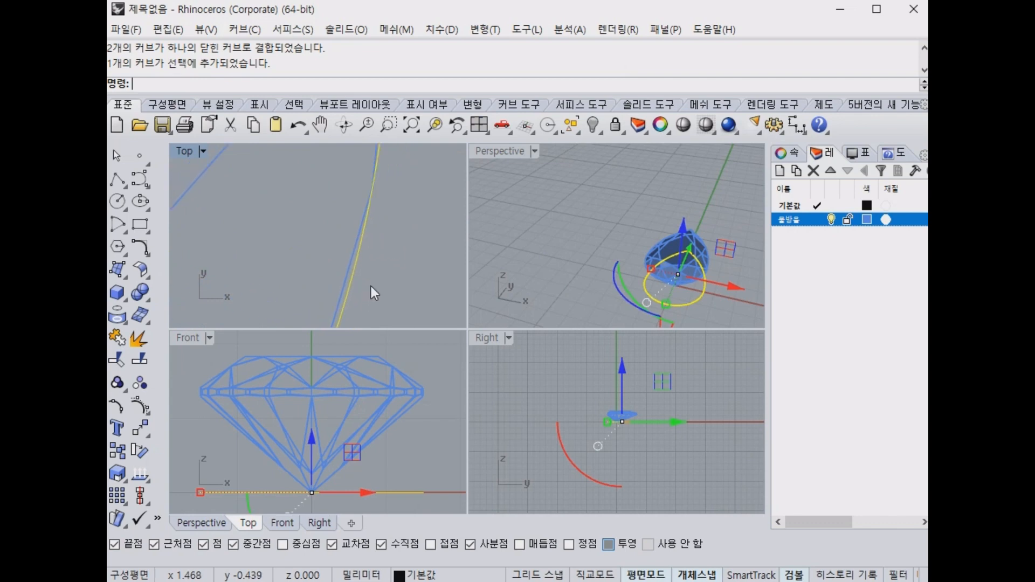
Clear the selection and hide the traced pear outline curve so that only the gem is displayed.
left_click_drag(371, 194, 317, 345)
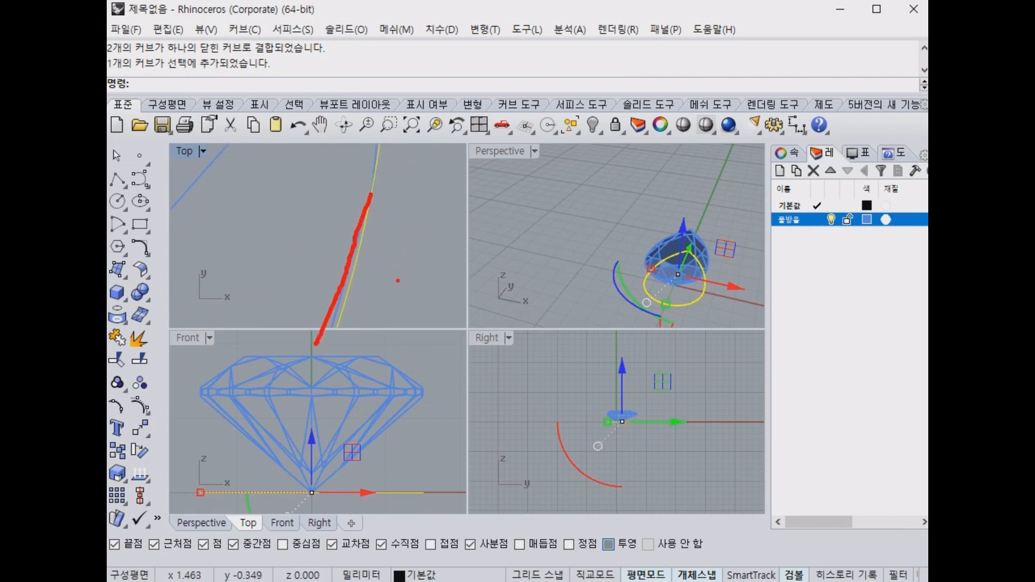
scroll(397, 248, "down", 10)
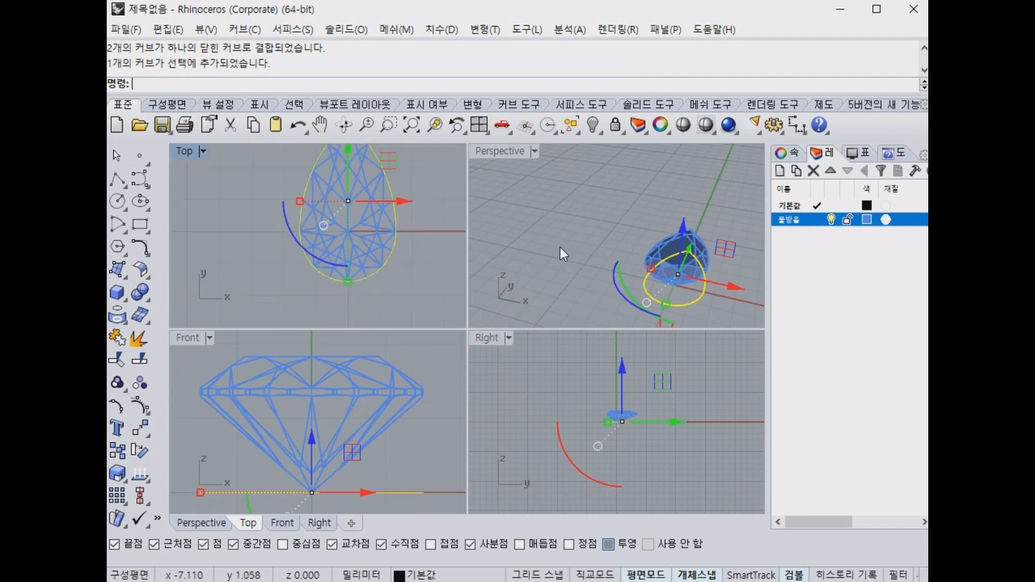
left_click(607, 219)
right_click_drag(607, 219, 653, 197)
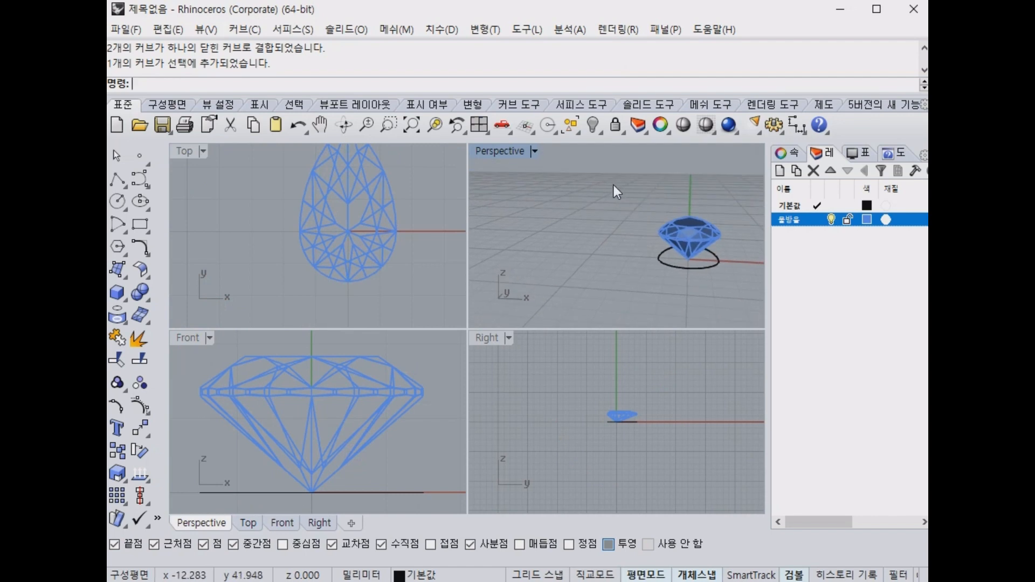
left_click(713, 269)
left_click(597, 126)
key("Escape")
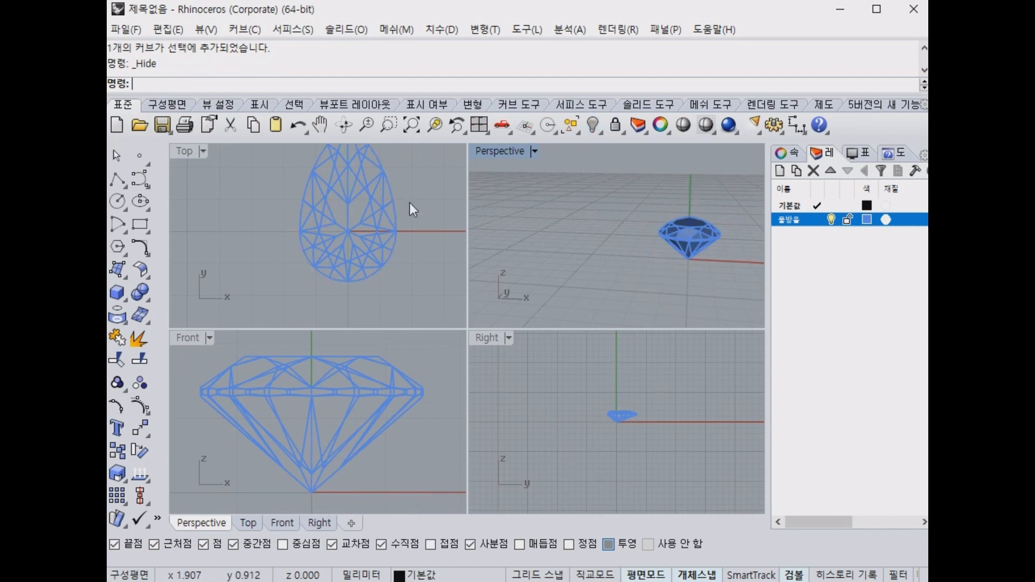
Examine the gem's bare edge near the pointed tip, and show the hidden outline curve again.
scroll(293, 220, "up", 6)
right_click_drag(373, 209, 310, 283)
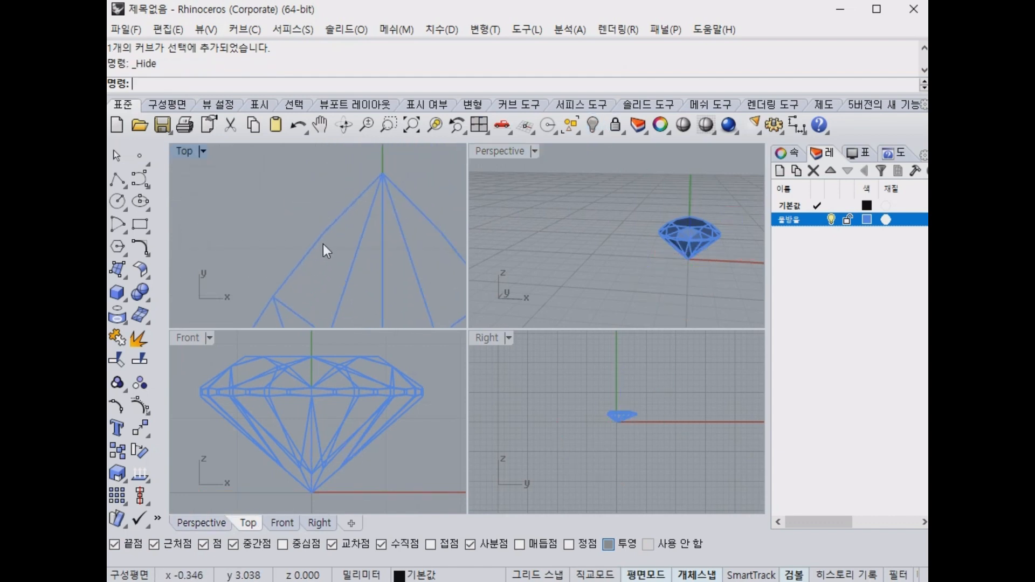
mouse_move(388, 173)
left_mouse_down()
mouse_move(298, 242)
mouse_move(218, 347)
left_mouse_up()
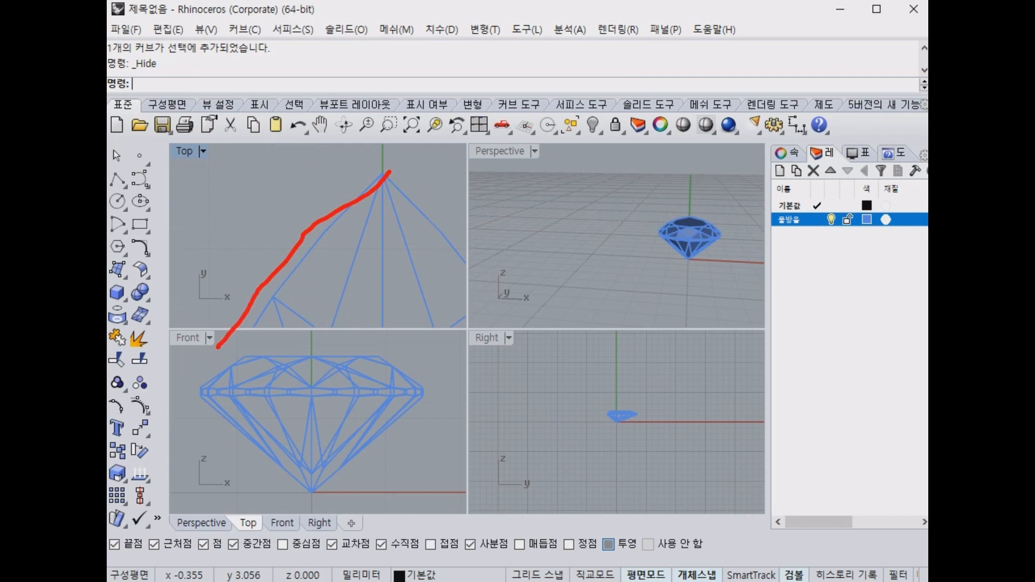
key("Escape")
scroll(653, 210, "up", 6)
mouse_move(652, 209)
right_mouse_down()
mouse_move(622, 314)
mouse_move(588, 301)
right_mouse_up()
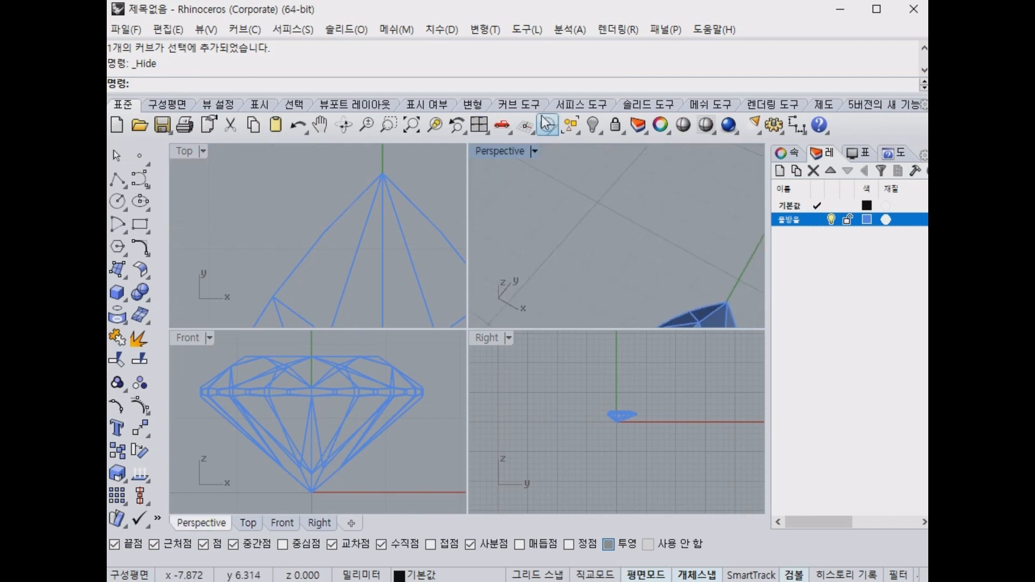
right_click(546, 123)
left_click(406, 195)
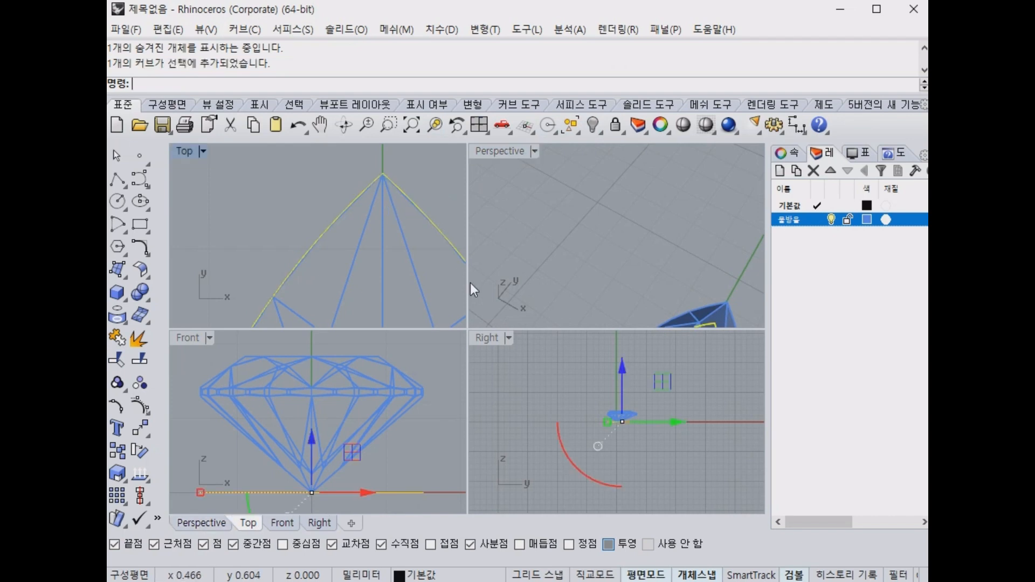
Select the pear outline curve below the gem and create a new layer named crv with the color red.
scroll(392, 282, "down", 5)
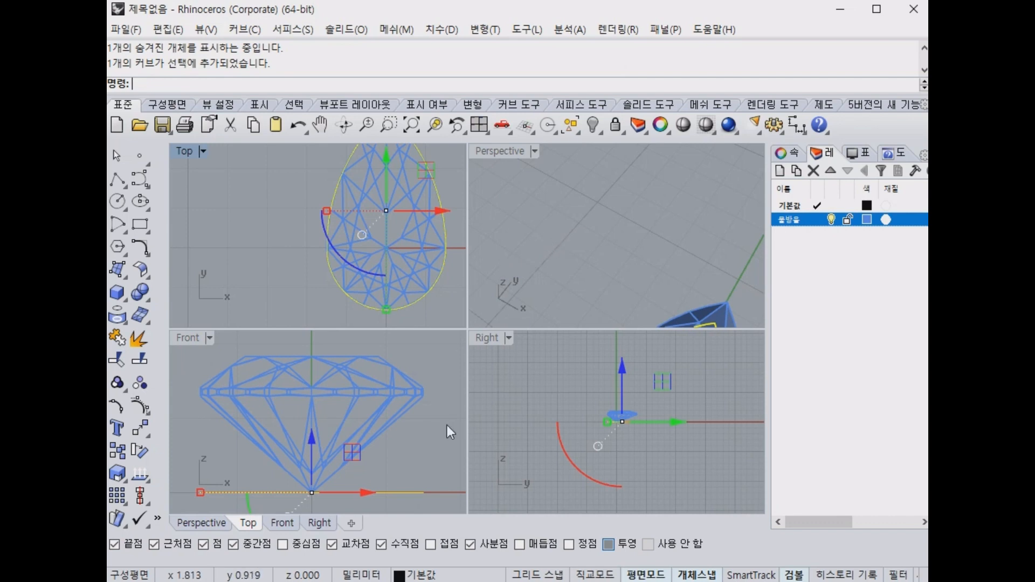
left_click(406, 408)
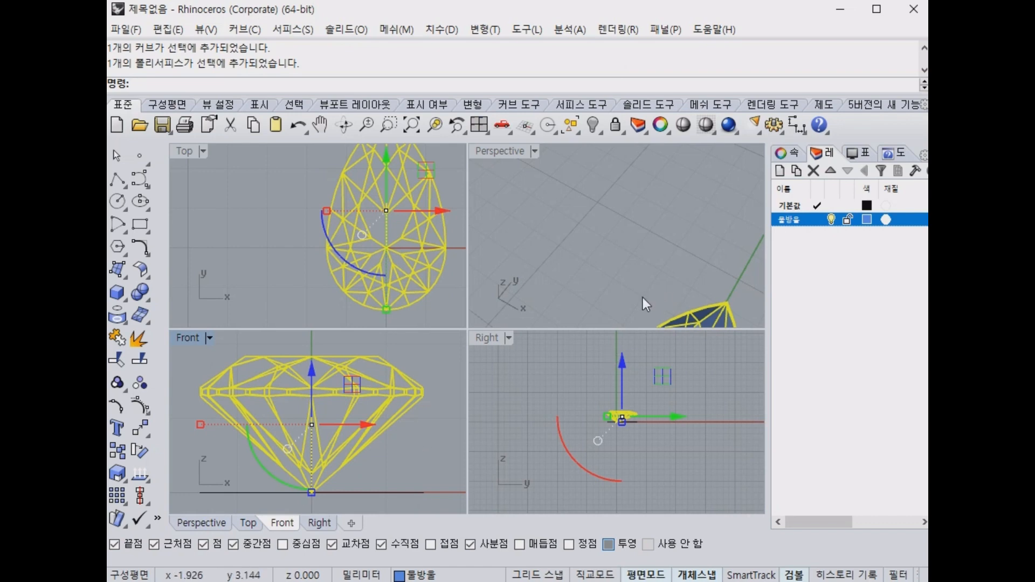
left_click(454, 300)
right_click_drag(694, 276, 615, 173)
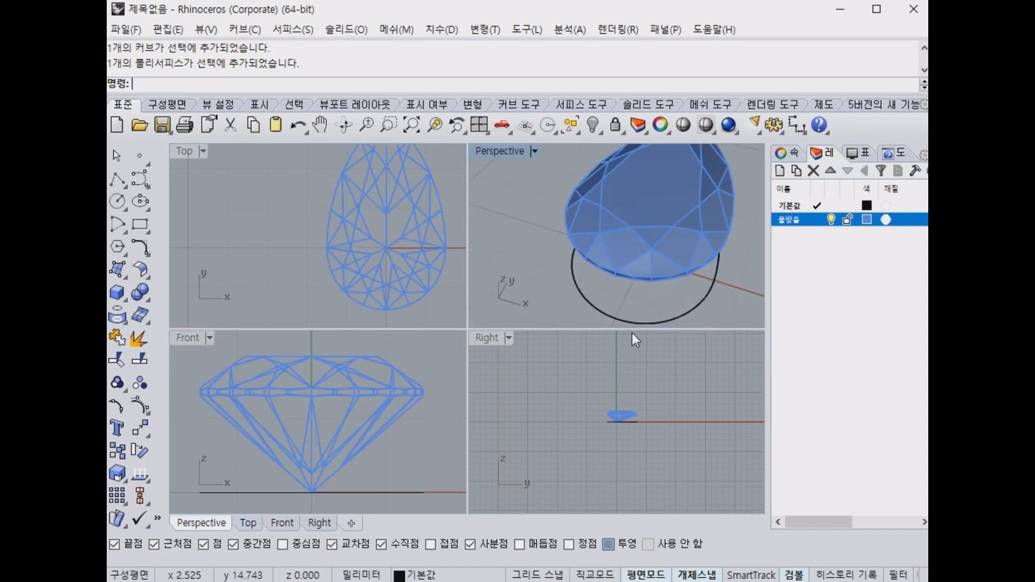
left_click(696, 306)
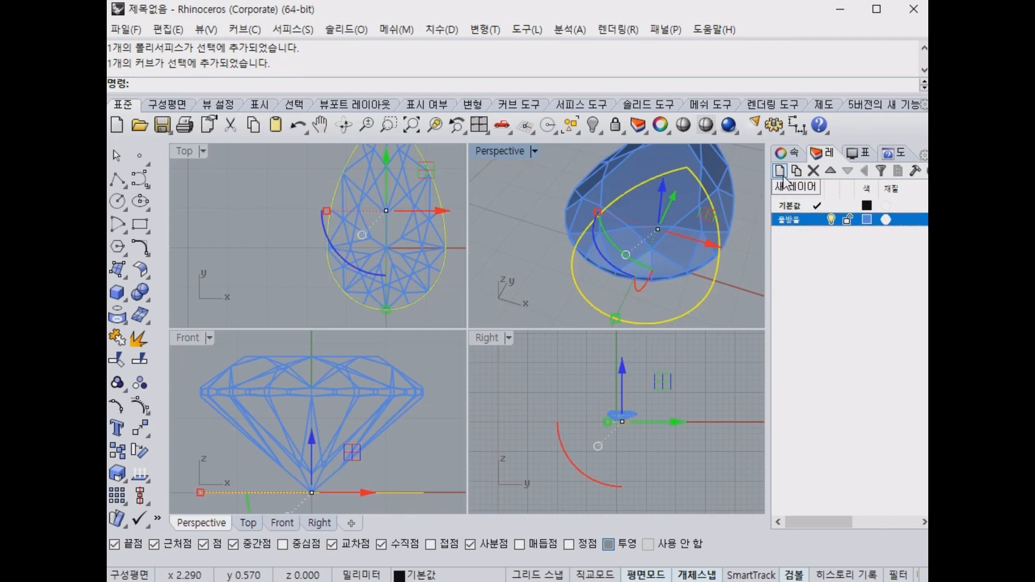
left_click(780, 170)
type("zjqm")
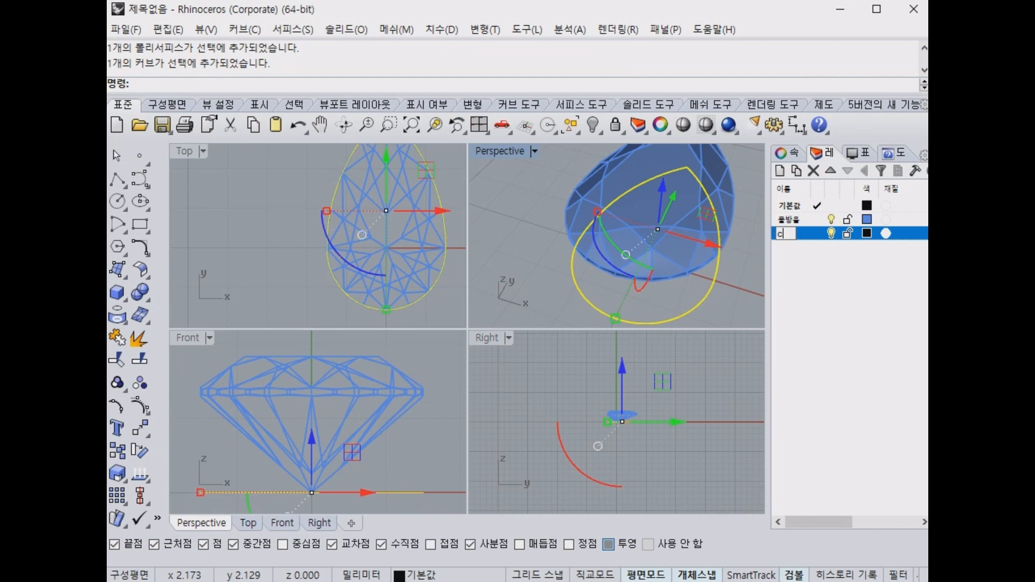
type("crv")
key("Return")
left_click(866, 233)
left_click(493, 178)
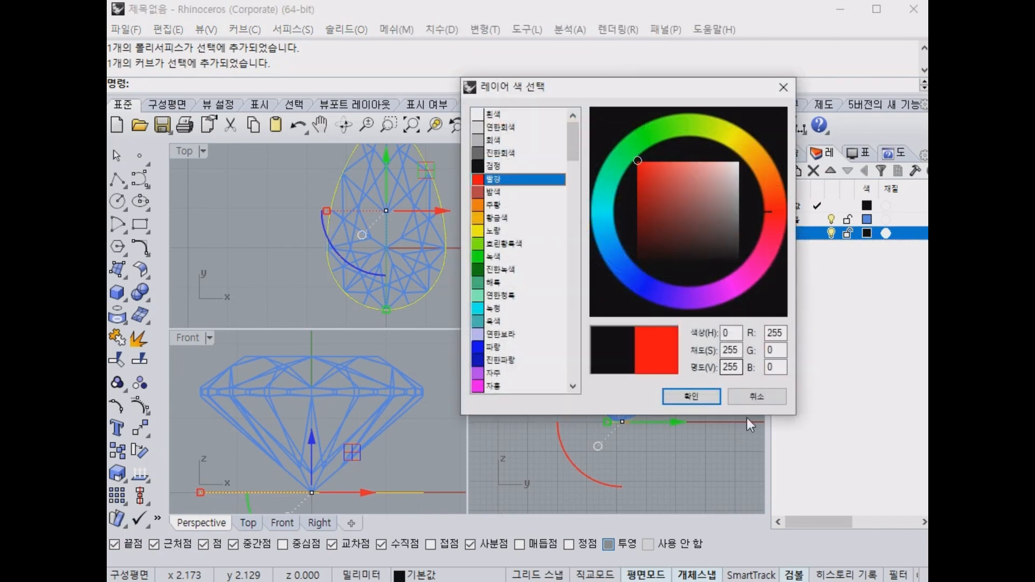
left_click(691, 396)
Assign the selected outline curve to the crv layer and make that layer current.
right_click(806, 237)
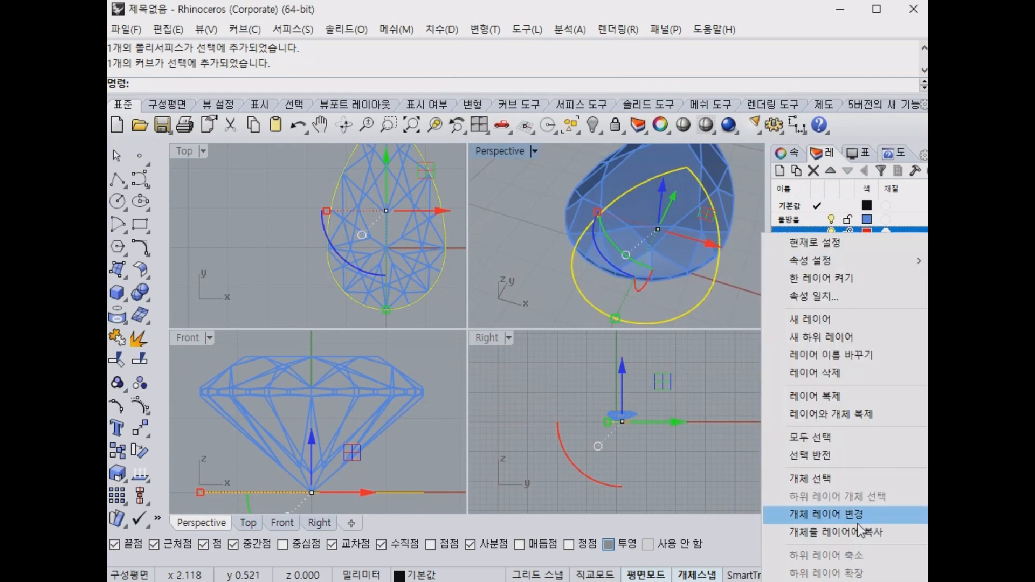
left_click(841, 514)
left_click(815, 234)
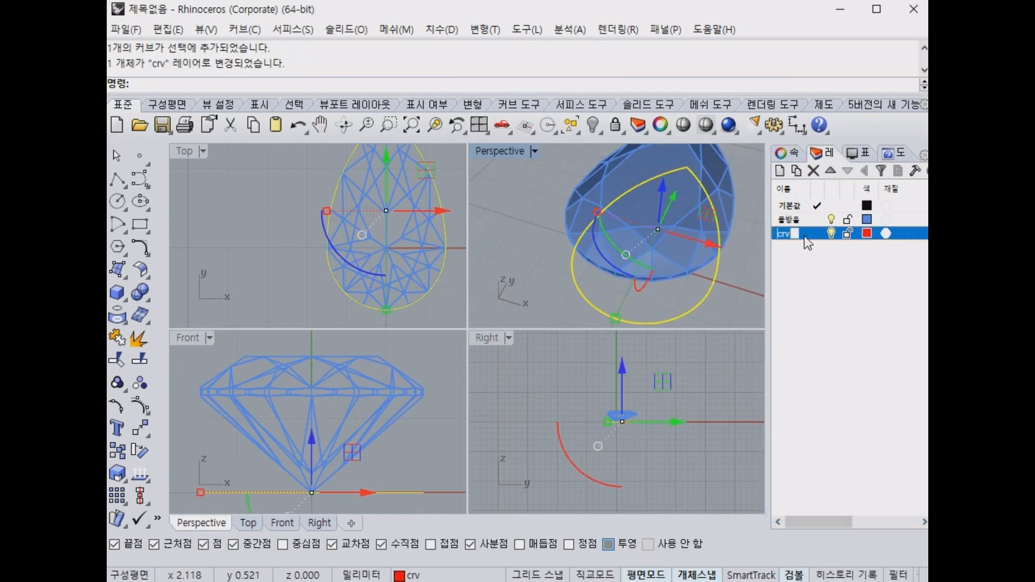
left_click(713, 308)
right_click_drag(720, 270, 732, 320)
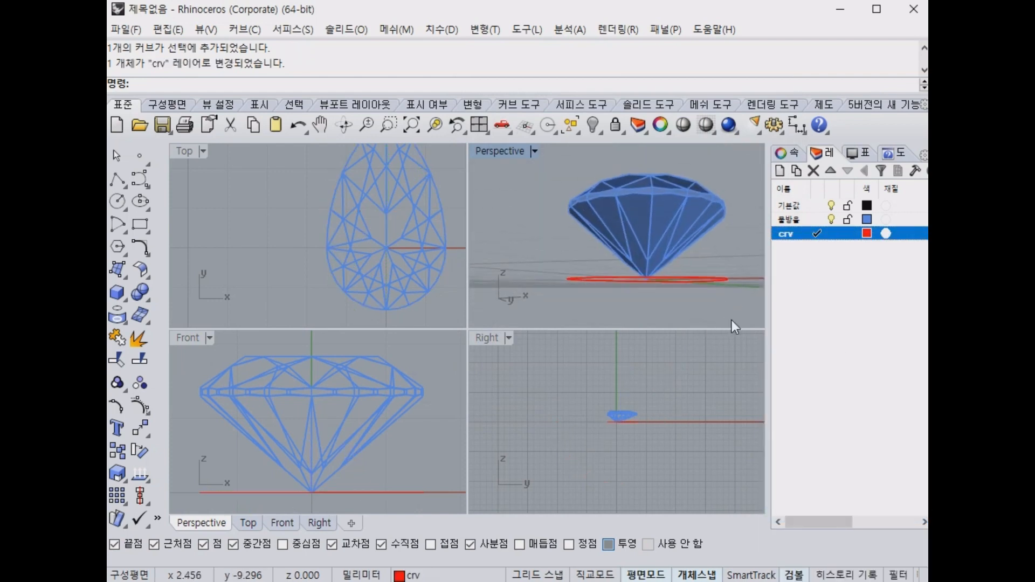
left_click(381, 498)
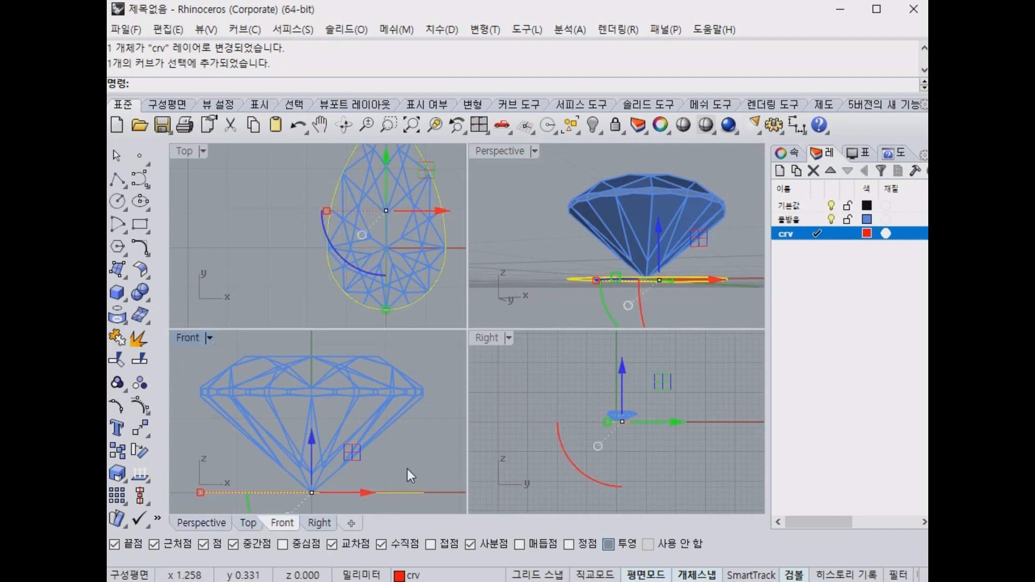
left_click(442, 364)
left_click(386, 493)
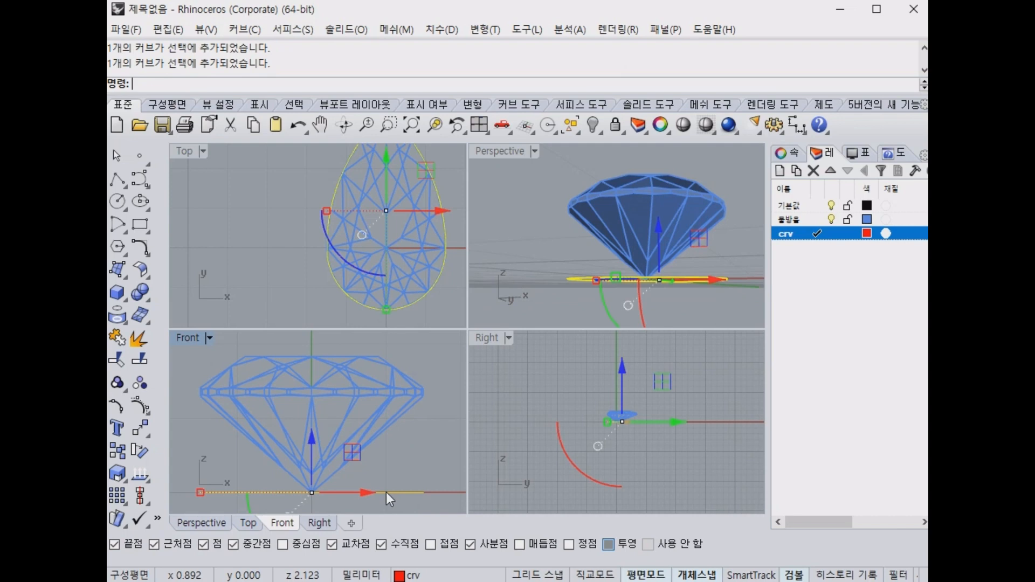
left_click(410, 406)
left_click(408, 441)
left_click(407, 393)
scroll(408, 393, "up", 8)
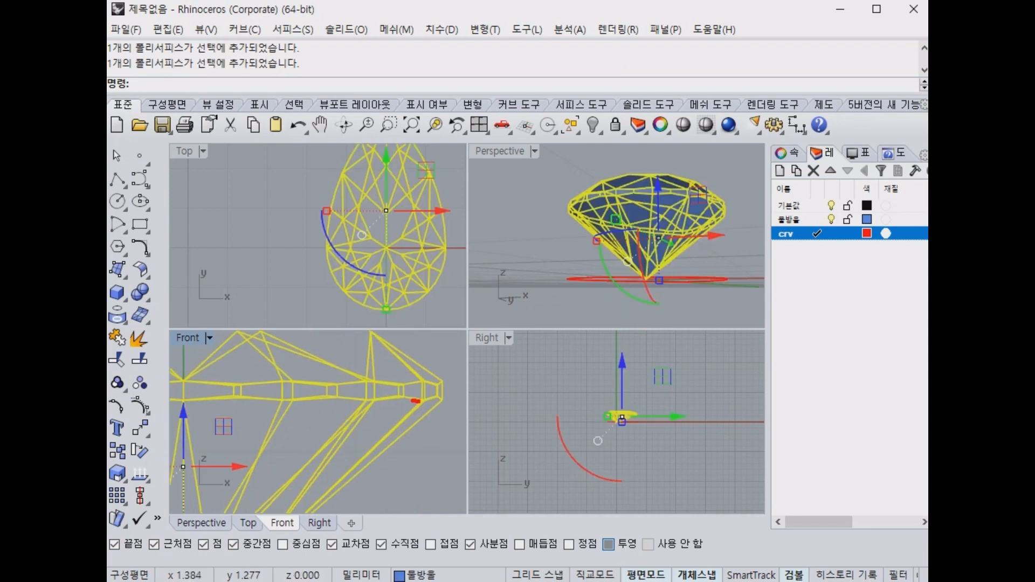
left_click(140, 427)
scroll(336, 450, "down", 8)
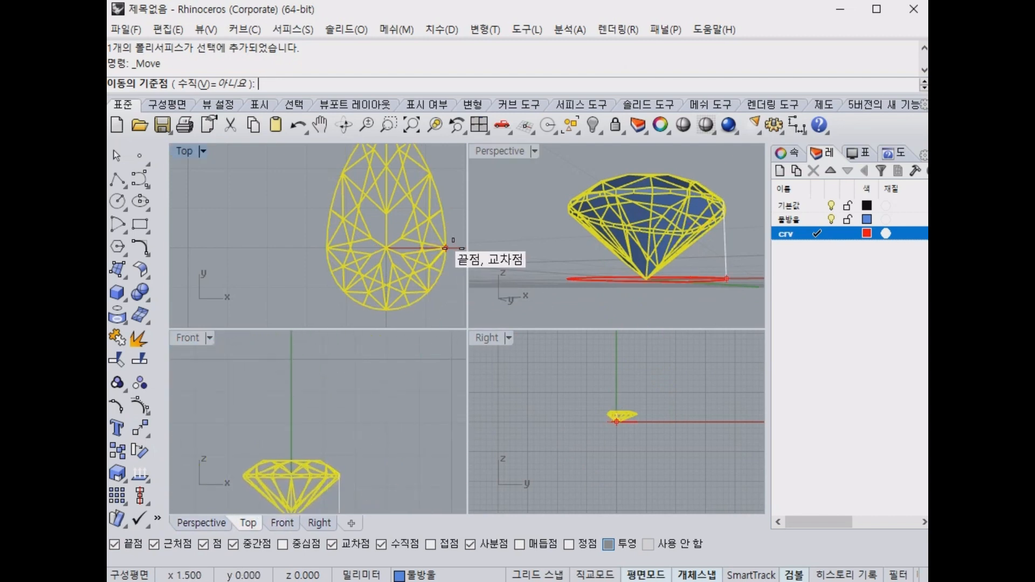
left_click(463, 252)
key("Escape")
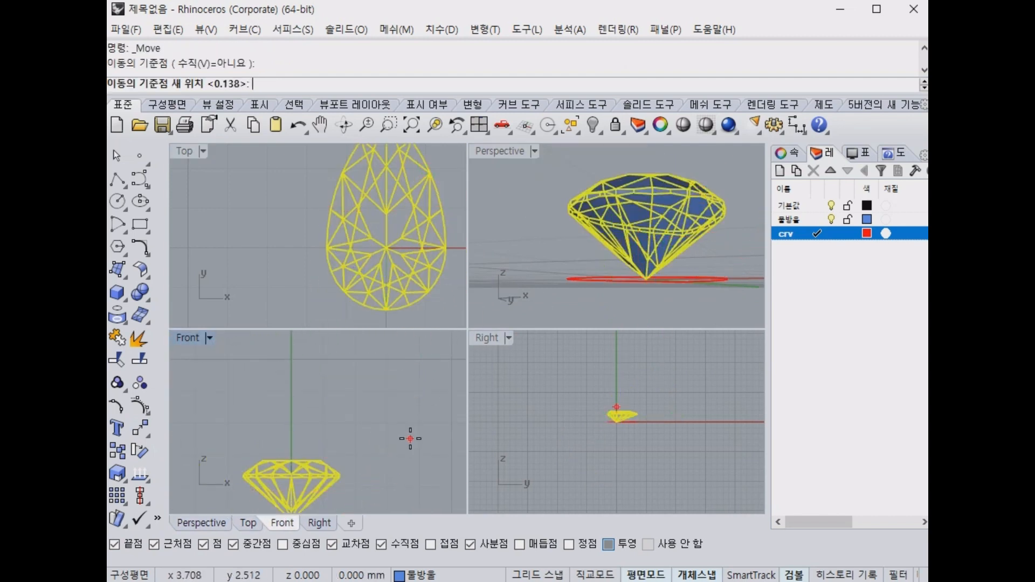
key("Escape")
Try to move the outline curve from its side point to the gem's girdle, turning off the Project object snap option.
scroll(399, 447, "down", 2)
scroll(395, 453, "down", 1)
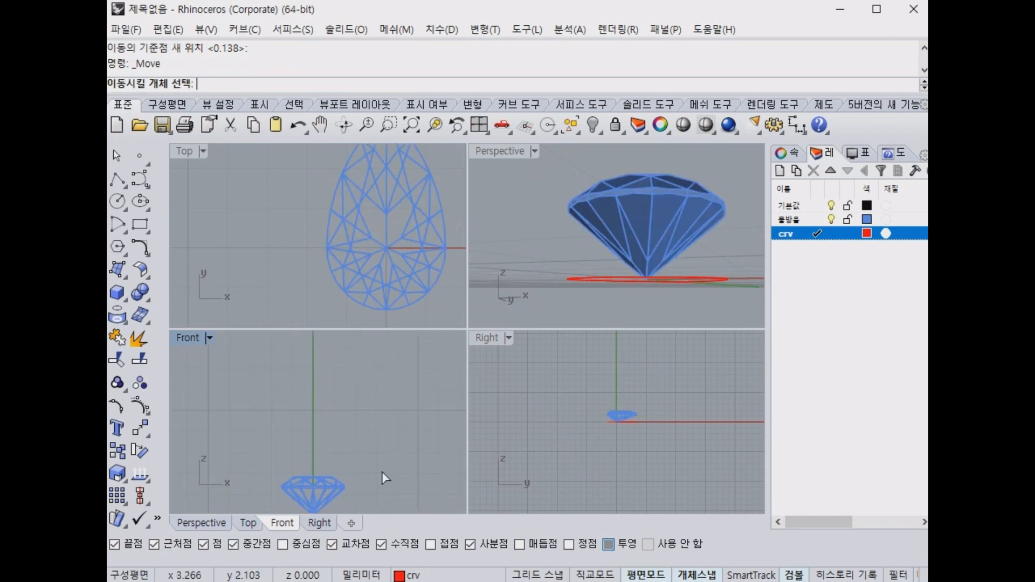
key("Return")
left_click(700, 278)
right_click_drag(734, 252, 694, 273)
right_click(696, 275)
left_click(706, 284)
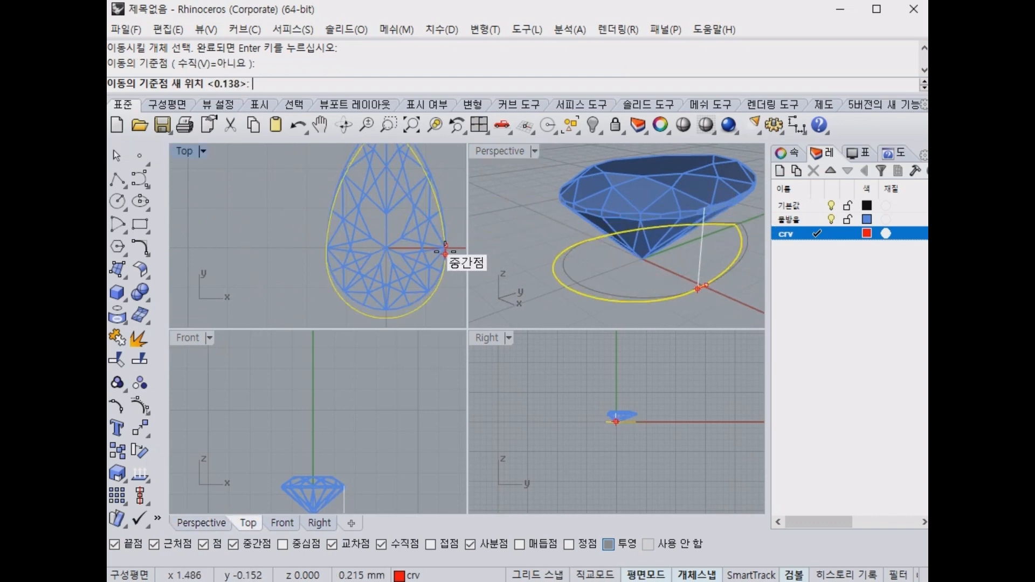
left_click(609, 544)
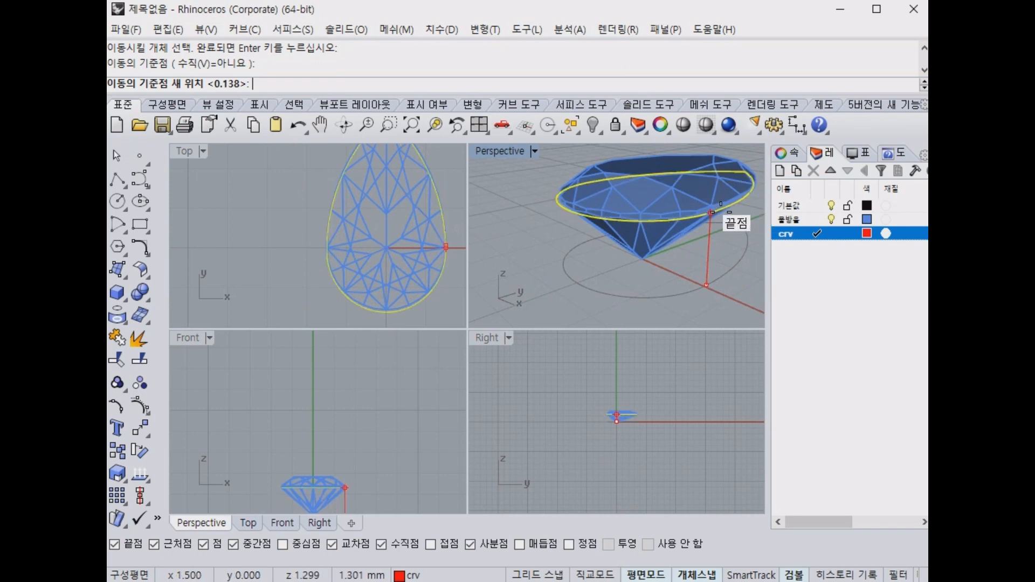
scroll(469, 249, "up", 8)
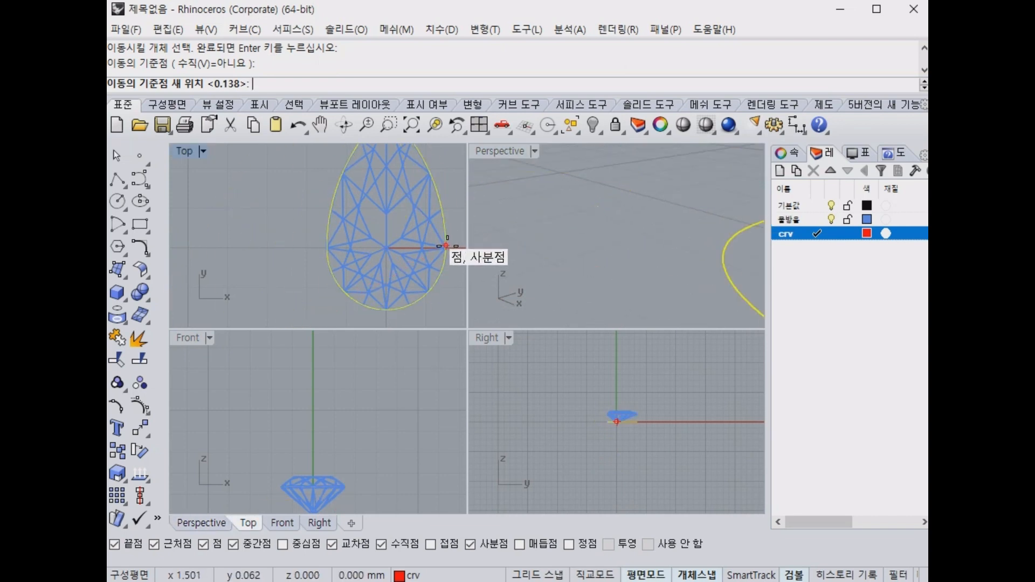
left_click(446, 246)
Raise the outline curve vertically by about 1.26 mm to just below the gem's girdle in the Front view, and clear the selection.
scroll(636, 259, "down", 3)
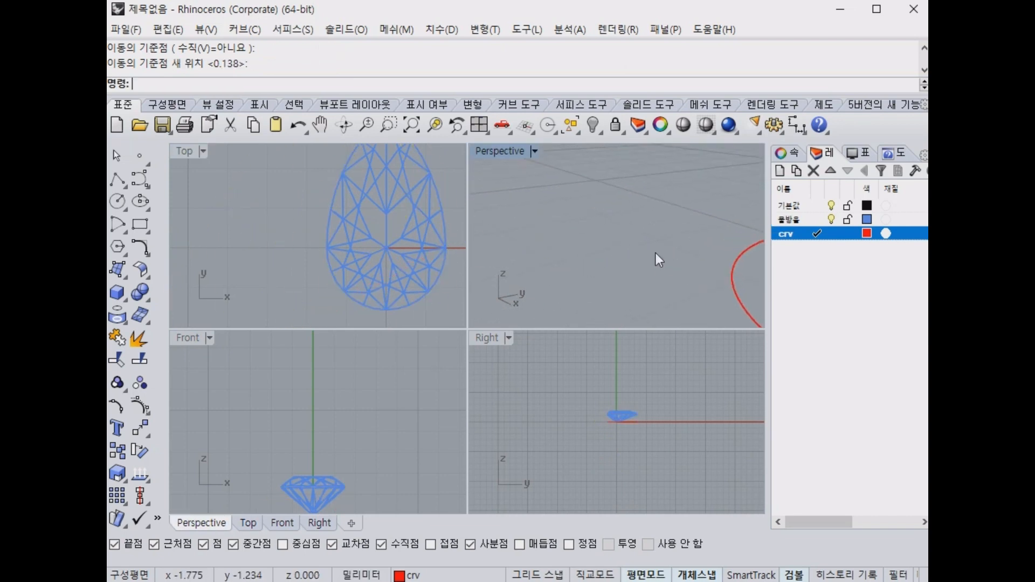
right_click_drag(617, 263, 607, 251)
scroll(407, 384, "down", 4)
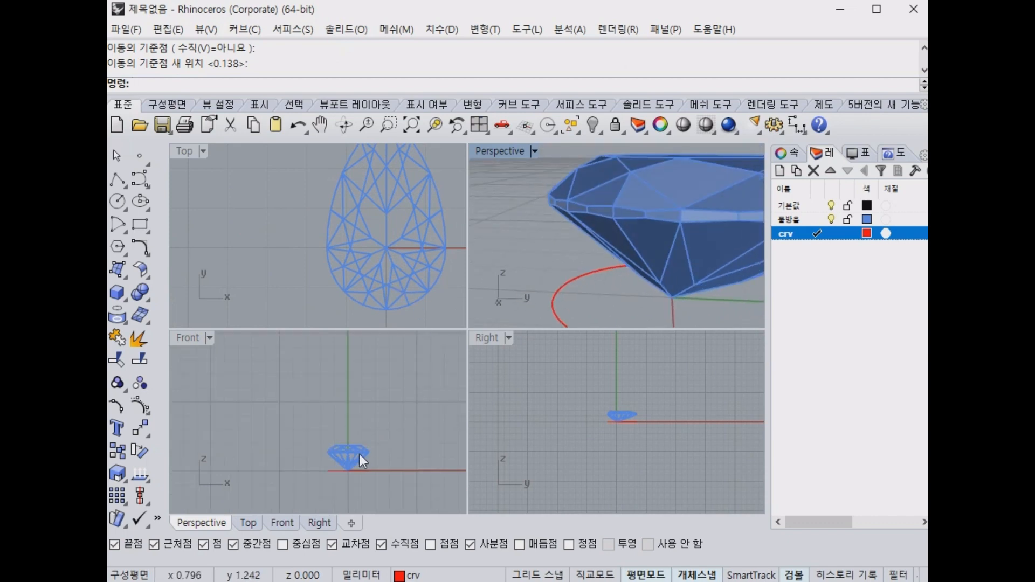
right_click_drag(358, 464, 361, 448)
scroll(361, 449, "up", 6)
left_click(361, 449)
scroll(366, 416, "up", 4)
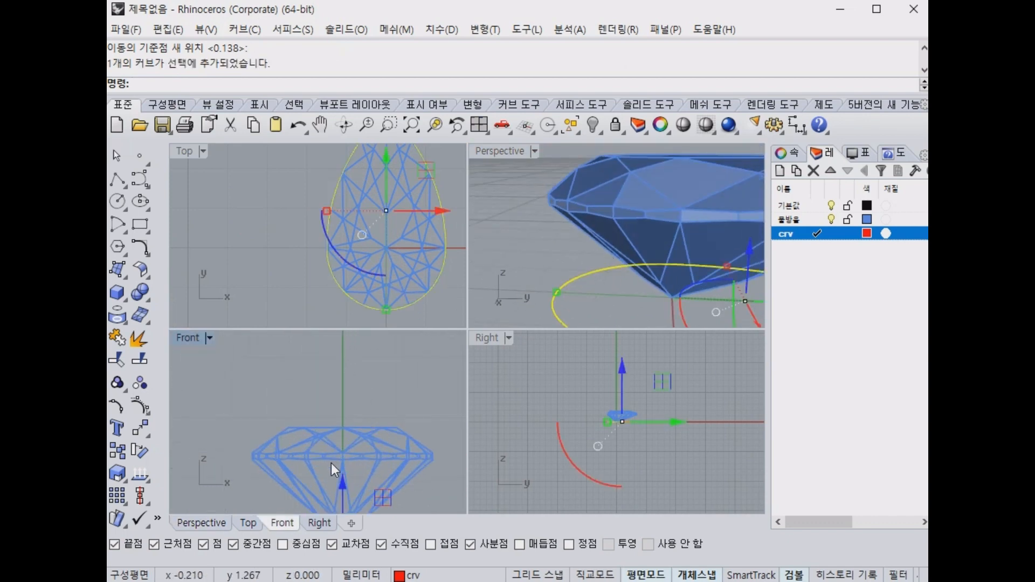
left_click_drag(331, 464, 351, 406)
key("Escape")
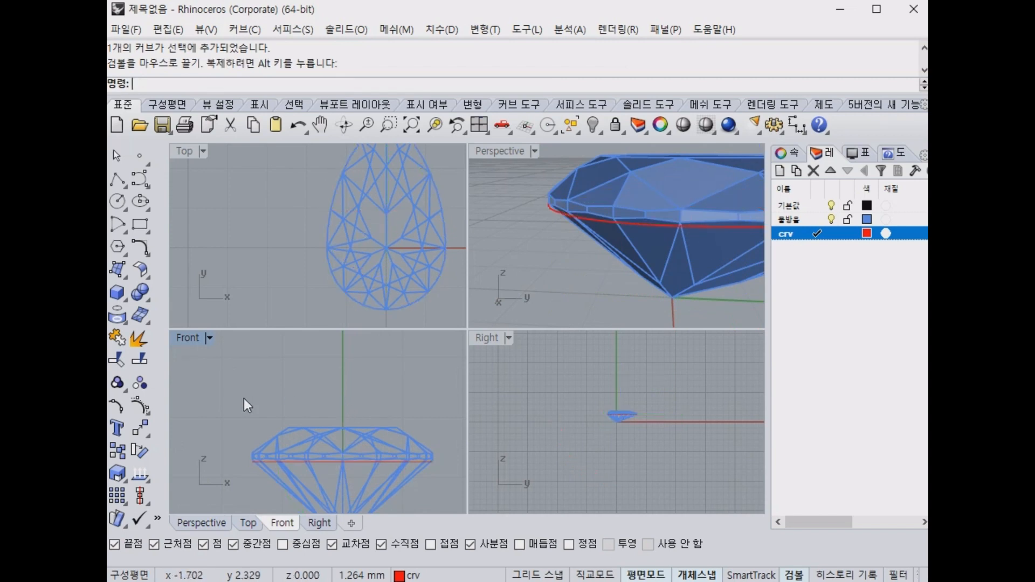
Raise the outline curve about another 0.02 mm so it lies at the lower edge of the gem's girdle, and clear the selection.
scroll(248, 431, "up", 6)
scroll(269, 475, "up", 3)
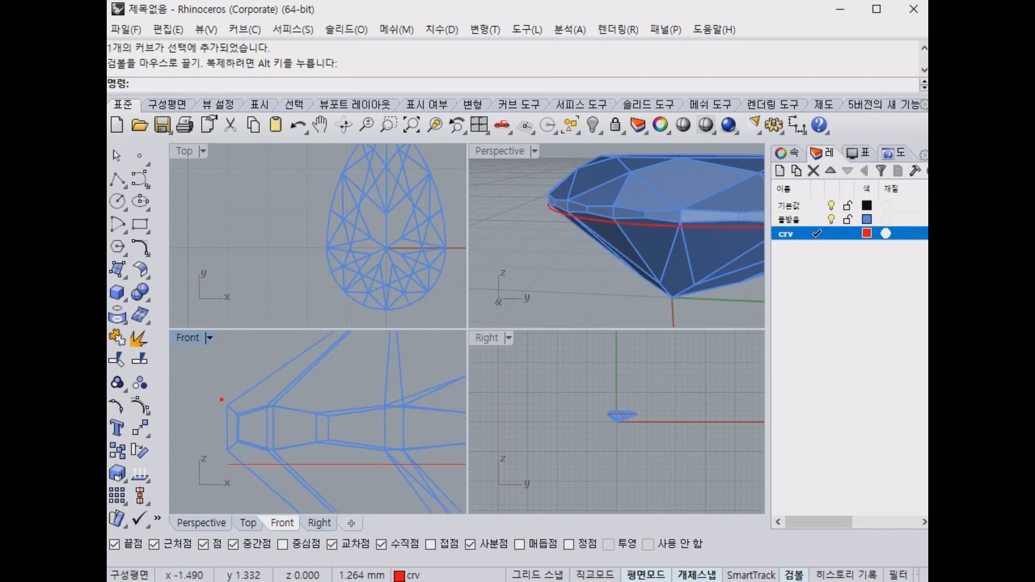
mouse_move(221, 399)
left_mouse_down()
mouse_move(218, 450)
mouse_move(259, 487)
left_mouse_up()
scroll(239, 460, "up", 3)
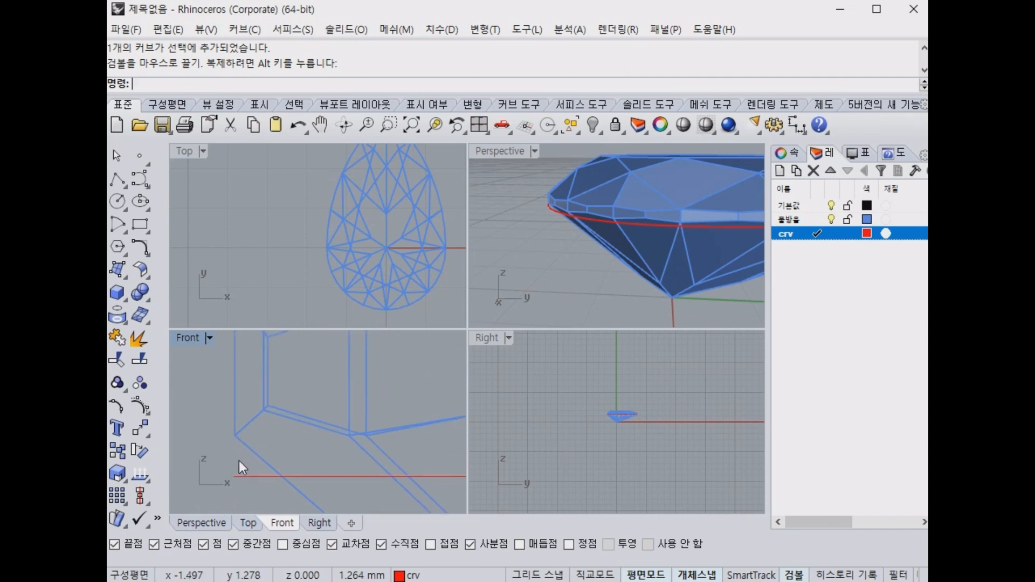
left_click(228, 454)
scroll(318, 439, "down", 8)
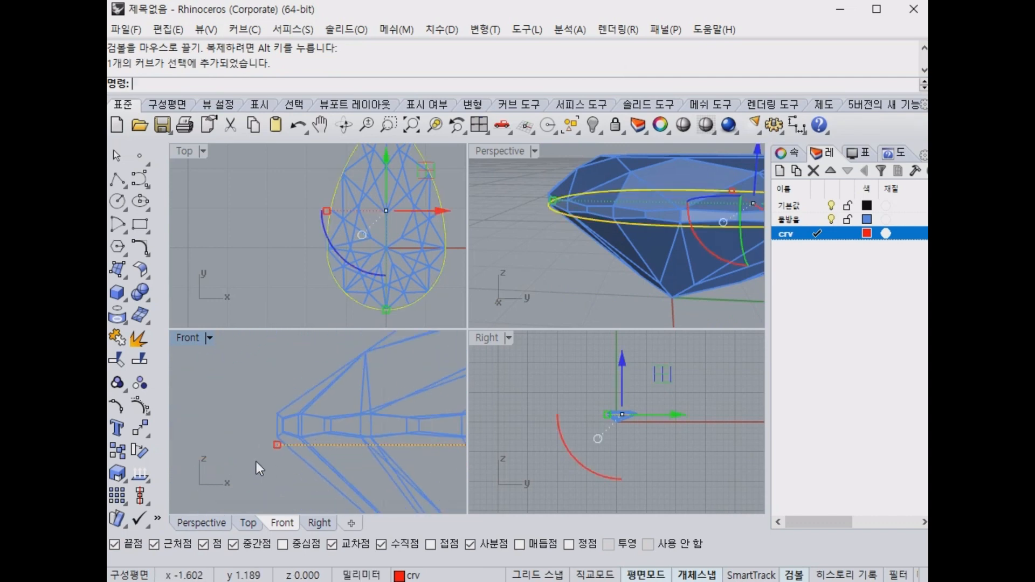
right_click_drag(739, 224, 622, 230)
right_click_drag(395, 399, 260, 409)
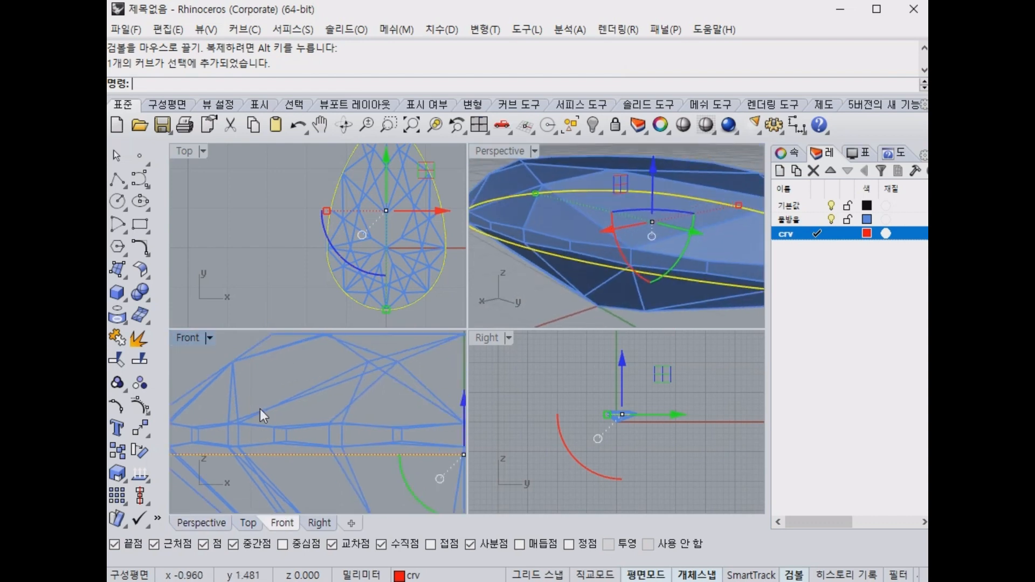
scroll(294, 405, "down", 6)
left_click_drag(386, 379, 386, 378)
left_click(300, 259)
right_click_drag(547, 236, 502, 246)
scroll(555, 242, "down", 3)
scroll(555, 241, "down", 3)
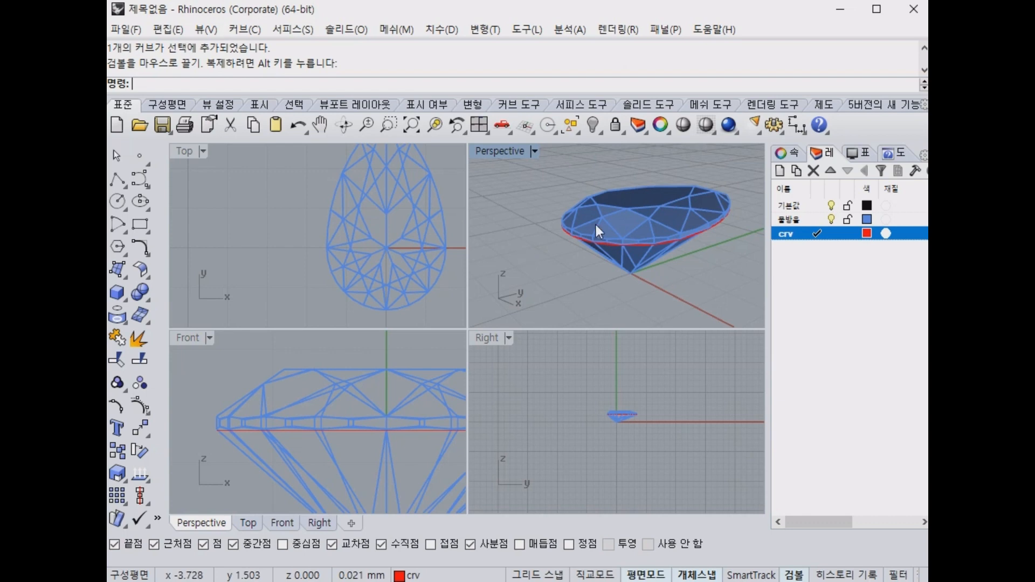
Change the colour of the gem's layer 물방울 to dark grey (진한회색) and clear the selection.
left_click(634, 216)
left_click(706, 297)
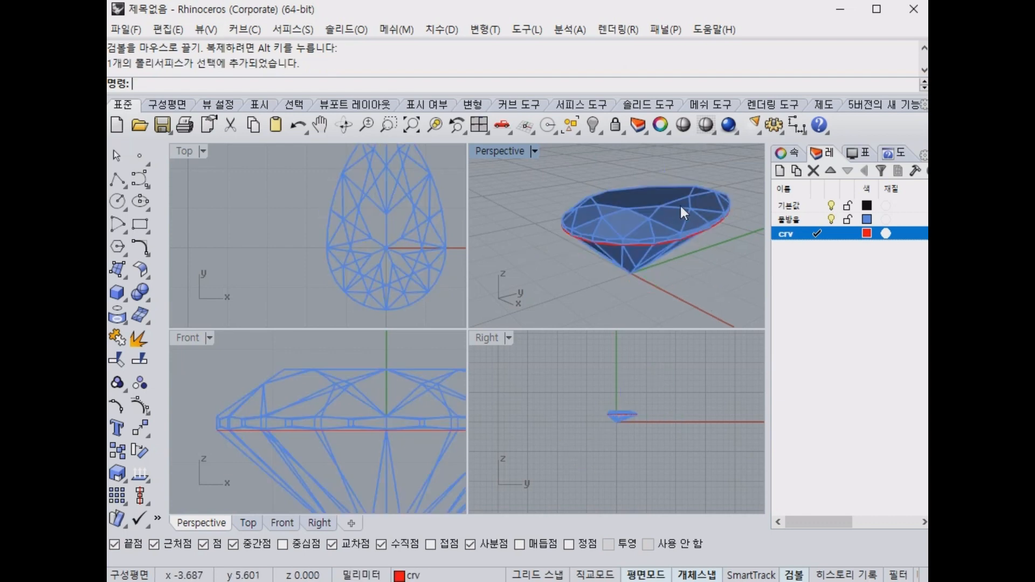
left_click(680, 206)
left_click(869, 218)
left_click(868, 220)
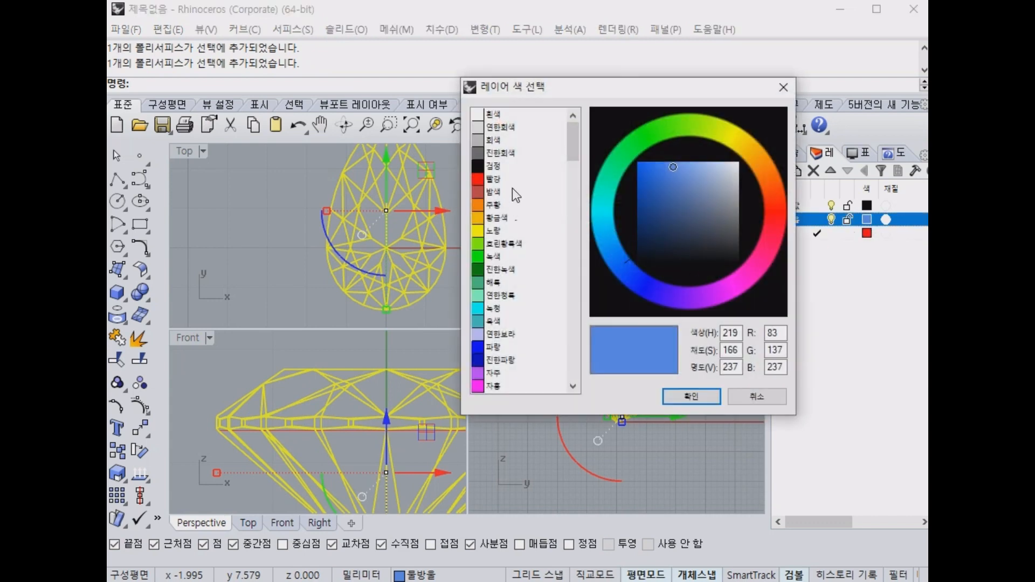
left_click(504, 153)
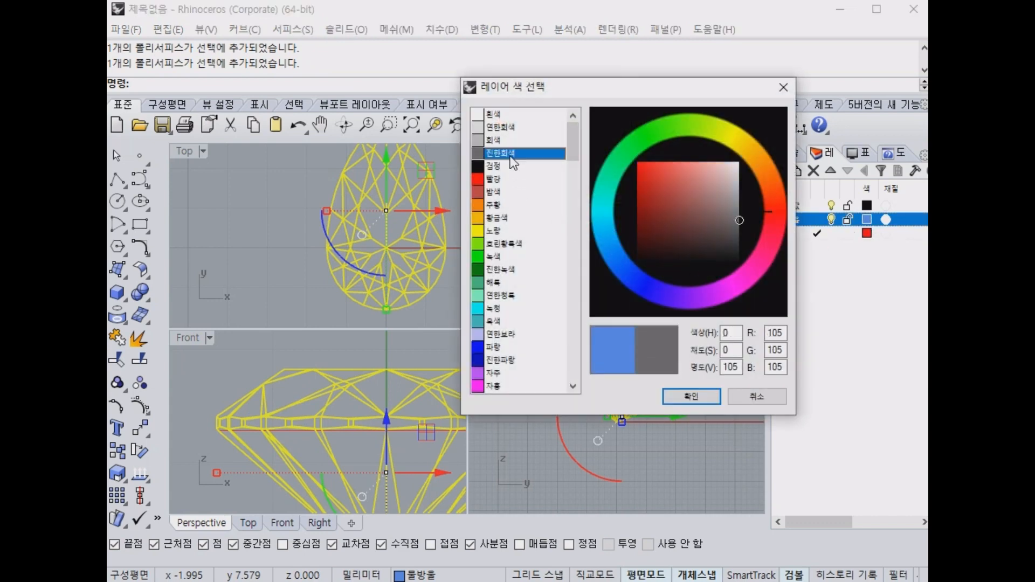
left_click(693, 395)
left_click(716, 277)
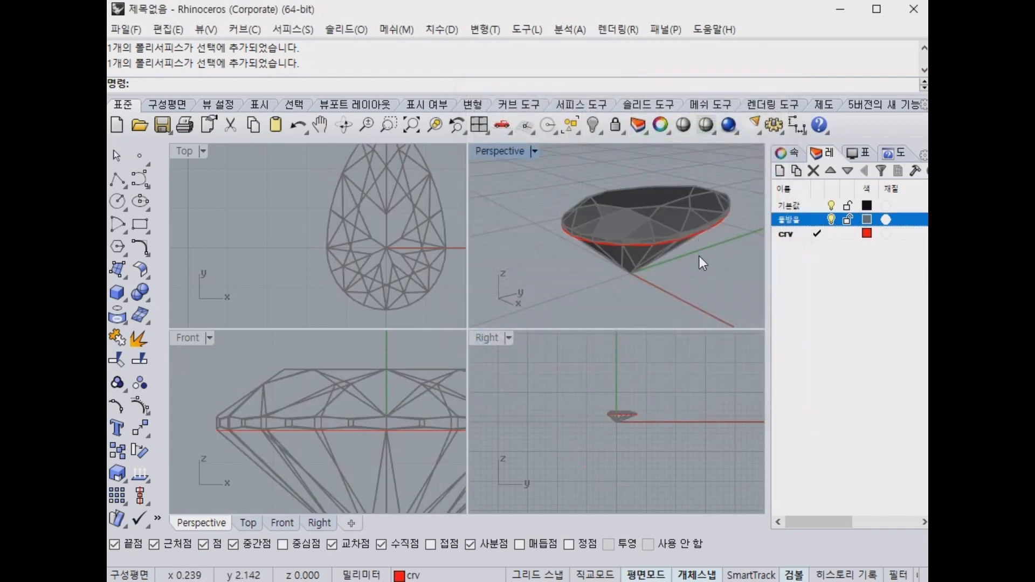
Examine the outline curve along the girdle from several angles and the gem's side profile in the Front view.
scroll(701, 257, "up", 5)
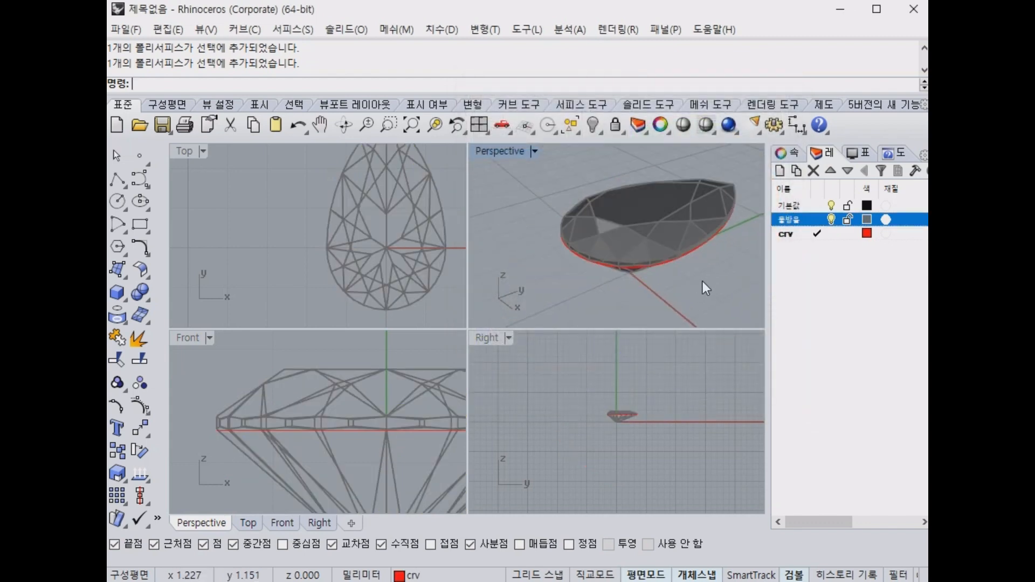
right_click_drag(686, 243, 619, 255)
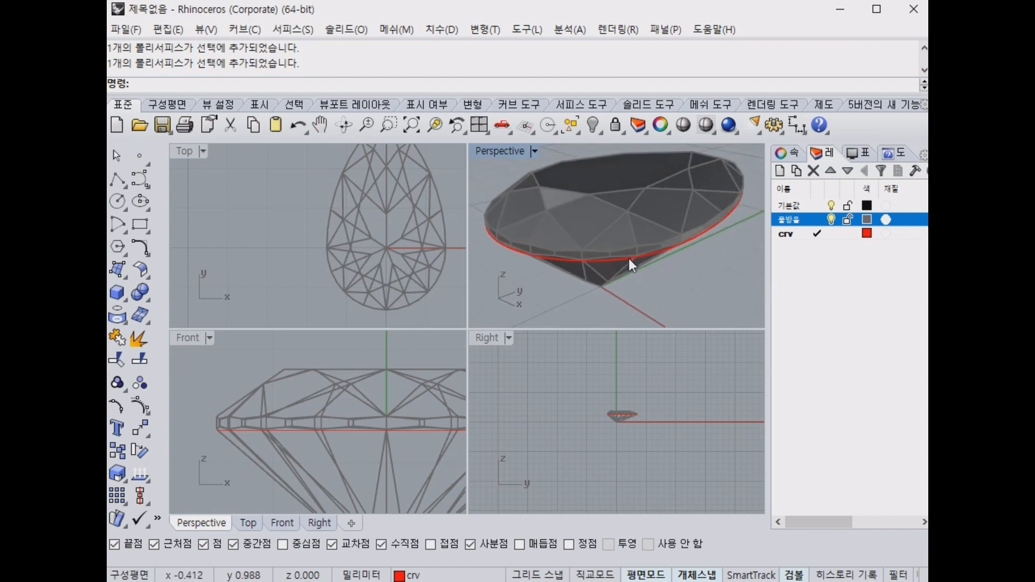
right_click_drag(658, 292, 680, 294)
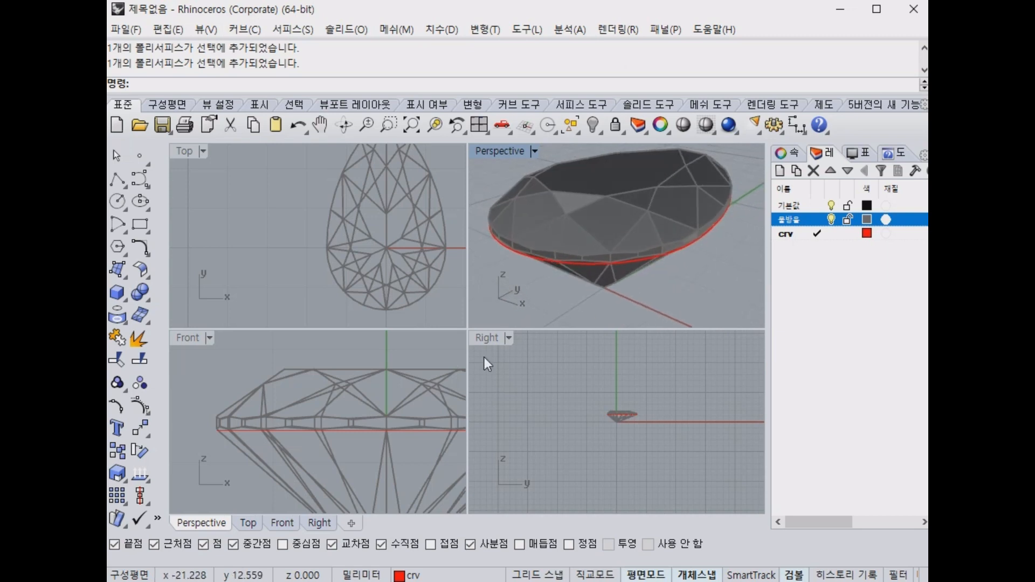
scroll(280, 426, "up", 3)
scroll(313, 419, "down", 2)
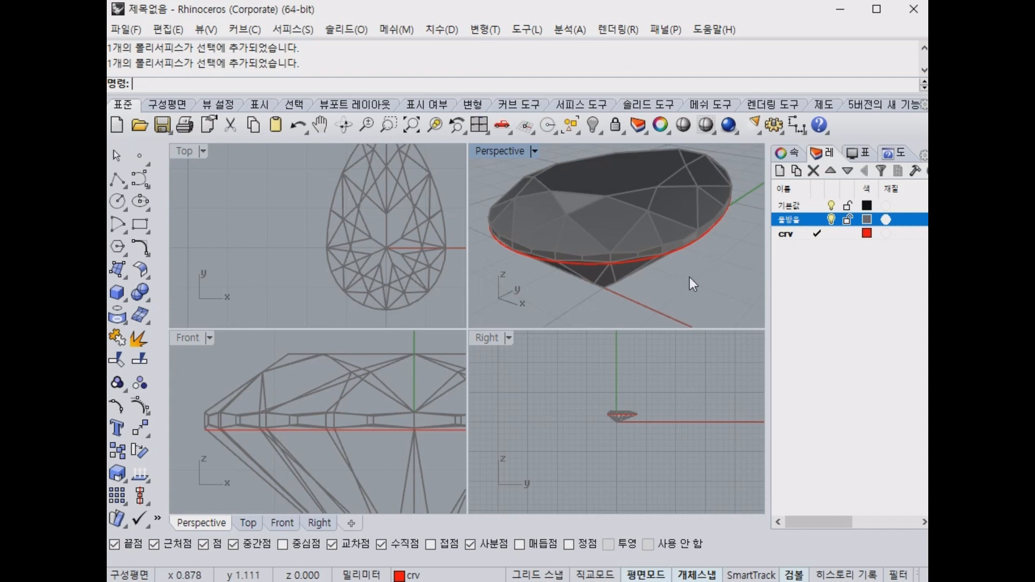
scroll(426, 399, "down", 5)
scroll(351, 409, "up", 3)
scroll(370, 405, "down", 2)
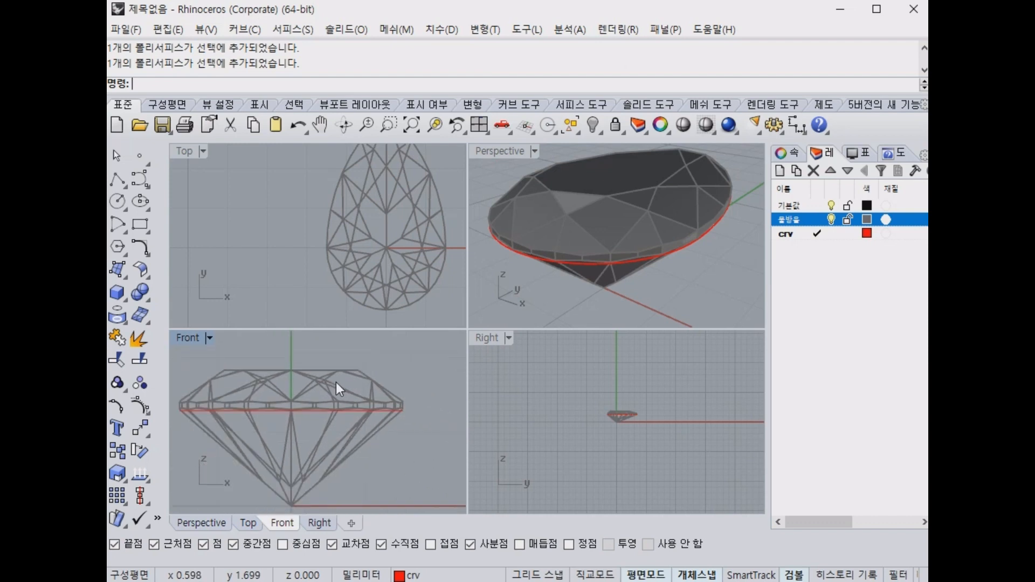
scroll(335, 383, "down", 2)
mouse_move(312, 368)
left_mouse_down()
mouse_move(357, 368)
mouse_move(387, 389)
mouse_move(375, 424)
mouse_move(351, 442)
left_mouse_up()
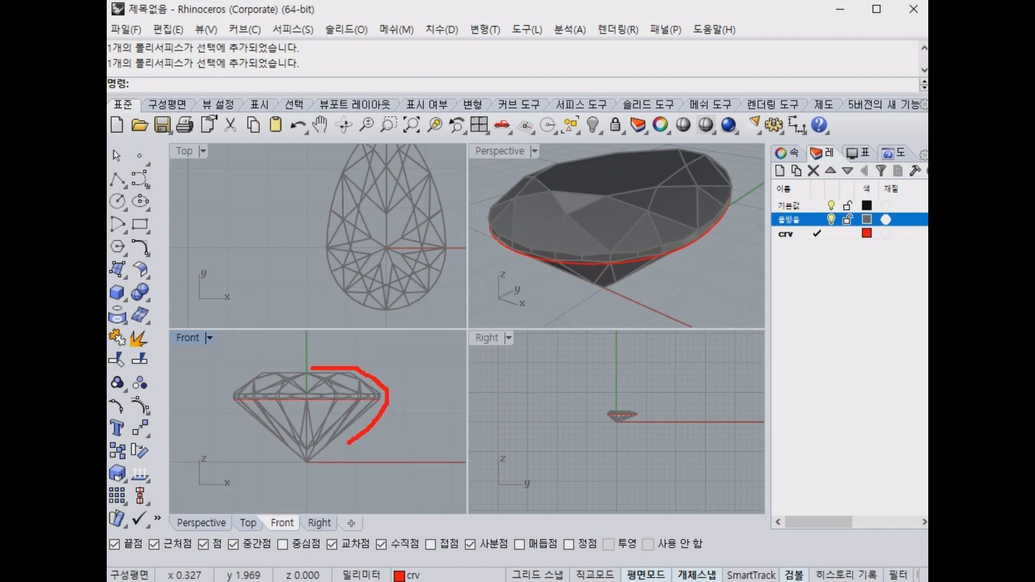
key("Escape")
Check the outline curve against the girdle's lower edge in the Front view and up close in the Perspective view.
left_click(118, 180)
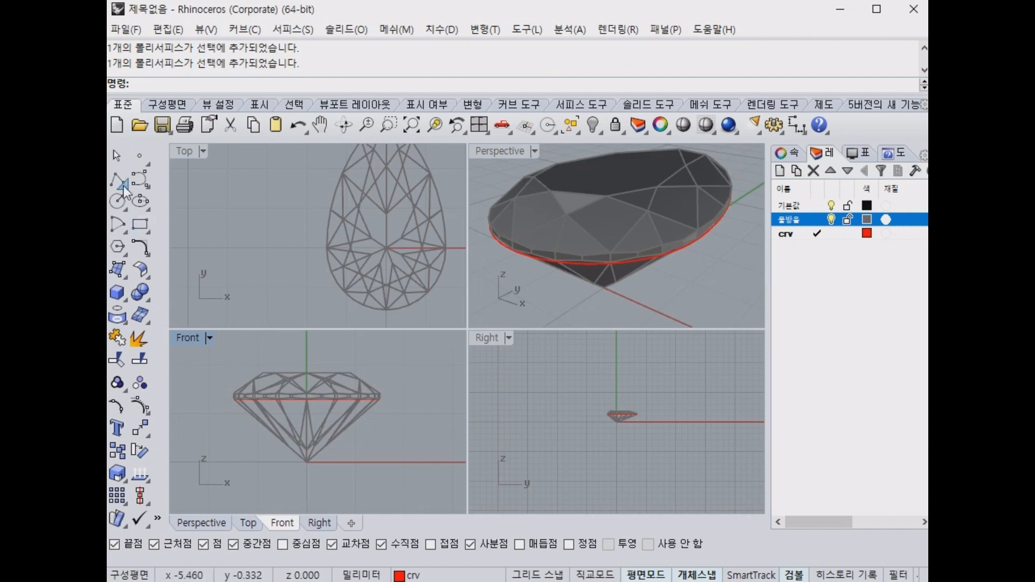
left_click(374, 396)
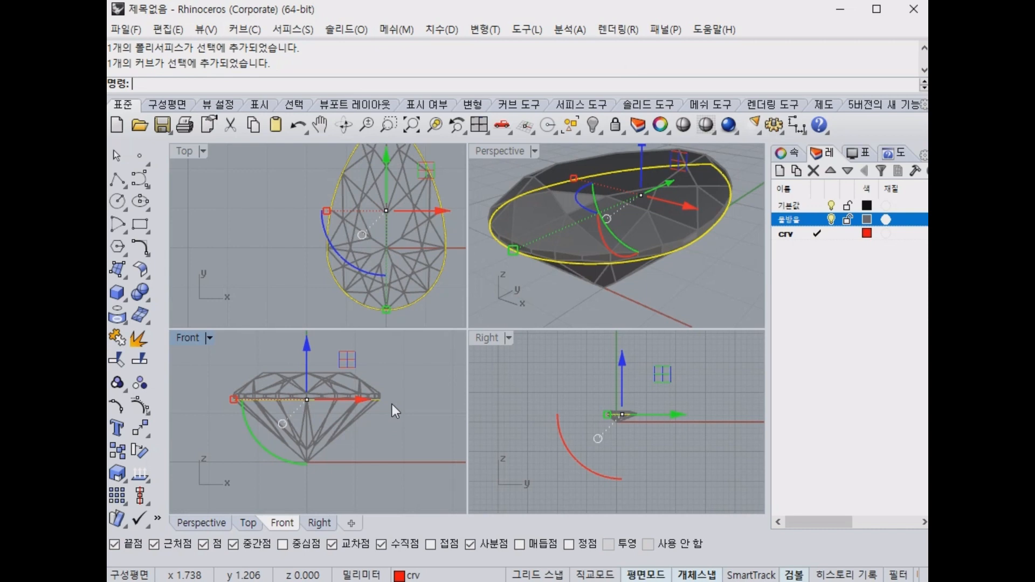
left_click(418, 395)
scroll(334, 406, "up", 4)
scroll(639, 238, "up", 6)
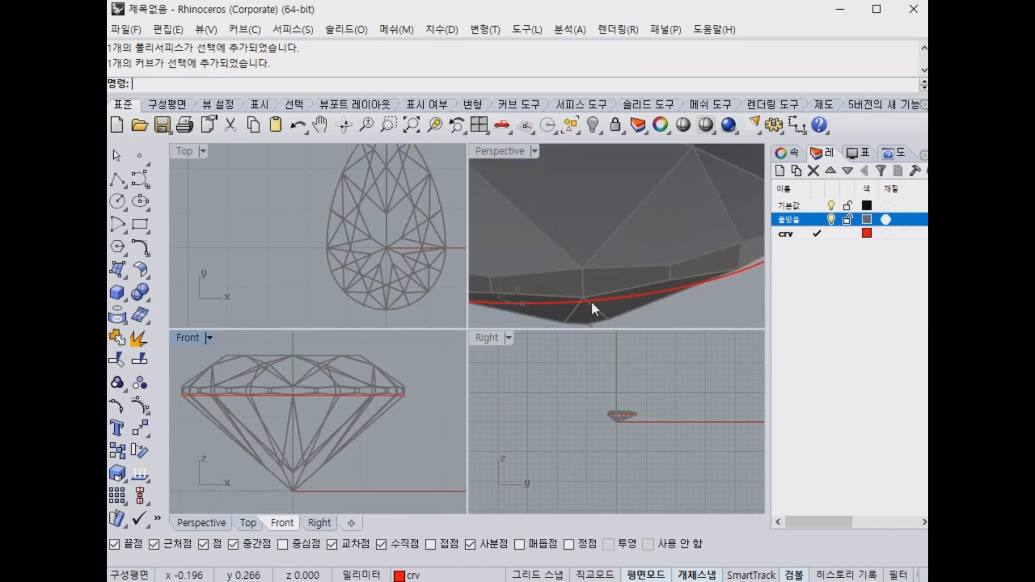
left_click(611, 296)
left_click(634, 297)
left_click(712, 336)
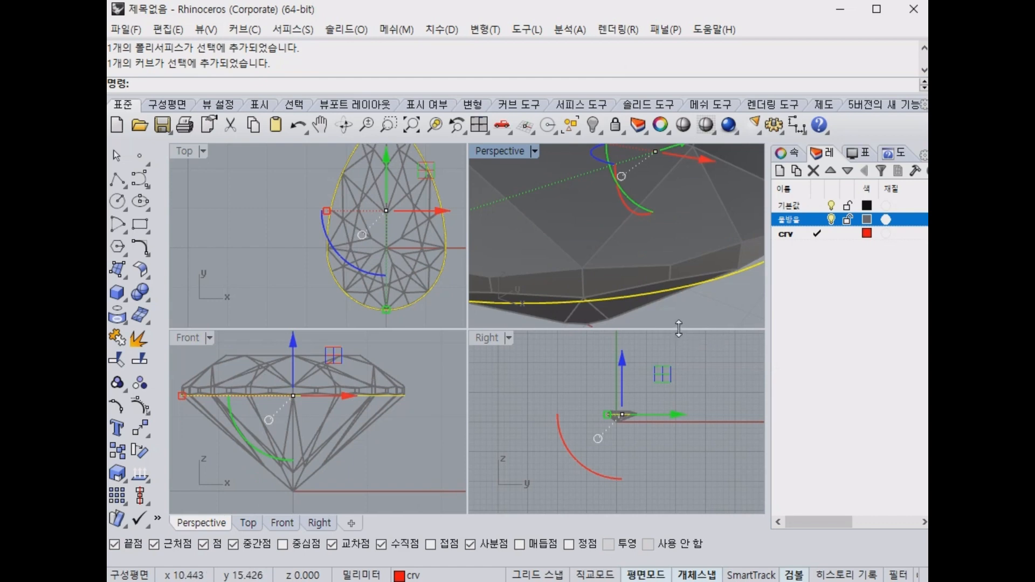
left_click(416, 407)
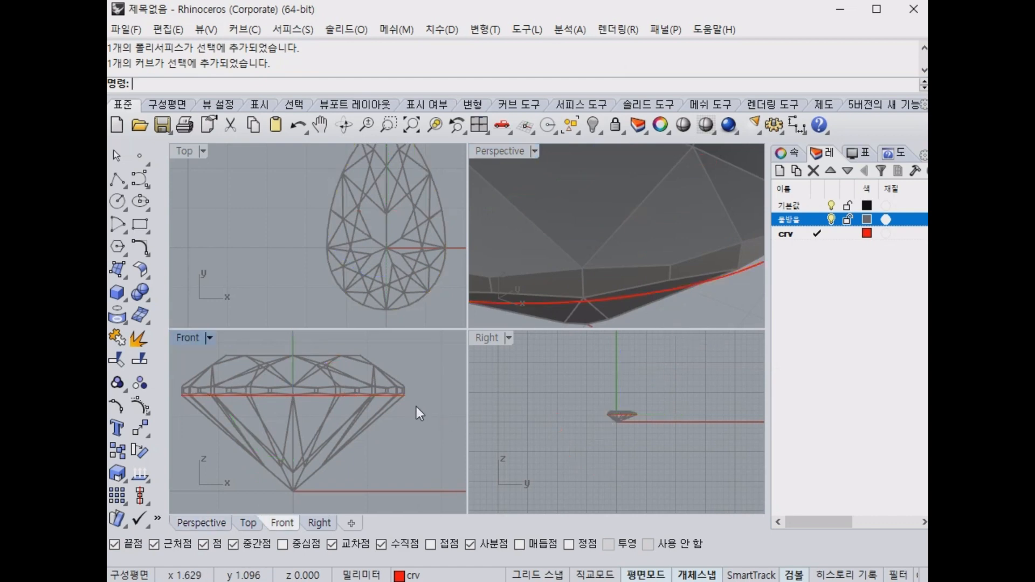
Start a polyline in the Front view just above the gem's table near the centre axis, with a horizontal first segment about 0.77 mm long.
left_click(138, 200)
left_click(166, 187)
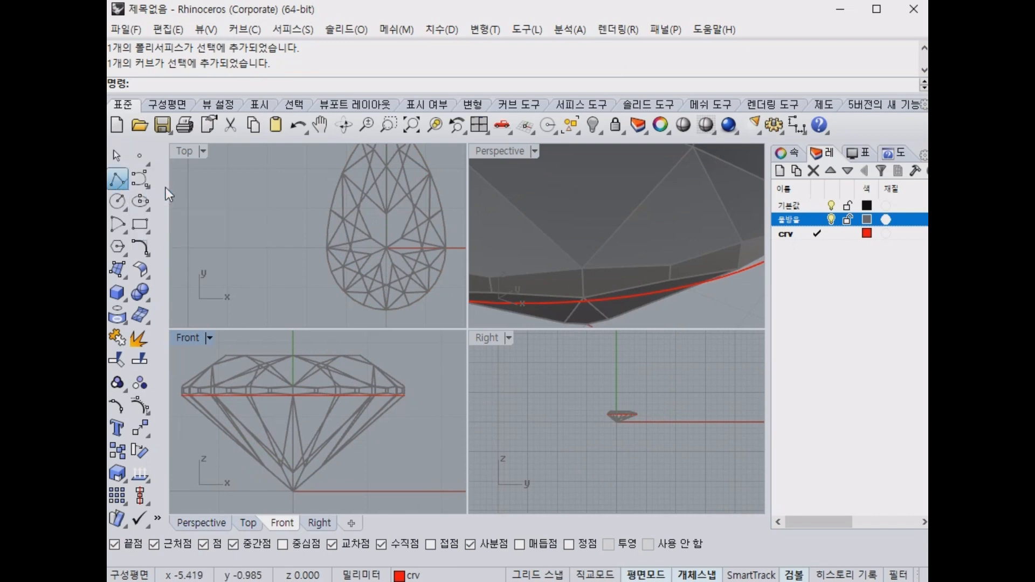
scroll(358, 356, "up", 3)
scroll(286, 360, "up", 3)
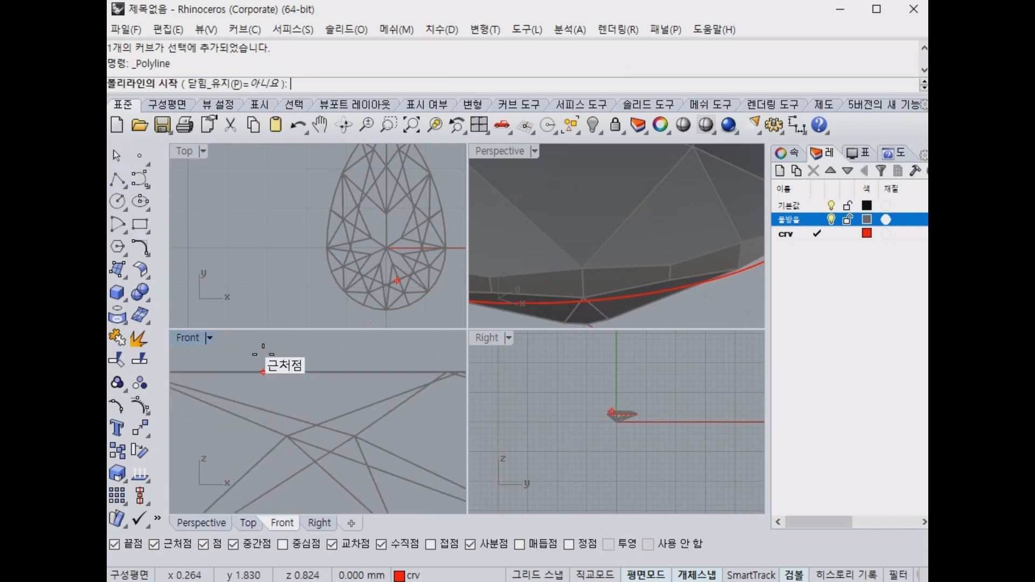
scroll(263, 352, "up", 2)
scroll(263, 352, "down", 4)
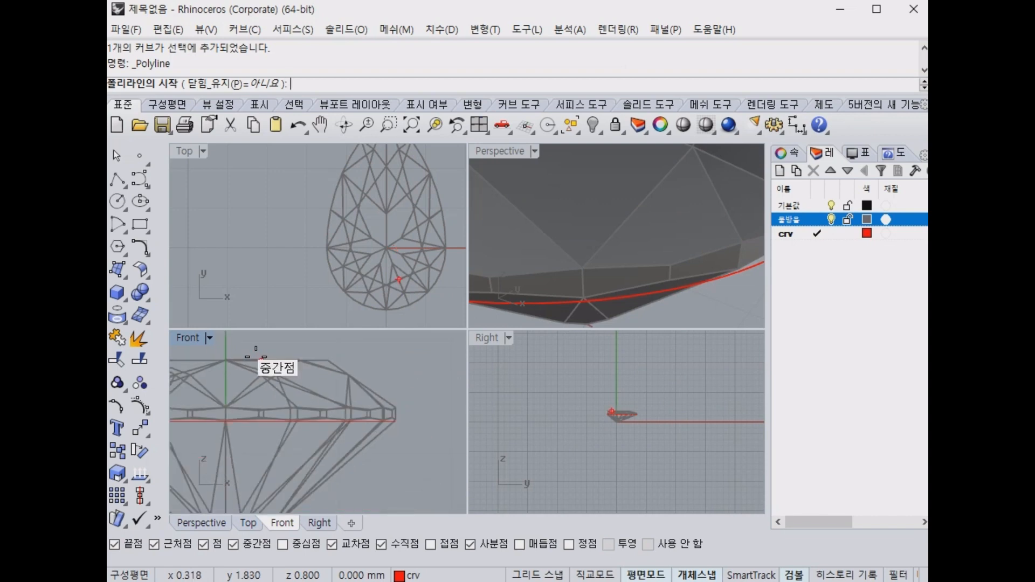
scroll(303, 356, "up", 6)
key("ctrl+2")
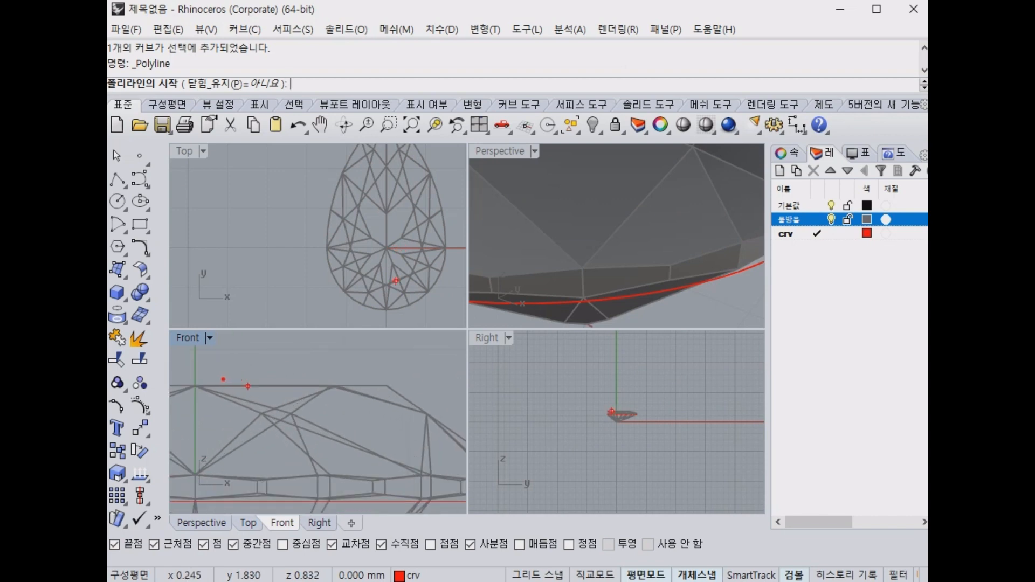
mouse_move(222, 379)
left_mouse_down()
mouse_move(391, 372)
mouse_move(519, 459)
mouse_move(524, 495)
left_mouse_up()
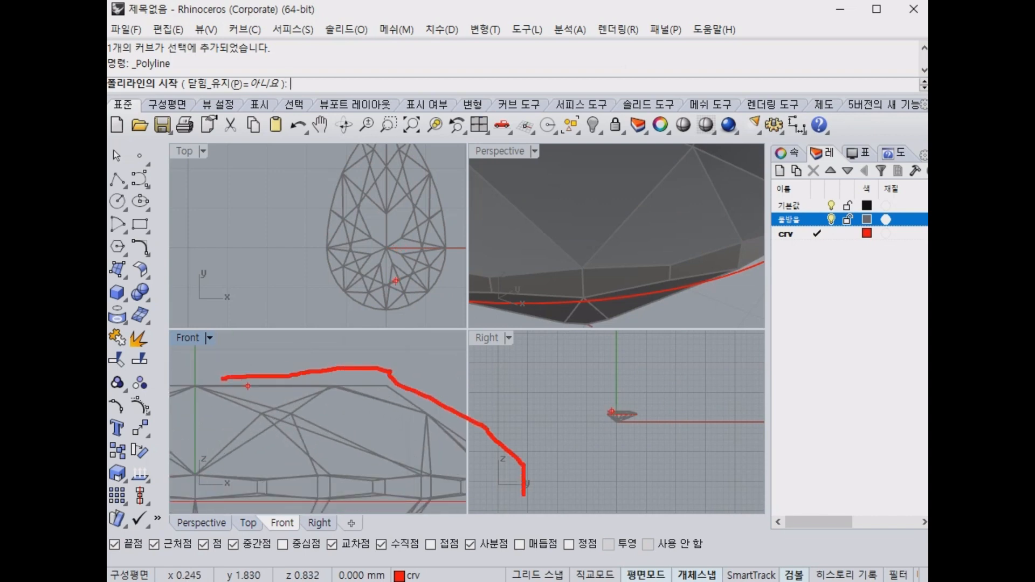
key("Escape")
scroll(332, 380, "down", 10)
right_click_drag(338, 379, 318, 373)
scroll(291, 374, "up", 7)
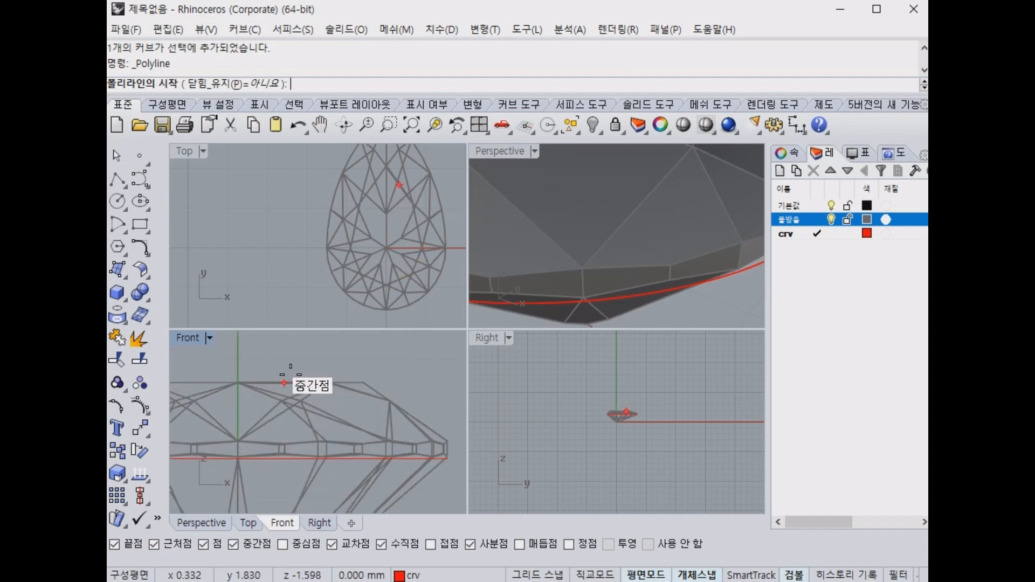
scroll(284, 372, "up", 8)
scroll(246, 382, "up", 1)
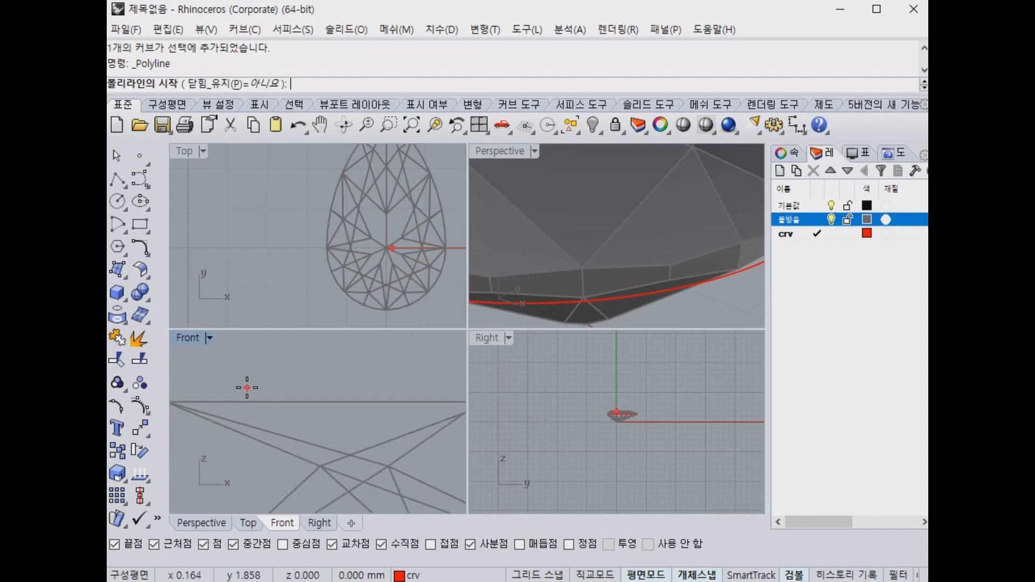
left_click(247, 387)
scroll(351, 383, "up", 3)
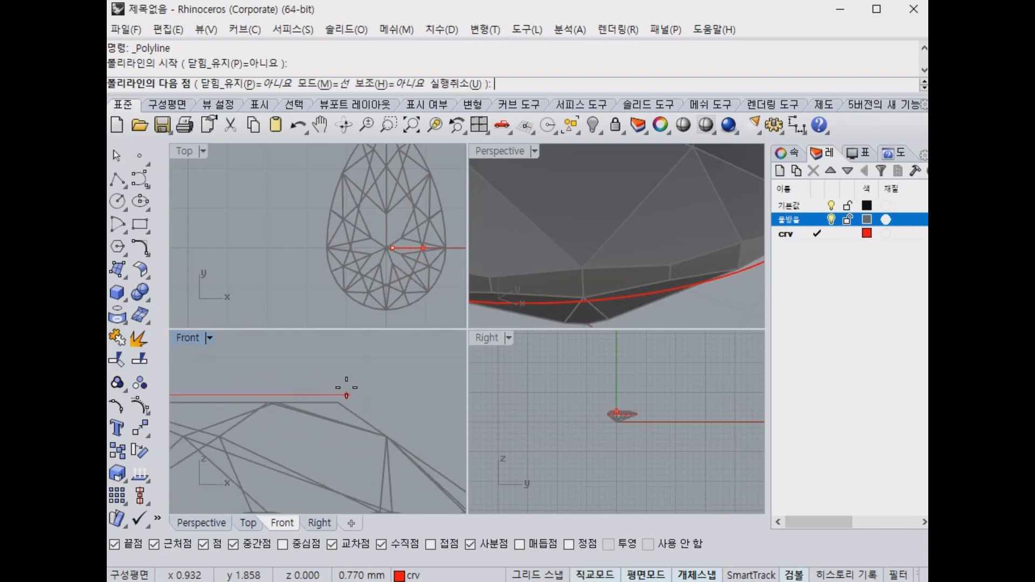
left_click(345, 395)
Continue the polyline down the crown slope to just outside the girdle's upper corner, and vertically down past the girdle's lower edge.
right_click_drag(435, 426, 270, 381)
scroll(331, 465, "up", 5)
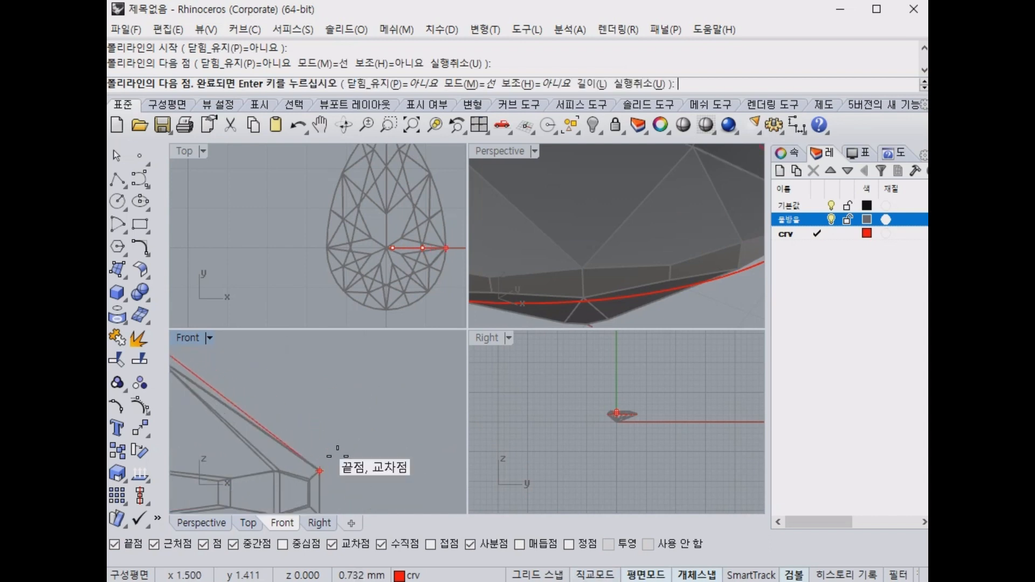
left_click(331, 466)
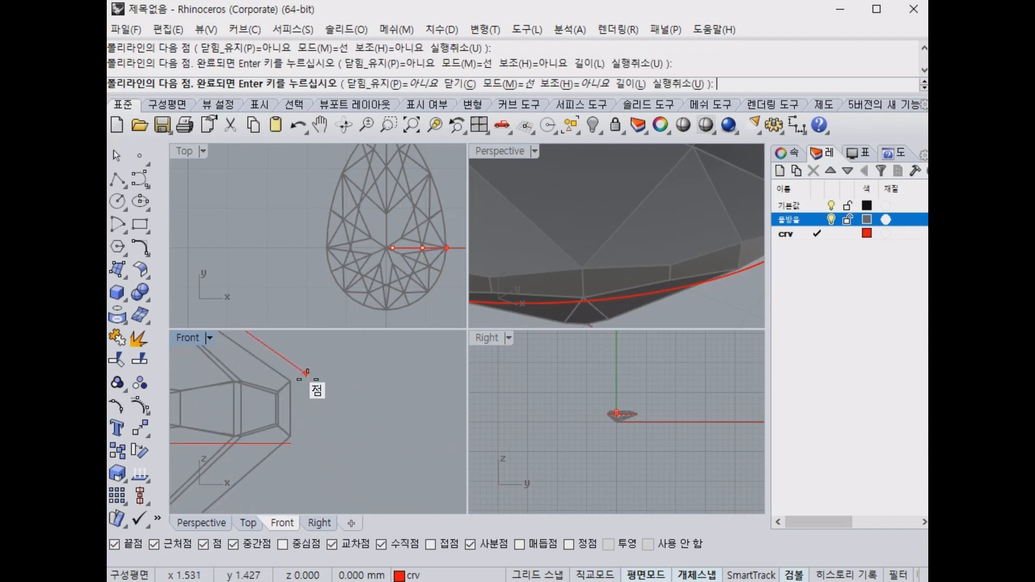
right_click_drag(331, 465, 315, 385)
left_click(307, 455)
Continue the polyline about 1.06 mm diagonally down along the outside of the pavilion, undoing the misplaced point.
right_click_drag(307, 456, 375, 367)
scroll(370, 372, "down", 3)
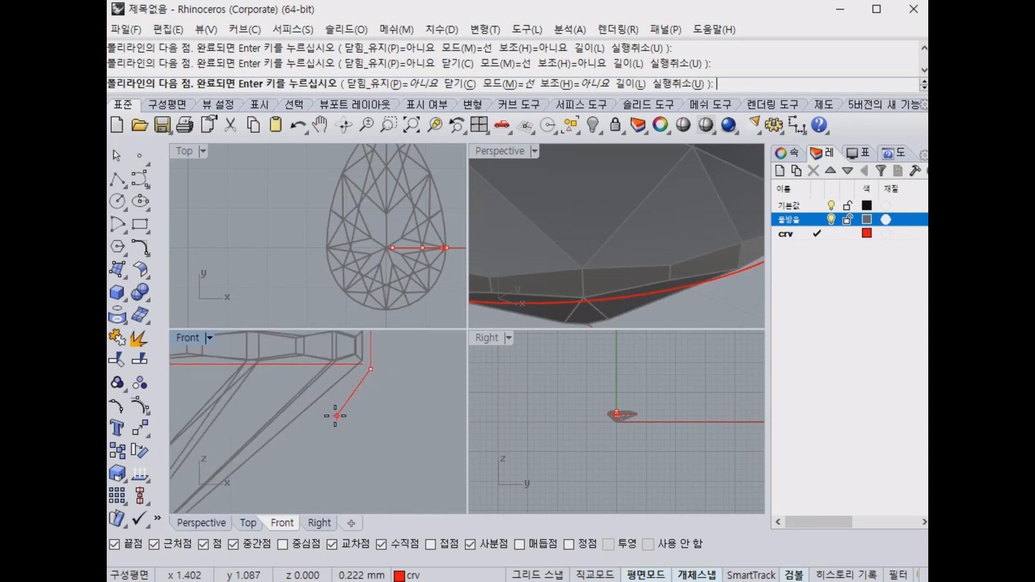
right_click_drag(277, 493, 393, 370)
scroll(302, 431, "up", 3)
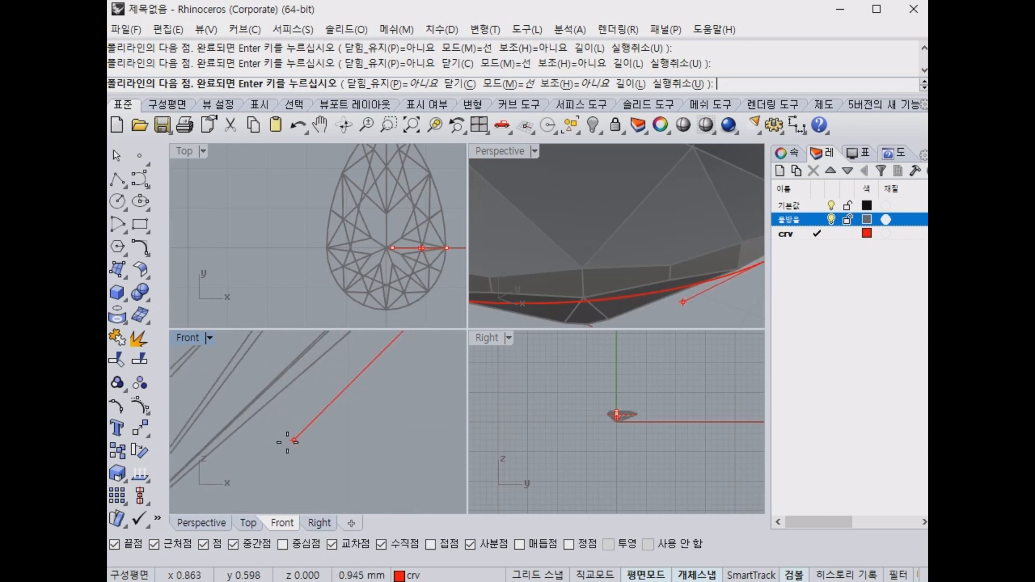
left_click(212, 444)
key("ctrl+z")
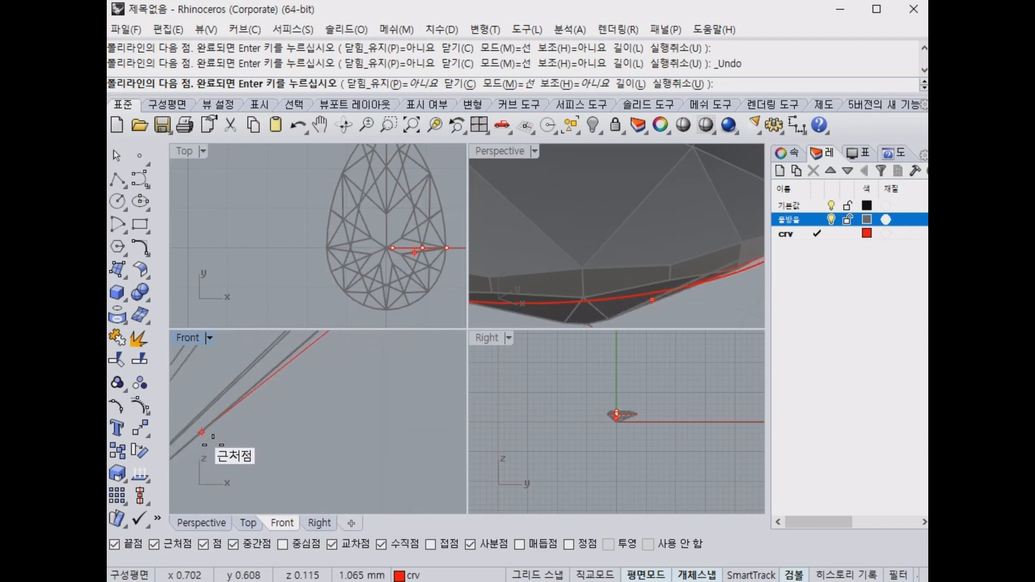
scroll(213, 444, "up", 2)
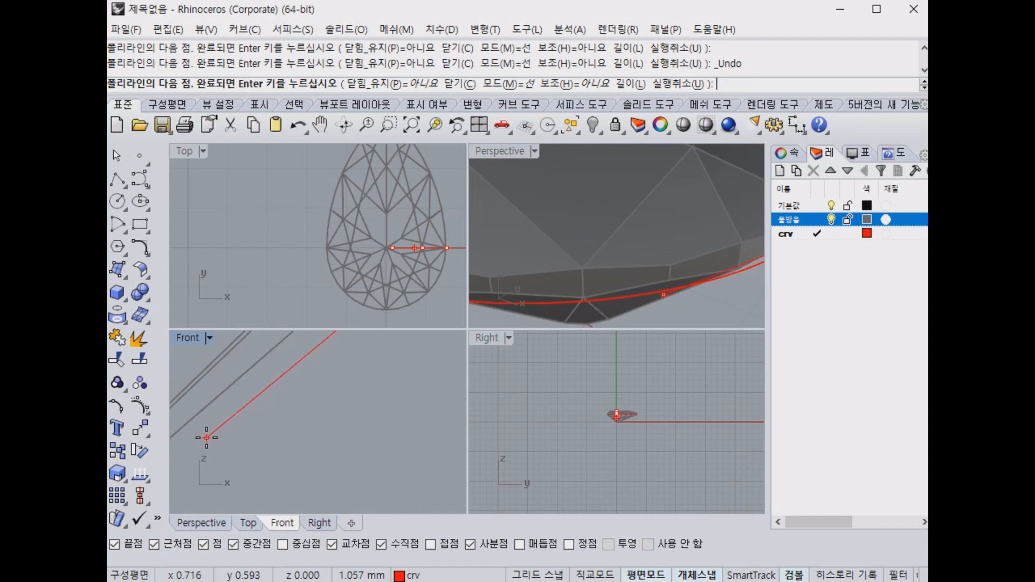
left_click(208, 437)
Add a vertical final segment from the pavilion point down to well below the gem's tip and finish the polyline.
scroll(232, 437, "down", 5)
scroll(257, 421, "down", 1)
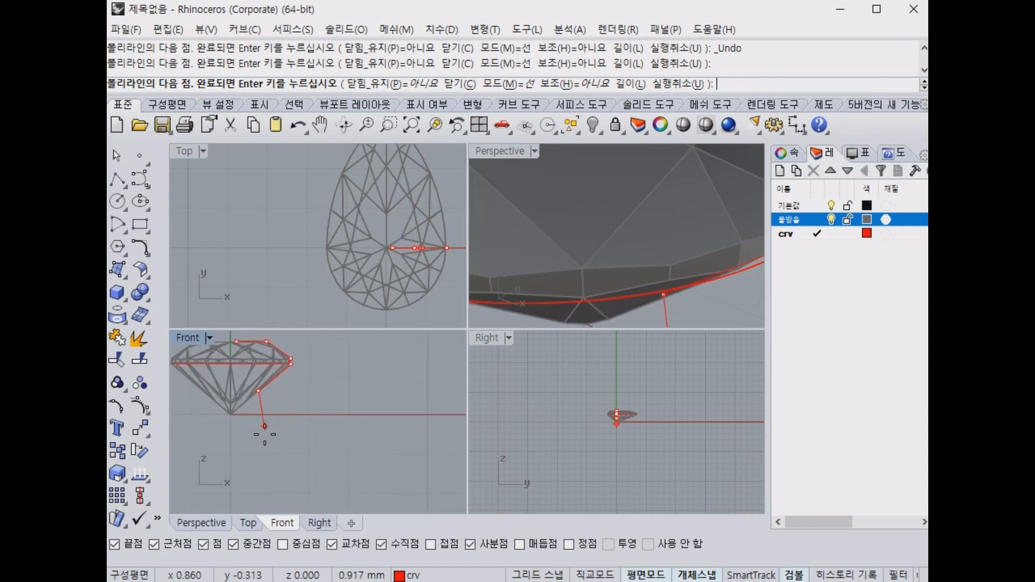
left_click(260, 464)
key("Return")
Examine the profile polyline's clearance from the gem in the Perspective and Front views, leaving it unselected.
left_click(283, 373)
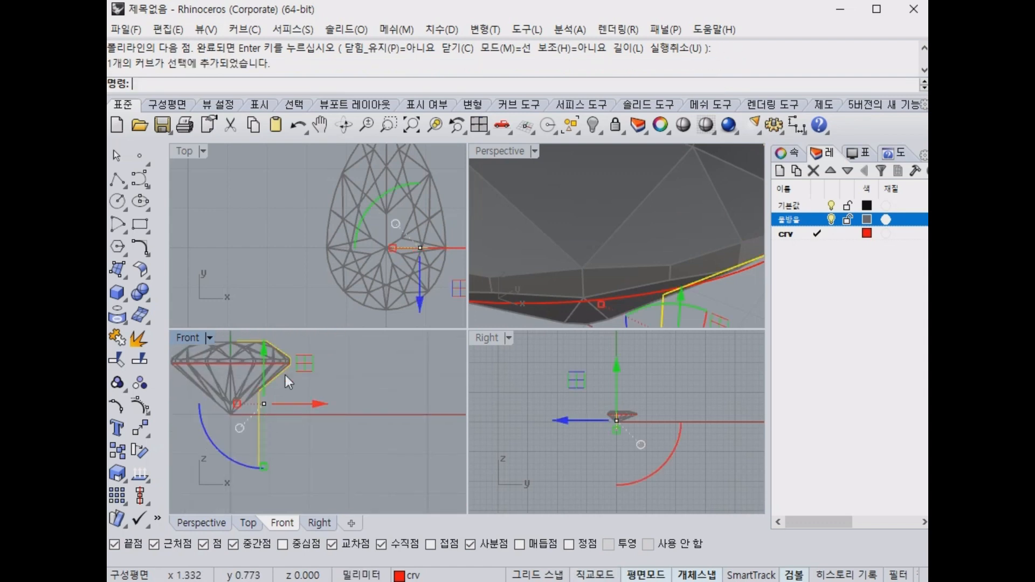
right_click_drag(286, 374, 311, 404)
left_click(445, 312)
scroll(590, 281, "down", 8)
scroll(591, 280, "down", 2)
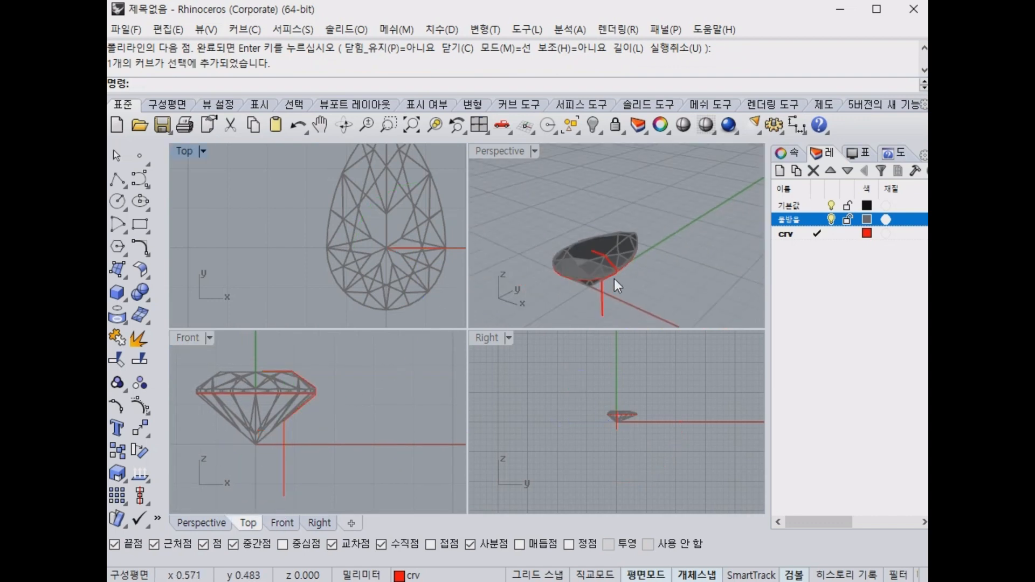
right_click_drag(614, 279, 596, 313)
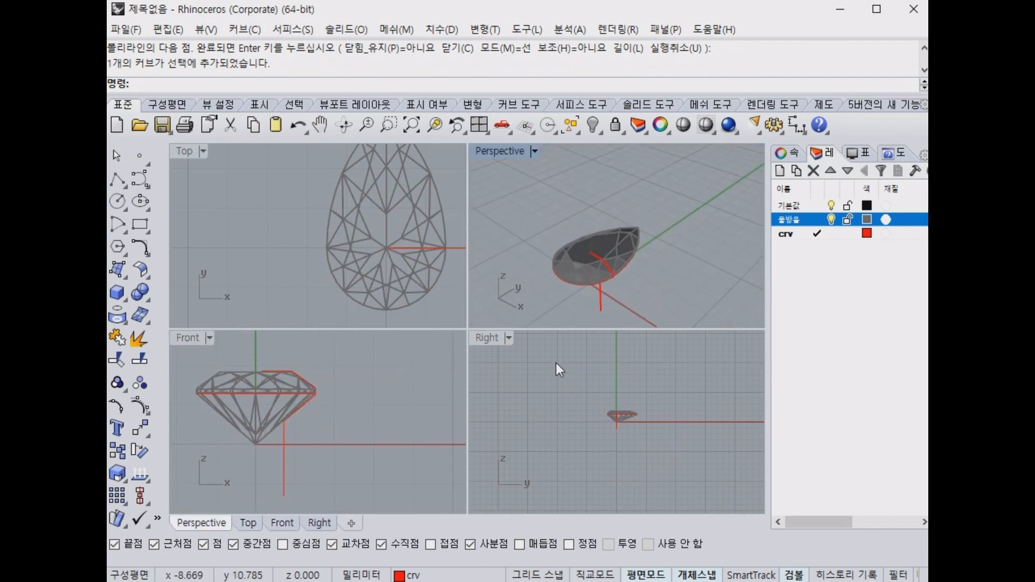
scroll(607, 276, "up", 6)
right_click_drag(516, 290, 633, 225)
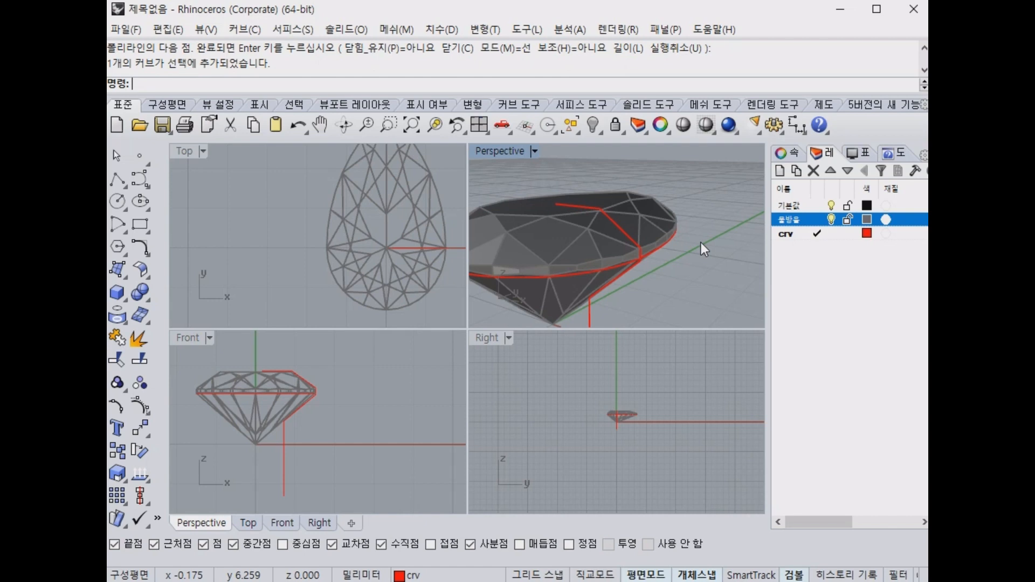
scroll(309, 397, "up", 14)
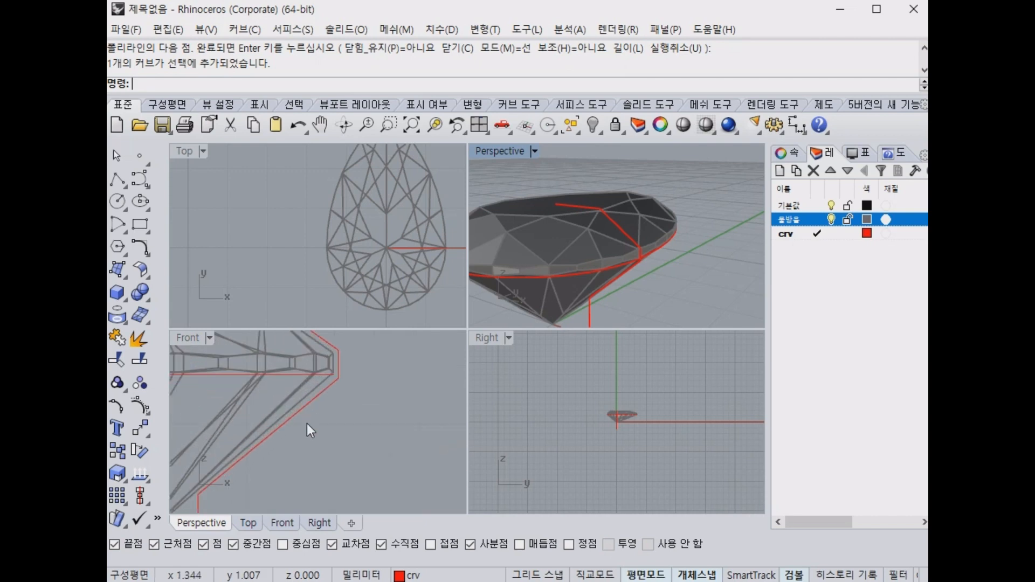
Examine the profile polyline's clearance around the gem's crown, girdle and pavilion in the maximized Front view.
right_click_drag(306, 423, 419, 464)
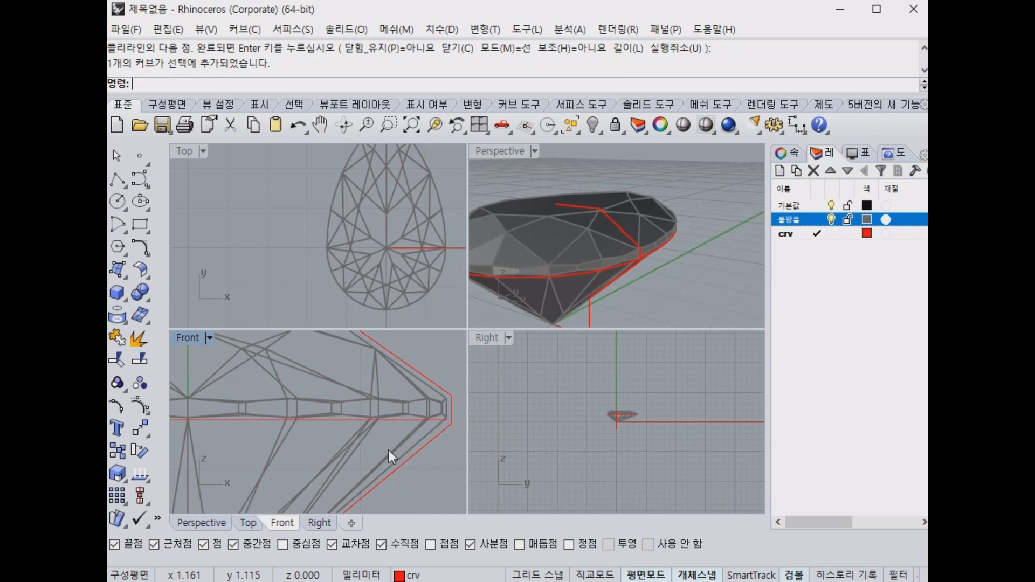
double_click(187, 338)
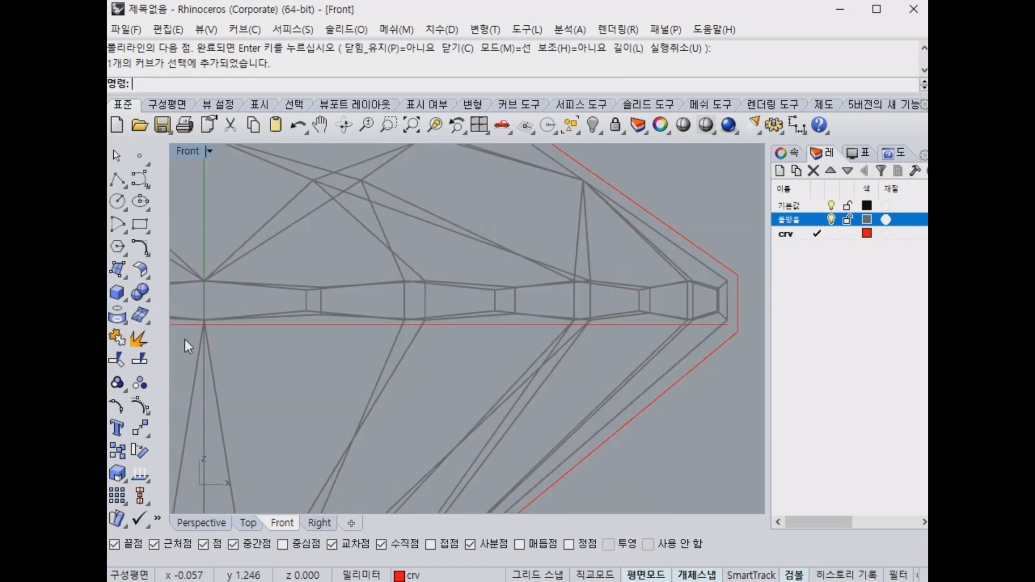
scroll(490, 289, "down", 3)
right_click_drag(491, 289, 500, 290)
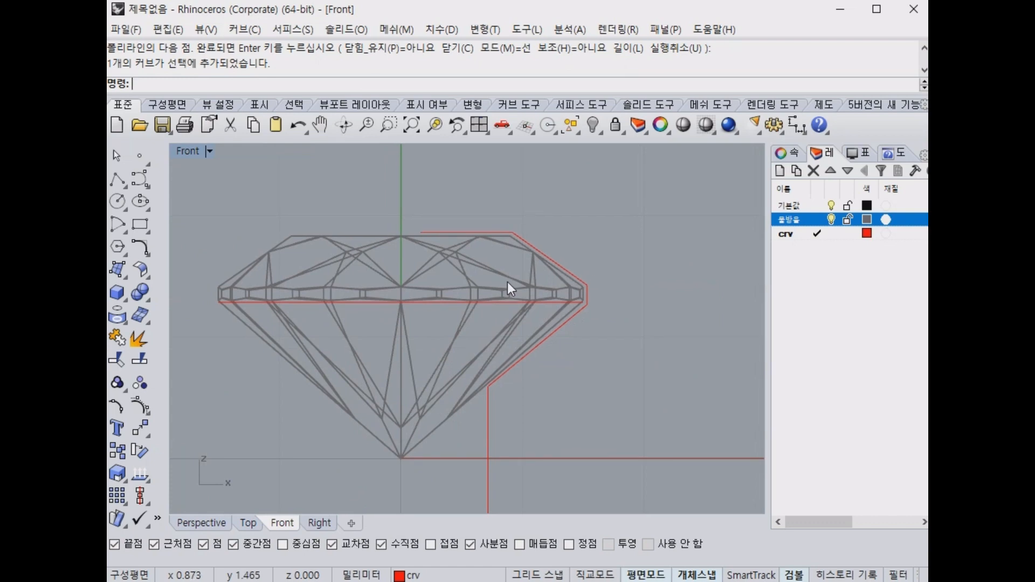
mouse_move(499, 268)
left_mouse_down()
mouse_move(455, 273)
mouse_move(500, 185)
mouse_move(676, 363)
mouse_move(580, 420)
mouse_move(541, 561)
mouse_move(448, 409)
left_mouse_up()
mouse_move(412, 230)
left_mouse_down()
mouse_move(542, 229)
mouse_move(608, 285)
mouse_move(602, 329)
mouse_move(512, 377)
mouse_move(488, 572)
left_mouse_up()
key("Escape")
scroll(487, 237, "up", 5)
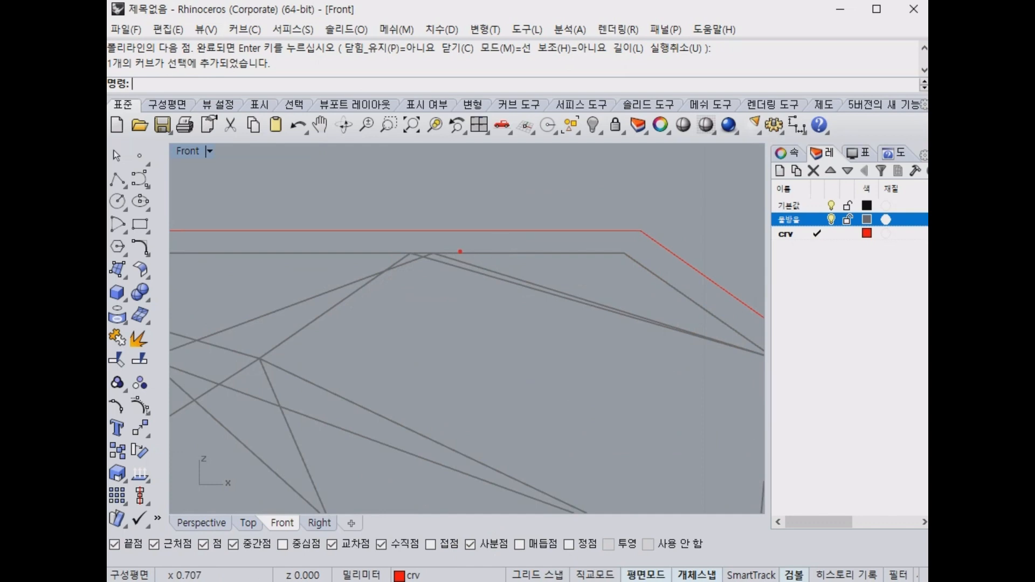
mouse_move(456, 256)
left_mouse_down()
mouse_move(446, 233)
mouse_move(439, 259)
mouse_move(497, 234)
mouse_move(598, 285)
mouse_move(595, 330)
mouse_move(473, 414)
mouse_move(473, 543)
left_mouse_up()
key("Escape")
scroll(468, 242, "down", 5)
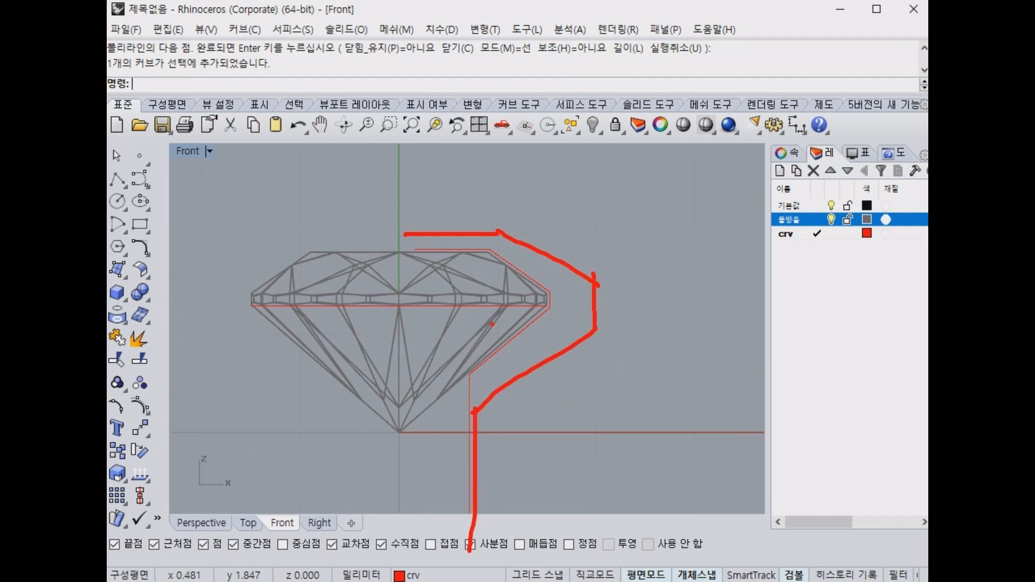
key("Escape")
scroll(490, 360, "up", 5)
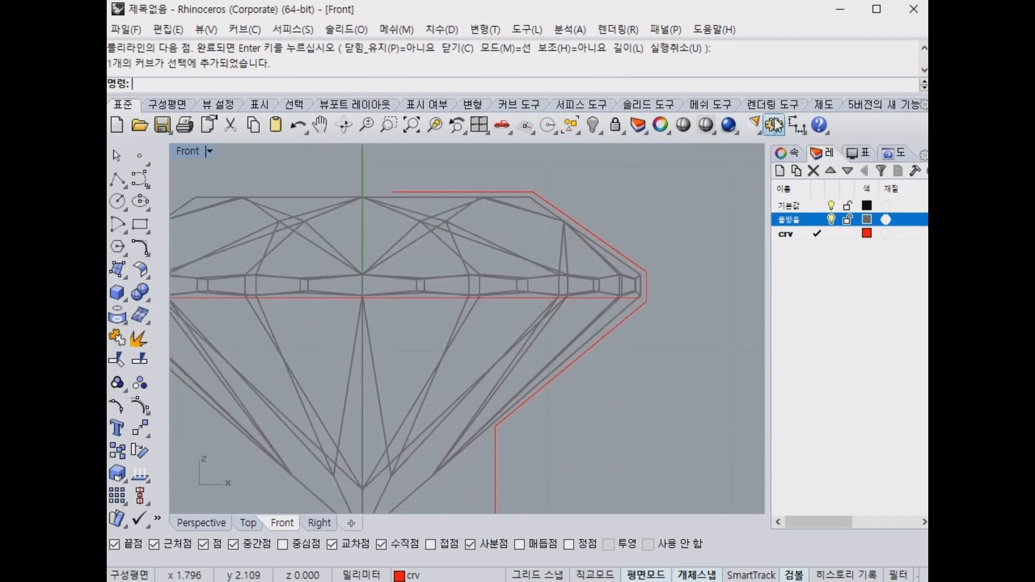
Dimension the vertical gap between the gem's table and the profile polyline's upper segment, and delete the dimension once read.
left_click(797, 125)
scroll(420, 173, "up", 4)
left_click(376, 217)
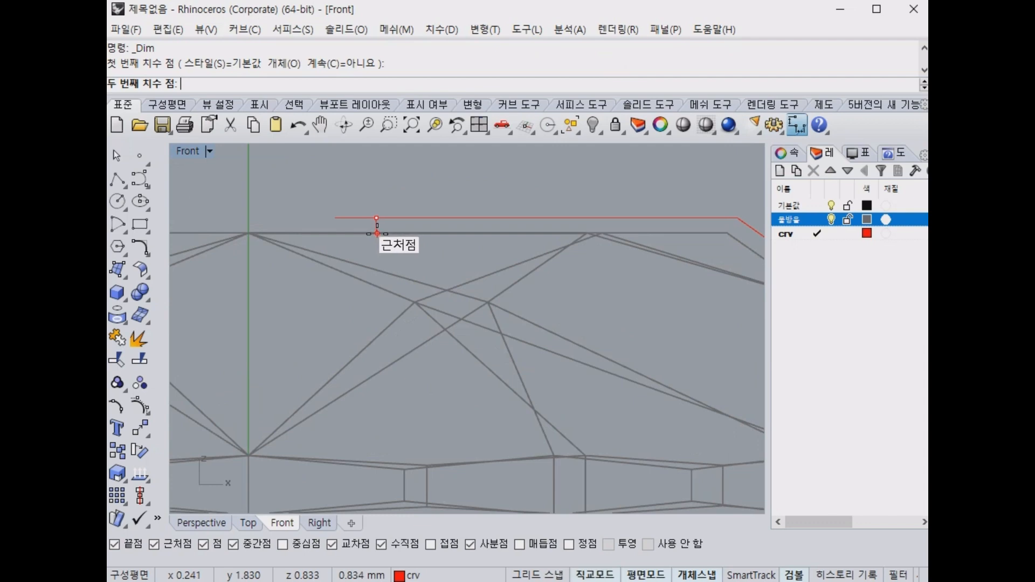
left_click(376, 234)
scroll(379, 232, "down", 5)
scroll(575, 226, "down", 5)
right_click_drag(606, 236, 571, 262)
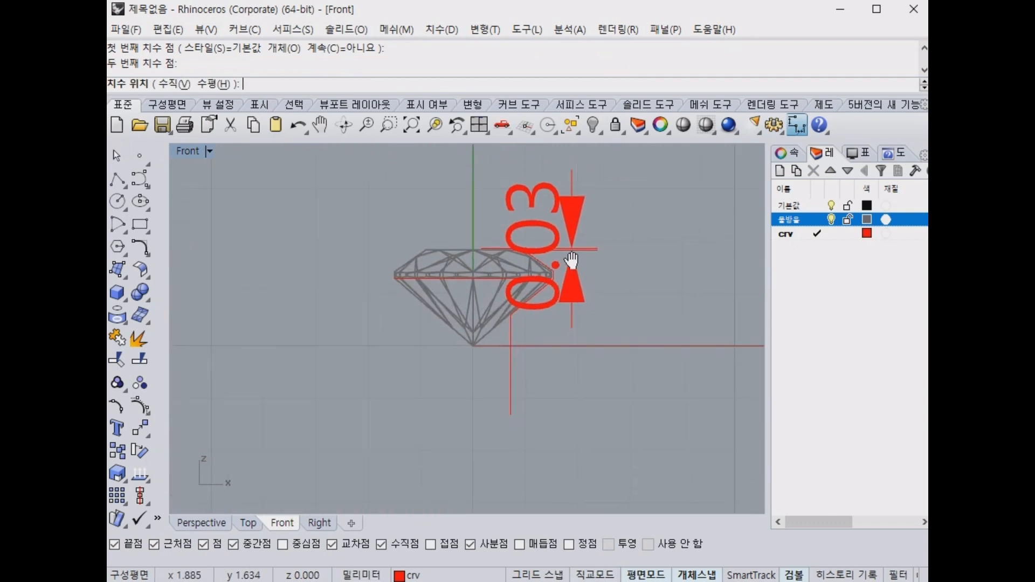
left_click(636, 248)
scroll(532, 248, "up", 10)
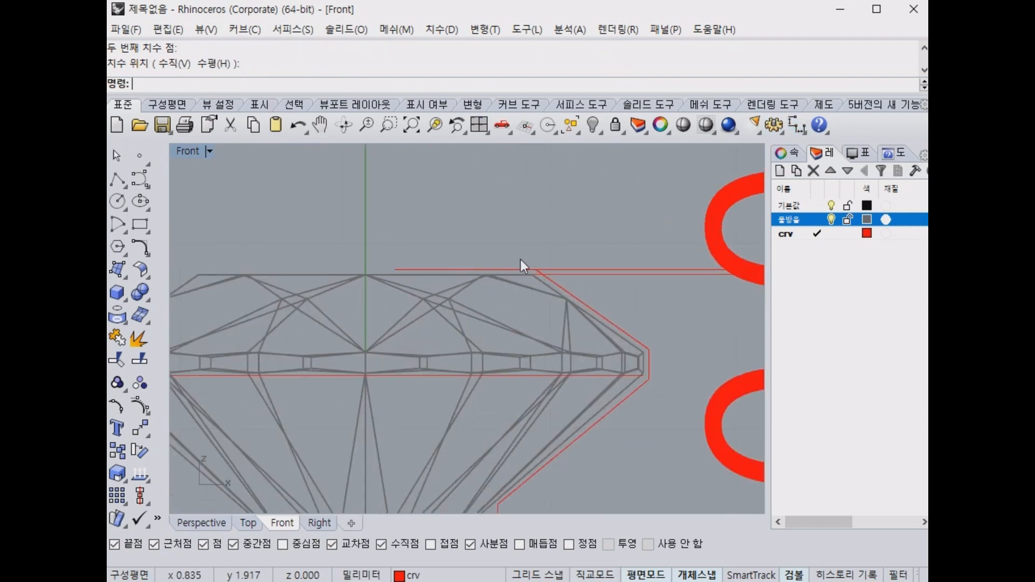
right_click_drag(610, 230, 495, 247)
scroll(501, 248, "down", 5)
left_click(613, 225)
key("Delete")
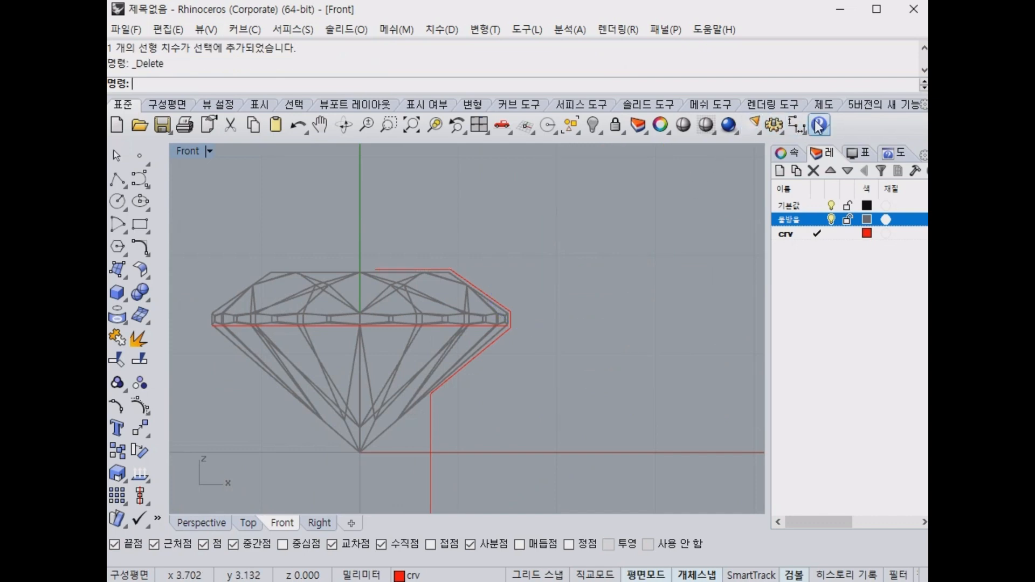
Dimension a height of about 0.17 mm from the gem's table to a point above the profile polyline, and delete that dimension.
key("Return")
scroll(450, 232, "up", 3)
left_click(368, 284)
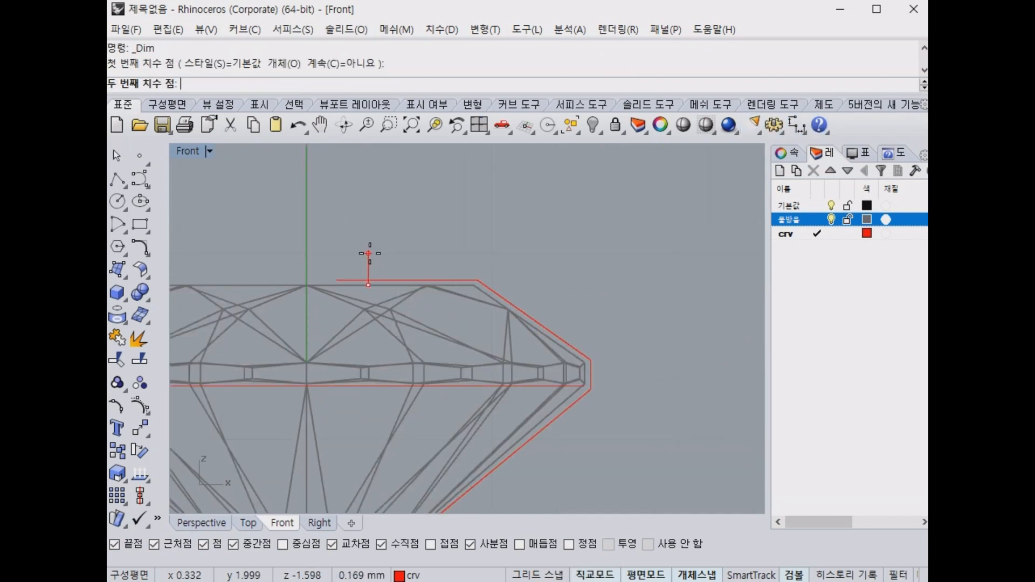
left_click(367, 254)
scroll(593, 269, "down", 5)
left_click(642, 275)
left_click(641, 269)
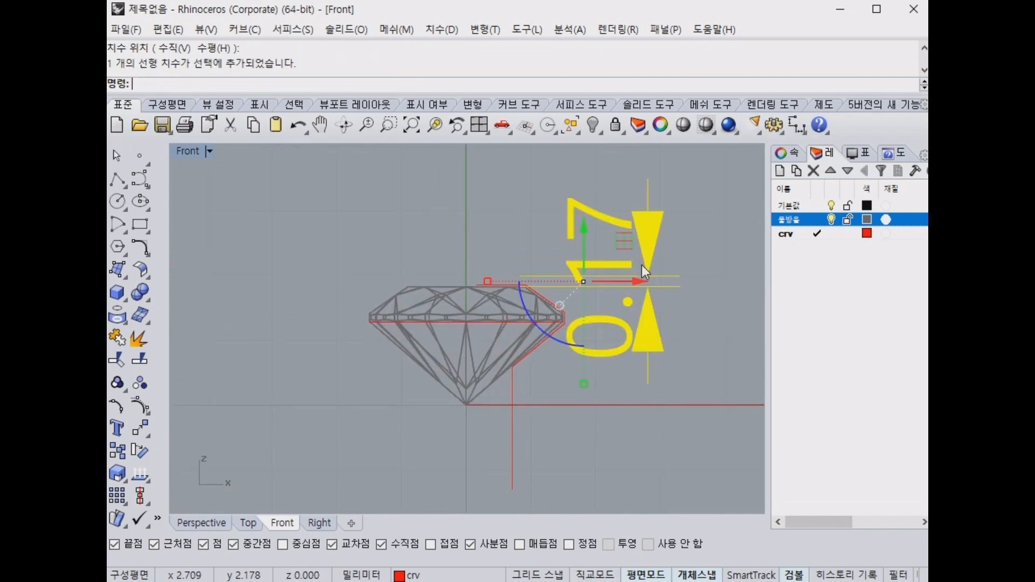
scroll(529, 280, "up", 6)
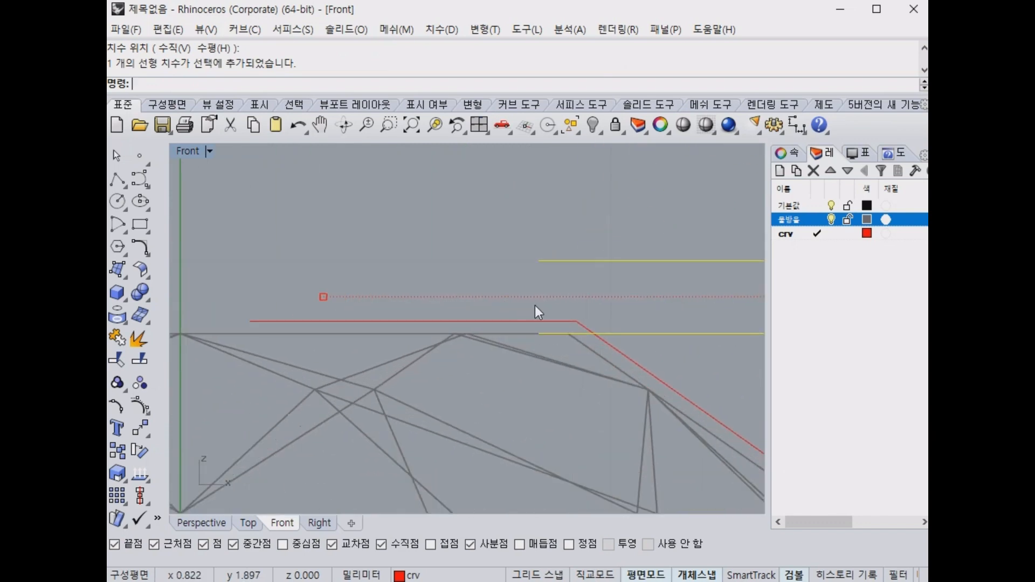
key("Delete")
scroll(565, 320, "down", 6)
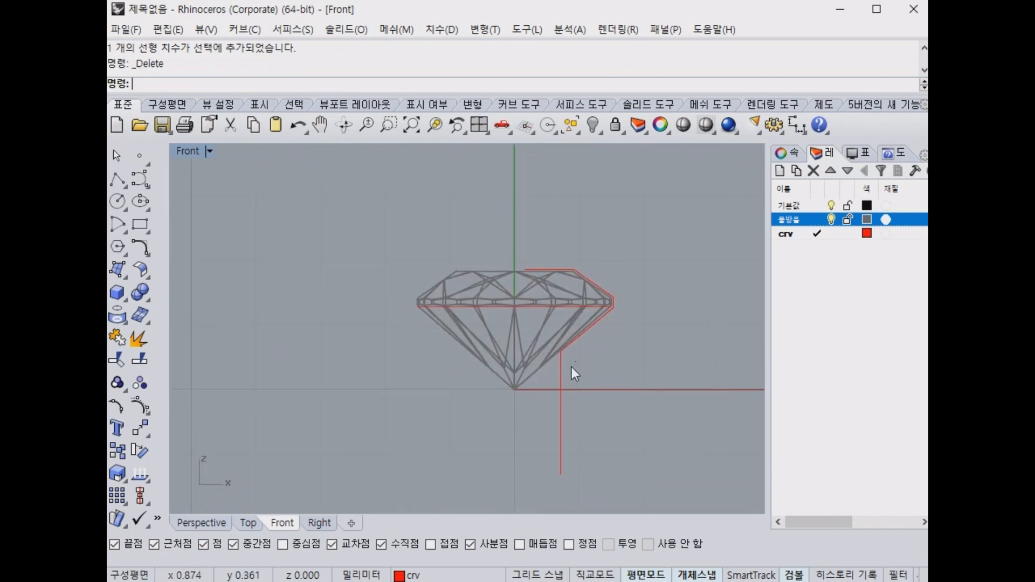
left_click(571, 367)
left_click(668, 352)
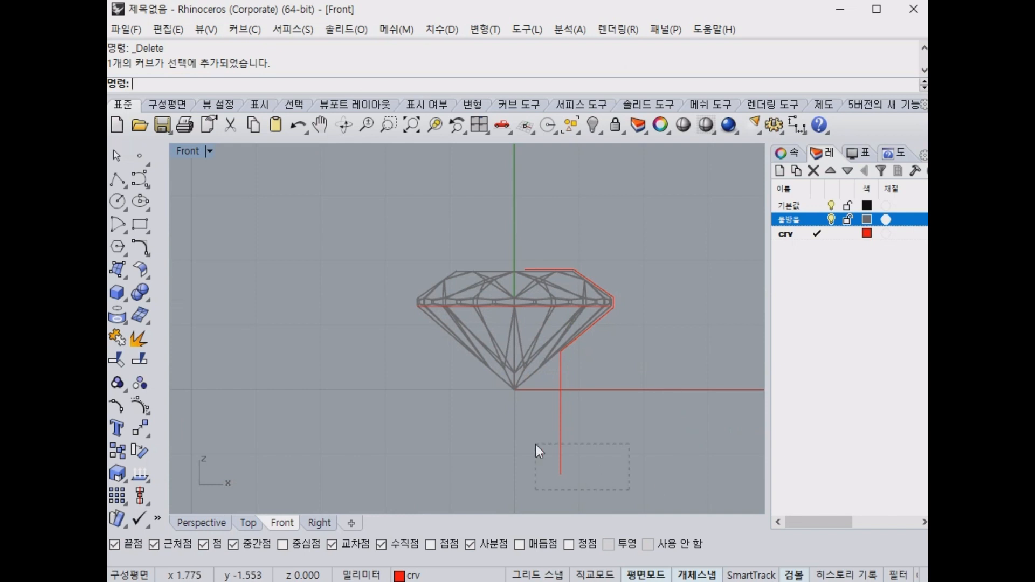
left_click_drag(536, 445, 535, 445)
key("Escape")
Restore the four-view layout and keep the surface creation tools open over the Top view.
double_click(186, 150)
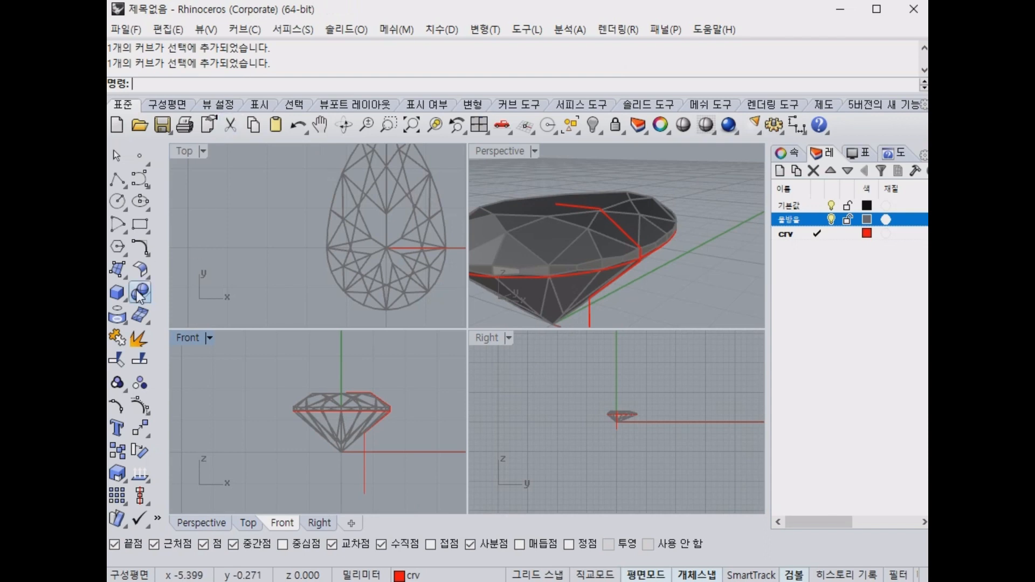
left_click(121, 272)
left_click_drag(186, 264, 219, 197)
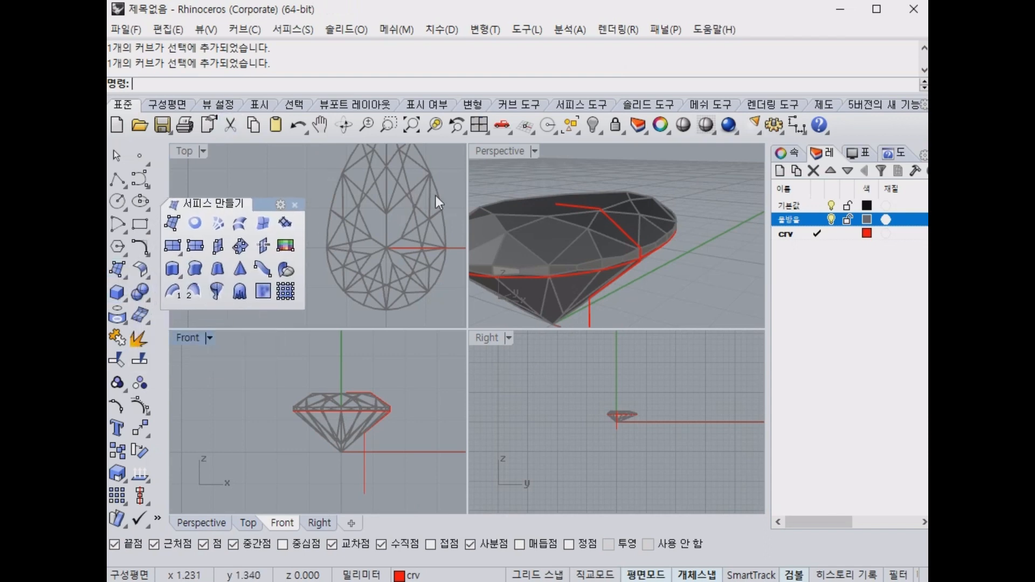
right_click_drag(436, 195, 440, 206)
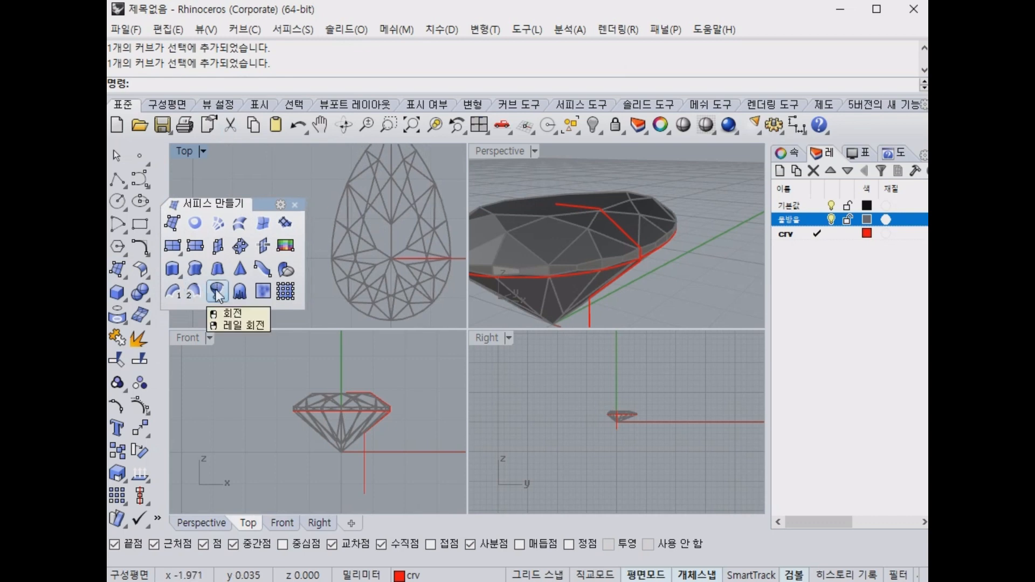
left_click_drag(260, 202, 270, 151)
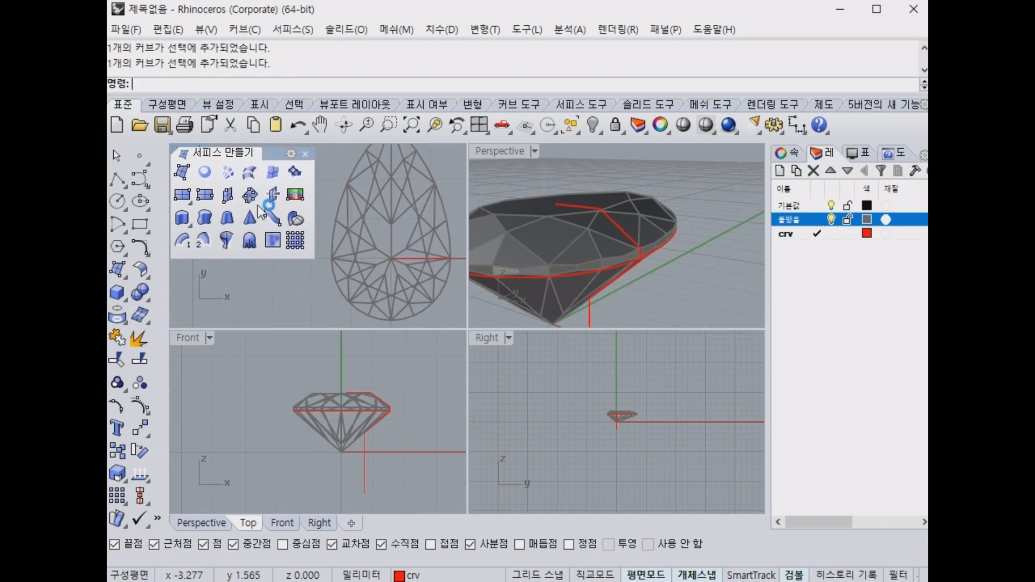
Start a Rail Revolve with the side polyline as the profile curve and the pear-shaped girdle outline as the rail.
right_click(230, 246)
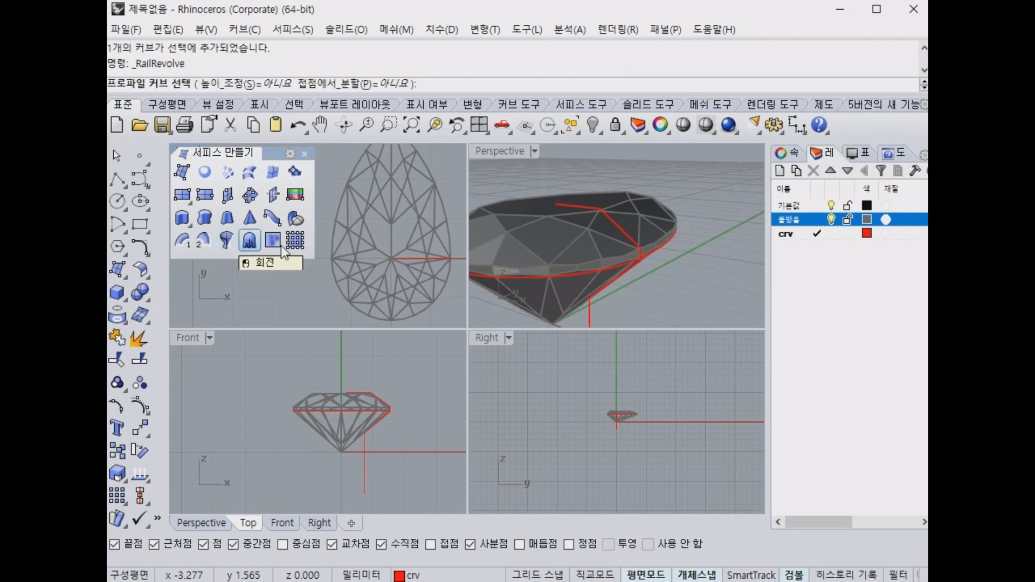
right_click_drag(677, 302, 620, 283, "shift")
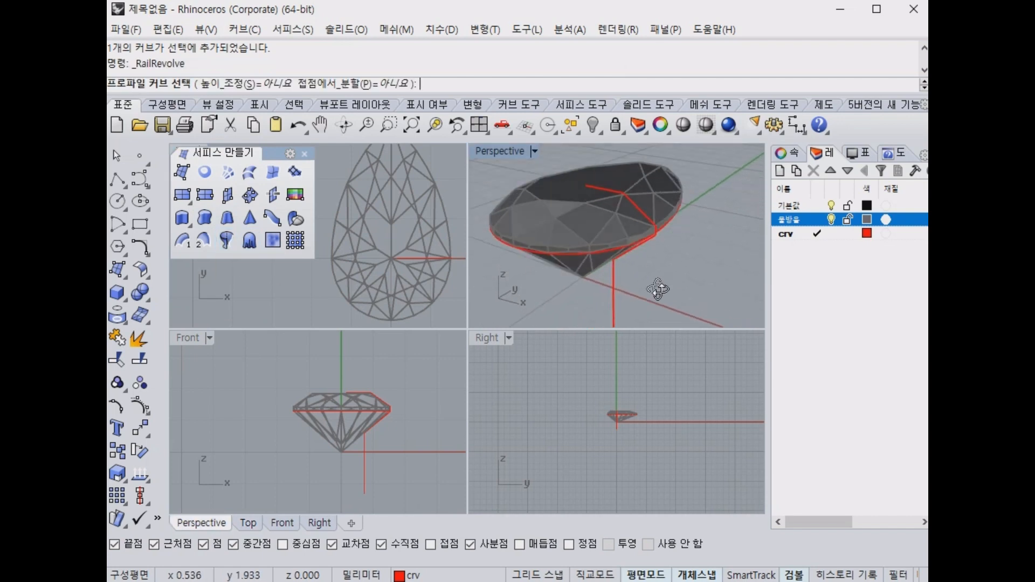
left_click(613, 285)
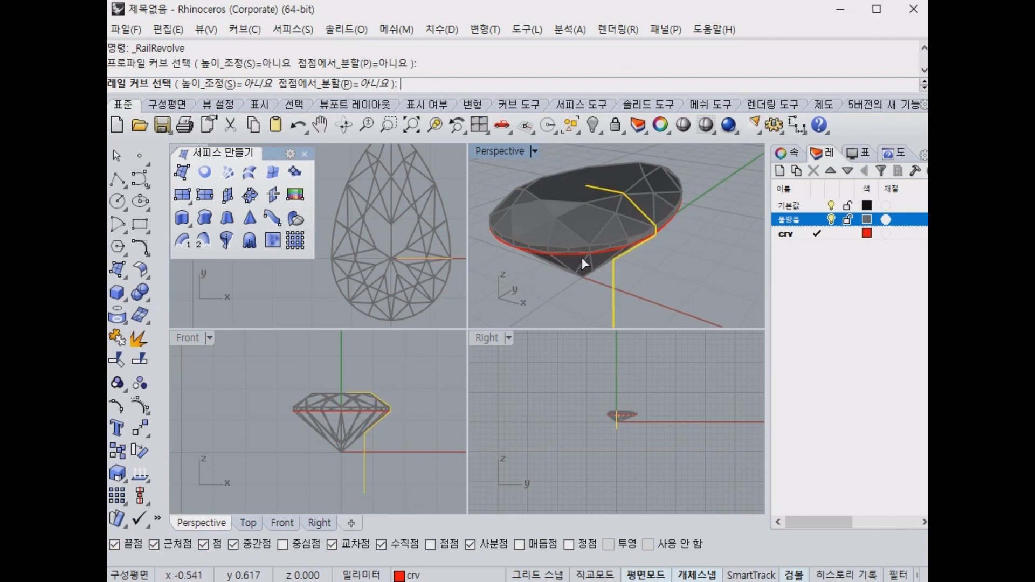
scroll(589, 251, "up", 2)
right_click_drag(584, 244, 595, 261, "shift")
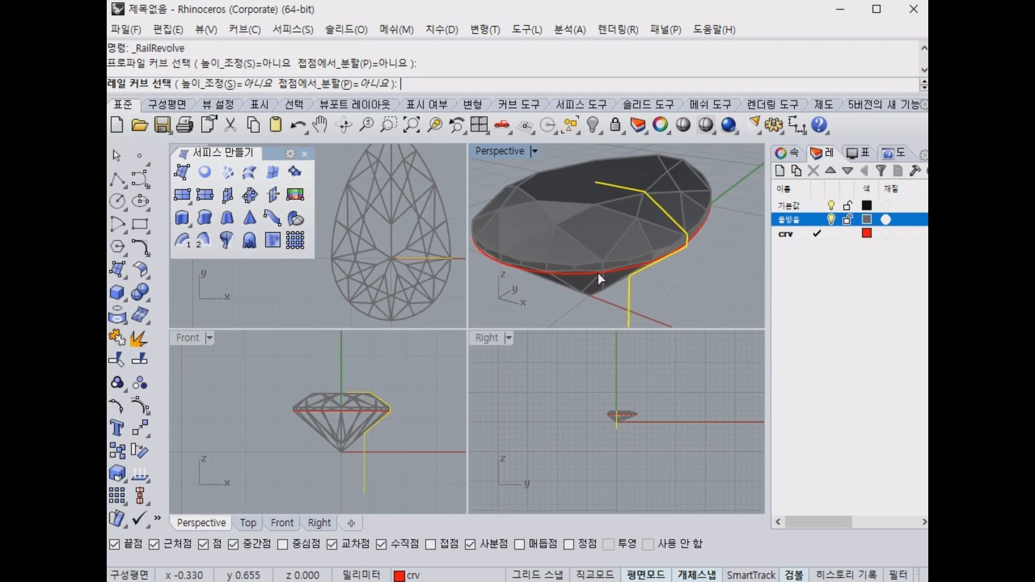
left_click(597, 272)
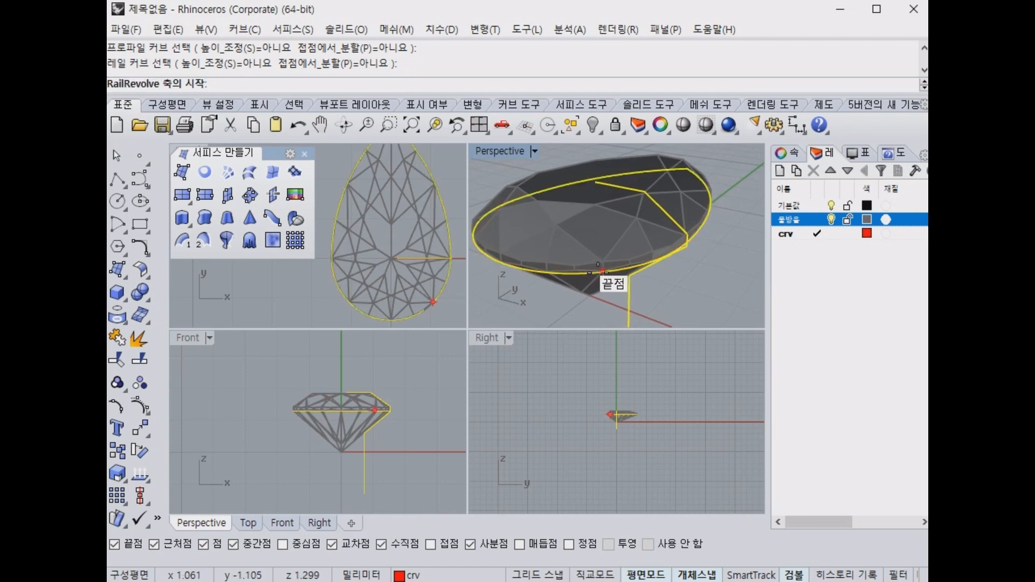
Define the Rail Revolve axis from the origin (0) straight up to a point above the gem in the Front view.
scroll(404, 412, "down", 1)
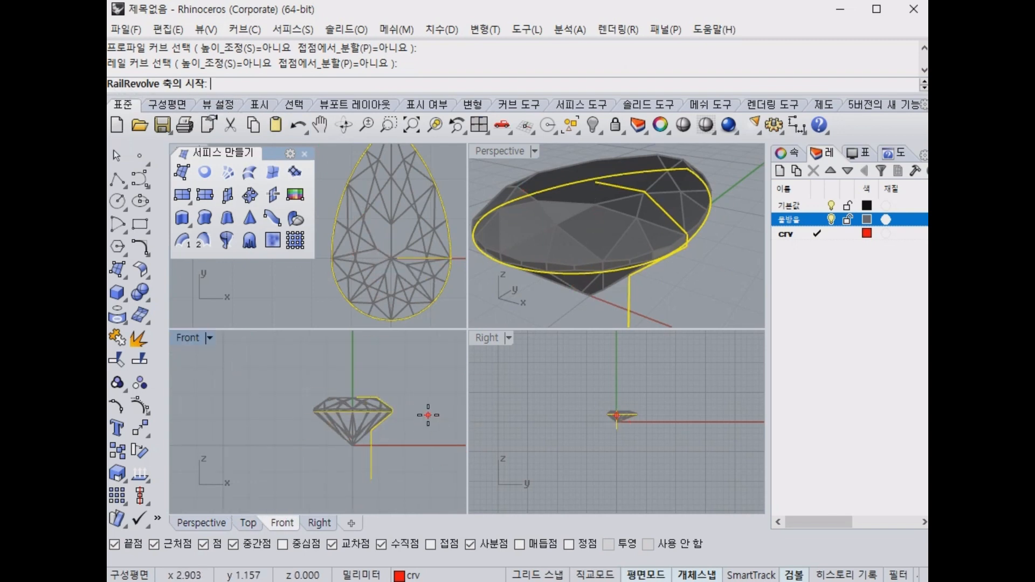
key("Return")
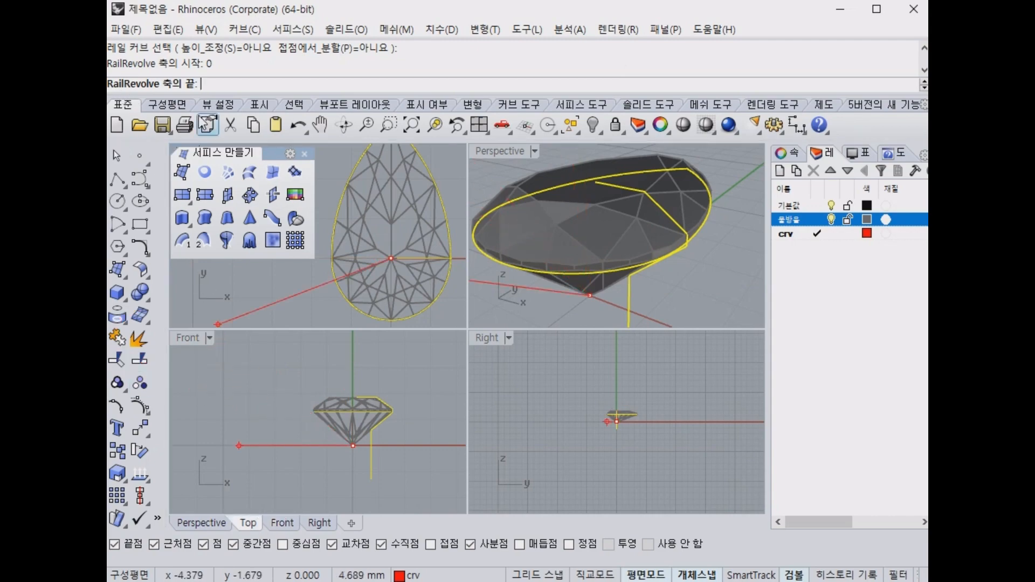
right_click_drag(358, 366, 366, 382)
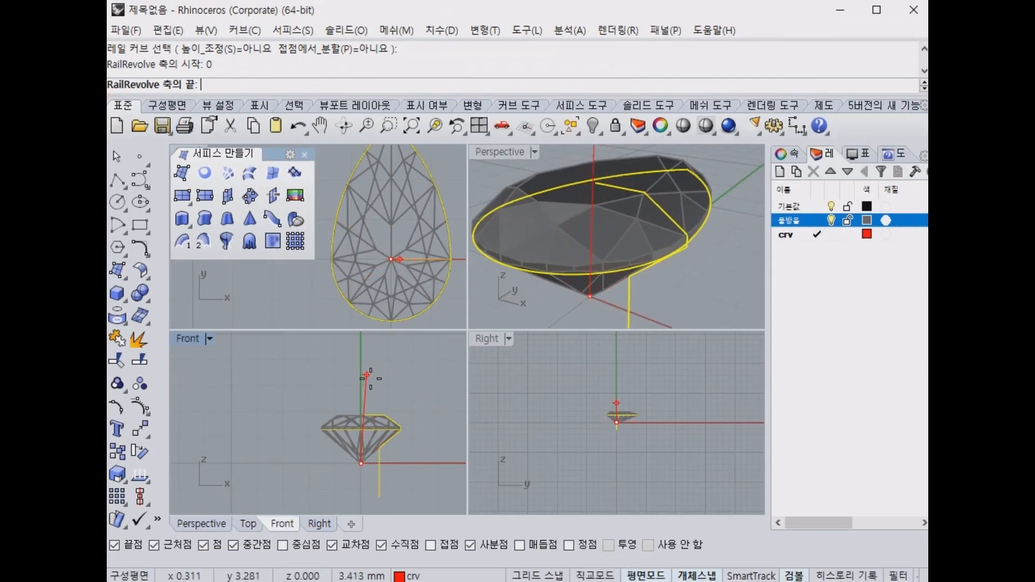
right_click_drag(370, 368, 365, 383)
scroll(365, 383, "up", 8)
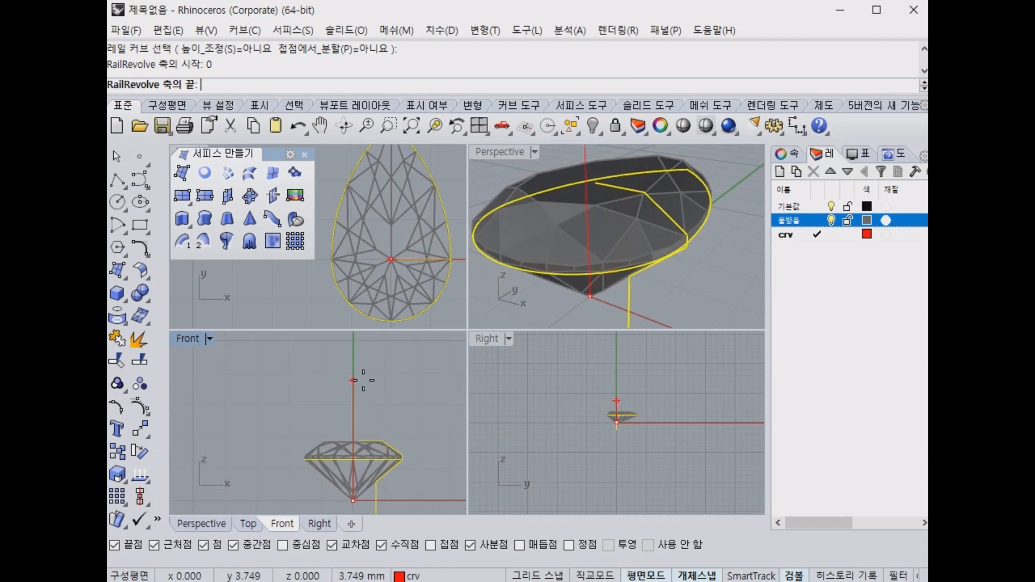
scroll(366, 411, "down", 8)
left_click_drag(355, 487, 360, 347)
left_click_drag(350, 361, 366, 358)
key("Escape")
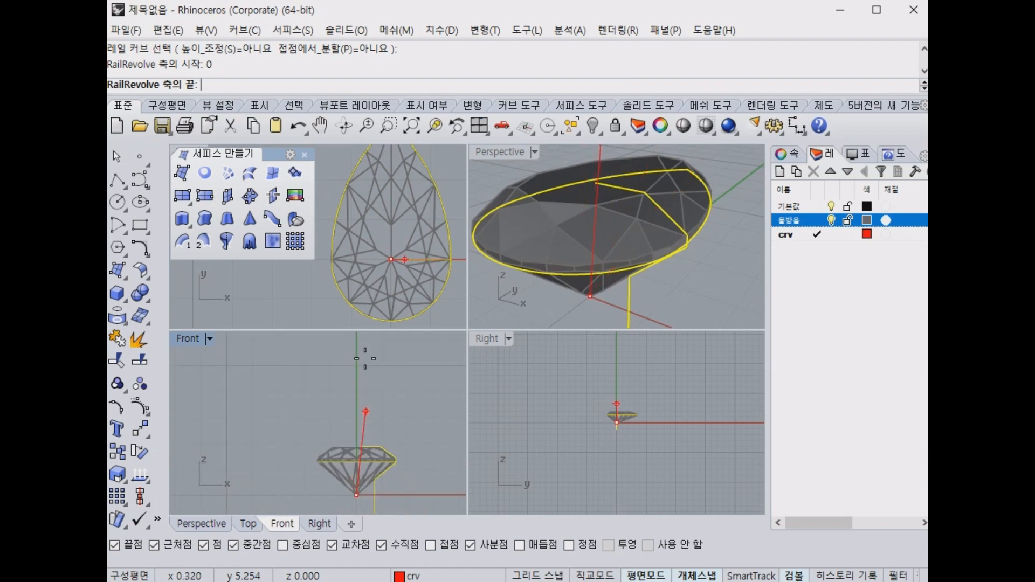
left_click(356, 399)
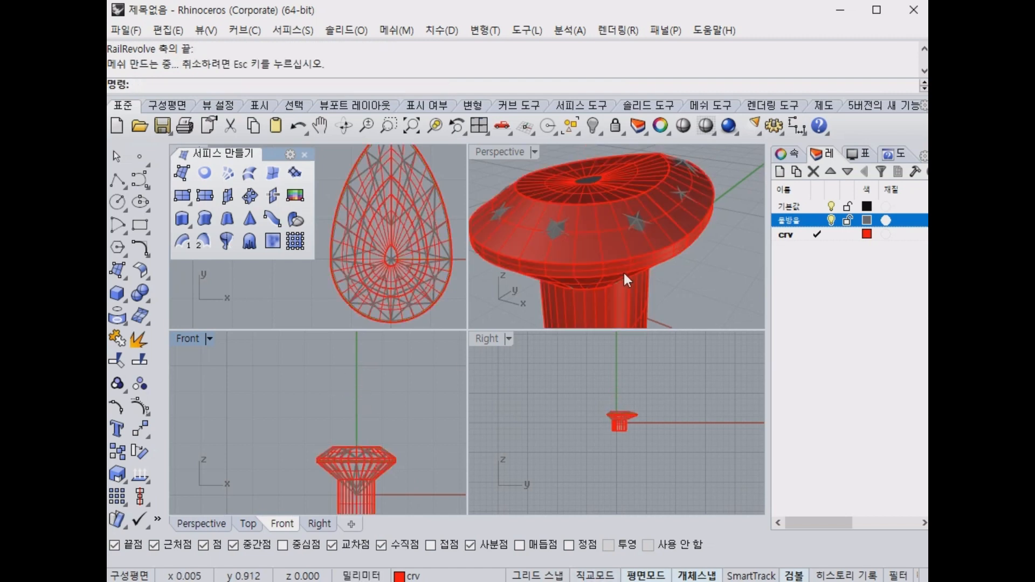
Inspect the revolved surface around the gem from the side in Perspective, and undo the Rail Revolve.
right_click_drag(713, 296, 605, 257)
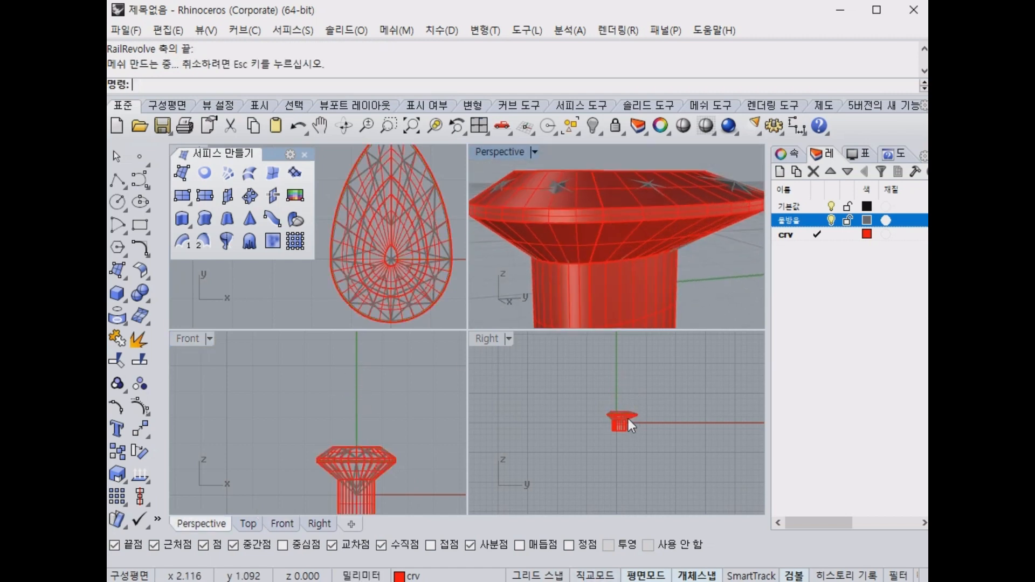
right_click_drag(647, 318, 654, 229)
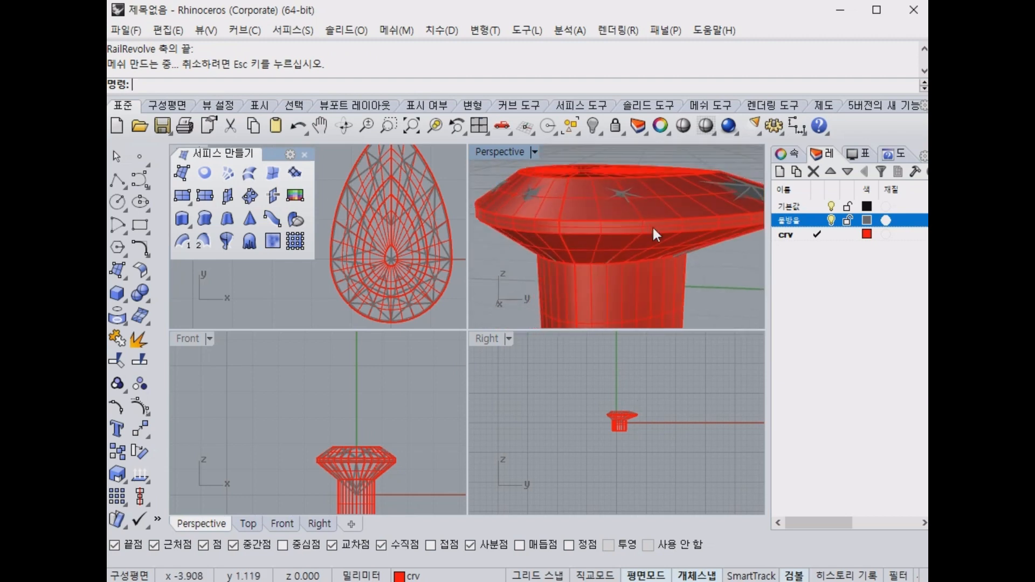
right_click_drag(700, 280, 639, 277)
key("ctrl+z")
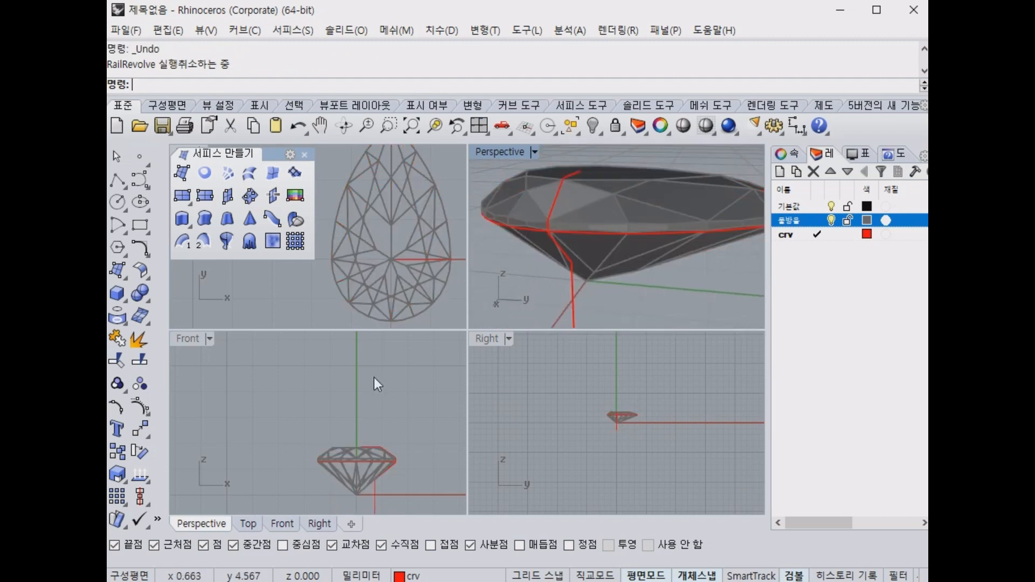
Start a Rail Revolve using the offset side polyline as the profile and the pear-shaped girdle outline as the rail.
right_click_drag(577, 243, 623, 268)
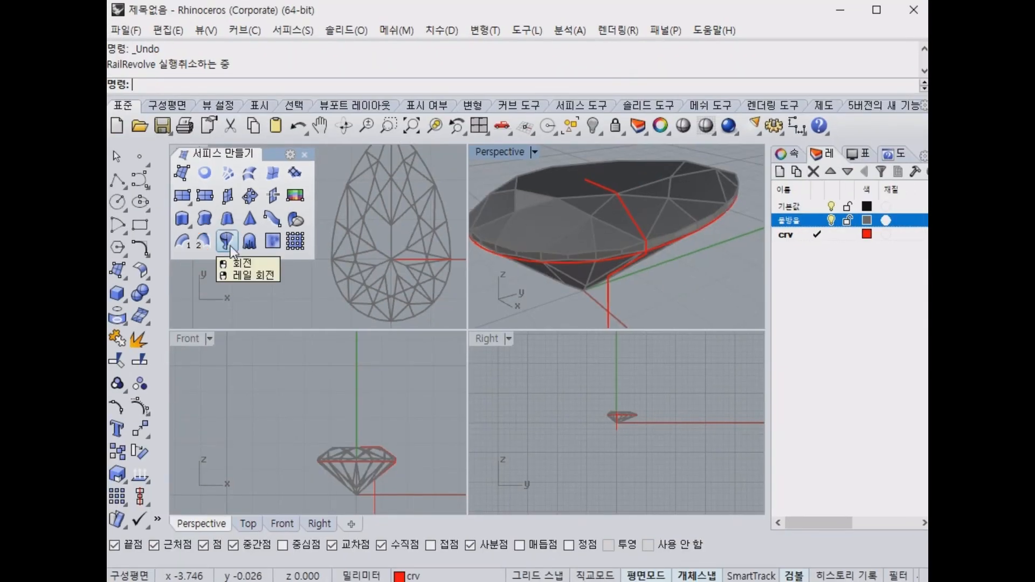
right_click(229, 243)
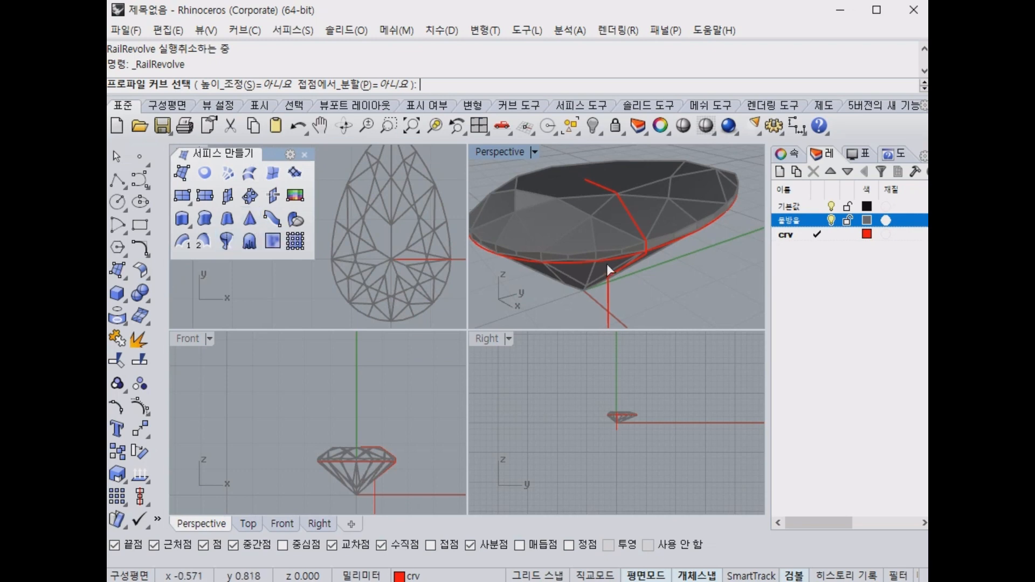
right_click_drag(597, 275, 656, 270)
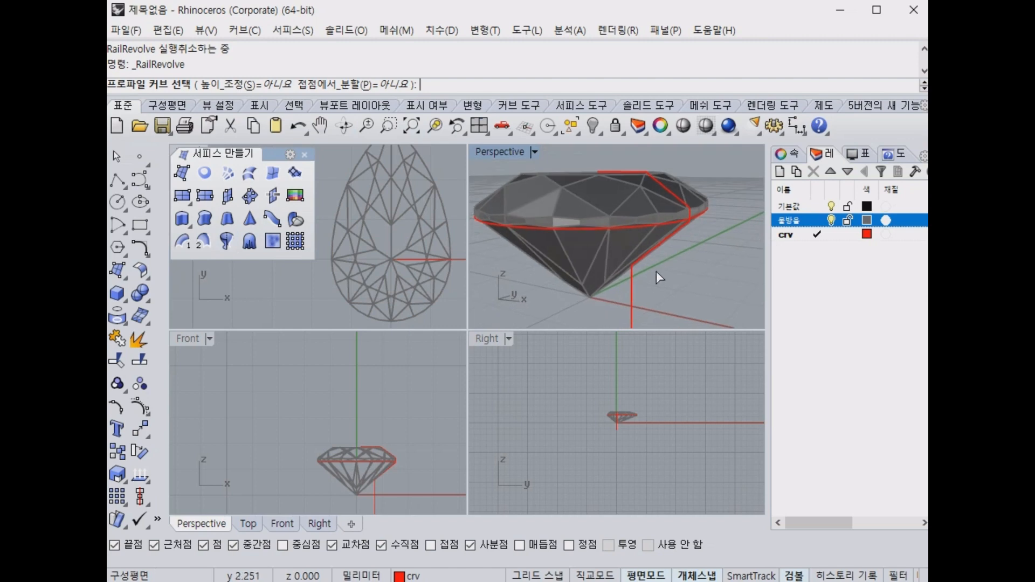
left_click(632, 296)
right_click_drag(631, 296, 660, 282)
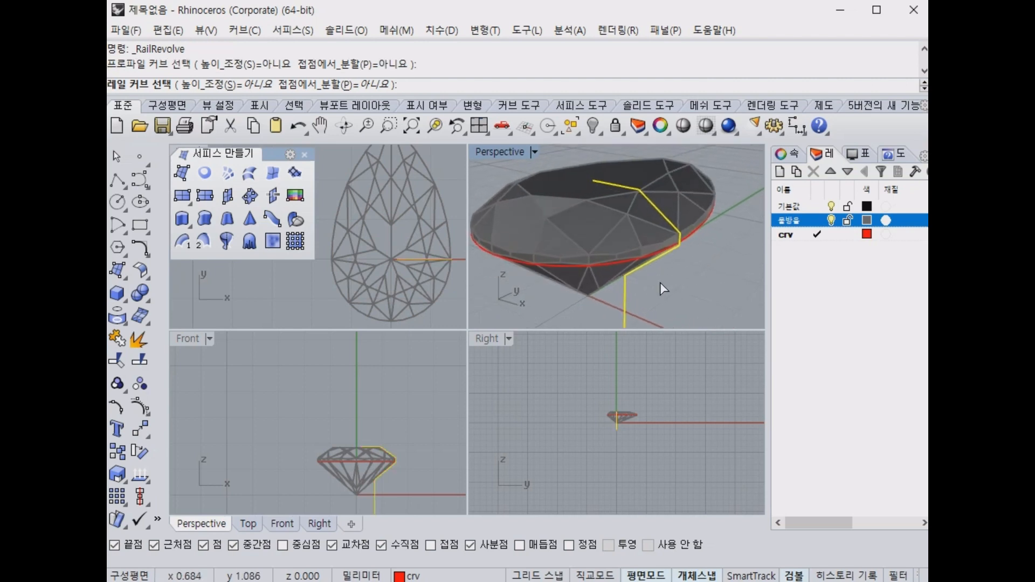
left_click(597, 265)
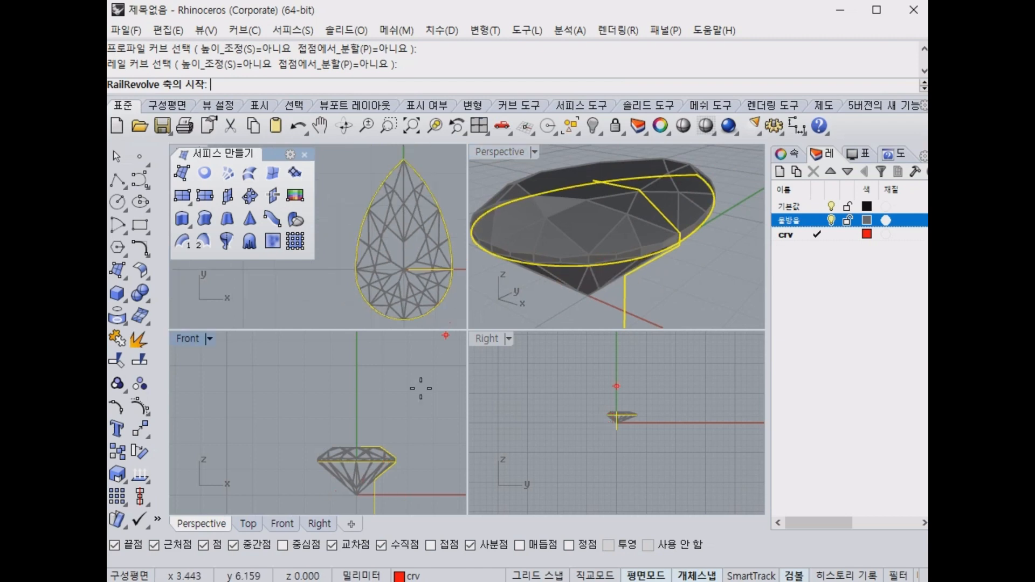
Set the Rail Revolve axis from the origin (0) vertically up to a point above the gem in the Front view.
scroll(420, 388, "down", 3)
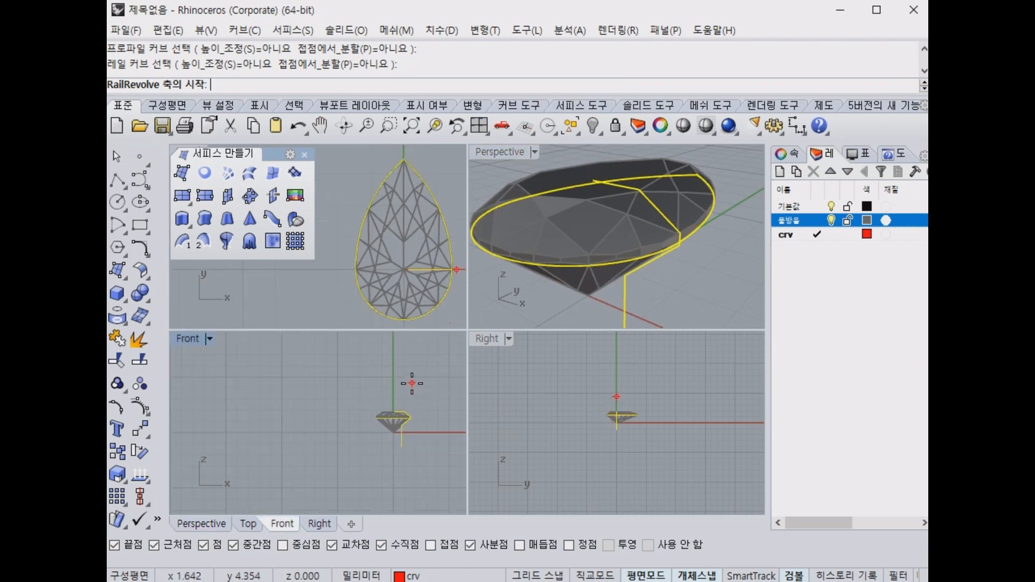
type("0")
key("Return")
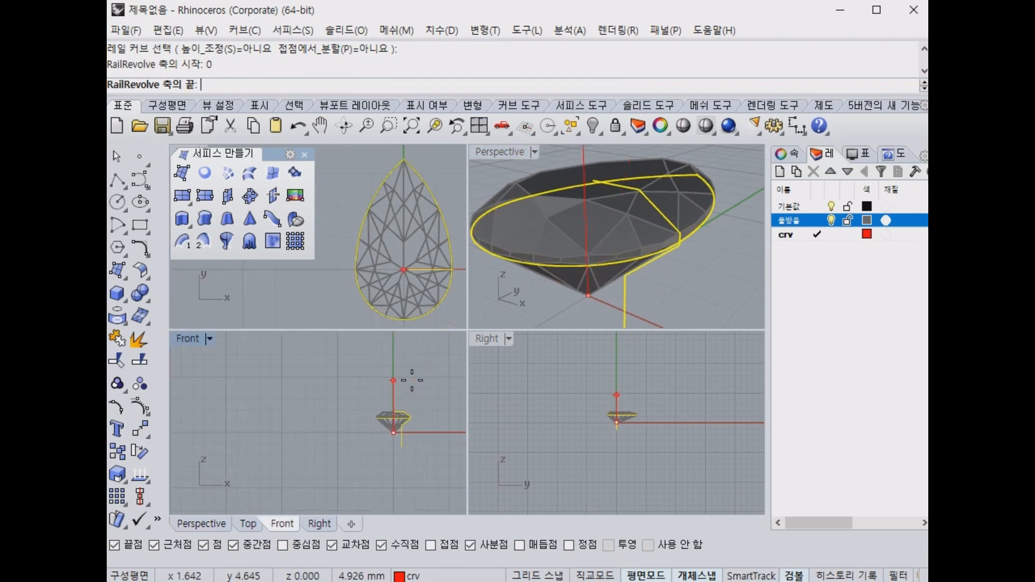
scroll(386, 366, "up", 5)
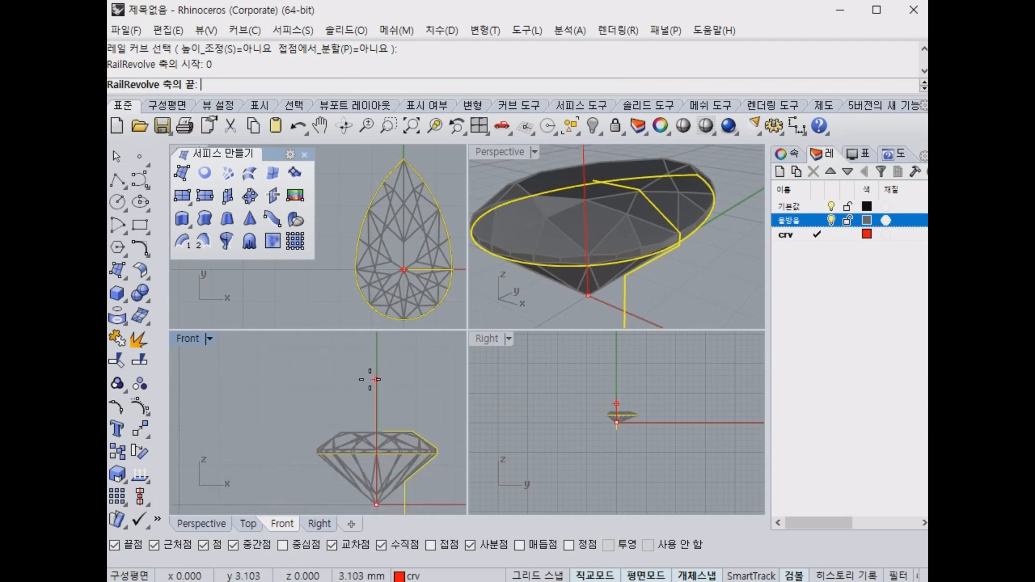
scroll(377, 377, "down", 3)
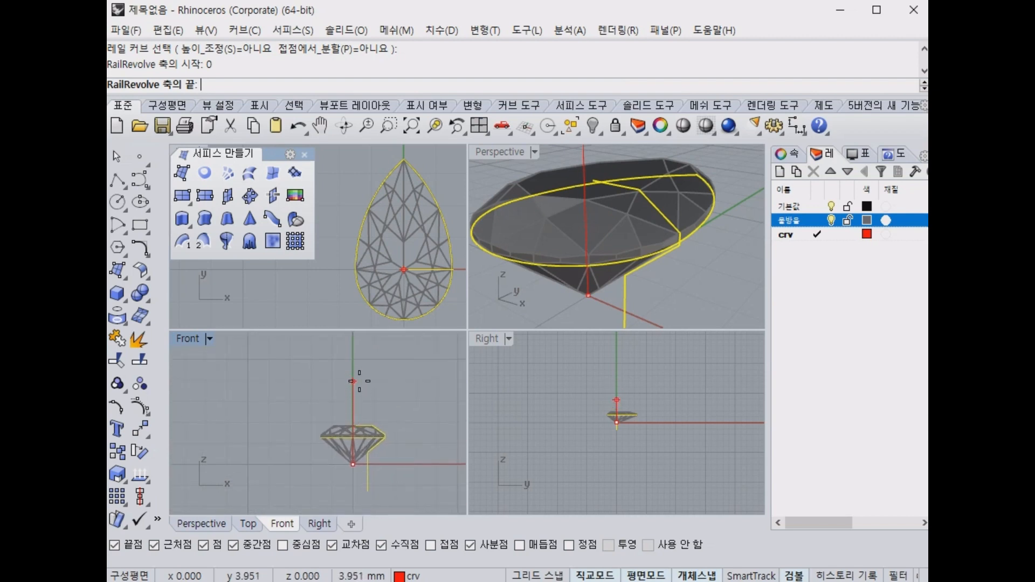
left_click(353, 381)
View the new revolved surface from a low angle in Perspective and hide it.
right_click_drag(650, 258, 521, 292)
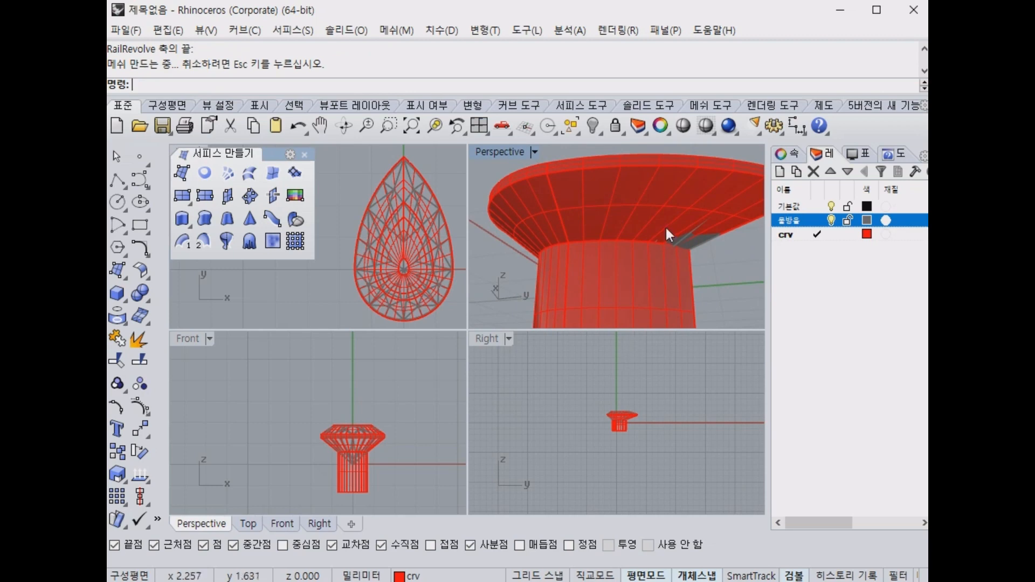
scroll(616, 250, "down", 3)
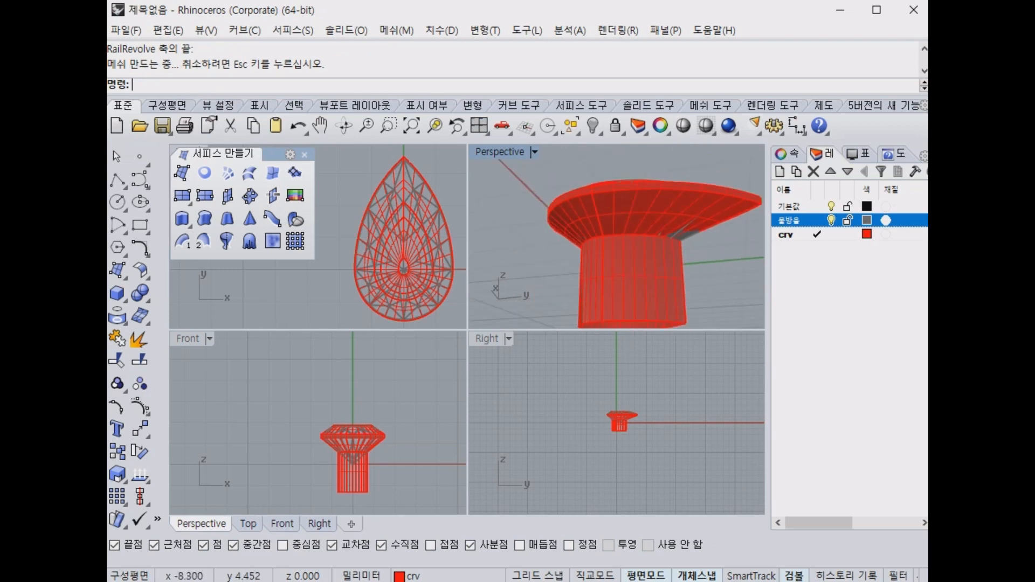
left_click(354, 446)
left_click(593, 126)
Examine the side profile in the Front view, from its upper end near the centre axis around the girdle to the lower vertical segment.
scroll(361, 445, "up", 5)
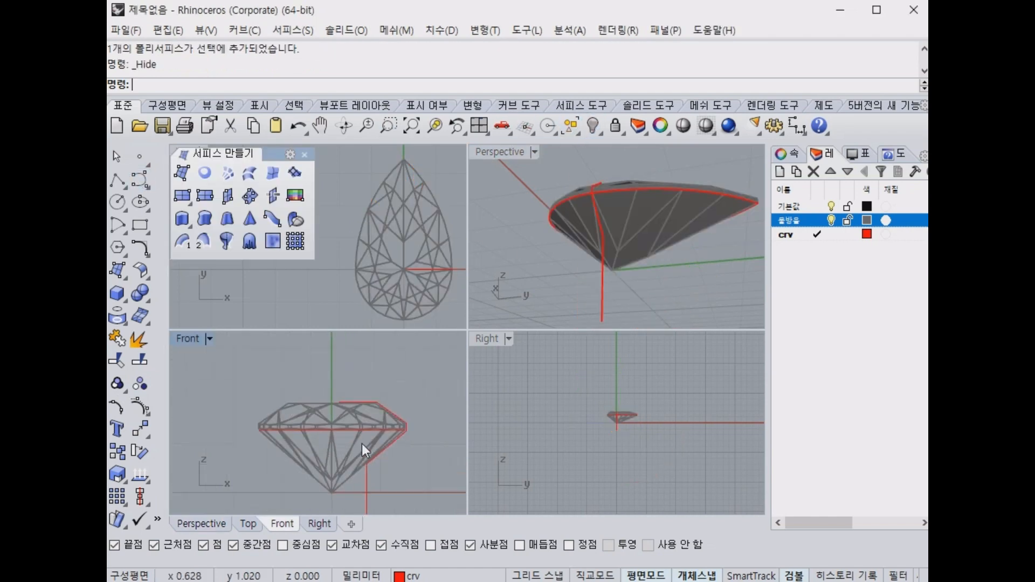
scroll(345, 384, "up", 4)
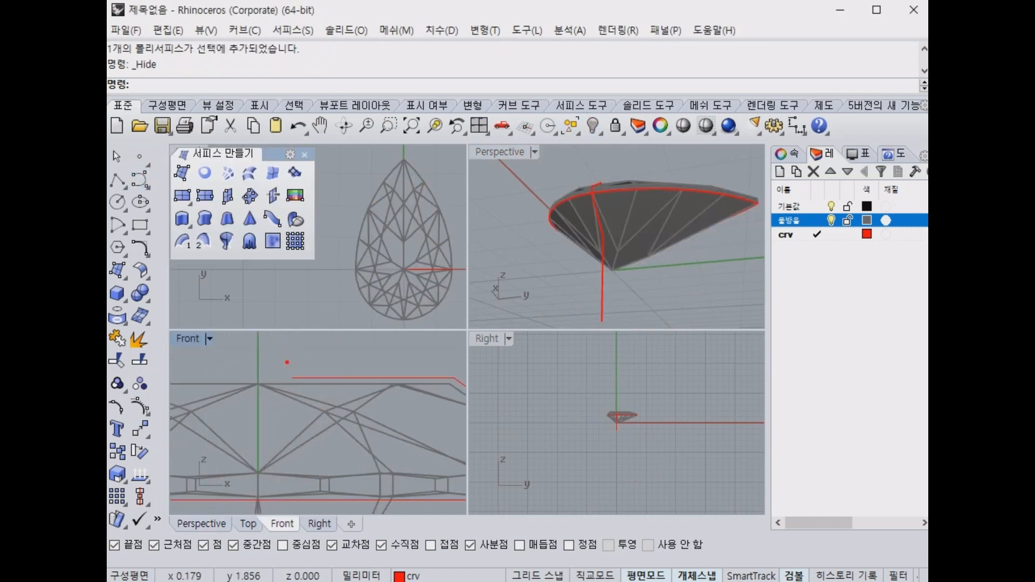
mouse_move(287, 362)
left_mouse_down()
mouse_move(294, 353)
mouse_move(291, 395)
mouse_move(277, 376)
left_mouse_up()
key("Escape")
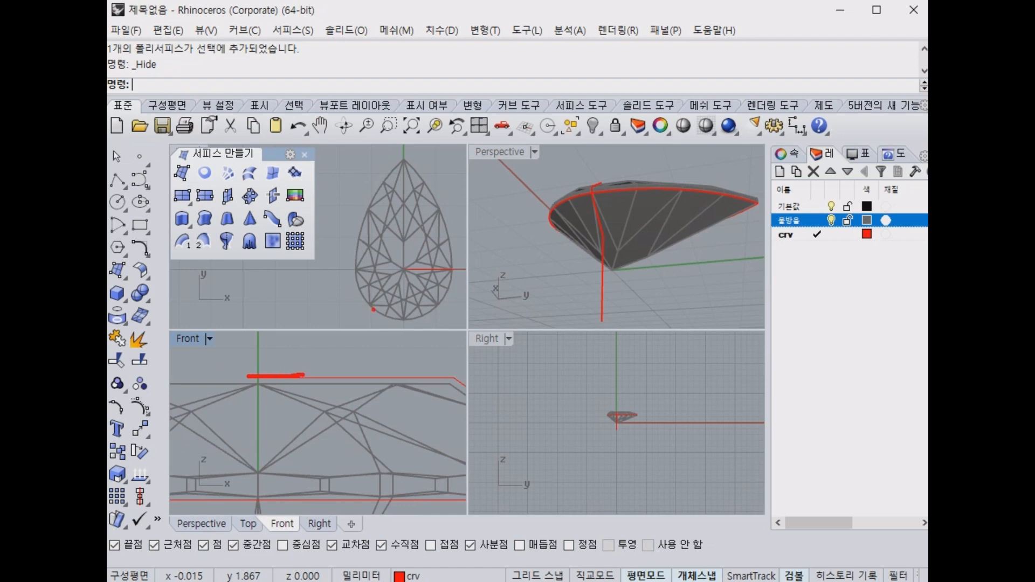
mouse_move(273, 366)
left_mouse_down()
mouse_move(258, 380)
mouse_move(261, 340)
left_mouse_up()
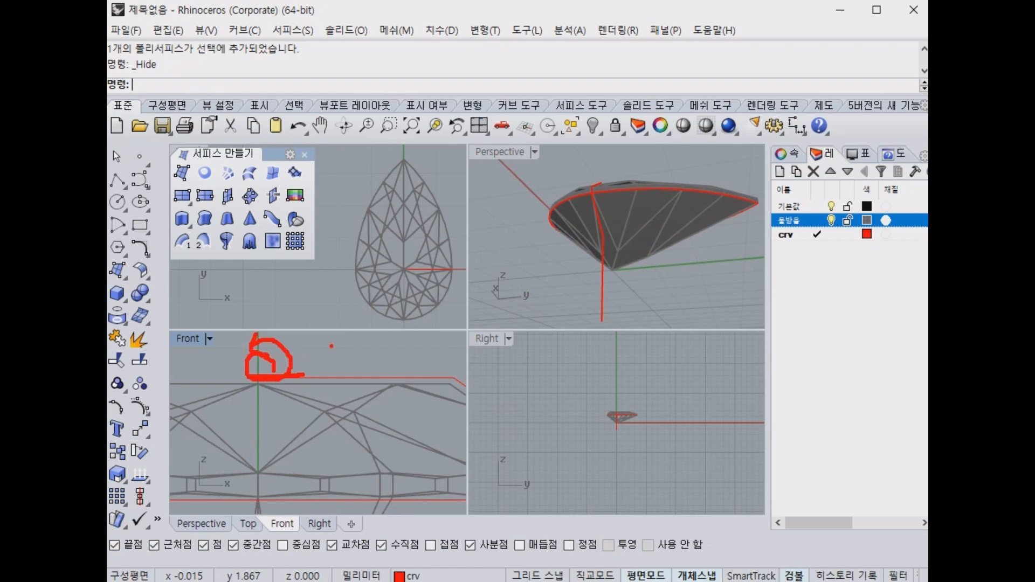
scroll(257, 380, "up", 3)
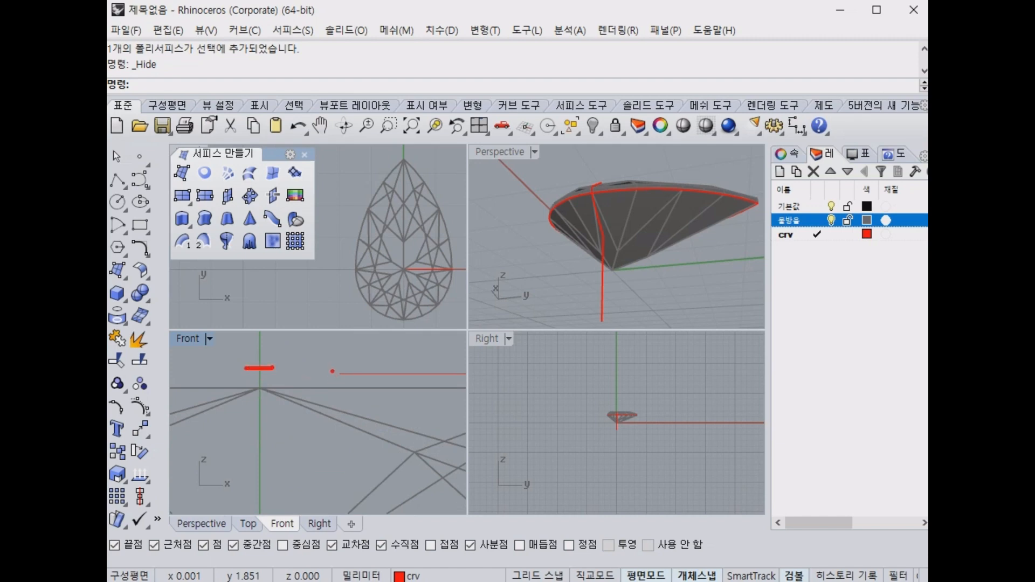
scroll(341, 364, "down", 5)
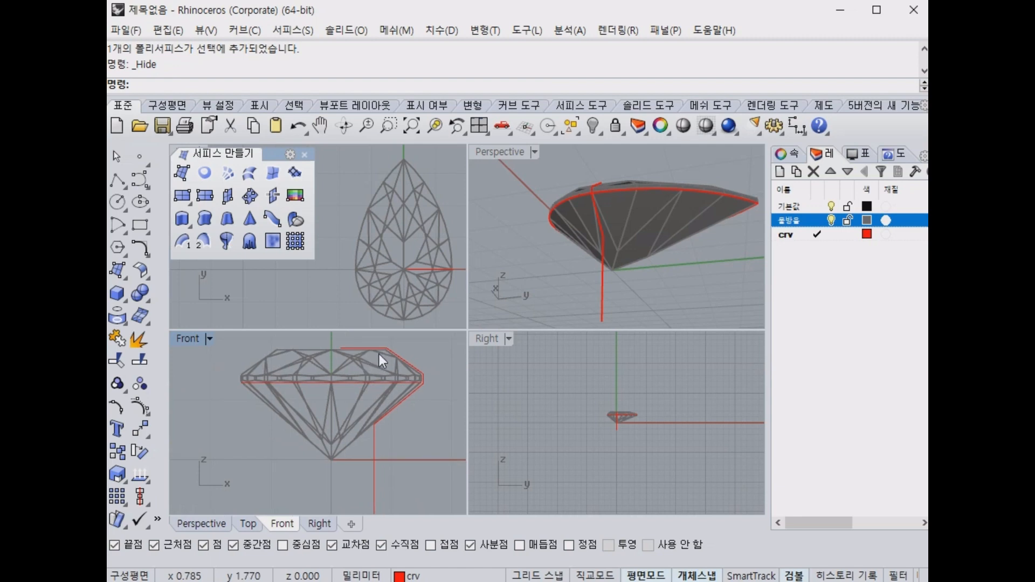
left_click(374, 450)
left_click(435, 423)
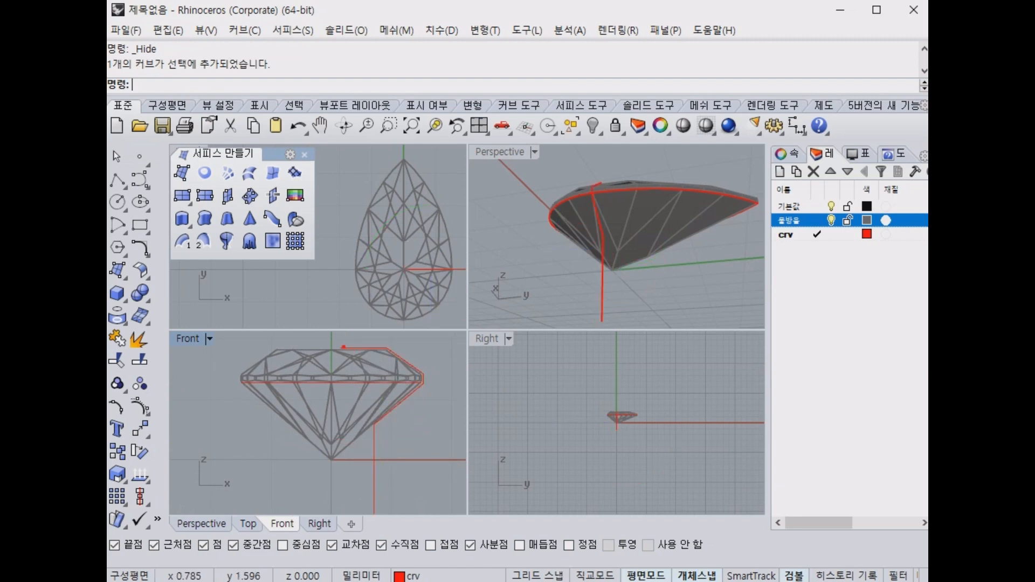
left_click_drag(336, 344, 393, 346)
mouse_move(429, 380)
left_mouse_down()
mouse_move(370, 429)
mouse_move(367, 517)
left_mouse_up()
scroll(405, 396, "up", 2)
scroll(405, 397, "up", 2)
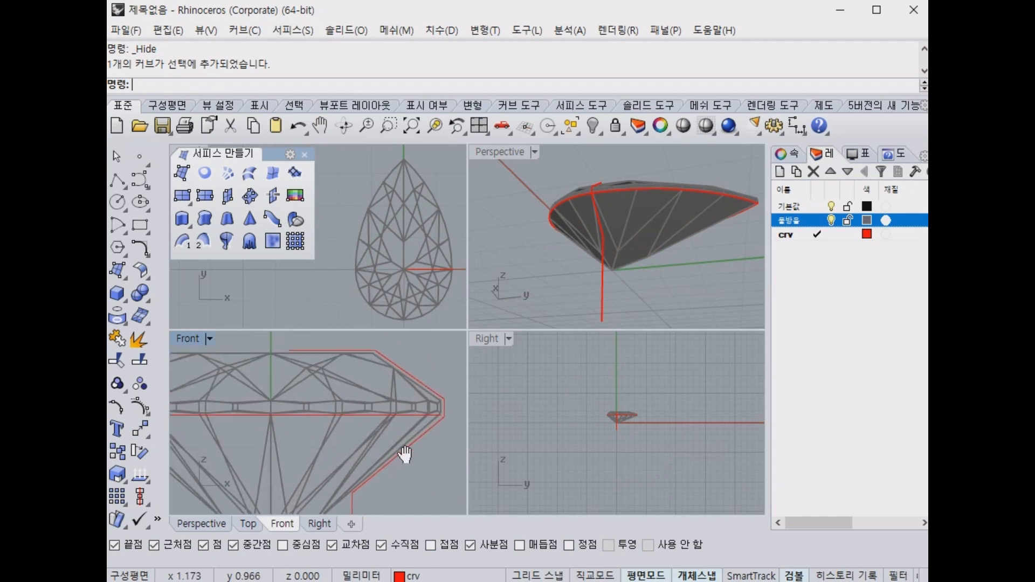
left_click(349, 355)
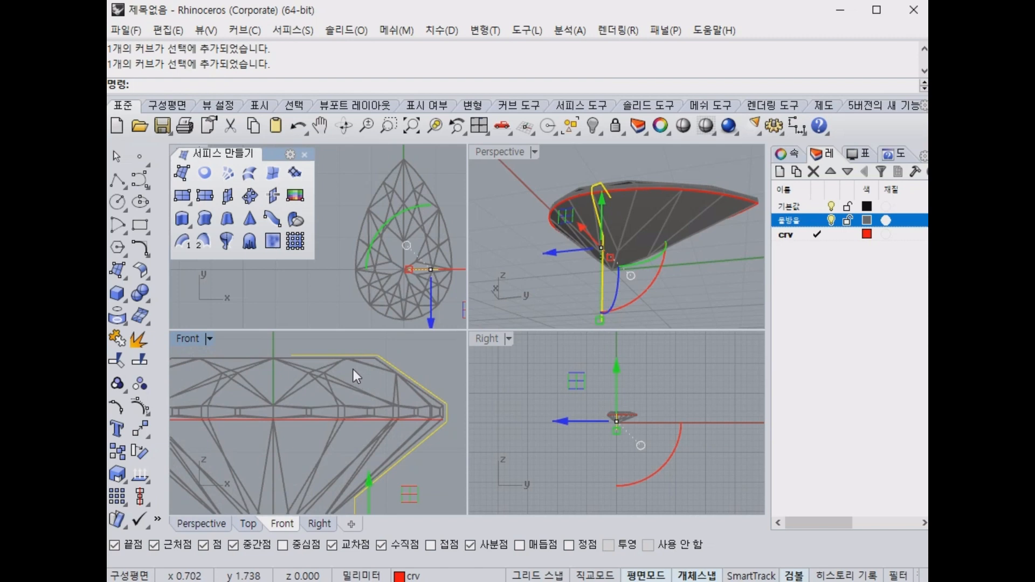
left_click(437, 363)
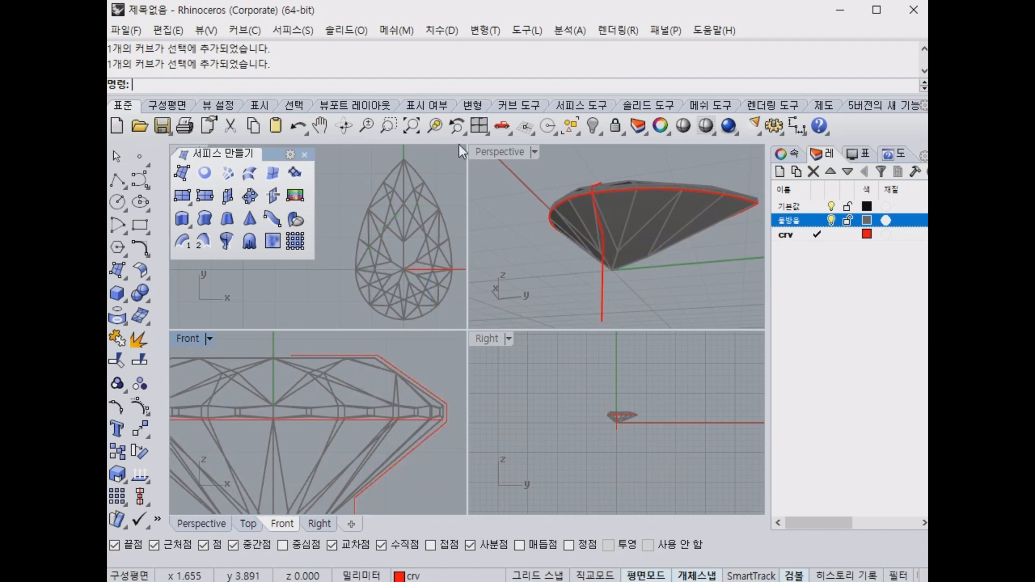
Show the hidden revolved surface and compare its silhouette with the side profile in the Perspective and Front views.
right_click(590, 124)
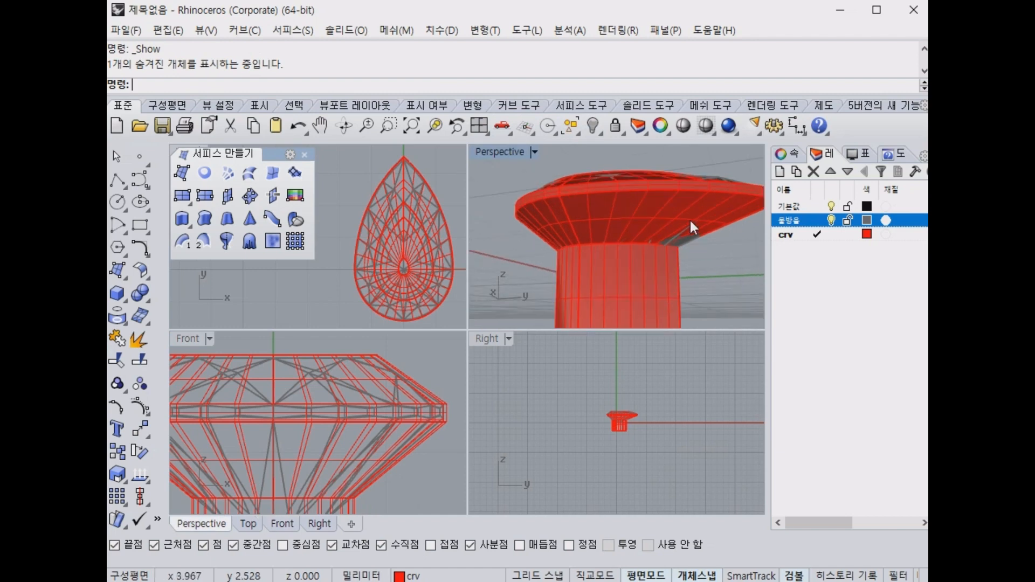
scroll(690, 221, "up", 3)
scroll(331, 457, "down", 3)
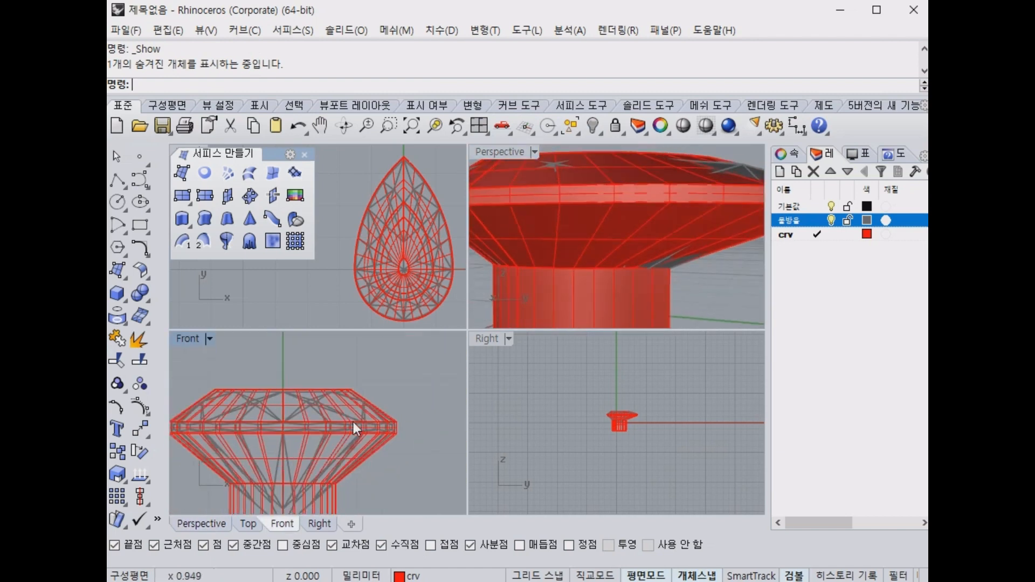
mouse_move(319, 378)
left_mouse_down()
mouse_move(426, 418)
mouse_move(337, 495)
left_mouse_up()
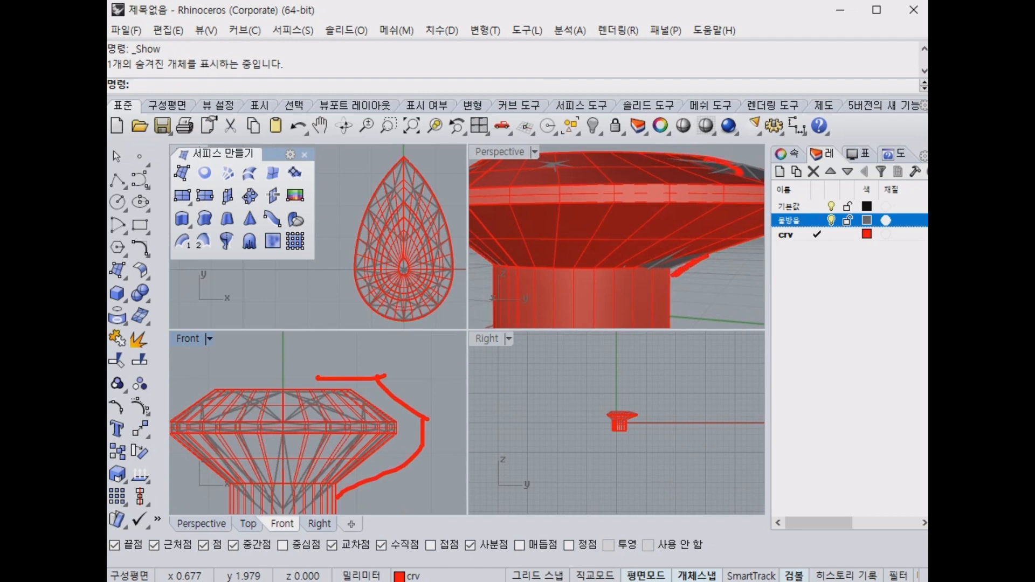
key("Escape")
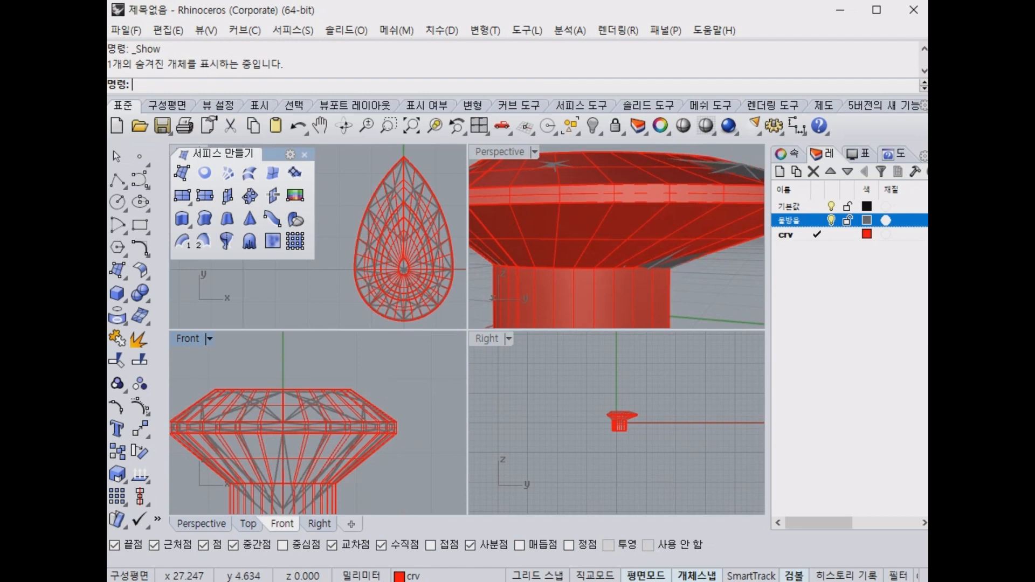
Delete the revolved surface and turn on history recording.
left_click(620, 305)
left_click(643, 318)
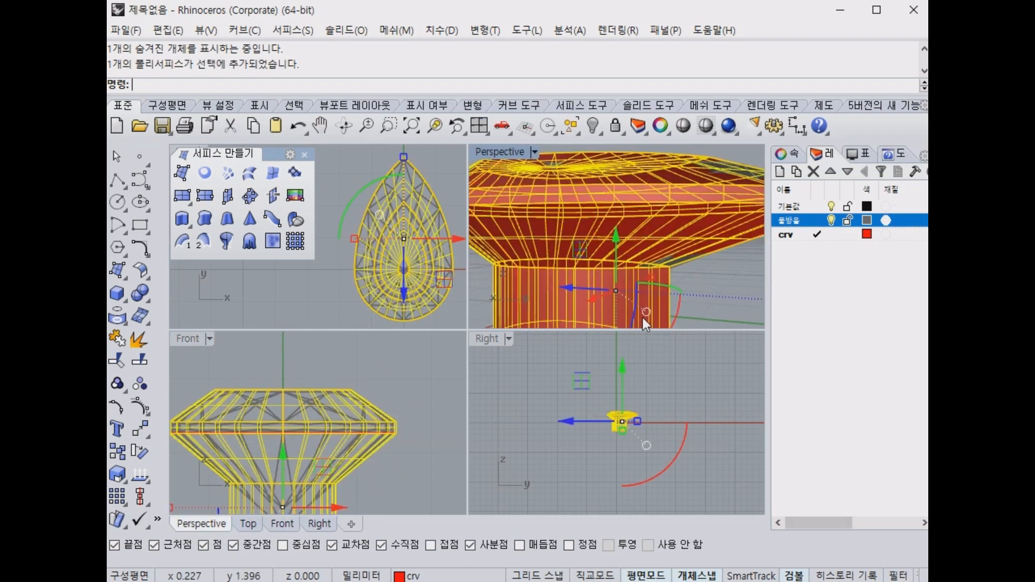
key("Delete")
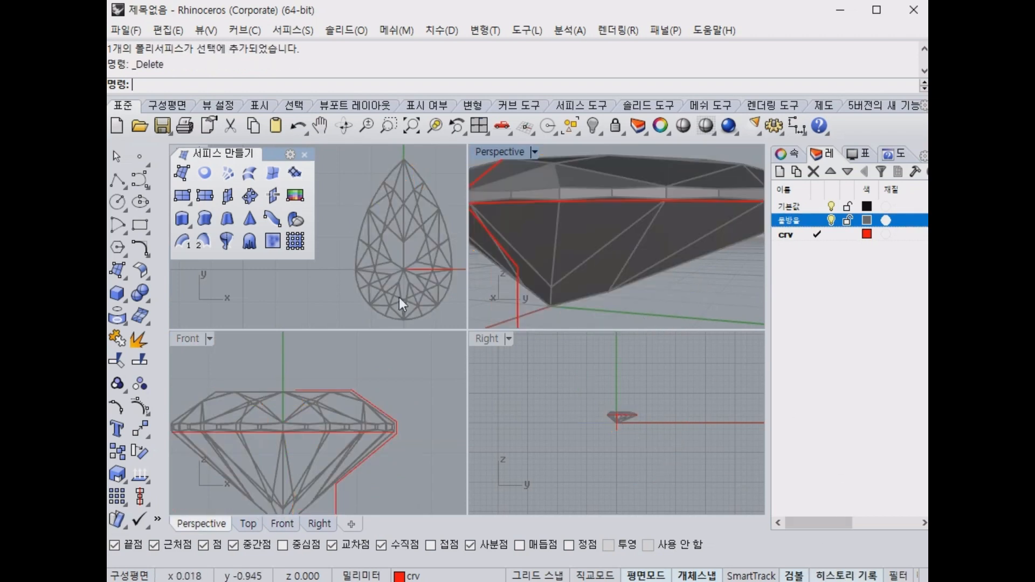
right_click(226, 241)
scroll(299, 322, "down", 2)
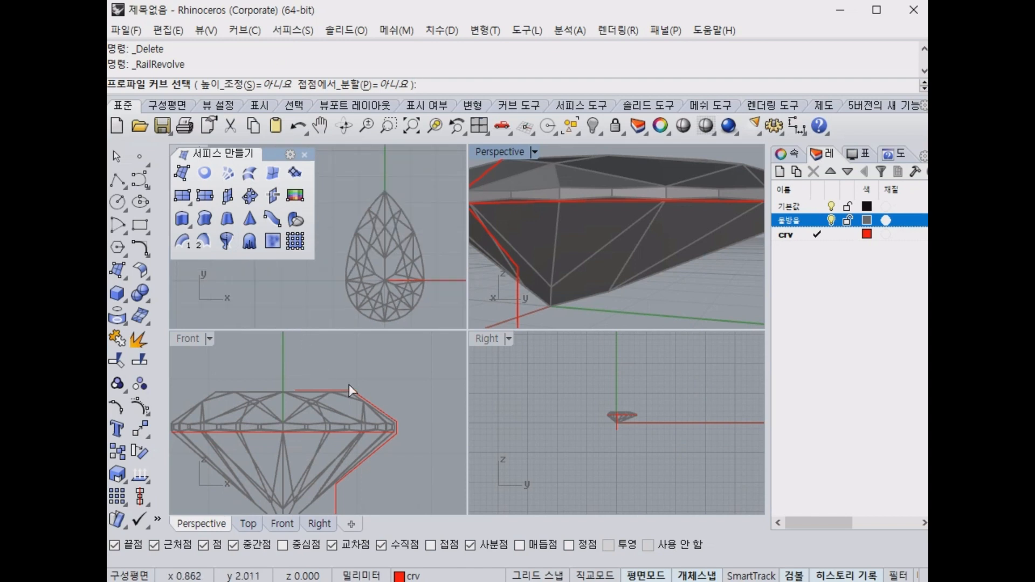
left_click(387, 408)
key("Escape")
left_click(376, 403)
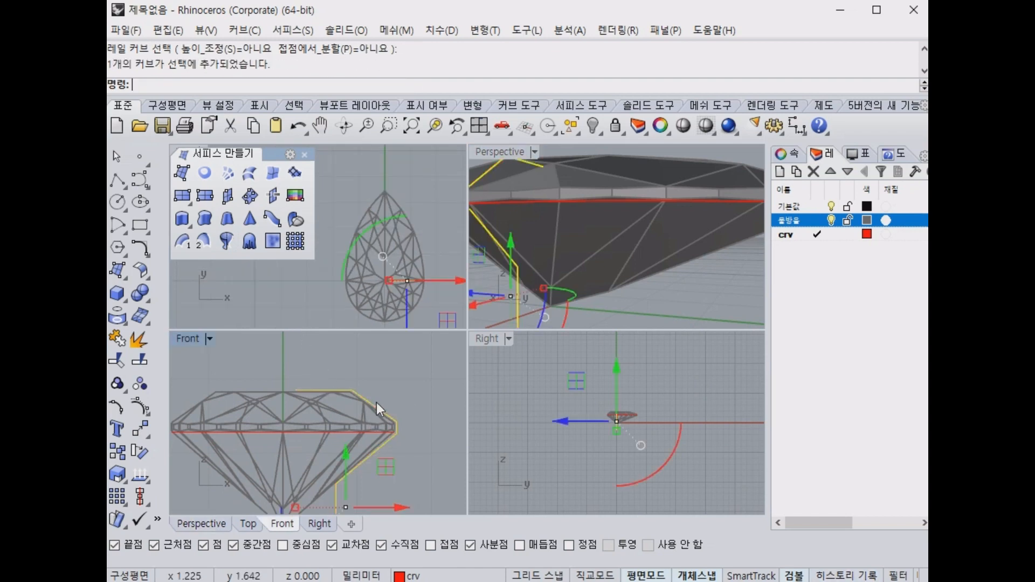
left_click(394, 393)
Rail-revolve the side polyline along the pear-shaped girdle outline about a vertical axis starting at the origin (0).
right_click(393, 393)
left_click(376, 408)
left_click(353, 427)
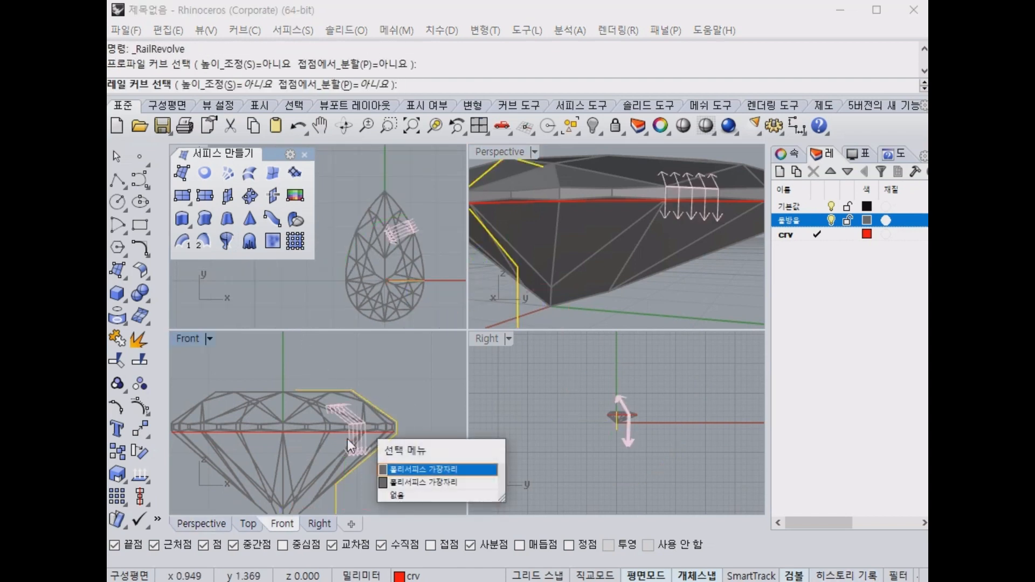
left_click(429, 481)
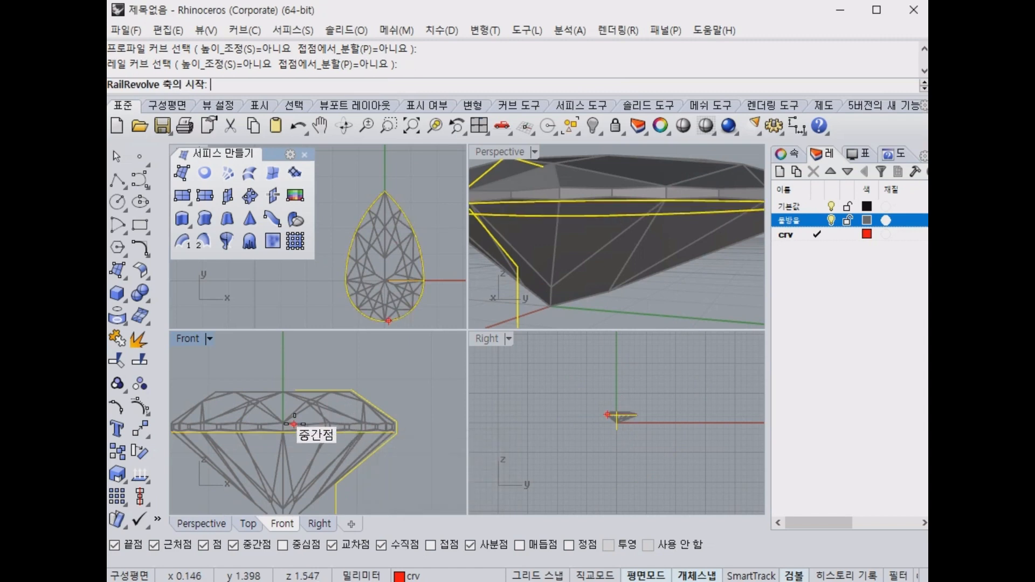
type("0")
key("Return")
left_click(296, 359, "shift")
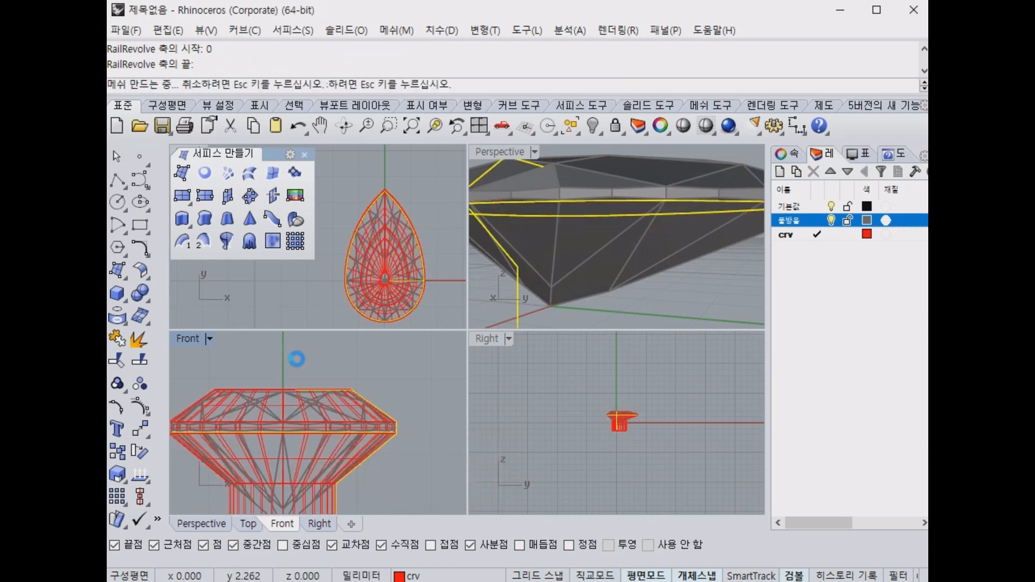
Select the side profile polyline in the Front view and move it about 0.044 mm outward along the X axis.
scroll(686, 287, "down", 2)
left_click(681, 286)
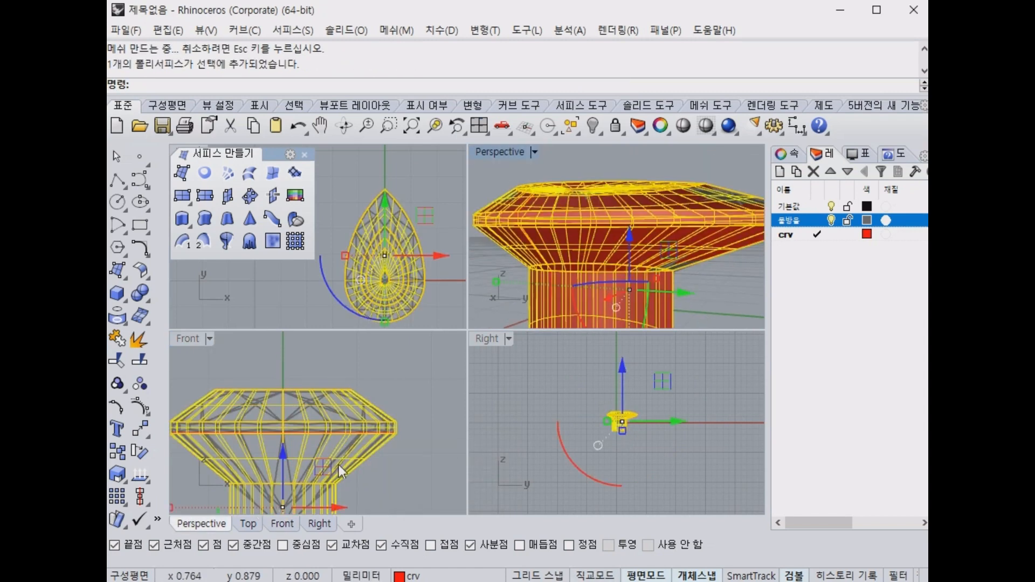
left_click(406, 452)
left_click(394, 441)
left_click(433, 480)
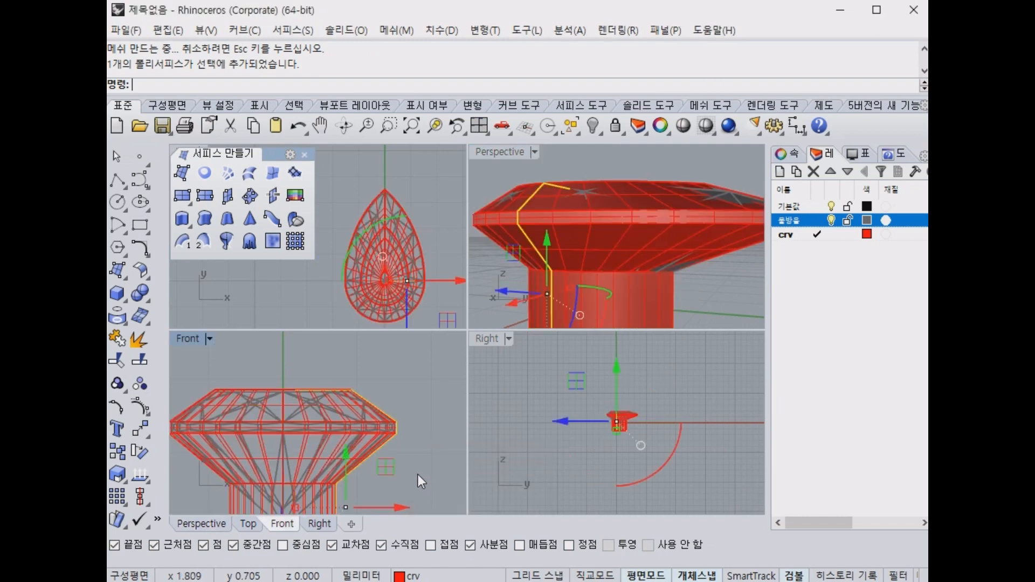
right_click_drag(418, 474, 420, 451)
left_click_drag(399, 491, 404, 491)
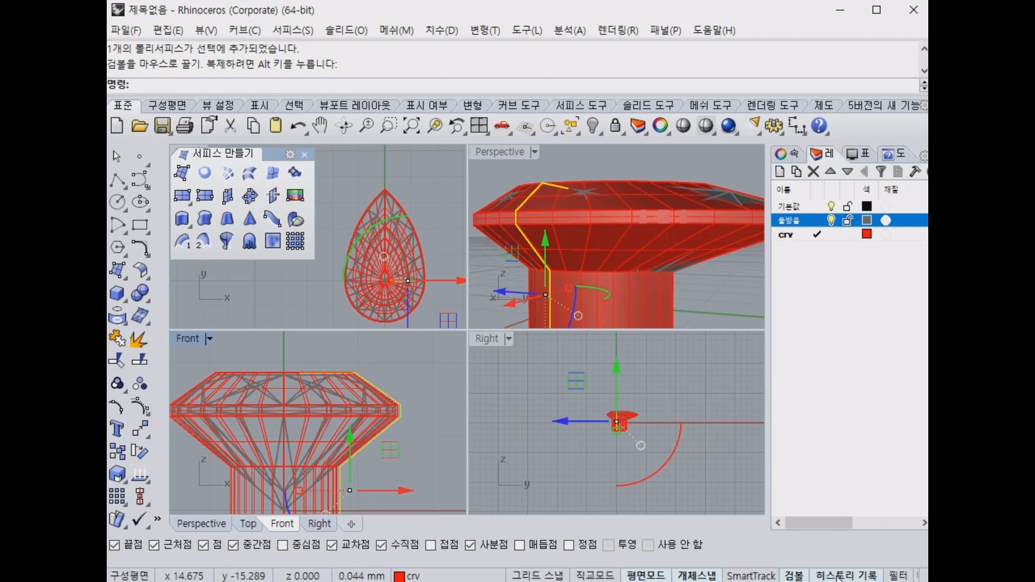
Undo the profile move and the rail revolve, and turn on history recording.
left_click(738, 502)
key("ctrl+z")
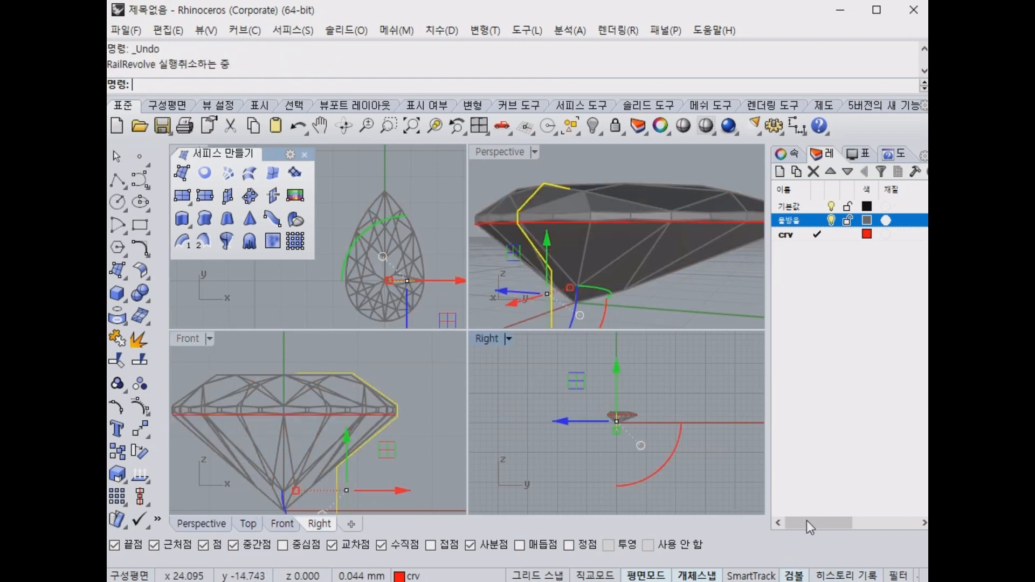
right_click(838, 576)
left_click(866, 527)
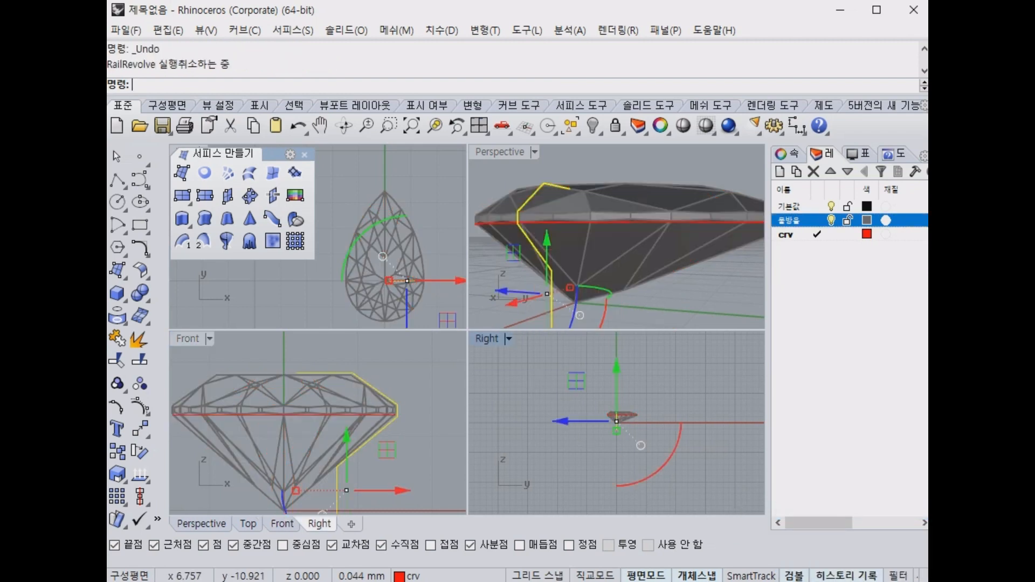
left_click(426, 415)
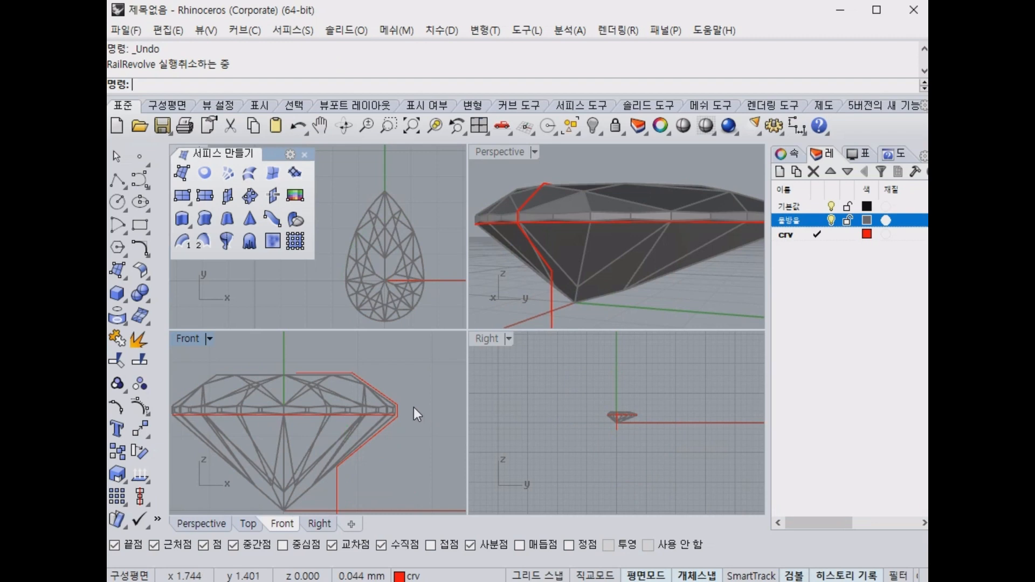
type("rail")
key("Return")
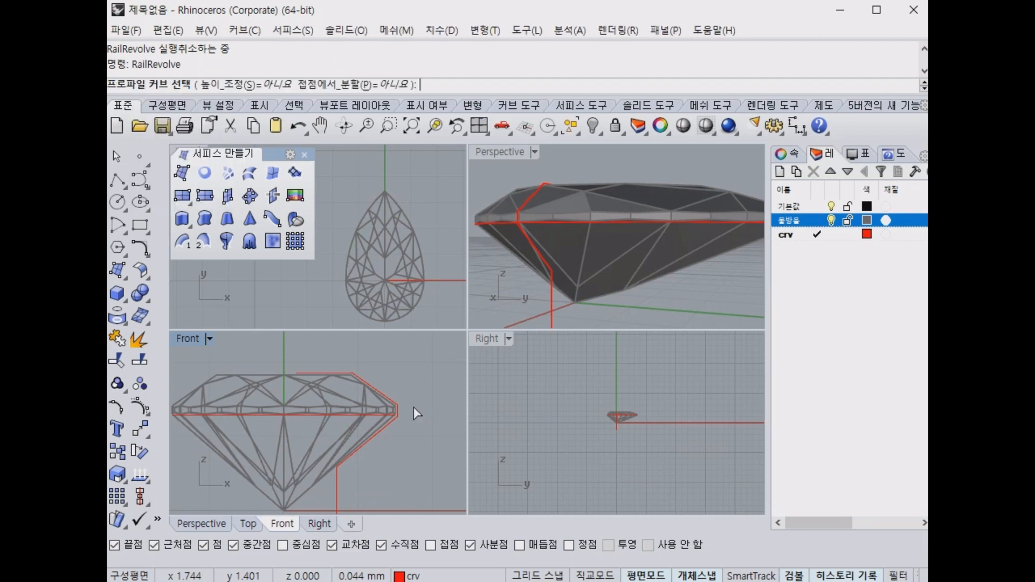
left_click(398, 405)
key("Escape")
Rail-revolve the side polyline along the pear-shaped girdle outline about a vertical axis starting at 0.
right_click(409, 406)
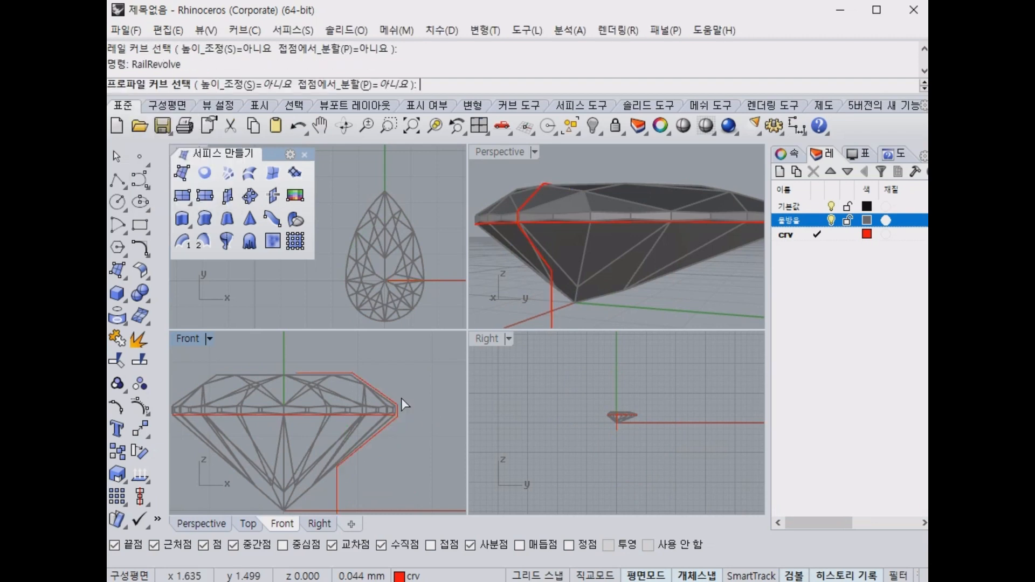
left_click(401, 405)
left_click(277, 414)
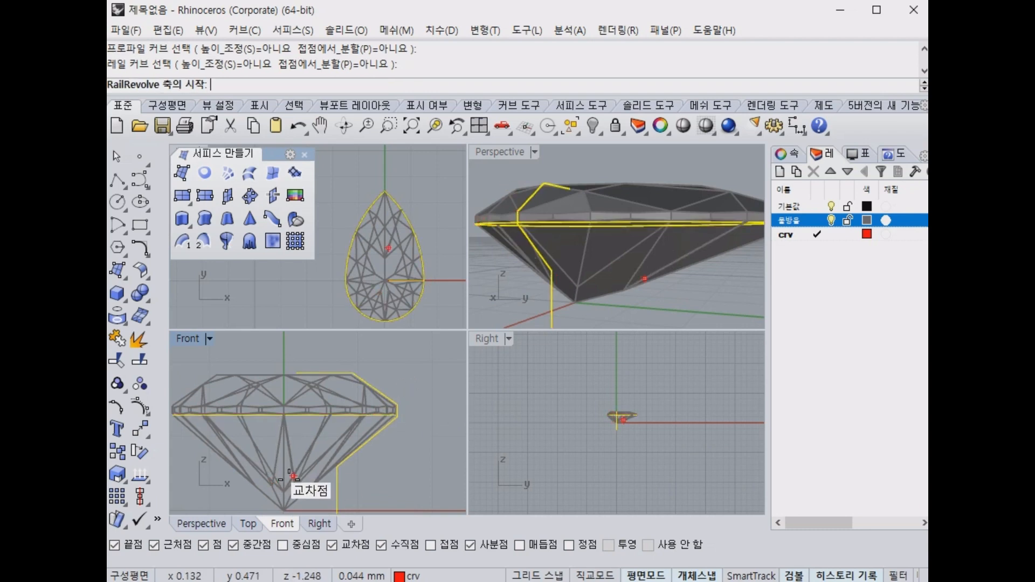
type("0")
key("Return")
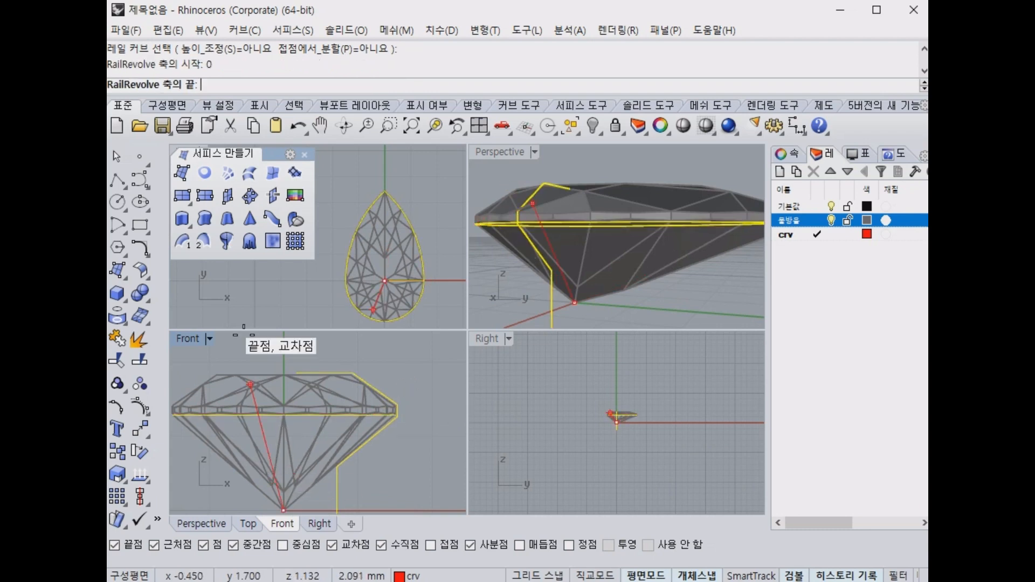
left_click(294, 346)
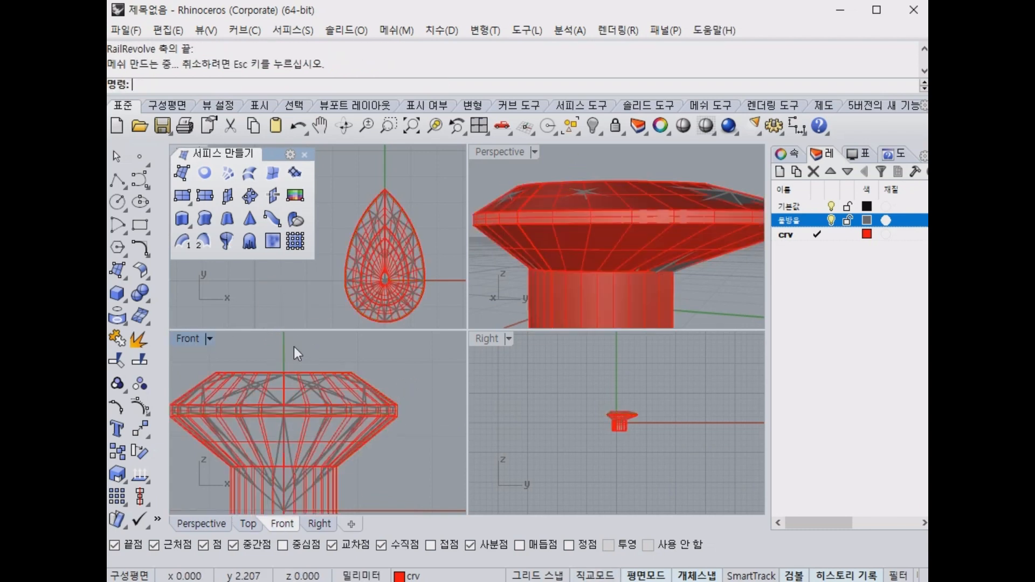
Select the side profile polyline in the Front view and move it about 0.05 mm outward along the X axis.
left_click(338, 482)
left_click(409, 519)
scroll(396, 480, "up", 3)
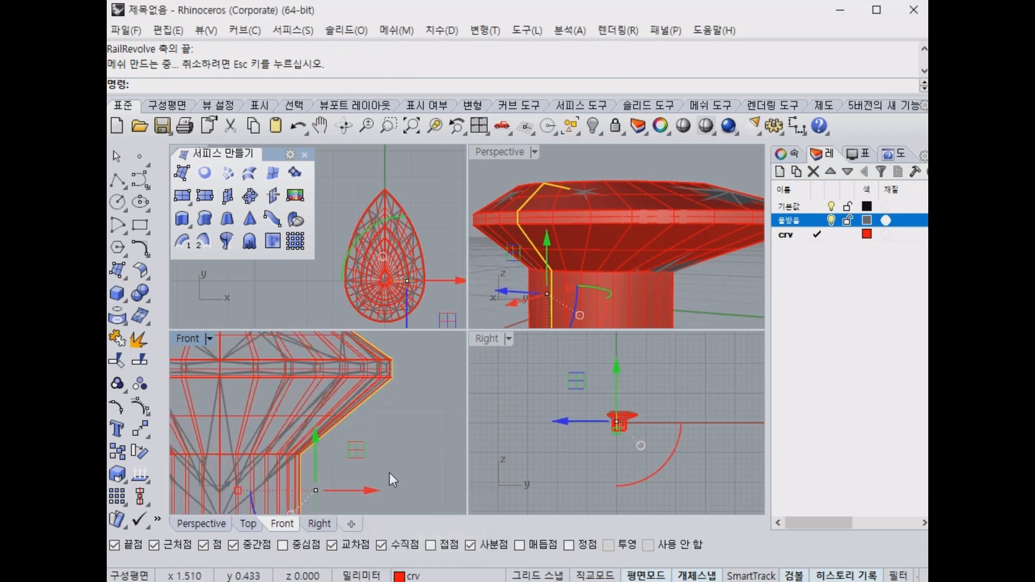
left_click_drag(373, 487, 376, 488)
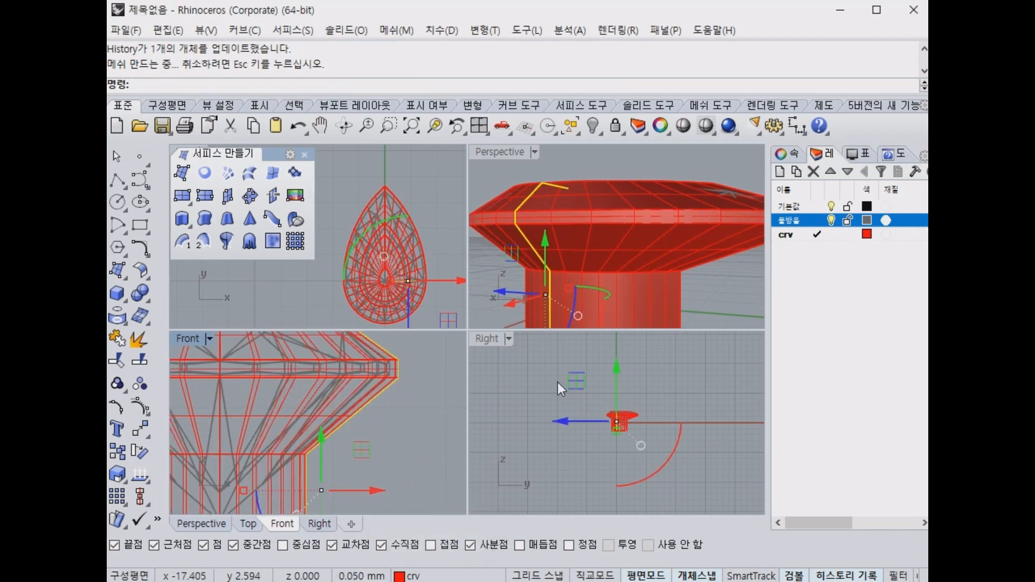
Undo and redo the profile move to compare both states of the linked surface in the maximized Perspective view.
right_click_drag(620, 302, 662, 292)
key("ctrl+z")
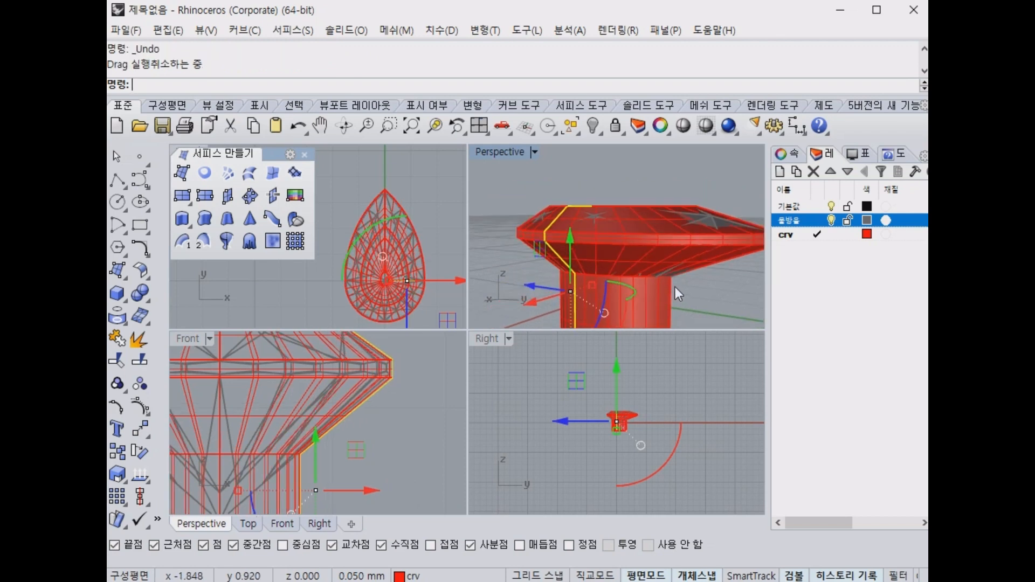
scroll(679, 285, "up", 5)
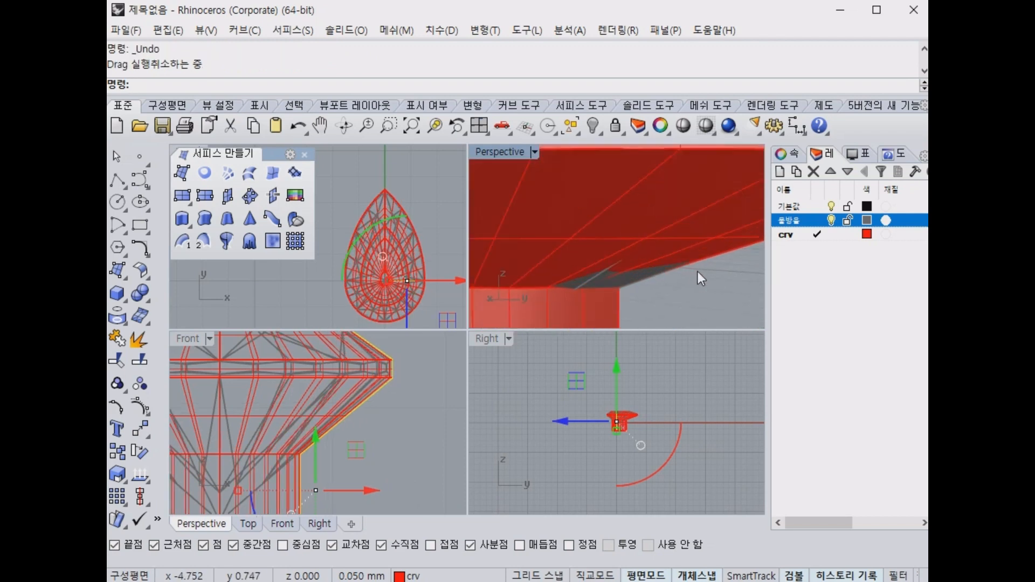
double_click(509, 152)
scroll(493, 343, "down", 5)
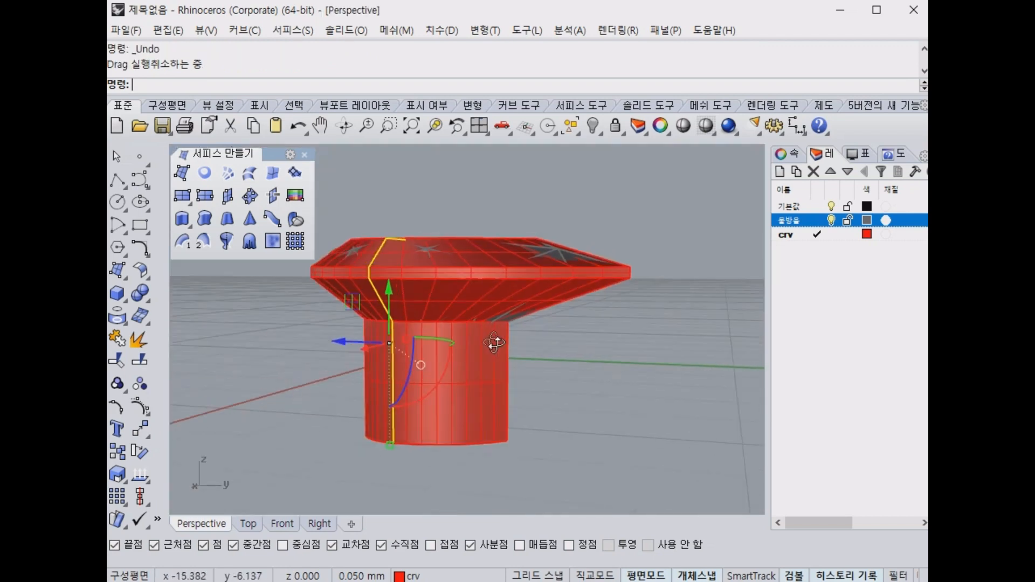
right_click_drag(399, 345, 500, 335)
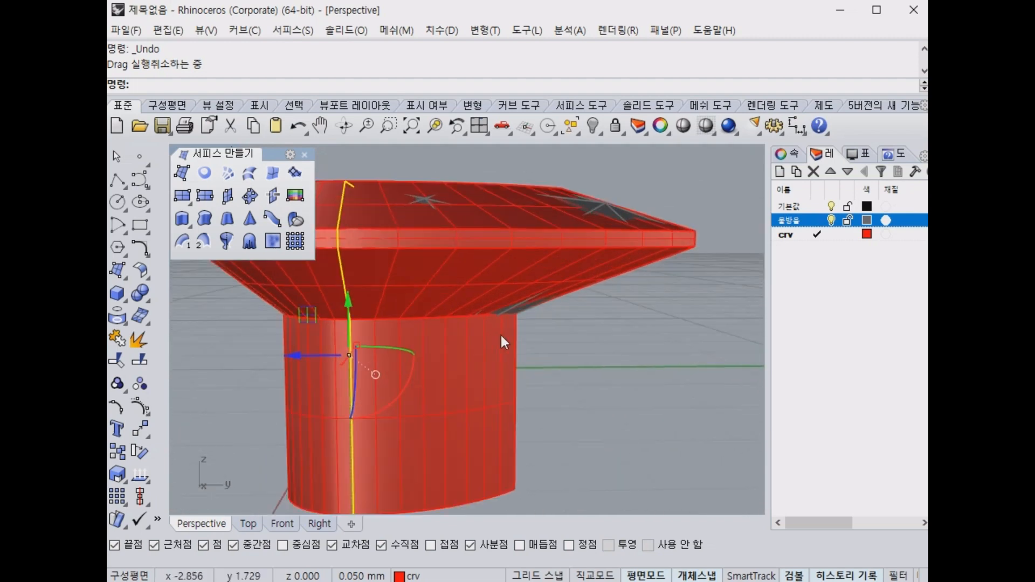
key("ctrl+y")
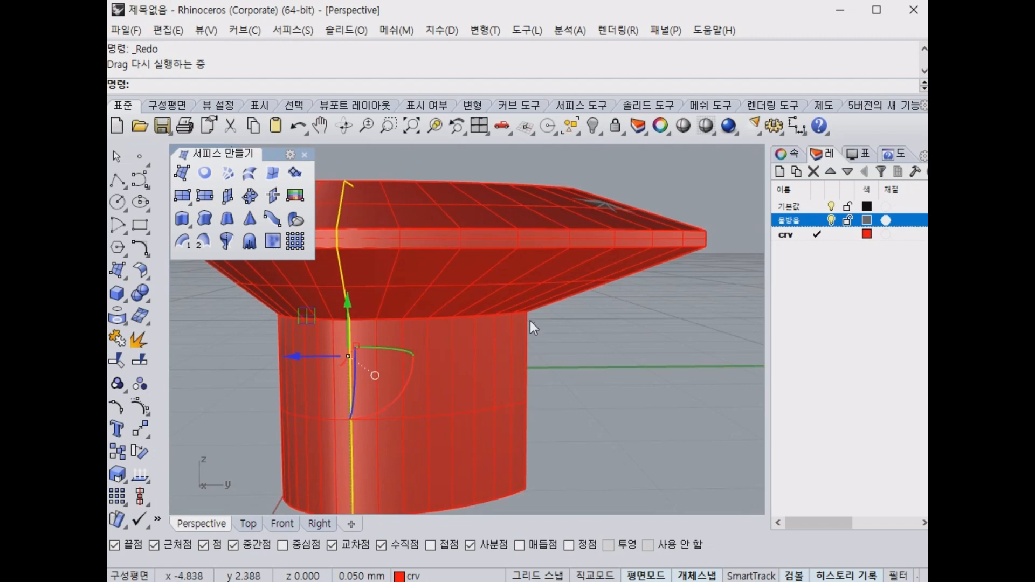
Examine the overhang and underside at the pointed tip of the revolved surface in the Perspective view.
right_click_drag(548, 326, 623, 320)
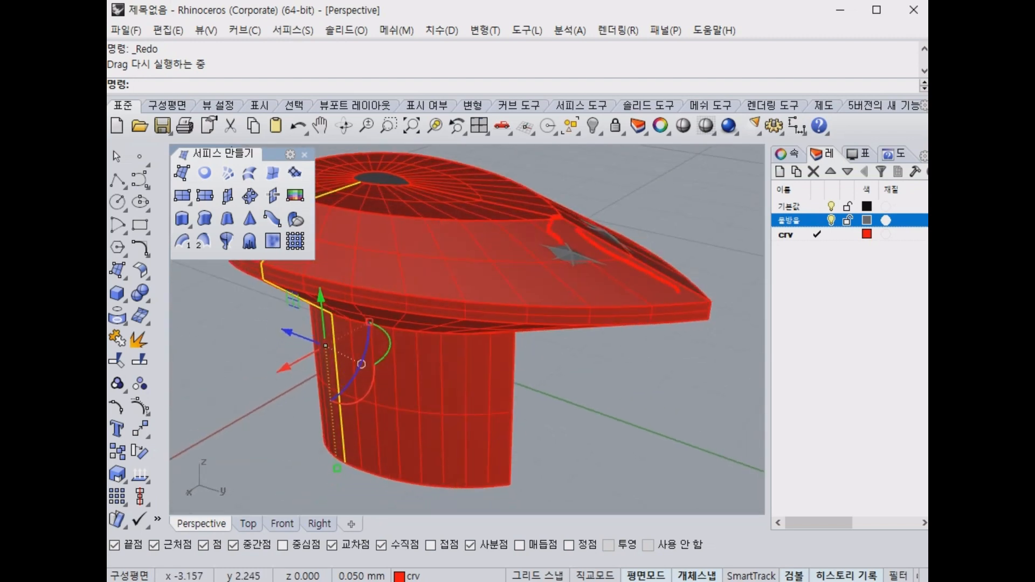
key("Escape")
mouse_move(549, 383)
right_mouse_down()
mouse_move(573, 335)
mouse_move(572, 297)
right_mouse_up()
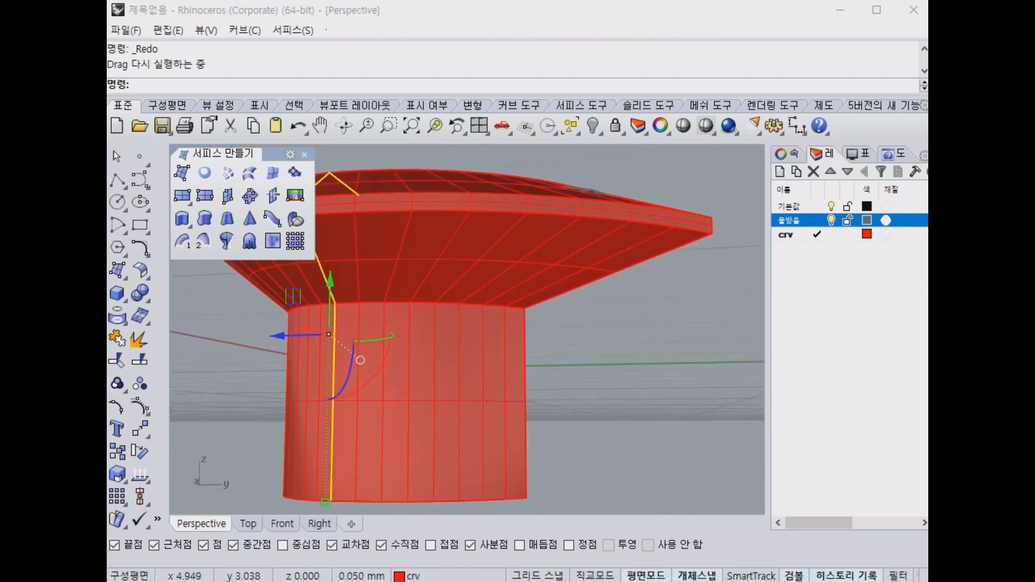
key("ctrl+2")
mouse_move(687, 233)
left_mouse_down()
mouse_move(536, 332)
mouse_move(569, 336)
left_mouse_up()
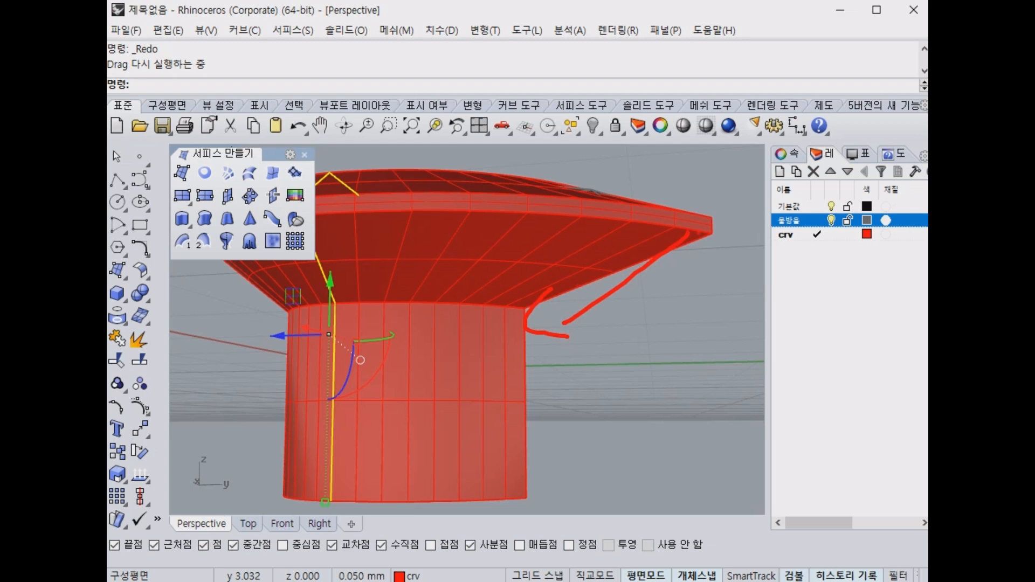
left_click_drag(697, 233, 561, 272)
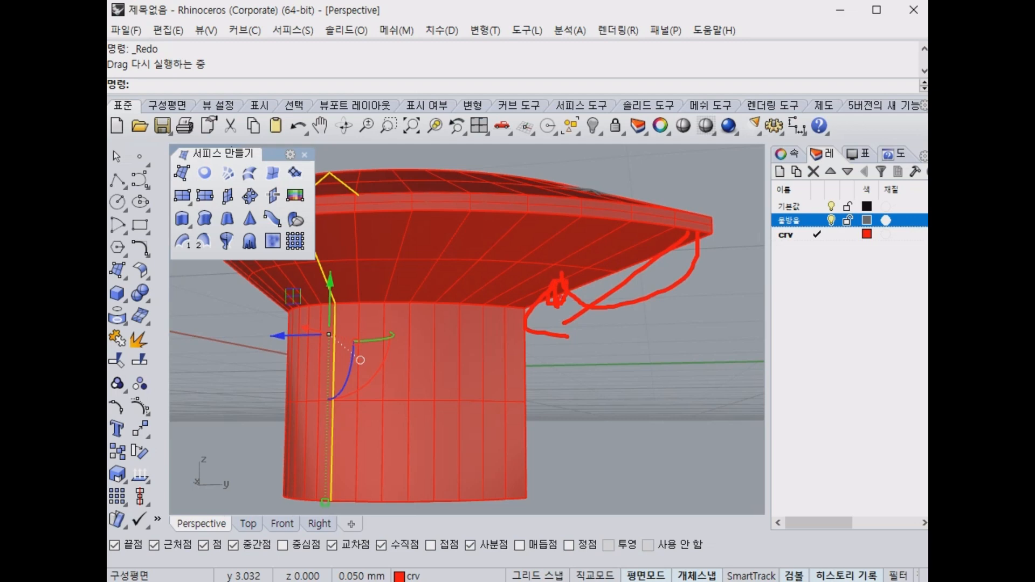
mouse_move(564, 300)
right_mouse_down()
mouse_move(573, 342)
mouse_move(564, 392)
right_mouse_up()
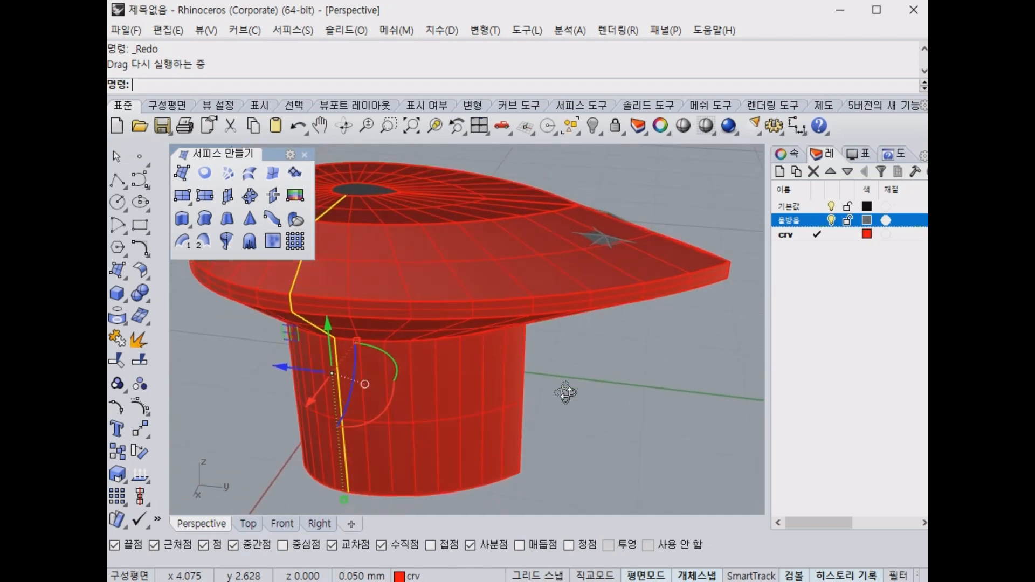
Close the surface creation tools, deselect the profile and restore the four-viewport layout.
left_click(305, 154)
right_click_drag(544, 304, 657, 297)
scroll(657, 297, "down", 4)
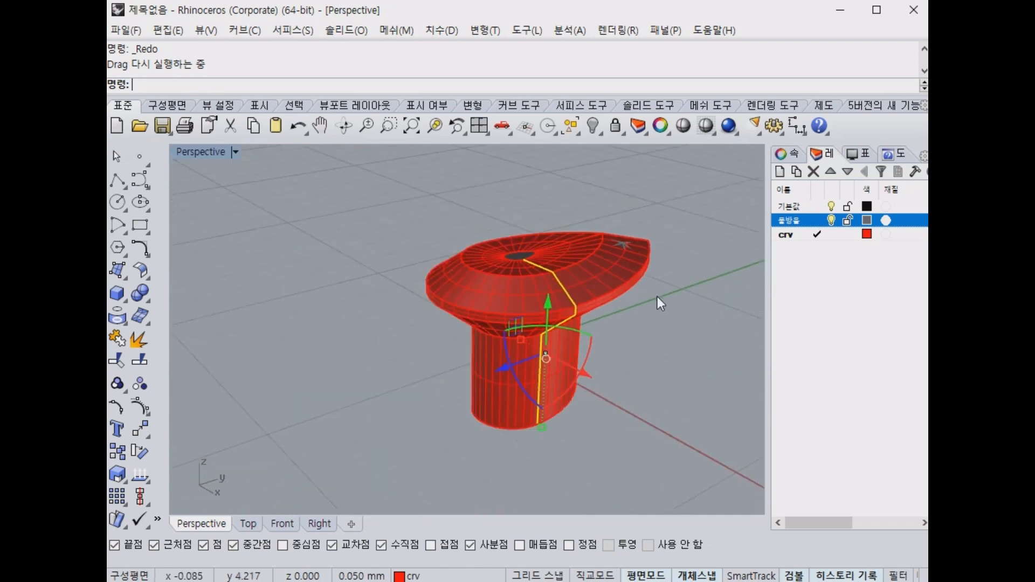
left_click(678, 336)
double_click(181, 155)
right_click_drag(656, 227, 674, 303)
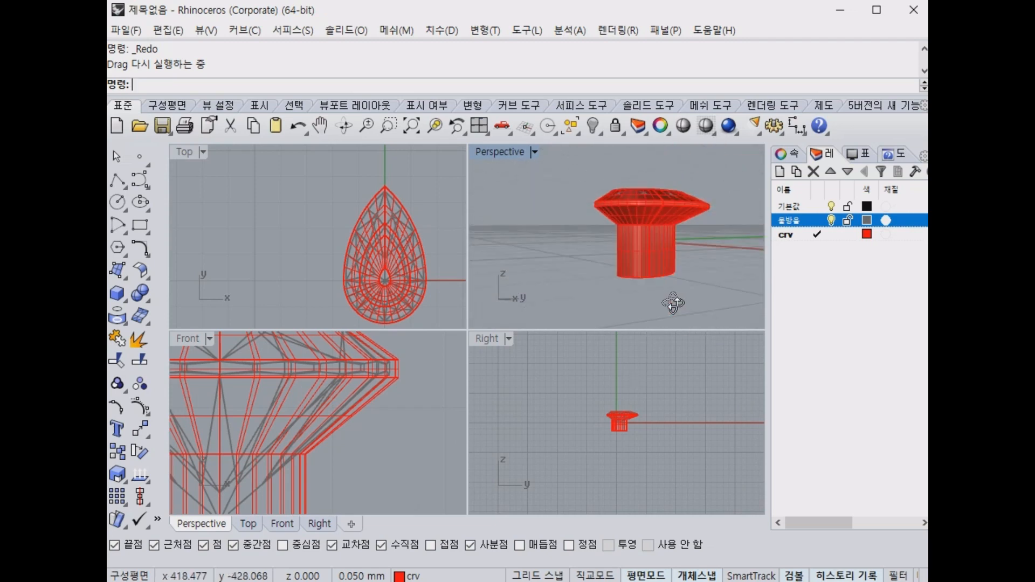
Cap the planar openings of the revolved polysurface.
left_click(673, 303)
left_click(695, 306)
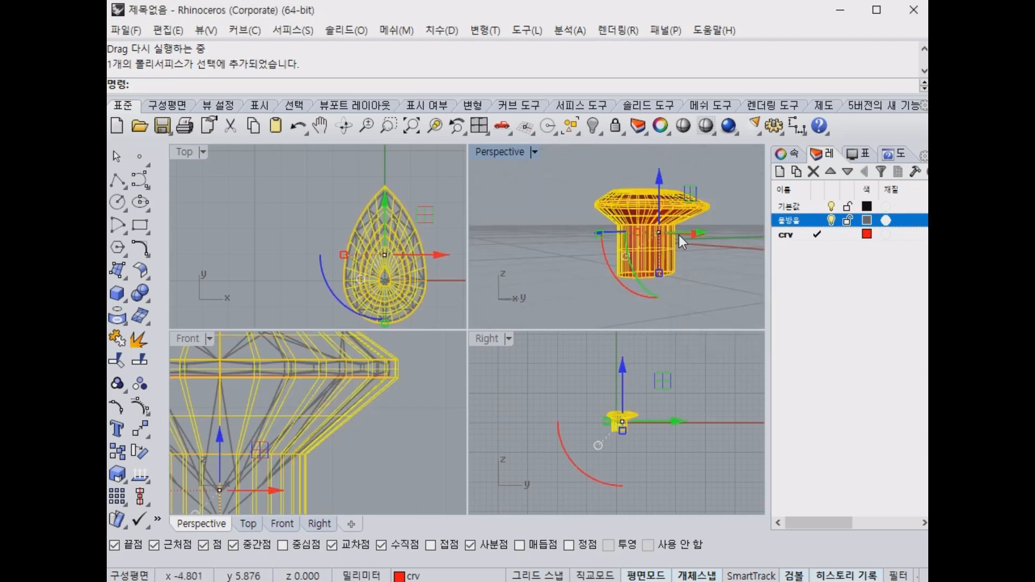
left_click(147, 298)
left_click(168, 328)
left_click(519, 339)
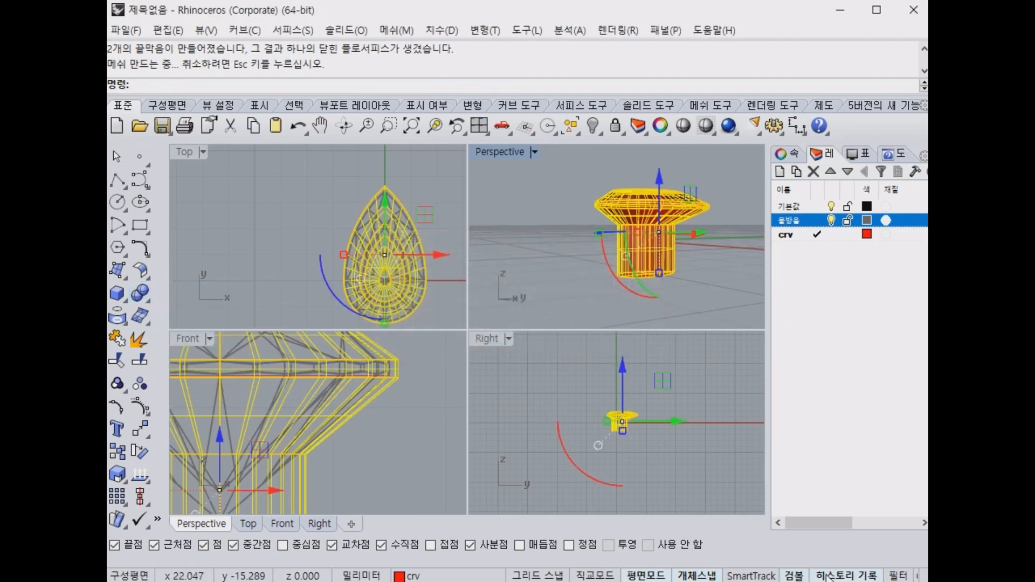
left_click(828, 575)
left_click(729, 274)
Select the capped solid and create a new layer named 차집합.
right_click_drag(728, 274, 720, 318)
left_click(690, 199)
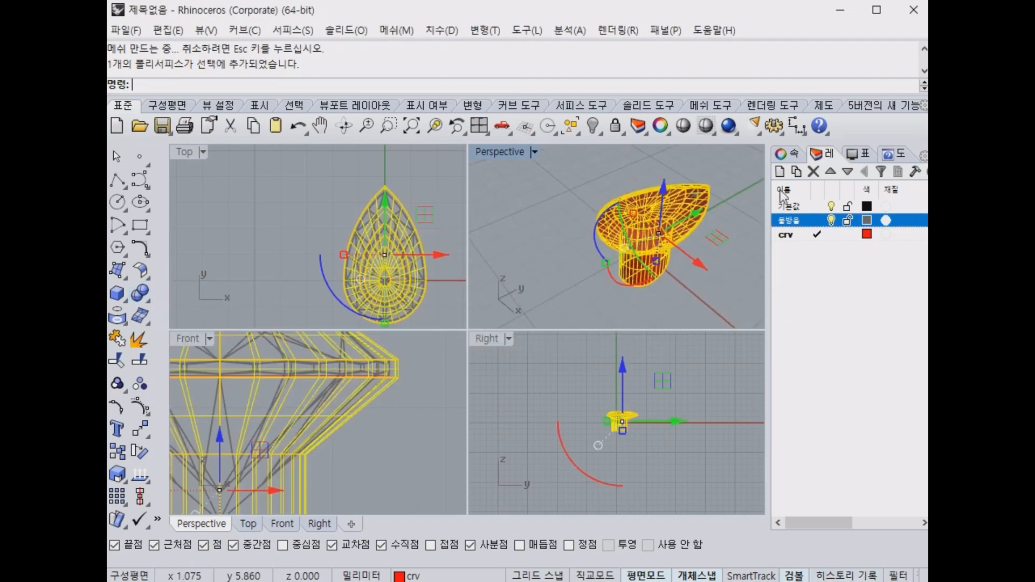
left_click(781, 172)
type("ck")
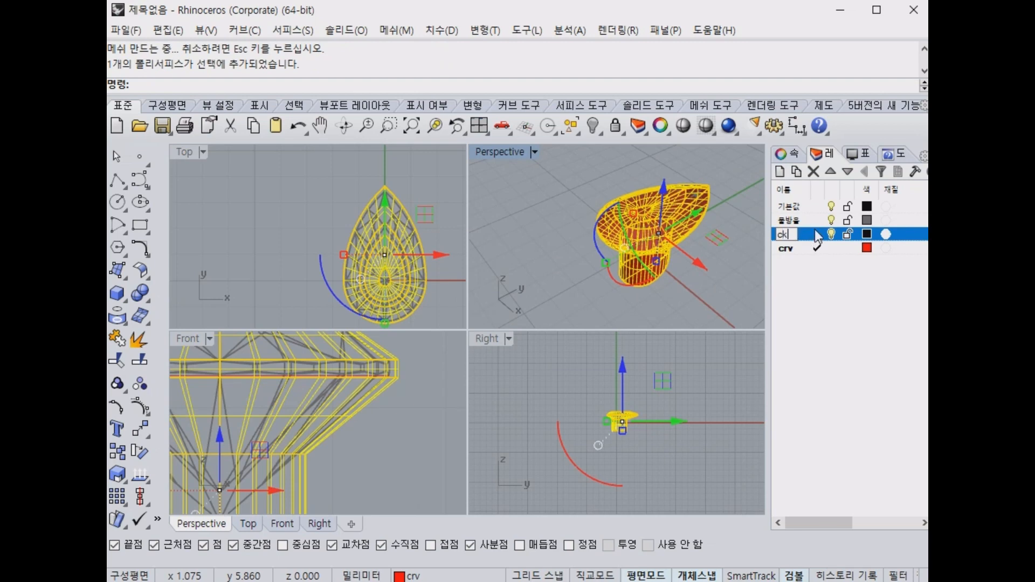
key("BackSpace")
key("BackSpace")
type("차집합")
key("Return")
Set the 차집합 layer's color to magenta and move the capped solid onto that layer.
left_click(867, 233)
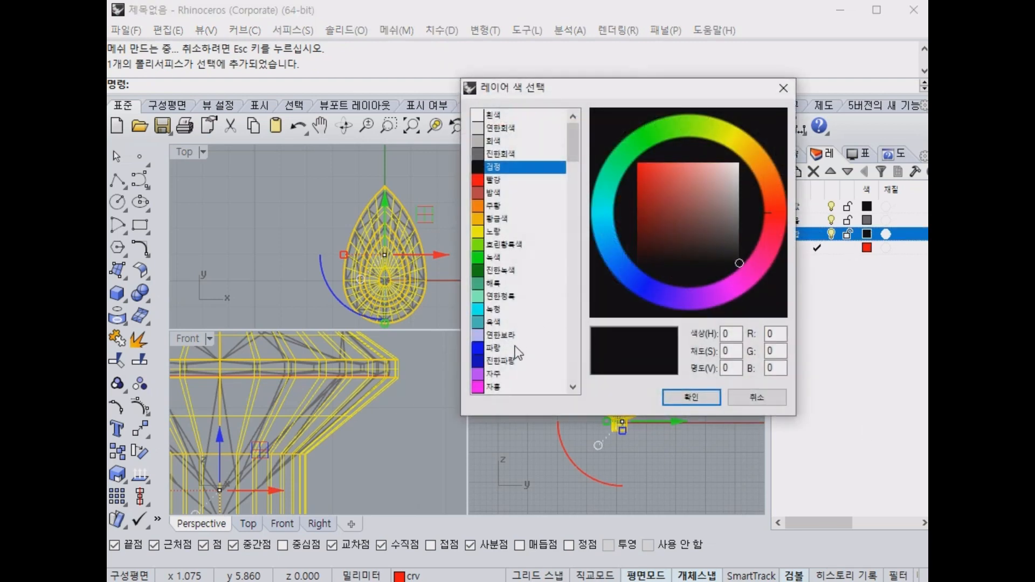
left_click(544, 382)
left_click(696, 393)
right_click(792, 234)
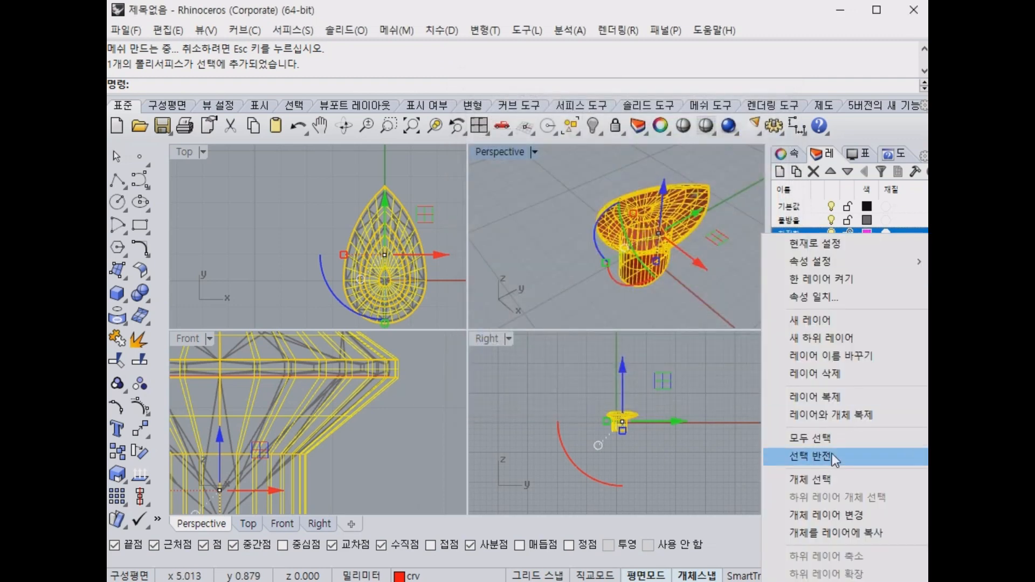
left_click(830, 515)
key("Escape")
mouse_move(716, 265)
right_mouse_down()
mouse_move(739, 236)
mouse_move(732, 146)
mouse_move(722, 224)
mouse_move(730, 278)
right_mouse_up()
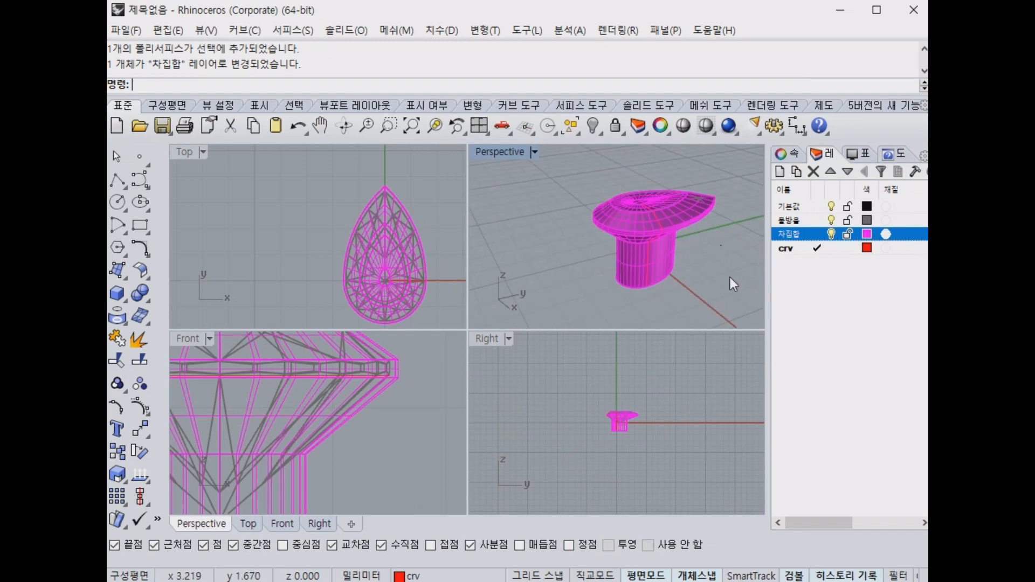
Undo the layer assignment, the creation of the 차집합 layer and the cap.
key("ctrl+z")
key("ctrl+z")
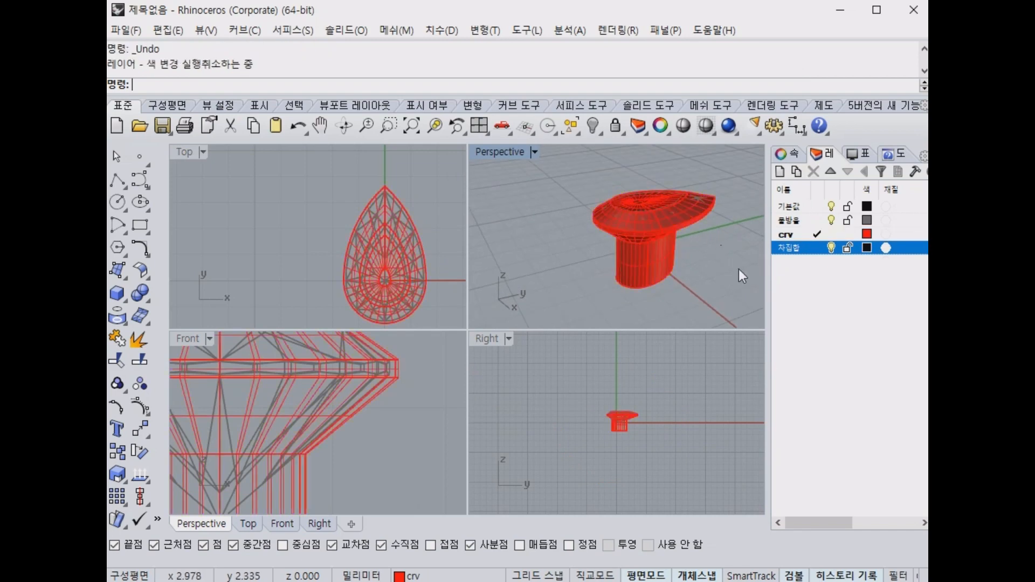
key("ctrl+z")
key("ctrl+z")
key("ctrl+z")
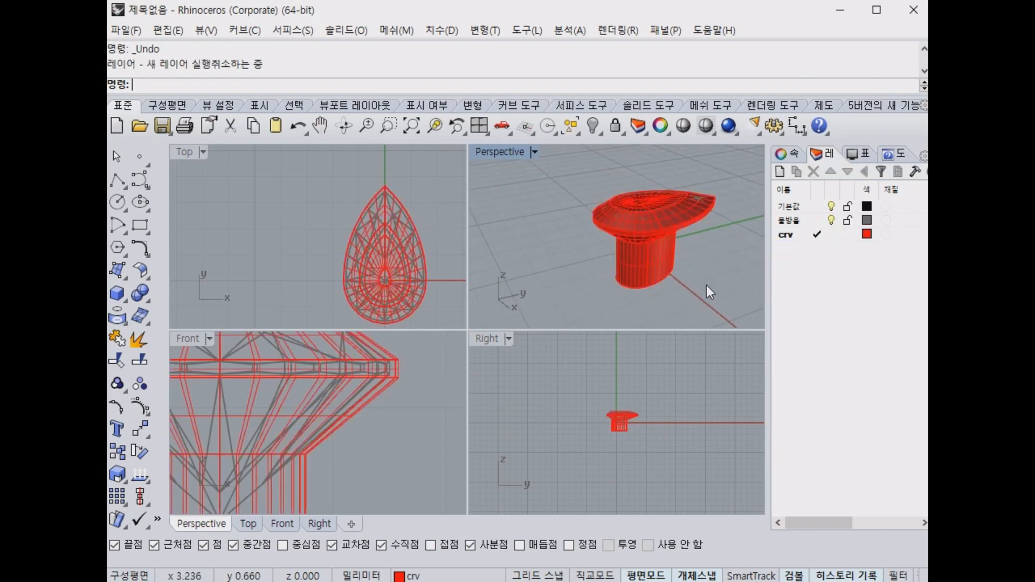
left_click(707, 279)
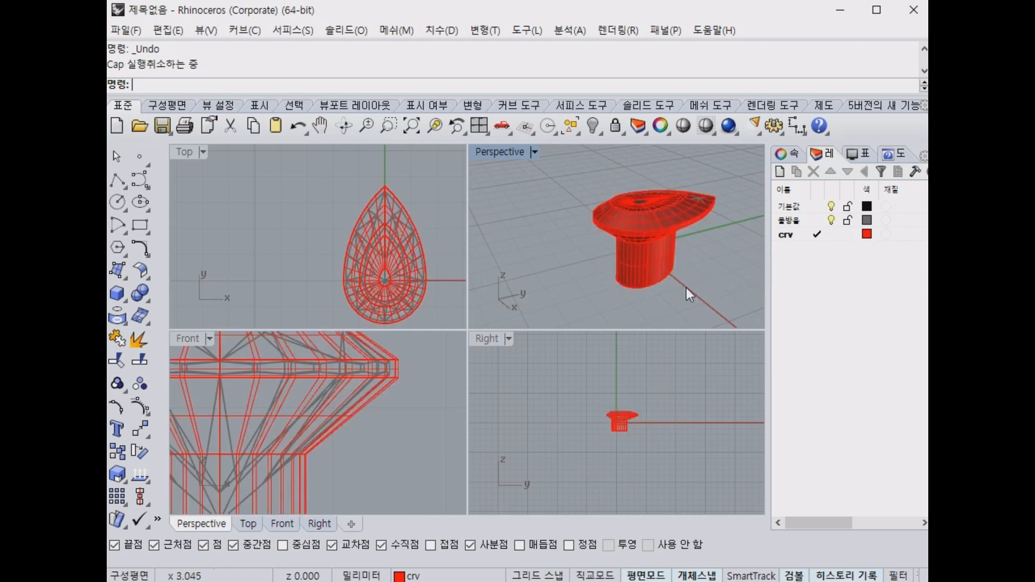
Open the solid tools and cap the open ends of the revolved polysurface with the Cap command.
left_click(147, 298)
left_click_drag(182, 283, 217, 181)
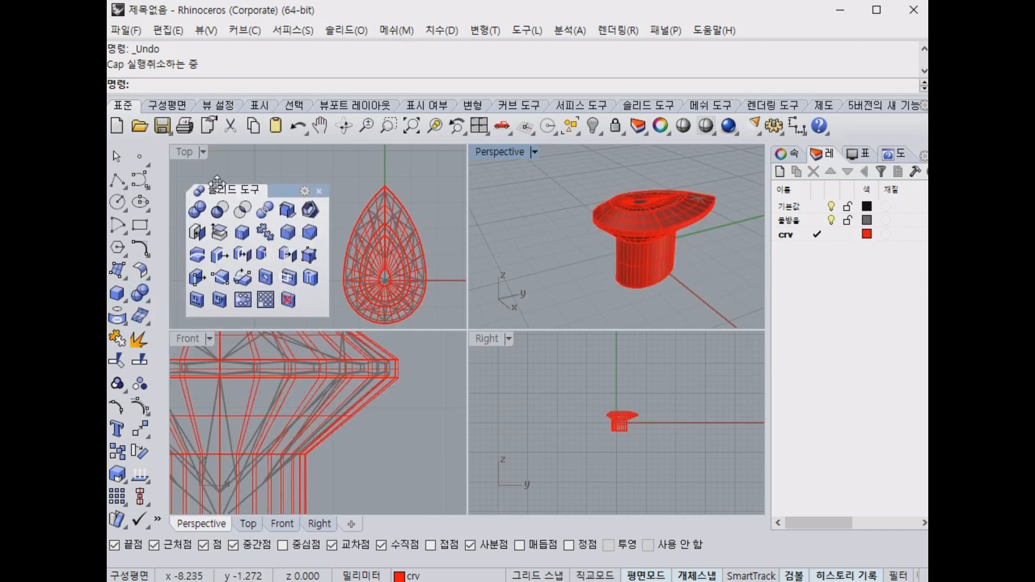
left_click(198, 233)
right_click_drag(655, 247, 693, 209)
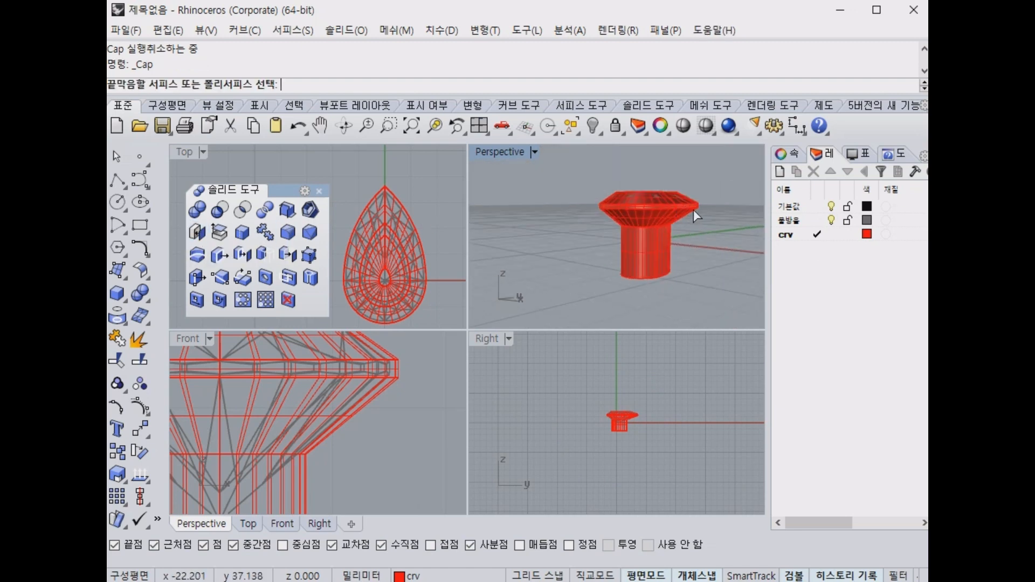
scroll(658, 250, "up", 3)
left_click(627, 280)
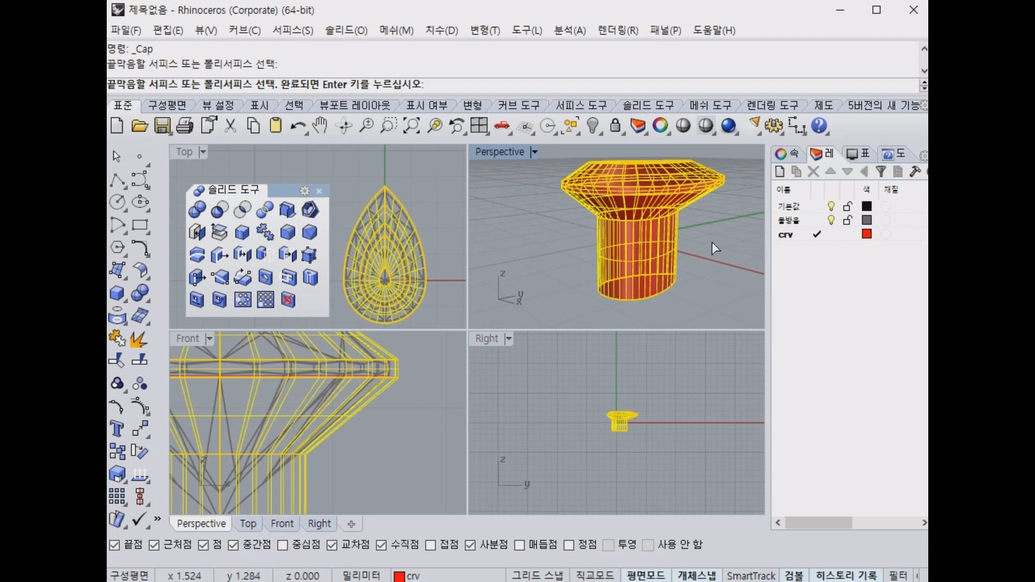
key("Return")
Inspect the capped solid from above and from the side in the Perspective view.
left_click(518, 338)
right_click_drag(661, 331, 669, 330)
right_click_drag(707, 222, 704, 203)
left_click(670, 287)
left_click(716, 295)
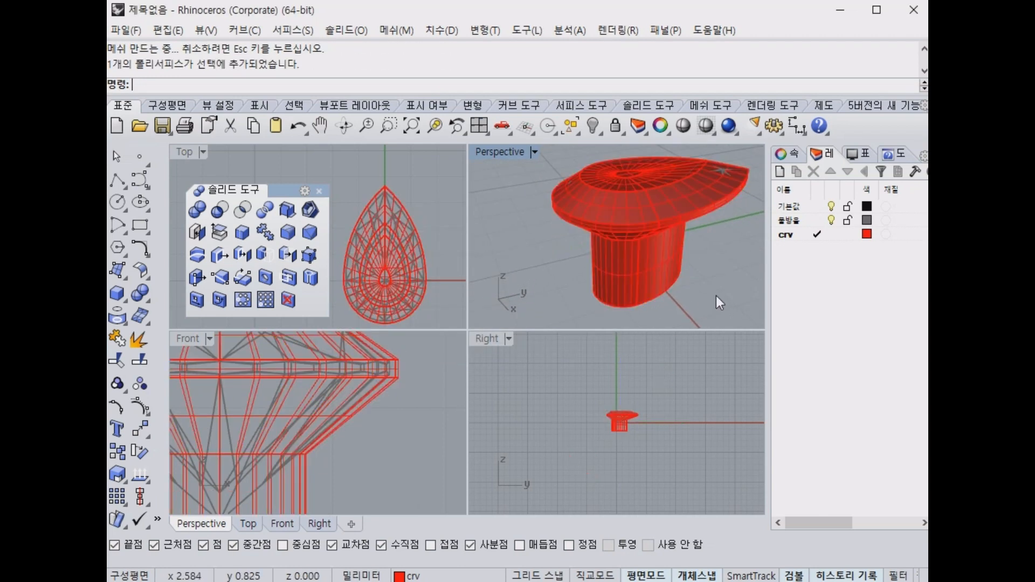
right_click_drag(716, 296, 729, 297)
key("ctrl+2")
mouse_move(721, 315)
left_mouse_down()
mouse_move(518, 144)
mouse_move(596, 348)
left_mouse_up()
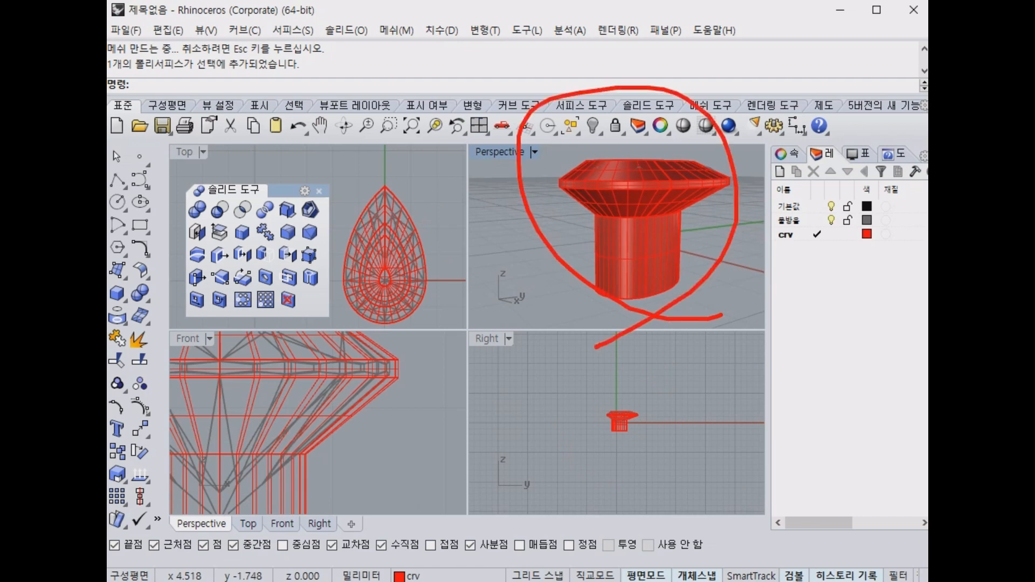
key("Escape")
Move the capped solid to the 기본값 layer.
left_click(674, 280)
right_click(811, 211)
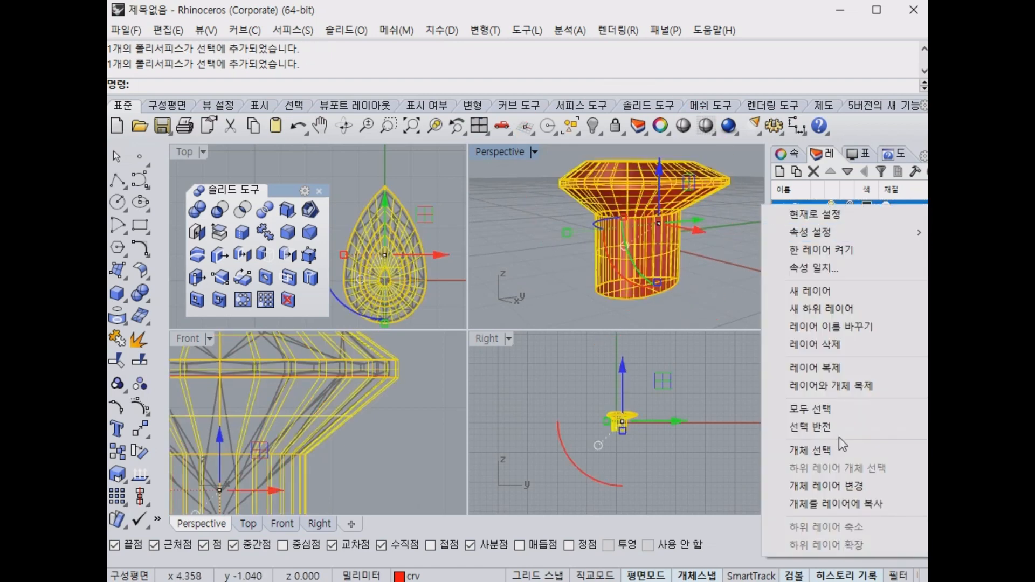
left_click(849, 479)
left_click(719, 247)
right_click_drag(719, 247, 669, 327)
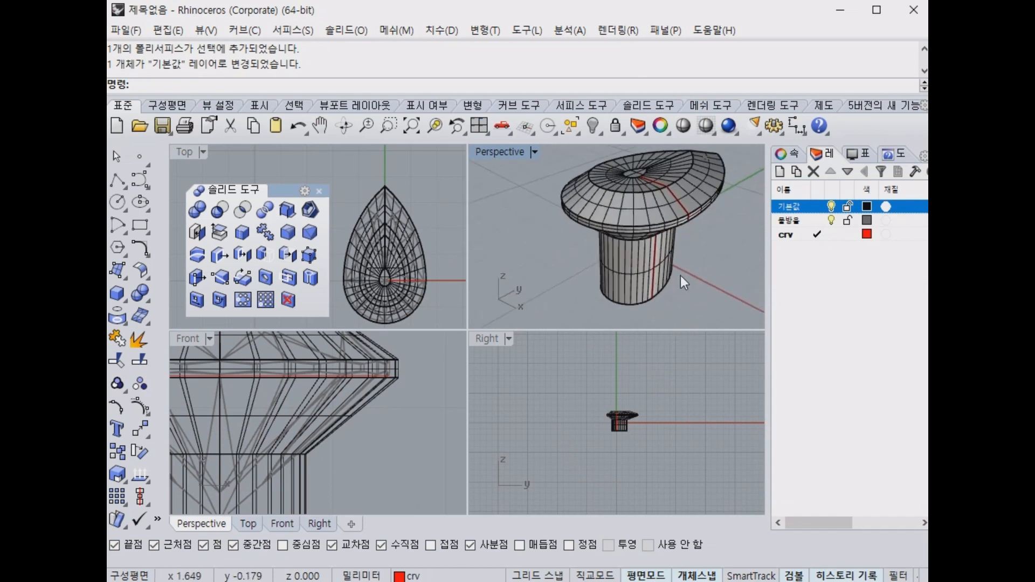
Undo the layer change and the cap, and pick the uncapped polysurface in the Perspective view.
key("ctrl+z")
left_click(712, 216)
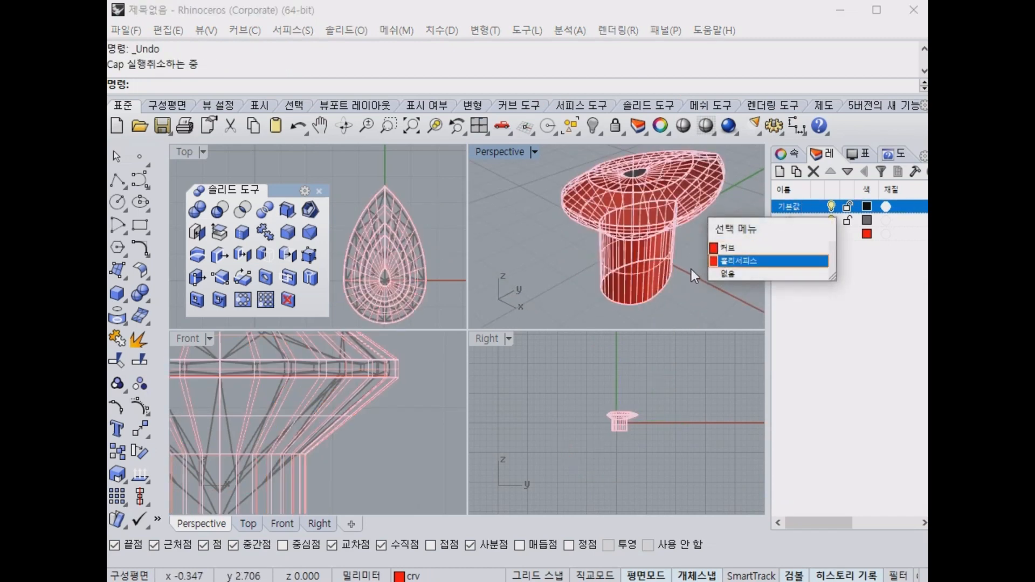
Move the teardrop-shaped polysurface around the gem to the 기본값 layer.
left_click(738, 260)
right_click(790, 207)
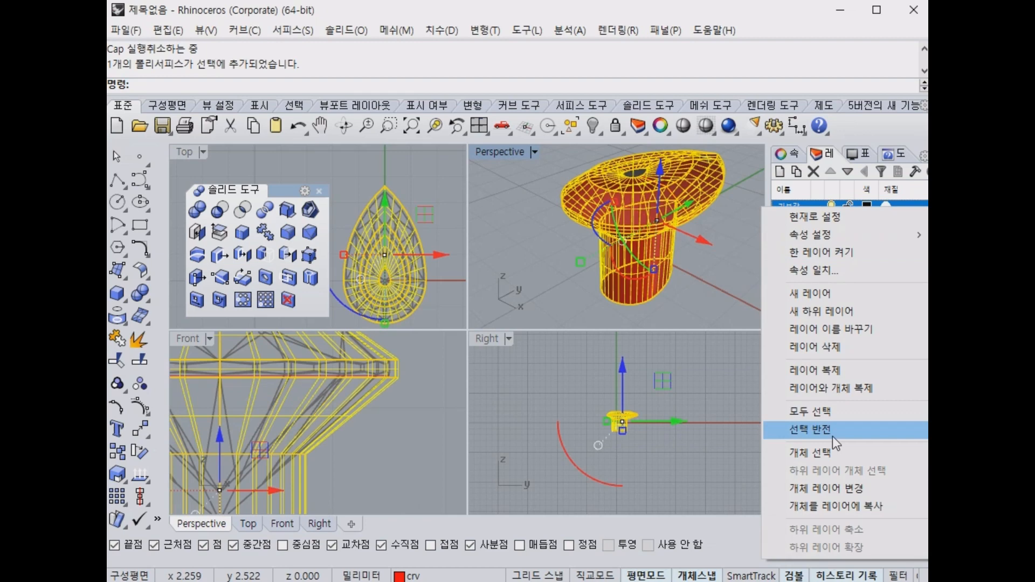
left_click(830, 488)
key("Escape")
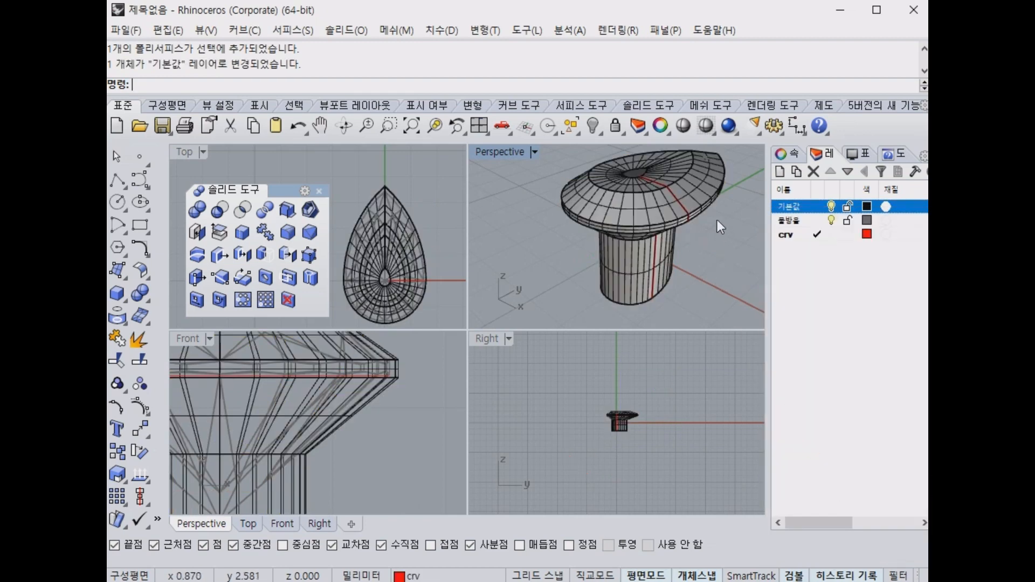
left_click(716, 193)
key("Escape")
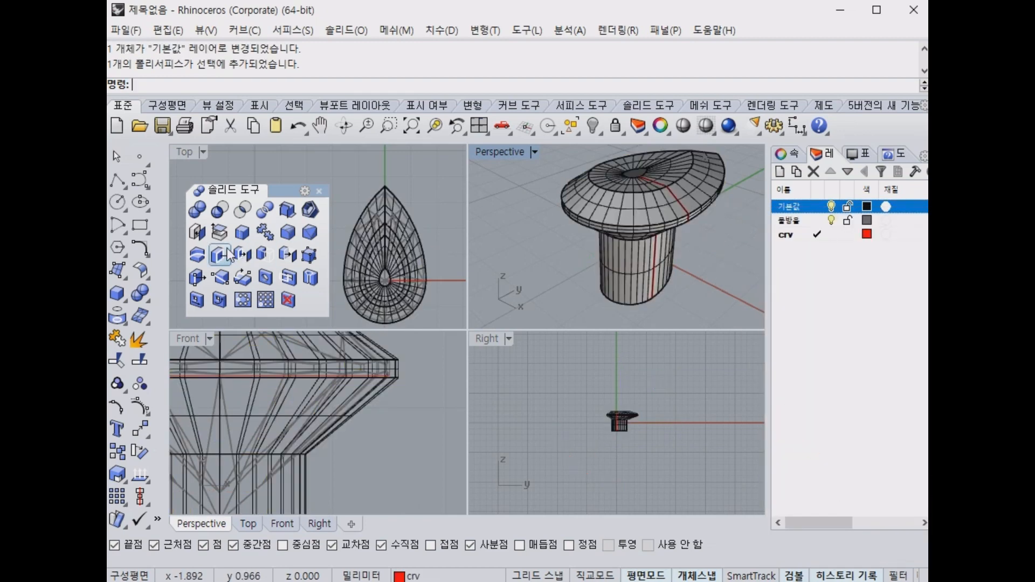
Cap the open ends of the teardrop-shaped polysurface and acknowledge the history warning.
left_click(198, 233)
right_click_drag(703, 291, 687, 267)
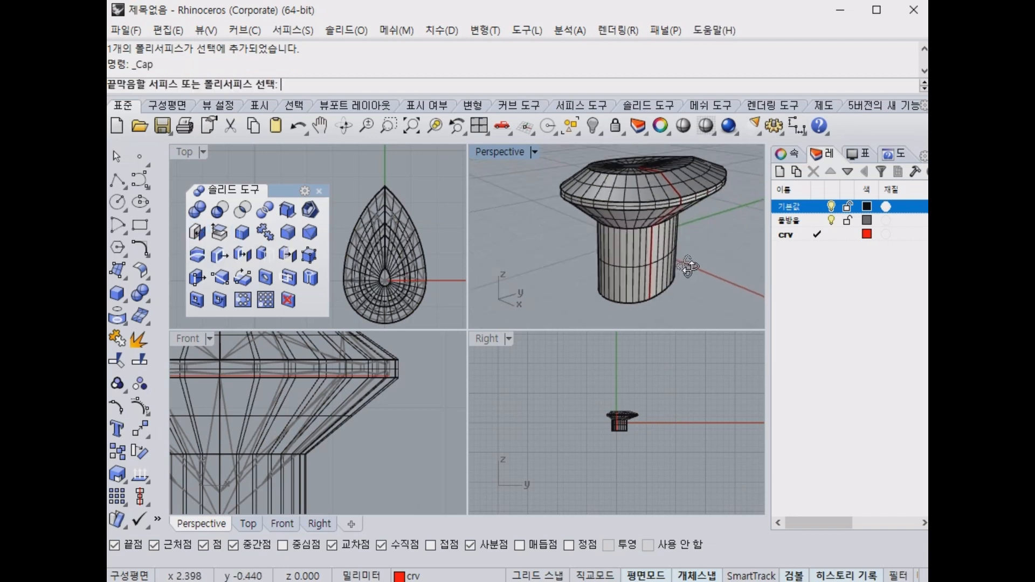
left_click(676, 282)
right_click(727, 263)
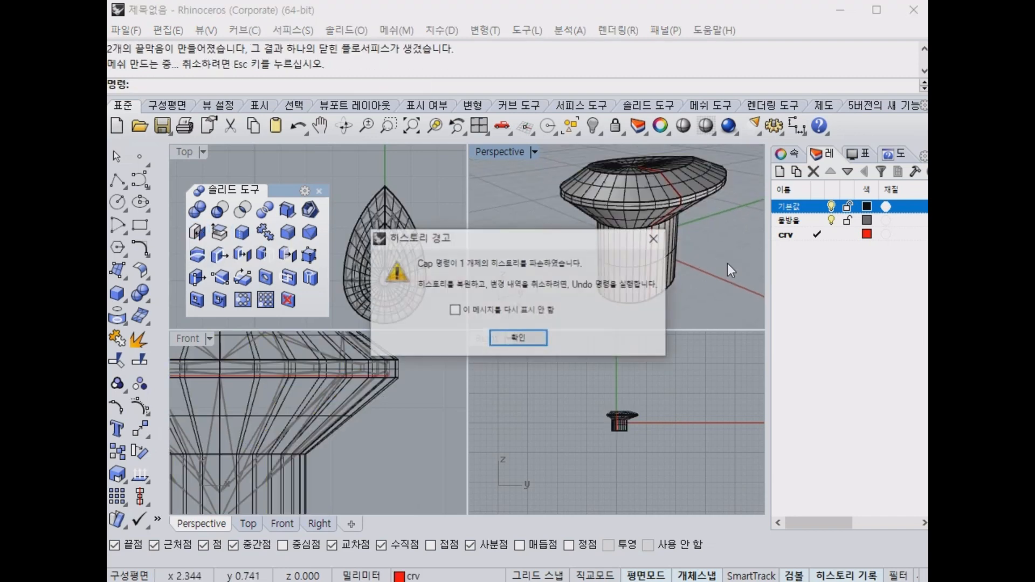
left_click(534, 345)
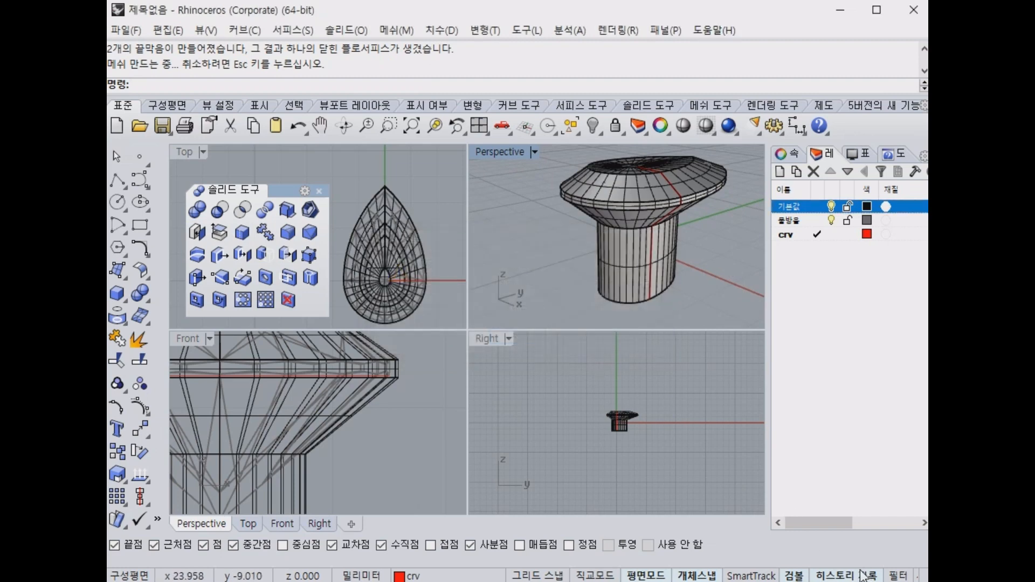
Inspect the capped teardrop-shaped solid from several angles in the Perspective view.
mouse_move(723, 318)
right_mouse_down()
mouse_move(712, 257)
mouse_move(747, 198)
mouse_move(742, 311)
right_mouse_up()
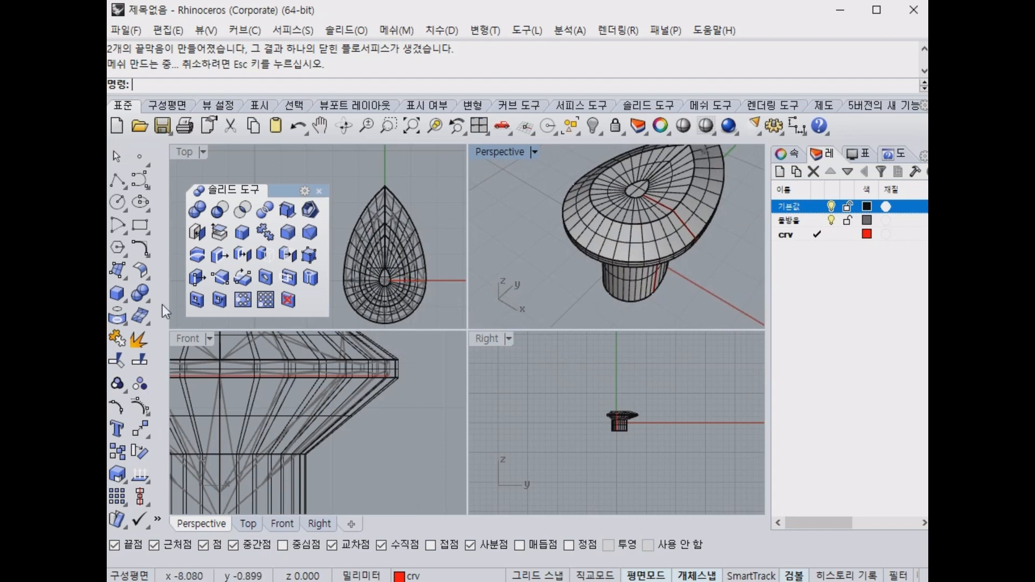
scroll(454, 268, "down", 2)
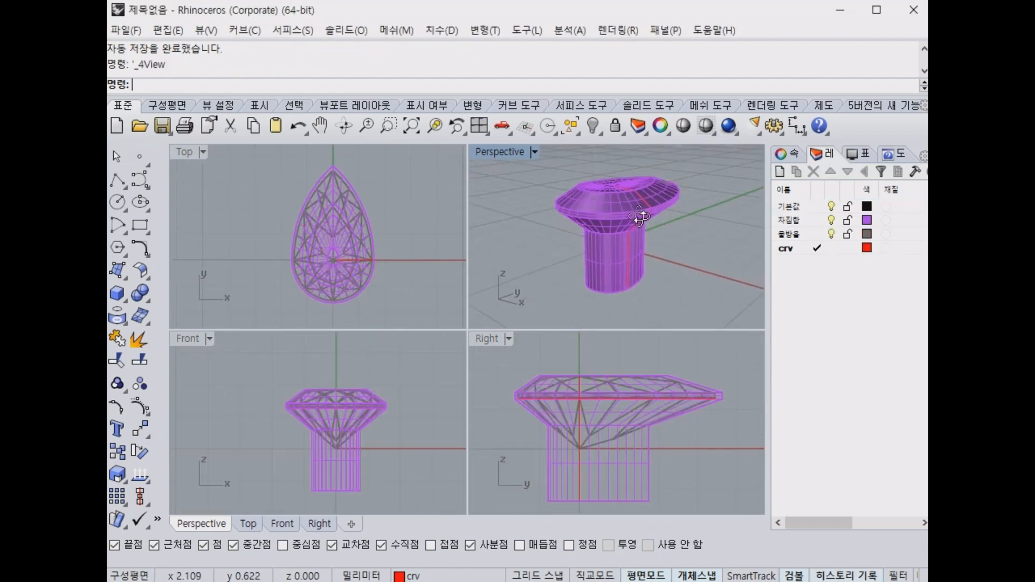
scroll(626, 218, "up", 3)
left_click(654, 216)
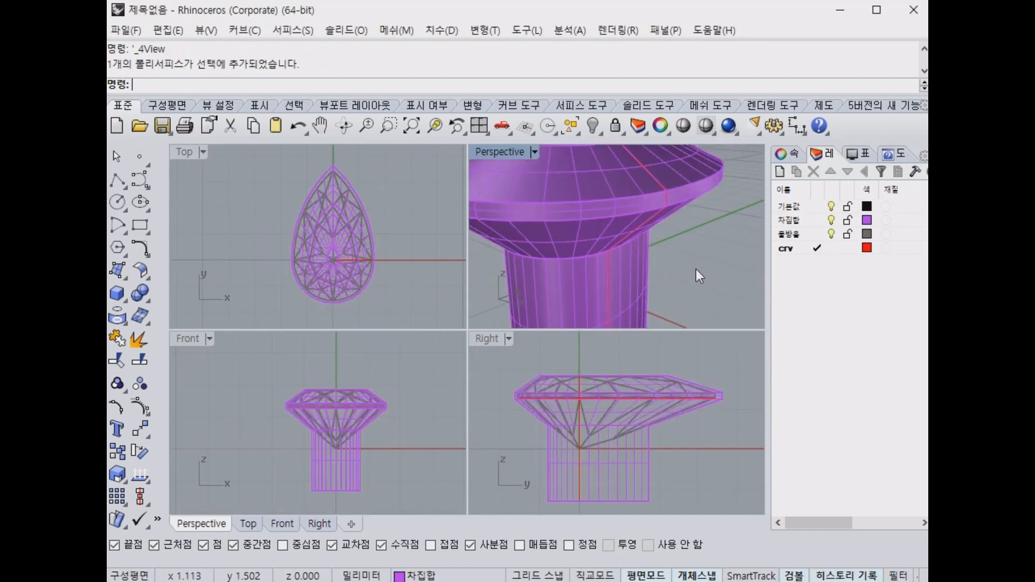
mouse_move(663, 286)
right_mouse_down()
mouse_move(576, 188)
mouse_move(671, 250)
mouse_move(684, 290)
mouse_move(678, 281)
right_mouse_up()
scroll(679, 280, "down", 5)
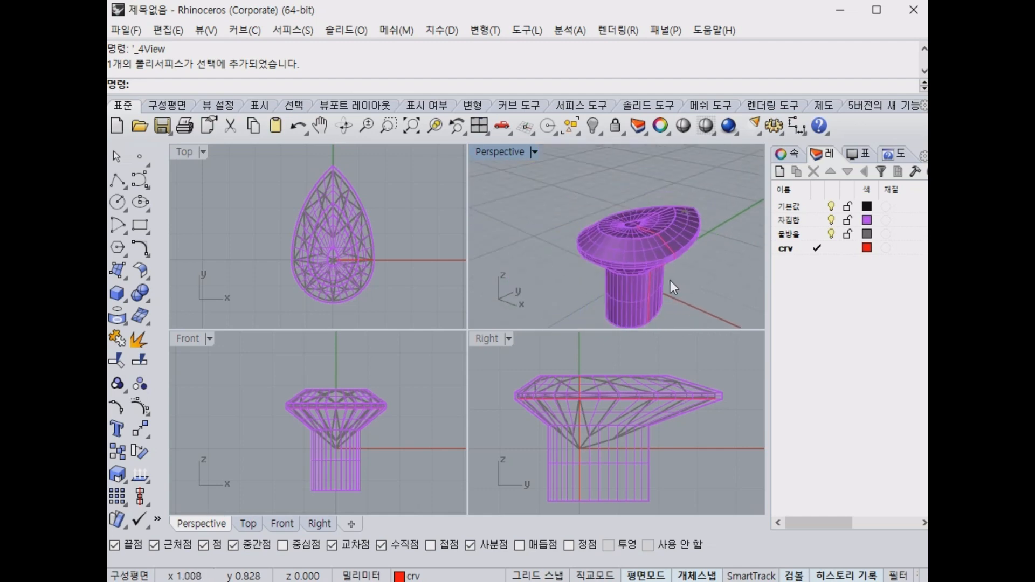
left_click(617, 310)
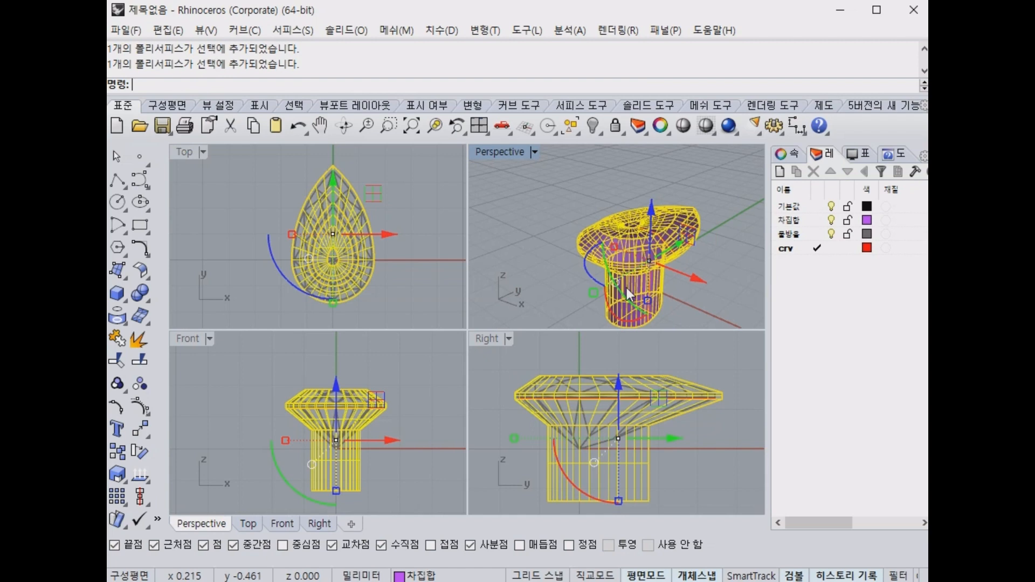
left_click(717, 274)
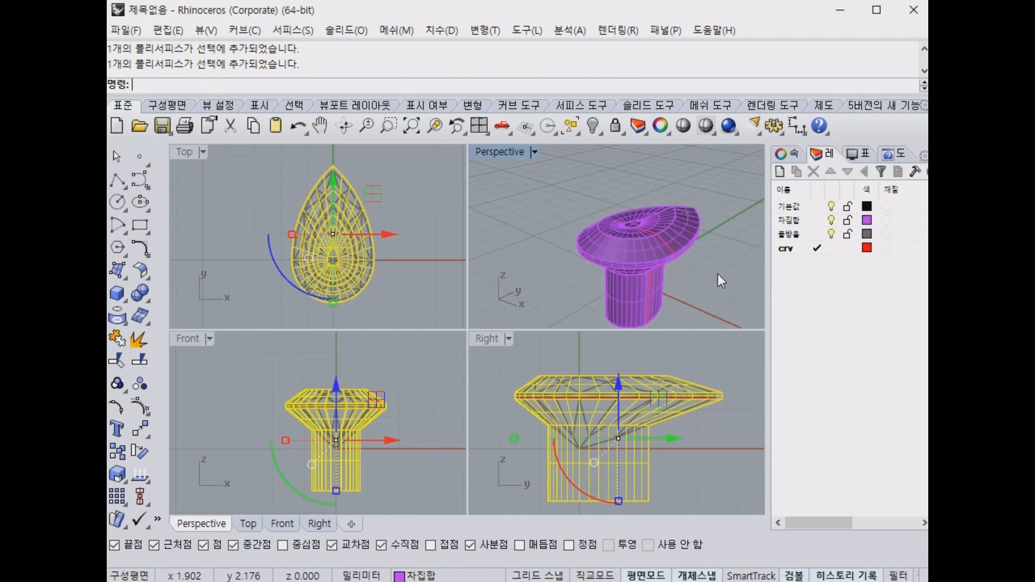
Hide the 차집합 layer so that only the gemstone and its curves are displayed.
left_click(835, 222)
left_click(832, 220)
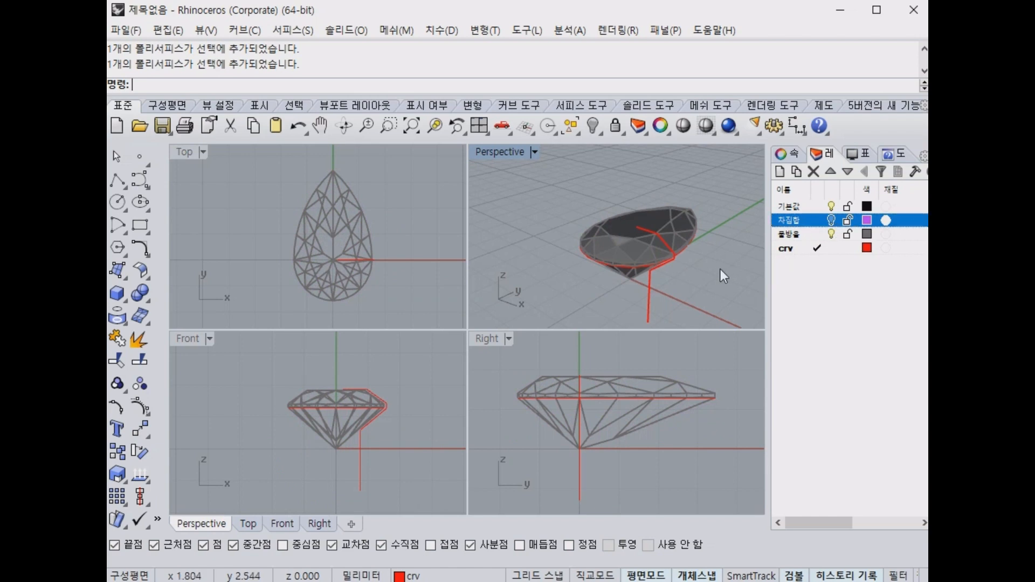
left_click(832, 221)
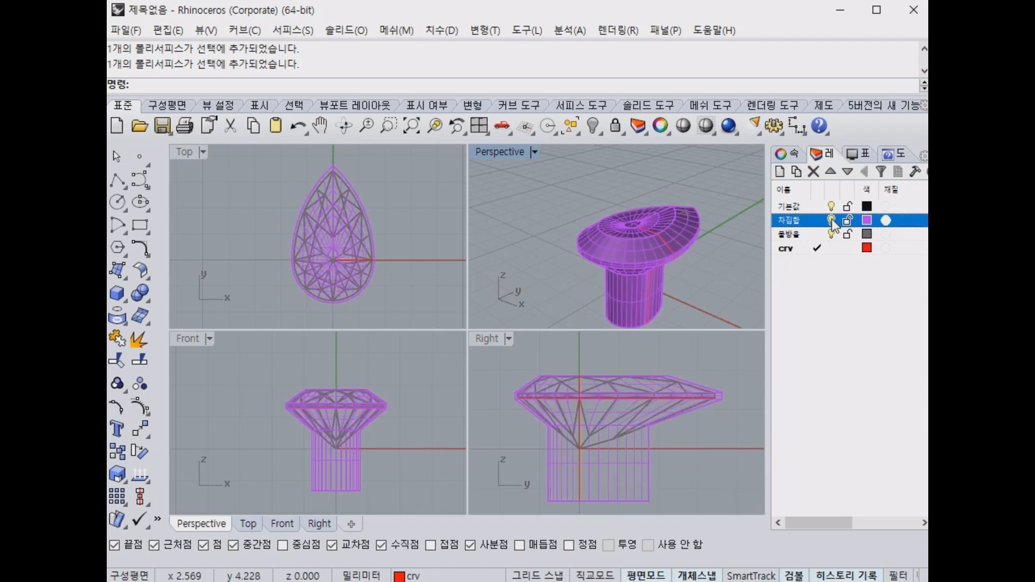
left_click(832, 220)
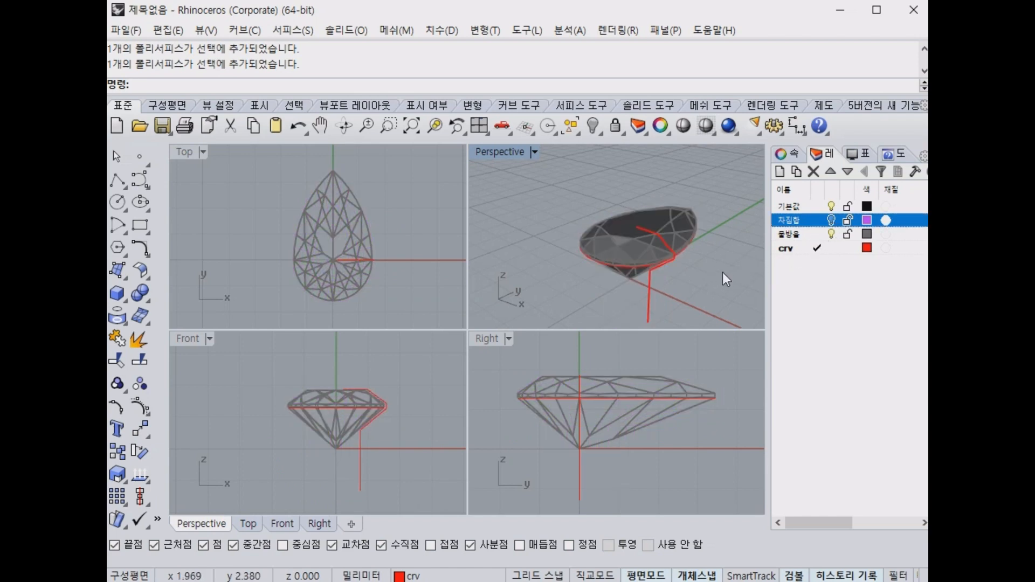
Lock the pear-shaped gemstone so that only its curves can be selected.
left_click(690, 247)
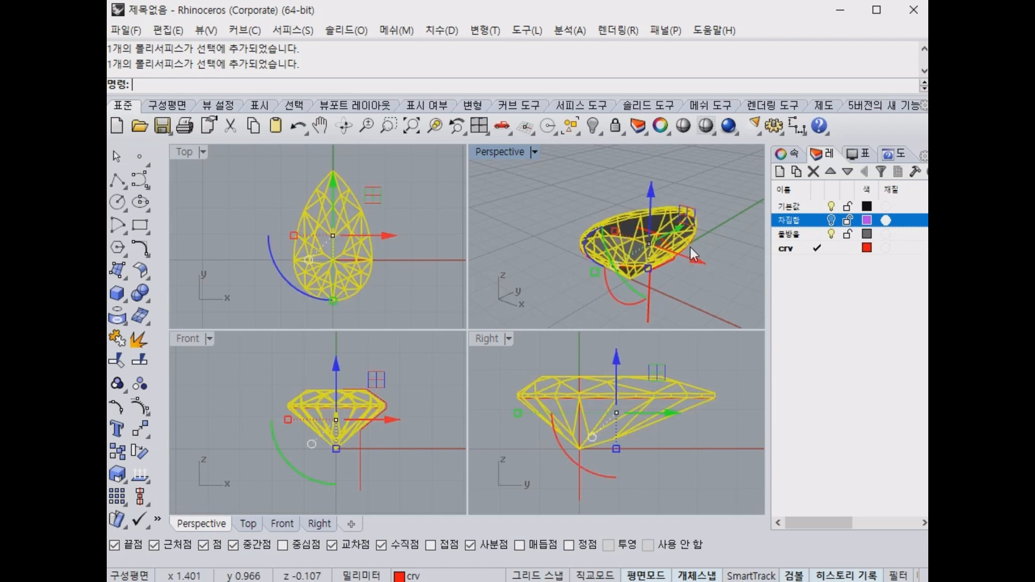
scroll(674, 241, "up", 8)
key("Escape")
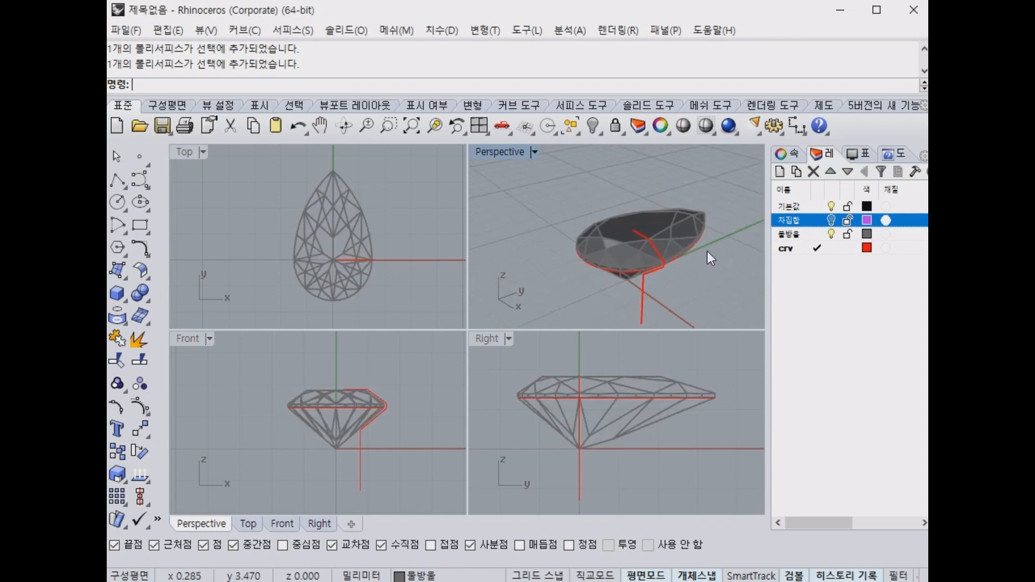
left_click(687, 258)
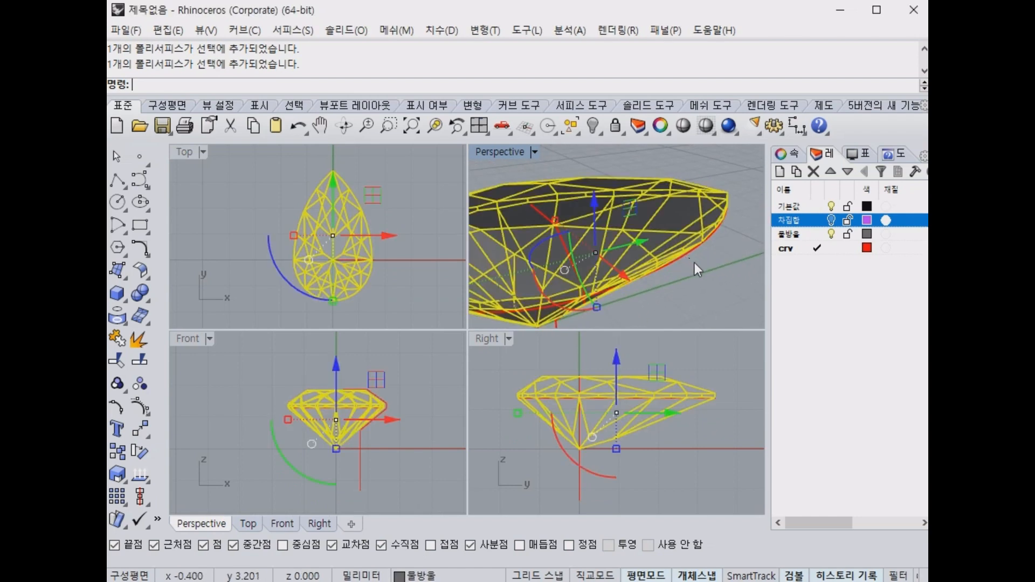
left_click(695, 264)
left_click(688, 206)
key("ctrl+l")
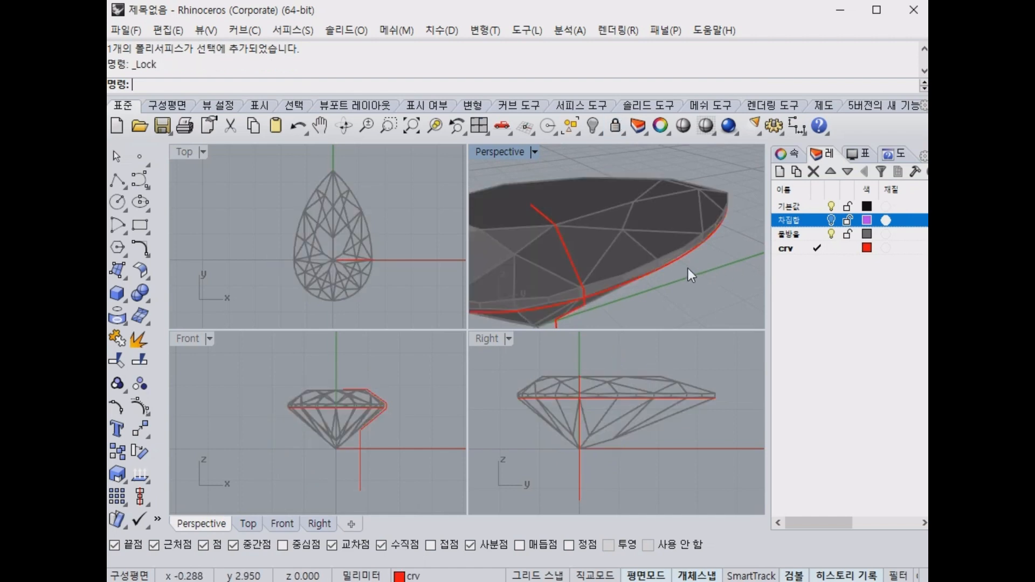
Select the gem's teardrop outline curve and examine its pointed end in the Top view.
left_click(660, 266)
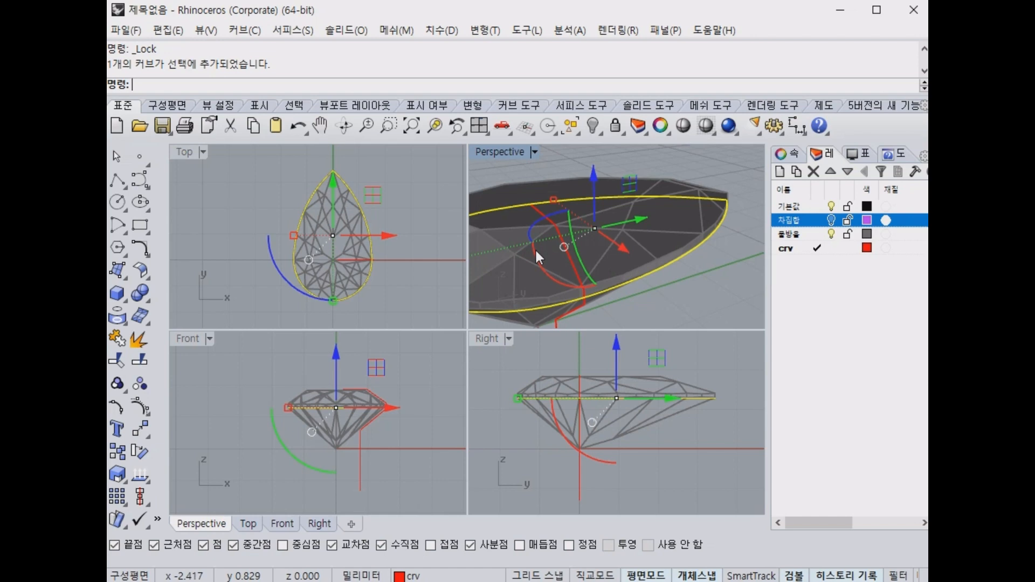
scroll(370, 208, "down", 2)
right_click_drag(371, 207, 409, 239)
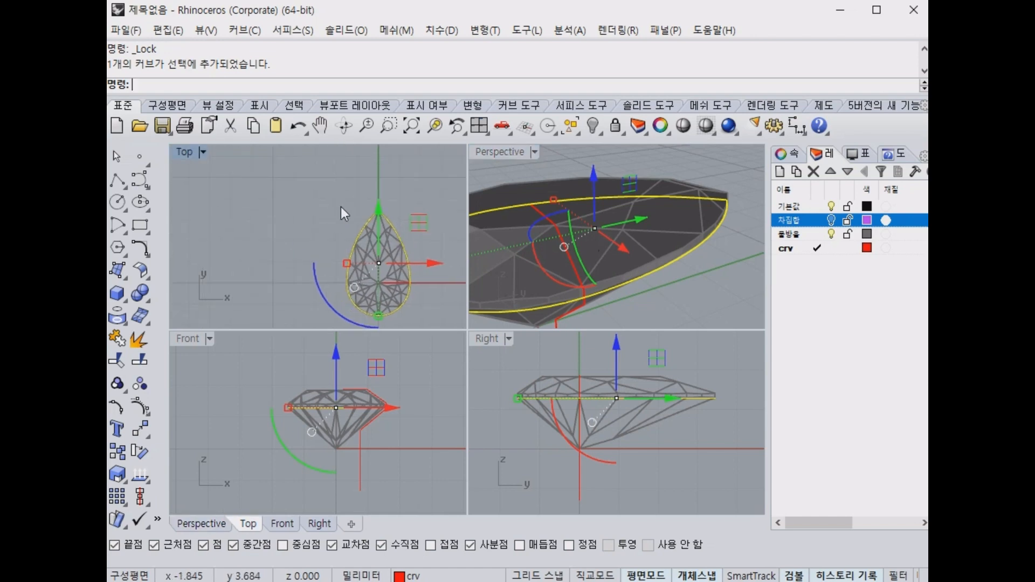
scroll(381, 221, "up", 6)
mouse_move(304, 278)
left_mouse_down()
mouse_move(286, 267)
mouse_move(272, 212)
mouse_move(387, 162)
mouse_move(380, 191)
mouse_move(407, 281)
mouse_move(341, 265)
mouse_move(326, 277)
mouse_move(282, 269)
left_mouse_up()
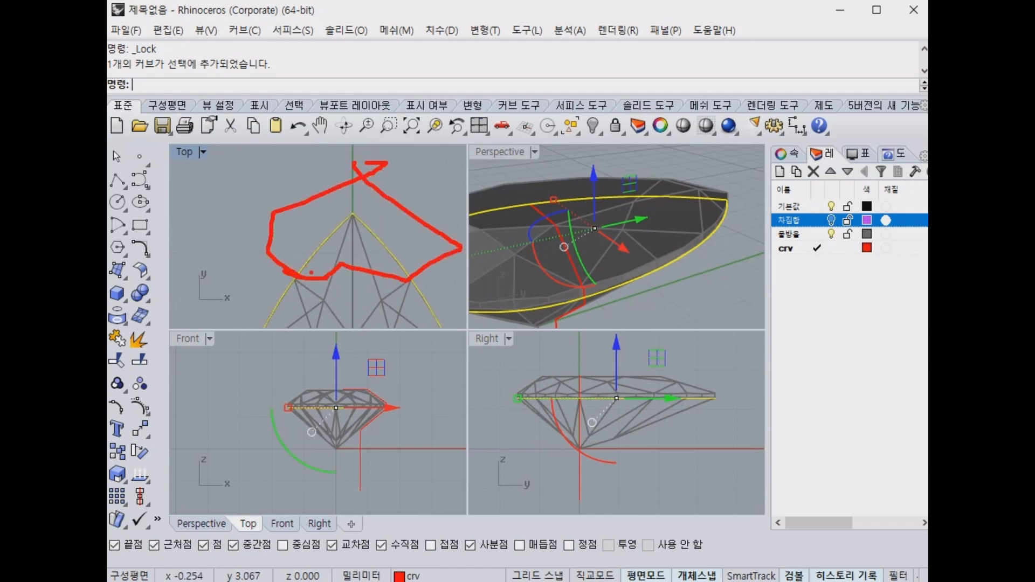
key("Escape")
left_click(406, 200)
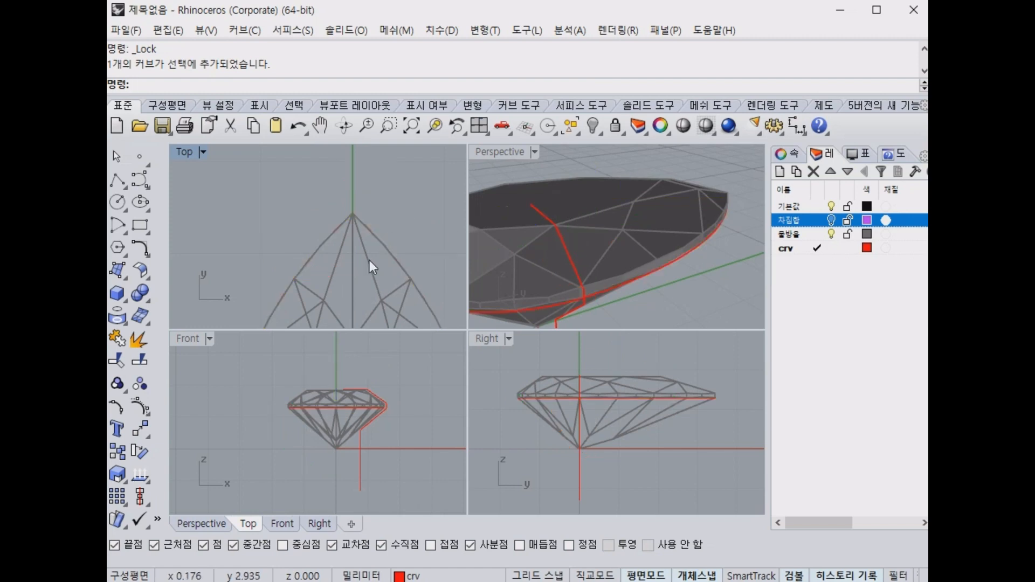
left_click(408, 267)
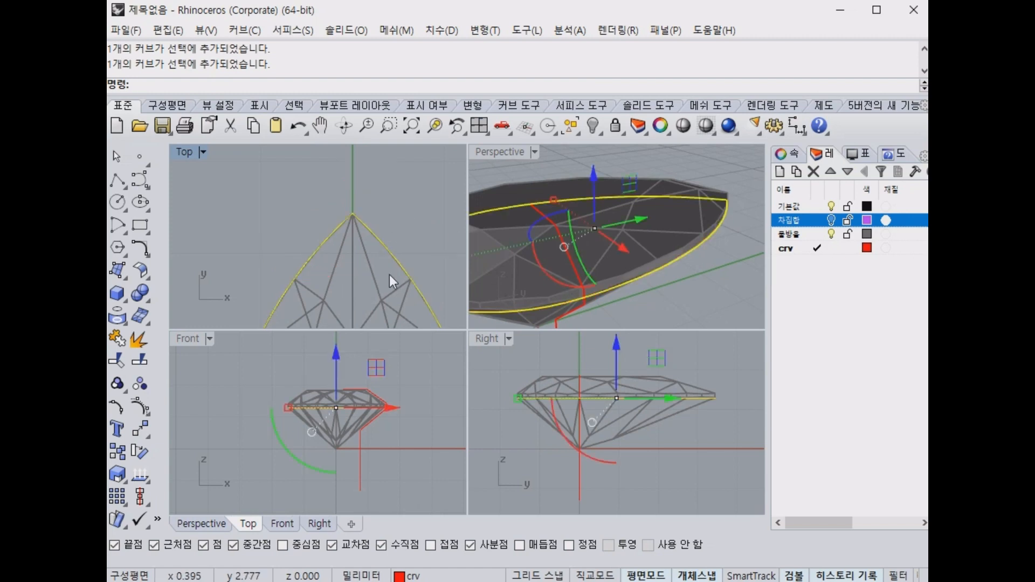
scroll(390, 274, "down", 4)
right_click_drag(380, 259, 376, 225)
mouse_move(363, 200)
left_mouse_down()
mouse_move(328, 224)
mouse_move(322, 243)
mouse_move(305, 221)
mouse_move(364, 174)
mouse_move(418, 203)
mouse_move(394, 238)
mouse_move(362, 198)
left_mouse_up()
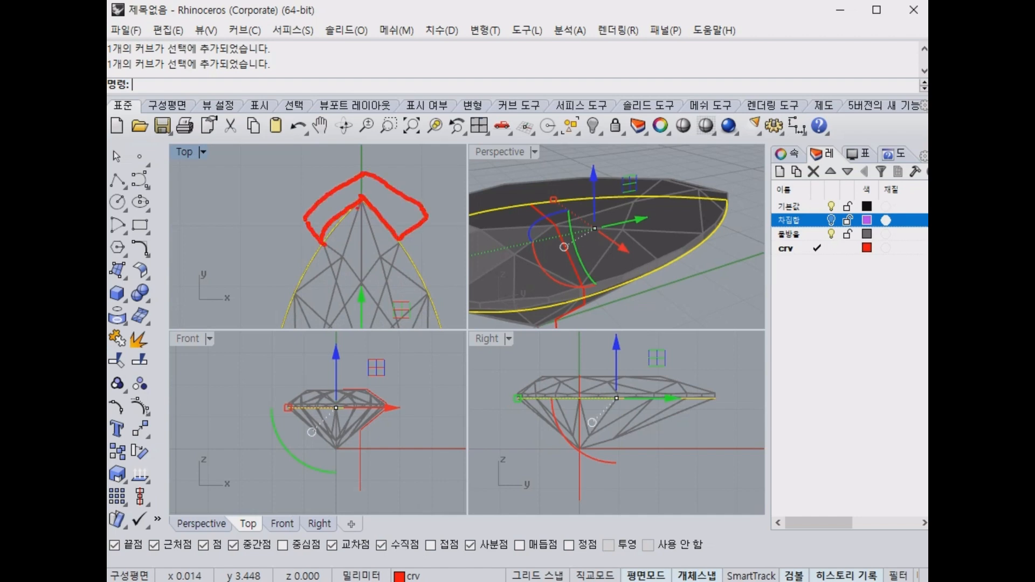
left_click(713, 246)
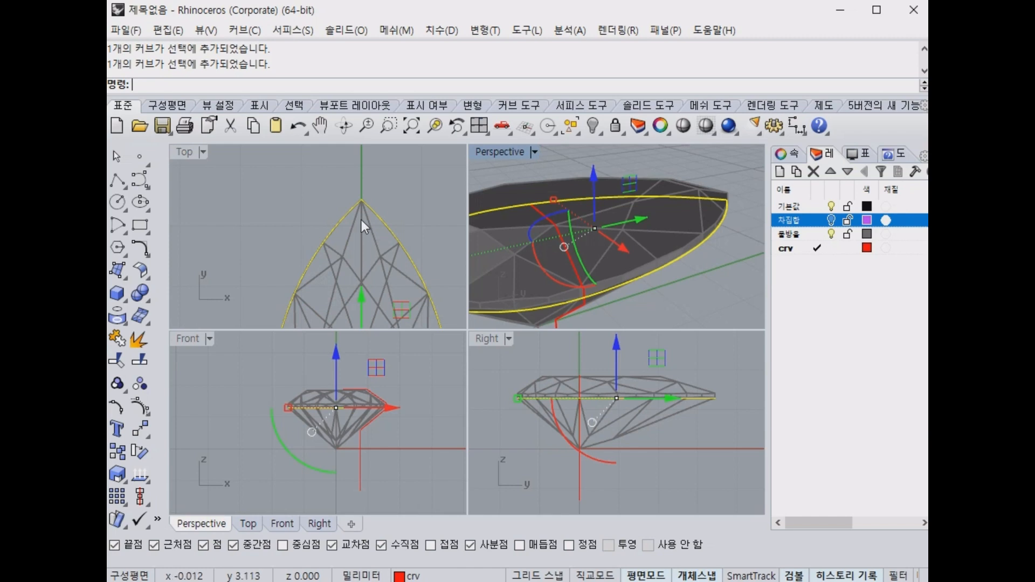
scroll(367, 210, "down", 4)
right_click_drag(369, 213, 373, 170)
mouse_move(372, 159)
left_mouse_down()
mouse_move(286, 312)
mouse_move(431, 224)
mouse_move(350, 144)
left_mouse_up()
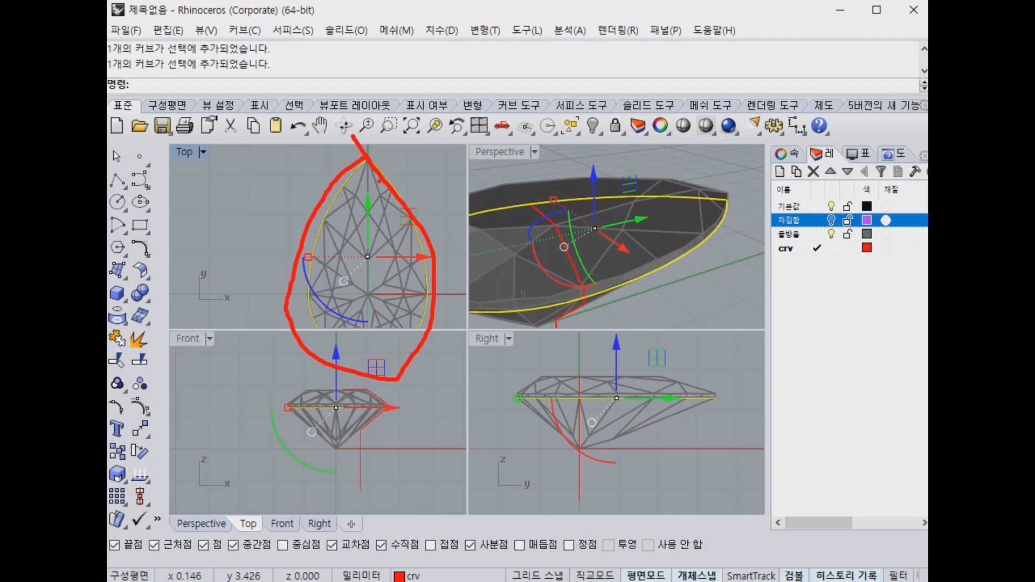
key("Escape")
scroll(358, 189, "down", 2)
left_click(402, 176)
mouse_move(358, 189)
right_mouse_down()
mouse_move(333, 180)
mouse_move(366, 199)
right_mouse_up()
left_click(375, 200)
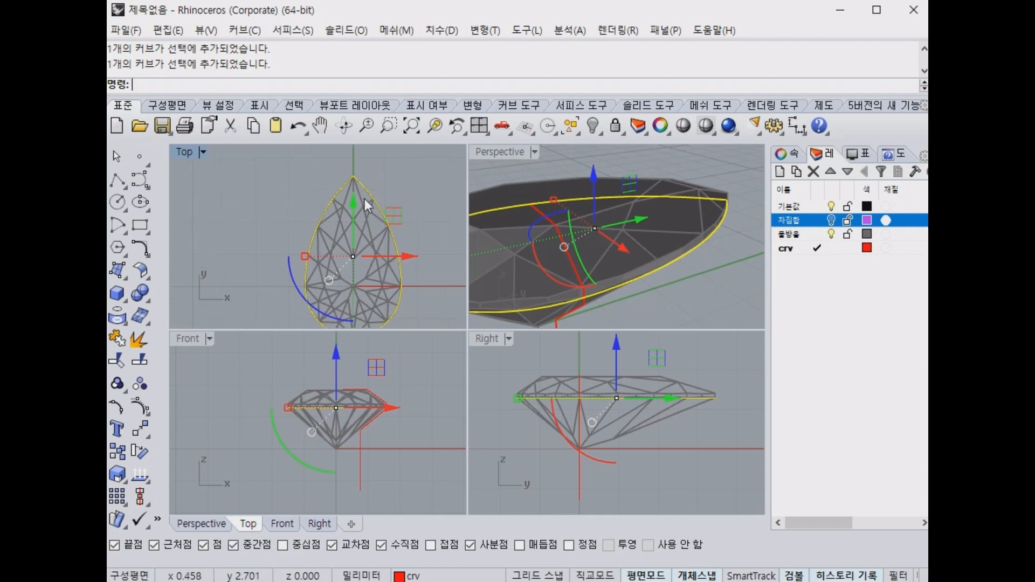
scroll(365, 198, "up", 2)
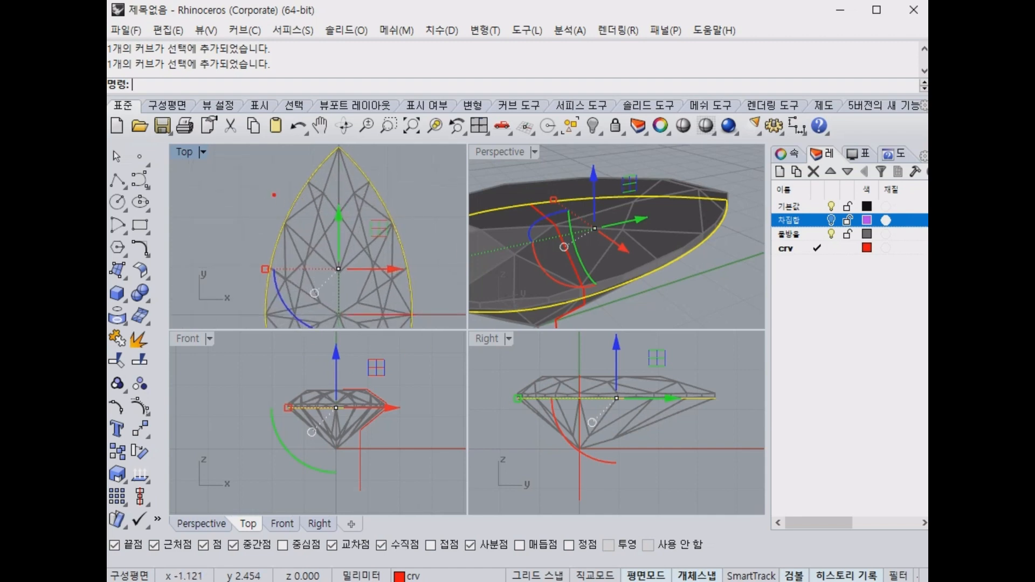
left_click_drag(254, 191, 465, 206)
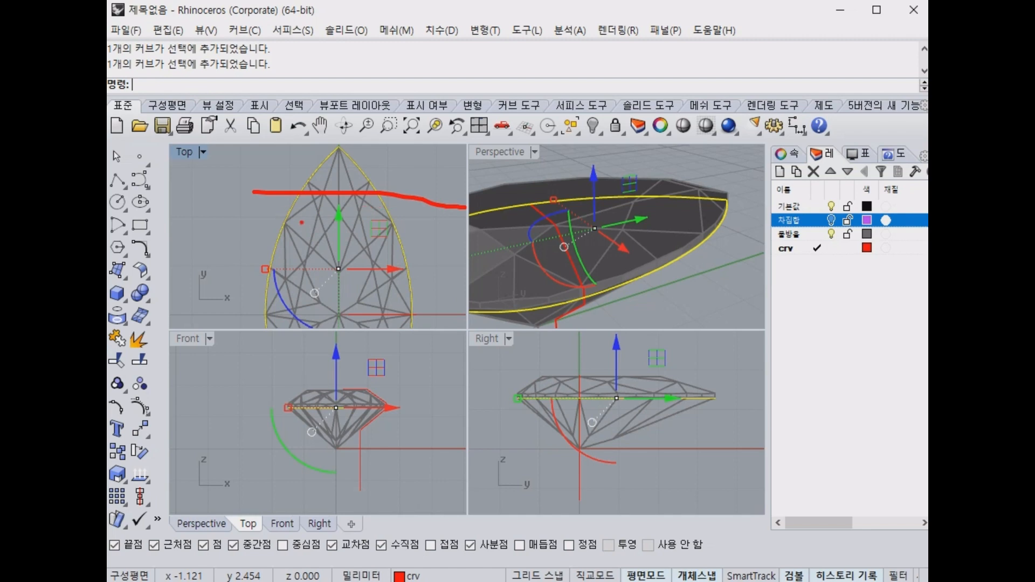
left_click_drag(298, 214, 274, 228)
mouse_move(306, 194)
left_mouse_down()
mouse_move(278, 221)
mouse_move(398, 351)
mouse_move(380, 195)
left_mouse_up()
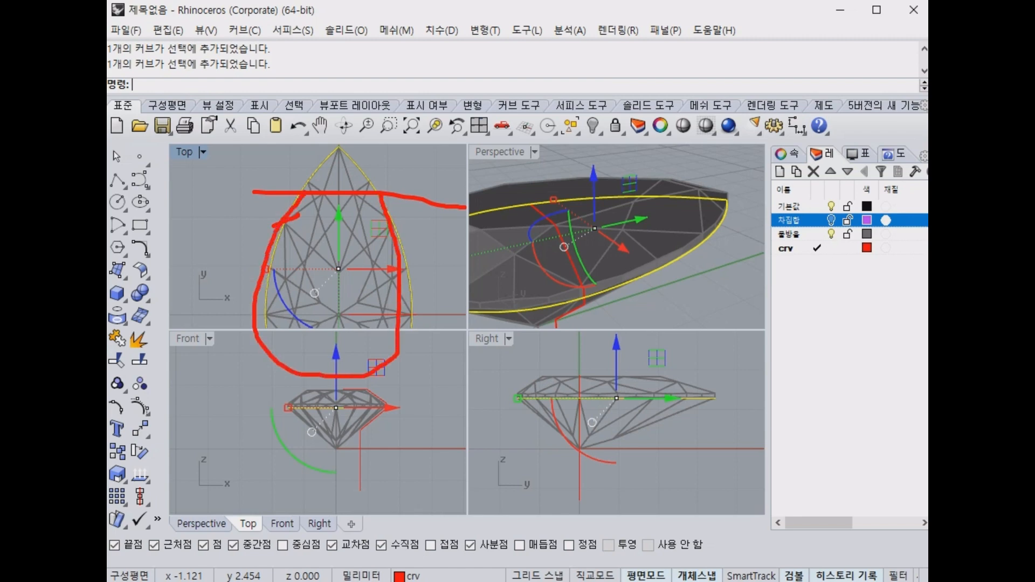
key("Escape")
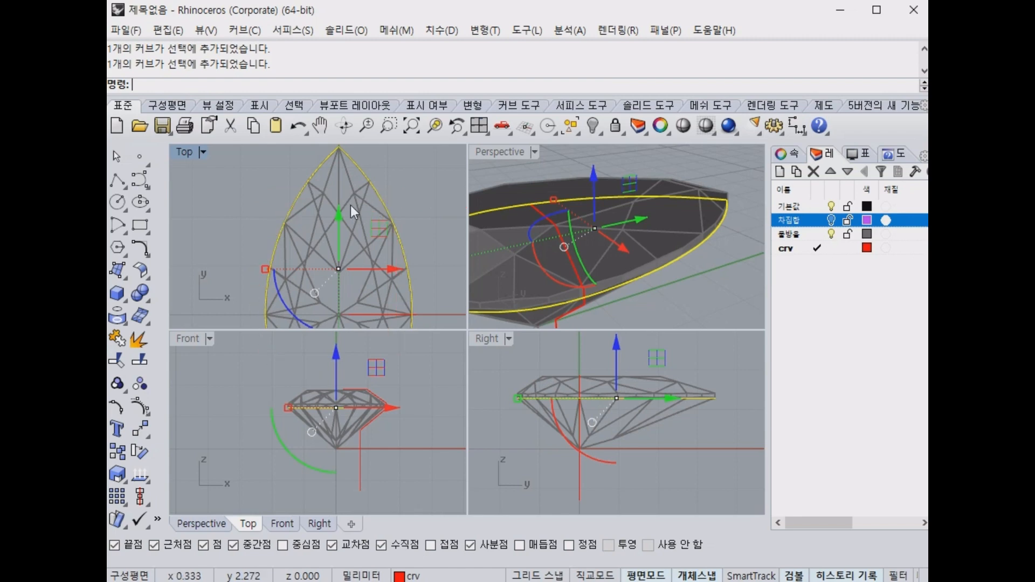
key("ctrl+2")
left_click_drag(270, 184, 483, 184, "shift")
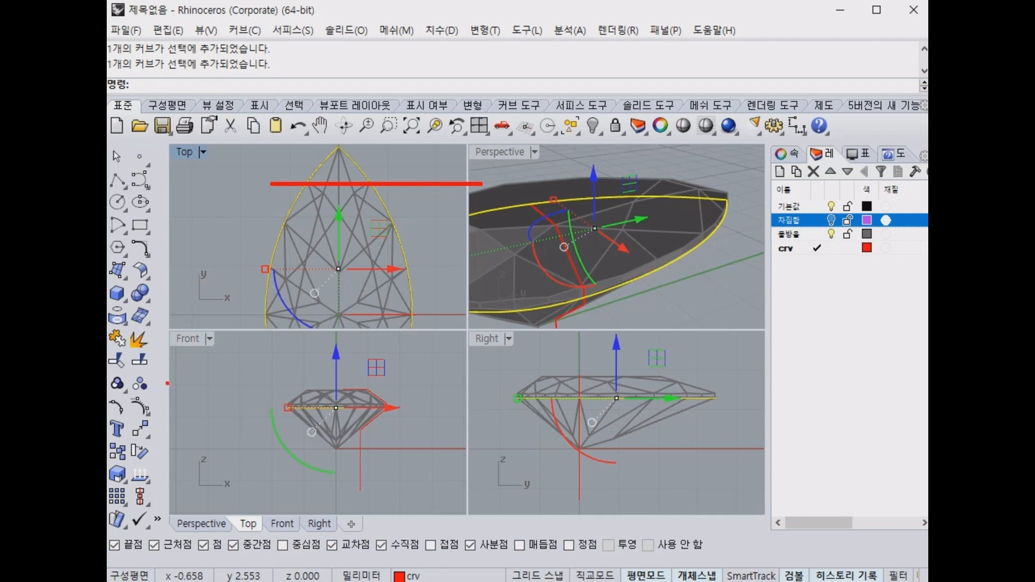
key("Escape")
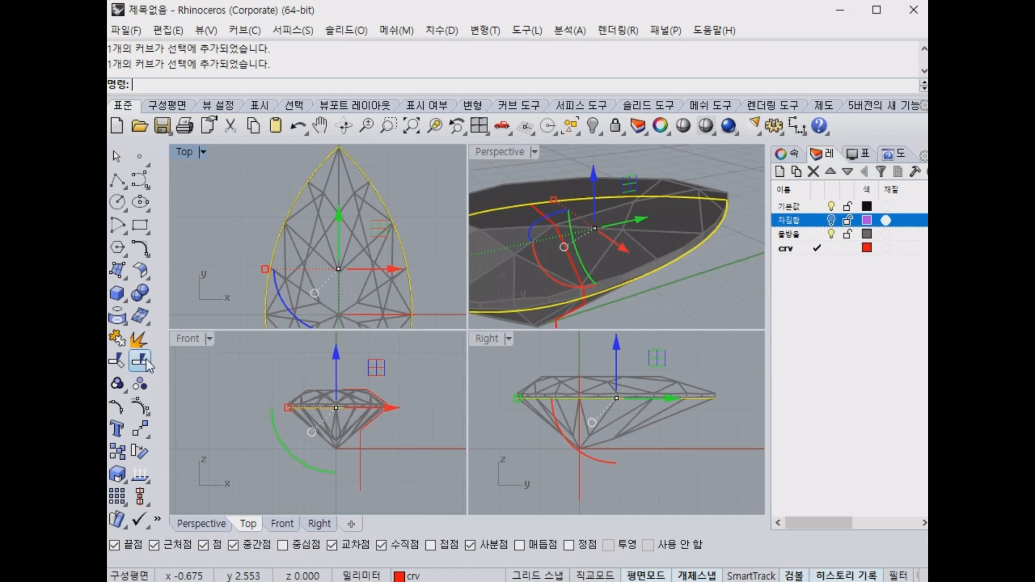
Try to split the teardrop outline curve at a single point, the facet corner on one side of the gem's tip.
left_click(146, 358)
left_click(195, 85)
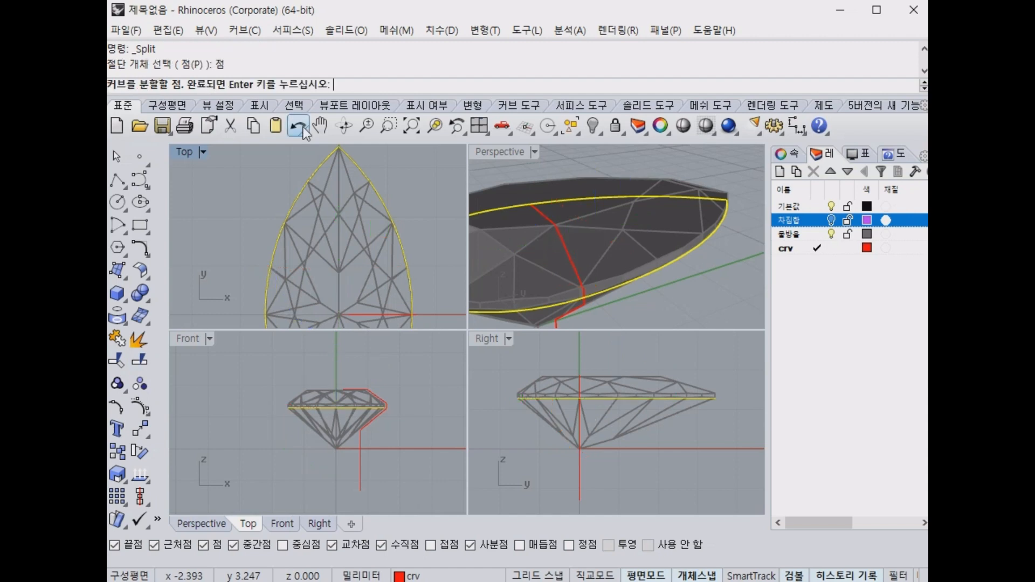
scroll(356, 183, "up", 5)
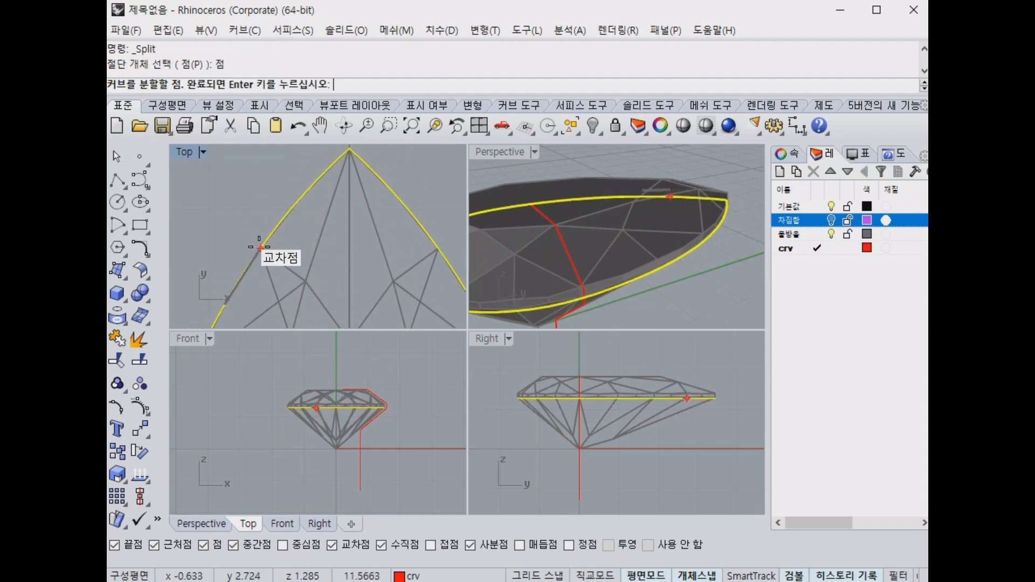
scroll(260, 247, "down", 4)
right_click_drag(260, 246, 273, 224)
key("ctrl+2")
mouse_move(283, 231)
left_mouse_down()
mouse_move(303, 247)
mouse_move(272, 261)
mouse_move(275, 272)
mouse_move(327, 286)
mouse_move(390, 226)
mouse_move(352, 300)
left_mouse_up()
key("Escape")
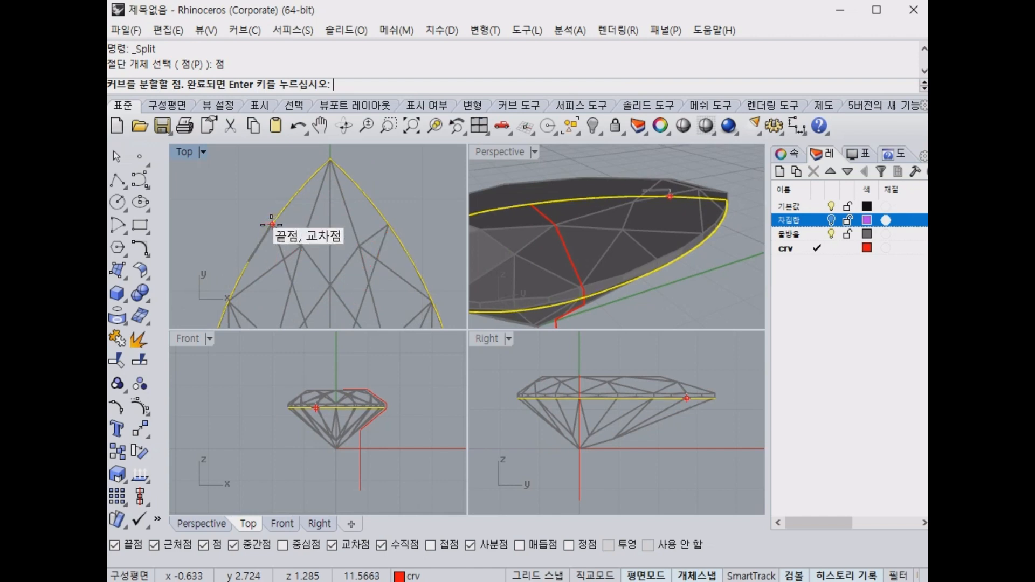
left_click(271, 224)
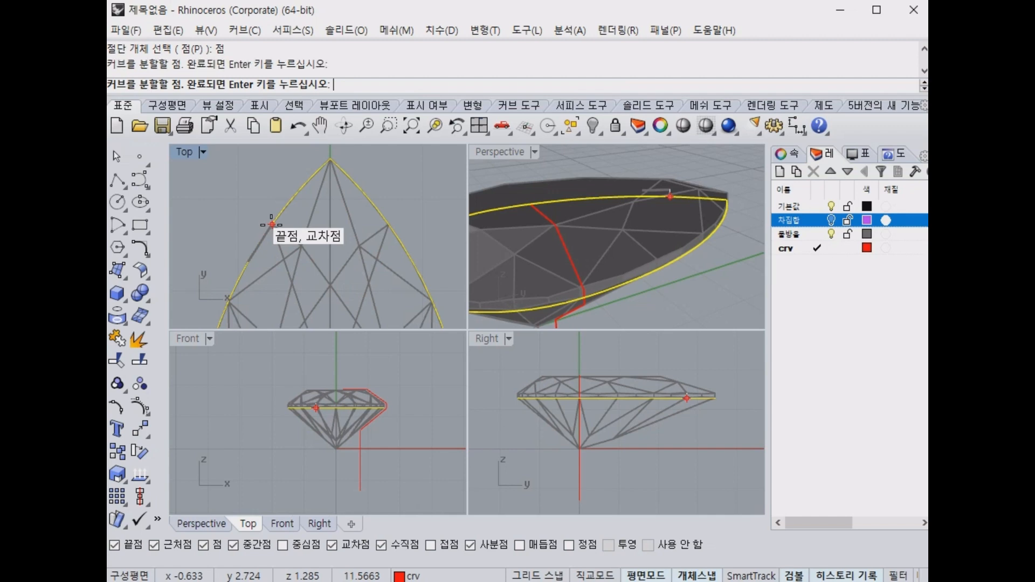
left_click(258, 200)
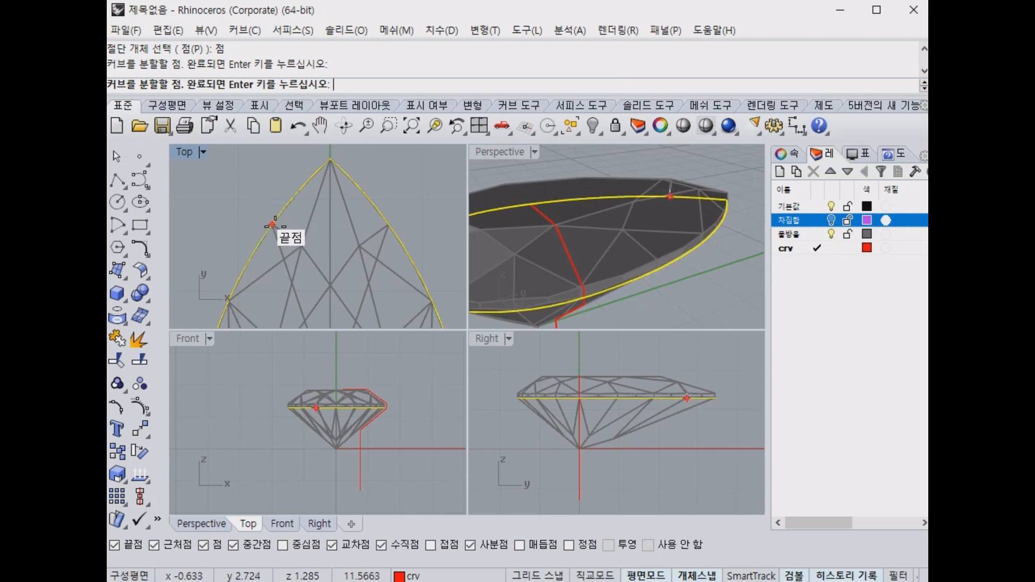
key("Return")
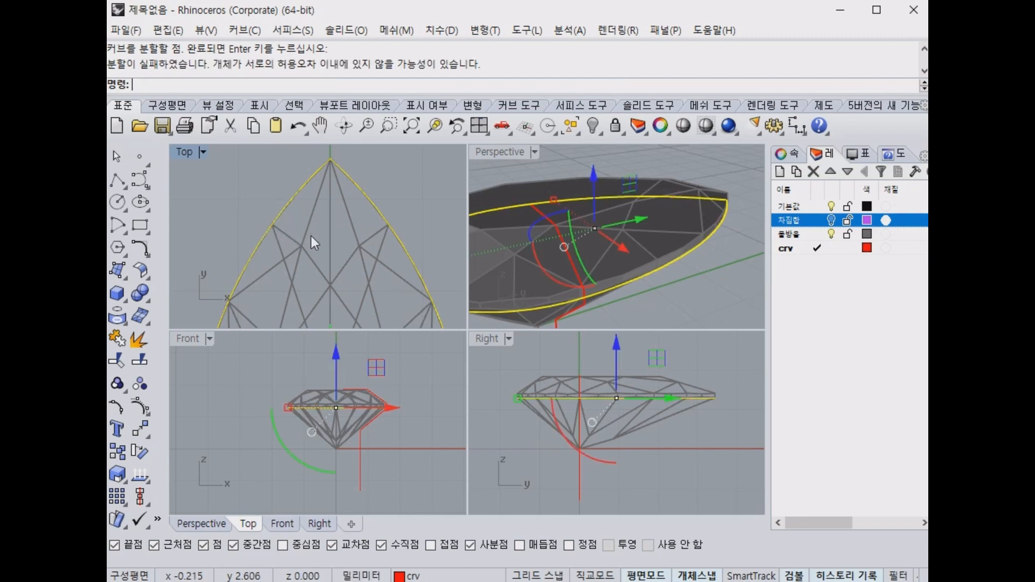
left_click(272, 212)
scroll(276, 228, "up", 3)
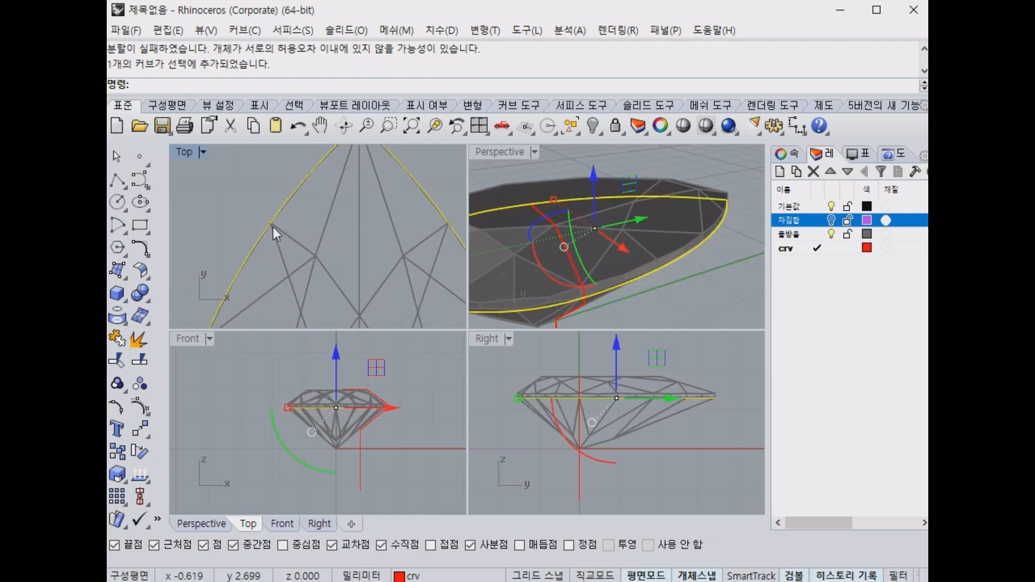
key("ctrl+2")
left_click_drag(259, 213, 295, 249)
scroll(380, 227, "down", 3)
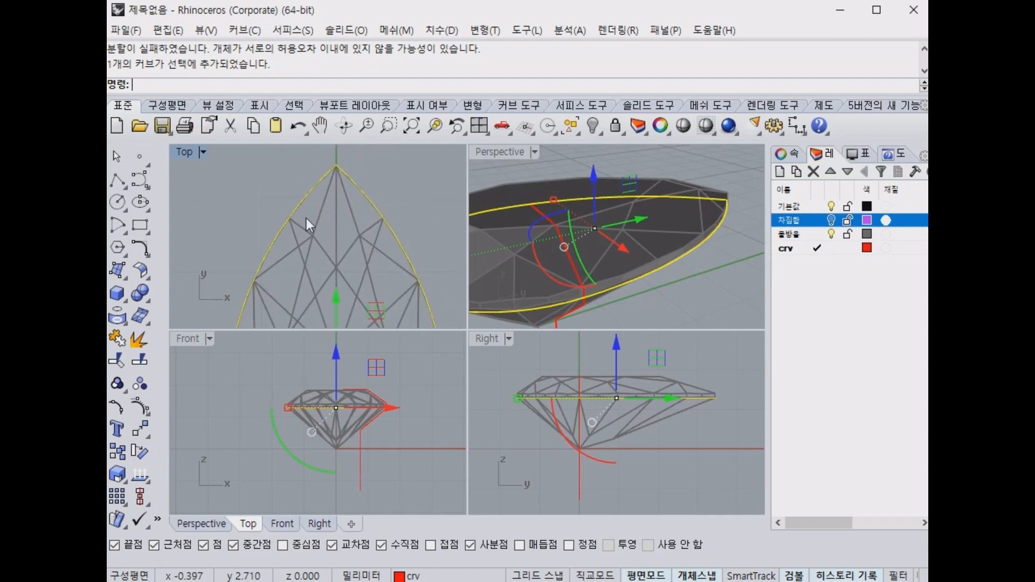
left_click_drag(400, 204, 343, 231)
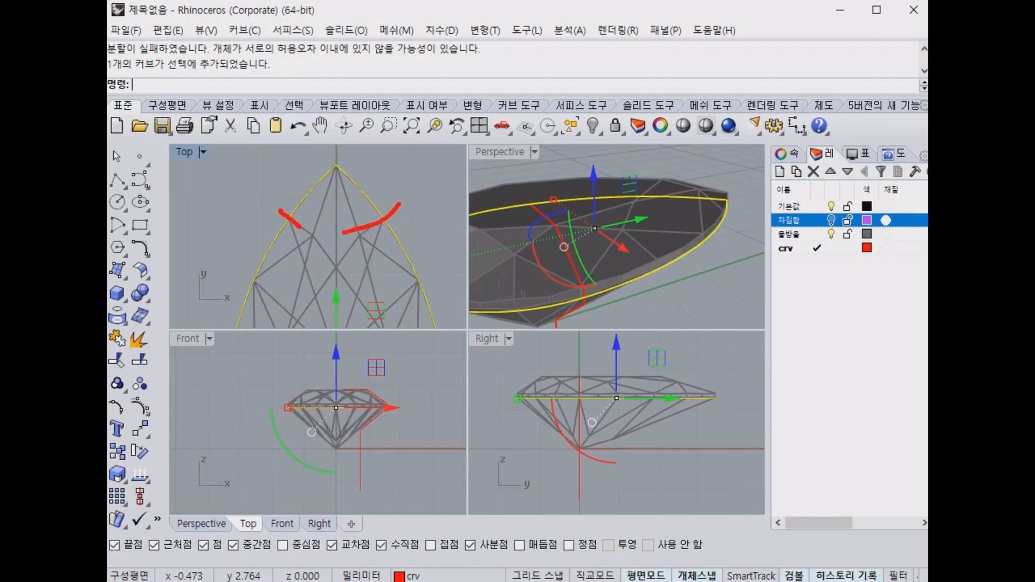
mouse_move(325, 185)
left_mouse_down()
mouse_move(385, 112)
mouse_move(398, 124)
left_mouse_up()
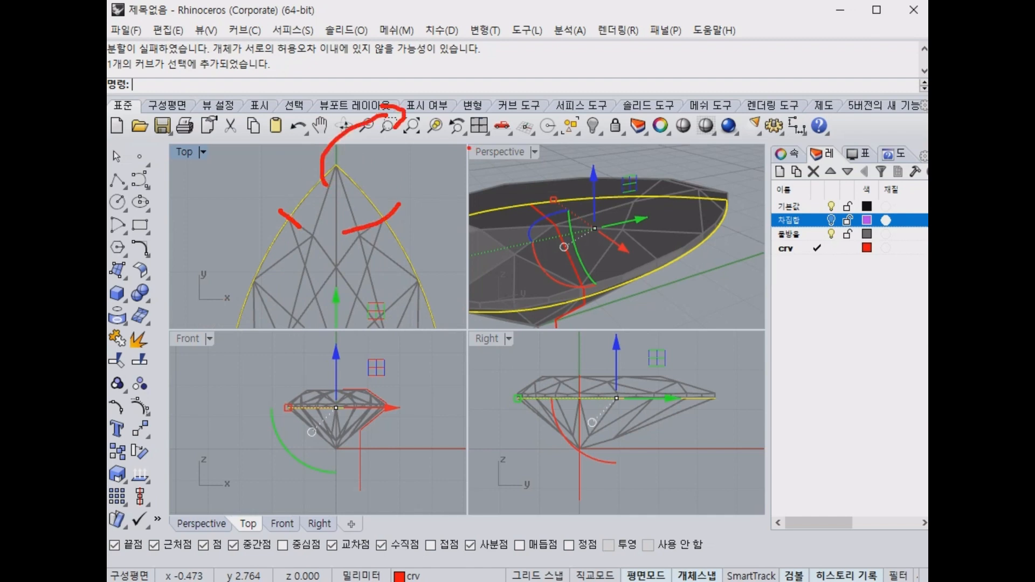
key("Escape")
scroll(396, 187, "down", 2)
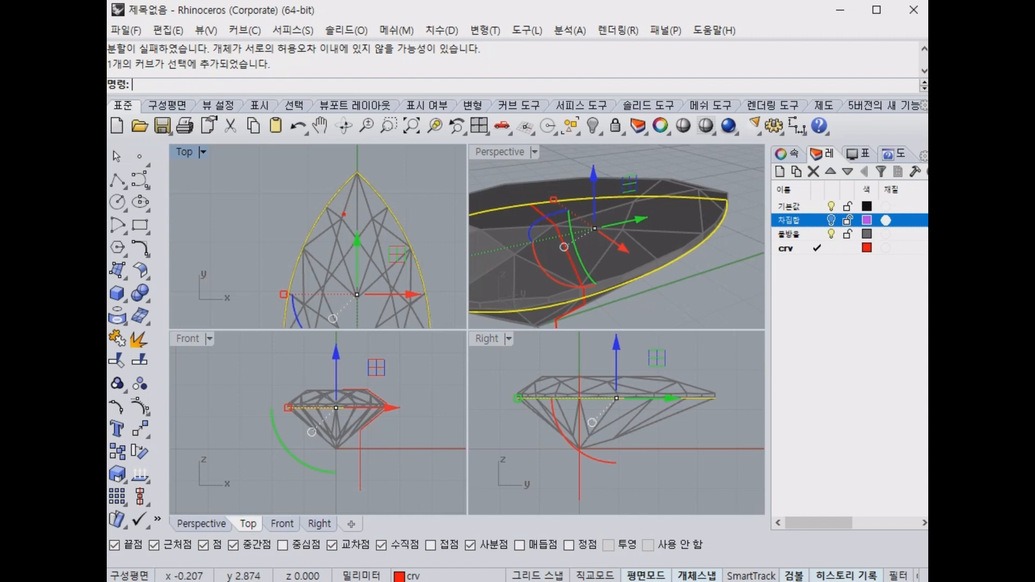
mouse_move(358, 168)
left_mouse_down()
mouse_move(260, 307)
mouse_move(369, 171)
left_mouse_up()
left_click_drag(258, 175, 366, 295)
mouse_move(316, 229)
left_mouse_down()
mouse_move(436, 125)
mouse_move(434, 162)
left_mouse_up()
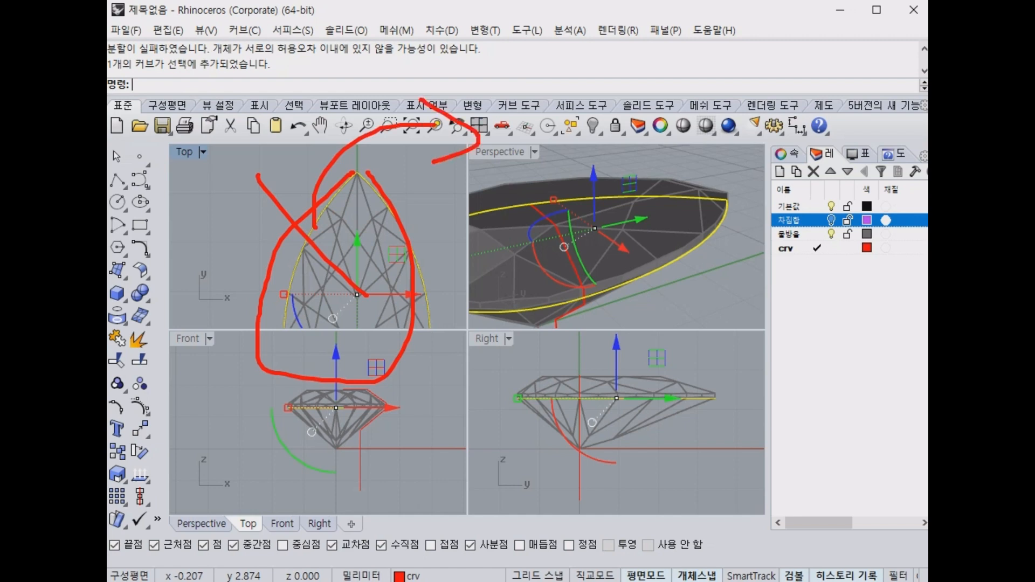
key("e")
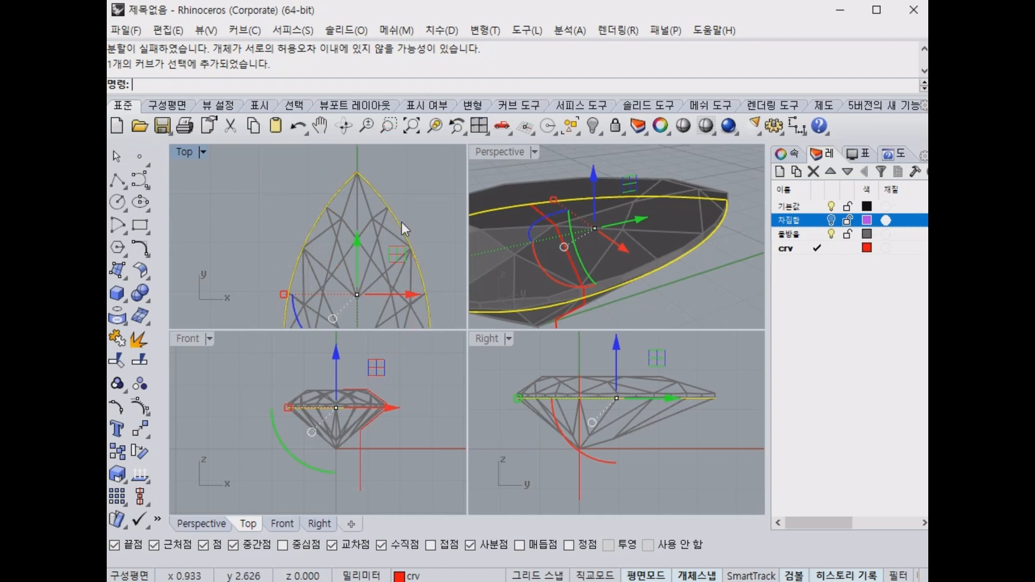
mouse_move(360, 168)
left_mouse_down()
mouse_move(323, 389)
mouse_move(372, 181)
mouse_move(362, 166)
left_mouse_up()
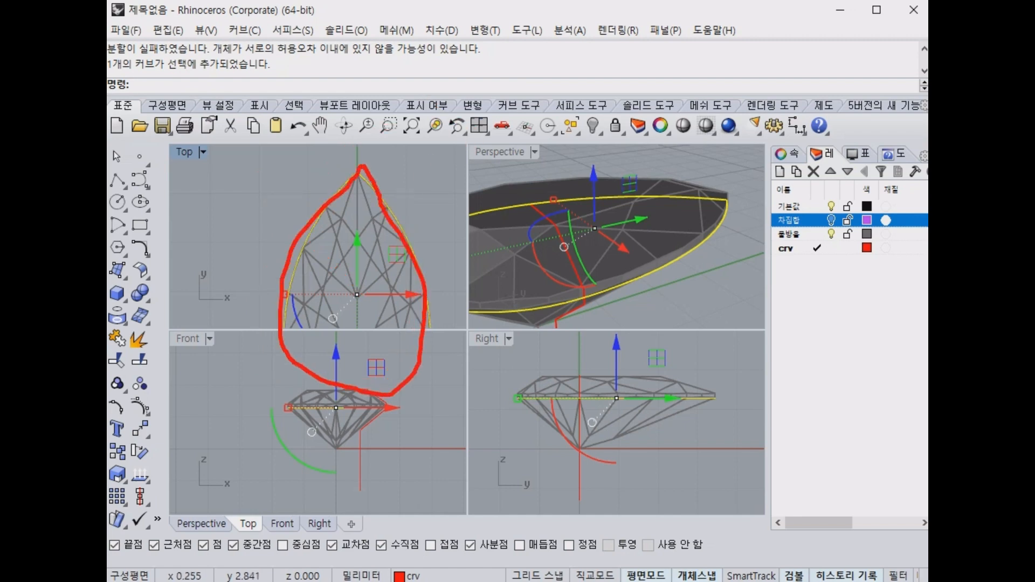
left_click_drag(278, 184, 355, 257)
mouse_move(354, 256)
left_mouse_down()
mouse_move(346, 263)
mouse_move(423, 162)
left_mouse_up()
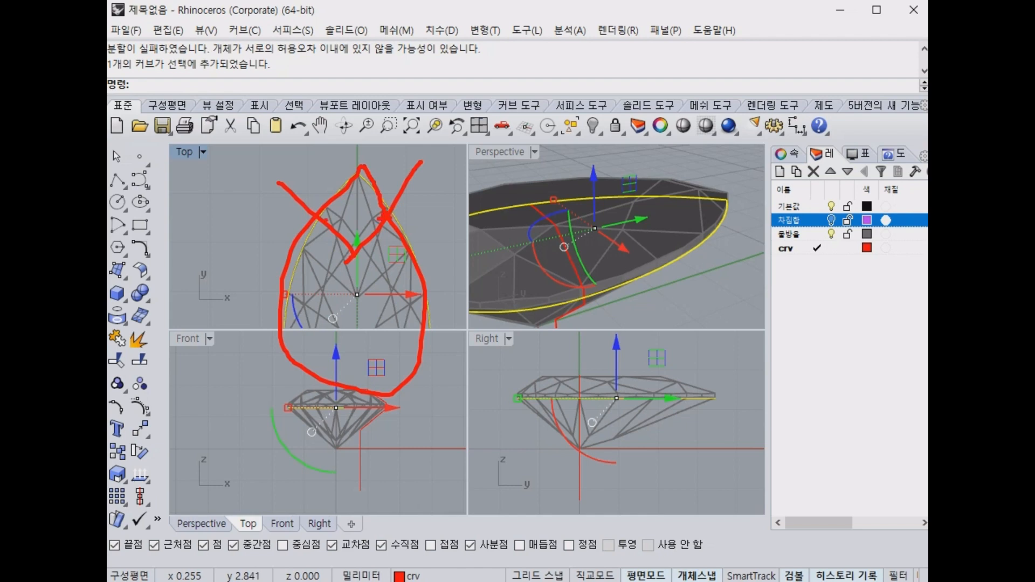
left_click_drag(313, 221, 329, 215)
key("Escape")
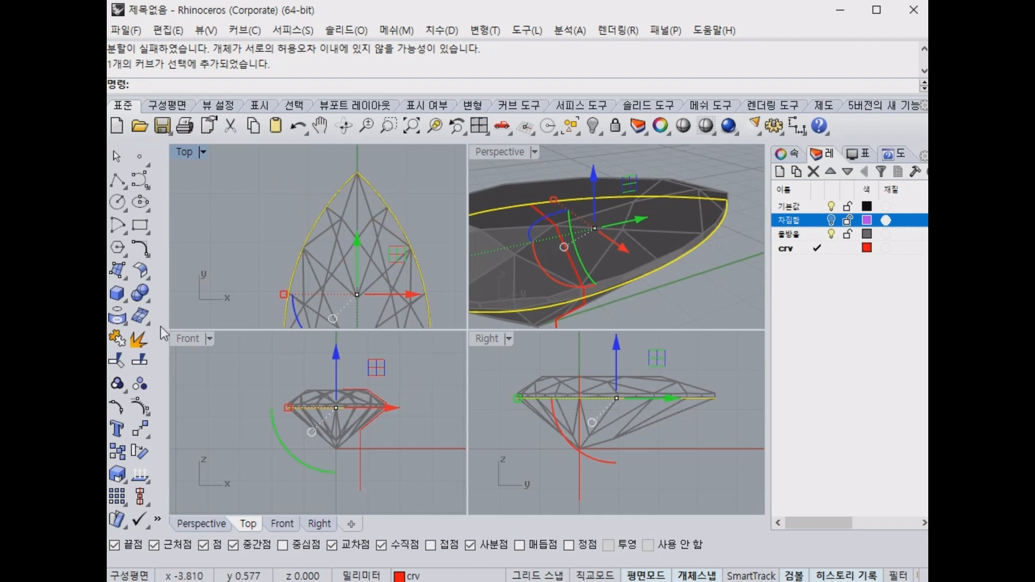
Split the teardrop outline curve by points at the two facet corners on either side of the gem's tip.
left_click(144, 357)
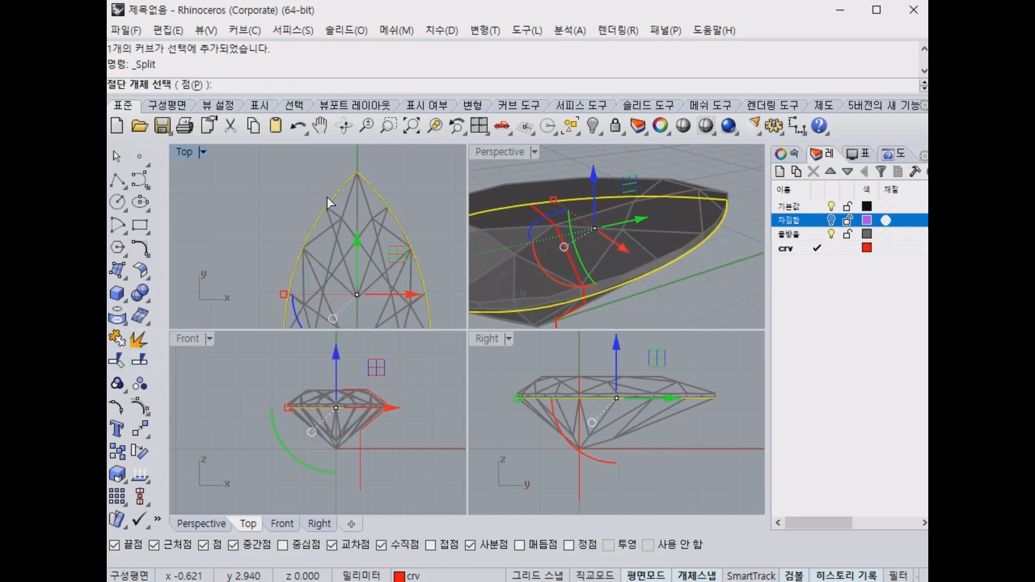
left_click(195, 84)
scroll(346, 221, "up", 3)
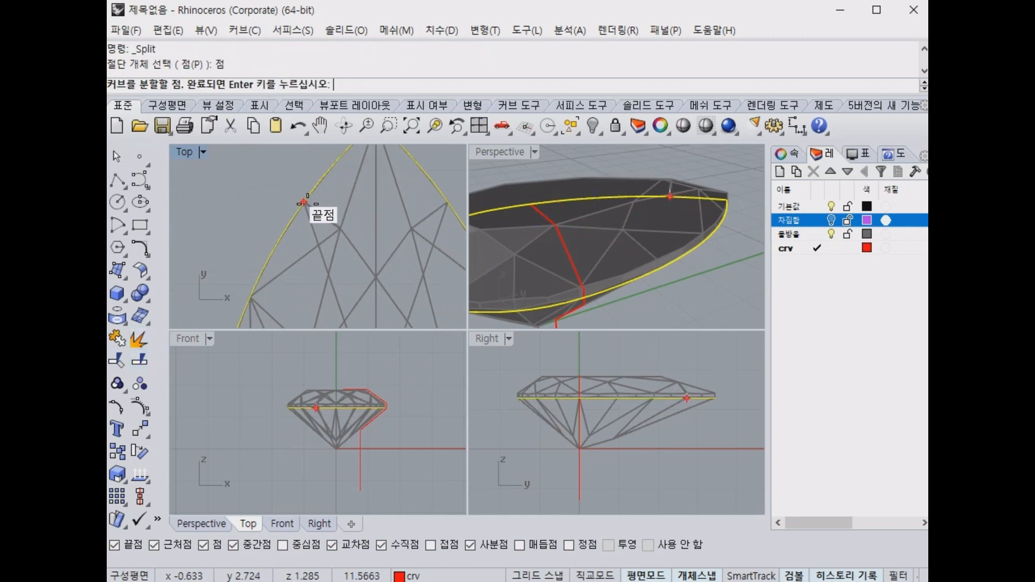
left_click(304, 202)
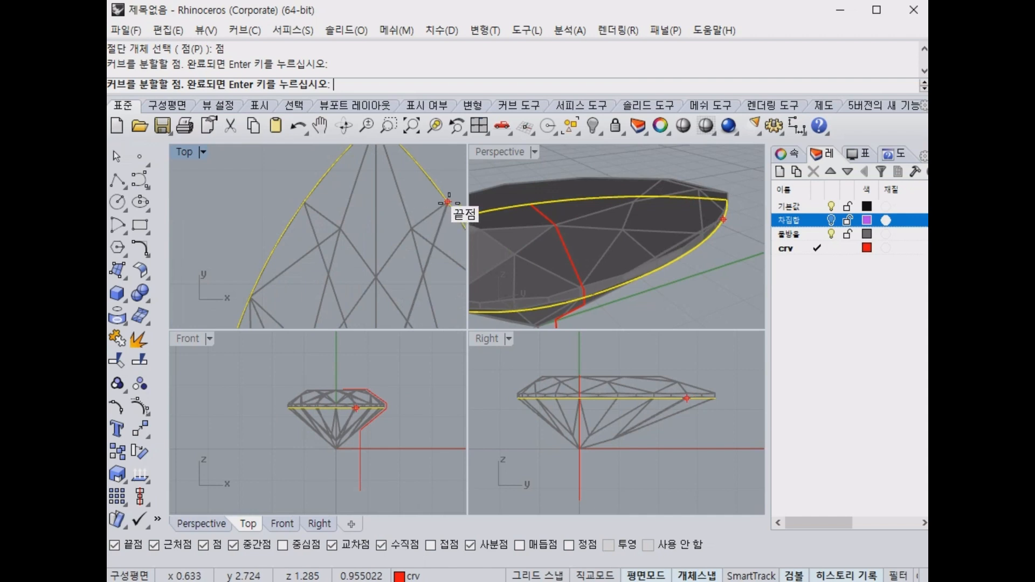
right_click_drag(459, 211, 416, 221)
scroll(416, 221, "down", 2)
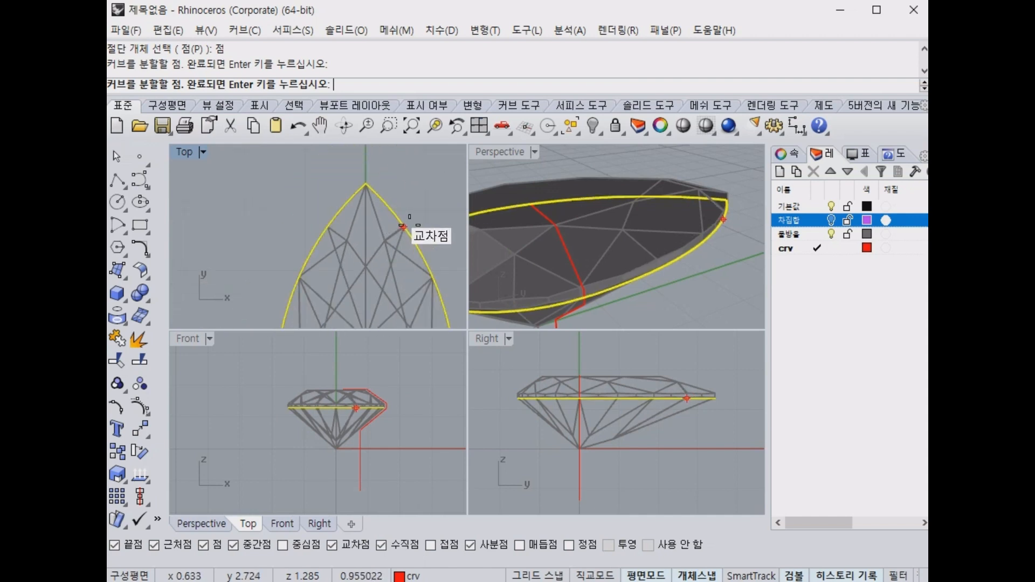
left_click(403, 227)
key("Return")
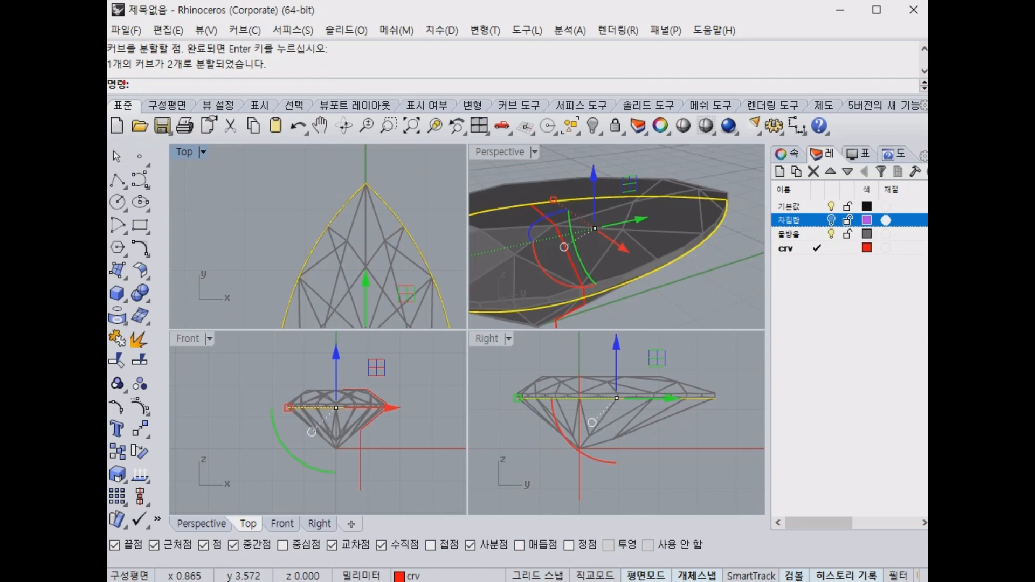
left_click_drag(108, 76, 203, 70)
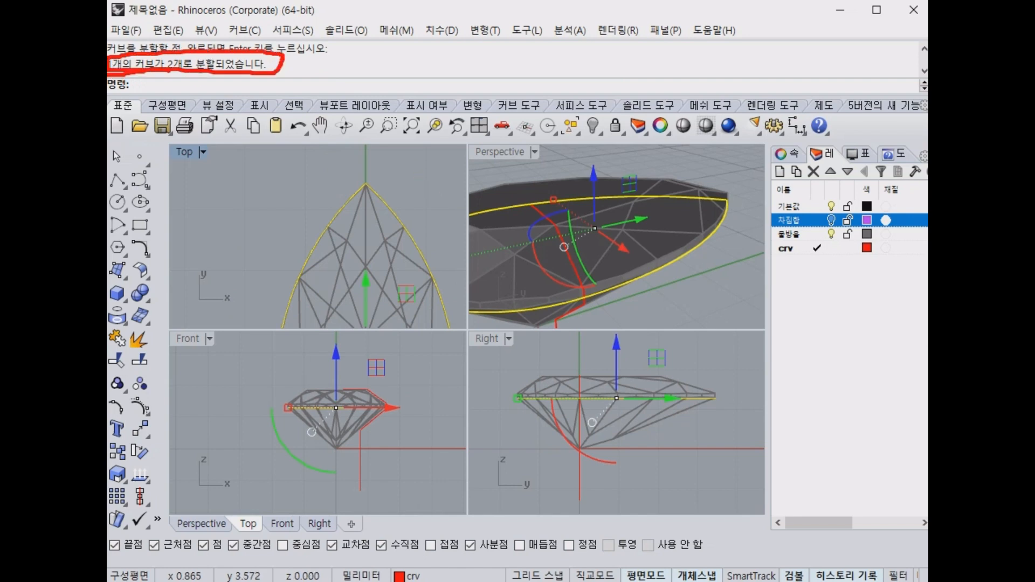
key("Return")
key("Escape")
key("Escape")
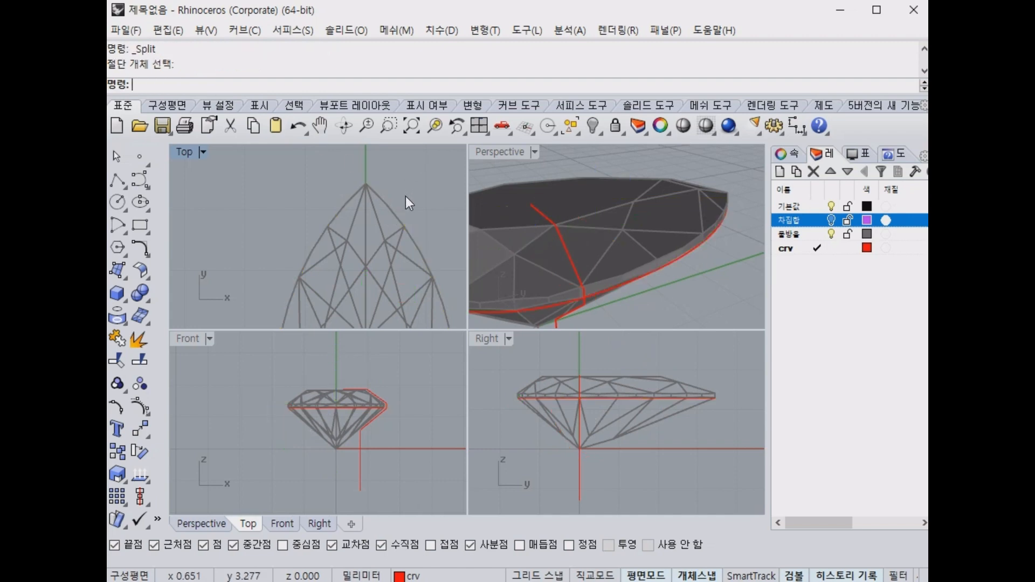
Select the separated tip segment to check it, and undo the split of the outline curve.
left_click(407, 198)
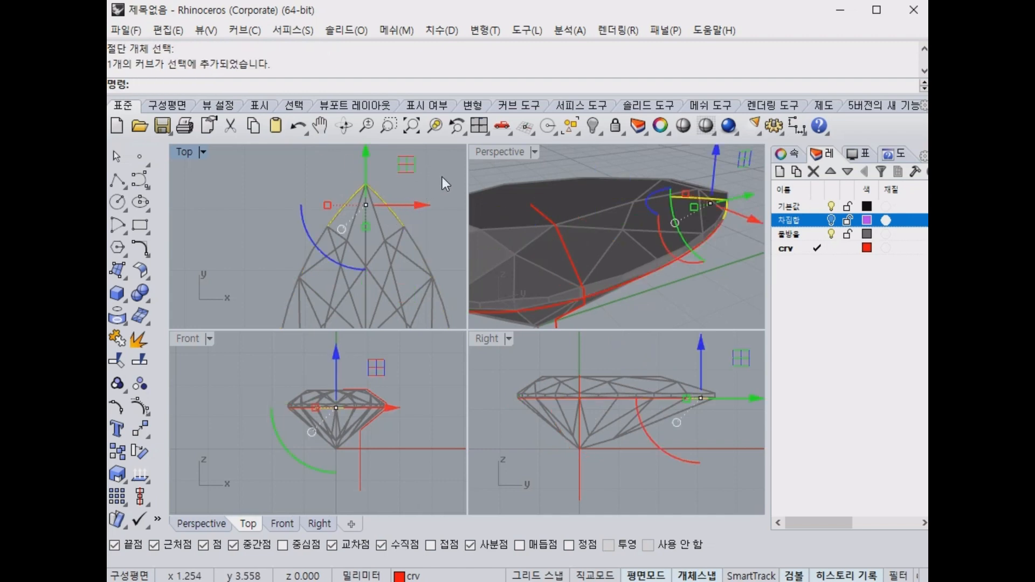
left_click(438, 240)
left_click(401, 223)
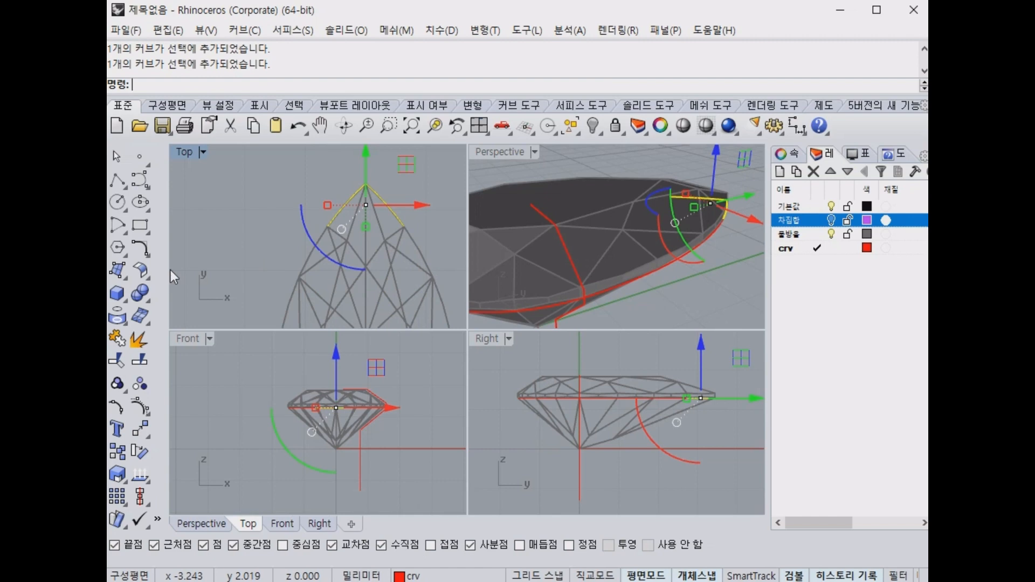
left_click(435, 231)
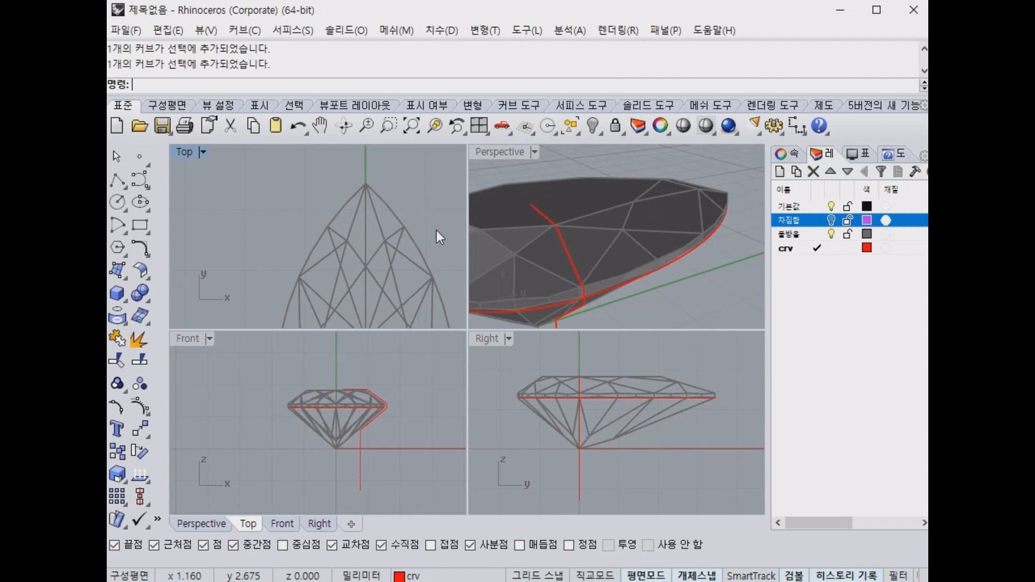
left_click(416, 227)
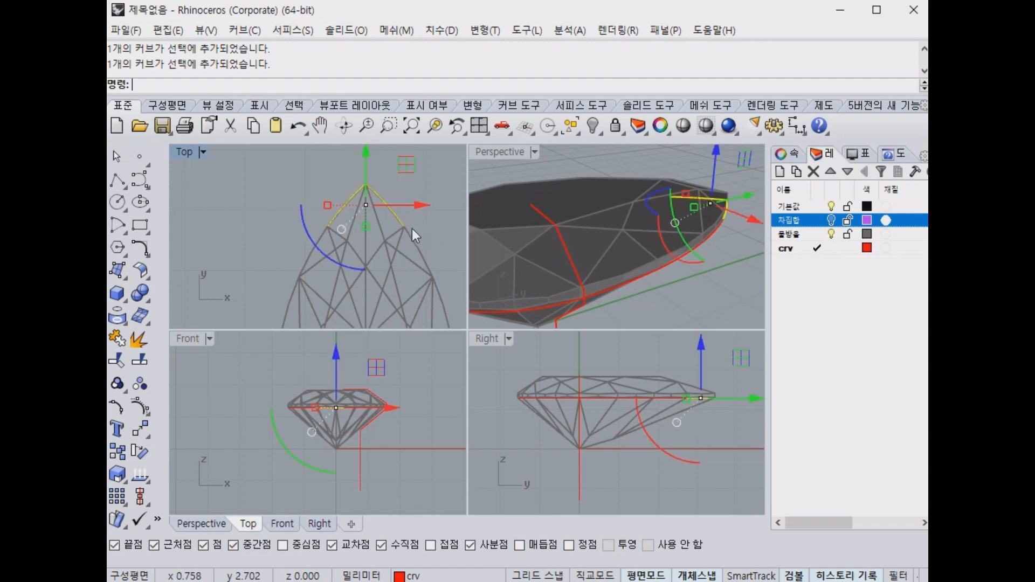
scroll(403, 235, "down", 1)
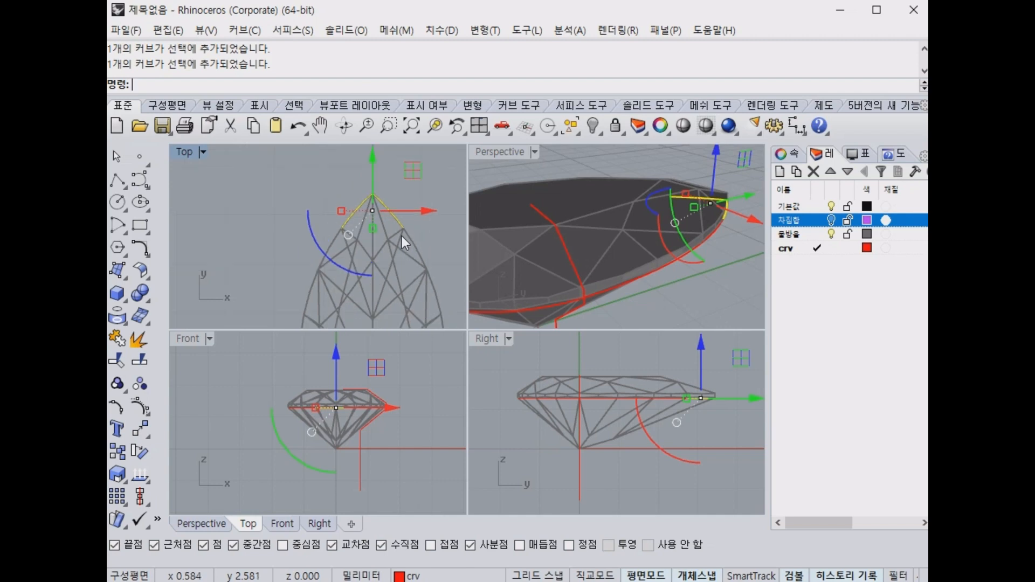
key("ctrl+z")
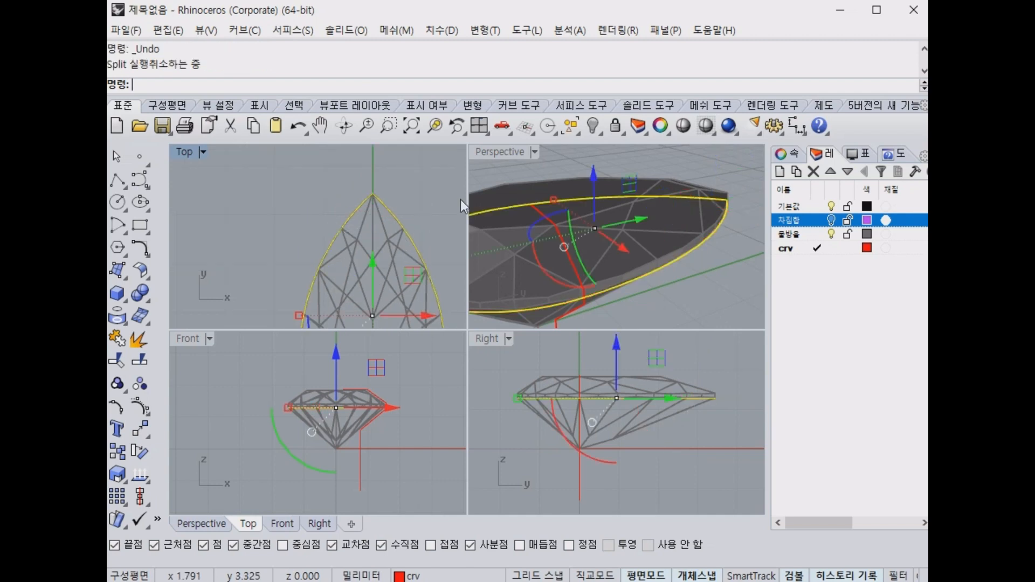
key("Escape")
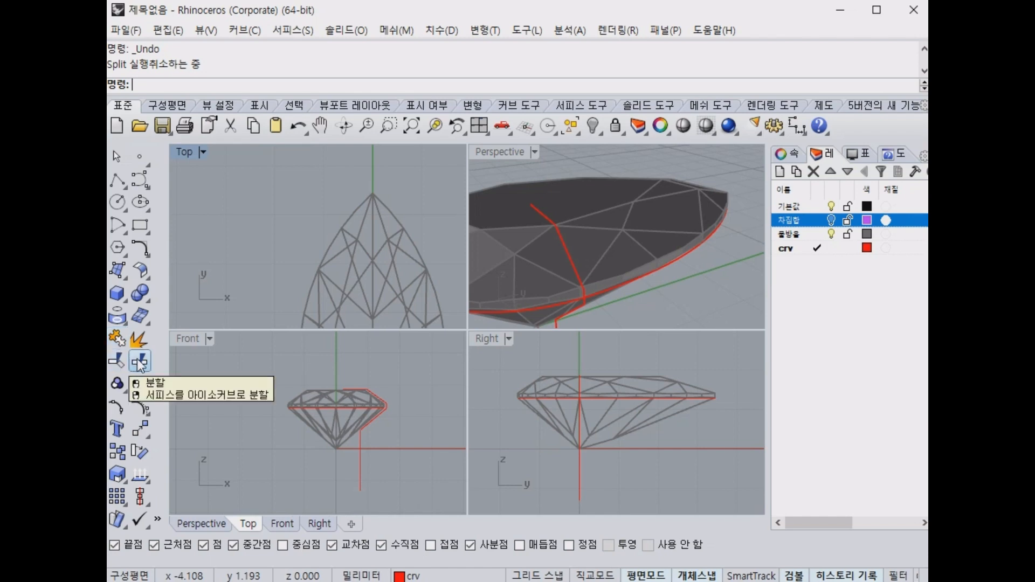
Split the teardrop outline curve by points at the two facet corners beside the gem's tip, using the Point option.
left_click(140, 365)
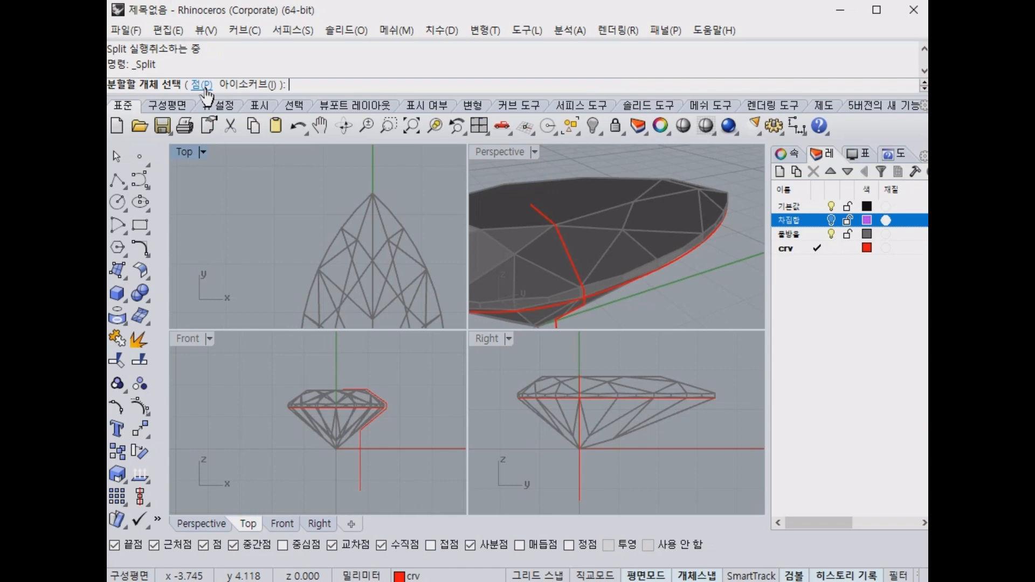
left_click(199, 85)
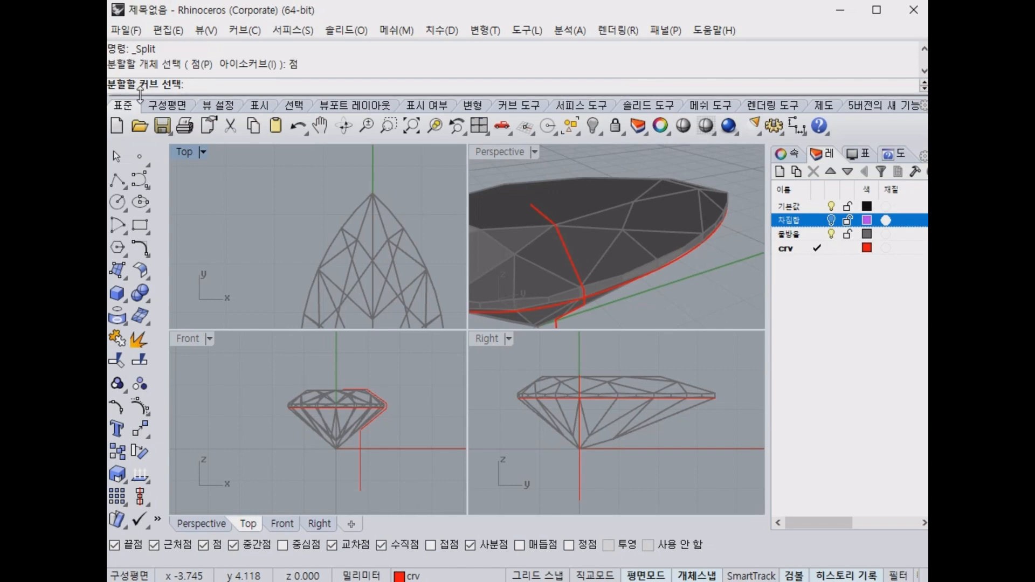
left_click(348, 218)
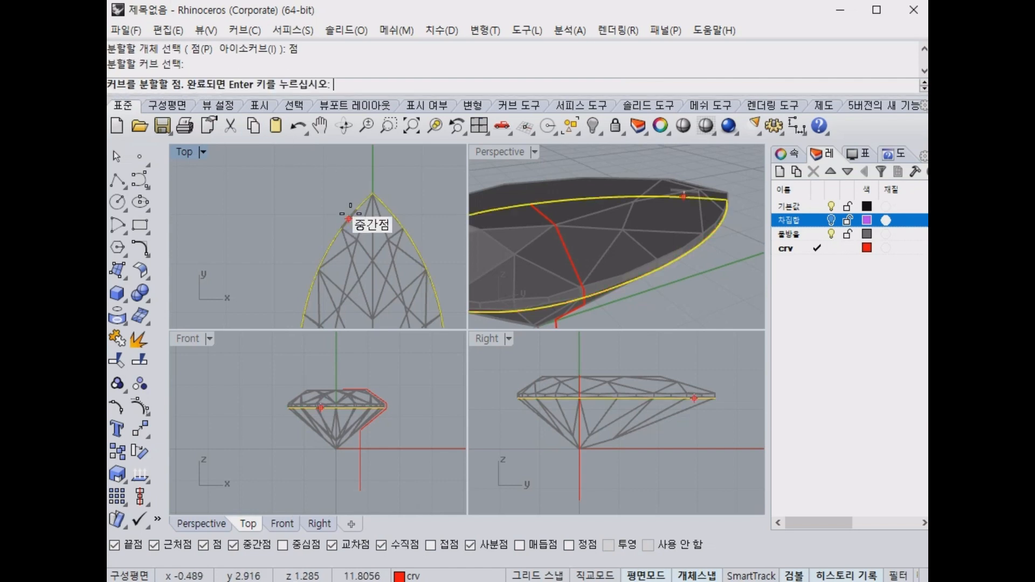
scroll(363, 170, "up", 1)
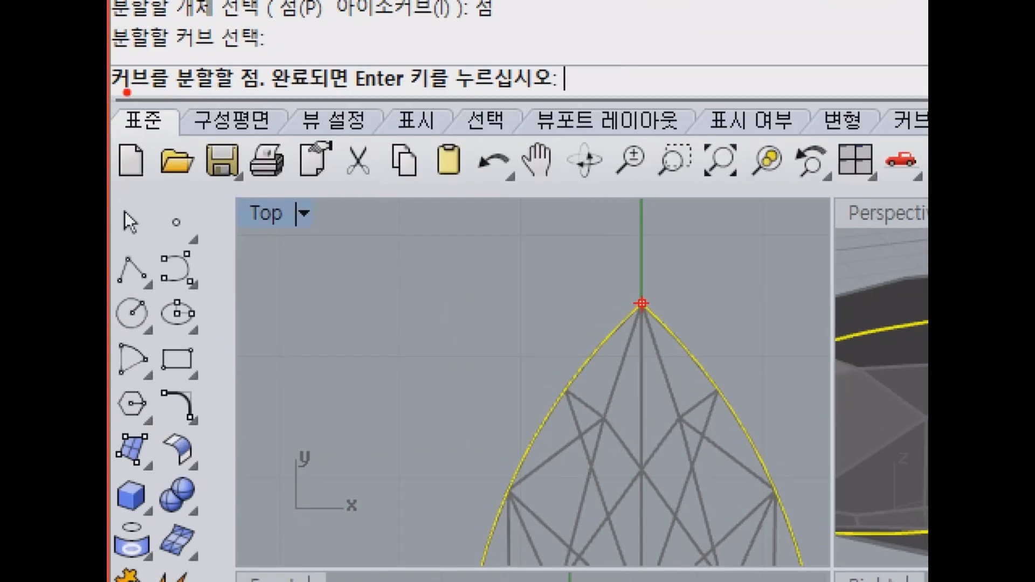
mouse_move(127, 92)
left_mouse_down()
mouse_move(269, 95)
mouse_move(183, 53)
mouse_move(108, 96)
left_mouse_up()
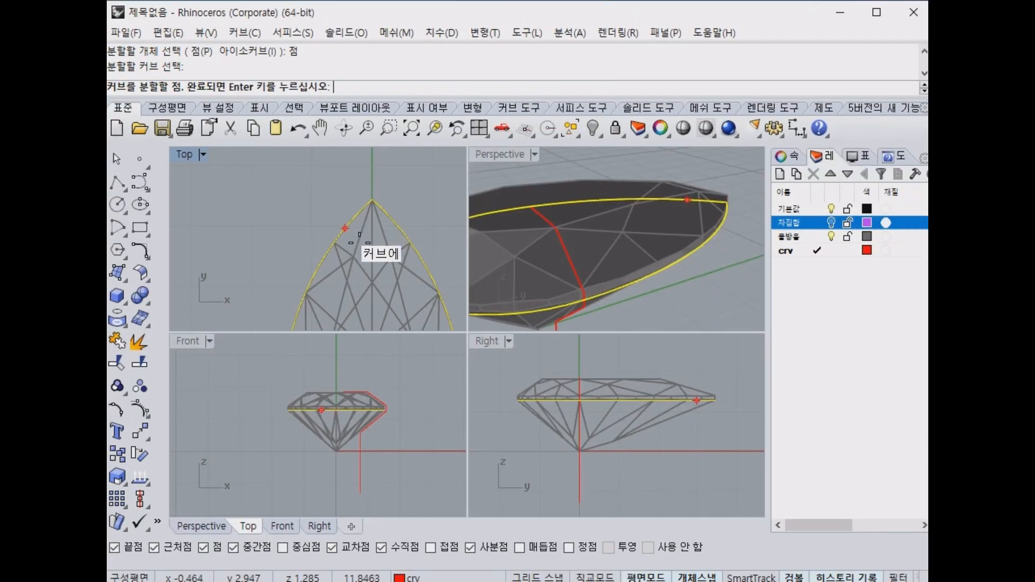
scroll(345, 238, "up", 4)
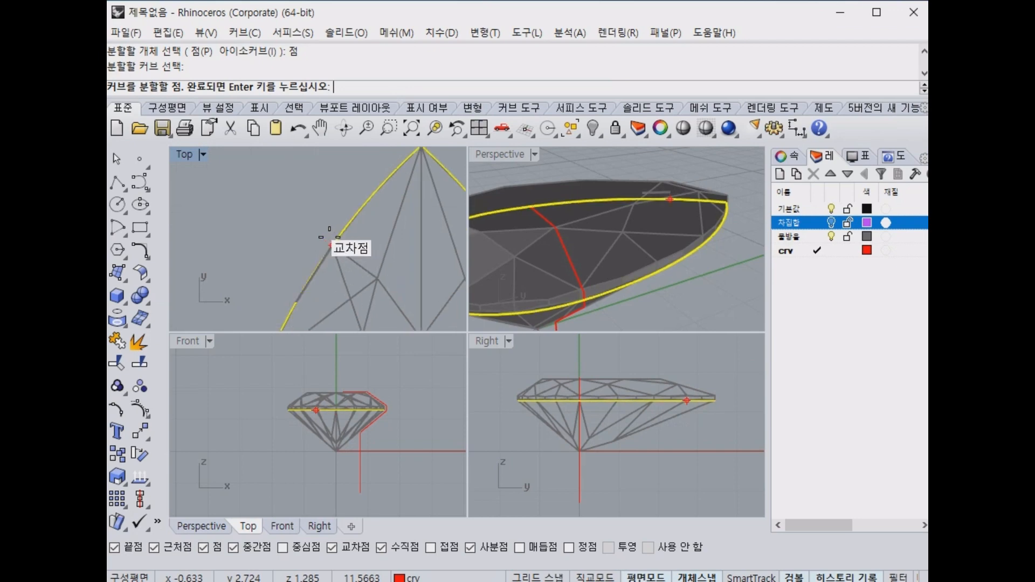
scroll(330, 238, "down", 2)
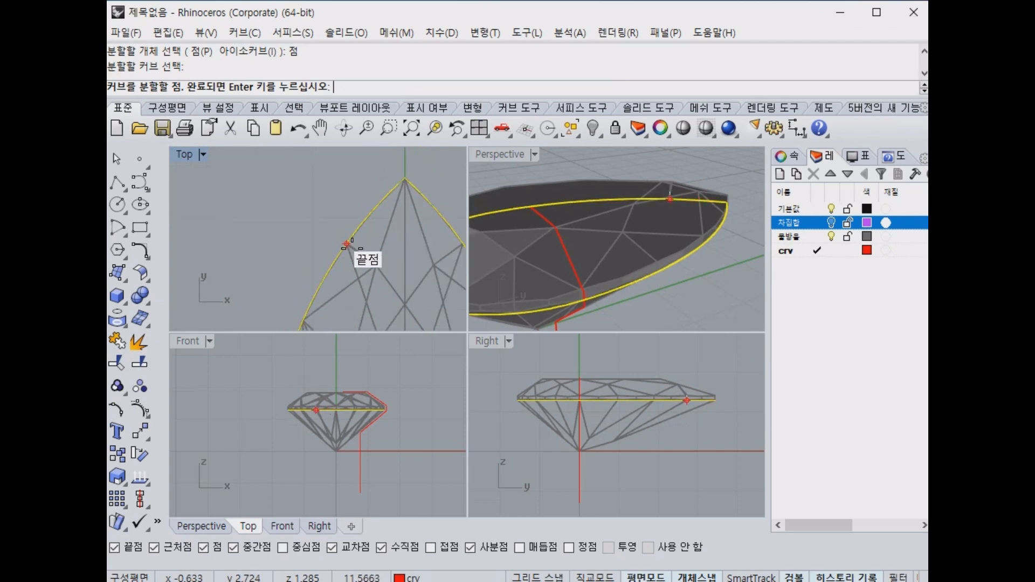
scroll(346, 244, "up", 4)
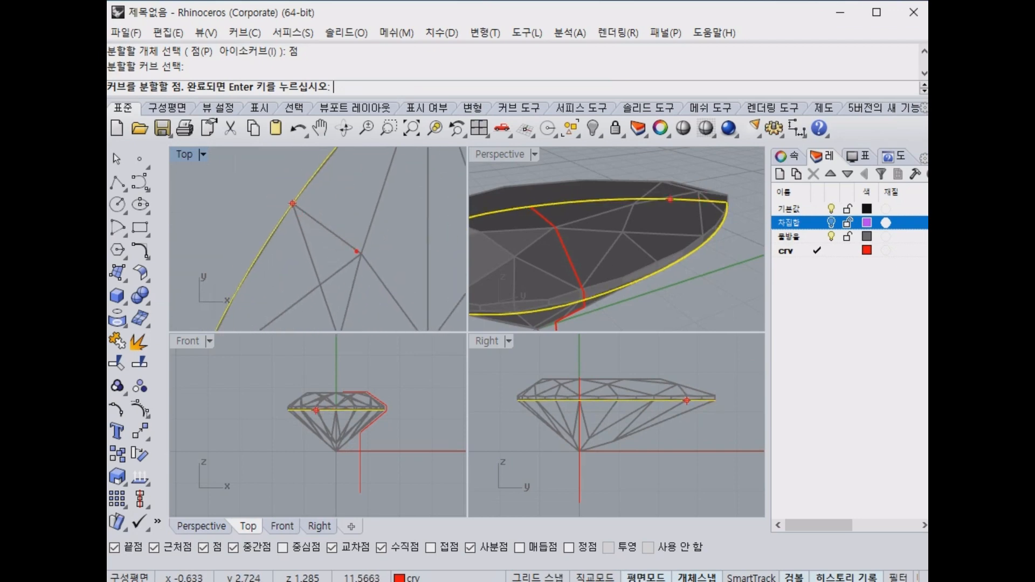
left_click(292, 203)
scroll(293, 205, "down", 3)
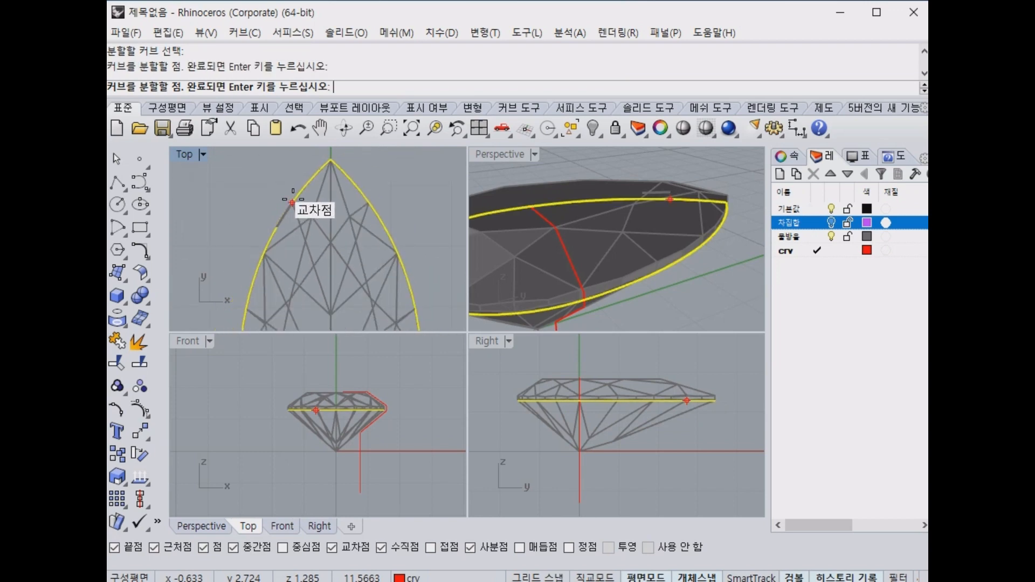
left_click(369, 203)
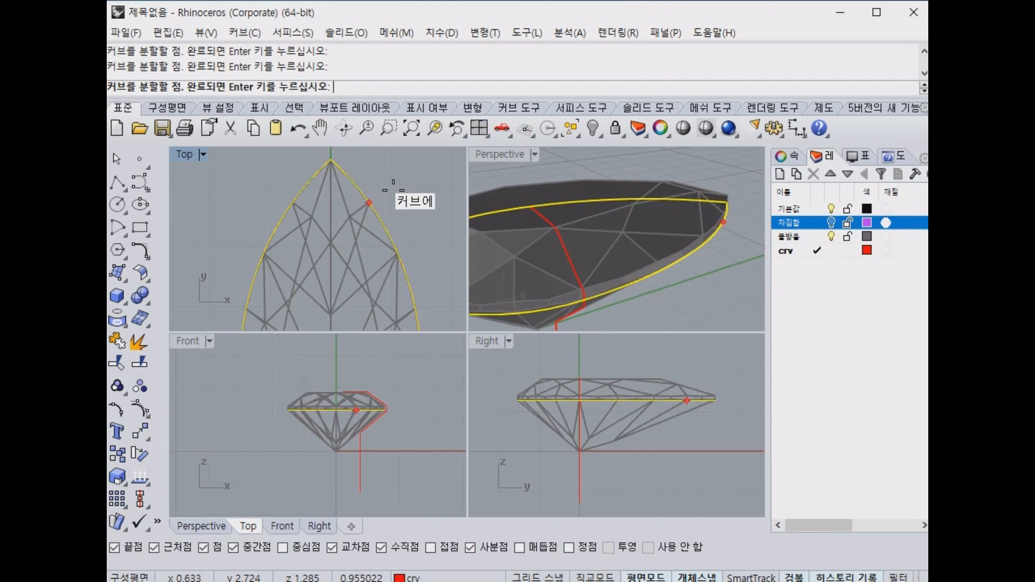
key("Return")
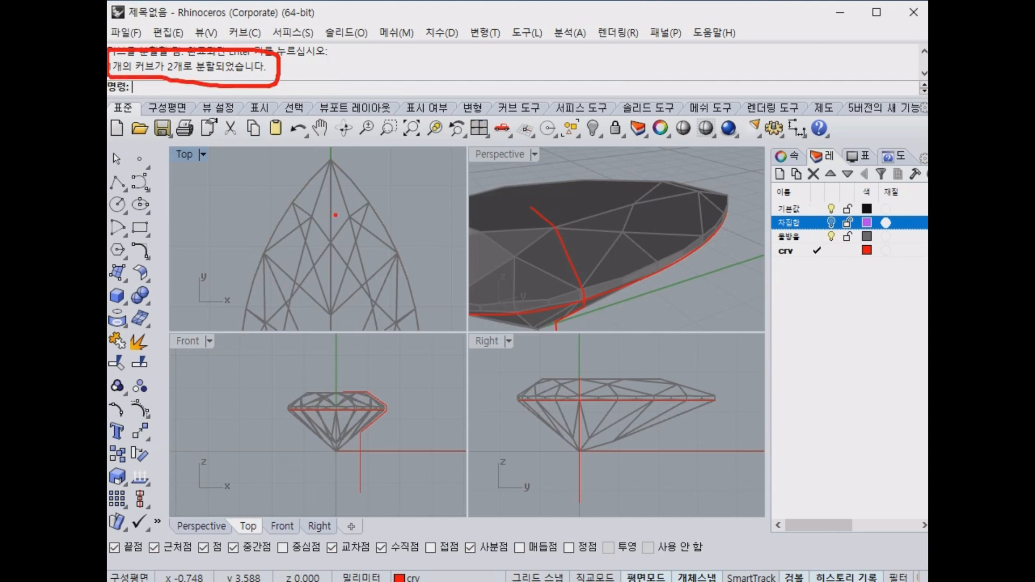
Select the tip segment and the rest of the outline in turn to check where the curve is separated.
left_click(354, 179)
left_click(389, 232, "shift")
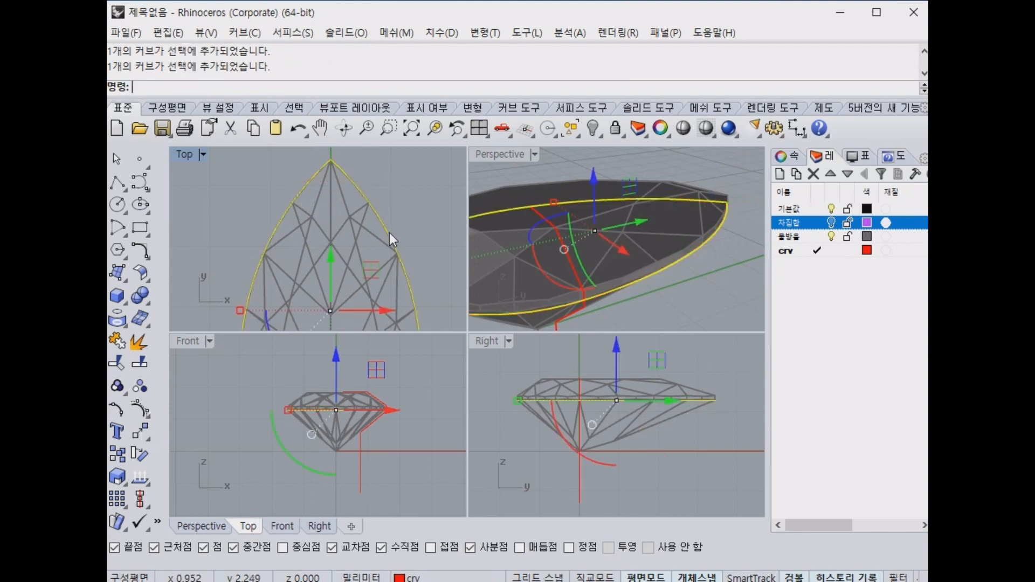
left_click(378, 210)
left_click(373, 207)
left_click(349, 189)
left_click(350, 183)
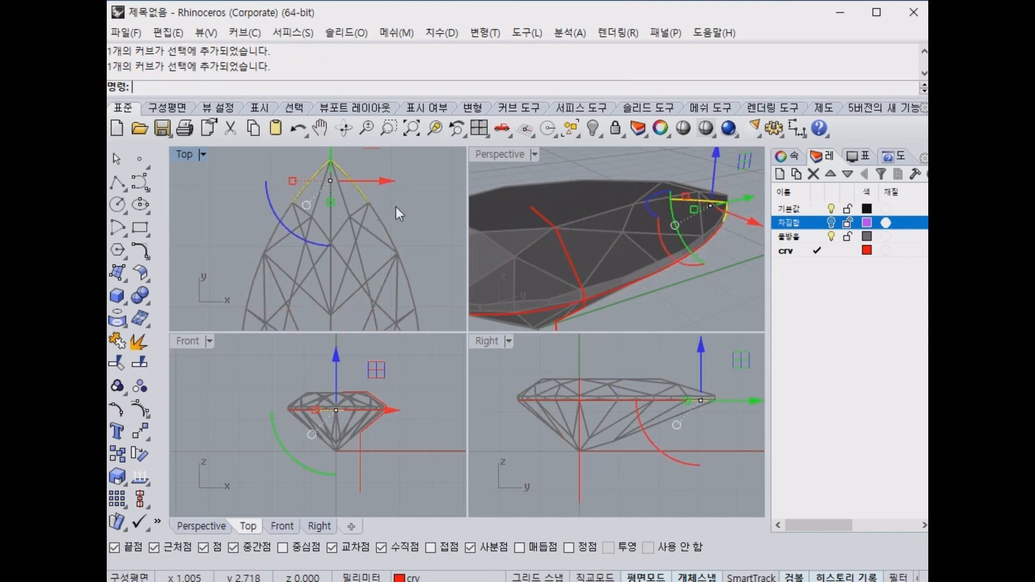
left_click(392, 208)
left_click(352, 185)
left_click(412, 208)
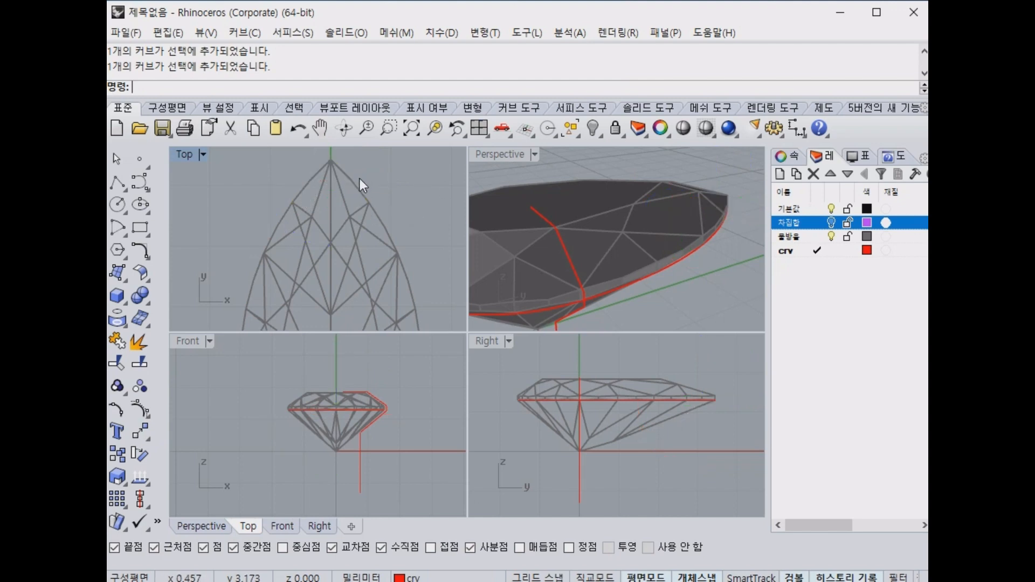
Select the tip segment again to check its extent, and undo the split of the teardrop outline.
left_click(359, 179)
left_click(418, 199)
right_click_drag(411, 202, 410, 224)
left_click(361, 214)
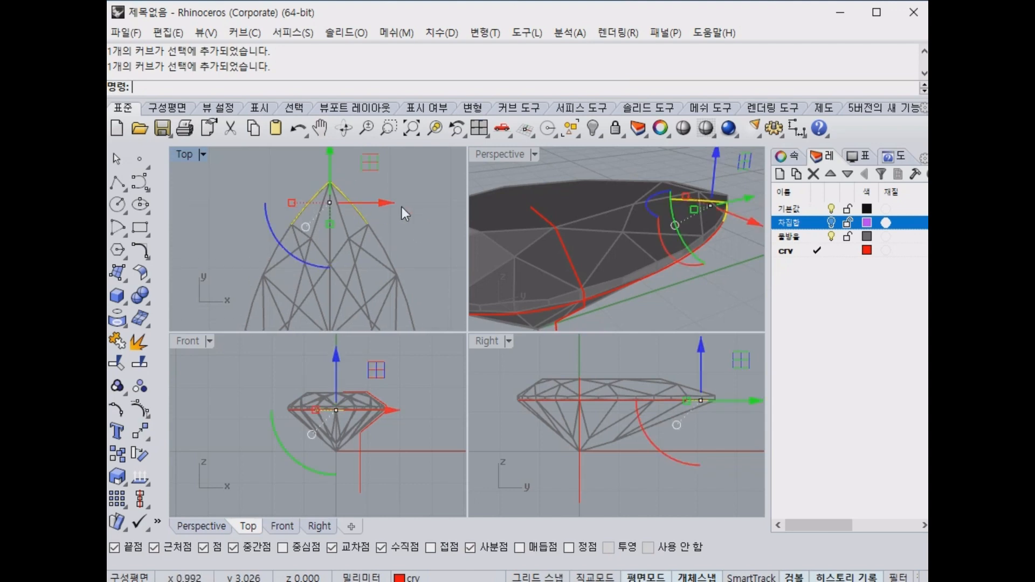
left_click(434, 212)
left_click(363, 215)
left_click(438, 232)
key("ctrl+z")
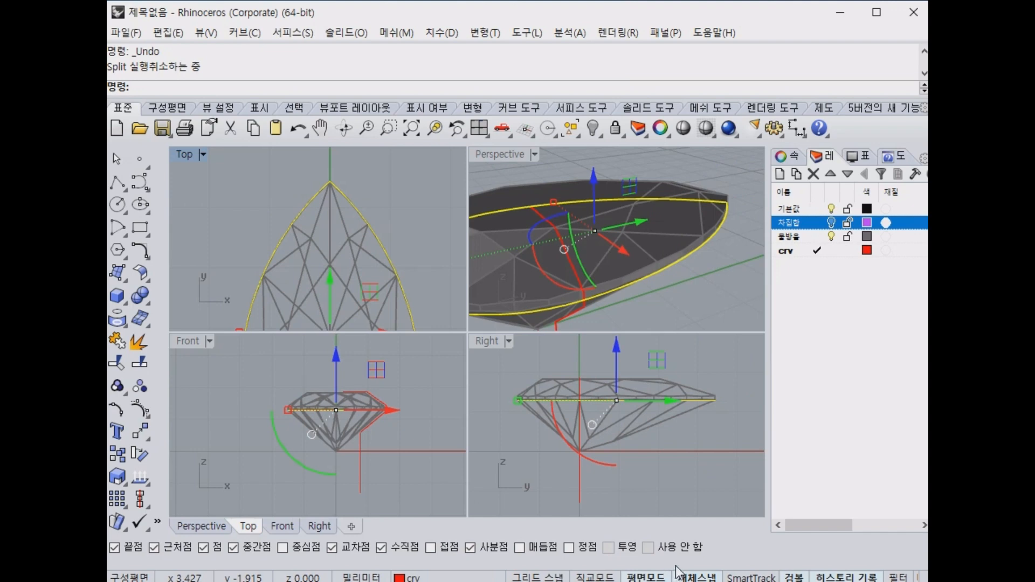
Split the selected teardrop outline by points at the facet corners on both sides of the tip, and select the tip segment.
scroll(309, 221, "up", 4)
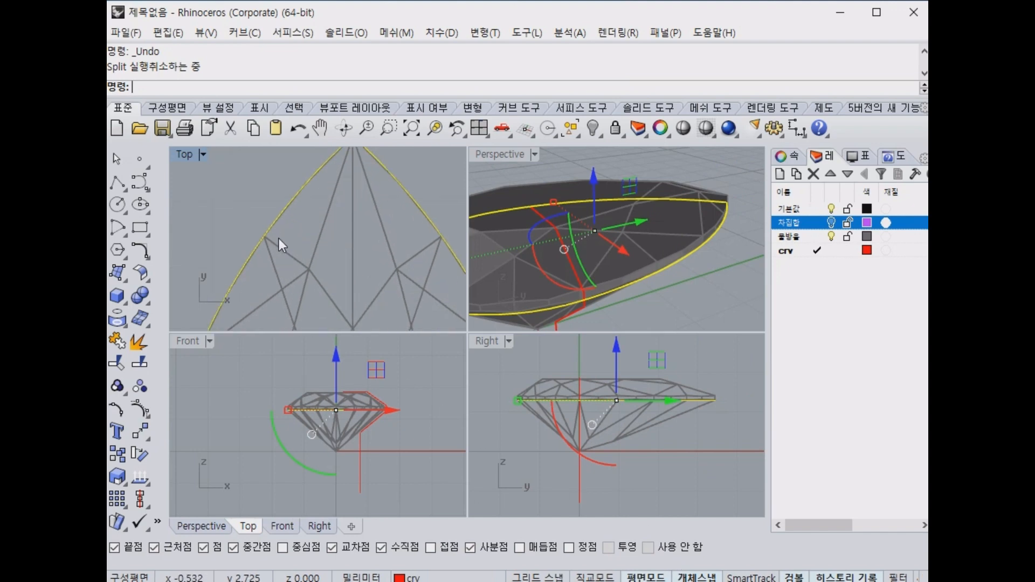
mouse_move(309, 268)
left_mouse_down()
mouse_move(261, 239)
mouse_move(274, 284)
left_mouse_up()
mouse_move(267, 228)
left_mouse_down()
mouse_move(260, 233)
mouse_move(266, 228)
left_mouse_up()
key("Escape")
left_click(139, 362)
type("p")
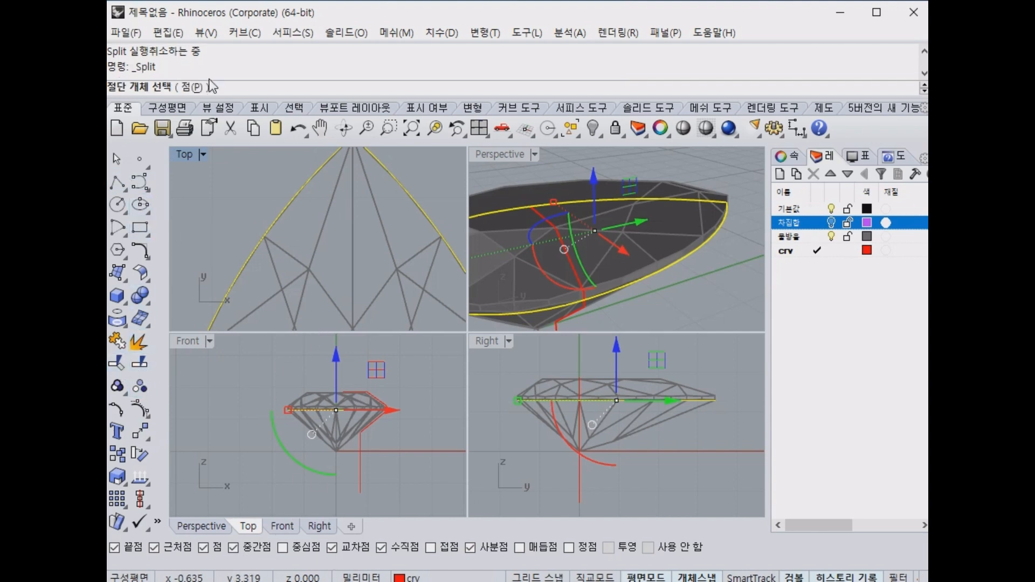
key("Return")
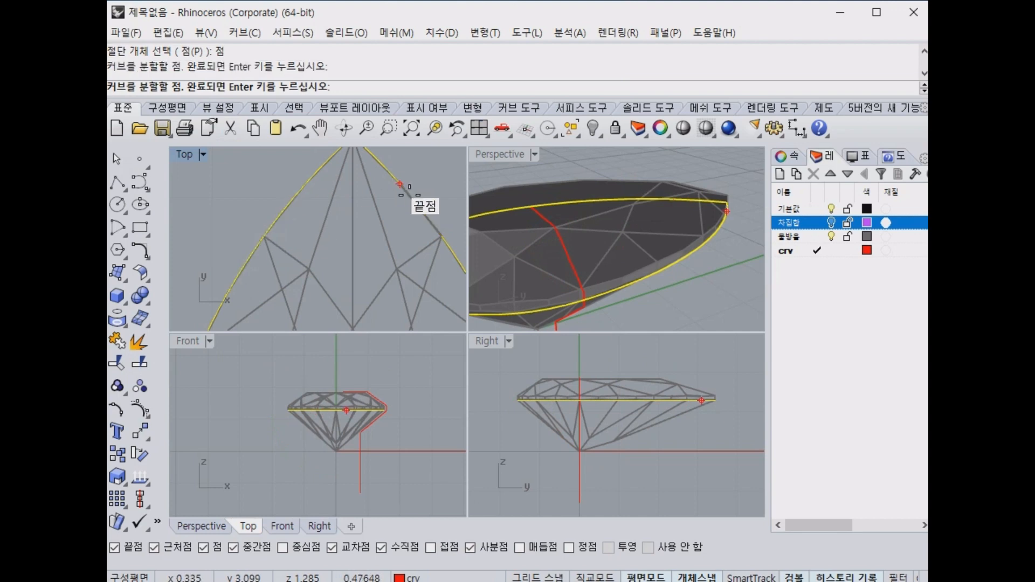
left_click(441, 235)
key("Return")
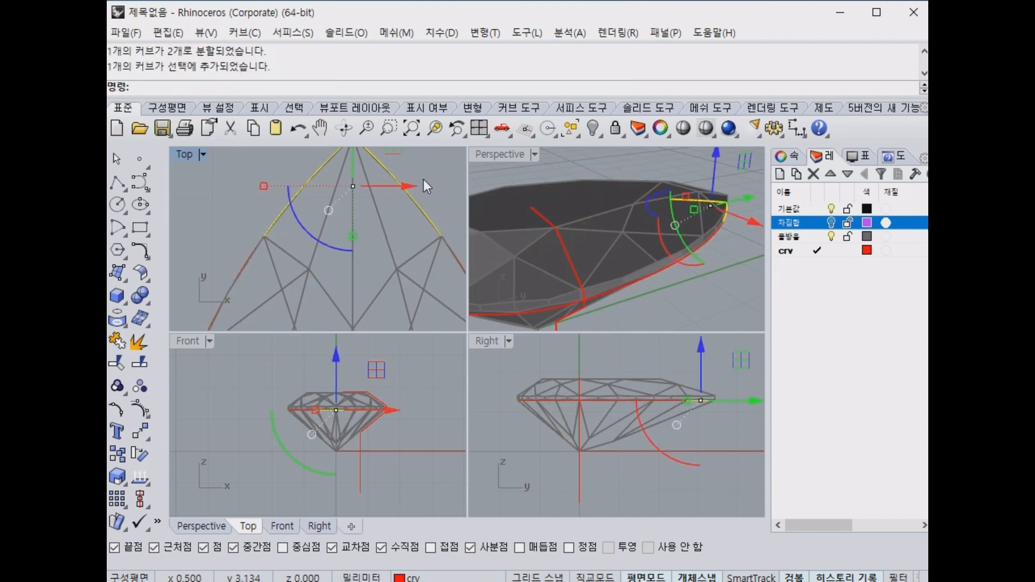
scroll(423, 179, "down", 4)
right_click_drag(423, 179, 392, 224)
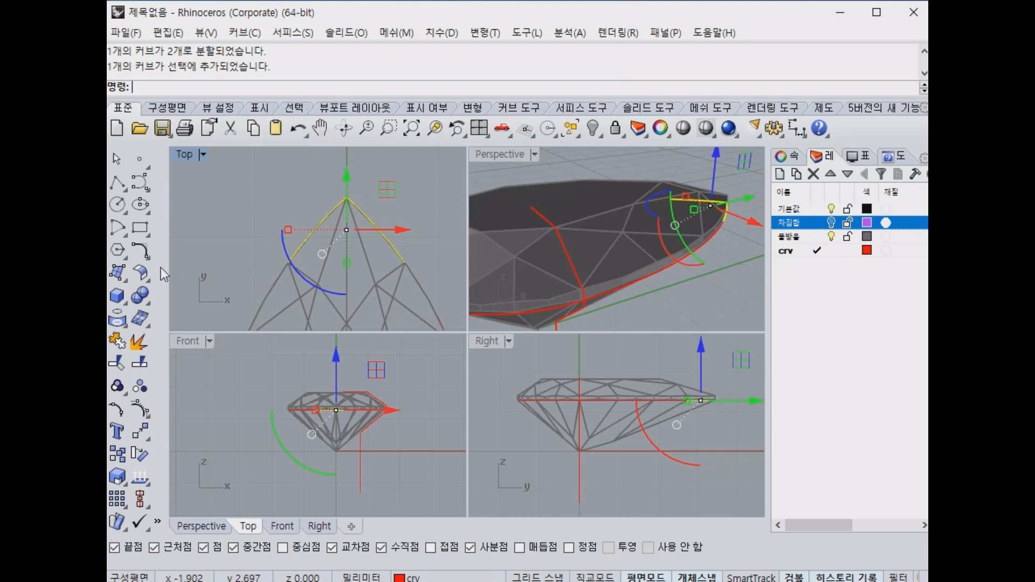
Offset the tip segment outward from the gem in the Top view by 0.8 mm, with the end cap set to flat.
left_click(147, 257)
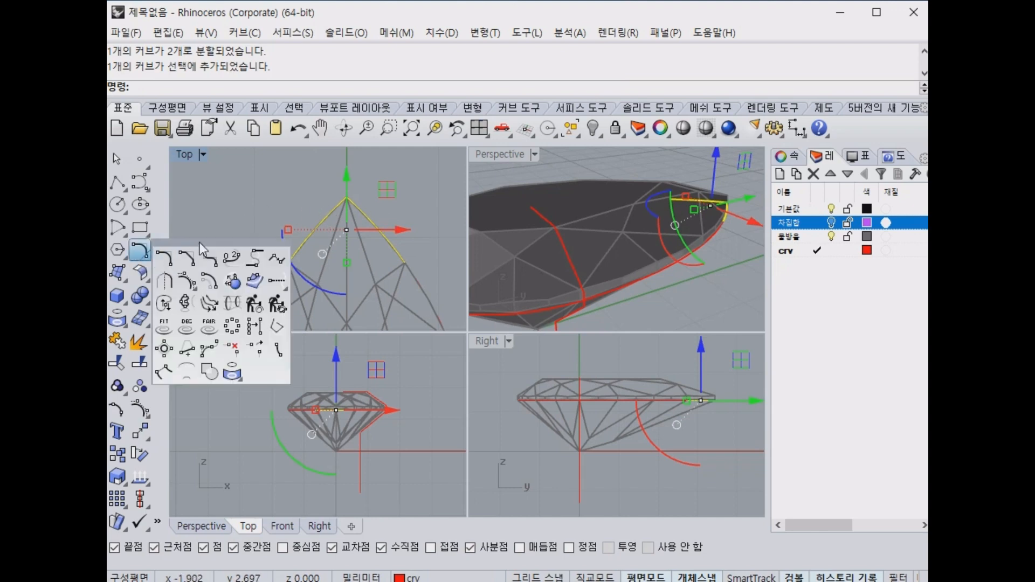
left_click_drag(178, 242, 245, 265)
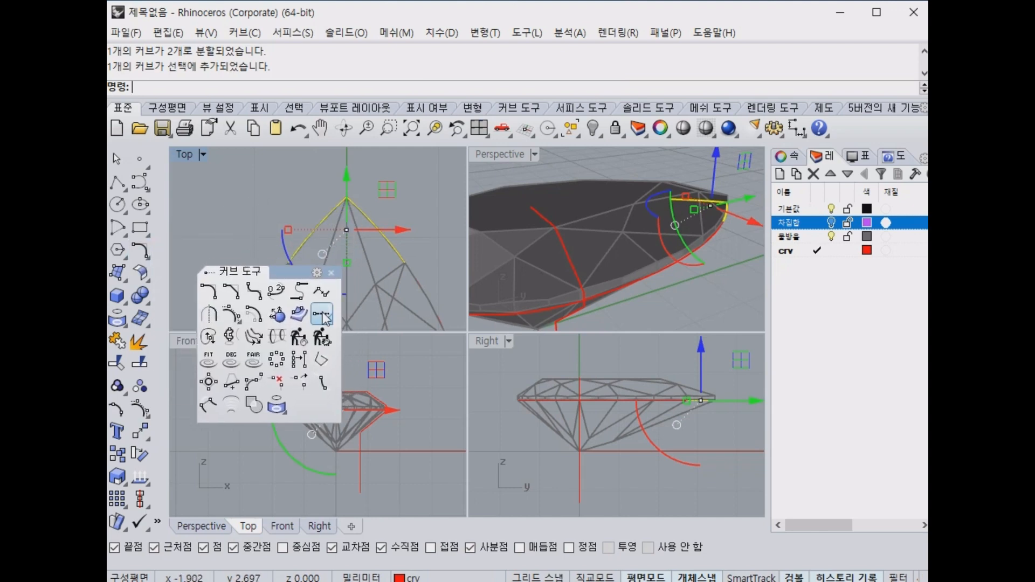
left_click(262, 318)
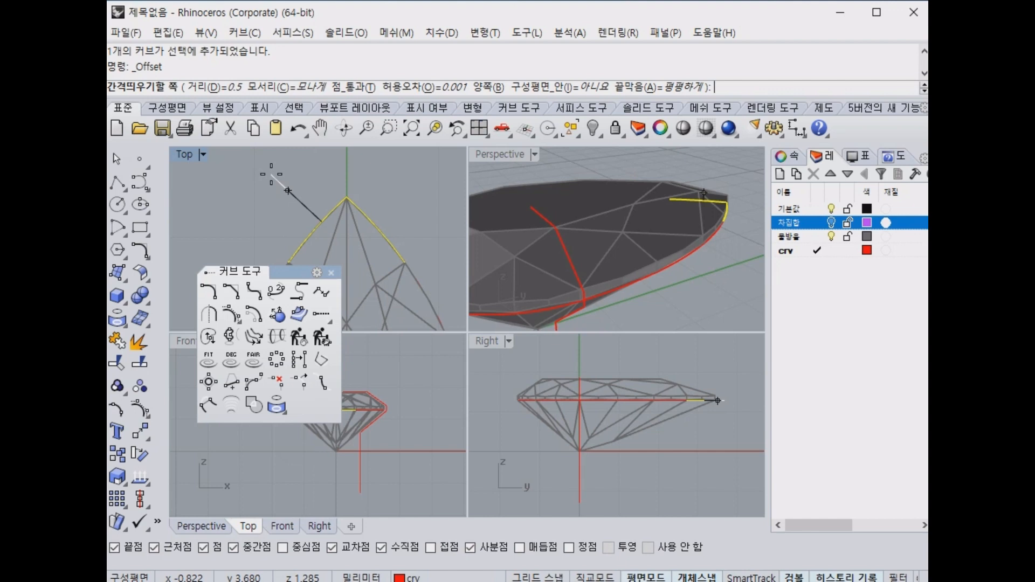
left_click(215, 86)
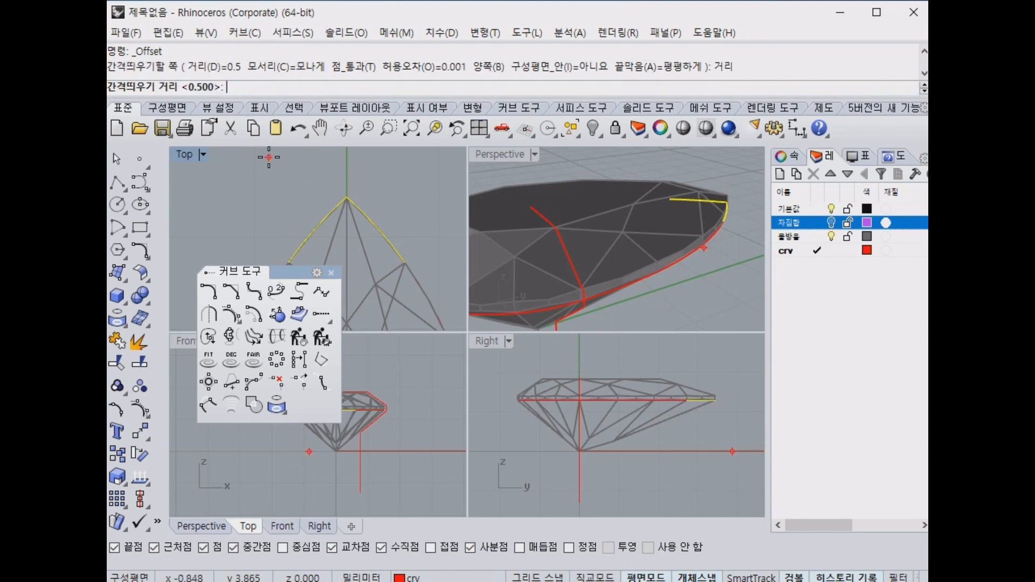
type("0.8")
key("Return")
scroll(275, 164, "down", 5)
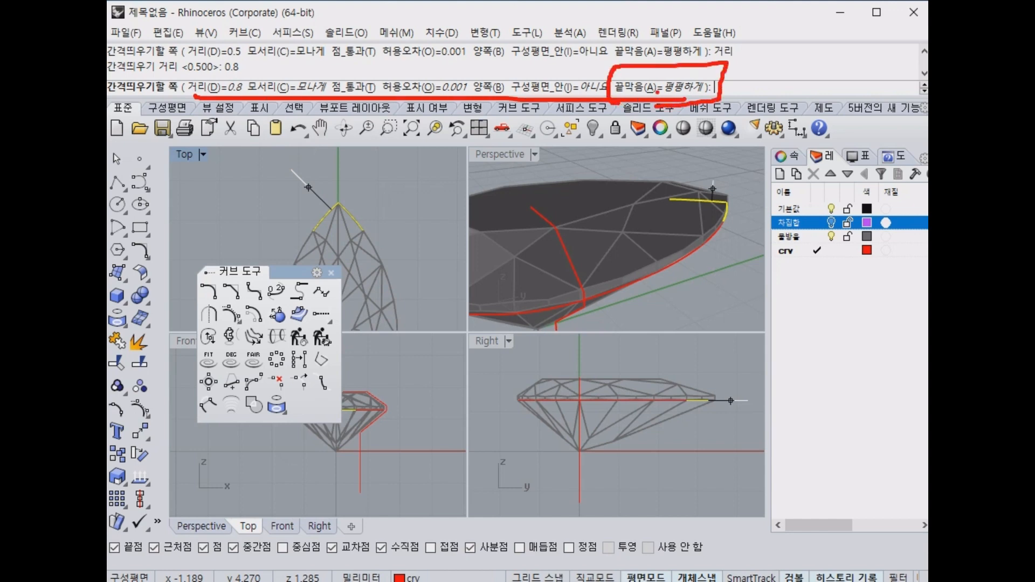
left_click(652, 90)
left_click(268, 89)
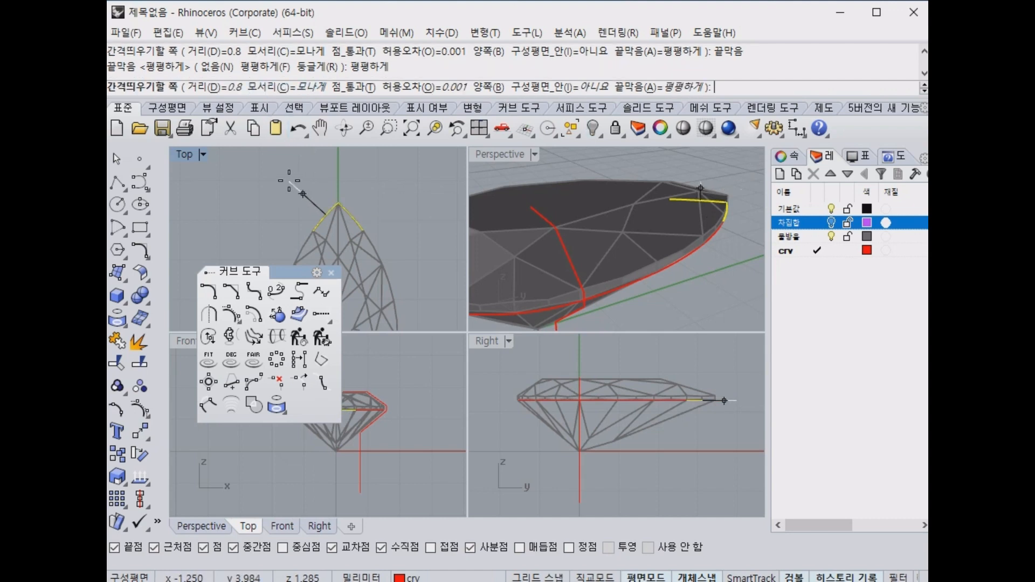
left_click(303, 194)
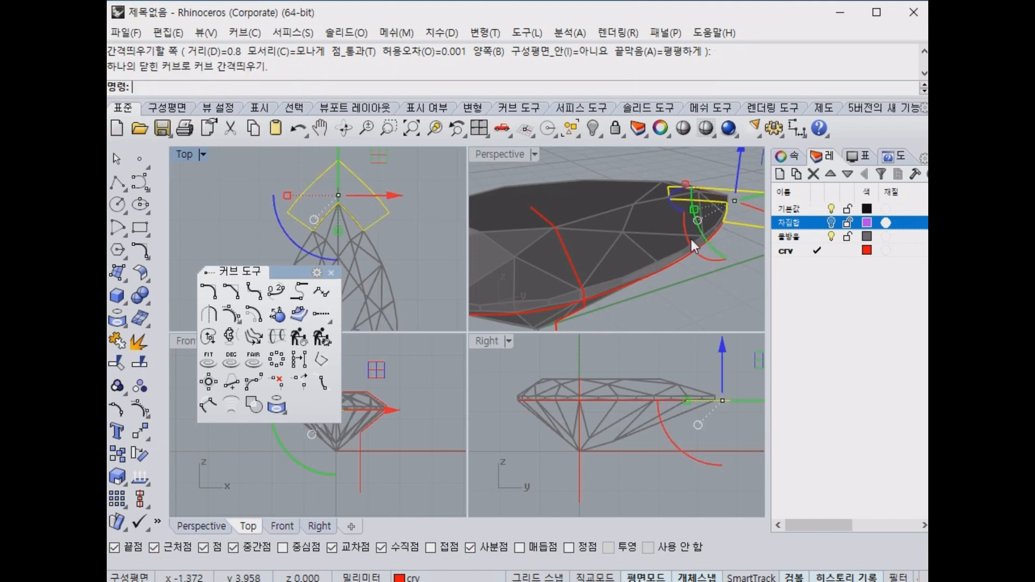
Examine the closed chevron-shaped curve around the gem's tip, and undo the offset.
scroll(367, 242, "up", 6)
right_click_drag(364, 227, 394, 267)
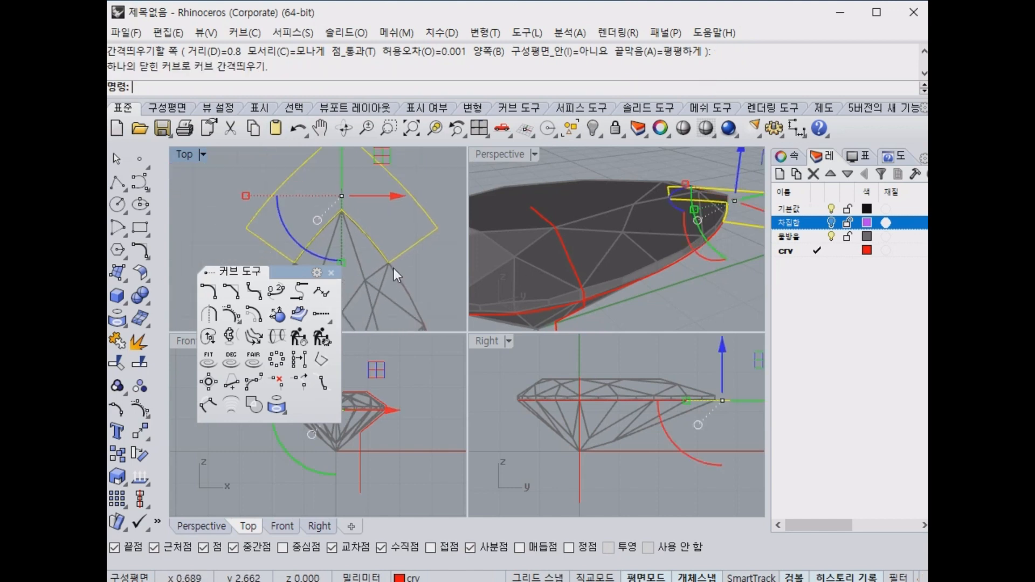
scroll(393, 267, "down", 6)
mouse_move(317, 244)
left_mouse_down()
mouse_move(363, 192)
mouse_move(414, 243)
left_mouse_up()
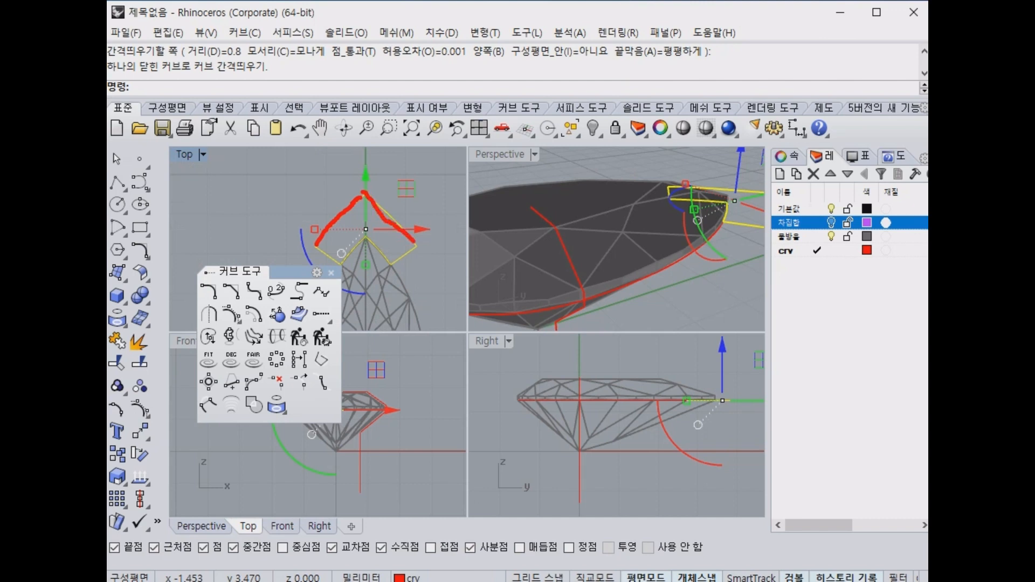
mouse_move(317, 245)
left_mouse_down()
mouse_move(343, 260)
mouse_move(427, 244)
mouse_move(368, 231)
mouse_move(342, 260)
left_mouse_up()
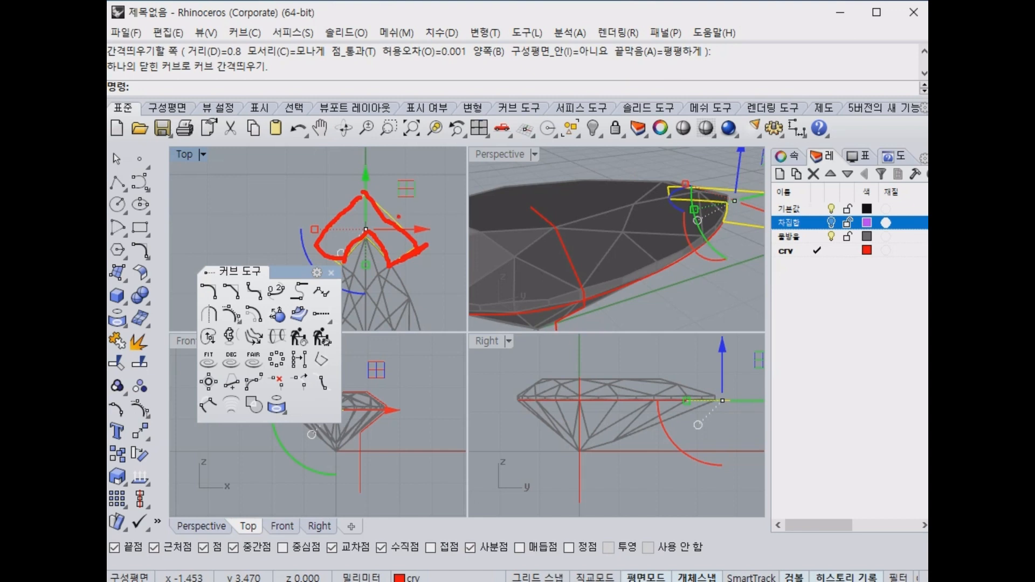
key("Escape")
key("Escape")
left_click(415, 248)
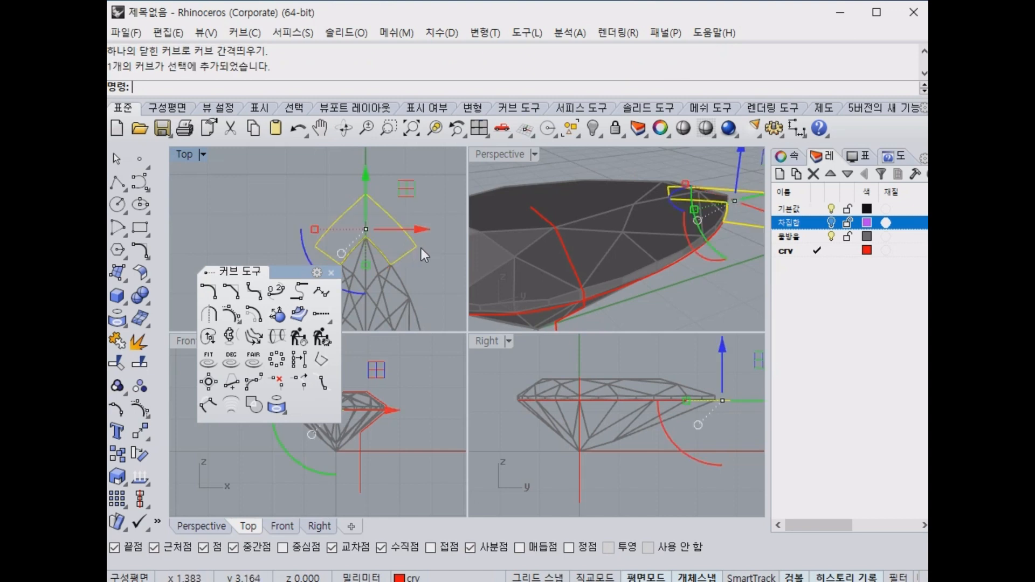
key("ctrl+z")
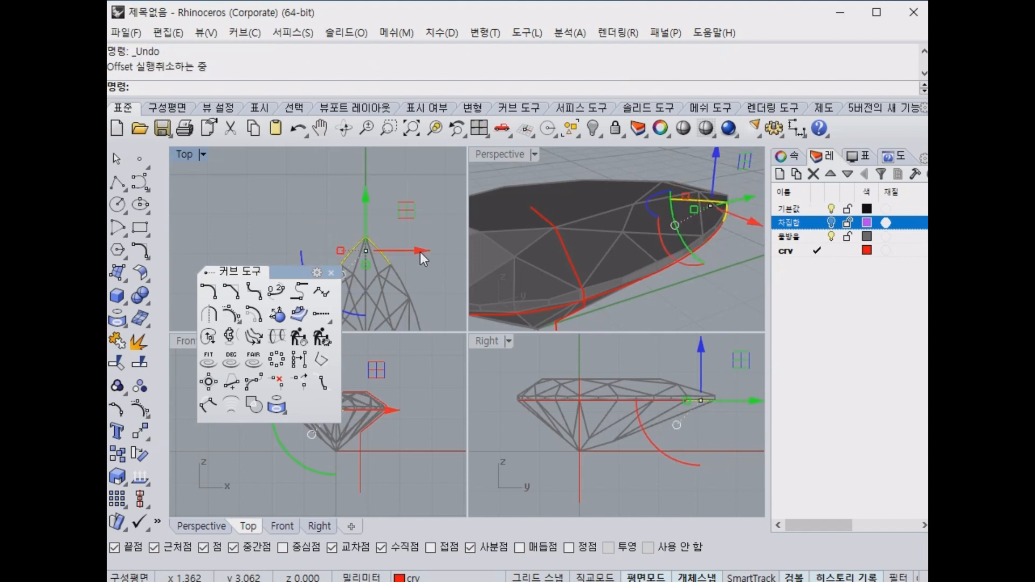
Repeat the outward offset of the tip segment at 0.8 mm with sharp corners and flat end caps.
left_click(270, 314)
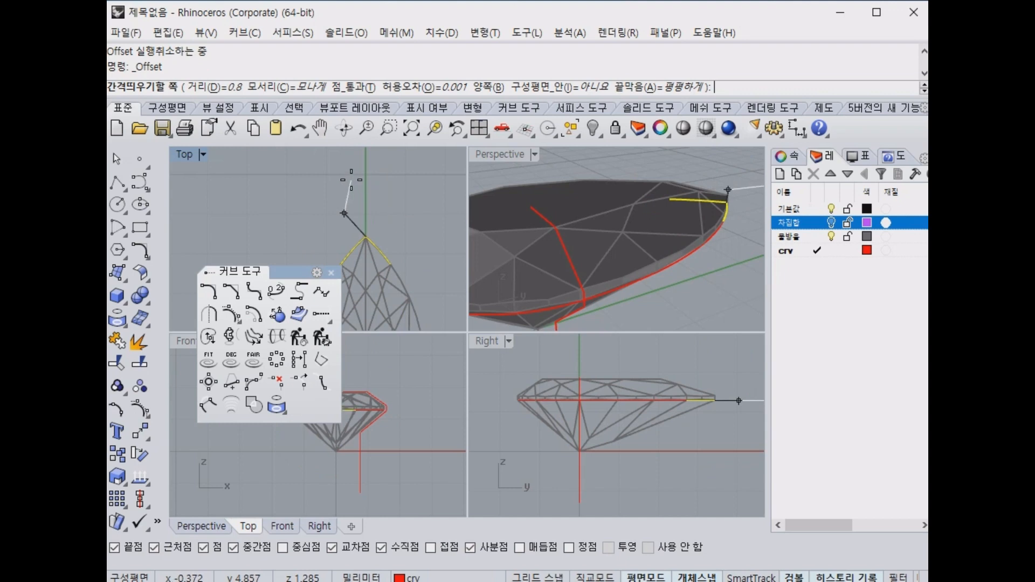
left_click_drag(614, 99, 707, 97)
left_click(350, 185)
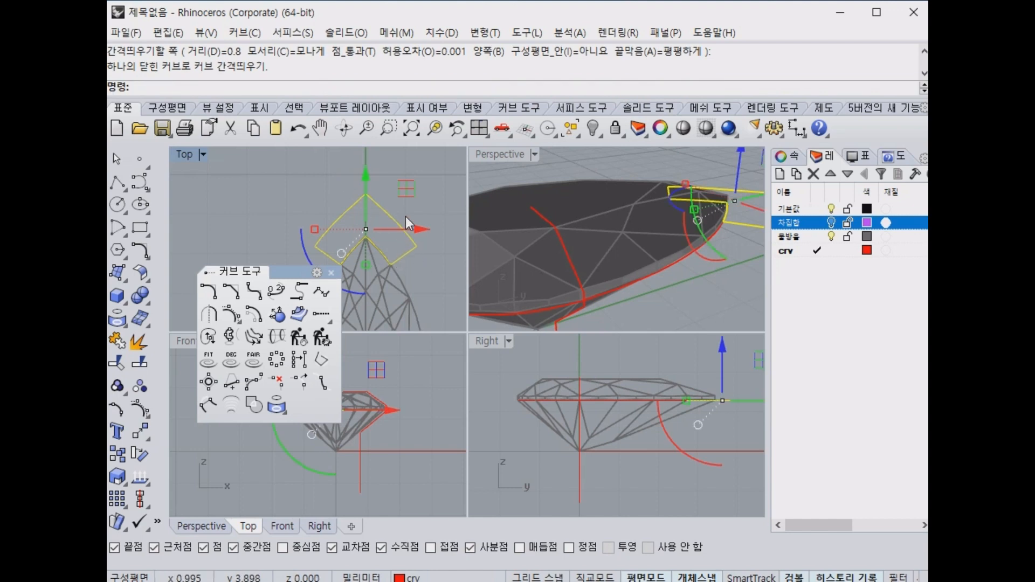
Undo the flat-capped offset and offset the tip segment outward by 0.8 mm with no end cap.
key("ctrl+z")
right_click(406, 196)
left_click(681, 87)
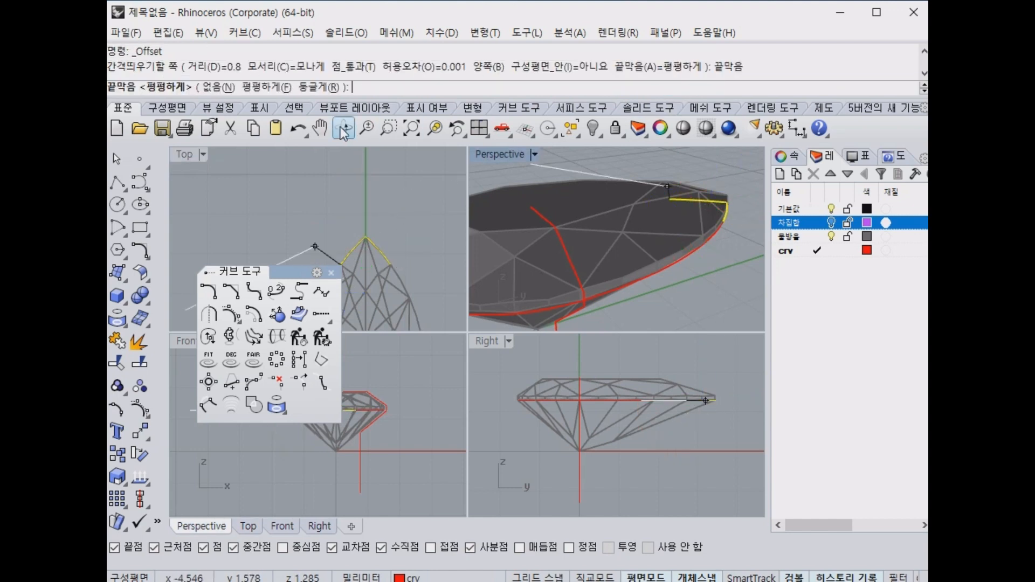
left_click(227, 87)
left_click(404, 263)
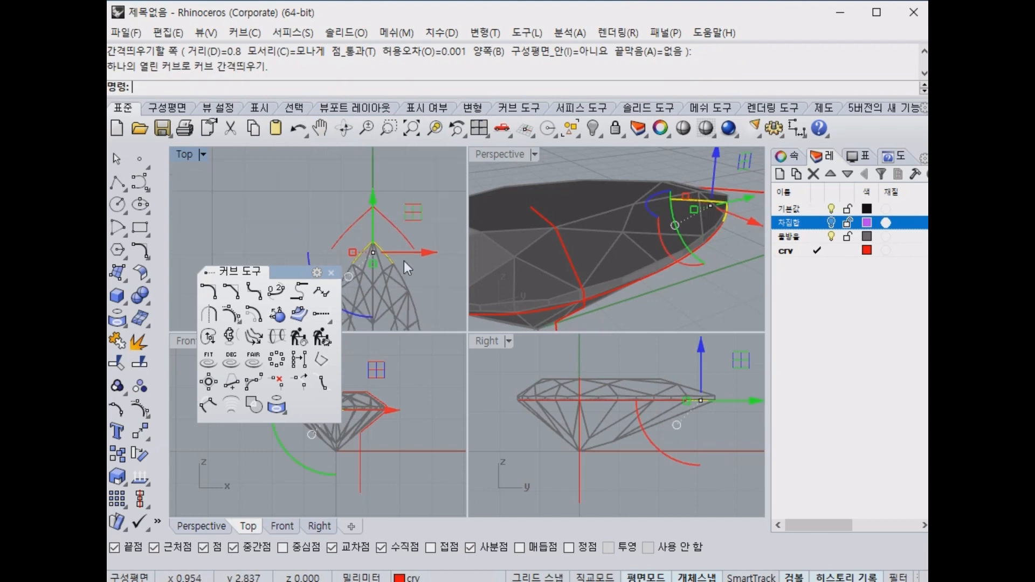
Bridge the open ends of the tip segment and its offset curve with a straight polyline on each side.
scroll(405, 264, "up", 2)
left_click(389, 230)
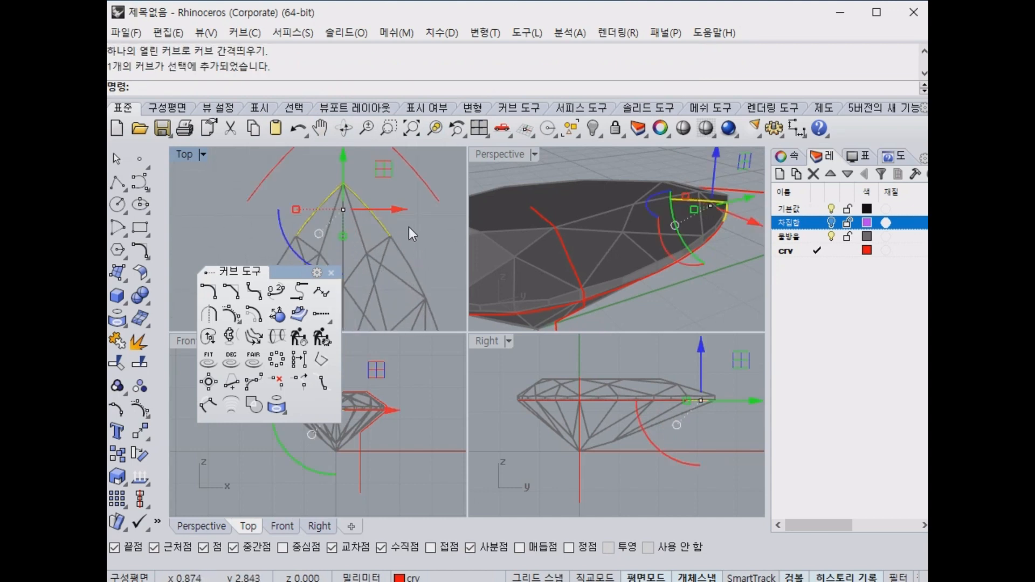
right_click_drag(408, 228, 416, 246)
left_click(442, 212, "shift")
left_click(117, 183)
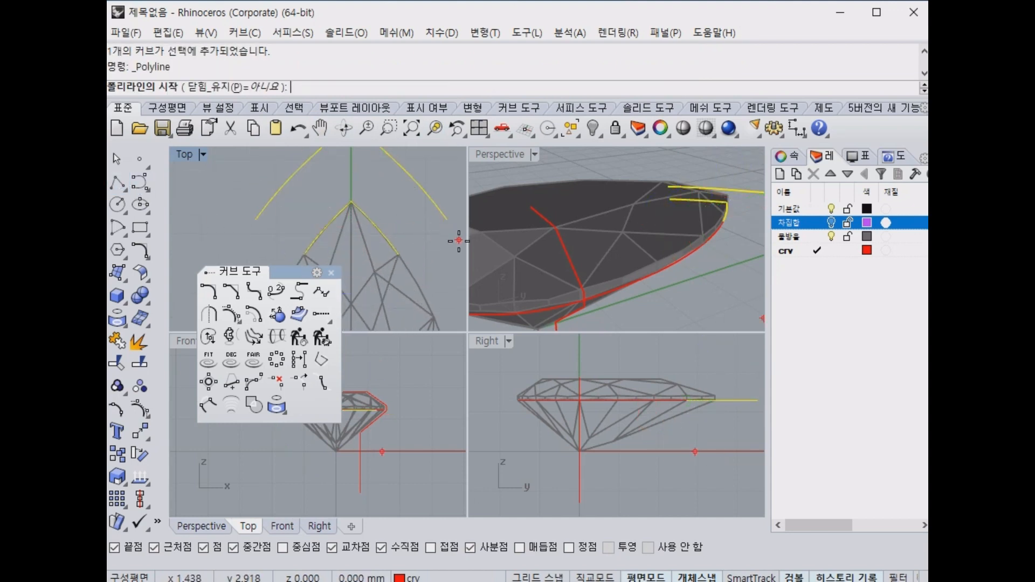
left_click(446, 220)
left_click(397, 254)
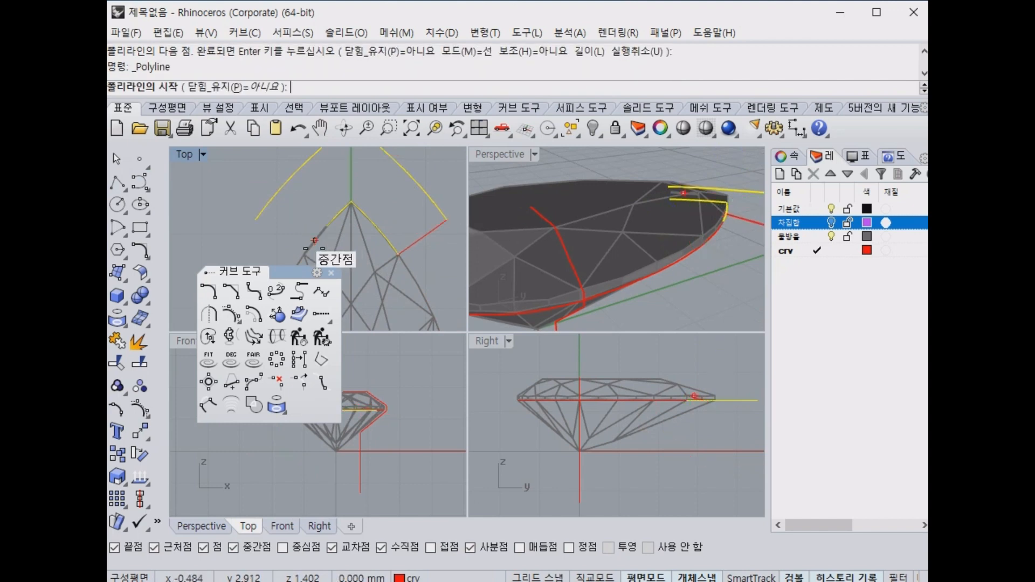
left_click(304, 255)
left_click(256, 220)
right_click(260, 222)
Join the tip segment, its offset curve and the two bridging lines, and dismiss the history warning.
left_click(290, 242, "shift")
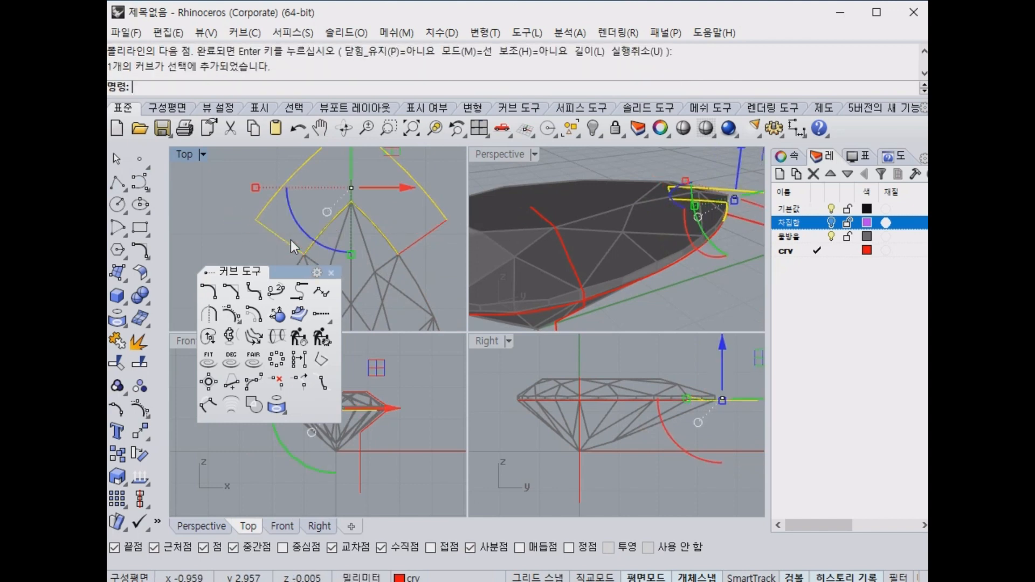
left_click(406, 243, "shift")
key("ctrl+j")
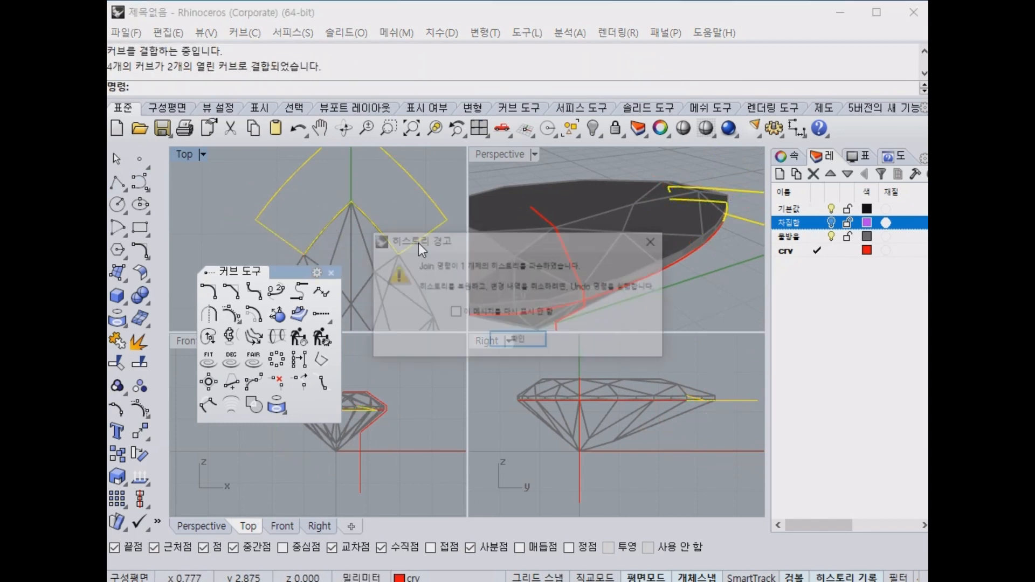
left_click(500, 336)
double_click(490, 341)
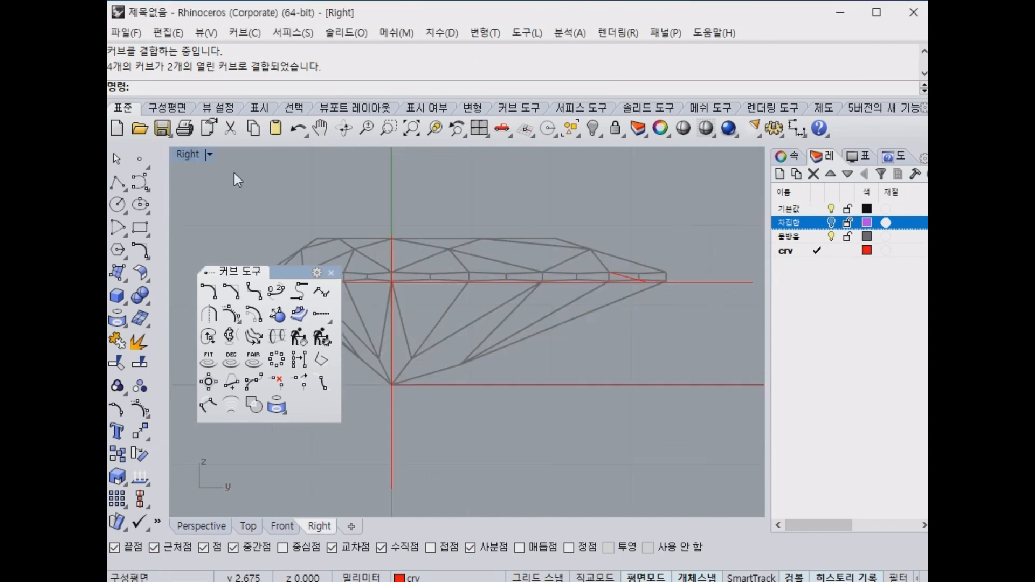
double_click(188, 155)
Undo the join, the bridging lines and the uncapped offset.
scroll(426, 184, "down", 6)
right_click_drag(405, 191, 393, 225)
key("ctrl+z")
left_click(439, 204)
key("ctrl+z")
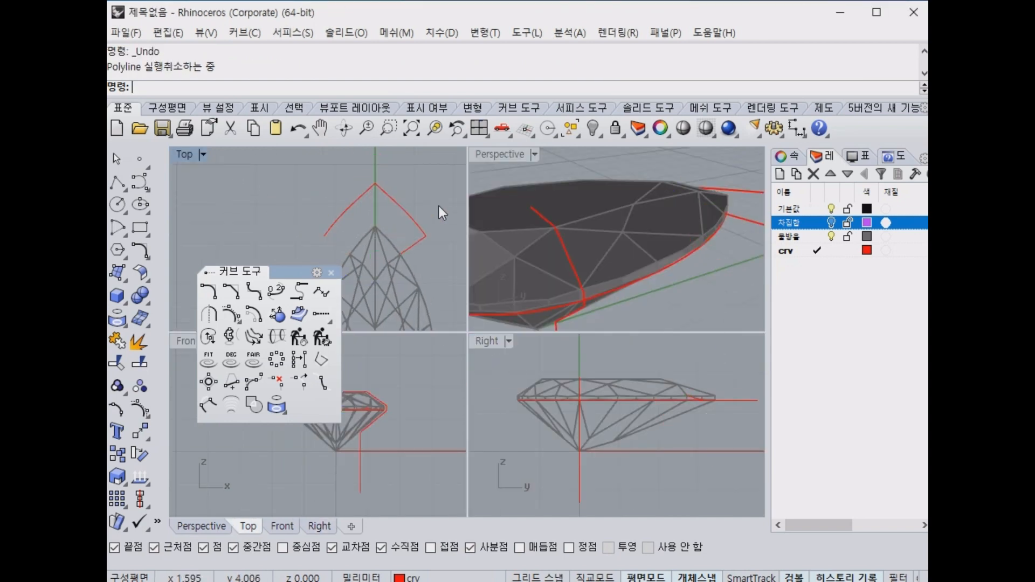
key("ctrl+z")
Offset the tip segment outward by 0.8 mm in the Top view with sharp corners and flat end caps.
key("ctrl+j")
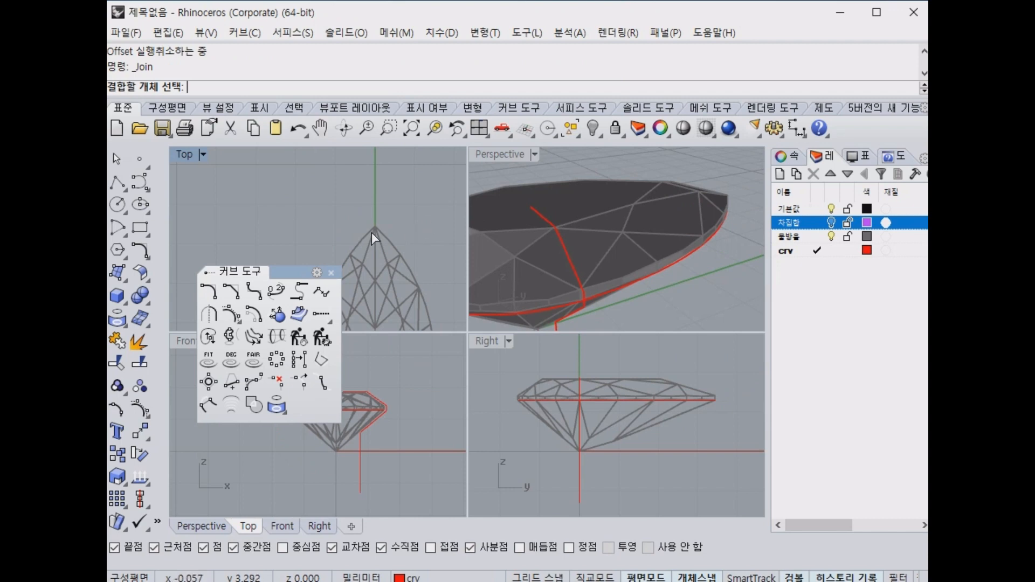
left_click(322, 314)
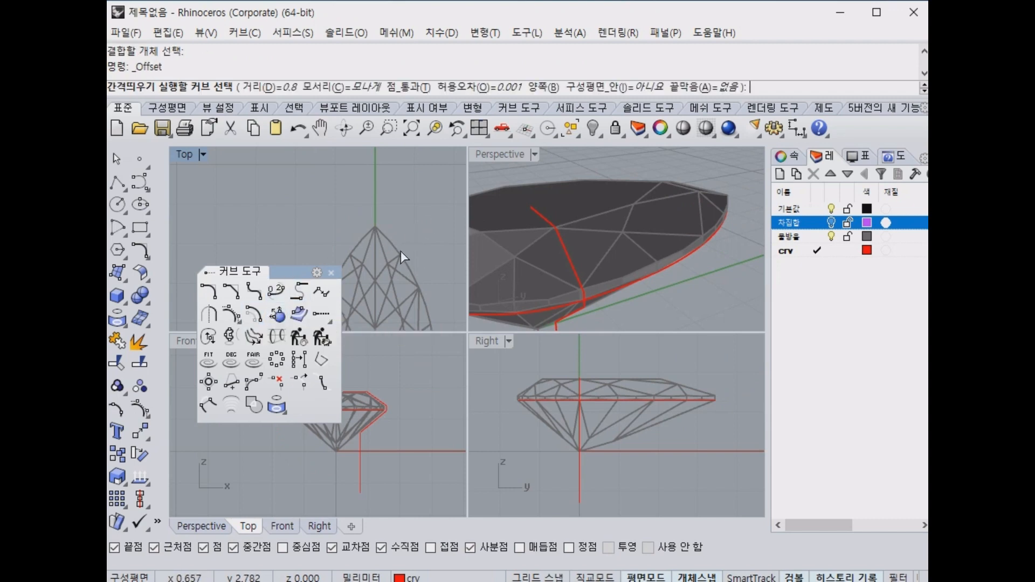
left_click(400, 250)
left_click(674, 87)
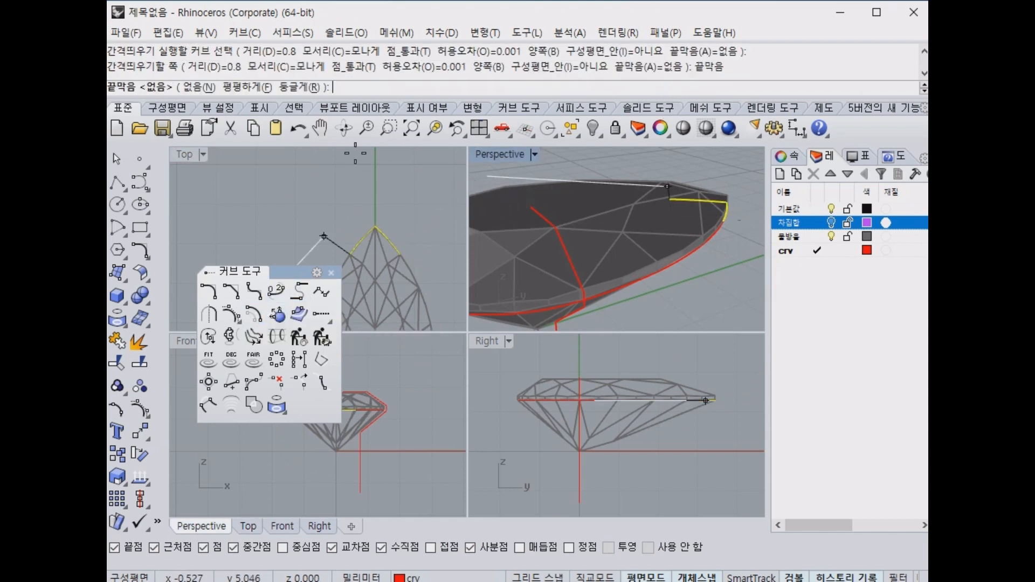
left_click(225, 86)
left_click(419, 212)
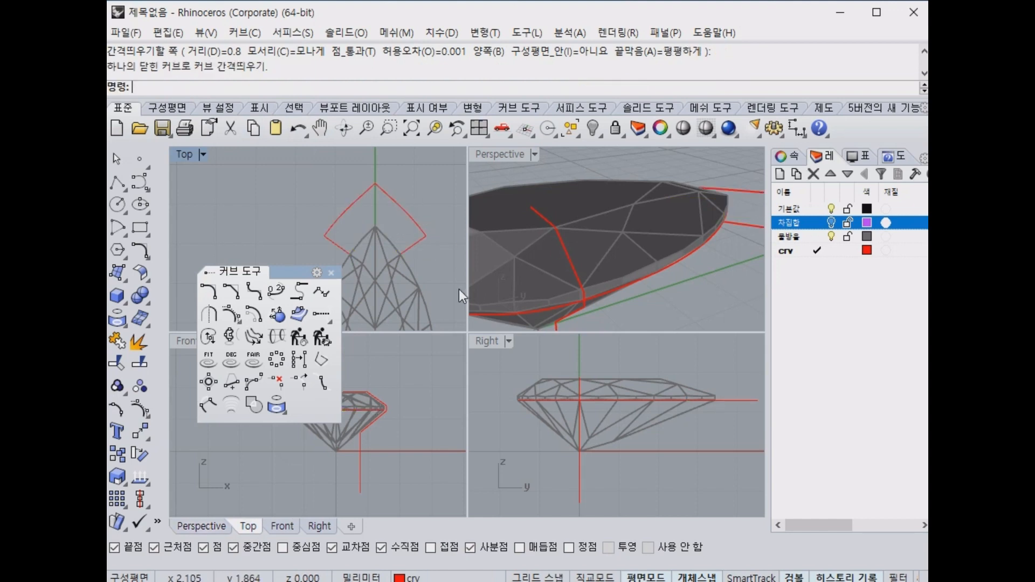
Close the floating curve tools palette and examine the closed chevron profile around the gem's tip in the Top and Perspective views.
left_click(406, 212)
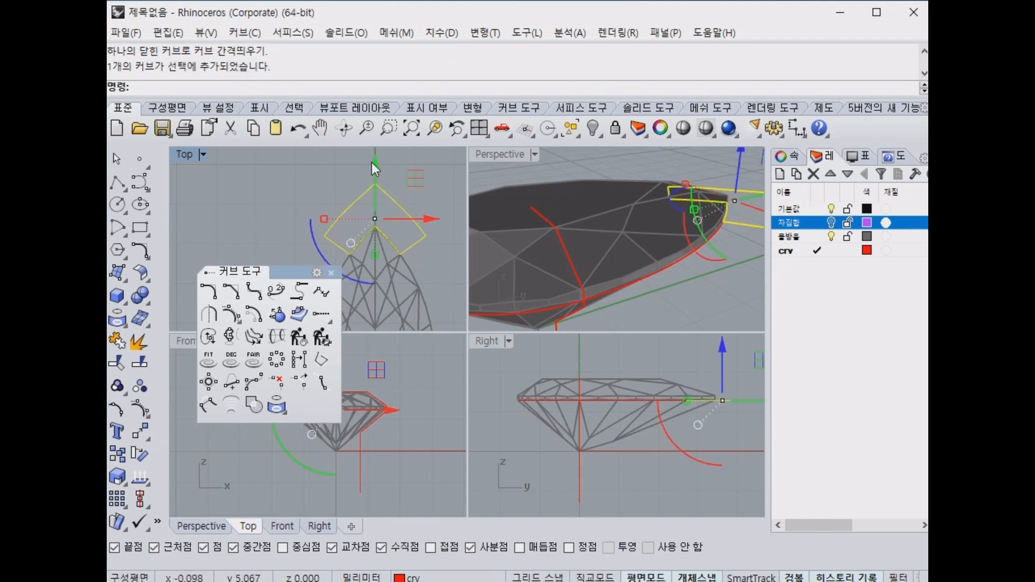
right_click_drag(704, 212, 499, 280)
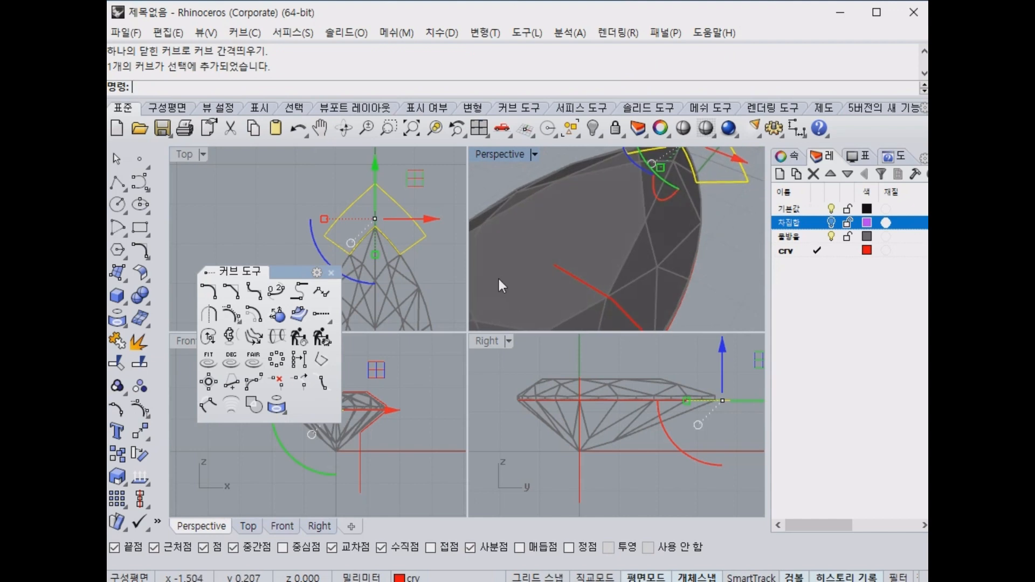
scroll(374, 228, "up", 4)
left_click(332, 272)
key("Escape")
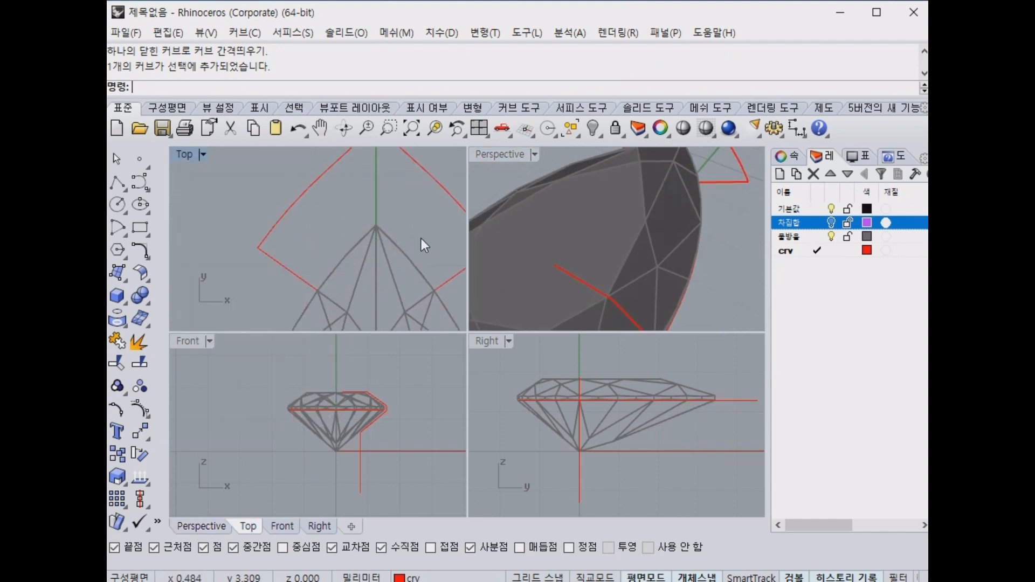
right_click_drag(422, 238, 403, 266)
left_click(423, 225)
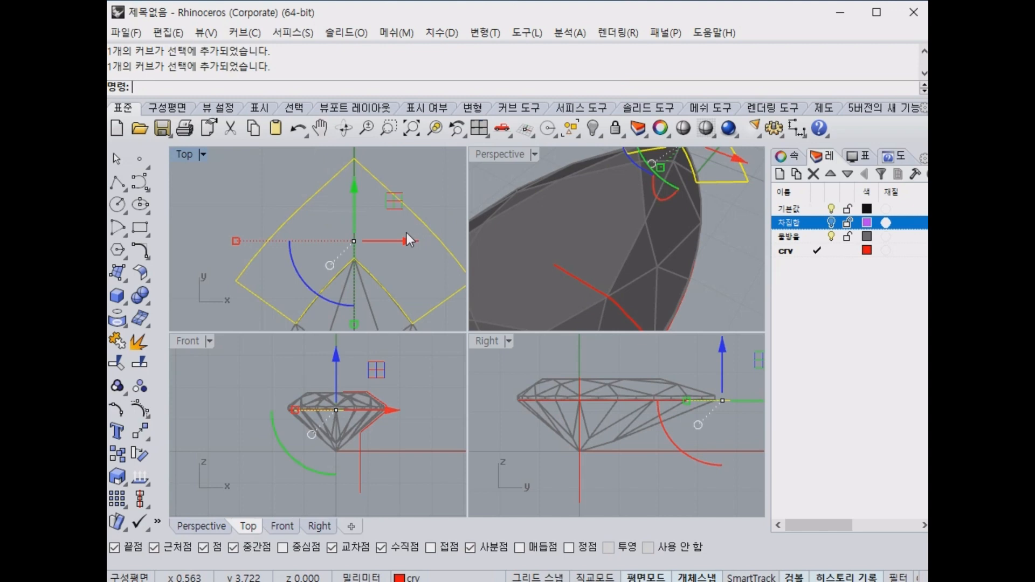
scroll(644, 195, "down", 4)
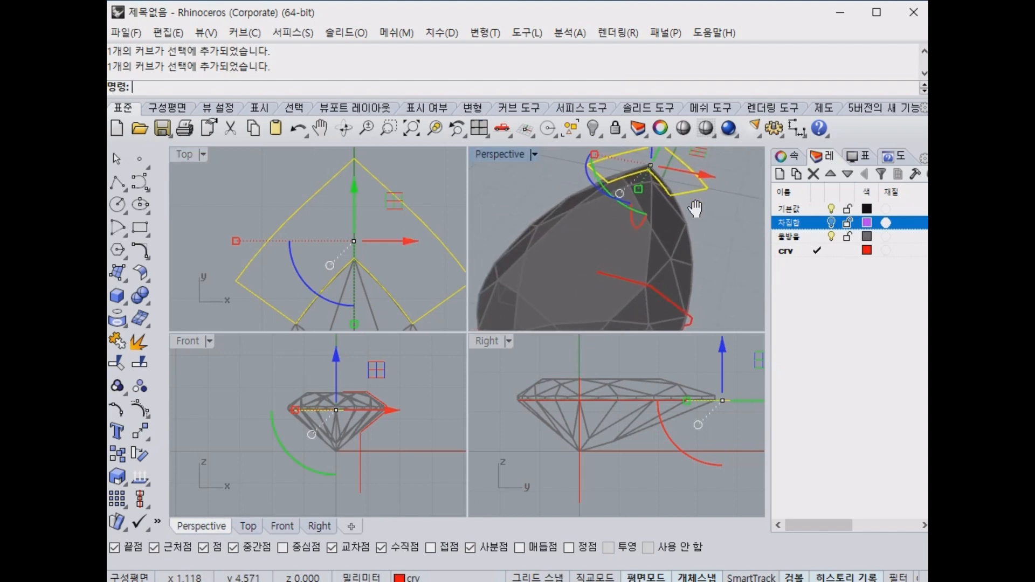
scroll(644, 194, "up", 2)
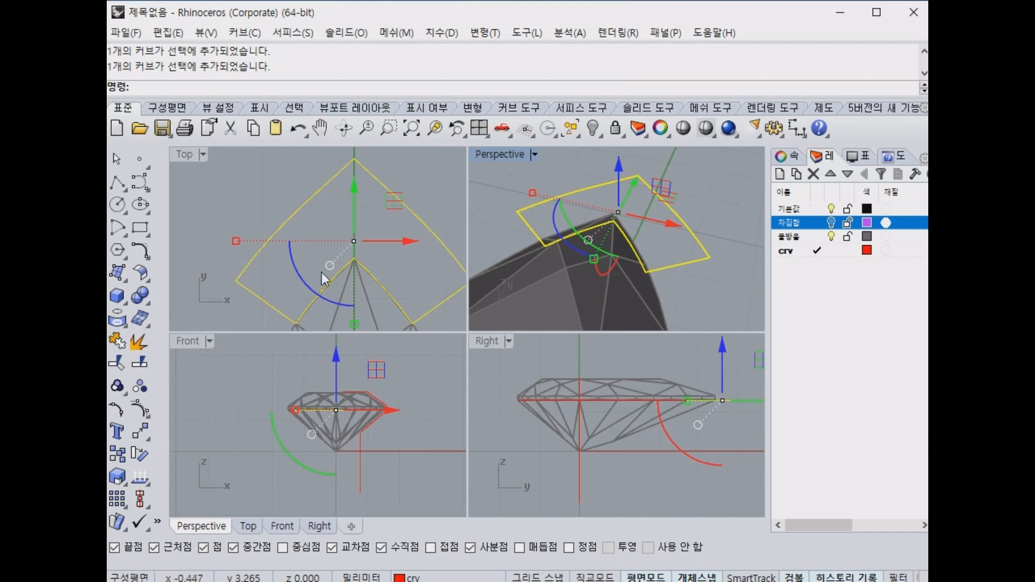
right_click_drag(649, 221, 619, 212)
scroll(609, 223, "up", 3)
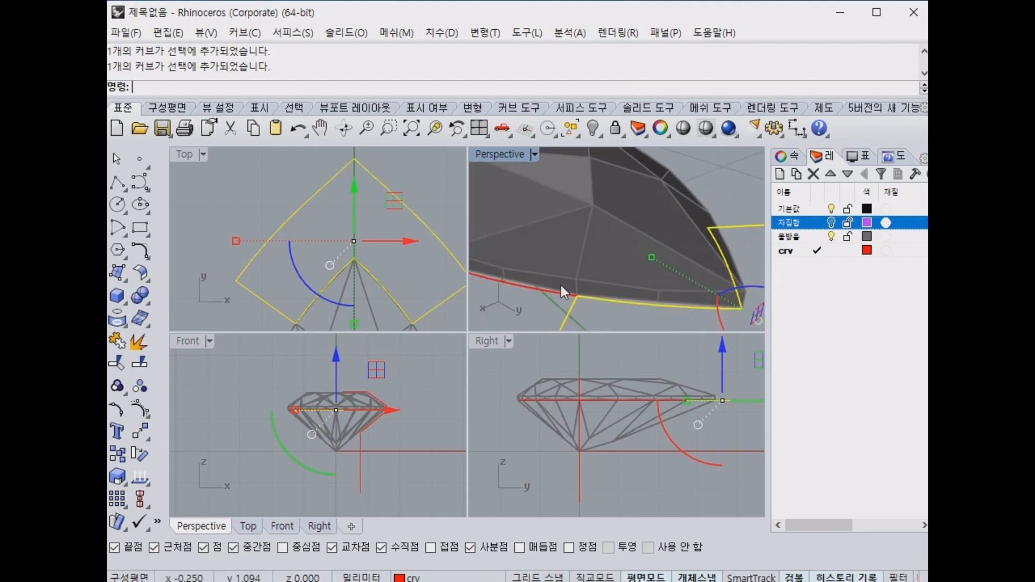
Examine how the chevron profile's inner edge follows the gem's tip and meets the remaining outline curve.
left_click(560, 290)
scroll(409, 298, "down", 2)
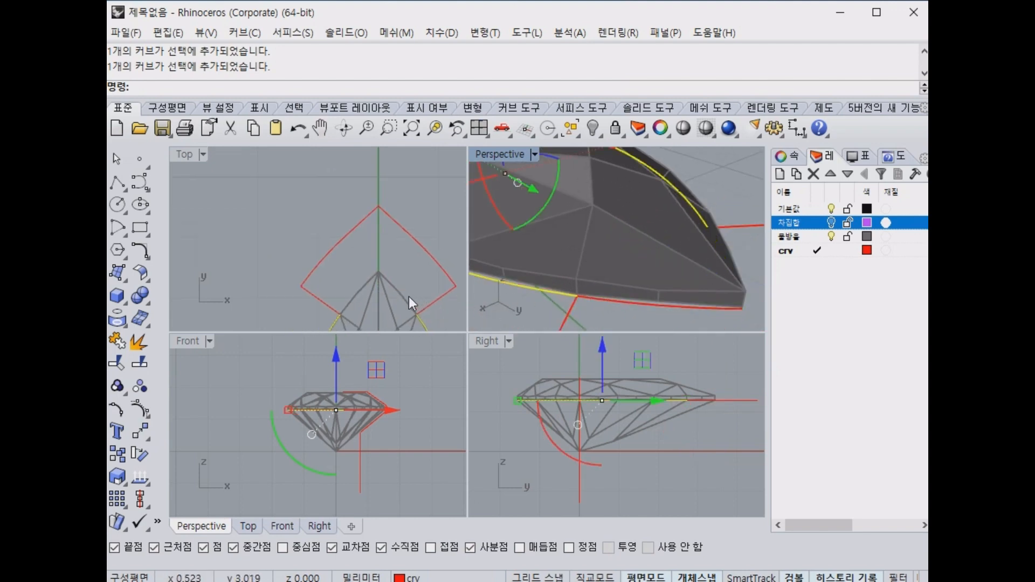
right_click_drag(409, 296, 358, 250)
left_click(390, 249)
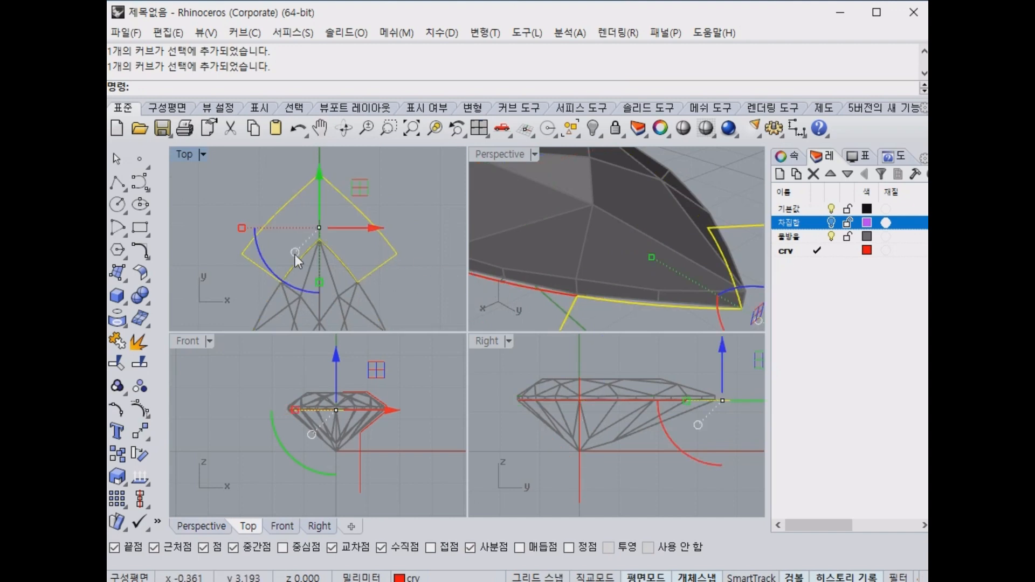
scroll(296, 254, "up", 4)
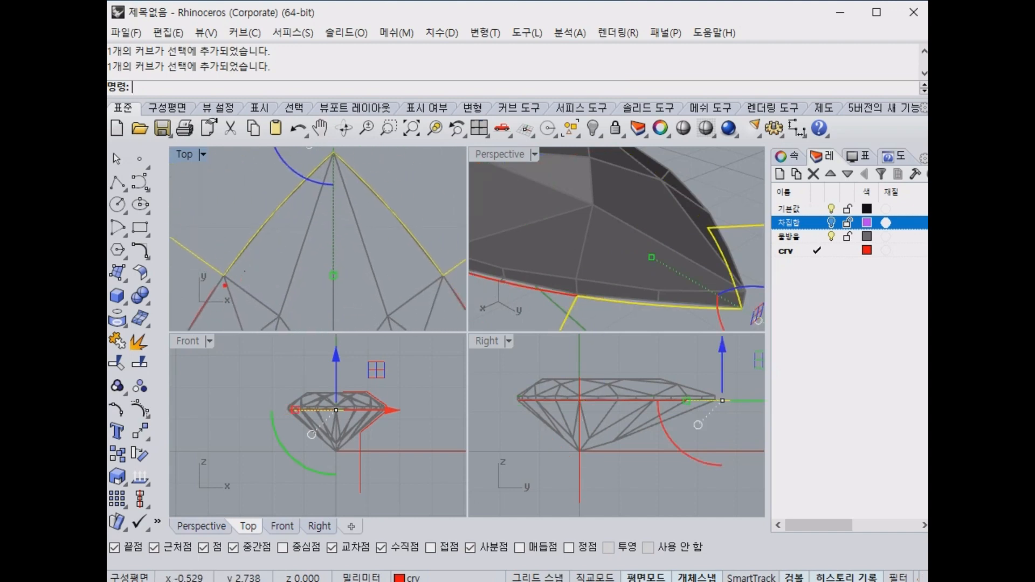
mouse_move(225, 281)
left_mouse_down()
mouse_move(334, 144)
mouse_move(450, 252)
mouse_move(473, 312)
left_mouse_up()
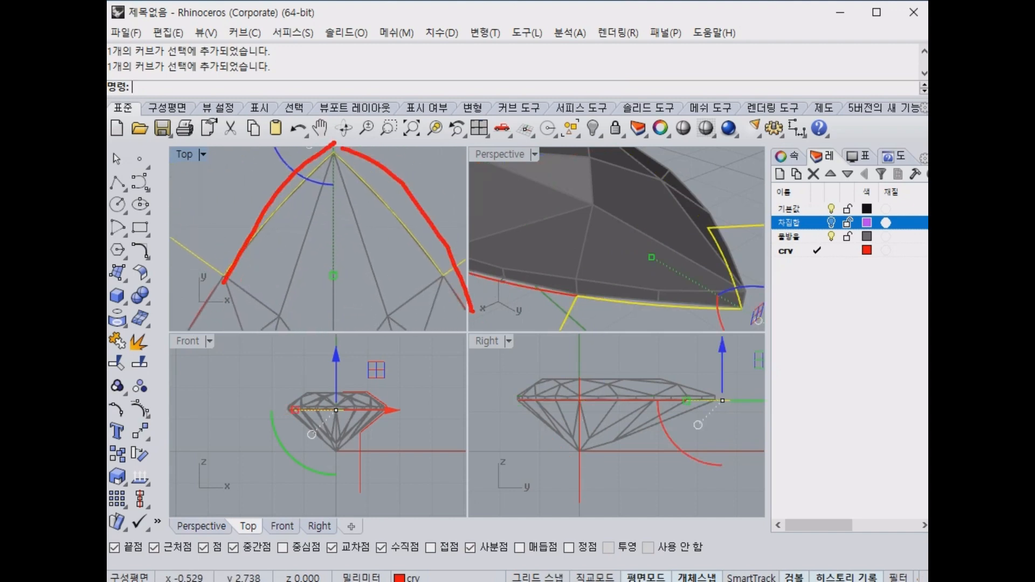
key("Escape")
Move the chevron profile 0.3 mm inward along the Y axis so that it overlaps the gem's tip.
scroll(366, 173, "down", 8)
mouse_move(366, 172)
right_mouse_down()
mouse_move(382, 210)
mouse_move(370, 271)
right_mouse_up()
left_click(356, 190)
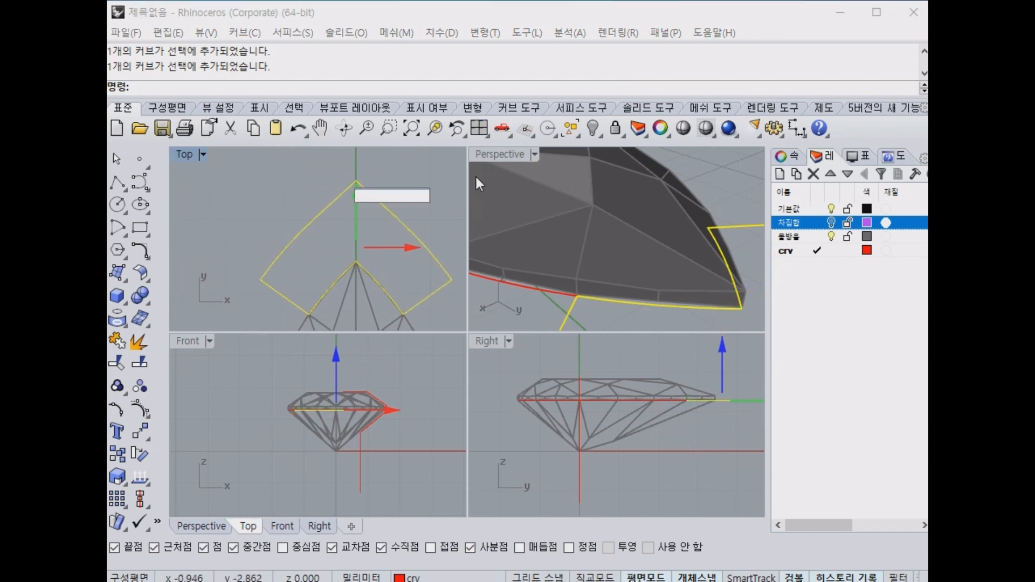
type("-0,3")
key("Return")
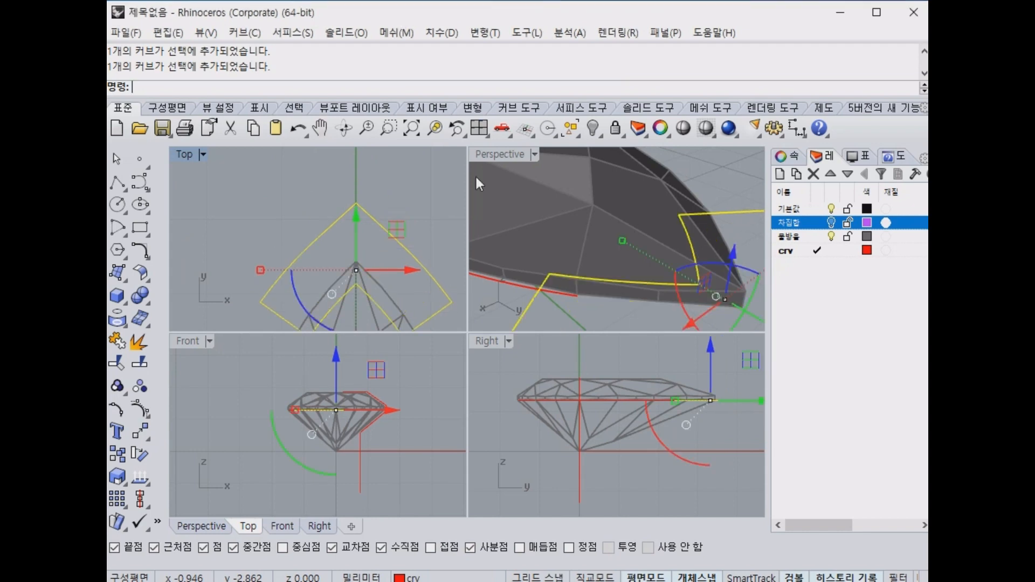
right_click_drag(720, 172, 744, 235)
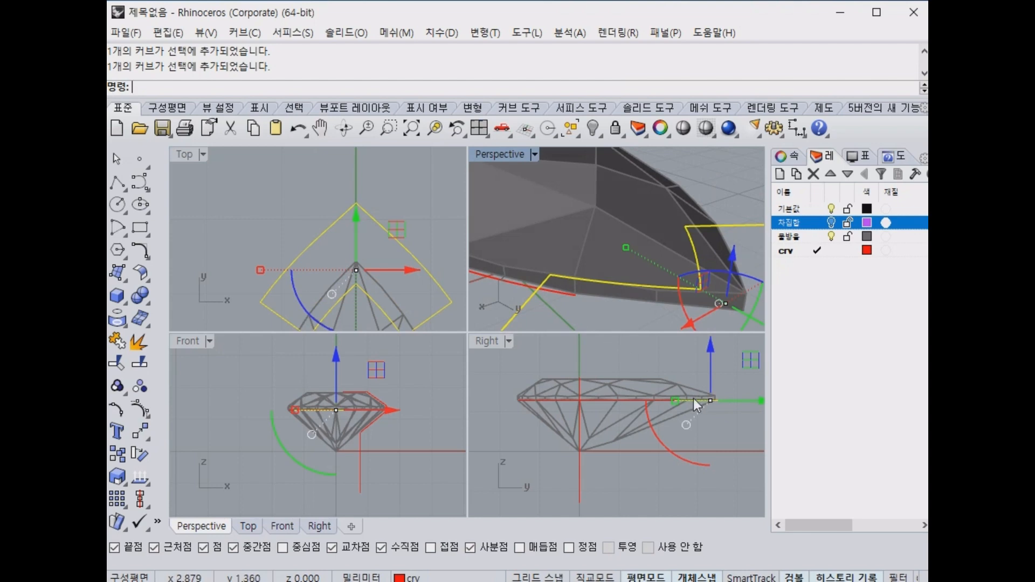
Delete the cutter's half-section curve in the Front view.
left_click(408, 485)
left_click(366, 484)
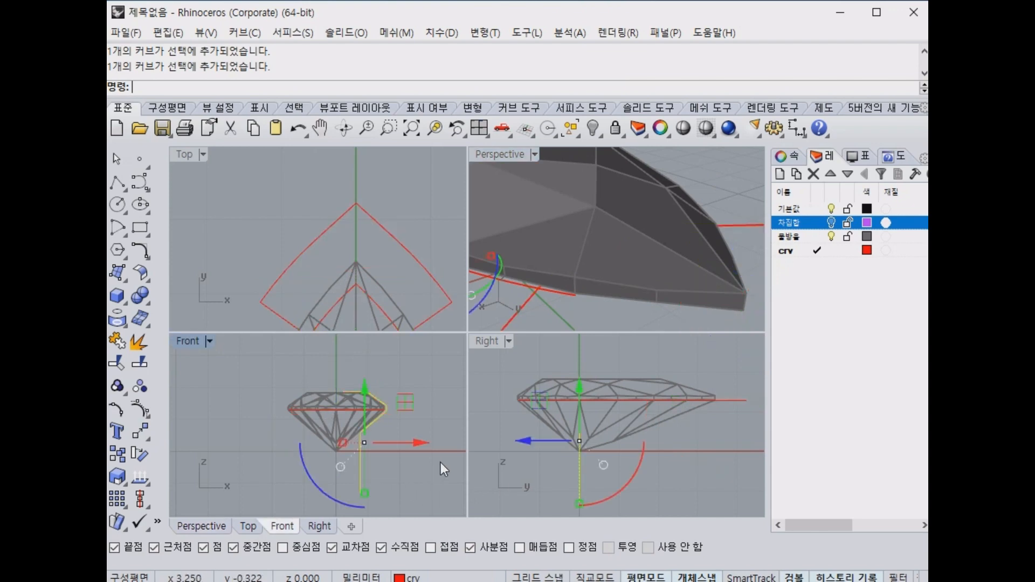
key("Delete")
Raise the selected chevron profile vertically in the Front view to just below the level of the gem's table.
left_click(750, 225)
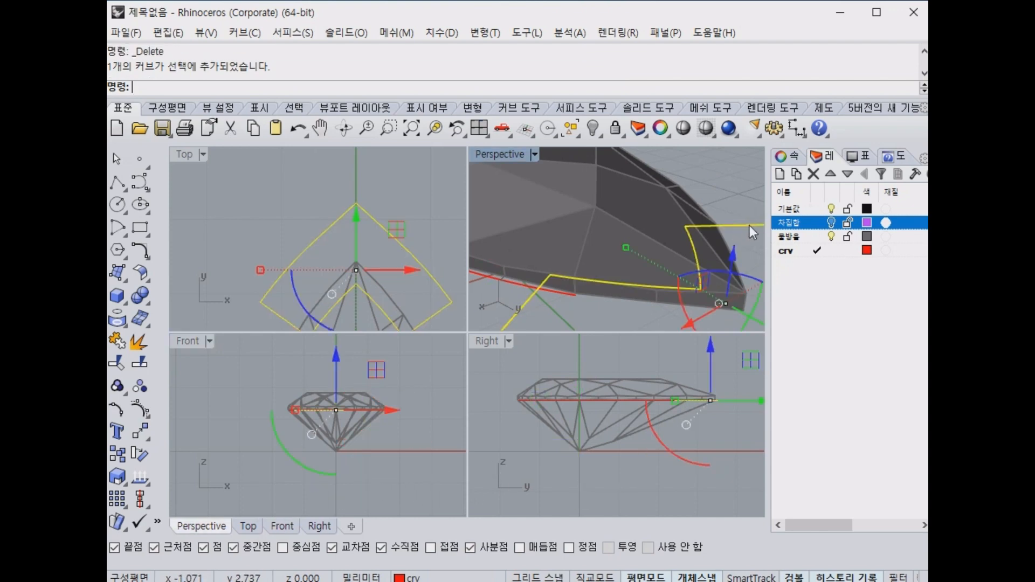
scroll(353, 399, "up", 5)
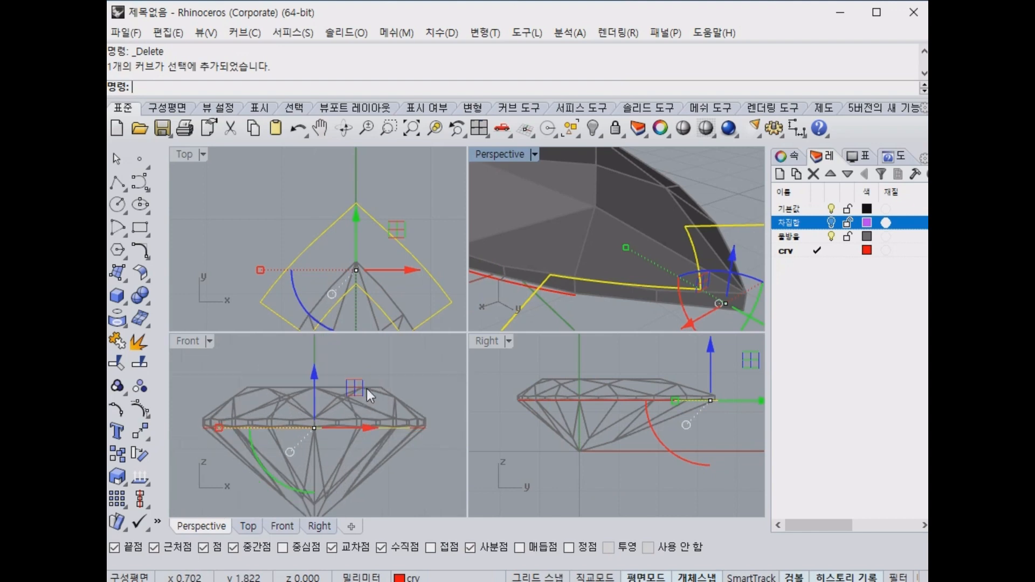
right_click_drag(392, 430, 389, 398)
mouse_move(282, 395)
left_mouse_down()
mouse_move(381, 456)
mouse_move(291, 519)
mouse_move(292, 404)
left_mouse_up()
scroll(329, 395, "up", 4)
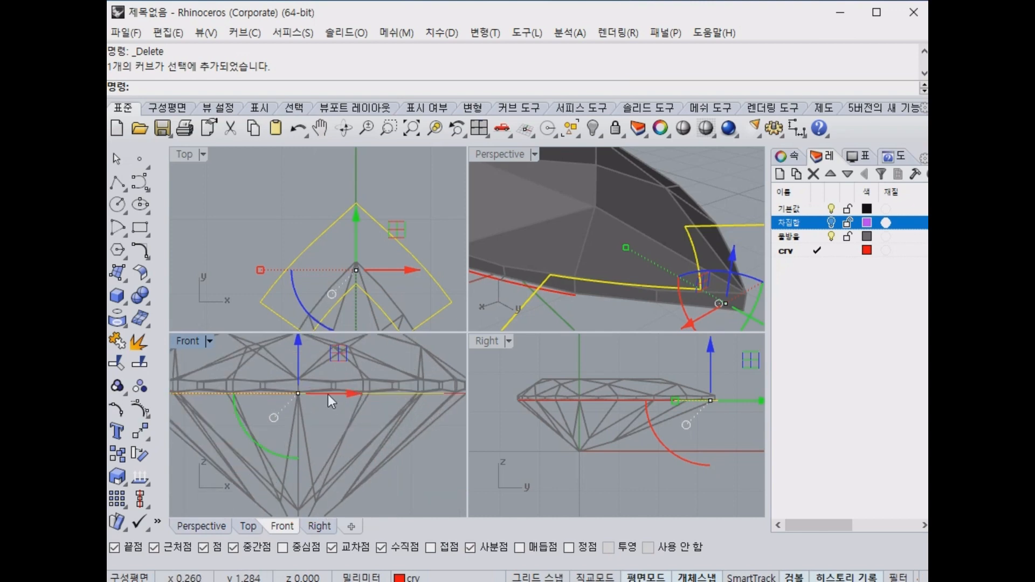
left_click_drag(204, 408, 510, 409)
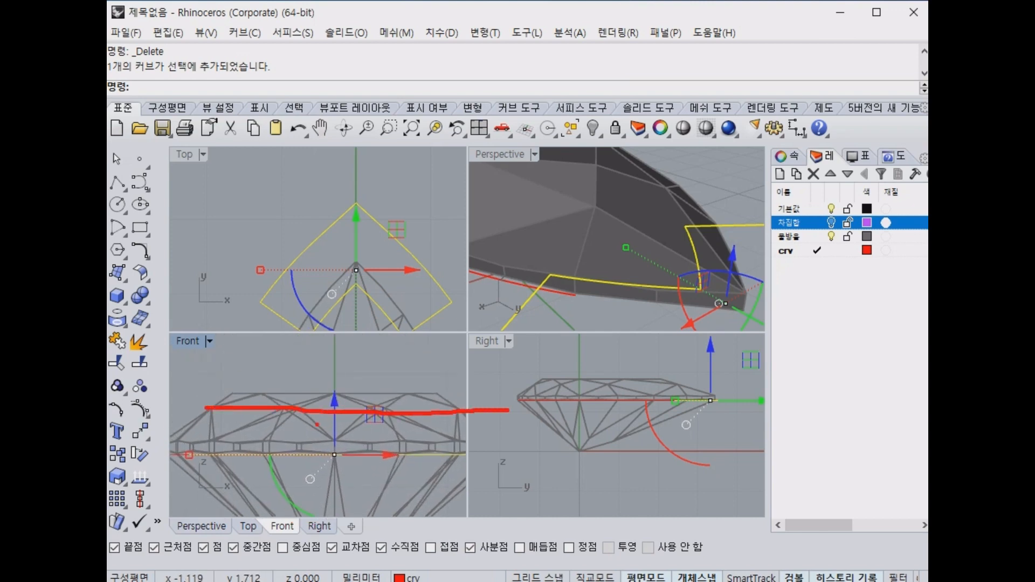
left_click_drag(334, 402, 331, 353)
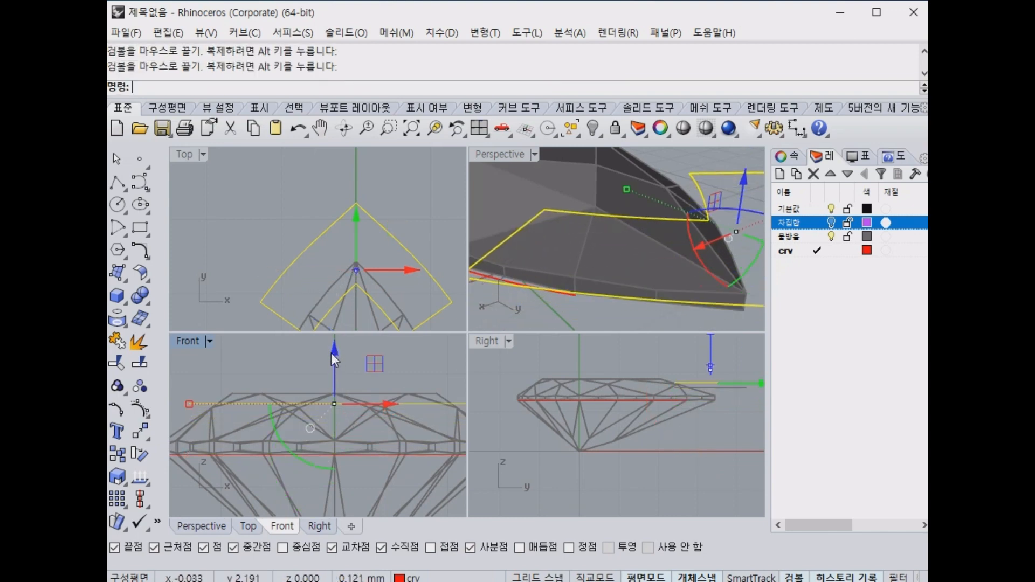
scroll(516, 298, "down", 4)
right_click_drag(516, 298, 620, 267)
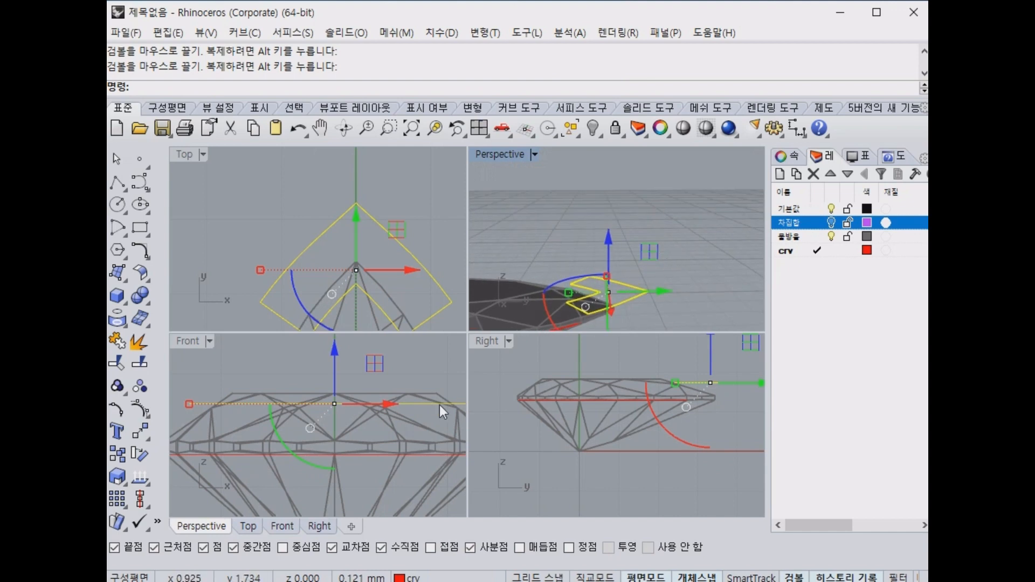
left_click(717, 421)
left_click(710, 381)
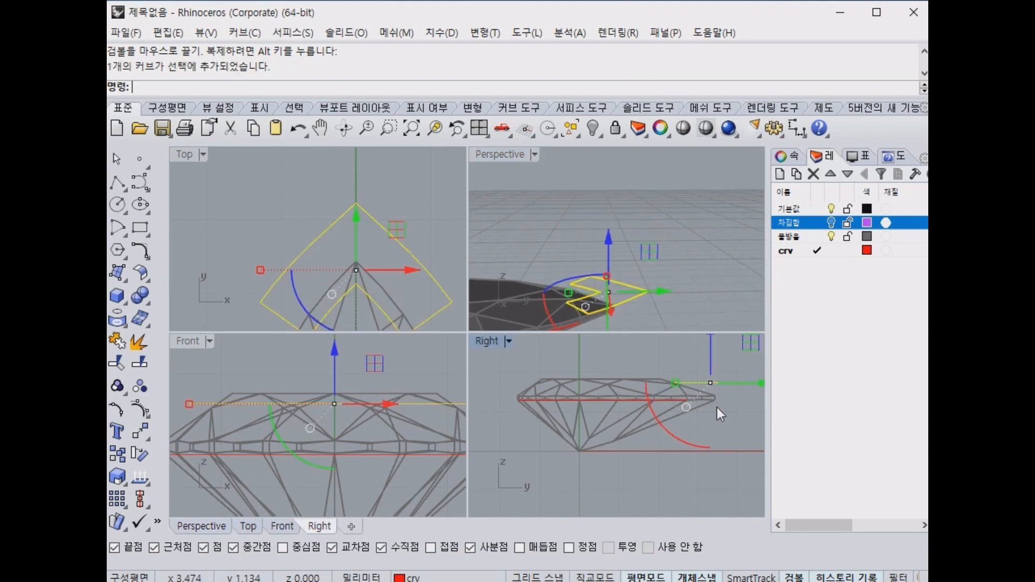
Examine the raised chevron profile's height against the gem's crown facets in the Right and Perspective views.
left_click(731, 401)
right_click_drag(729, 385, 717, 413)
left_click(716, 410)
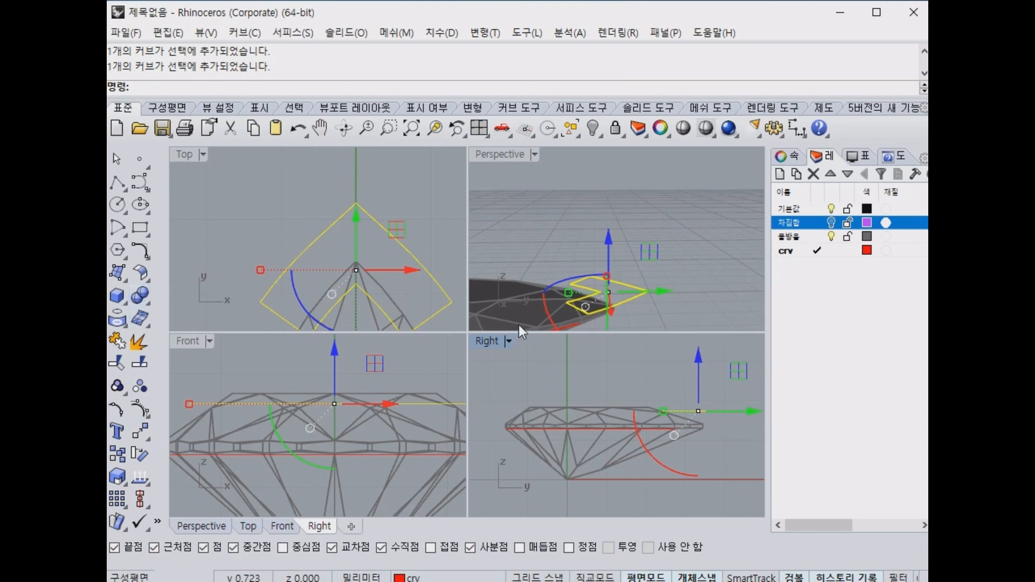
left_click(667, 246)
right_click_drag(528, 300, 641, 241, "shift")
scroll(644, 241, "up", 4)
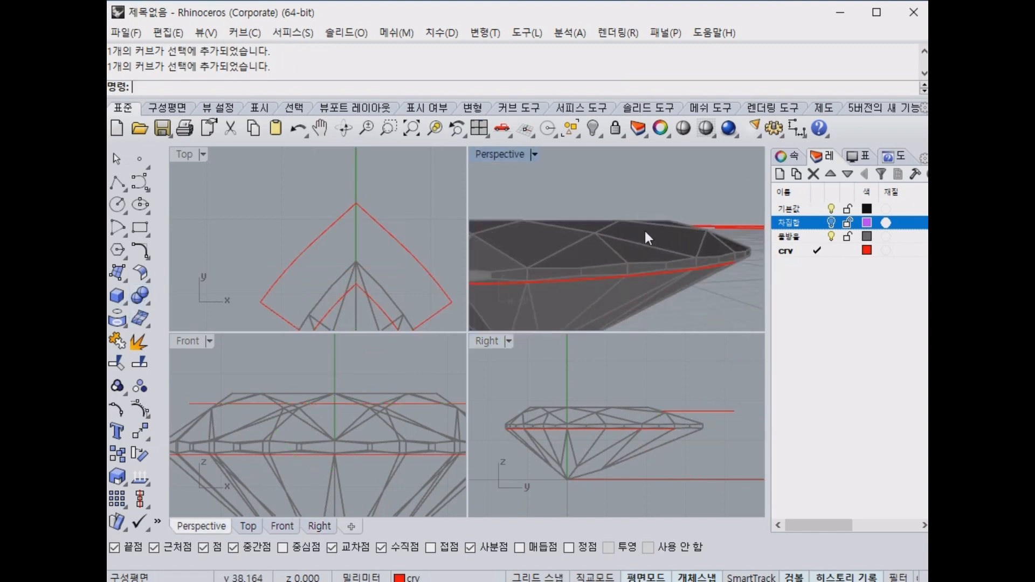
left_click_drag(475, 237, 692, 231)
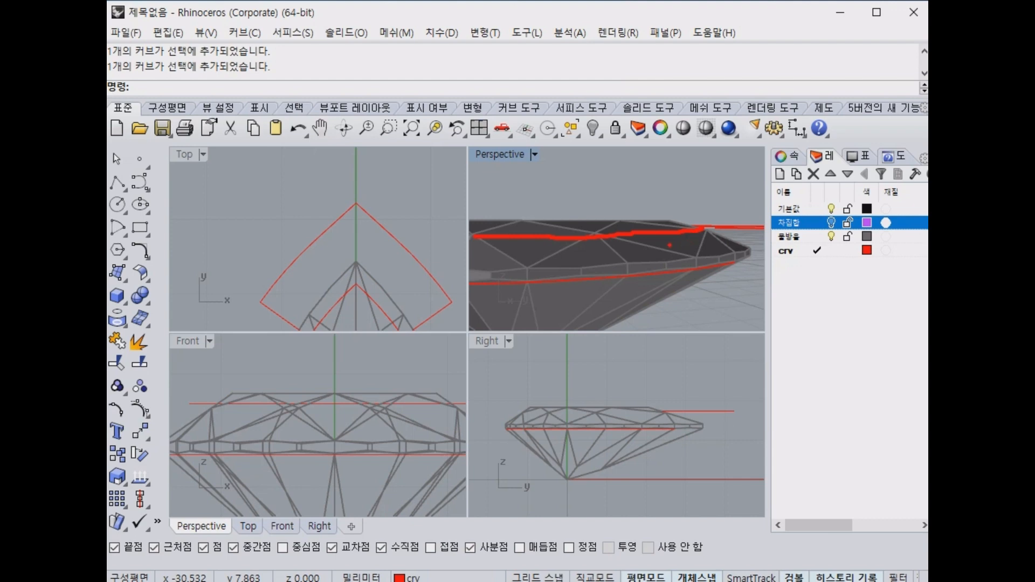
key("Escape")
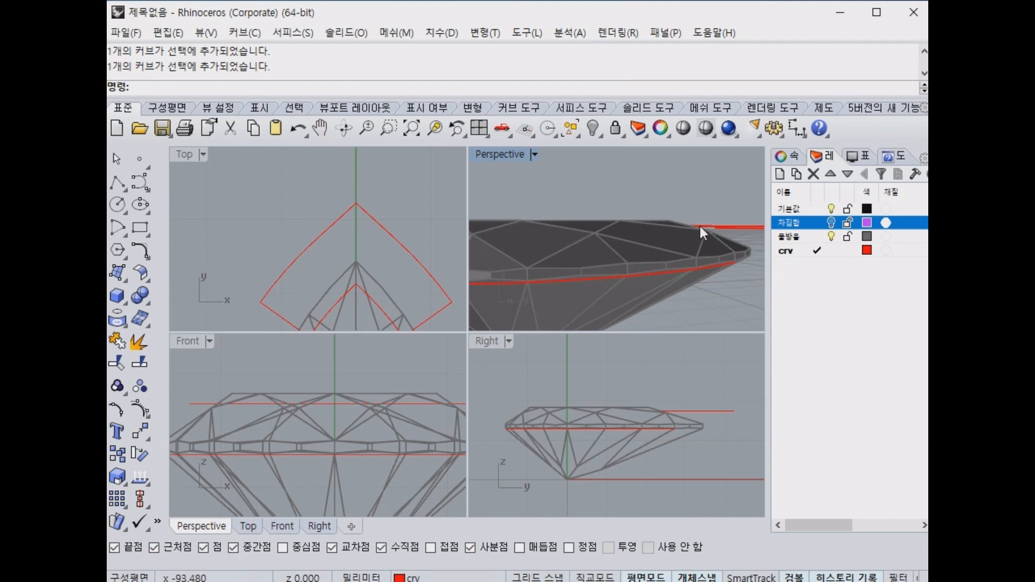
right_click_drag(700, 225, 671, 249)
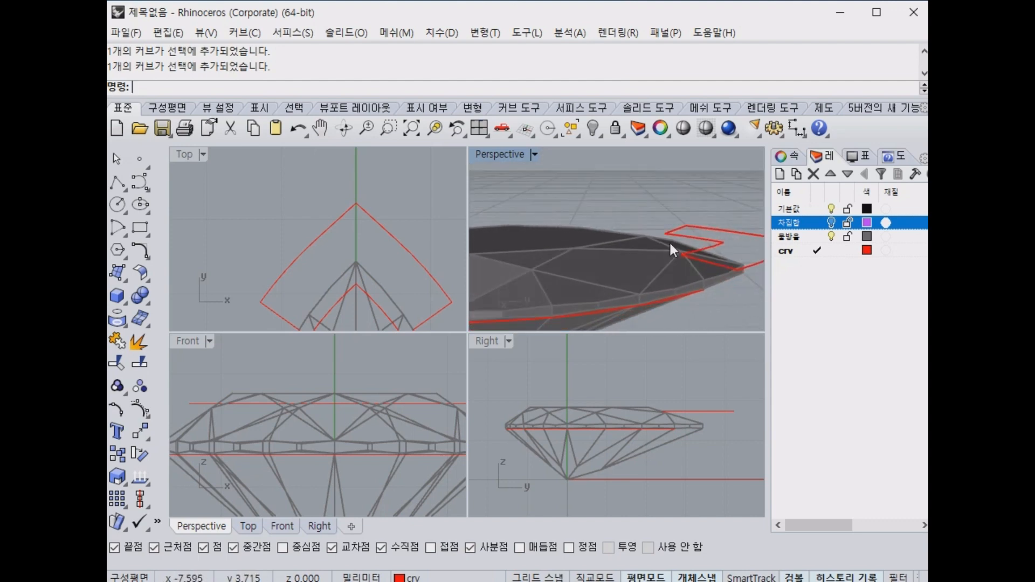
left_click(720, 244)
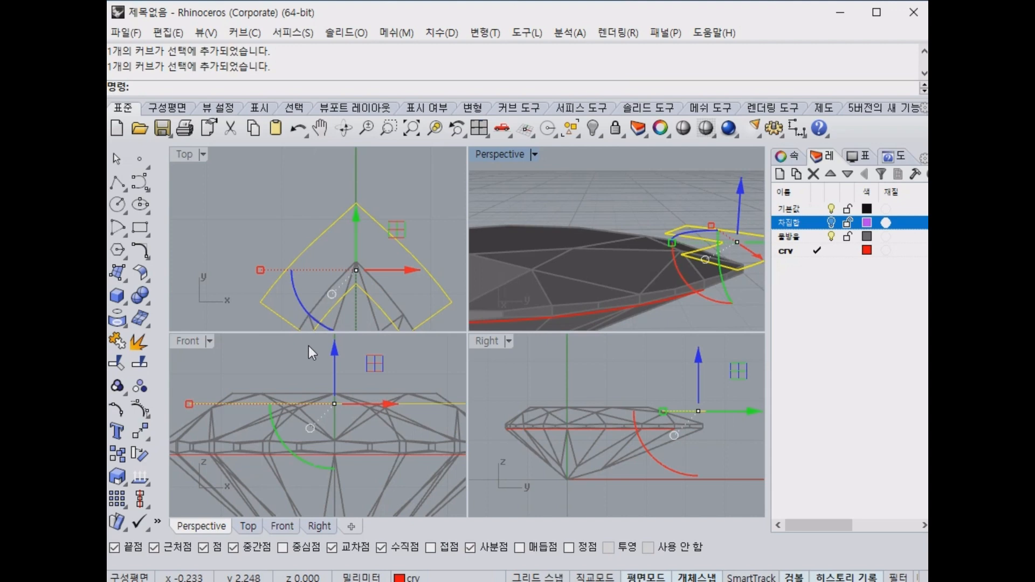
left_click(127, 304)
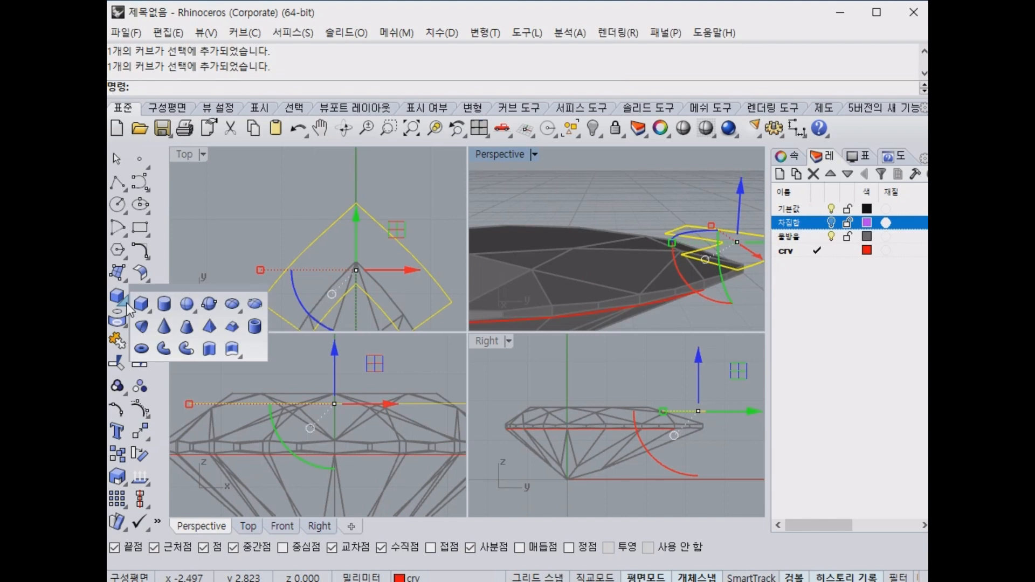
left_click(308, 190)
right_click_drag(701, 217, 686, 245)
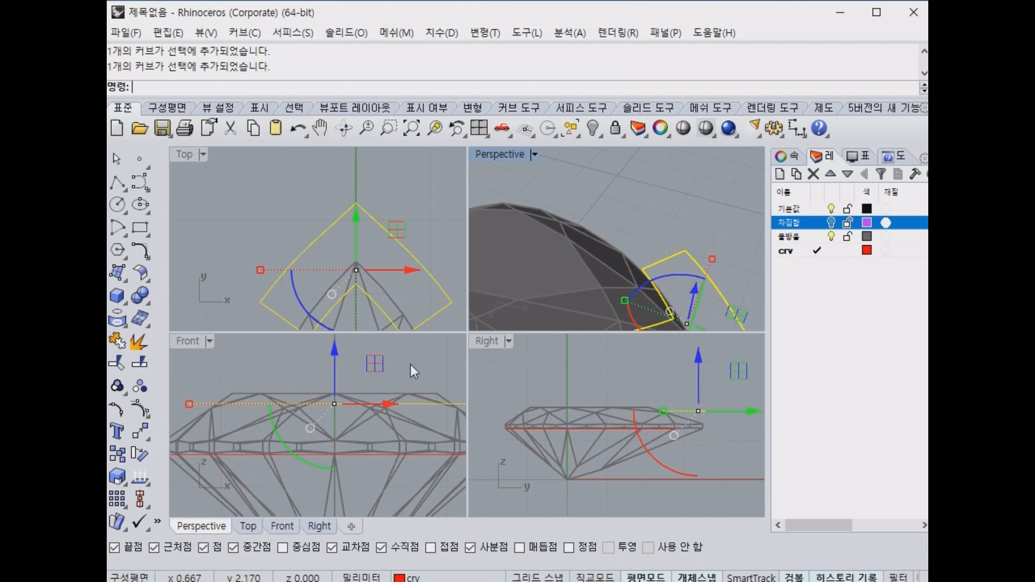
scroll(660, 304, "down", 8)
right_click_drag(657, 292, 670, 183)
left_click(648, 208)
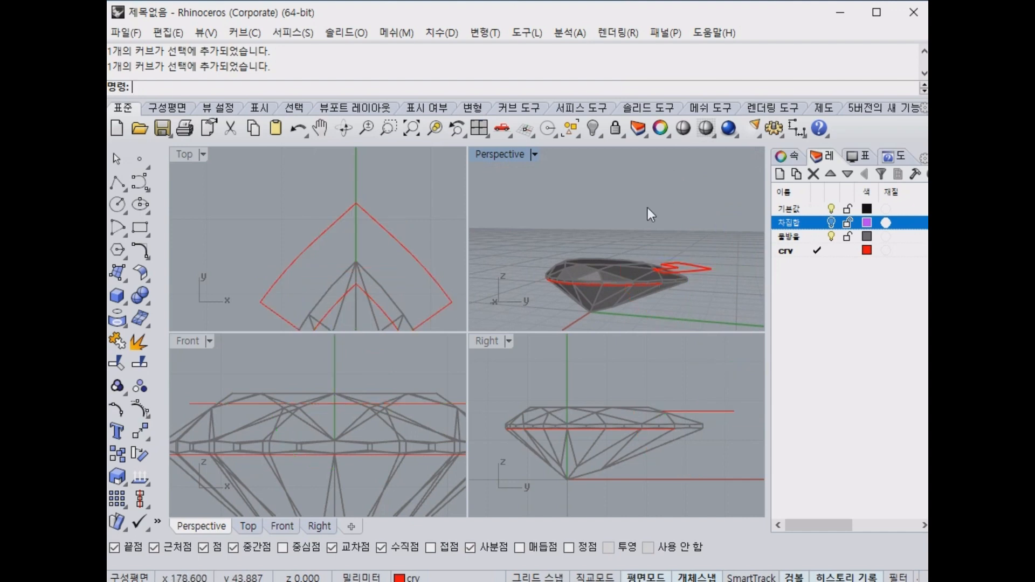
left_click(701, 272)
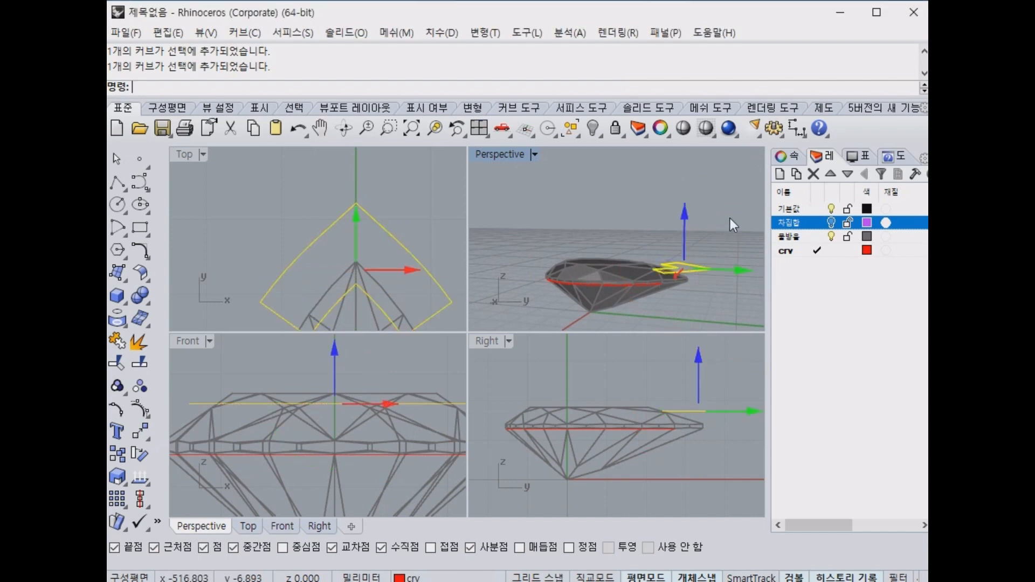
left_click(730, 218)
left_click(707, 273)
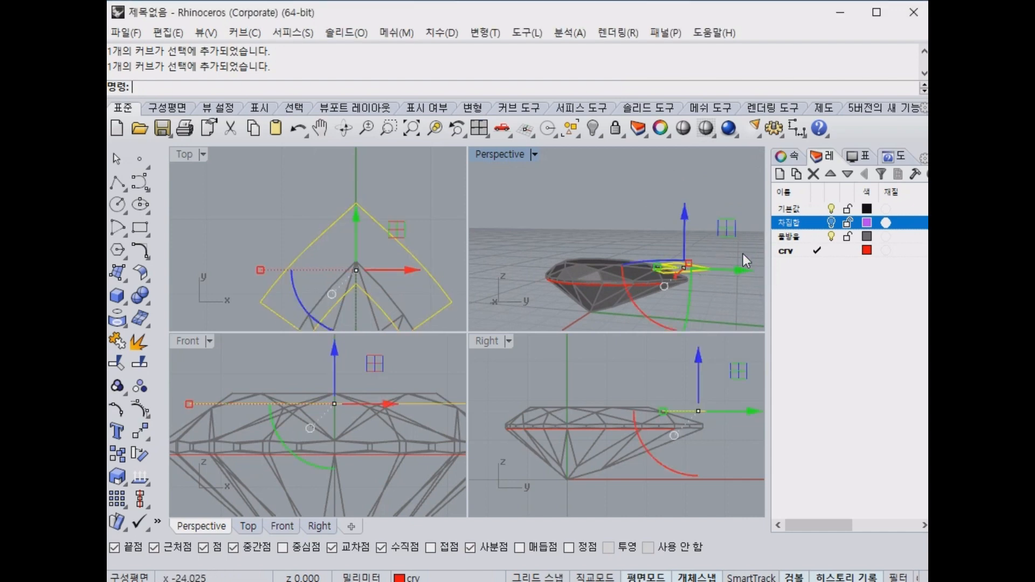
left_click(736, 192)
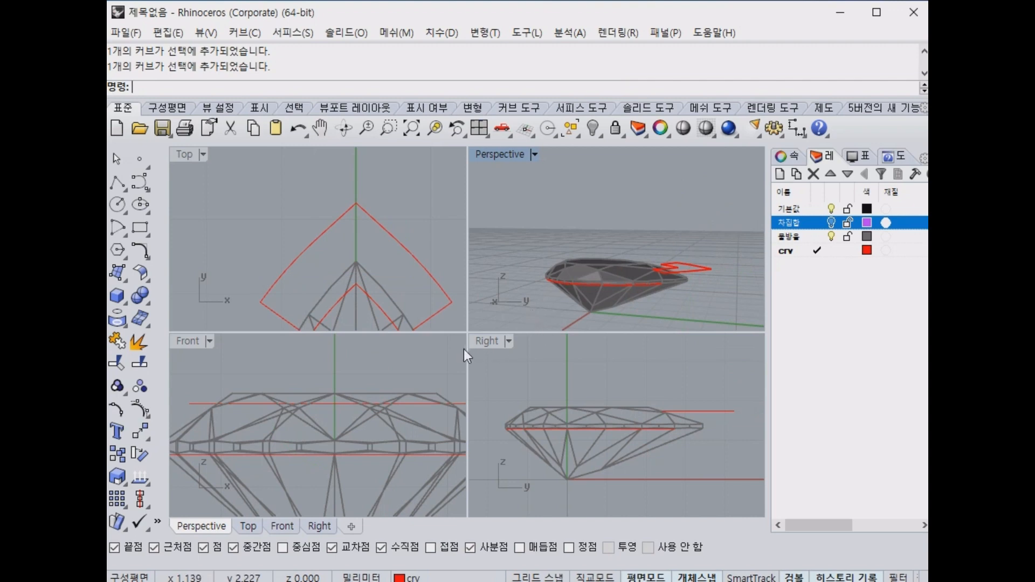
Undo the freehand vertical move of the chevron profile and reselect the profile.
key("ctrl+z")
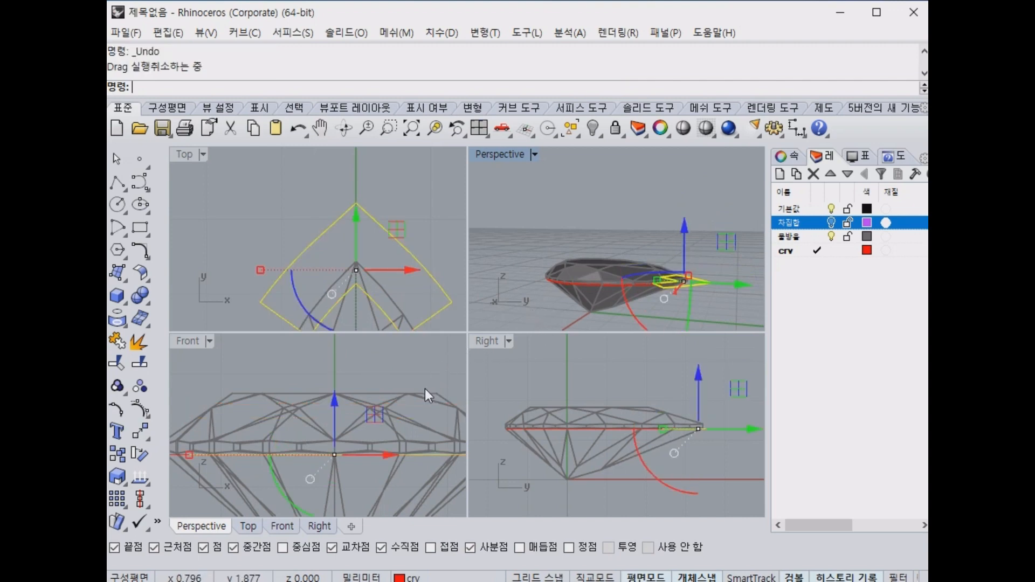
left_click(536, 208)
left_click(709, 289)
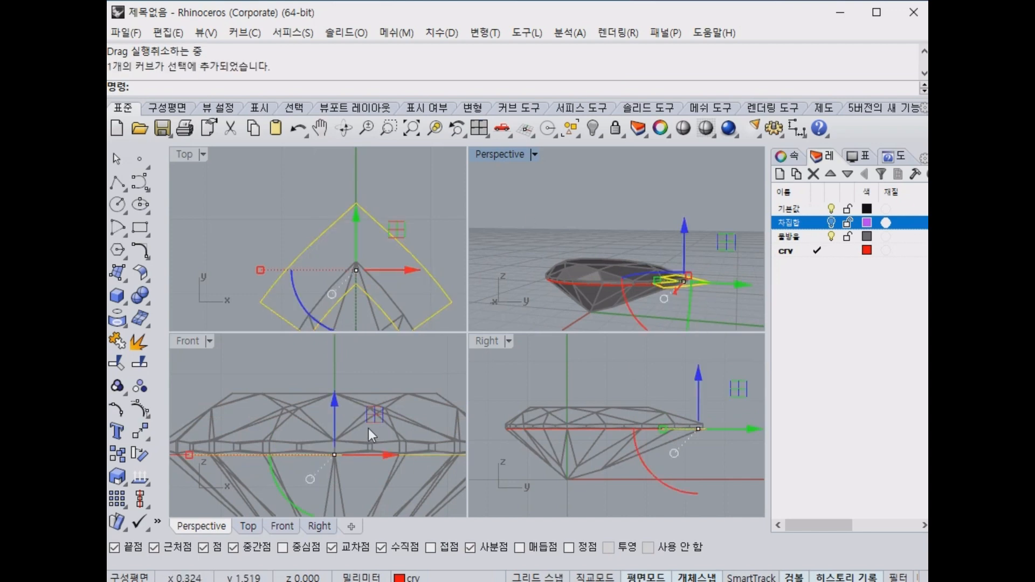
Try to raise the selected chevron profile 0.8 mm vertically in the Front view.
left_click(335, 400)
type("0.")
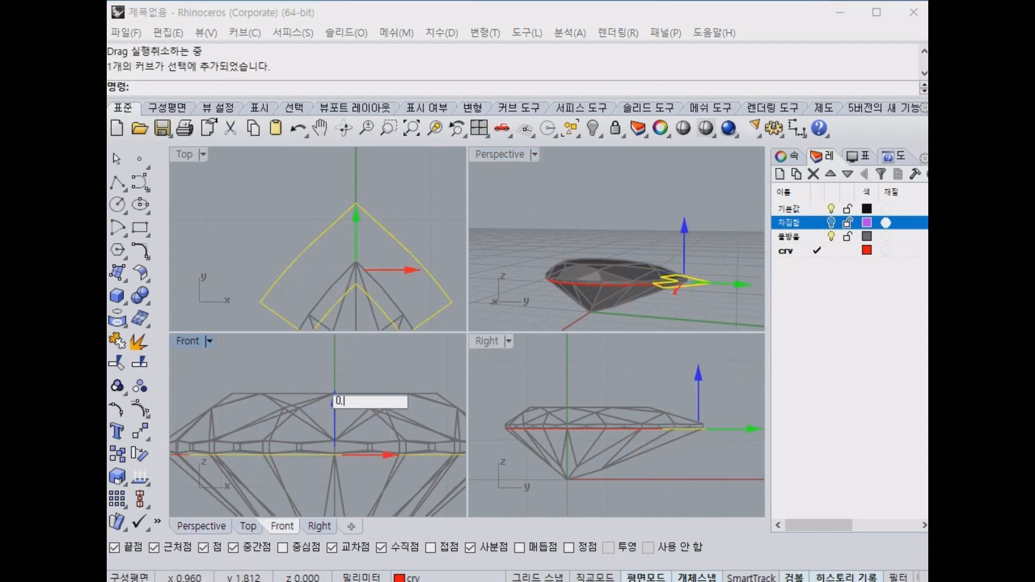
type("8")
key("Return")
key("ctrl+z")
Raise the selected chevron profile exactly 0.4 mm vertically in the Front view.
left_click(336, 406)
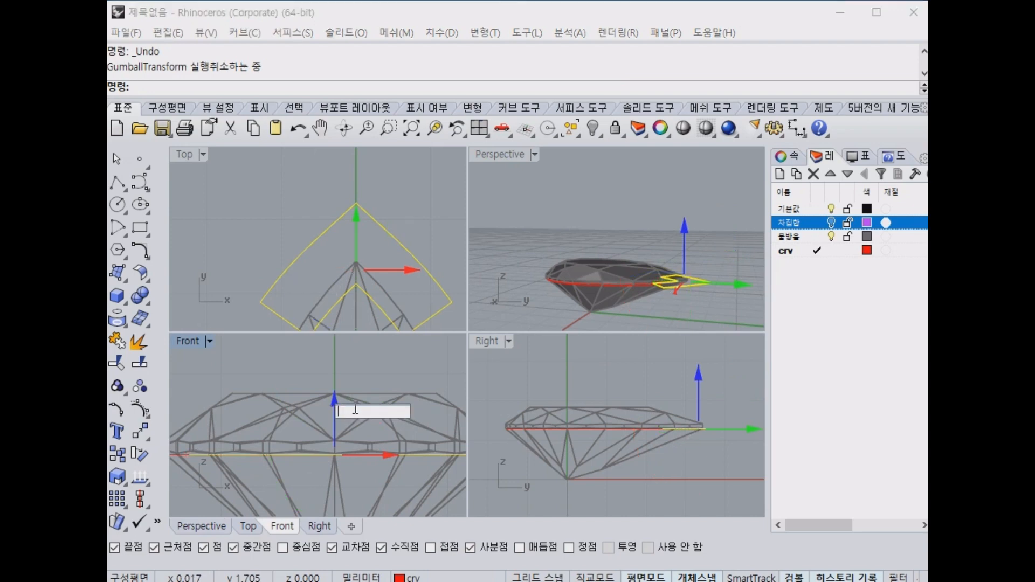
type("0.4")
key("Return")
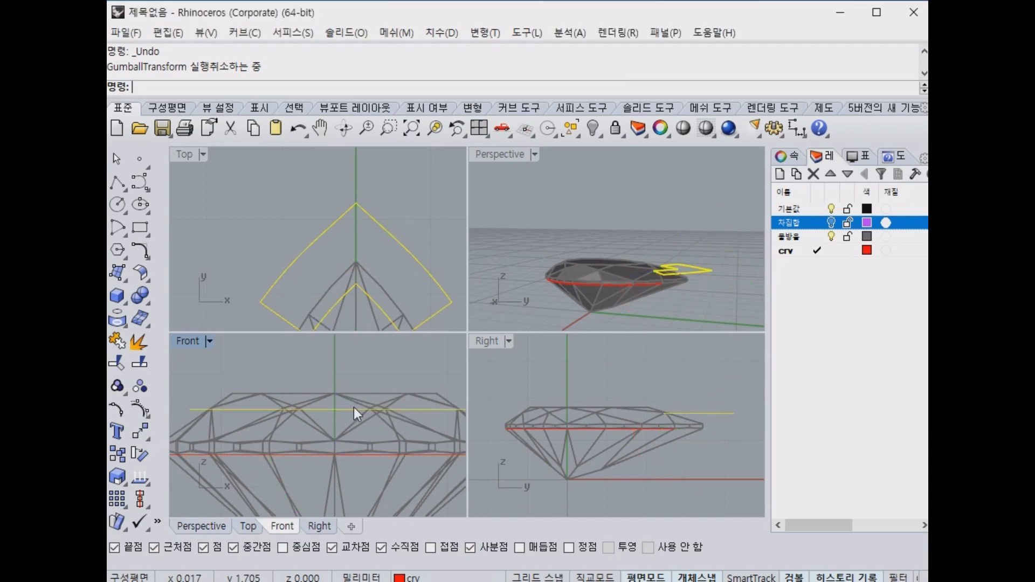
Make 기본값 the current layer and extrude the chevron profile downward about 1.8 mm as a solid, reaching just below the gem's culet.
left_click(503, 130)
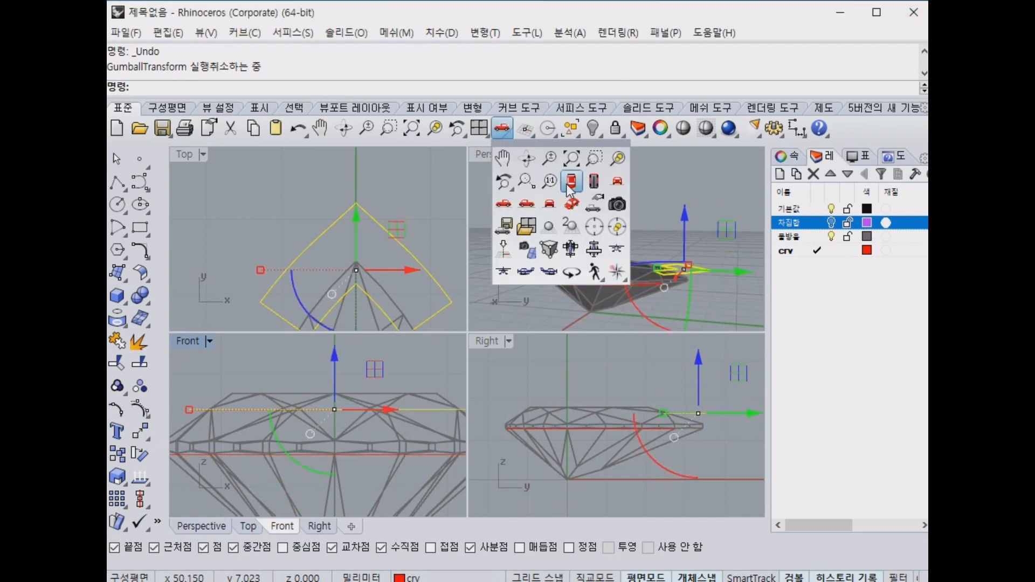
left_click(677, 184)
right_click_drag(672, 211, 492, 302)
scroll(720, 254, "up", 3)
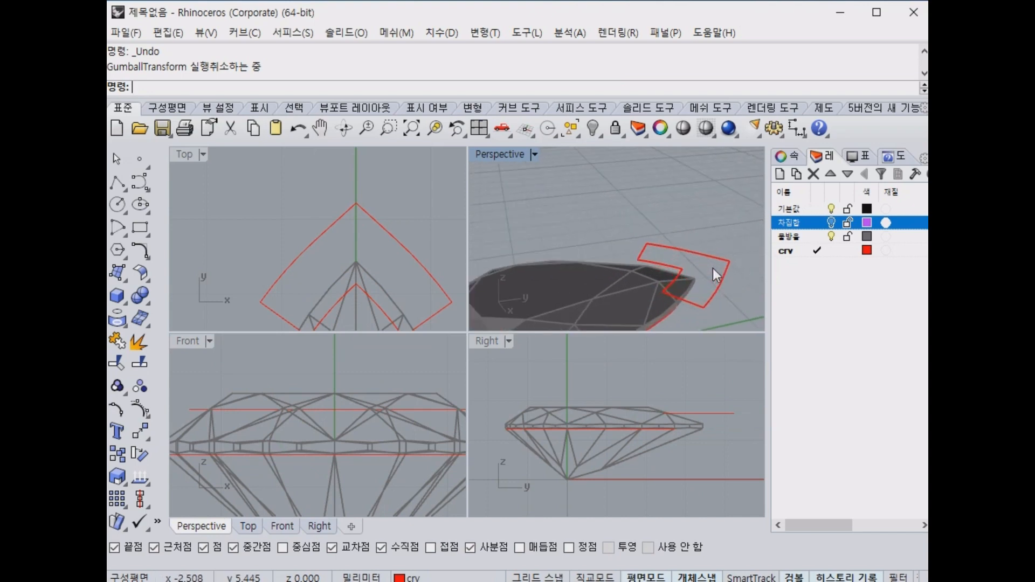
left_click(712, 268)
left_click(124, 305)
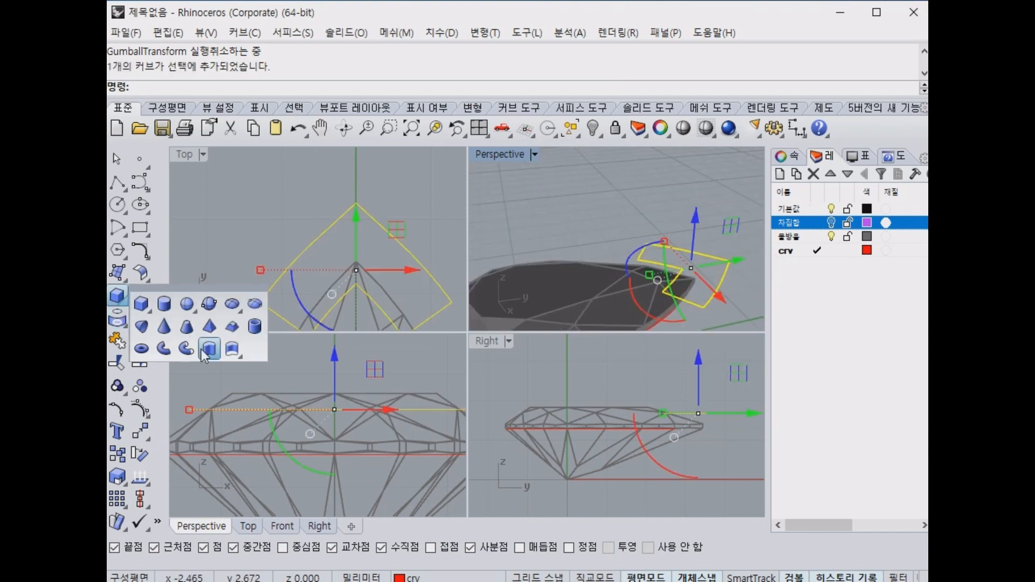
left_click(208, 350)
scroll(475, 457, "down", 6)
right_click_drag(396, 468, 317, 351)
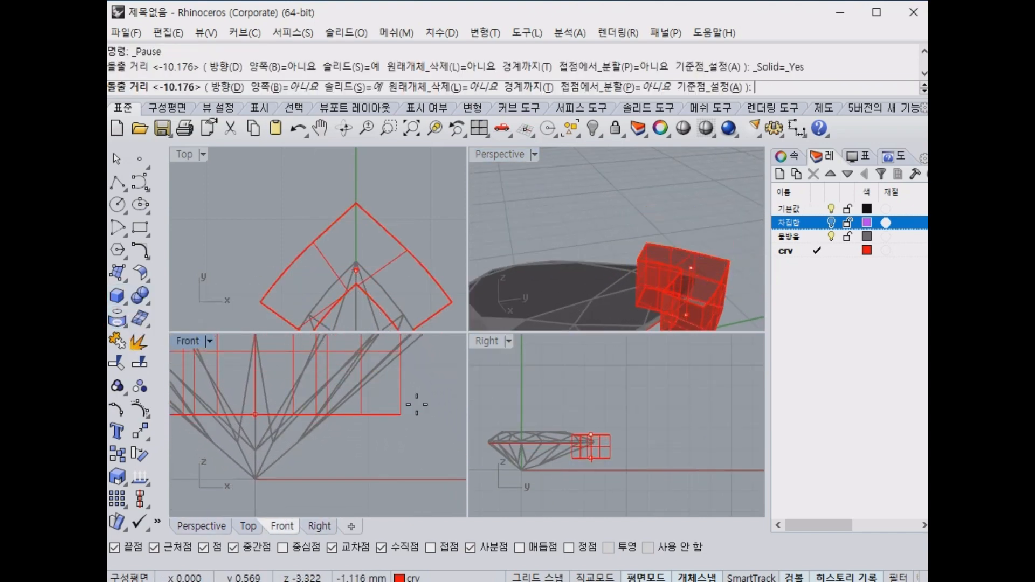
left_click(815, 209)
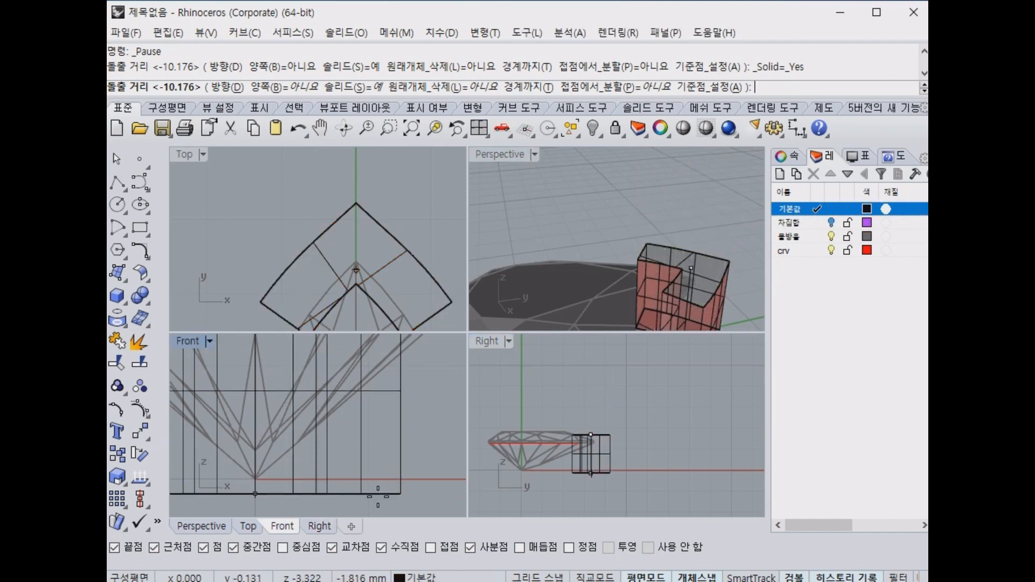
left_click(380, 495)
key("Escape")
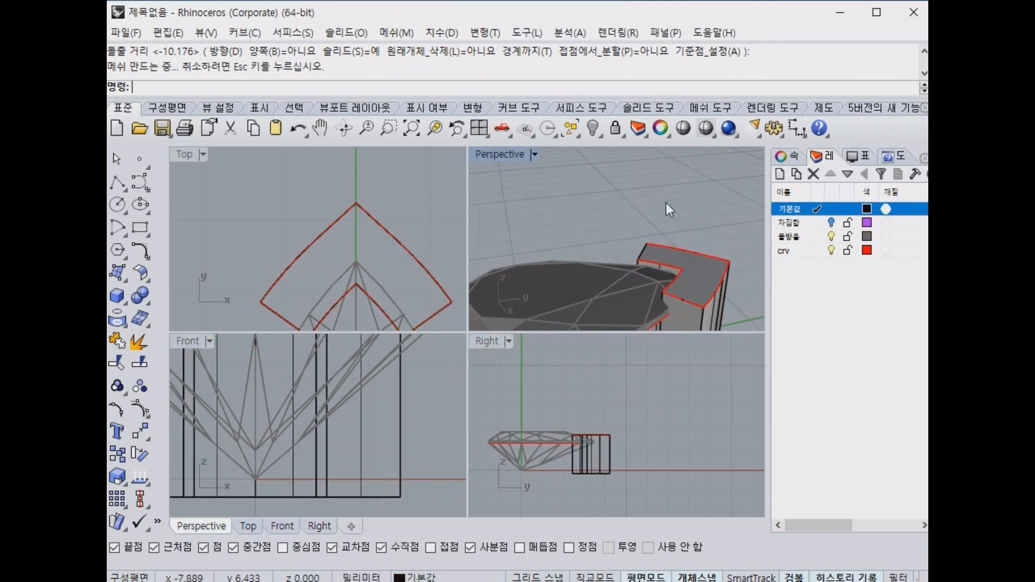
Hide the extruded chevron prong solid, leaving its profile curve and the gem displayed.
right_click_drag(590, 290, 731, 325)
right_click_drag(625, 318, 723, 249)
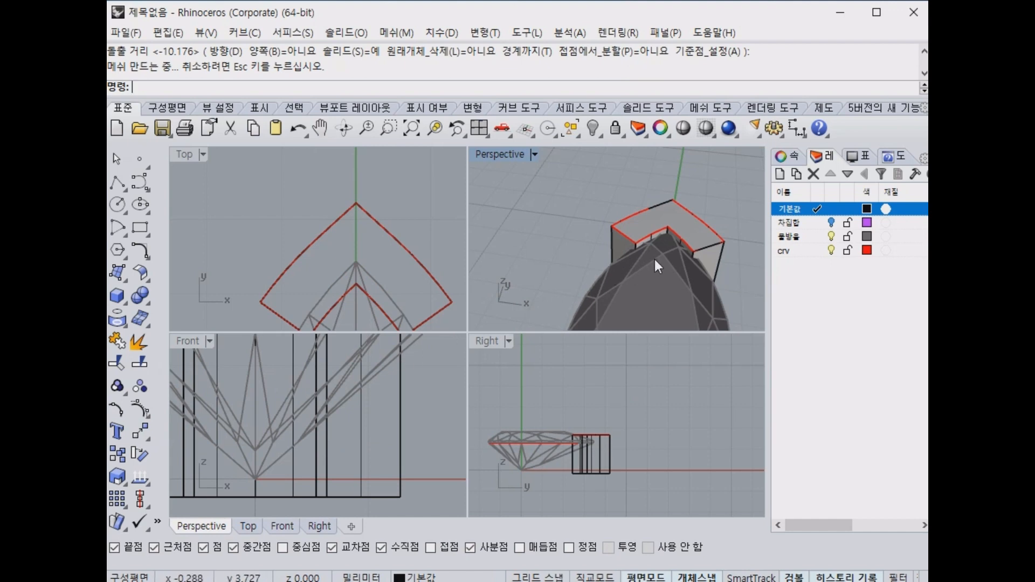
scroll(653, 260, "down", 5)
right_click_drag(649, 263, 545, 257)
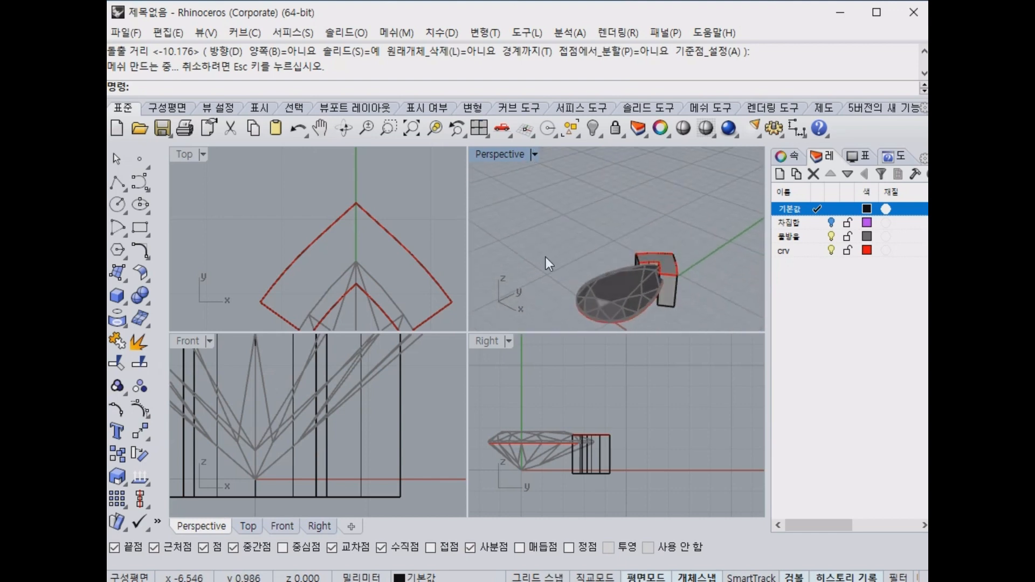
right_click_drag(675, 296, 661, 313)
left_click(678, 274)
left_click(729, 229)
left_click(661, 311)
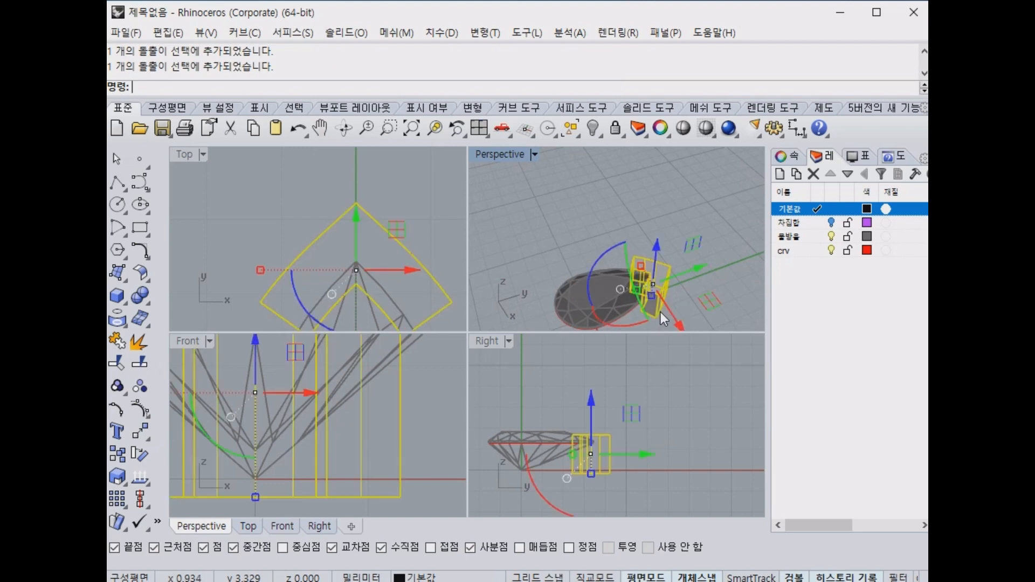
left_click(593, 128)
Examine how the gem's outline curve runs under the chevron profile near the tip.
scroll(431, 275, "up", 5)
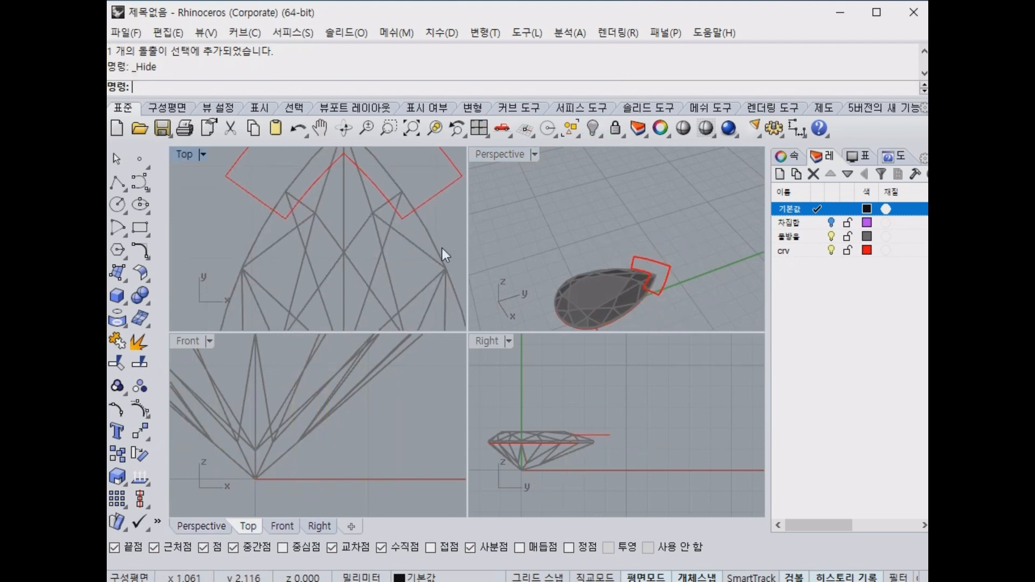
left_click(437, 247)
scroll(435, 246, "down", 3)
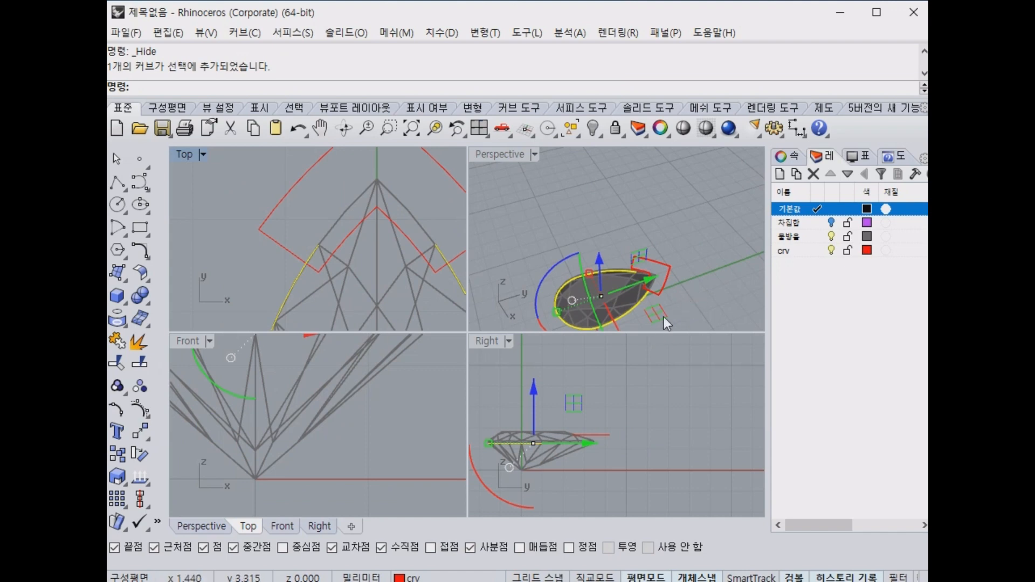
left_click(704, 272)
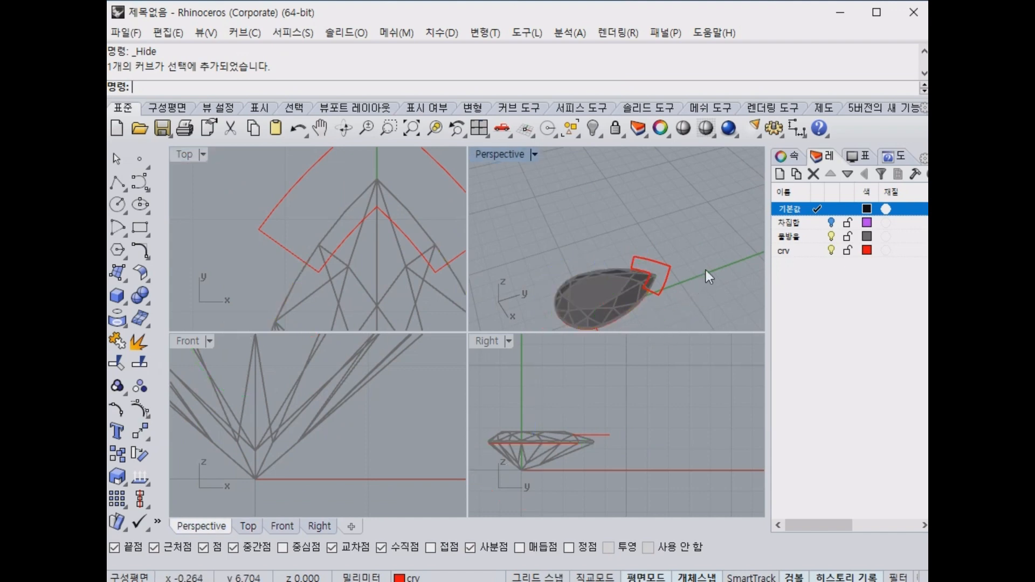
left_click(407, 209)
left_click(646, 299)
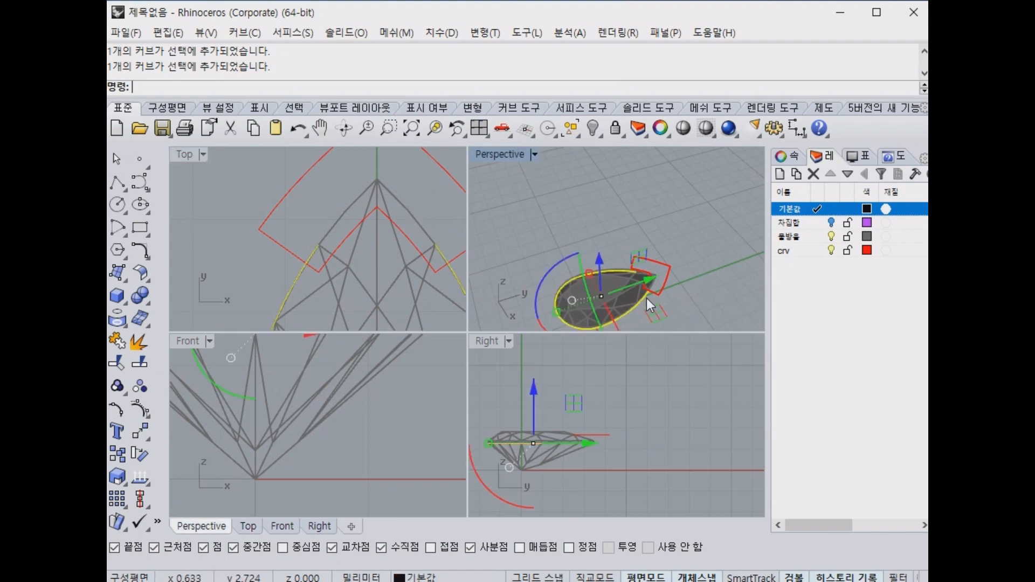
right_click_drag(599, 307, 693, 210)
left_click(701, 230)
Show the hidden chevron prong solid again beside the gem's tip.
right_click(593, 129)
right_click_drag(685, 249, 651, 235)
scroll(345, 252, "up", 3)
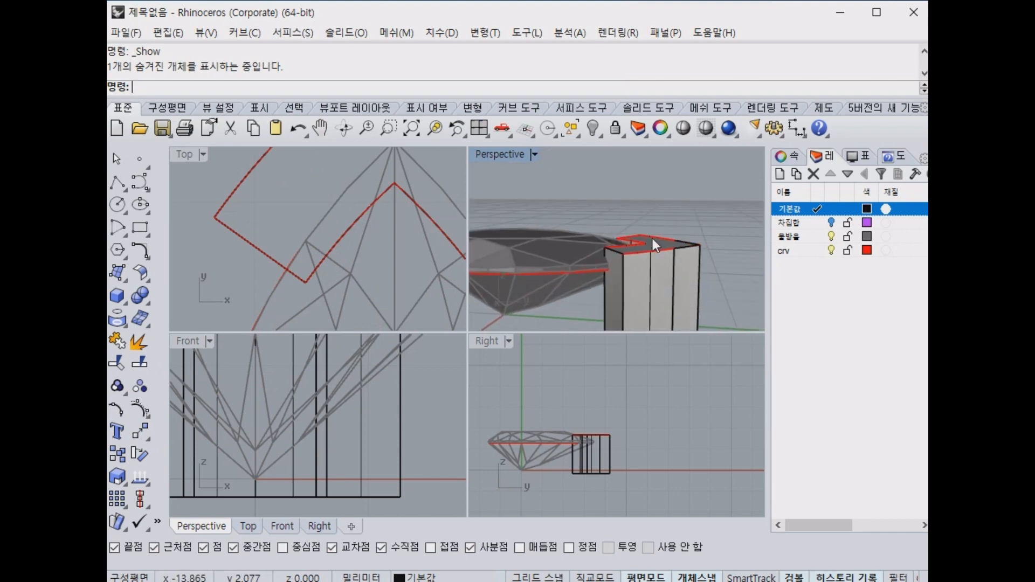
scroll(406, 238, "down", 6)
right_click_drag(425, 240, 380, 244)
right_click_drag(655, 238, 670, 299)
Select the chevron prong solid and hide it so that the gem's tip is exposed.
left_click(670, 300)
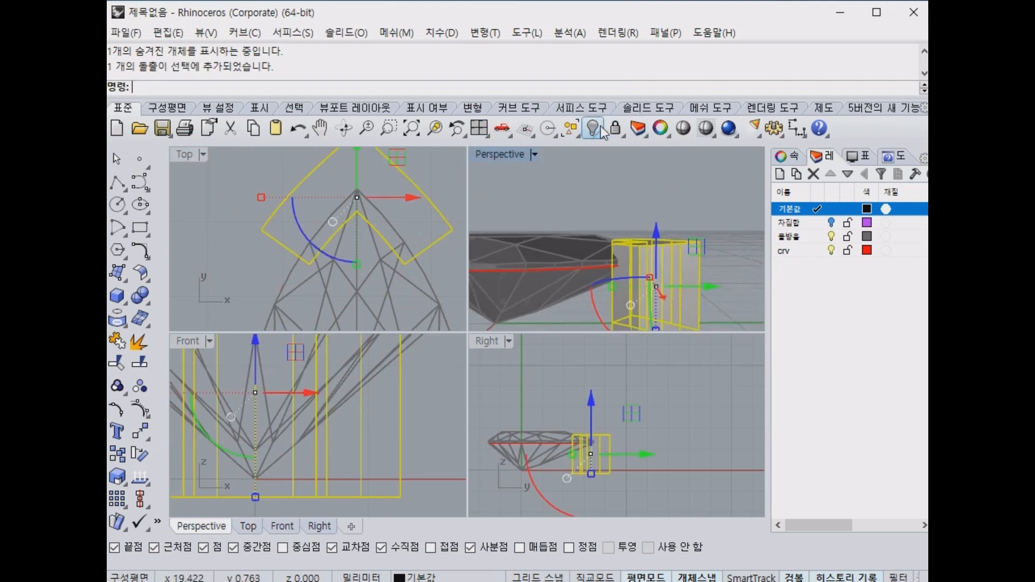
left_click(677, 169)
left_click(593, 128)
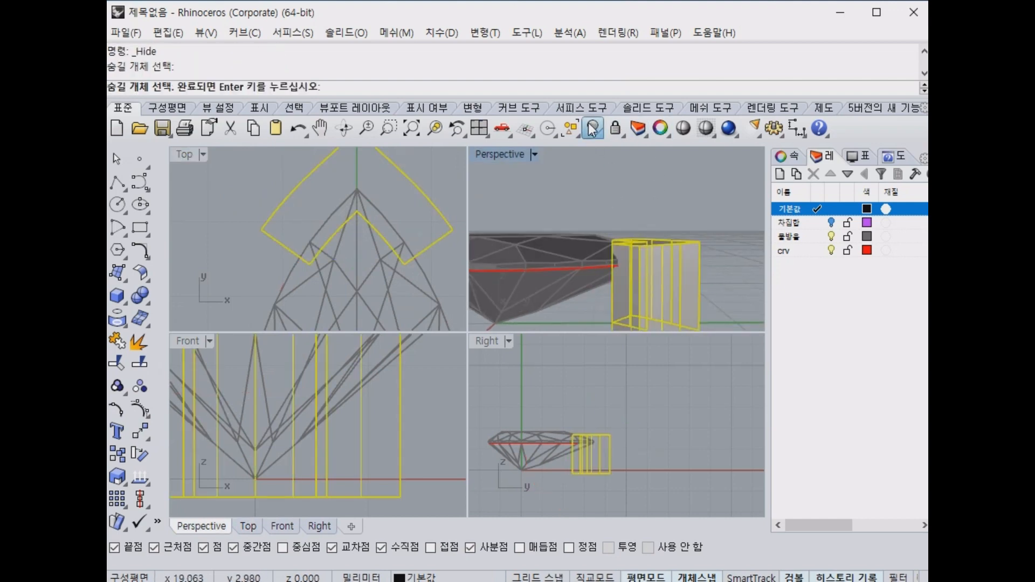
left_click_drag(679, 249, 614, 170)
key("Return")
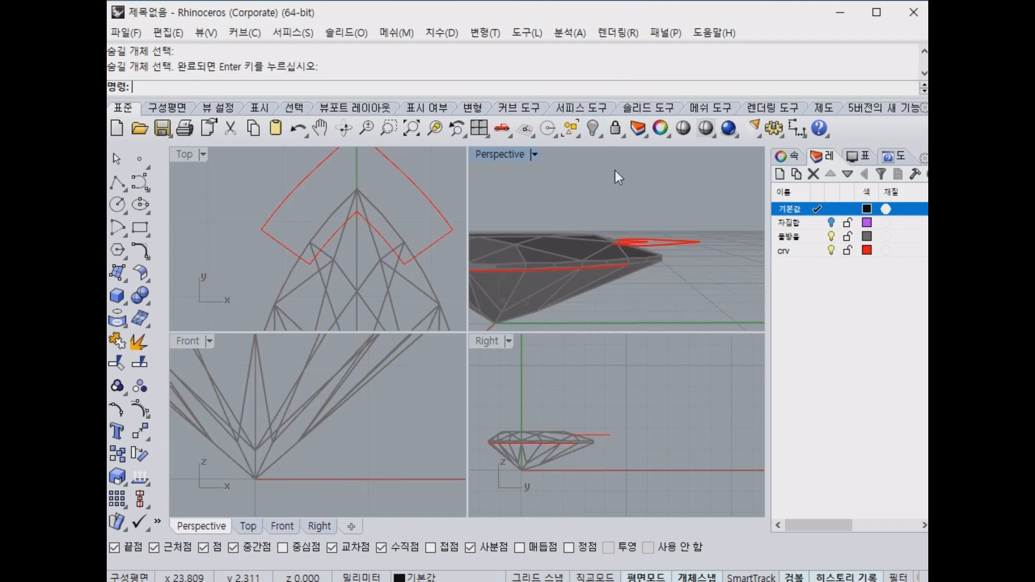
Examine how the gem's old outline curve and the chevron profile sit against the girdle near the tip.
right_click_drag(616, 171, 541, 293)
scroll(419, 375, "down", 3)
scroll(368, 382, "up", 5)
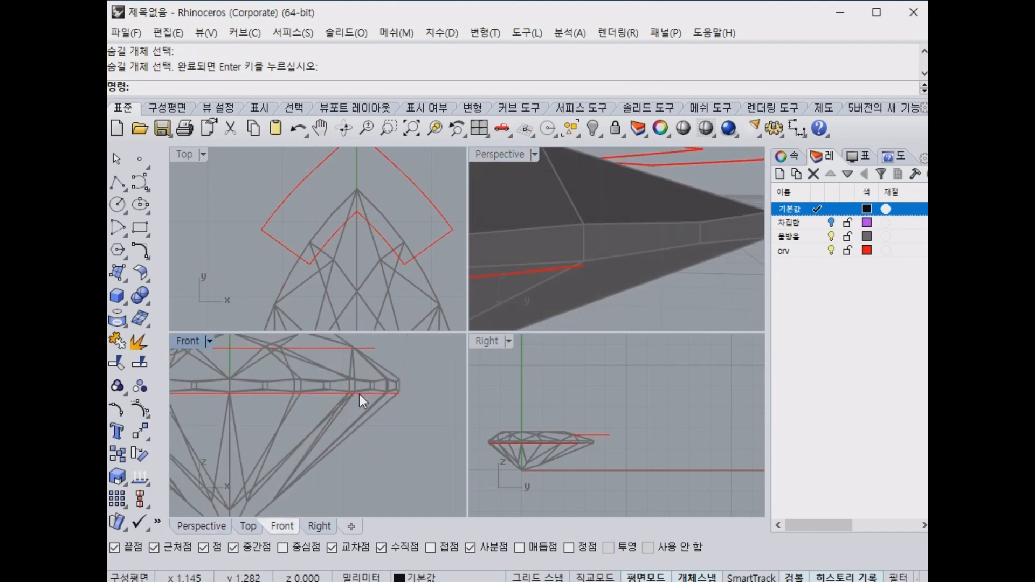
left_click(360, 393)
right_click_drag(618, 256, 573, 186)
key("Escape")
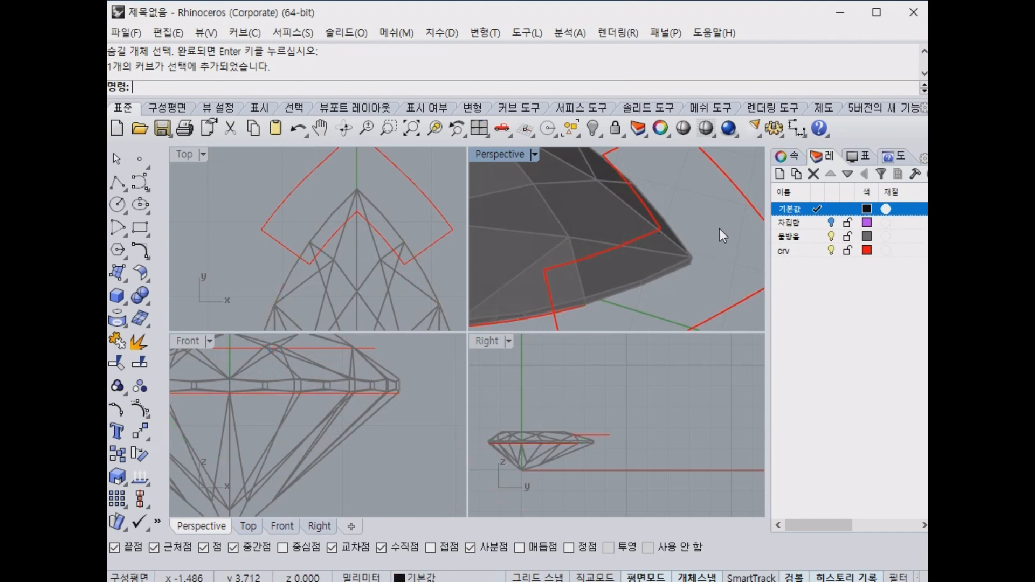
right_click_drag(719, 229, 710, 329)
scroll(331, 276, "down", 5)
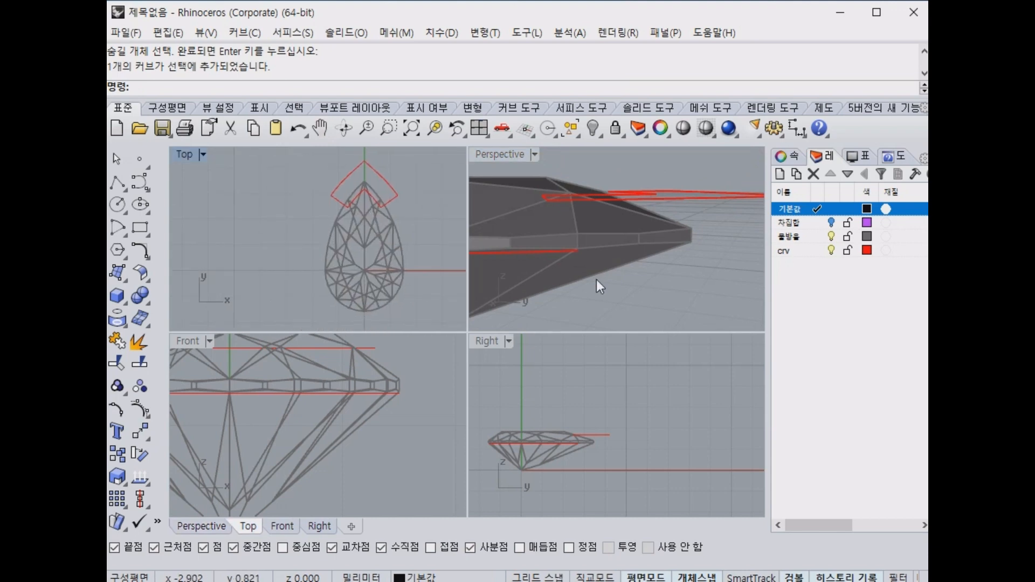
right_click_drag(596, 286, 620, 261)
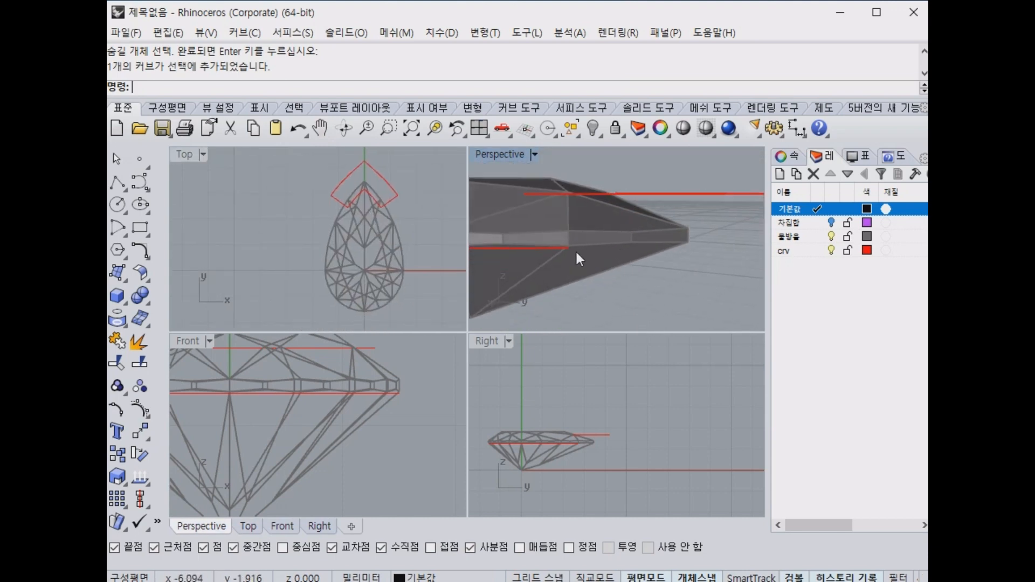
right_click_drag(716, 171, 716, 238)
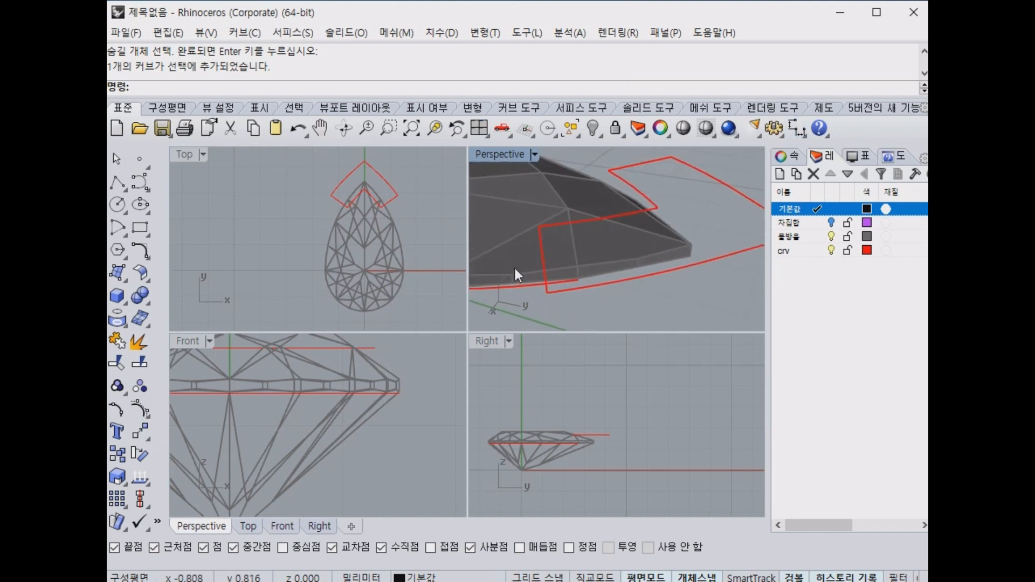
right_click_drag(512, 275, 647, 250)
Delete the old outline curve segments that stop short of the gem's tip on both sides.
left_click(564, 296)
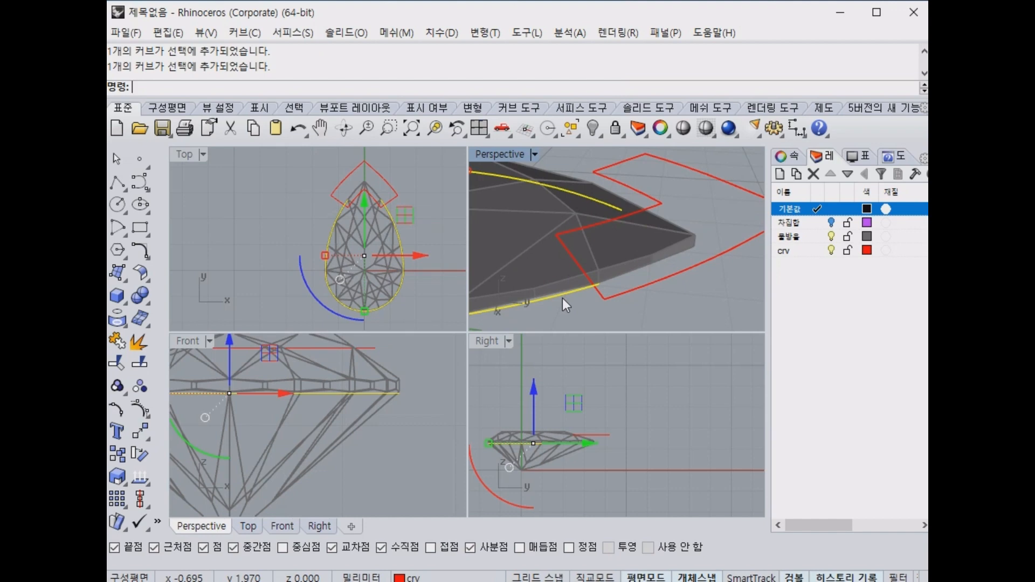
scroll(361, 208, "up", 5)
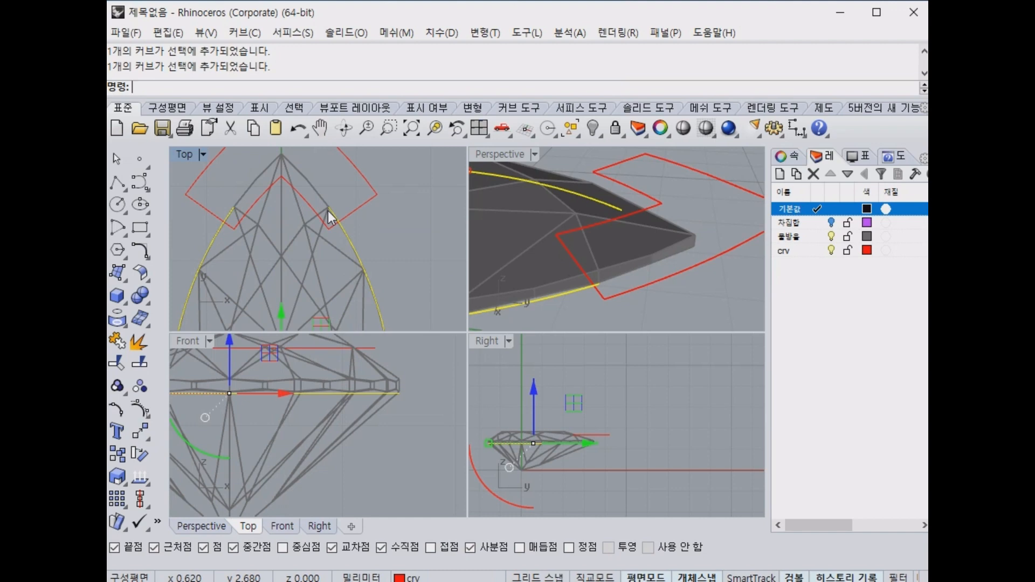
scroll(284, 203, "up", 3)
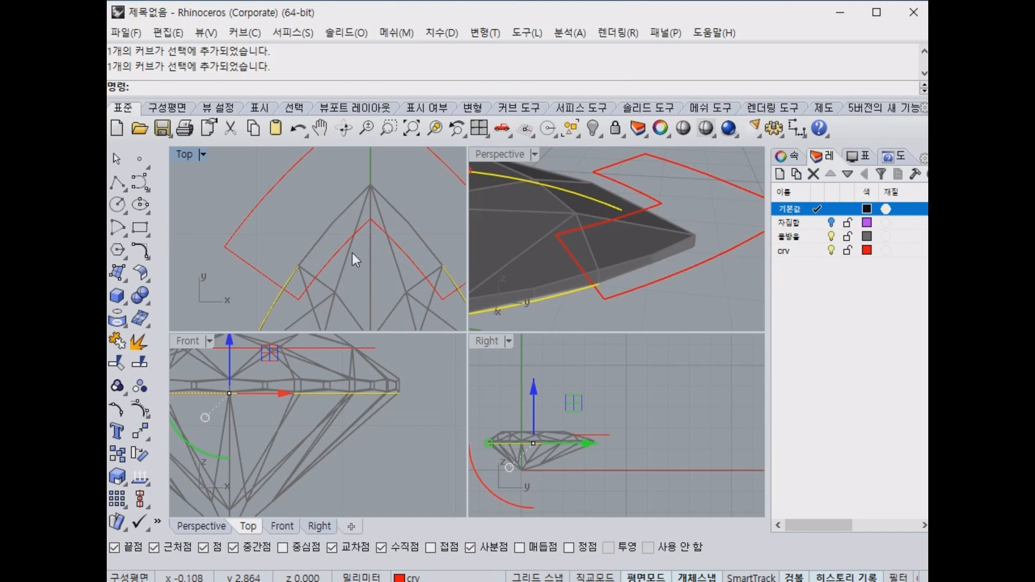
mouse_move(297, 272)
left_mouse_down()
mouse_move(336, 209)
mouse_move(384, 182)
mouse_move(467, 239)
left_mouse_up()
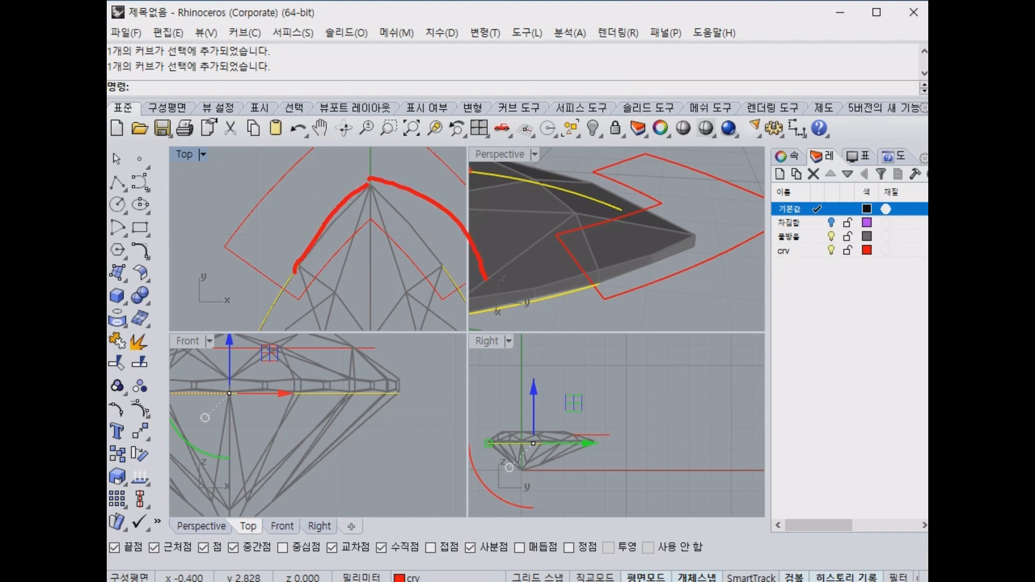
key("Escape")
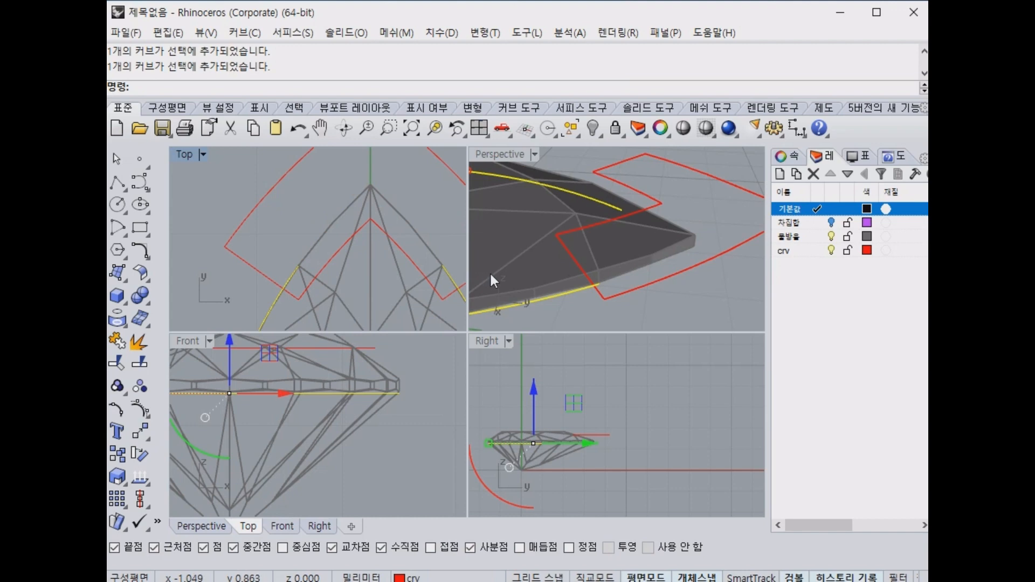
key("Delete")
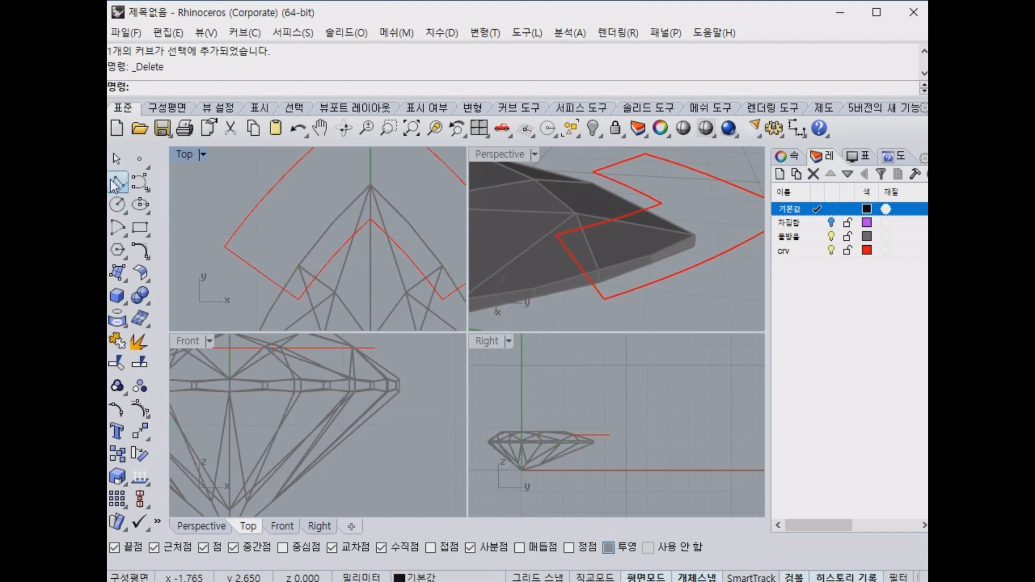
Start an interpolated curve at the gem's tip through the first left girdle points and make the crv layer current.
left_click(147, 190)
left_click(188, 195)
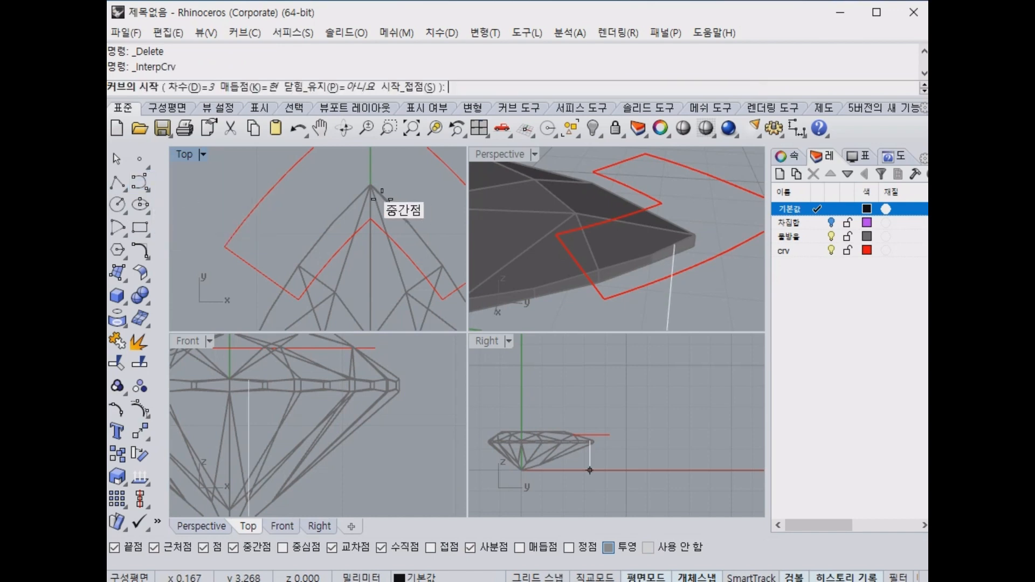
left_click(370, 185)
left_click(332, 222)
left_click(299, 266)
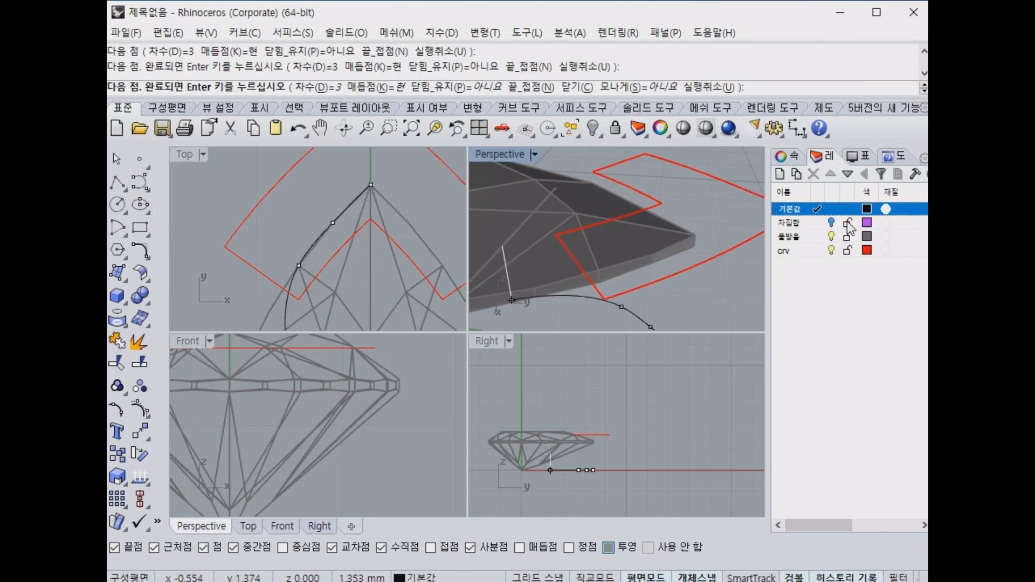
left_click(816, 251)
right_click_drag(381, 284, 429, 182)
scroll(323, 207, "up", 2)
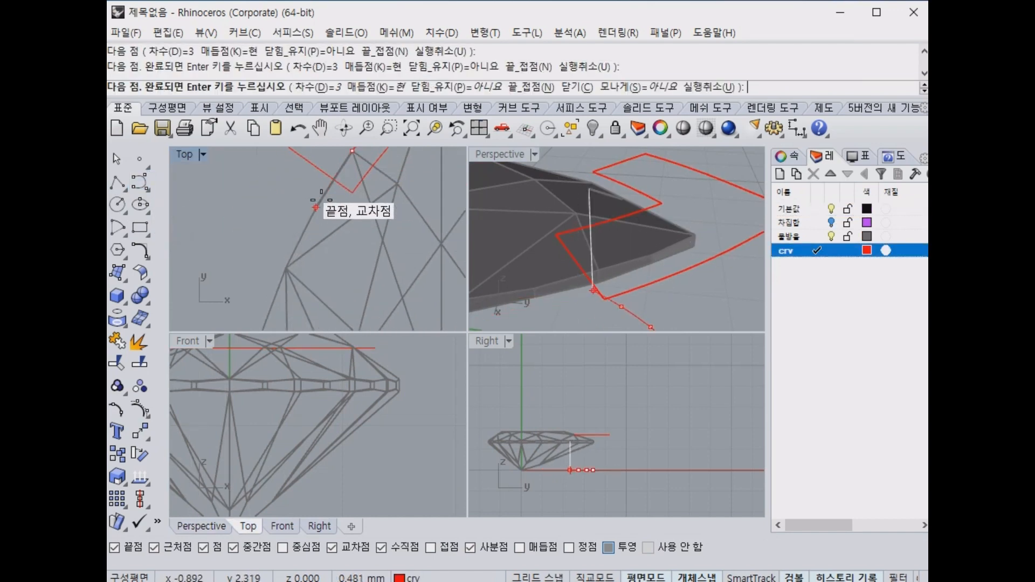
Continue the interpolated curve through the girdle endpoints down the gem's left side to its lower rounded part.
left_click(317, 208)
left_click(282, 263)
right_click_drag(274, 296, 305, 221)
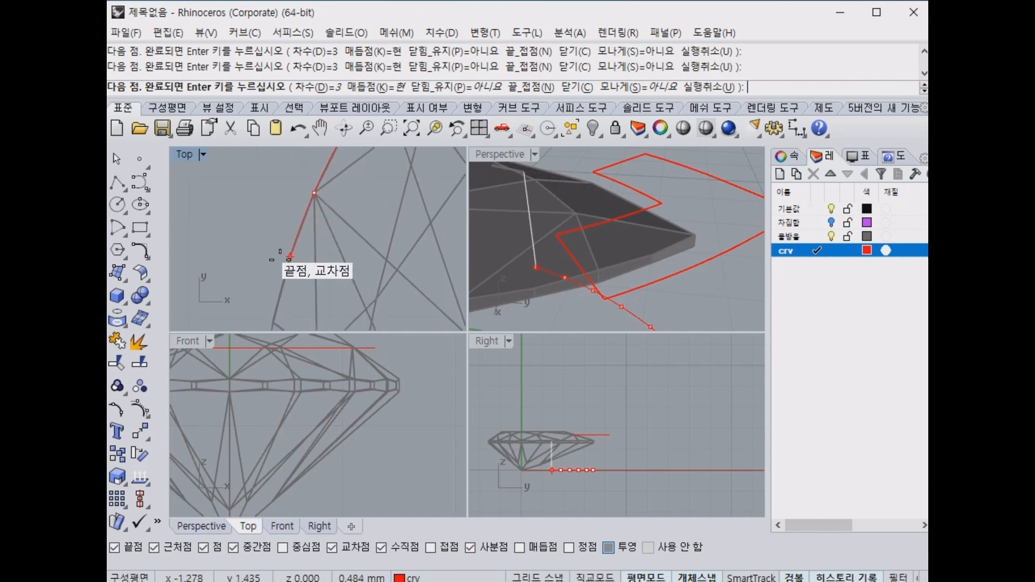
left_click(287, 258)
left_click(273, 322)
right_click_drag(274, 322, 317, 184)
left_click(305, 252)
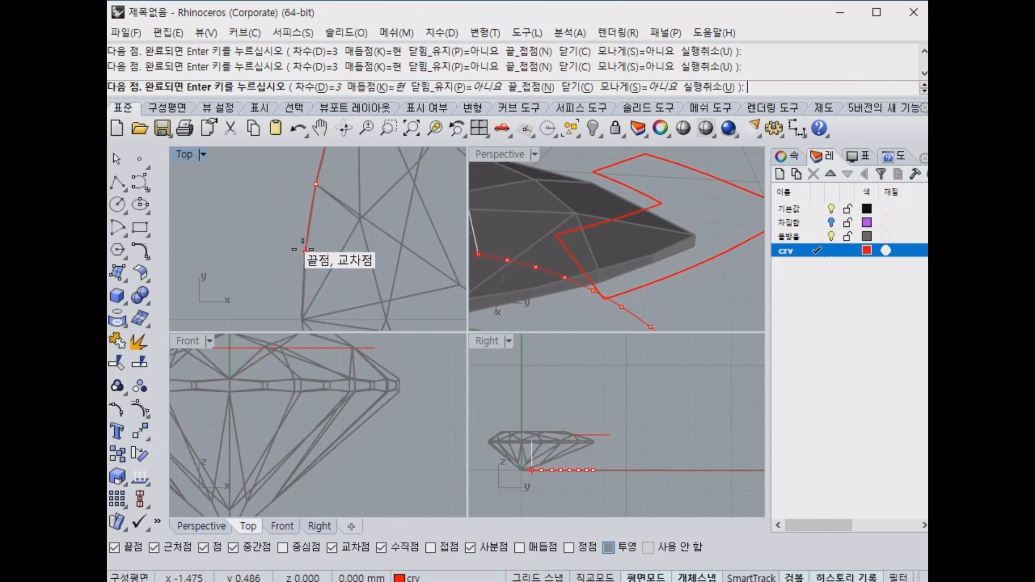
left_click(302, 319)
right_click_drag(314, 300, 321, 189)
left_click(314, 251)
left_click(326, 292)
right_click_drag(335, 294, 330, 250)
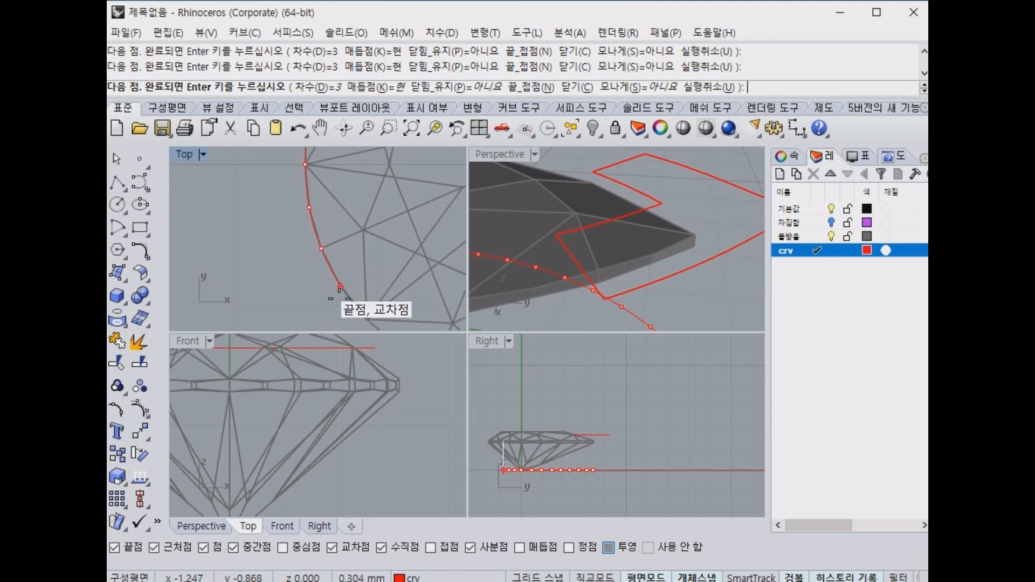
Complete the half outline through the remaining lower-left girdle points, ending at the gem's bottom centre.
left_click(340, 286)
left_click(366, 320)
right_click_drag(366, 320, 334, 256)
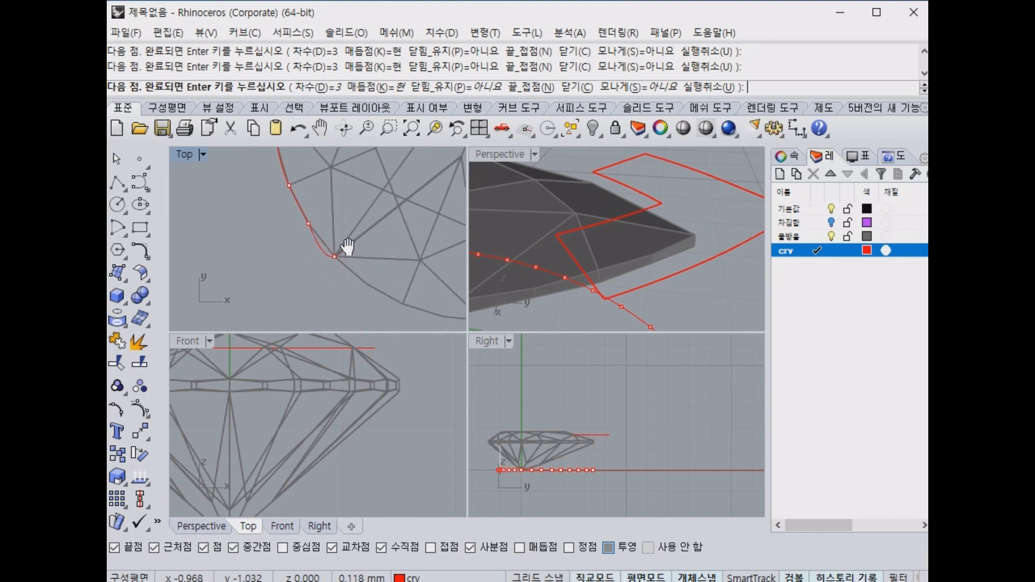
left_click(367, 283)
left_click(399, 306)
right_click_drag(419, 310, 356, 301)
left_click(392, 310)
left_click(381, 302)
key("Return")
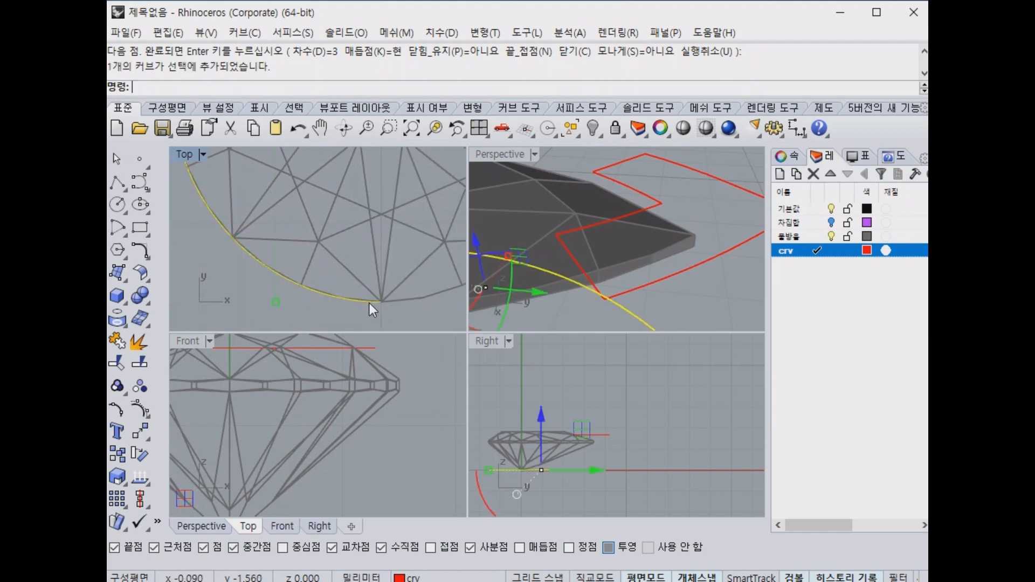
Mirror the half outline across the gem's vertical centreline, starting the mirror plane at 0 and keeping the original.
scroll(325, 240, "down", 5)
type("ㅡㅑㄱ")
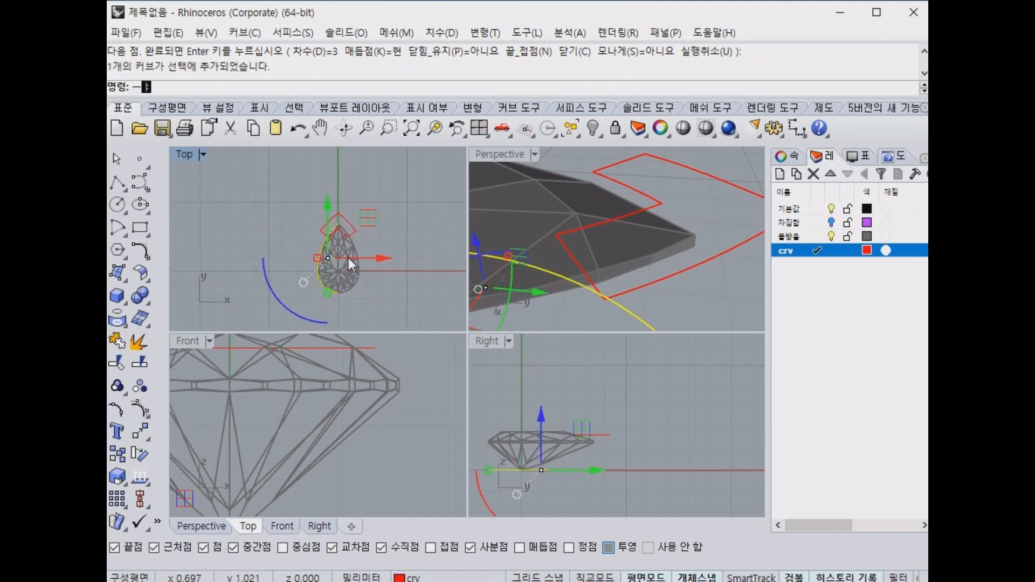
key("Return")
type("mirror")
key("Return")
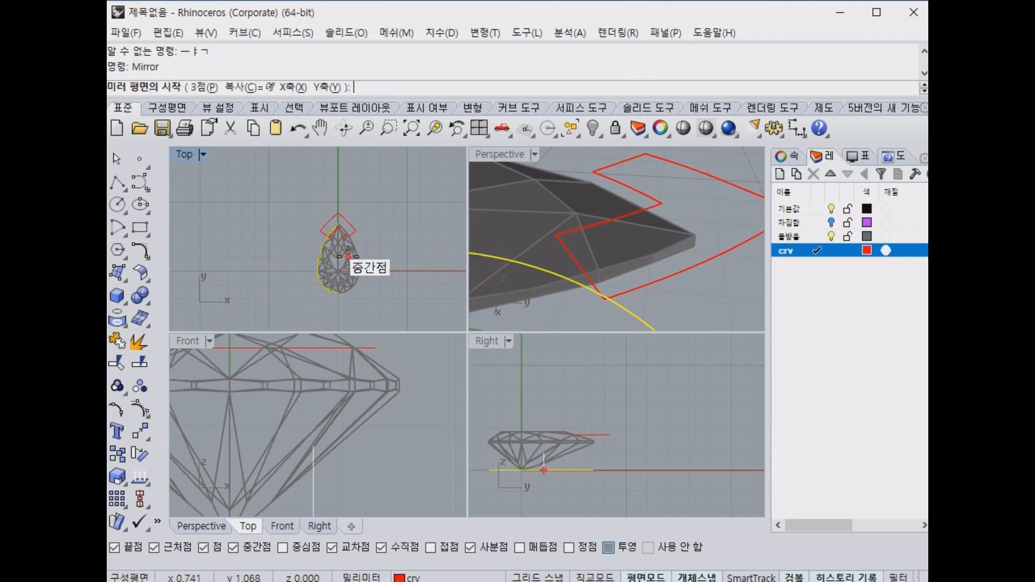
type("0")
key("Return")
left_click(354, 170, "shift")
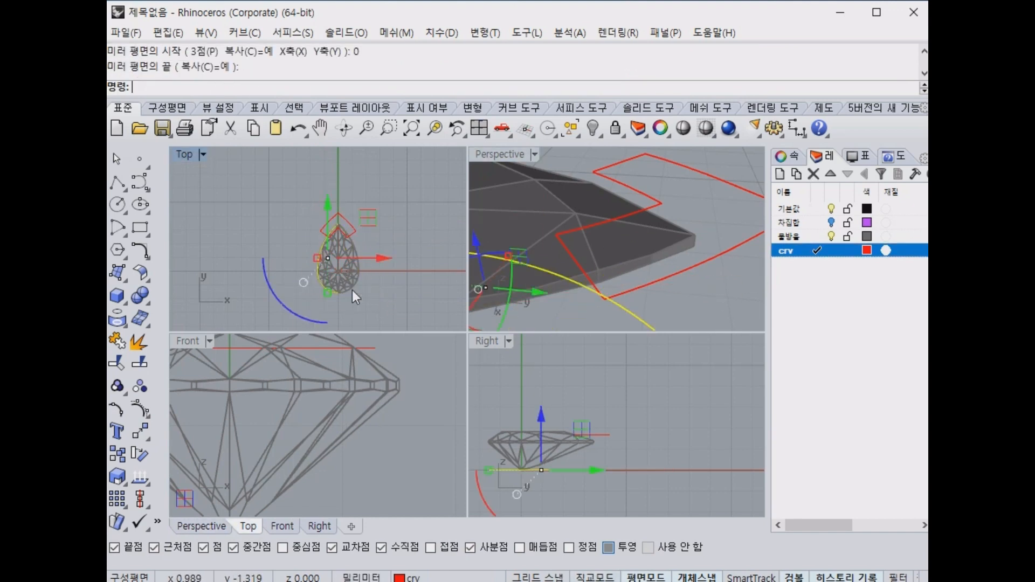
Join the two mirrored half outlines into one closed pear-shaped curve.
left_click(352, 290, "shift")
key("ctrl+j")
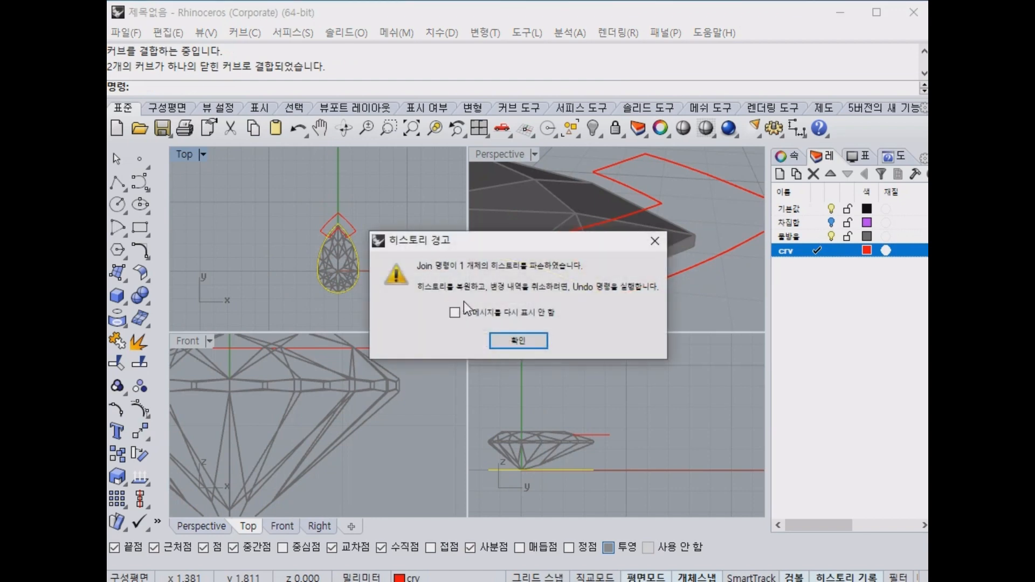
left_click(515, 345)
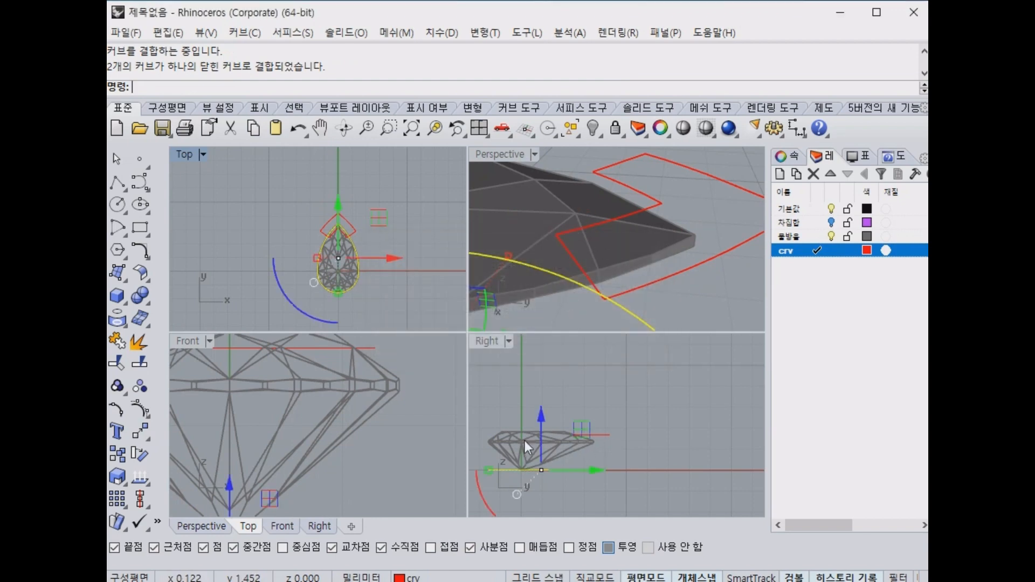
Offset the closed pear outline inward by 0.8 mm with sharp corners.
mouse_move(668, 257)
right_mouse_down()
mouse_move(690, 264)
mouse_move(659, 277)
mouse_move(661, 174)
mouse_move(716, 324)
mouse_move(658, 270)
mouse_move(667, 266)
right_mouse_up()
left_click(673, 277)
left_click(673, 277)
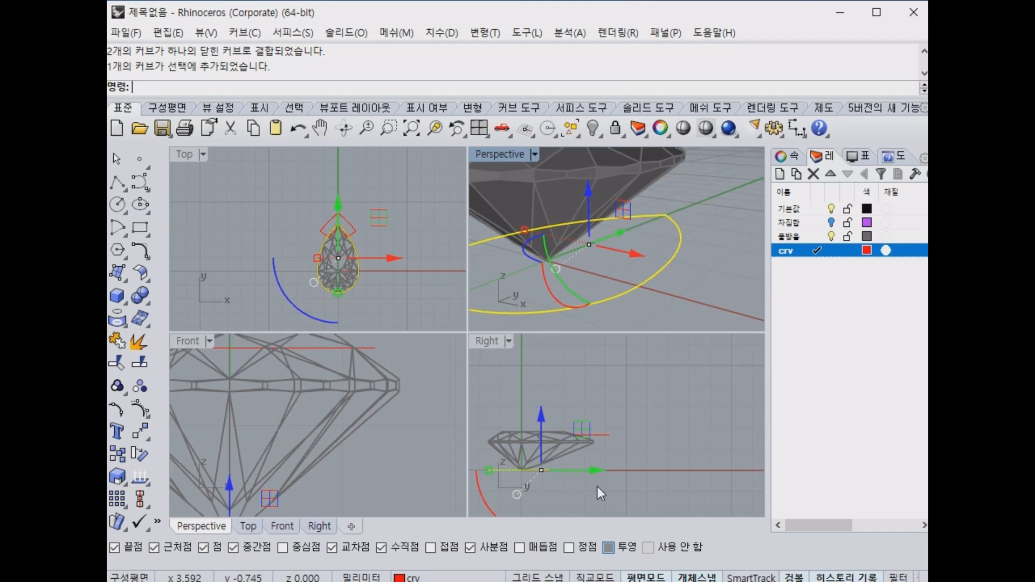
scroll(577, 206, "up", 10)
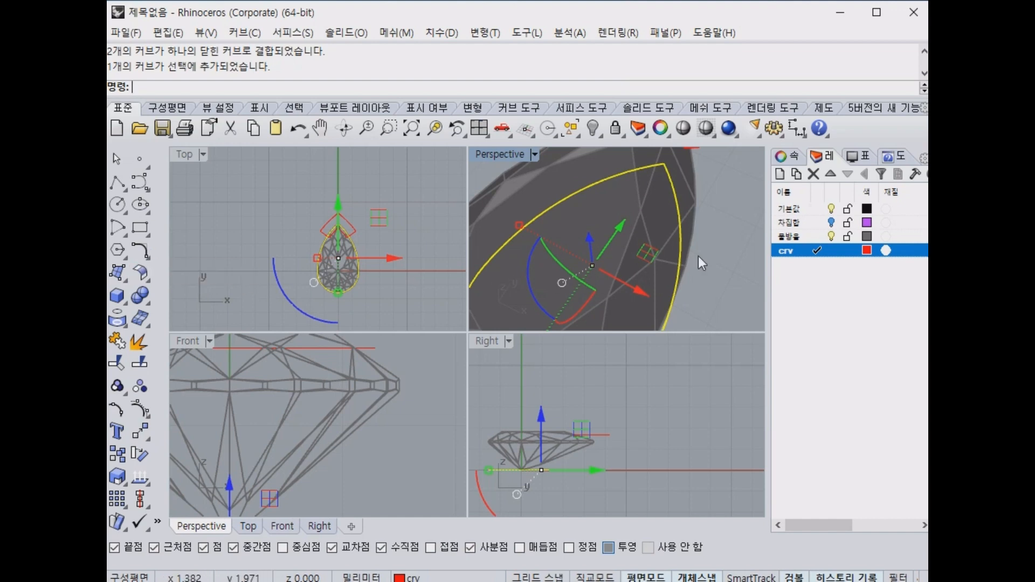
left_click(141, 258)
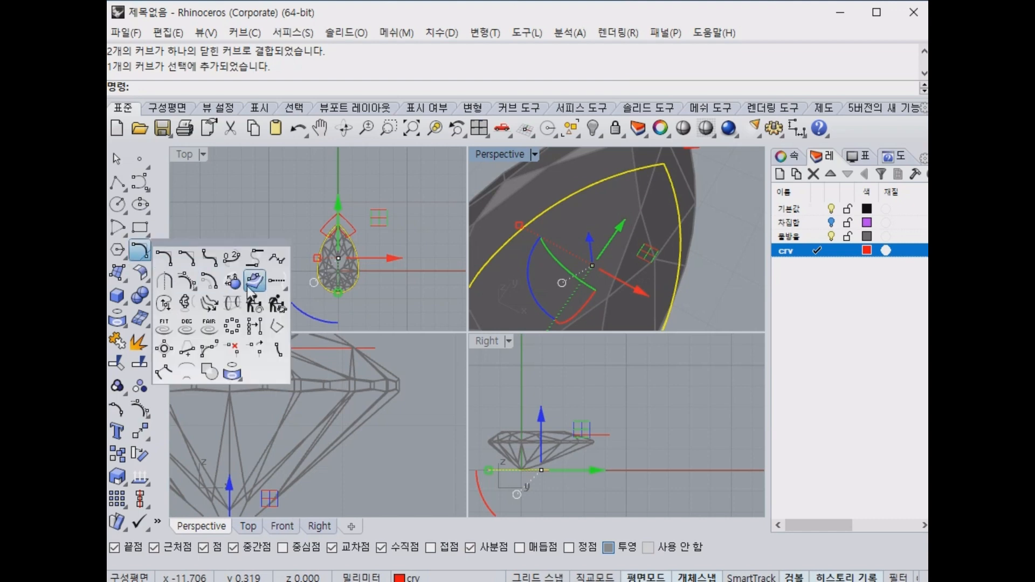
left_click(724, 289)
scroll(701, 280, "down", 3)
left_click(662, 268)
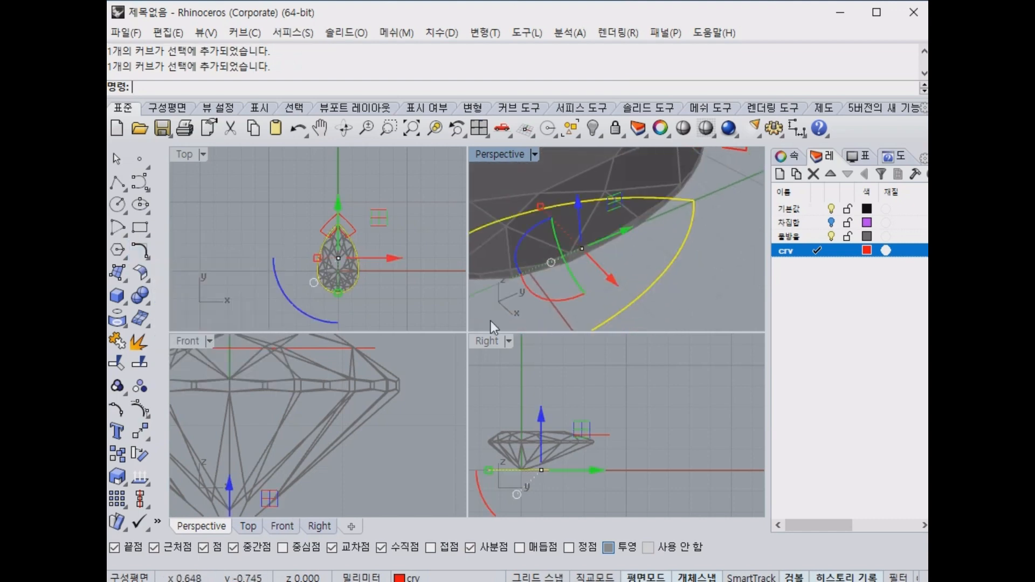
left_click(149, 262)
left_click(211, 293)
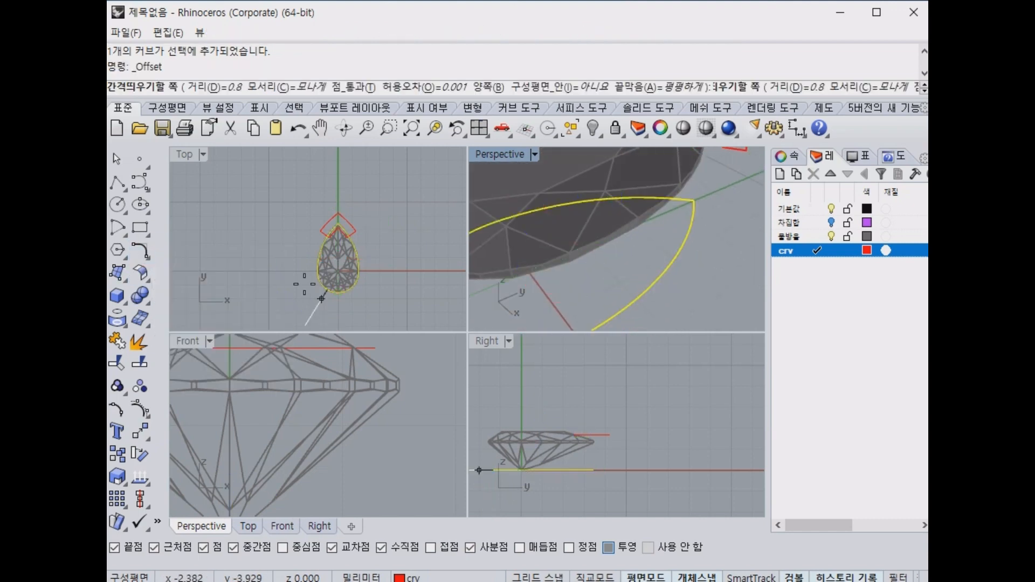
scroll(340, 269, "up", 5)
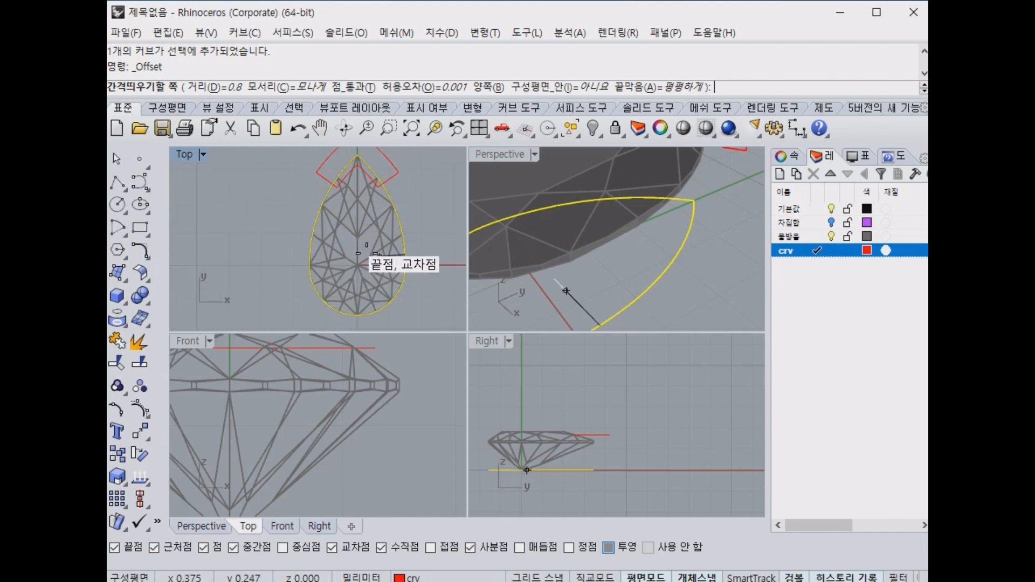
left_click(335, 274)
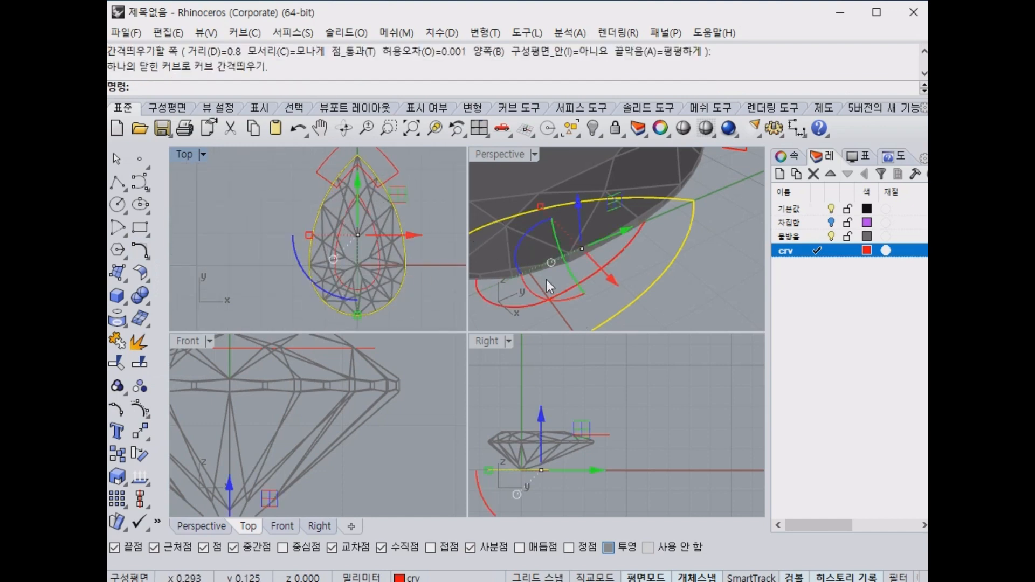
Compare the outer pear outline with its inner offset beneath the gem, ending with the inner curve selected.
right_click_drag(688, 279, 633, 248)
left_click(627, 247)
scroll(399, 237, "up", 3)
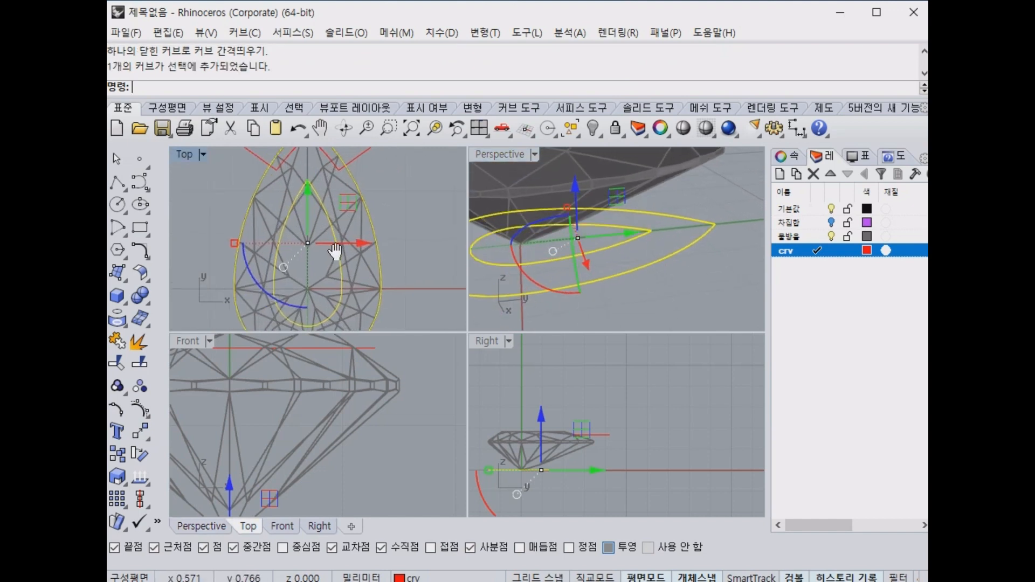
left_click(645, 264)
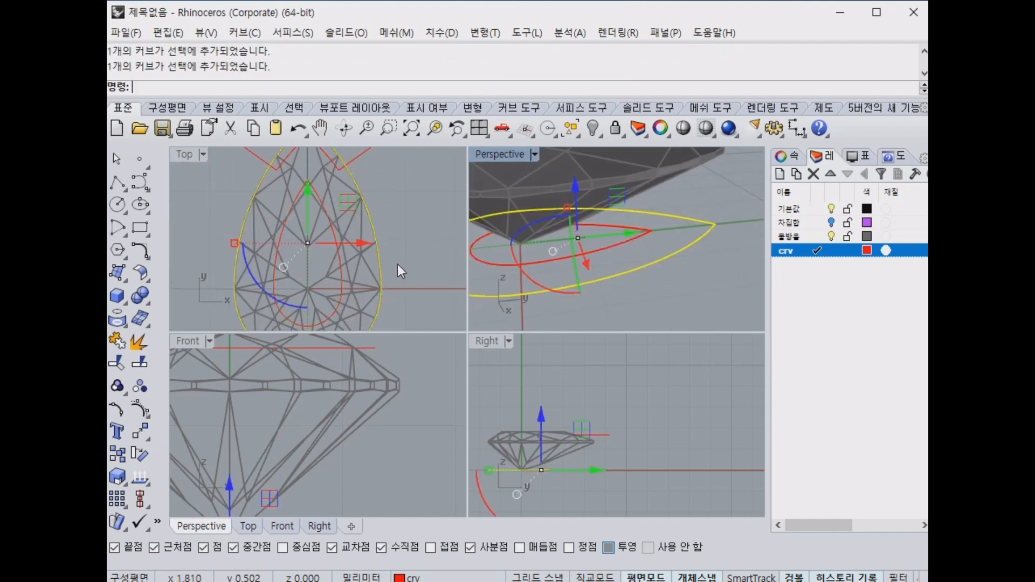
mouse_move(392, 228)
left_mouse_down()
mouse_move(339, 242)
mouse_move(350, 256)
left_mouse_up()
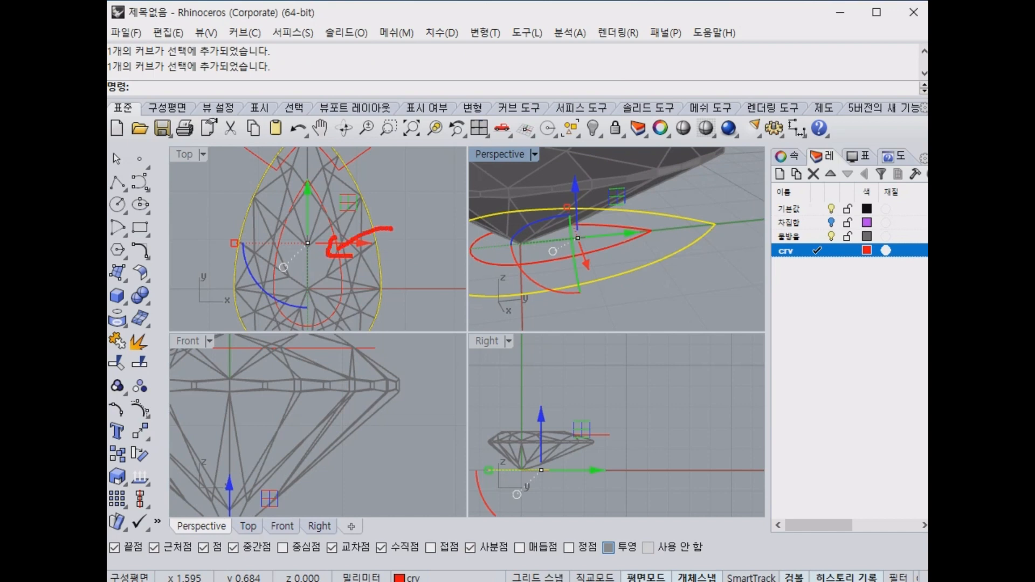
mouse_move(389, 186)
left_mouse_down()
mouse_move(399, 179)
mouse_move(451, 213)
mouse_move(459, 179)
left_mouse_up()
key("Escape")
left_click(606, 249)
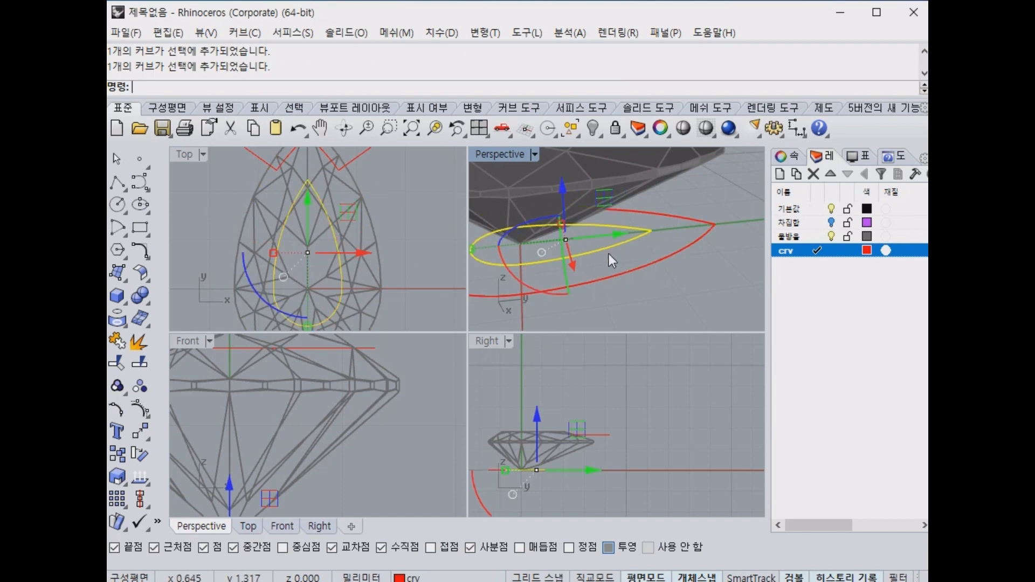
Undo the inward offset and reselect the outer pear outline beneath the gem.
key("ctrl+z")
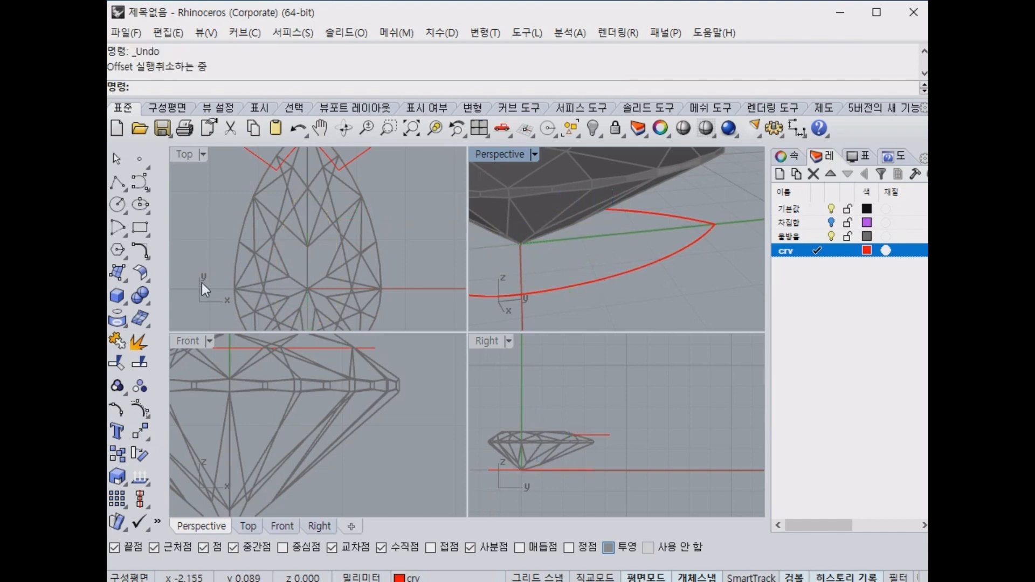
left_click(145, 258)
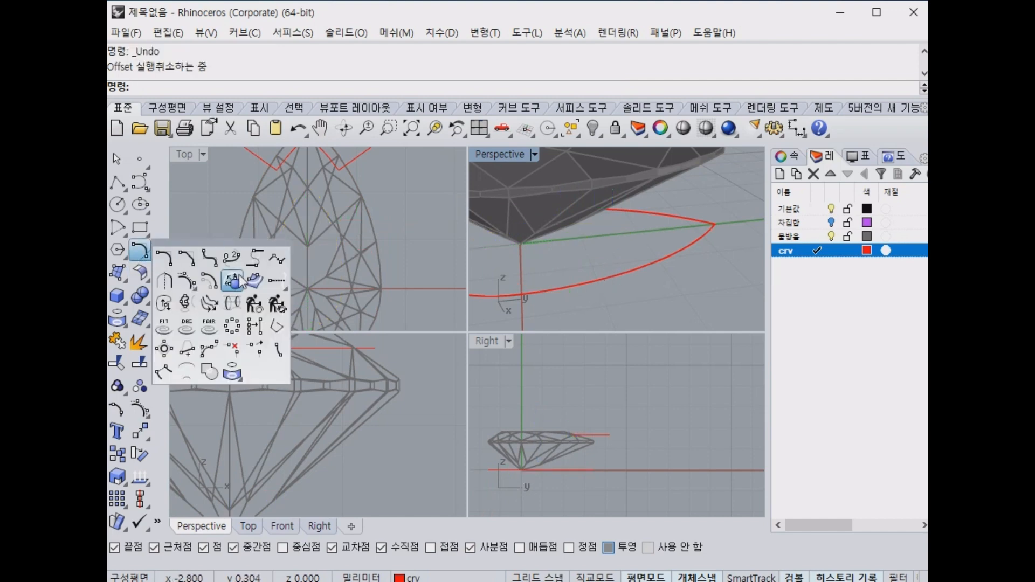
left_click(570, 280)
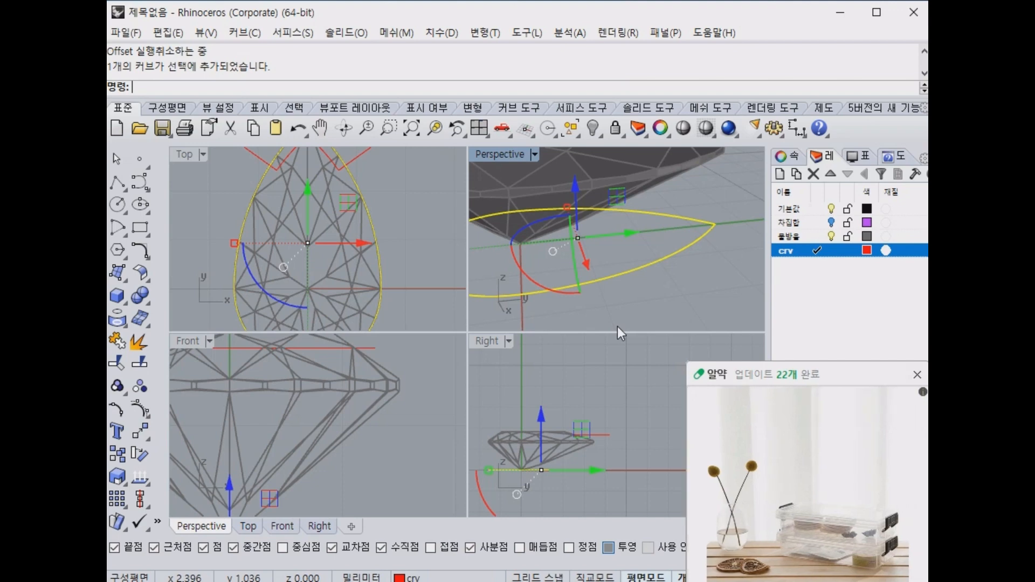
left_click(918, 375)
scroll(657, 277, "down", 3)
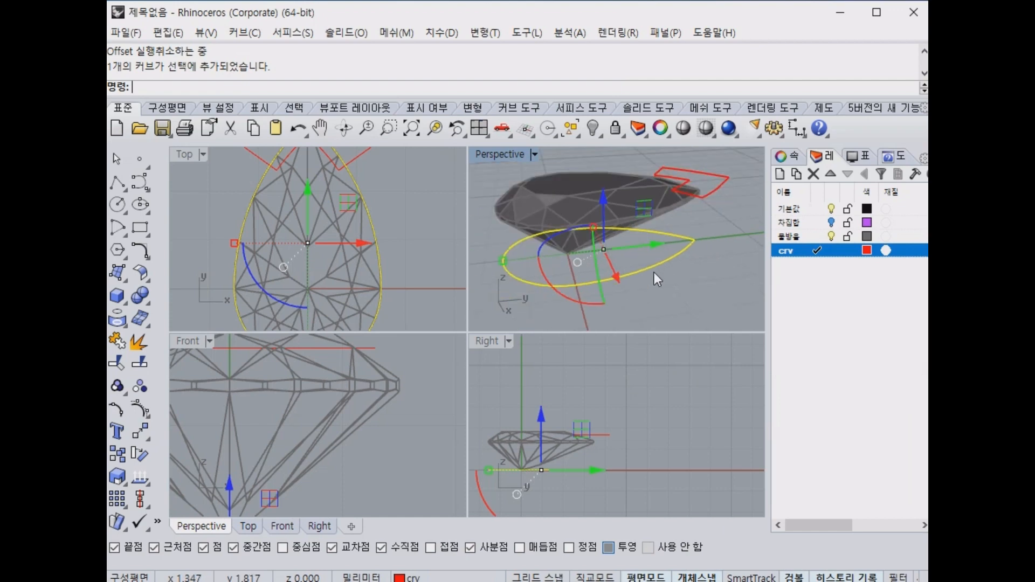
right_click_drag(641, 271, 671, 280)
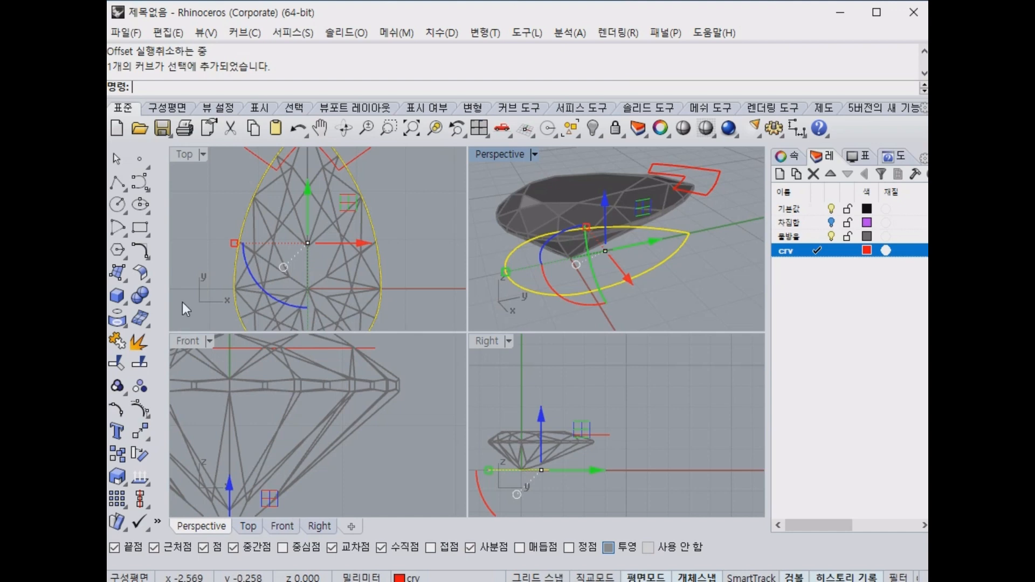
left_click(742, 270)
left_click(652, 260)
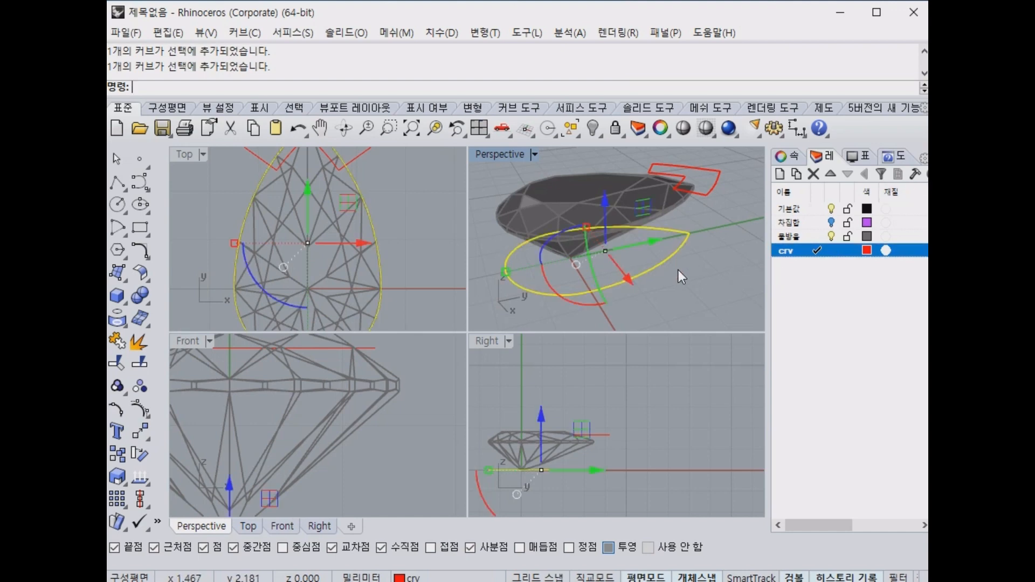
left_click(697, 283)
right_click_drag(697, 283, 666, 283)
left_click(649, 277)
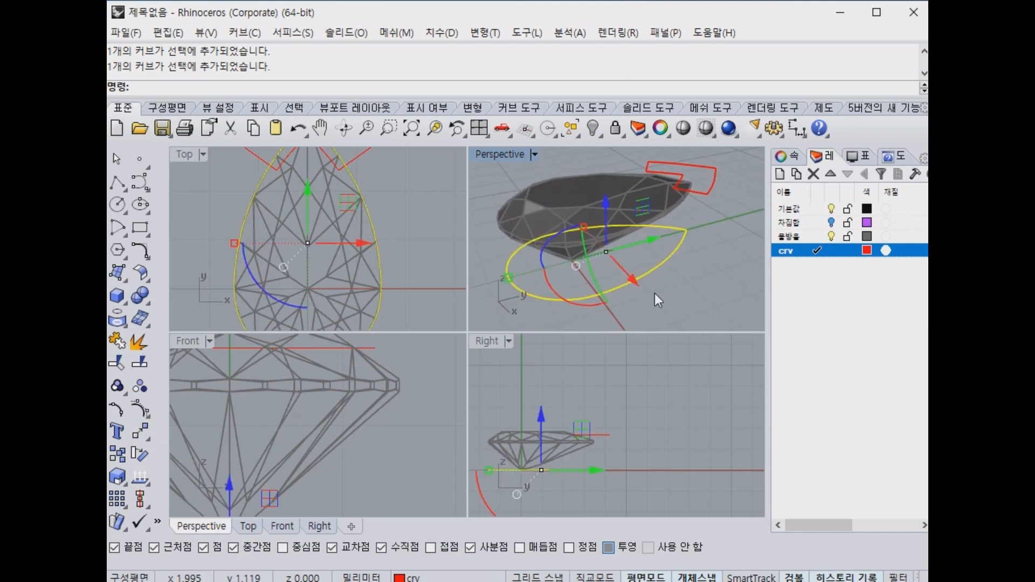
Offset the pear outline inward again by 0.8 mm with sharp corners.
left_click(148, 260)
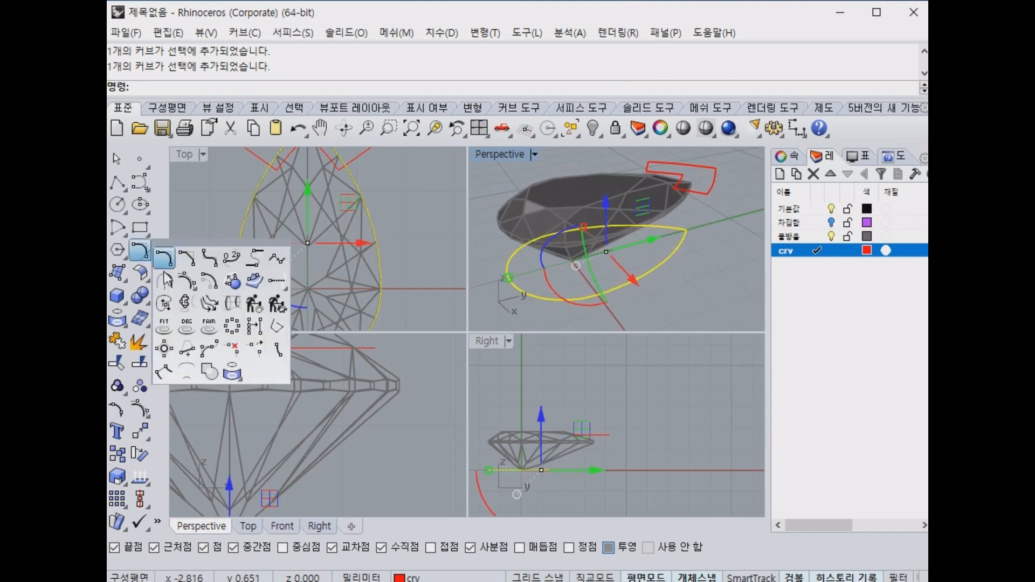
left_click(209, 287)
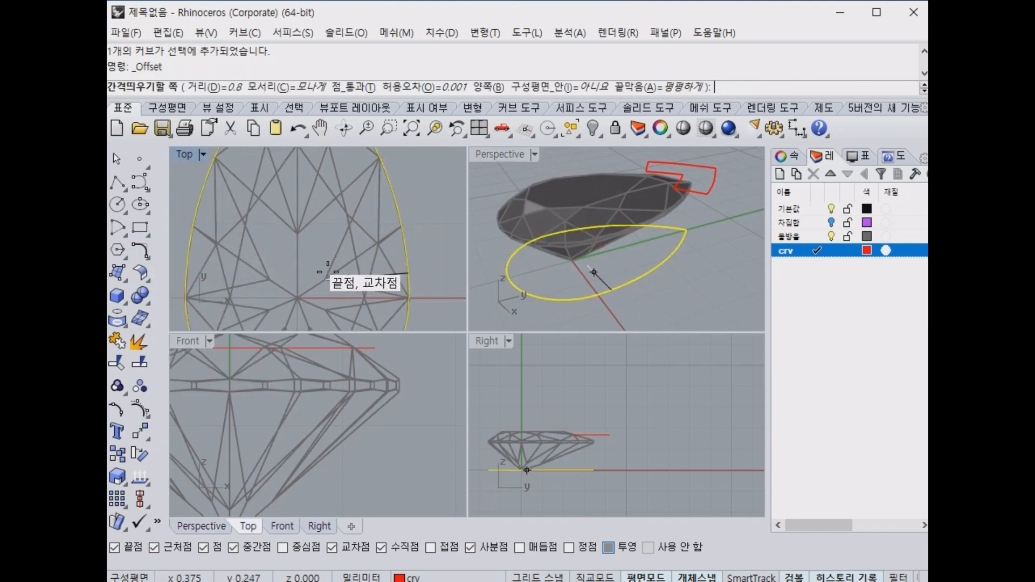
scroll(453, 258, "down", 3)
left_click(425, 262)
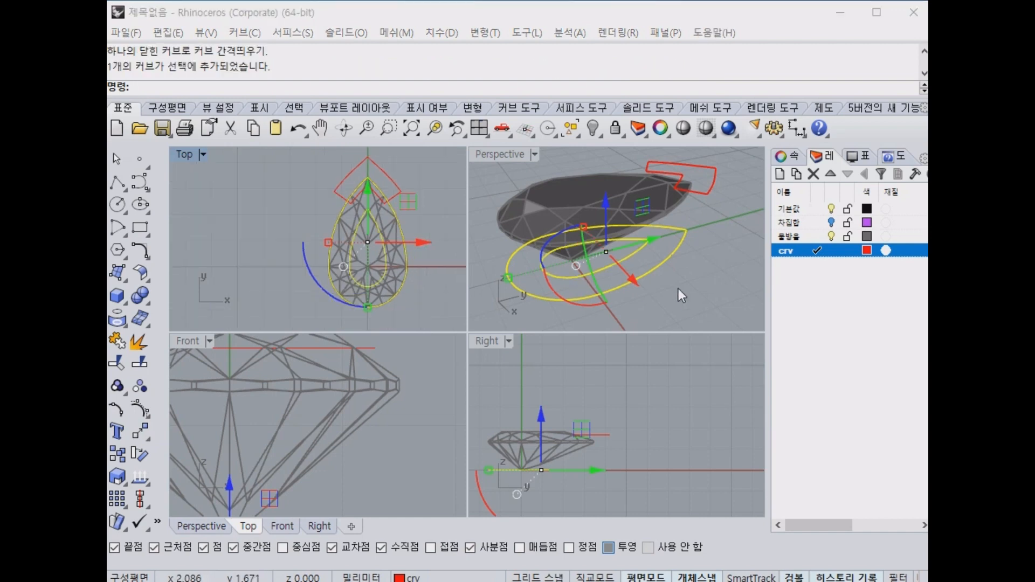
Extrude both pear outlines together upward about 1.3 mm as a solid ring ending at the girdle's lower edge, on the 기본값 layer.
left_click(676, 291)
left_click(615, 269)
left_click(681, 283)
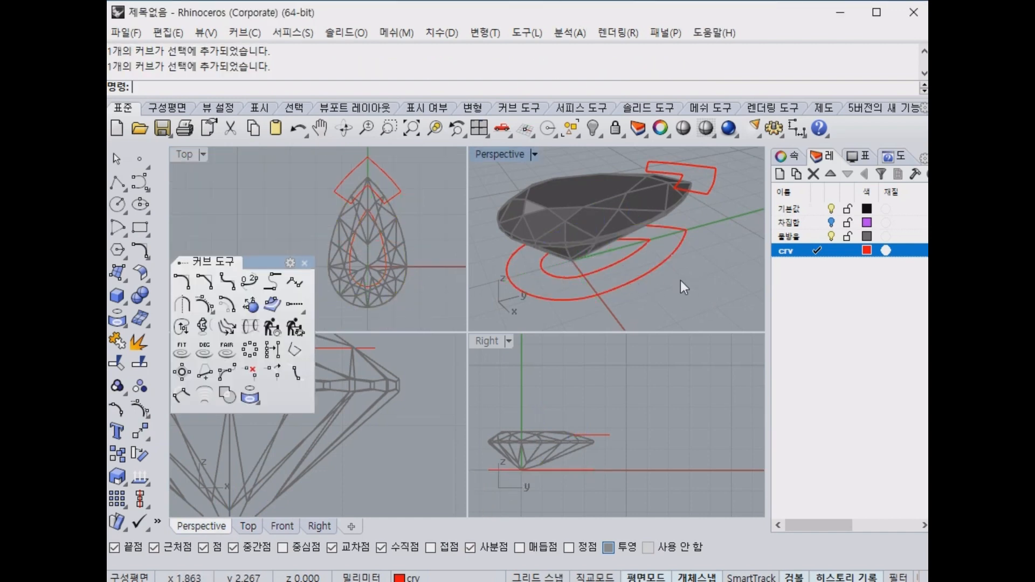
left_click_drag(612, 261, 610, 258)
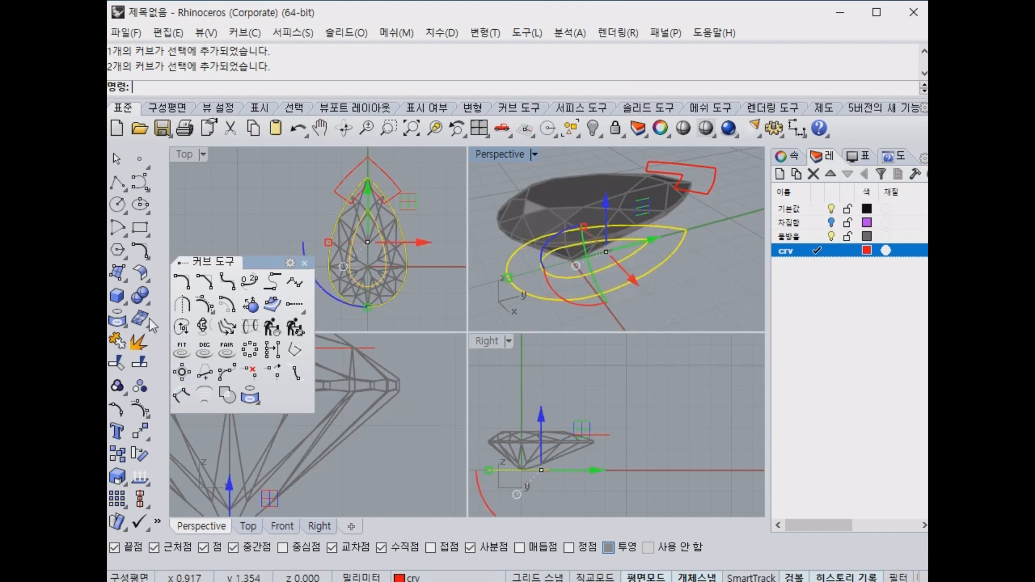
left_click(119, 297)
left_click(230, 351)
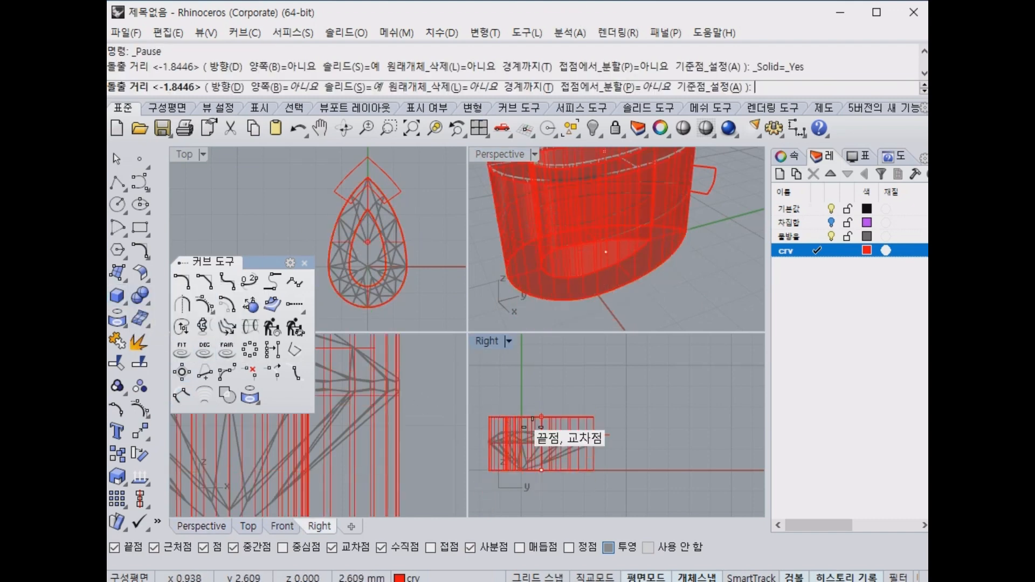
right_click_drag(680, 467, 697, 488)
scroll(697, 488, "up", 8)
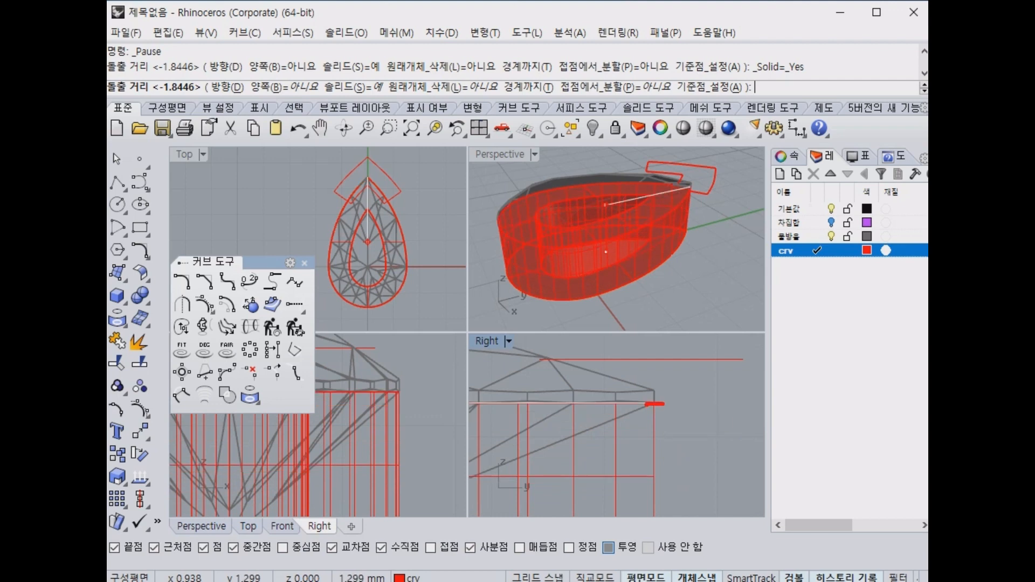
left_click(655, 403)
left_click(816, 209)
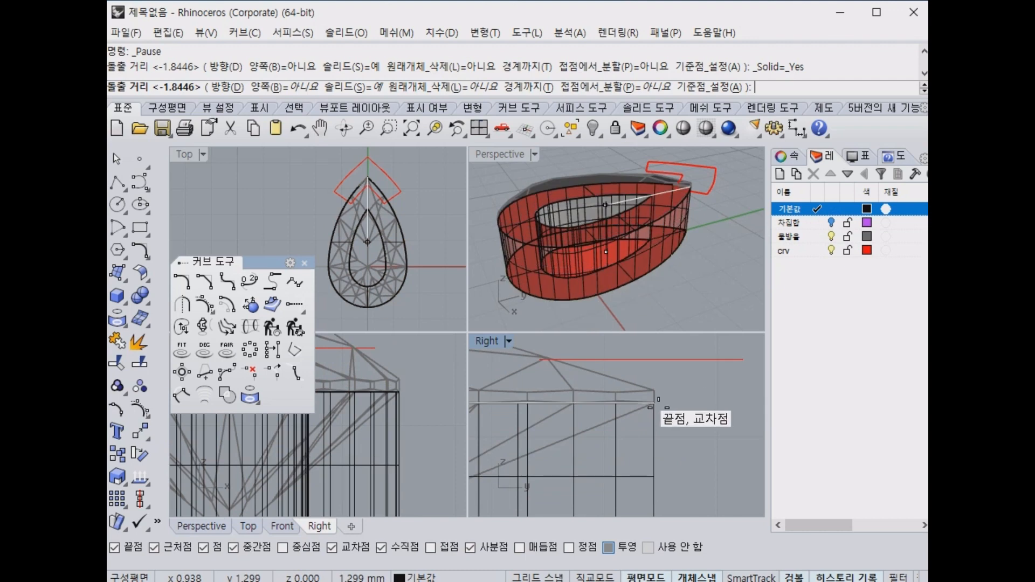
left_click(660, 412)
mouse_move(695, 286)
right_mouse_down()
mouse_move(712, 294)
mouse_move(678, 290)
mouse_move(681, 318)
mouse_move(597, 308)
right_mouse_up()
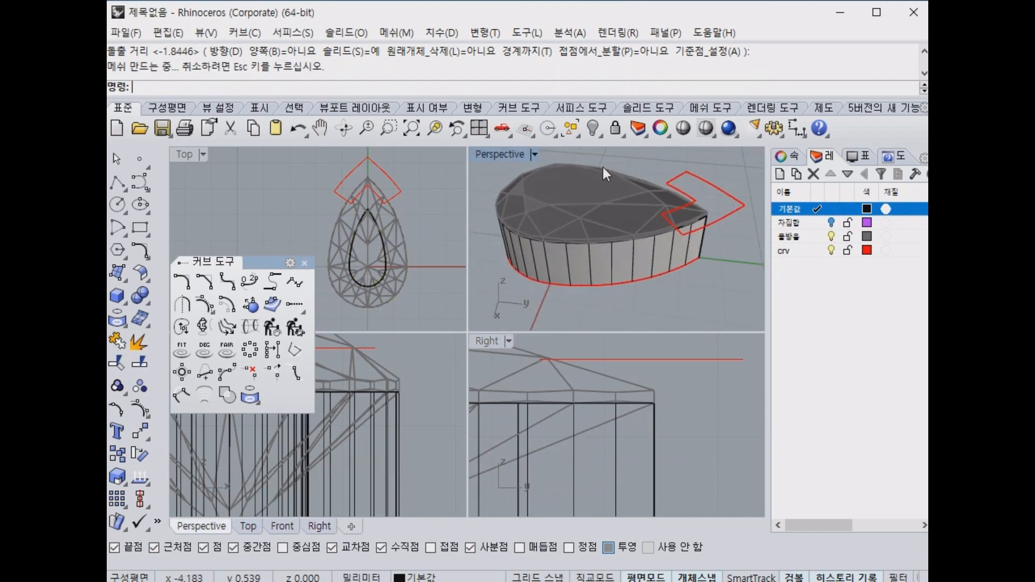
left_click(593, 130)
right_click_drag(539, 248, 683, 198)
left_click(659, 233)
left_click(593, 130)
key("ctrl+z")
left_click(663, 188)
key("ctrl+z")
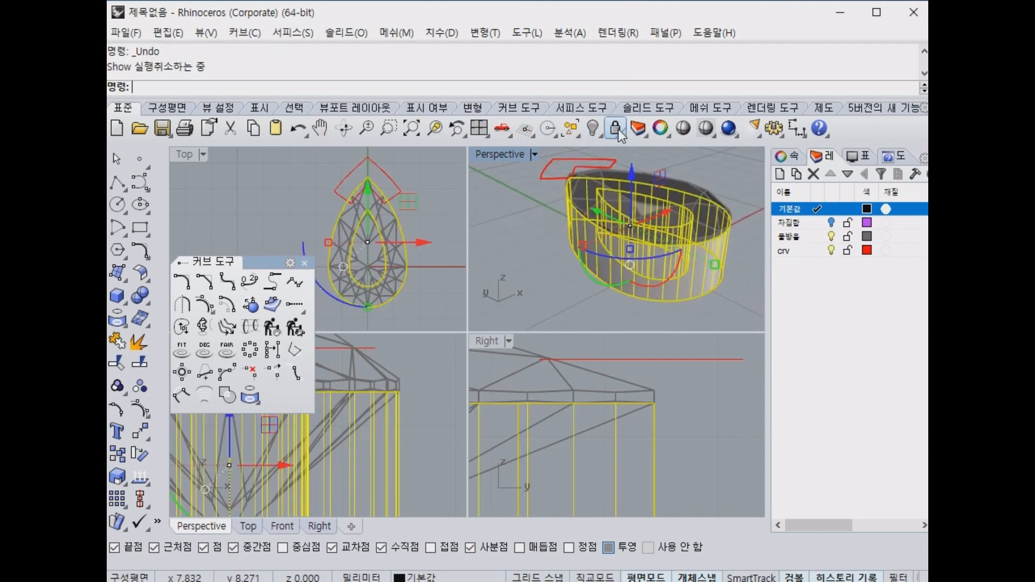
Show the hidden V-shaped prong at the gem's pointed end again.
right_click(616, 130)
key("Escape")
right_click(594, 129)
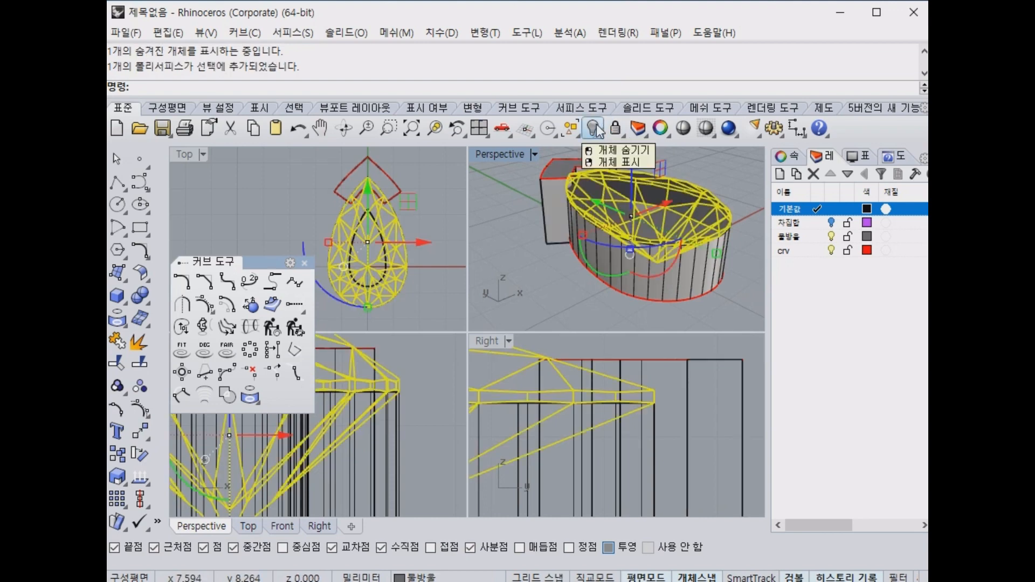
scroll(584, 458, "down", 3)
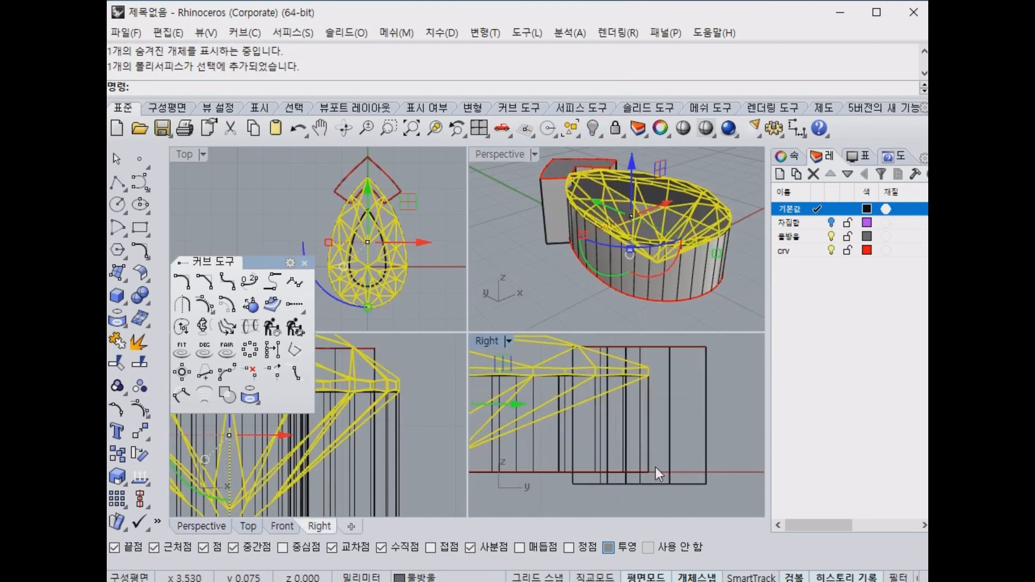
right_click(595, 130)
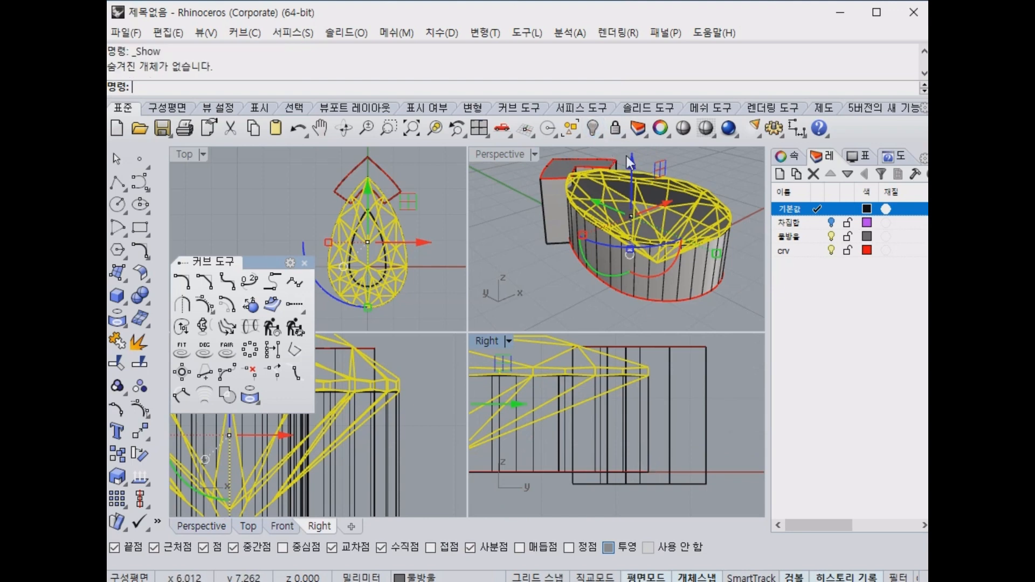
Hide the gem briefly to examine how the pear ring meets the V prong, and show the gem again.
left_click(595, 129)
scroll(640, 187, "up", 5)
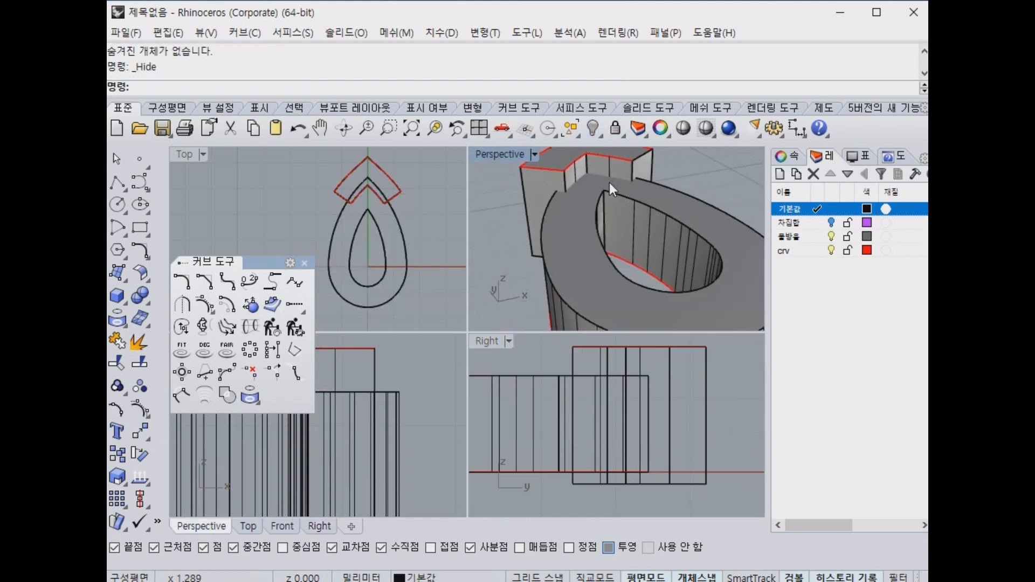
right_click(595, 129)
right_click_drag(660, 243, 541, 211)
right_click_drag(596, 229, 493, 175)
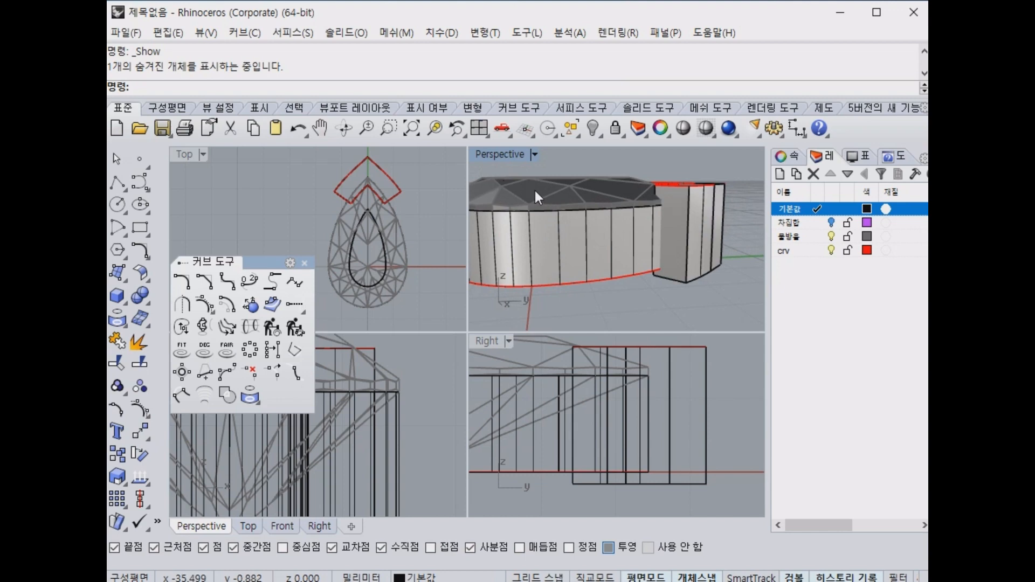
right_click_drag(480, 242, 662, 244)
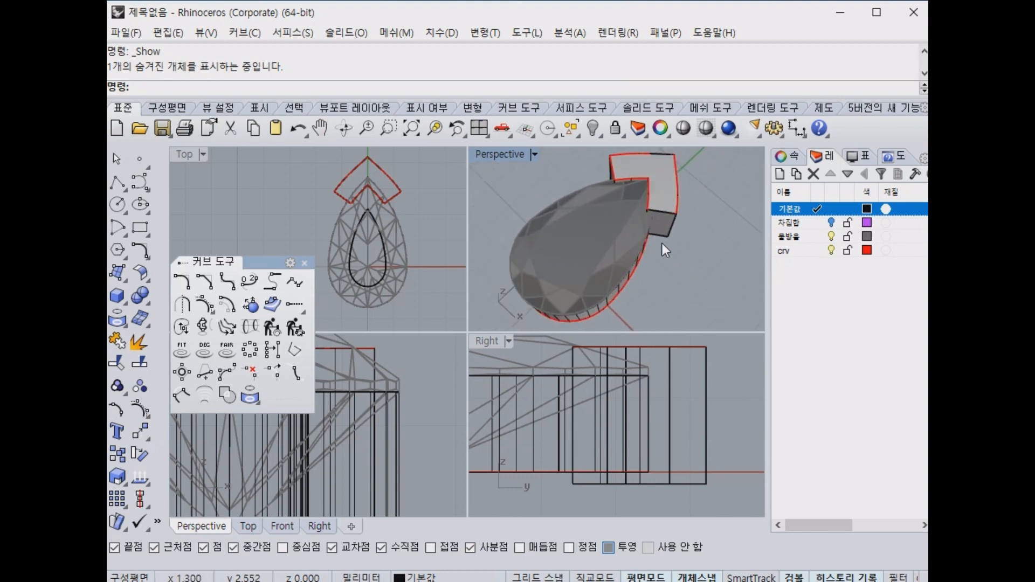
right_click_drag(672, 195, 677, 175)
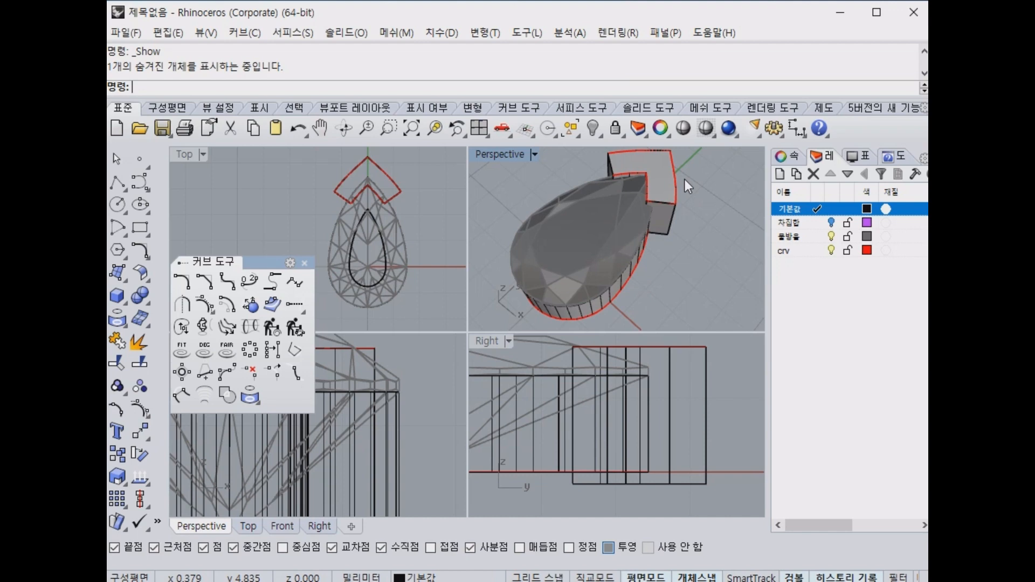
Close the floating curve tools palette and lock the extruded pear-shaped ring.
left_click(305, 263)
right_click_drag(607, 238, 558, 202)
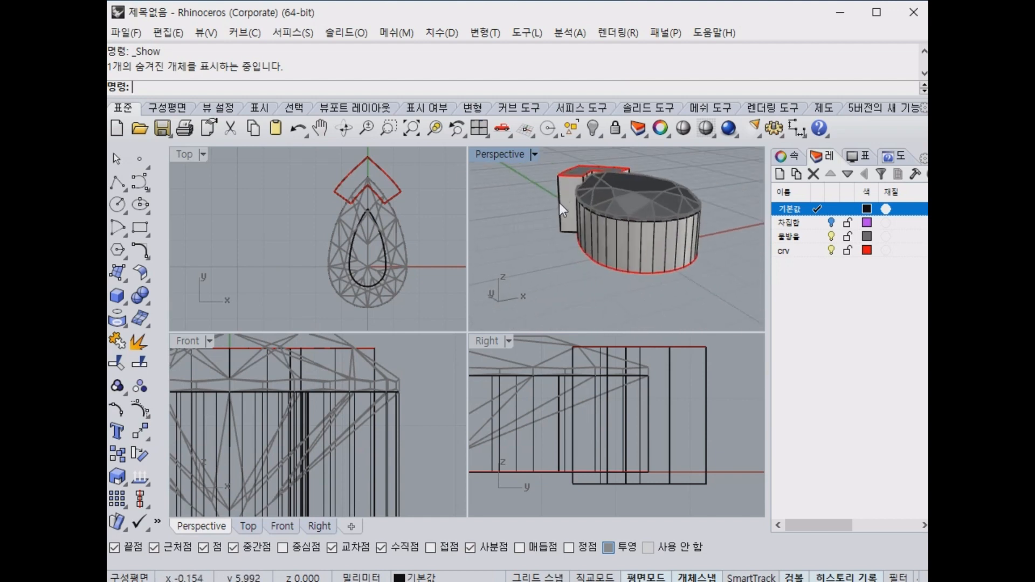
right_click_drag(622, 245, 590, 233)
scroll(356, 296, "up", 8)
right_click_drag(361, 280, 304, 279)
right_click_drag(658, 232, 710, 240)
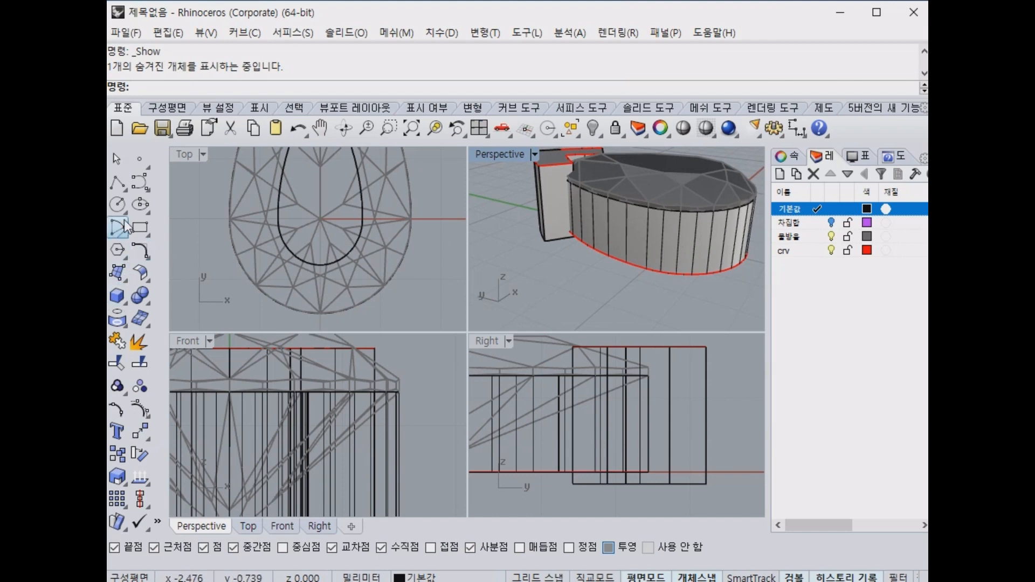
left_click(725, 237)
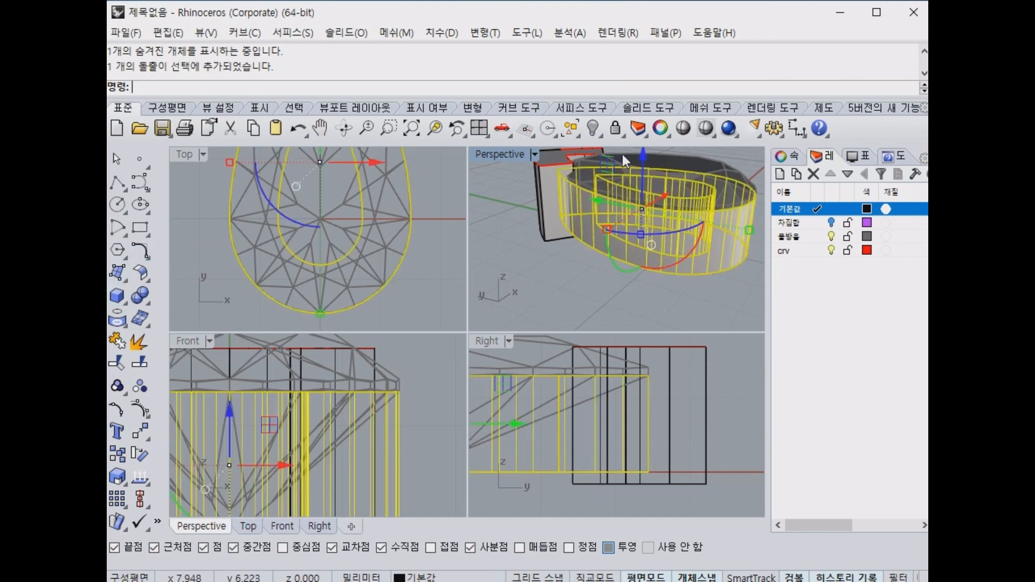
left_click(616, 128)
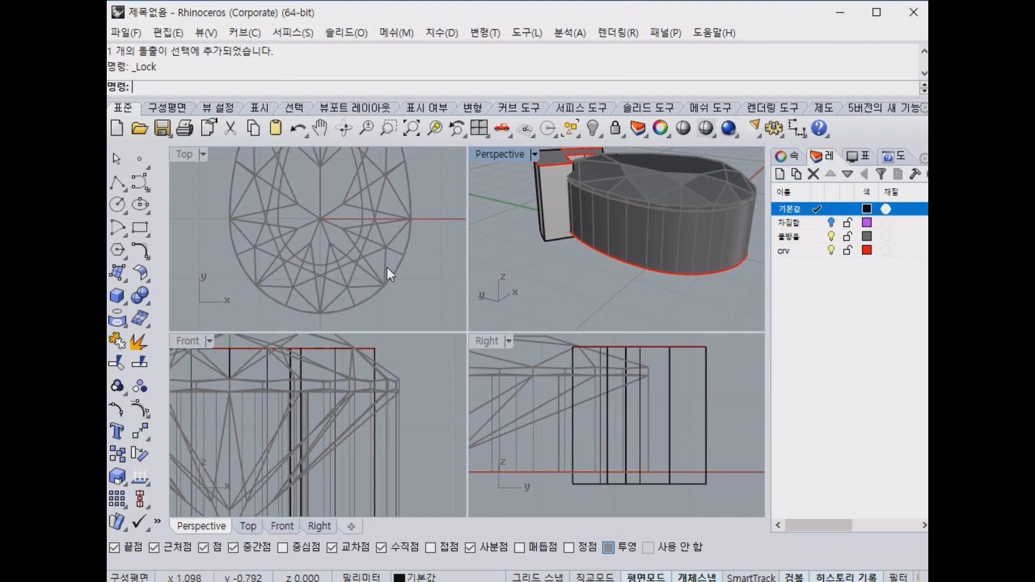
Try a two-point diameter circle on the gem's rounded outline, shift it slightly inward, and delete it.
left_click(128, 212)
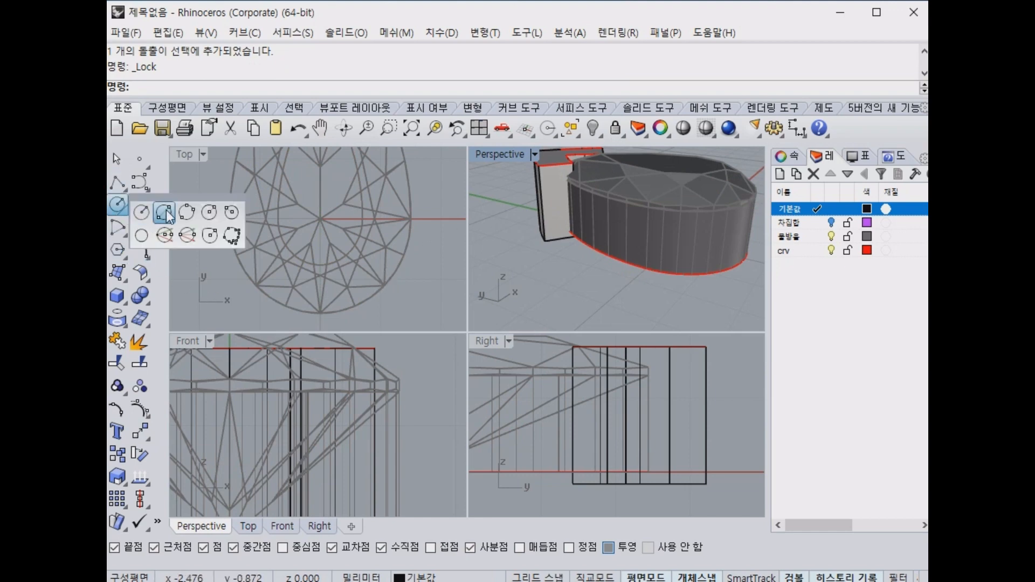
left_click(165, 214)
left_click(257, 279)
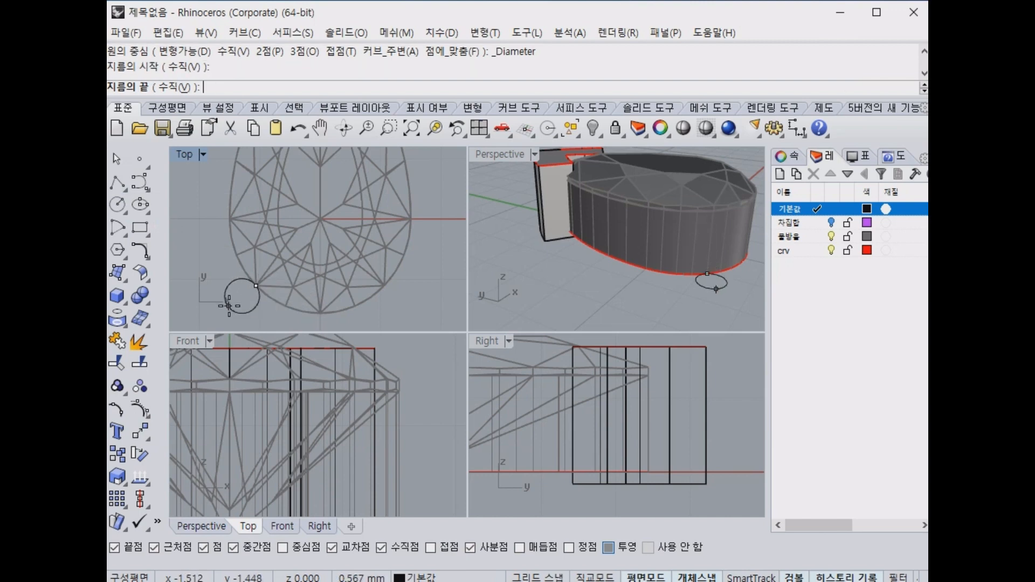
left_click(223, 316)
left_click(244, 279)
left_click_drag(278, 256, 286, 246)
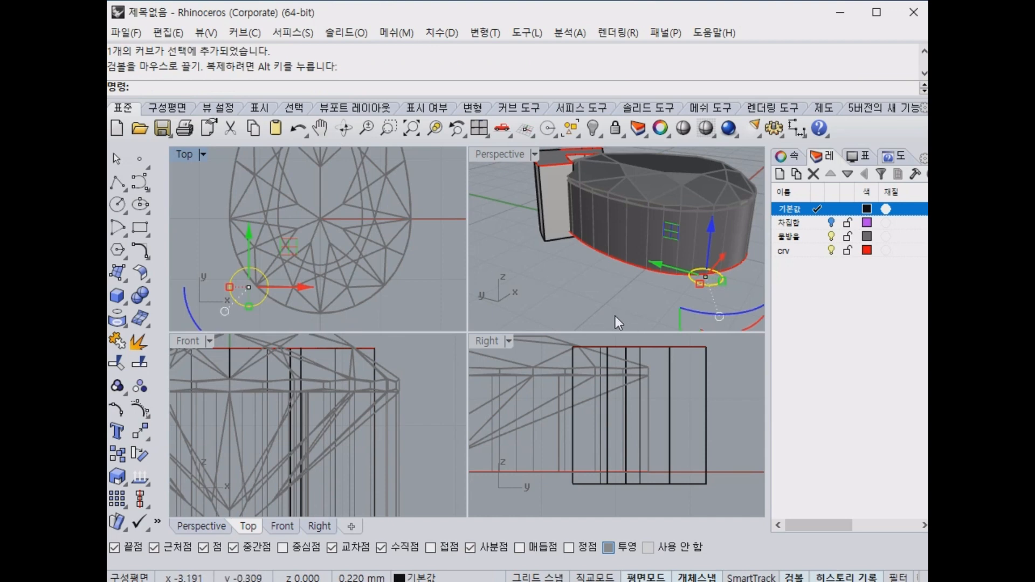
key("Delete")
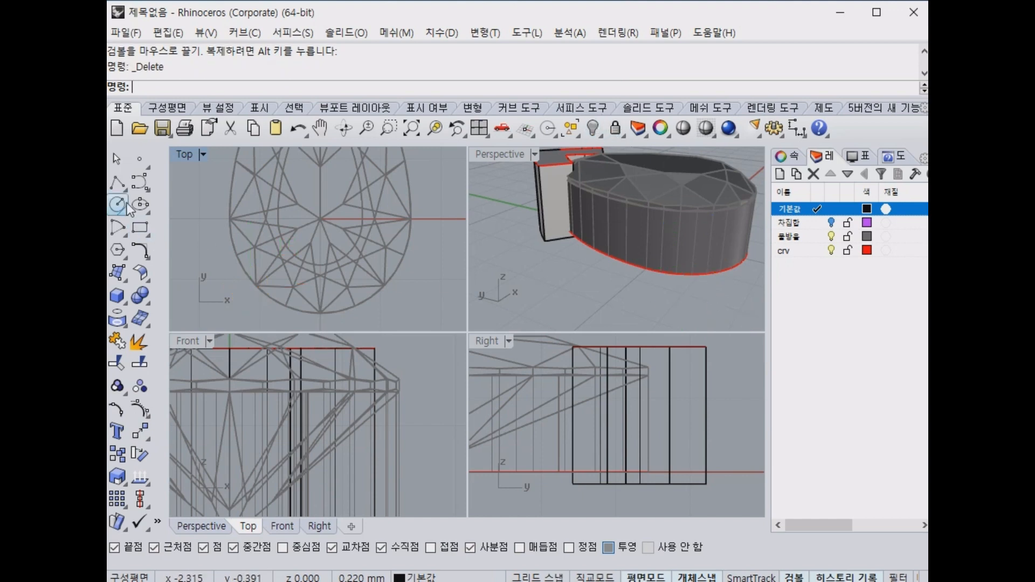
Turn off projection for the object snaps while starting a polyline on the gem's girdle.
left_click(117, 183)
scroll(677, 207, "up", 5)
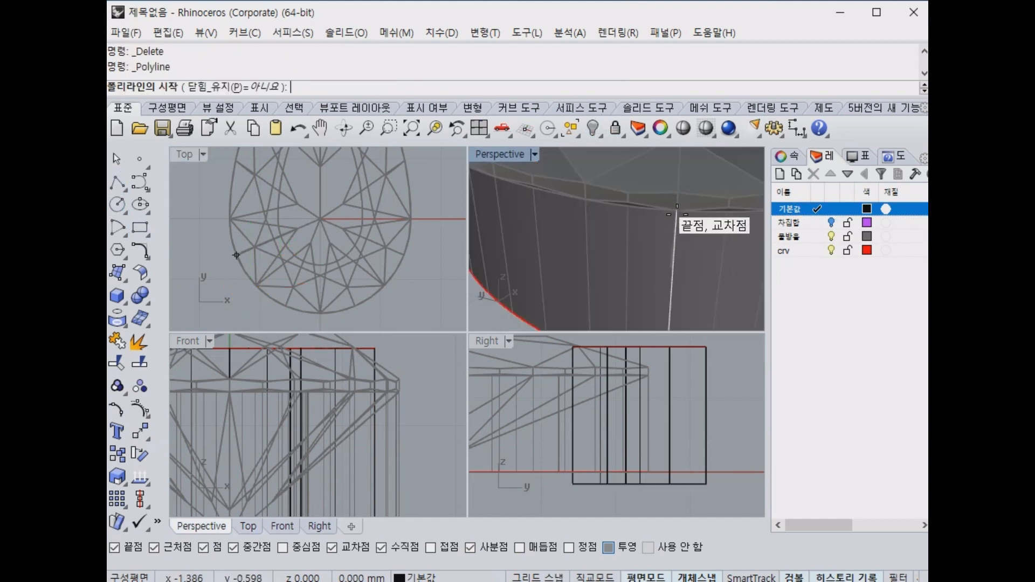
left_click(608, 548)
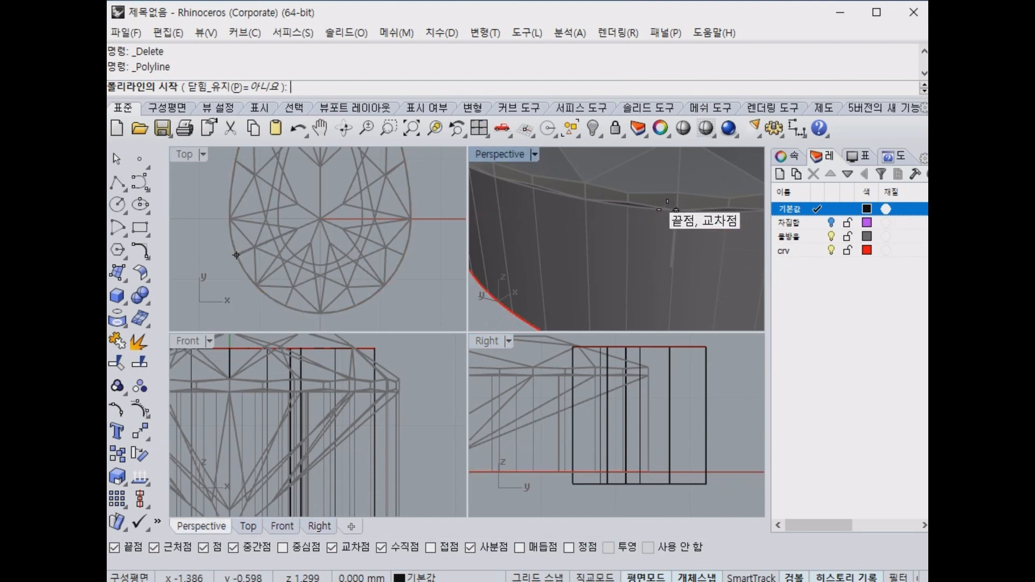
Try a vertical line down the pear ring's side wall from the gem's girdle to the bottom edge, and delete it.
left_click(676, 224)
scroll(711, 250, "up", 5)
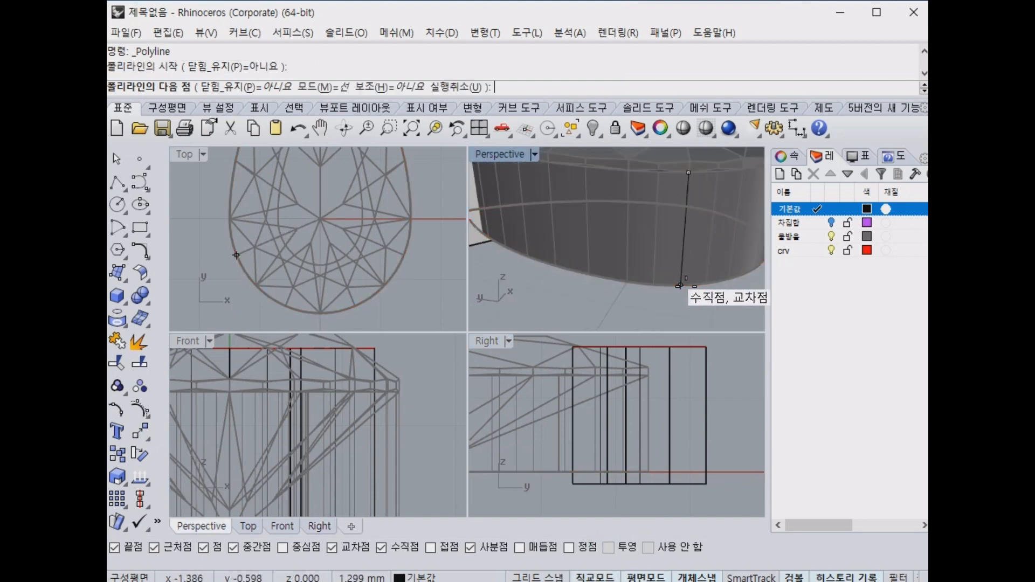
left_click(679, 286)
key("Return")
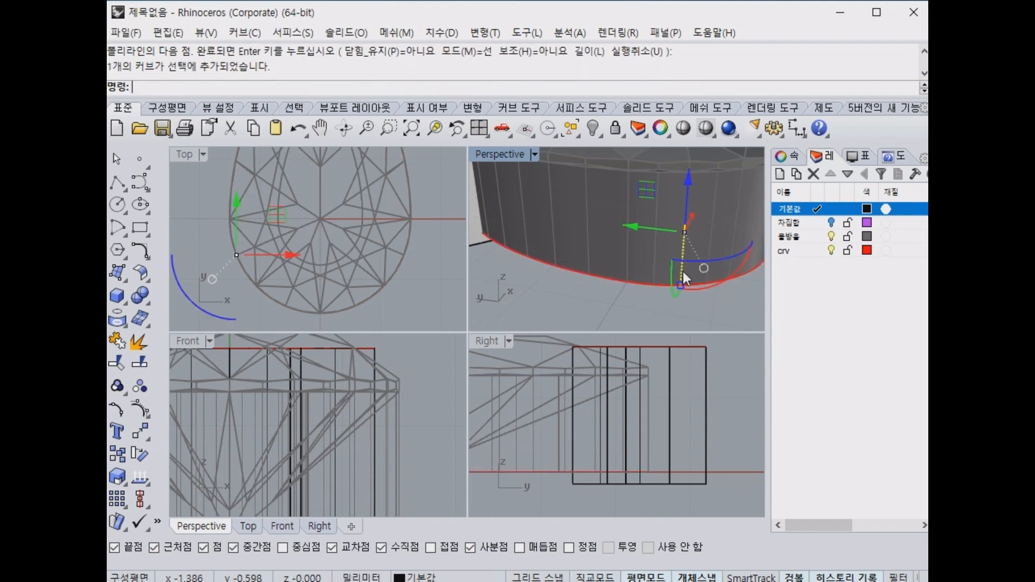
right_click_drag(667, 294, 650, 253)
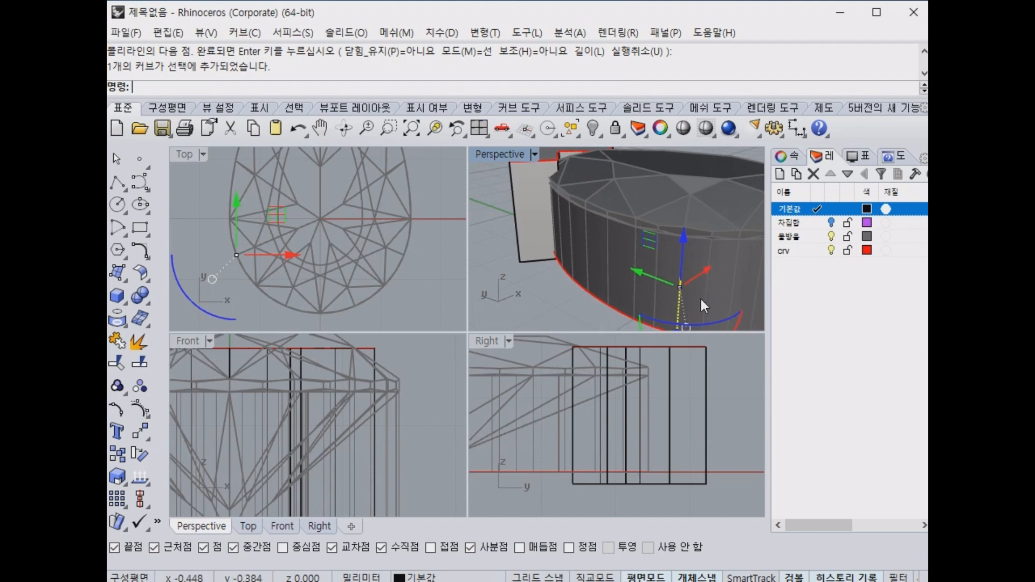
scroll(303, 411, "down", 4)
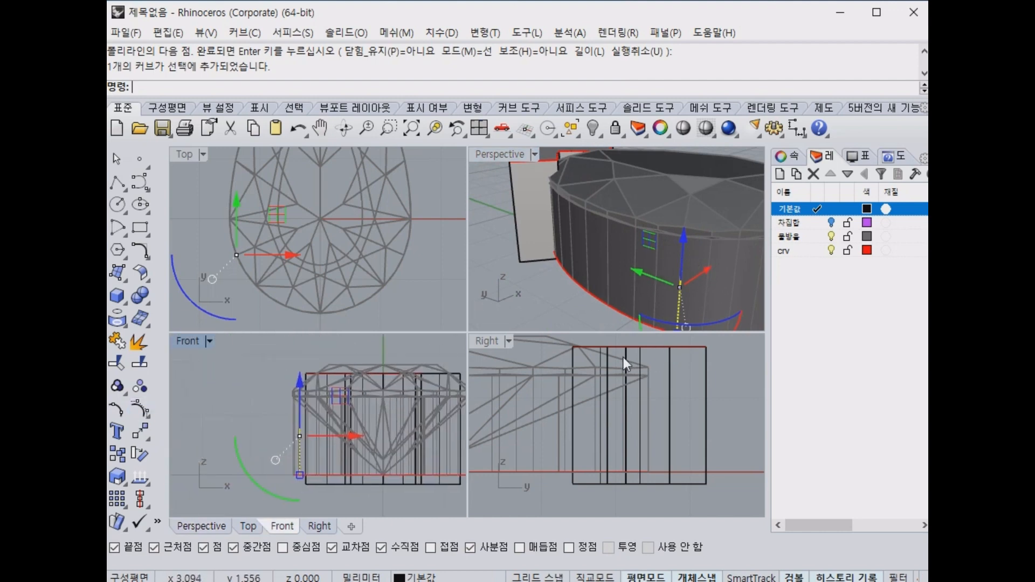
key("Delete")
Try a vertical line about 1.7 mm tall from the pear ring's bottom edge to above the gem's girdle.
key("Return")
scroll(593, 291, "down", 3)
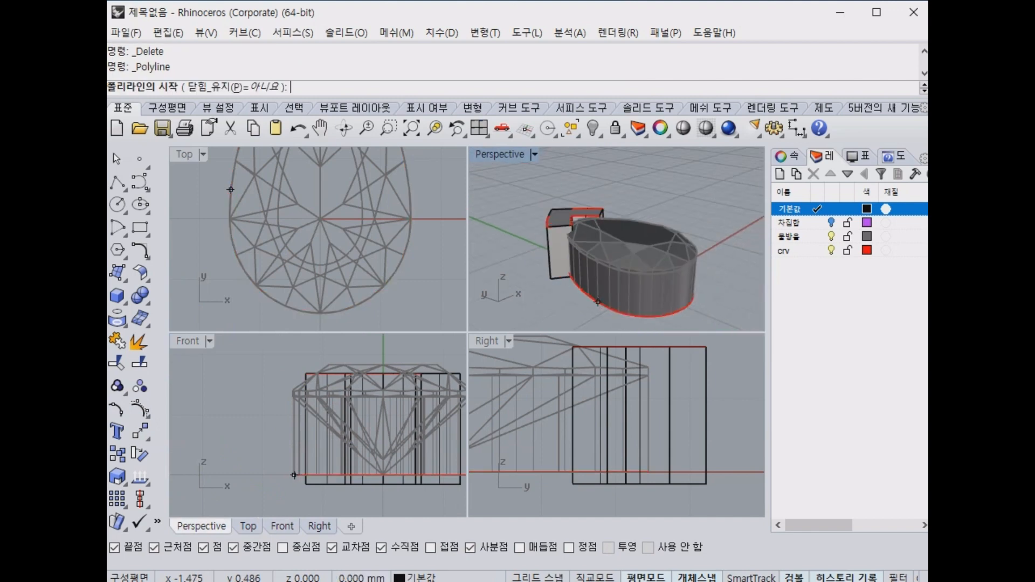
left_click(628, 313)
scroll(305, 392, "up", 5)
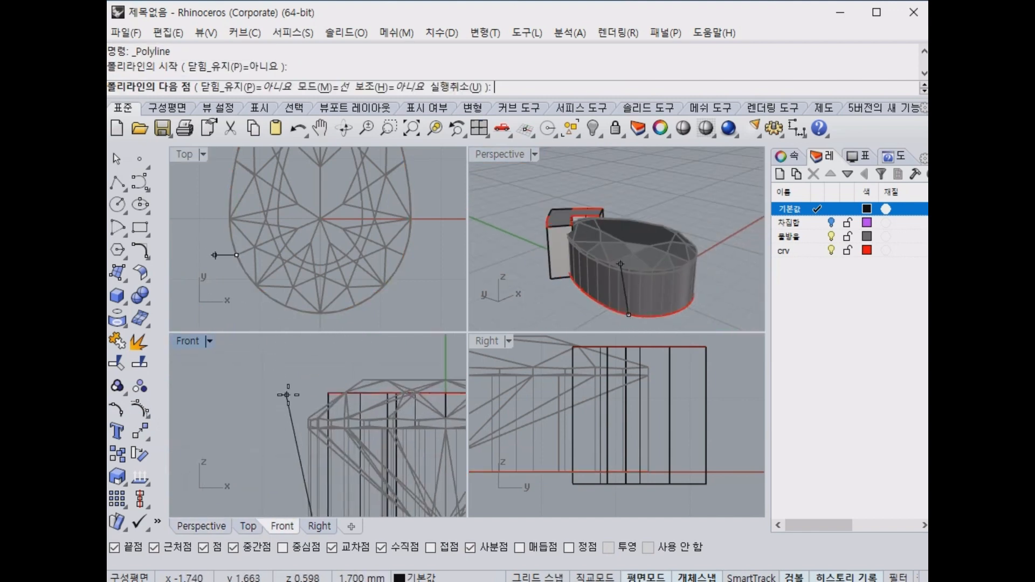
scroll(307, 395, "up", 1)
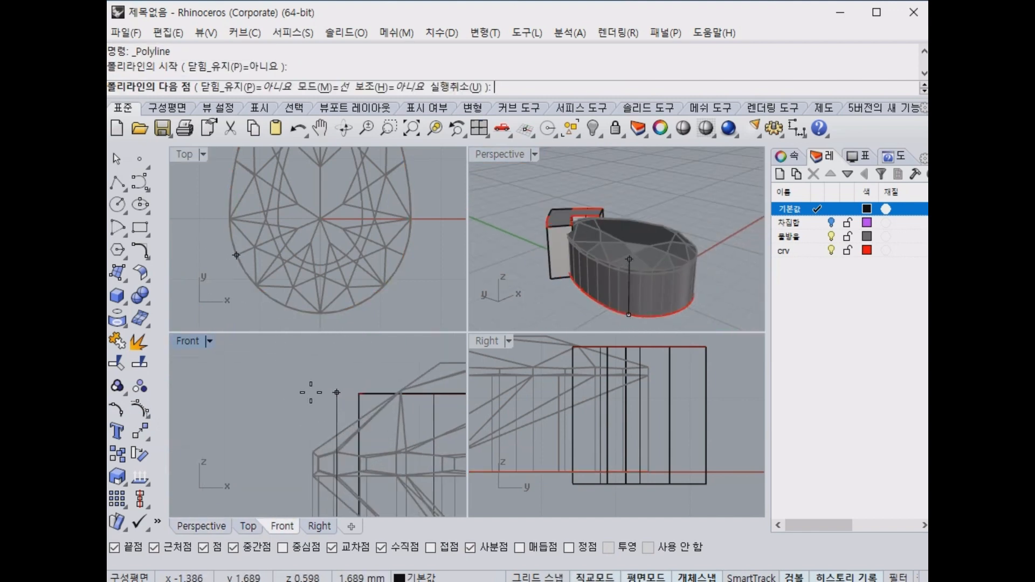
left_click(311, 393)
key("Return")
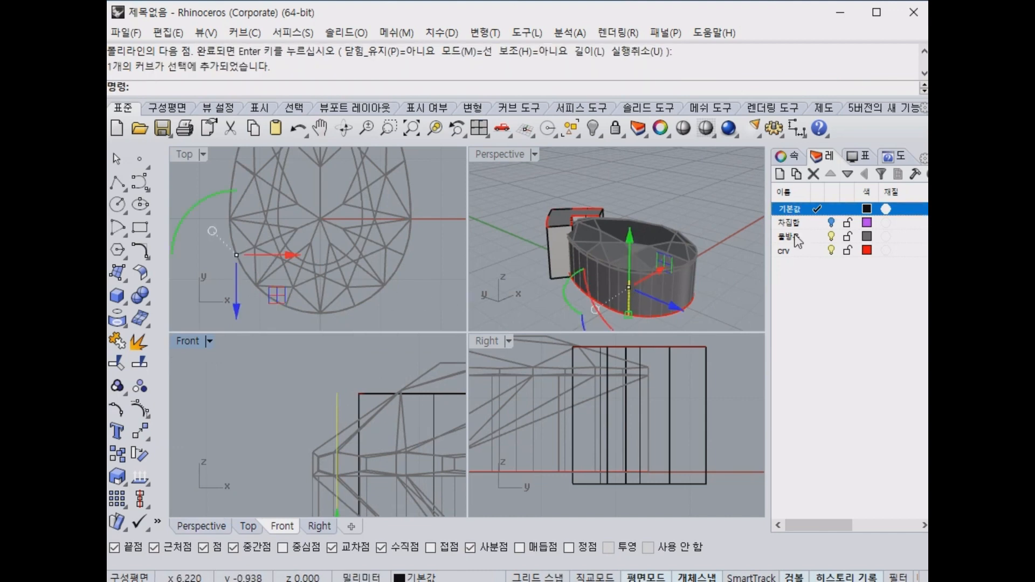
Try a flat-capped pipe with a 0.4 mm radius along the vertical line beside the gem.
left_click(734, 219)
right_click_drag(733, 219, 571, 290)
left_click(569, 289)
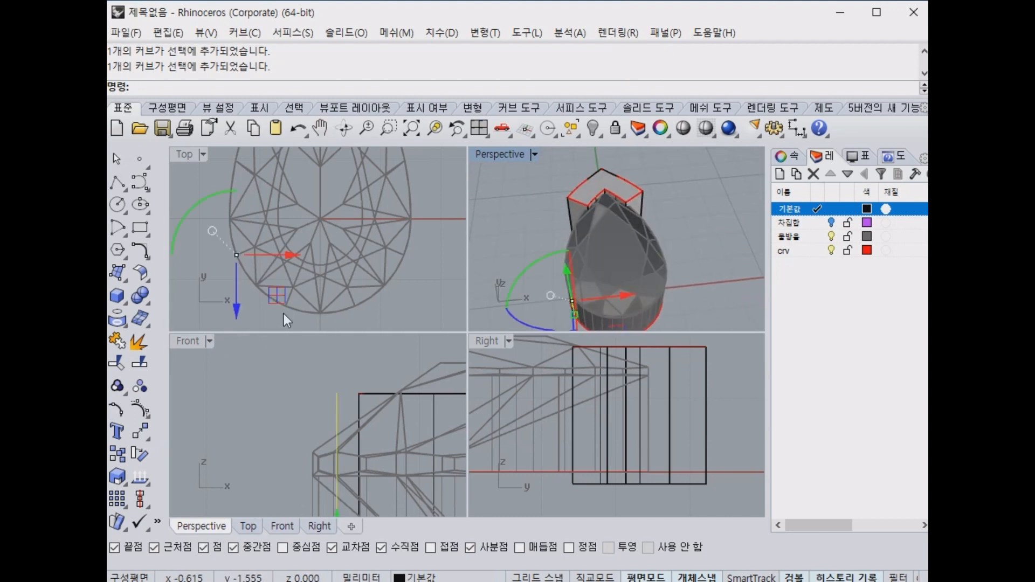
left_click(128, 307)
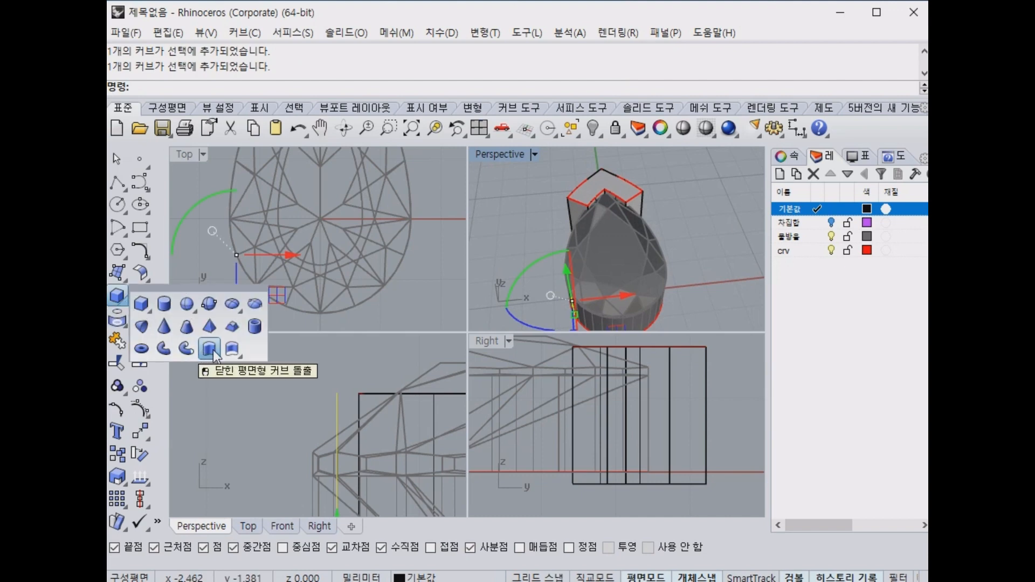
left_click_drag(186, 288, 212, 277)
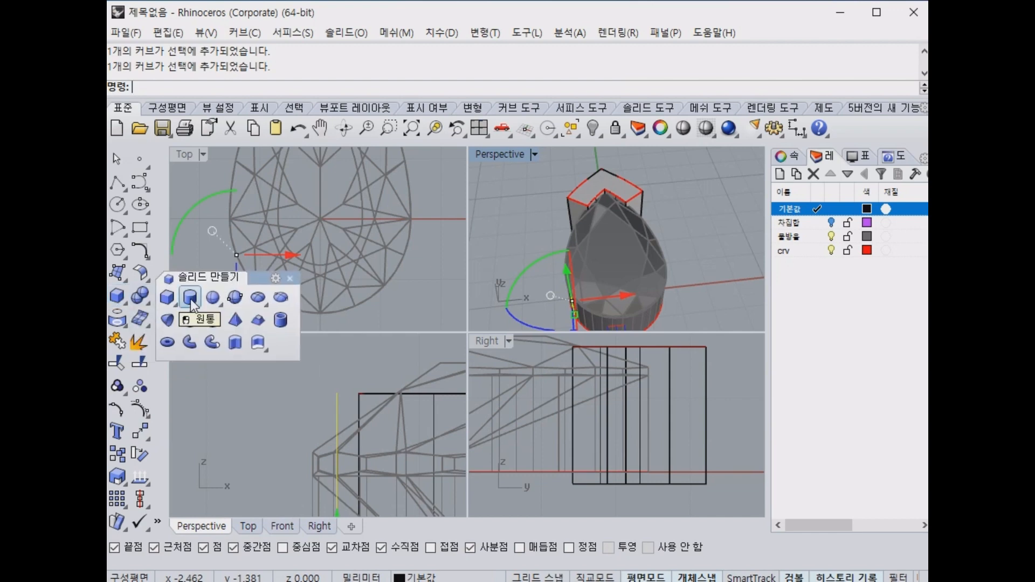
left_click(235, 345)
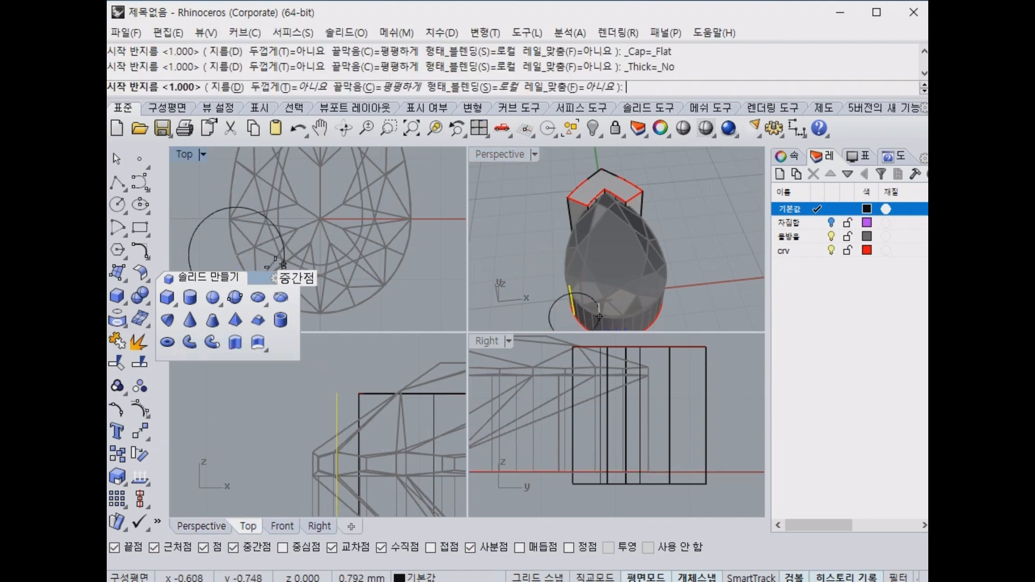
type("0.4")
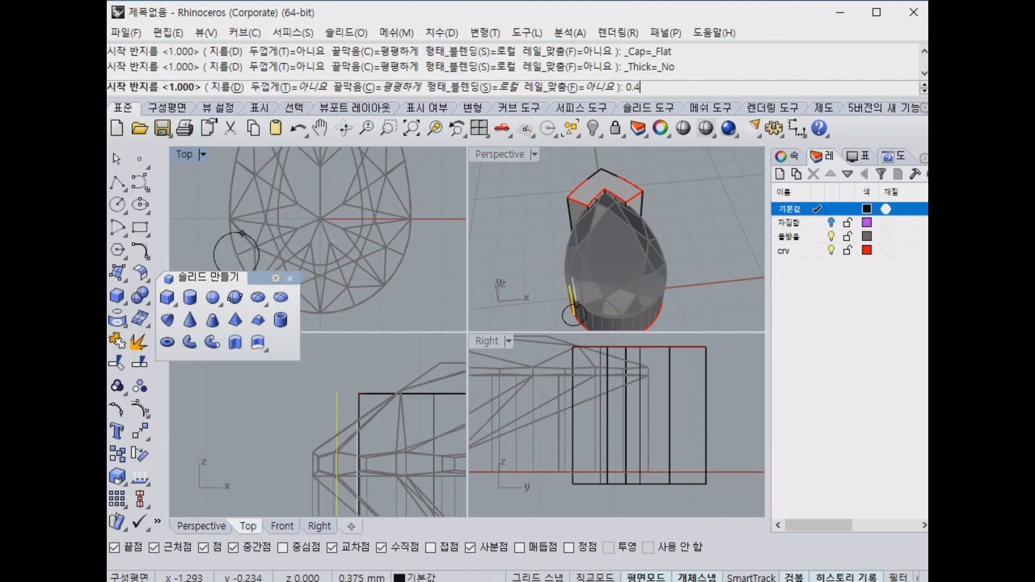
key("Return")
key("Return")
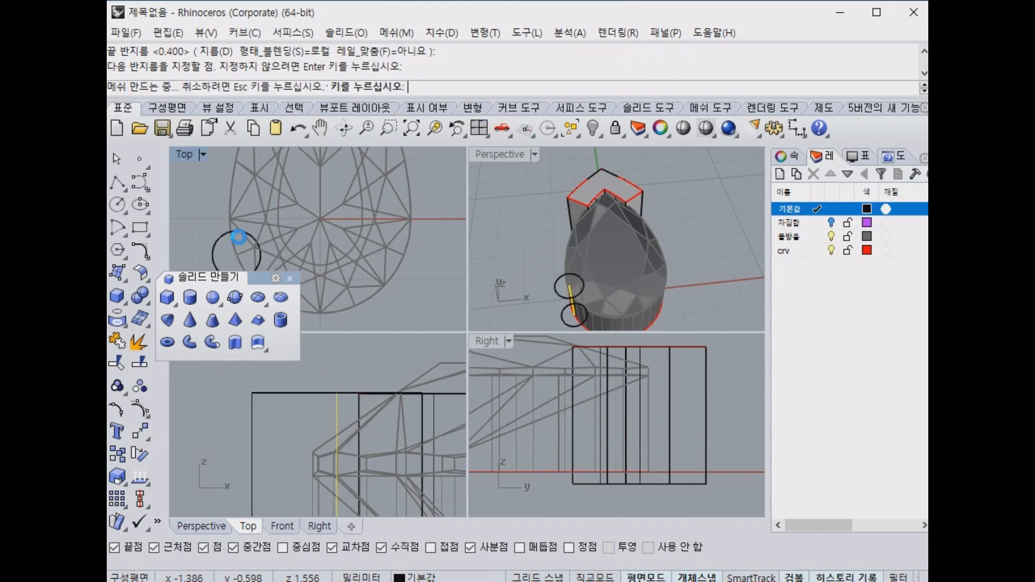
right_click_drag(613, 235, 668, 158)
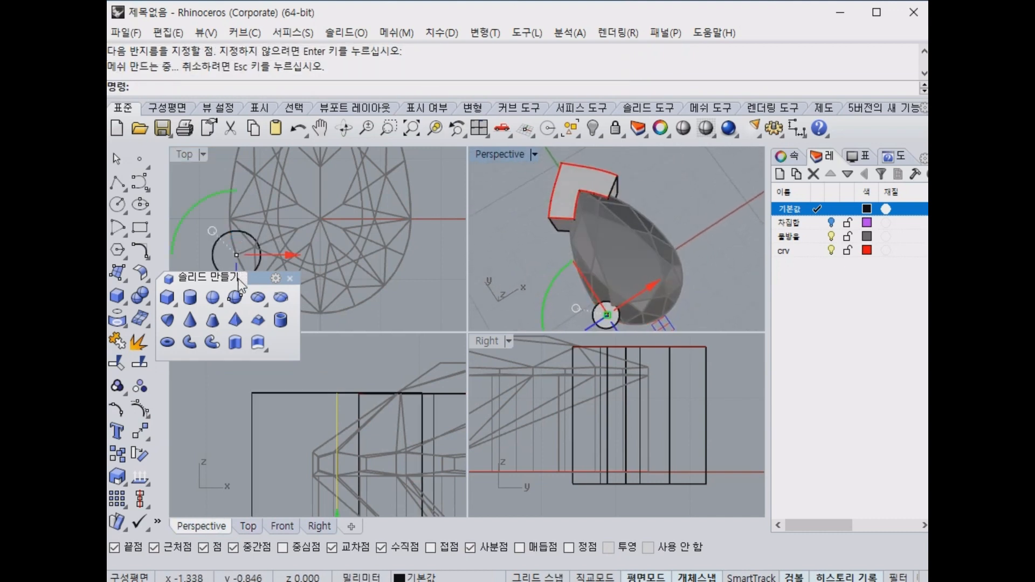
Close the floating solid tools palette and try moving the pipe prong about 0.15 mm outward from the gem, accepting the history warning.
left_click(290, 278)
left_click(229, 277)
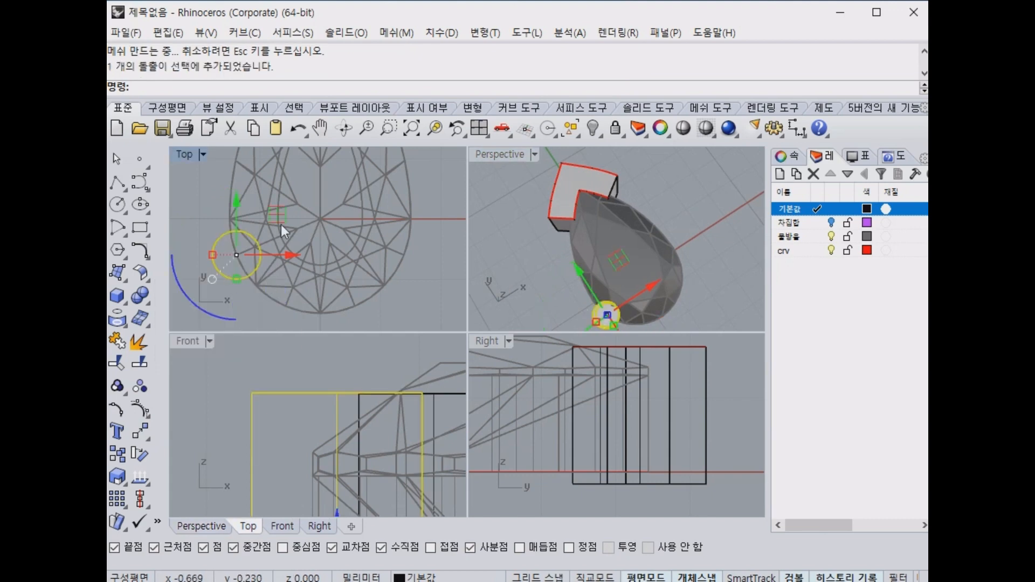
left_click_drag(280, 207, 275, 215)
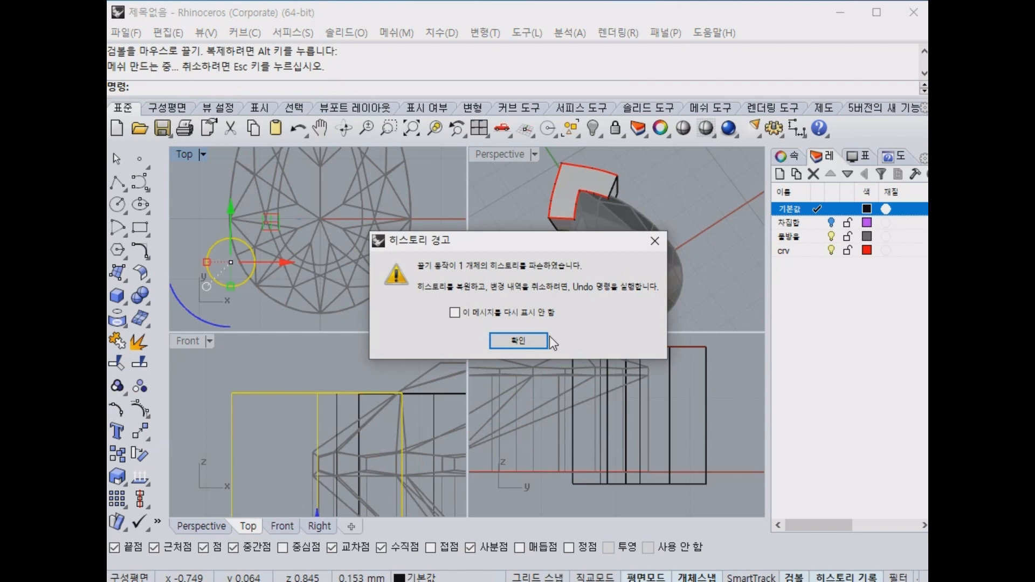
left_click(518, 341)
Examine the pipe prong against the gem, and undo its move, the pipe and its vertical line.
right_click_drag(691, 268, 617, 280)
scroll(400, 231, "down", 4)
right_click_drag(400, 231, 383, 266)
scroll(323, 218, "down", 6)
right_click_drag(685, 277, 646, 242)
key("ctrl+z")
right_click_drag(583, 253, 645, 225)
key("ctrl+z")
key("ctrl+z")
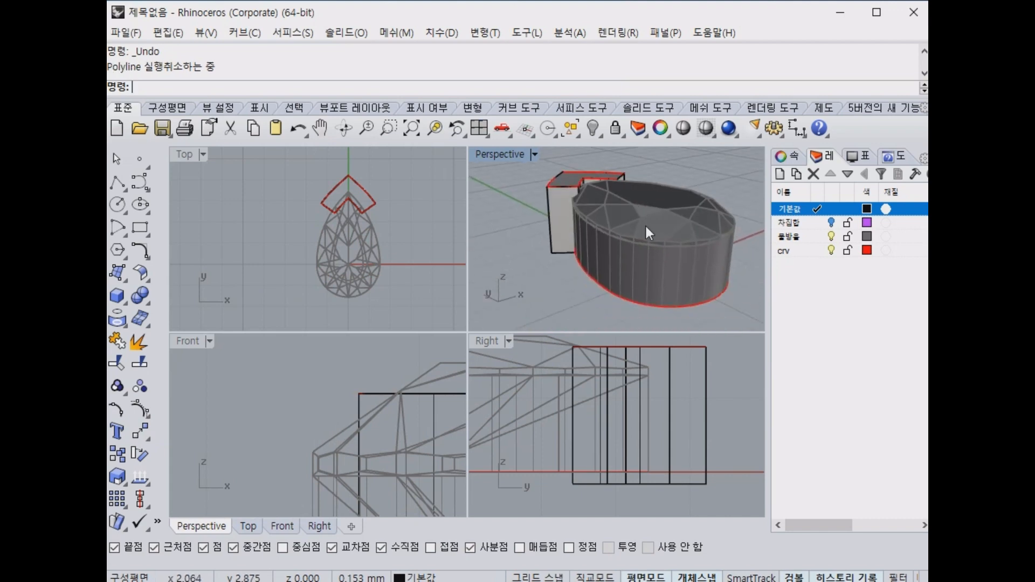
Show any hidden objects and unlock the extruded pear-shaped ring.
left_click(638, 257)
left_click(723, 163)
right_click_drag(723, 163, 691, 182)
left_click(629, 288)
left_click(734, 195)
right_click(594, 129)
right_click(612, 133)
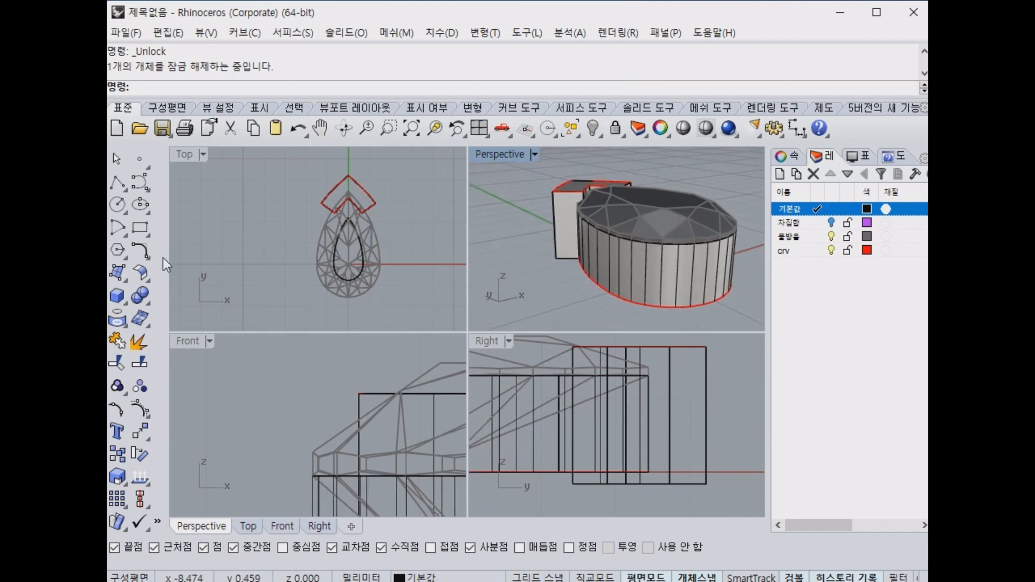
Try another vertical line about 1.7 mm tall rising from the unlocked ring's bottom edge, and delete it.
left_click(117, 186)
scroll(355, 270, "up", 5)
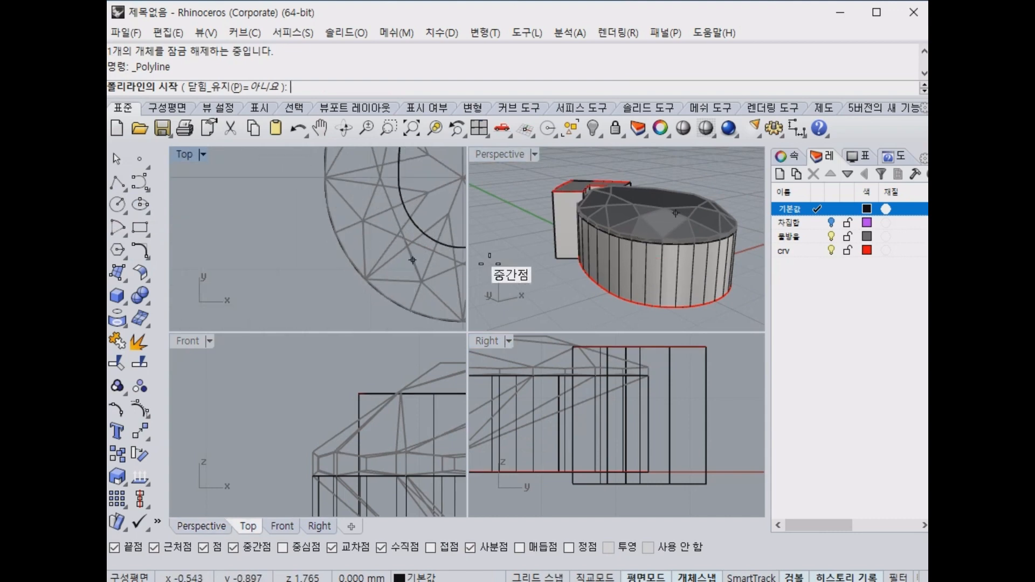
left_click(630, 302)
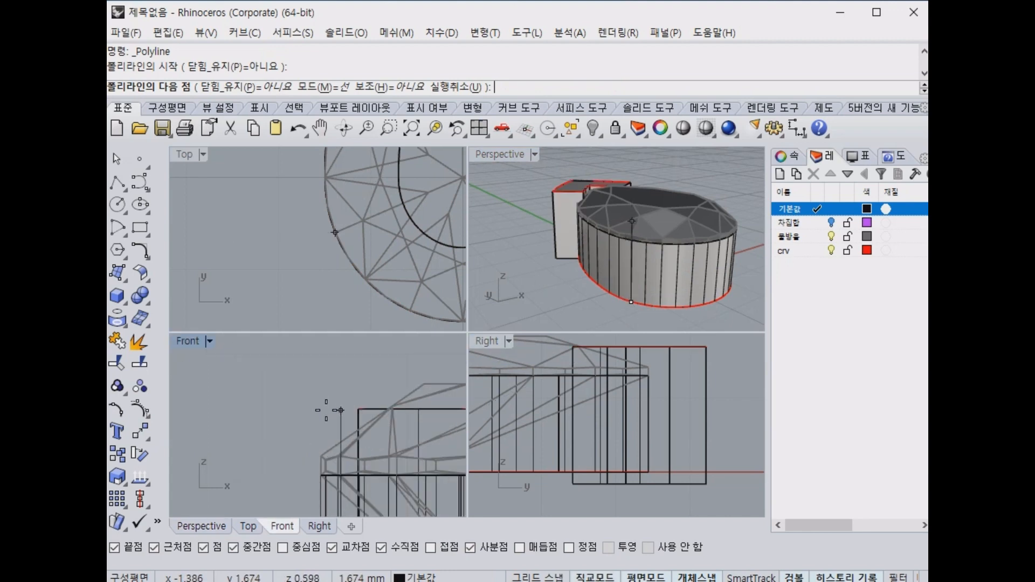
left_click(326, 412)
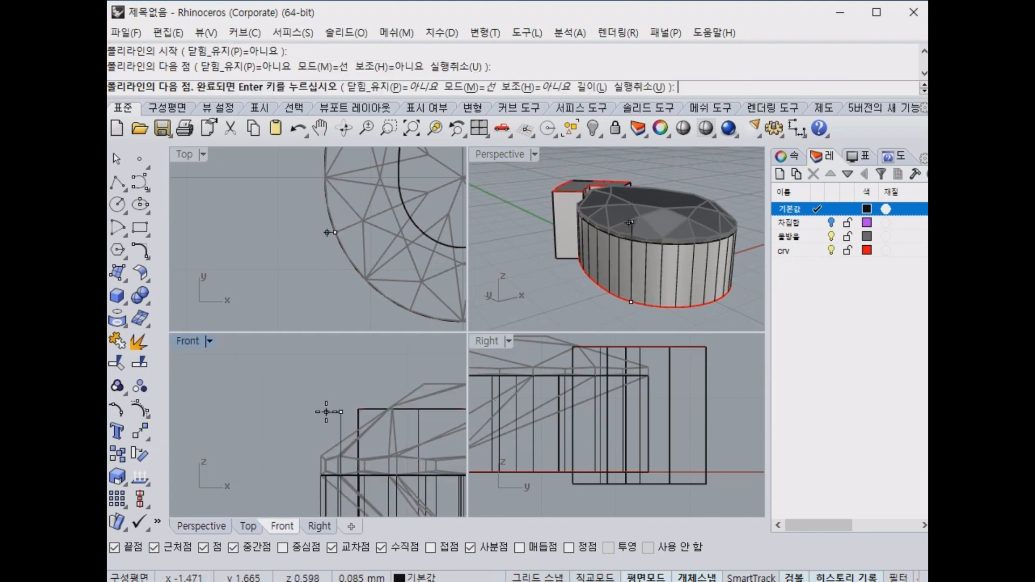
key("Return")
scroll(433, 367, "down", 2)
scroll(413, 308, "down", 4)
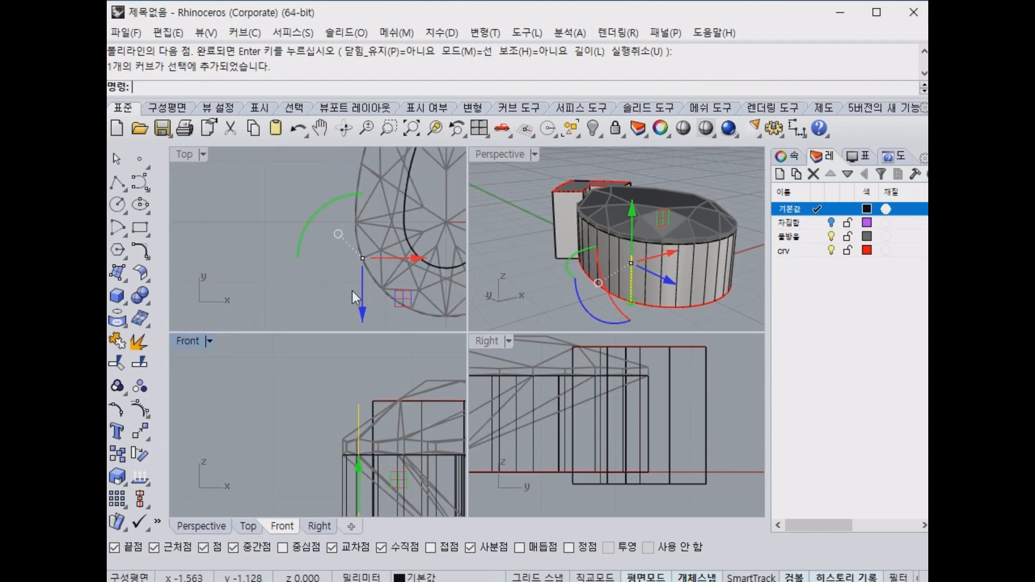
key("Delete")
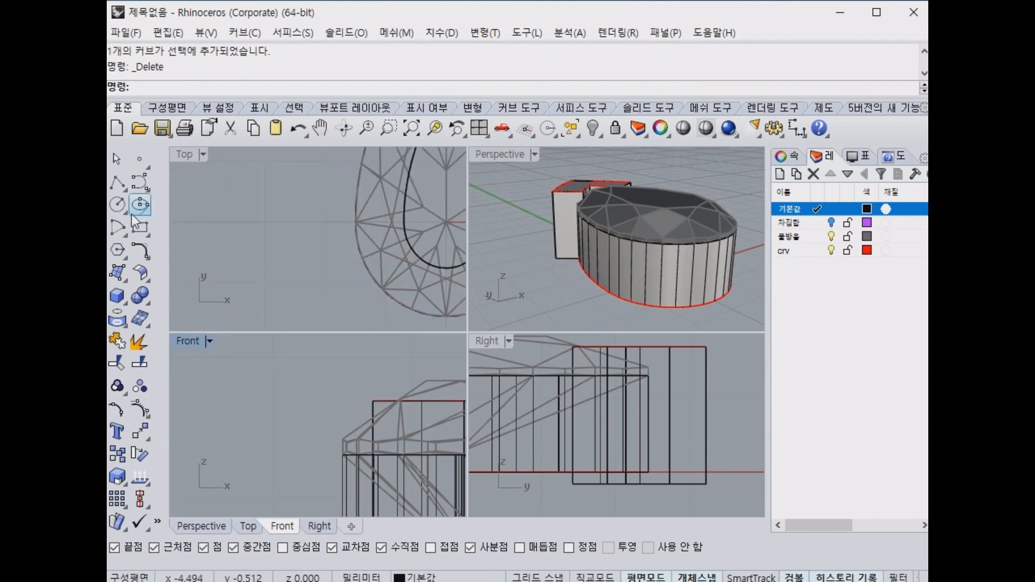
Try a two-point diameter circle about 0.61 mm across on the gem's rounded outline, and shift it about 0.11 mm inward.
left_click(124, 210)
left_click(165, 214)
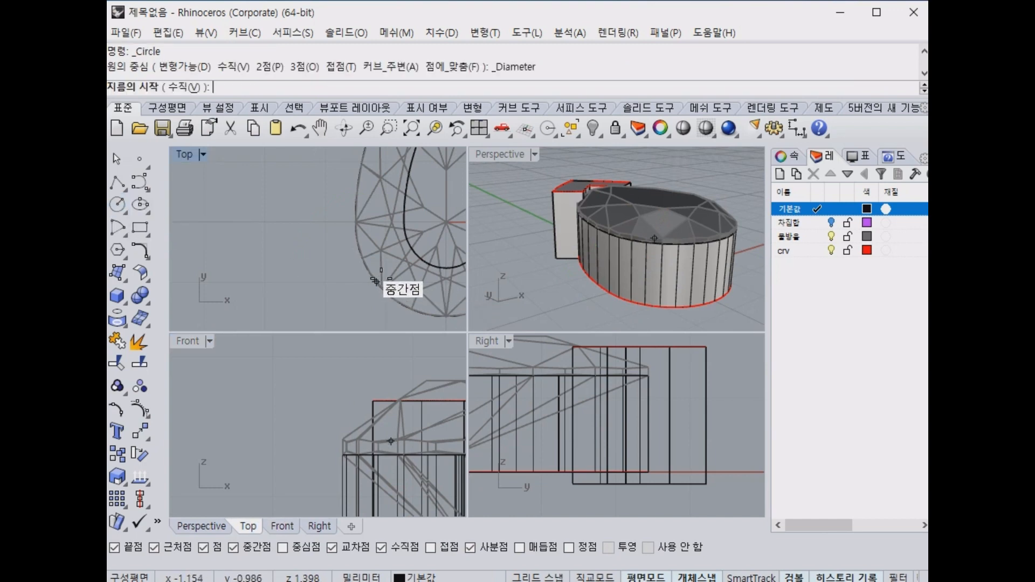
scroll(388, 278, "up", 2)
left_click(339, 232)
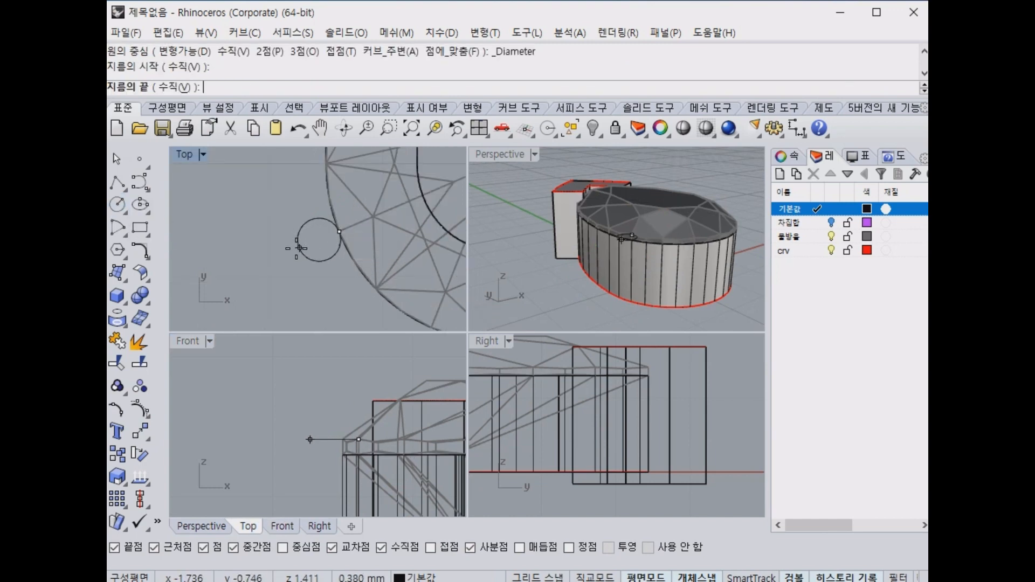
left_click(278, 259)
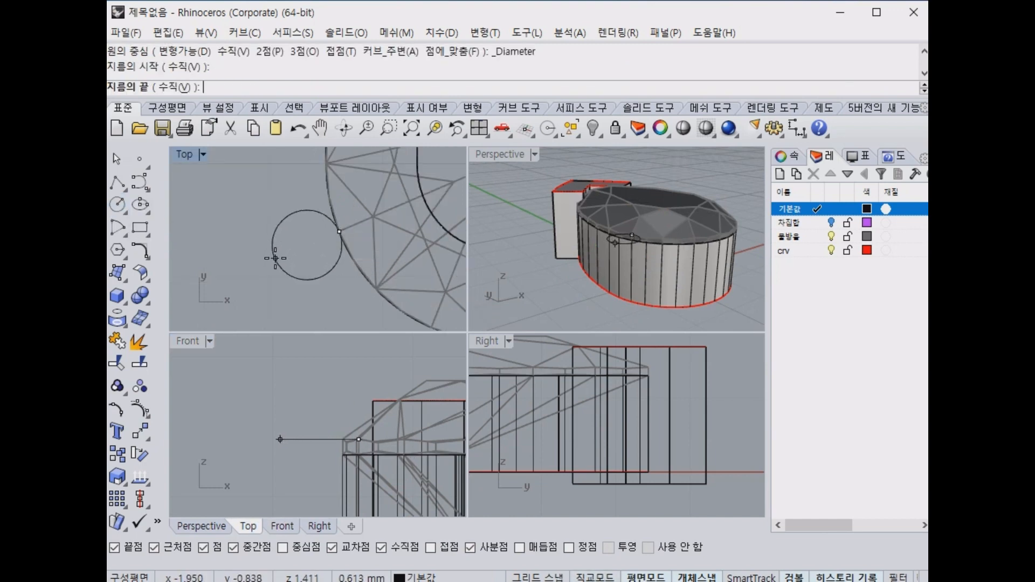
left_click(328, 258)
left_click_drag(351, 211, 362, 208)
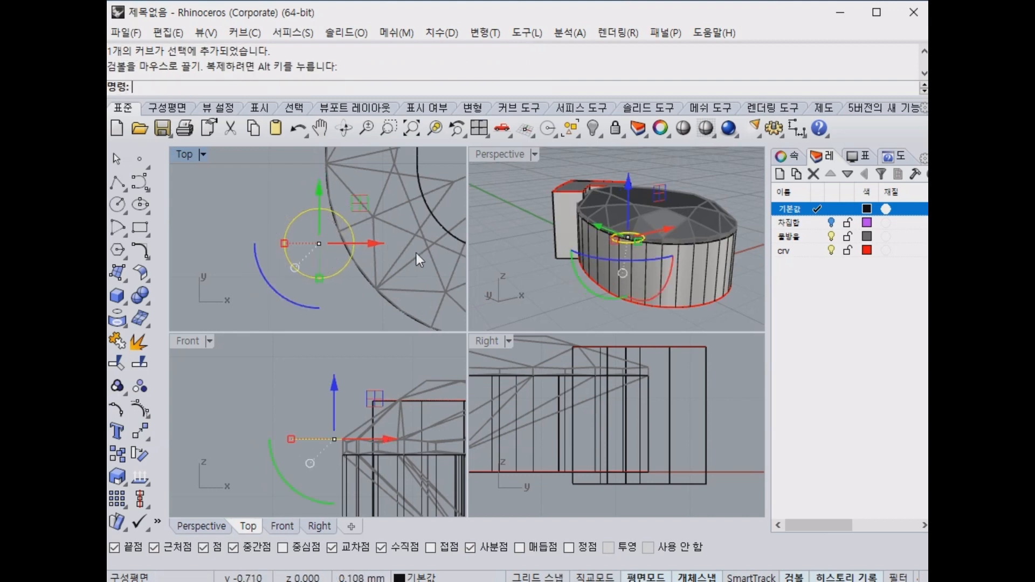
Undo the circle's inward shift and the circle itself.
right_click_drag(514, 252, 520, 292)
key("ctrl+z")
key("ctrl+z")
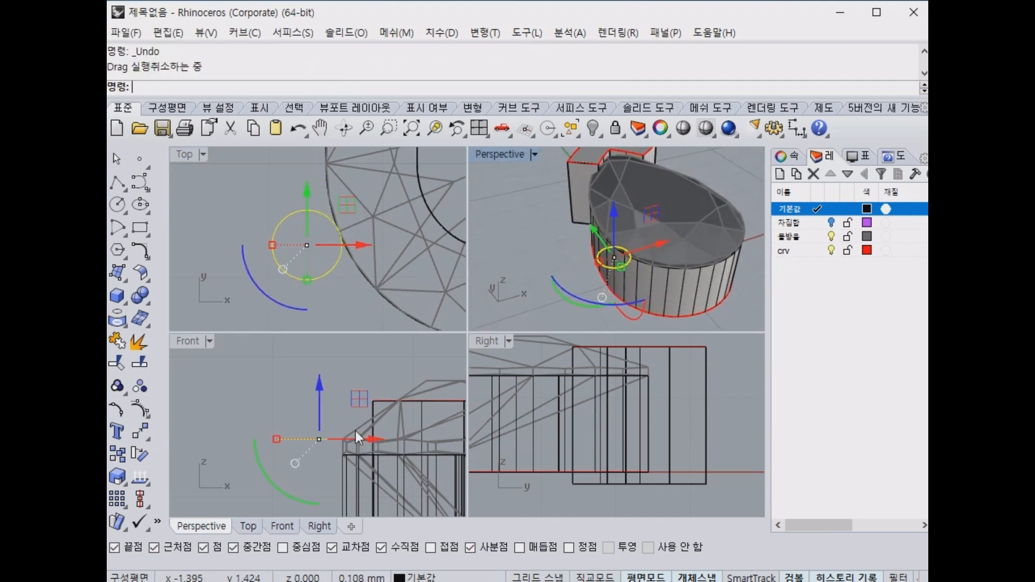
right_click_drag(321, 298, 371, 283)
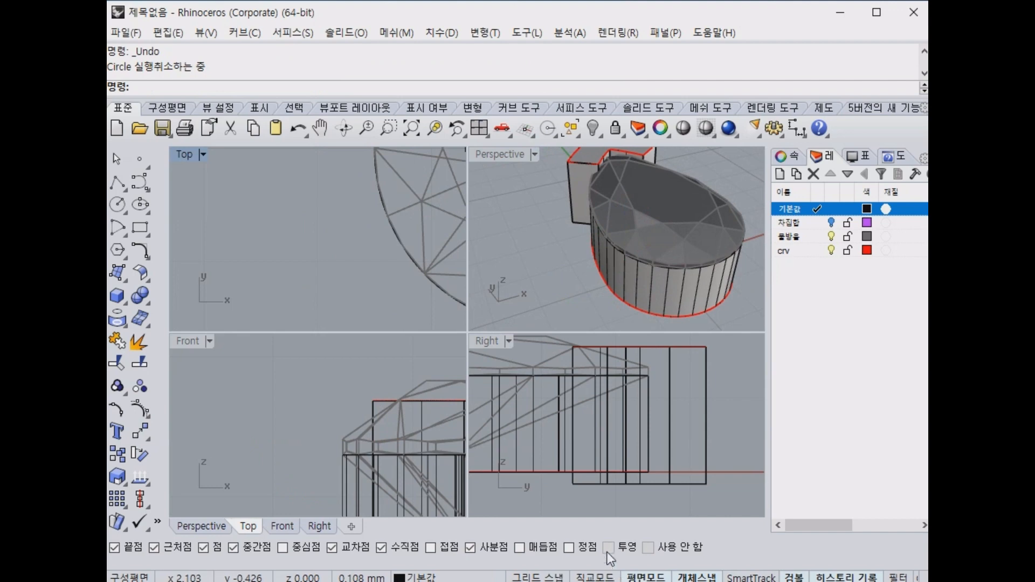
Enable the Project object snap and draw a vertical polyline about 1.7 mm tall from the gem's outline beside its rounded end.
right_click_drag(170, 269, 331, 275)
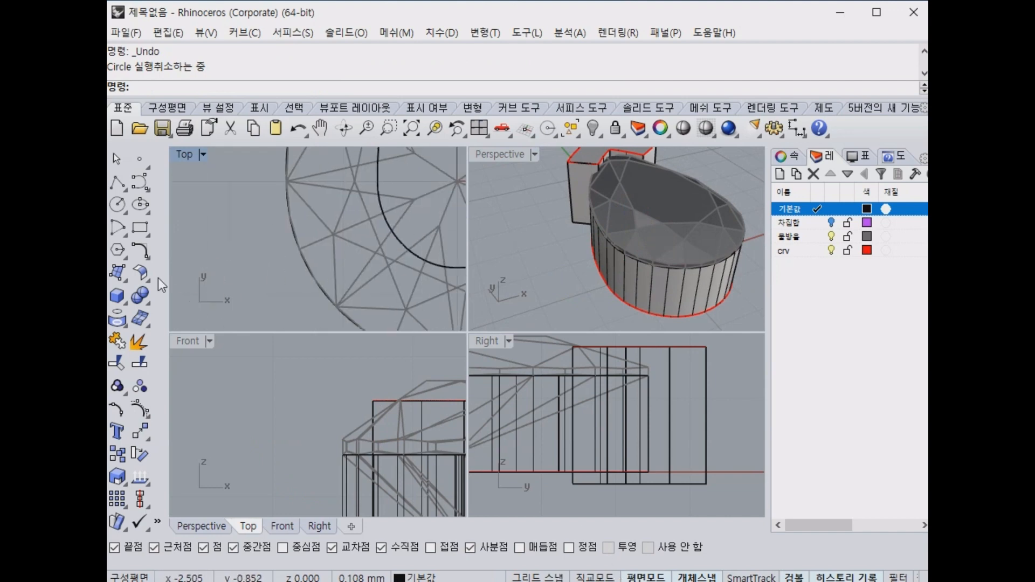
scroll(325, 274, "down", 5)
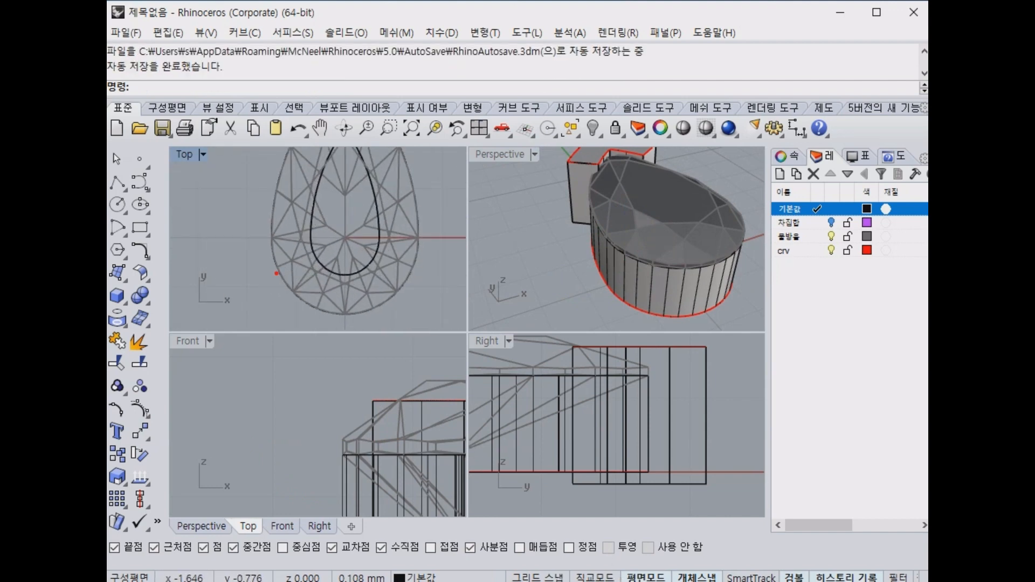
left_click(117, 184)
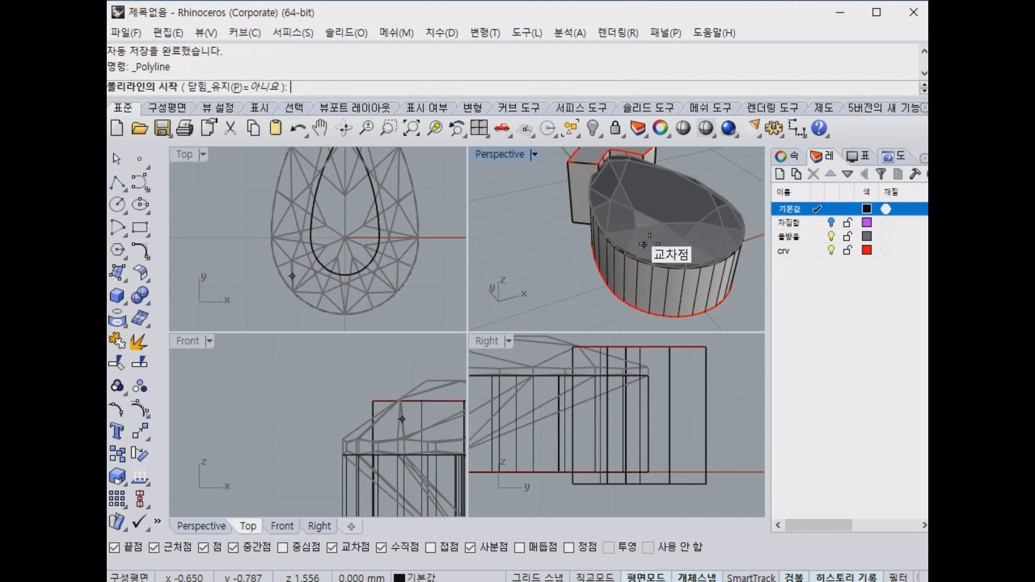
left_click(608, 547)
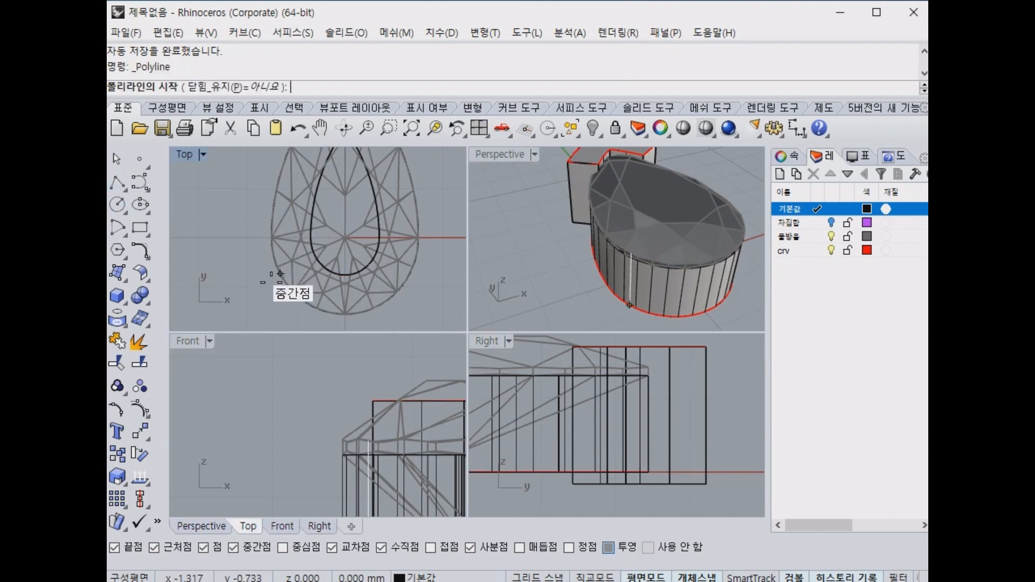
scroll(300, 277, "up", 3)
left_click(282, 264)
scroll(355, 400, "up", 8)
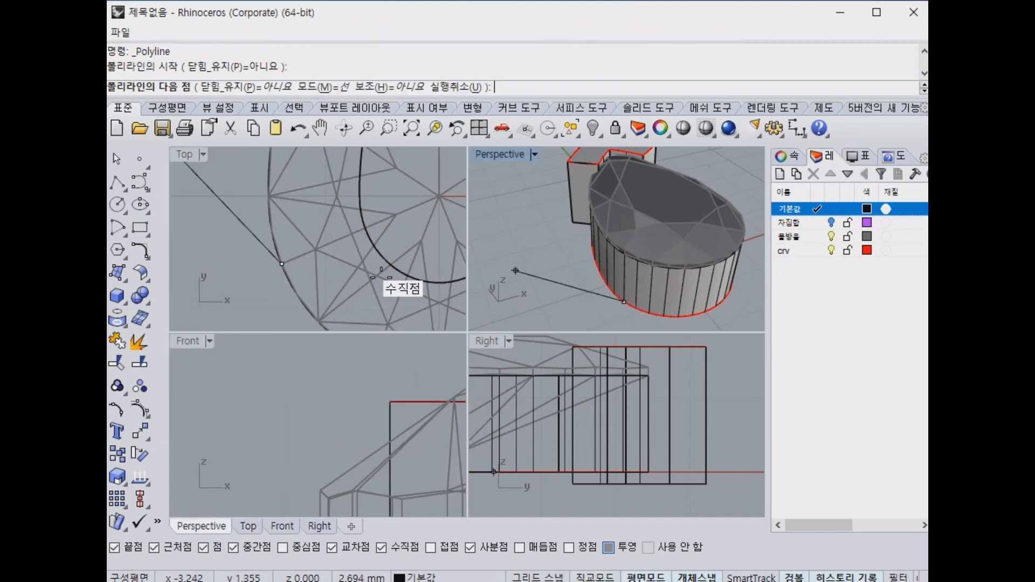
scroll(348, 407, "down", 2)
right_click_drag(350, 406, 347, 390)
scroll(355, 386, "up", 2)
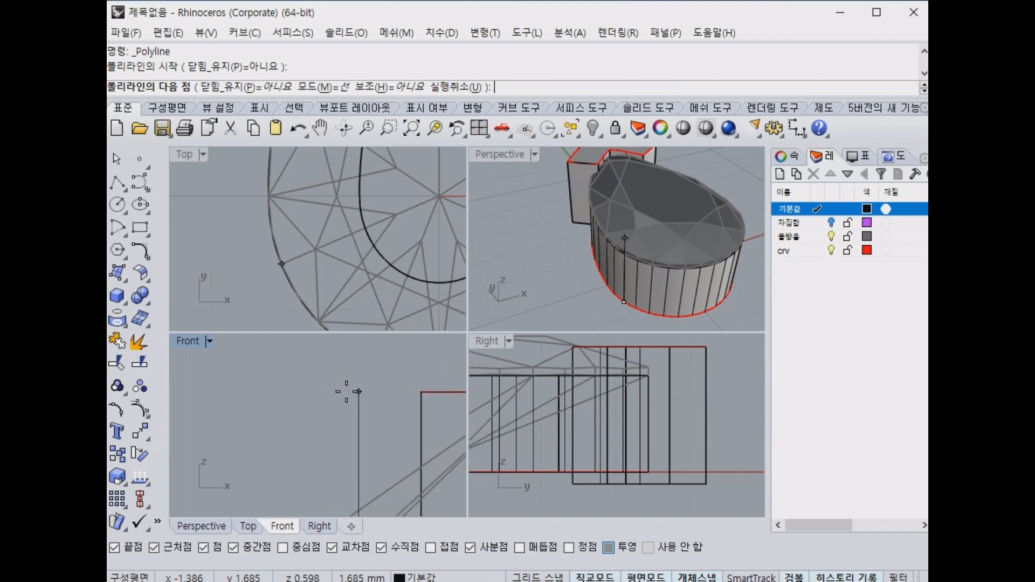
left_click(358, 390)
key("Return")
Try a flat-capped pipe of radius 0.4 mm along the vertical line, and undo it.
left_click(359, 411)
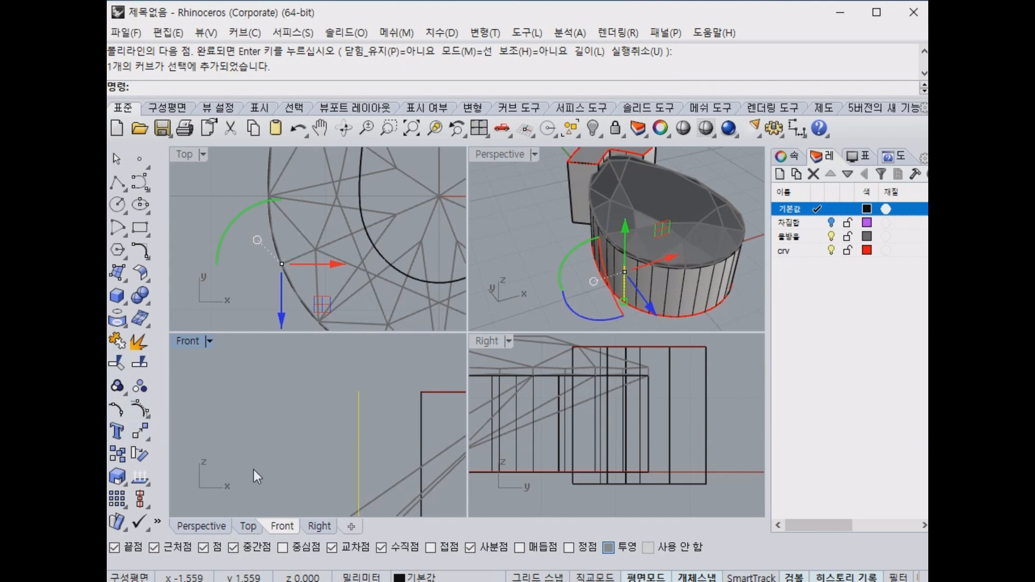
left_click(126, 304)
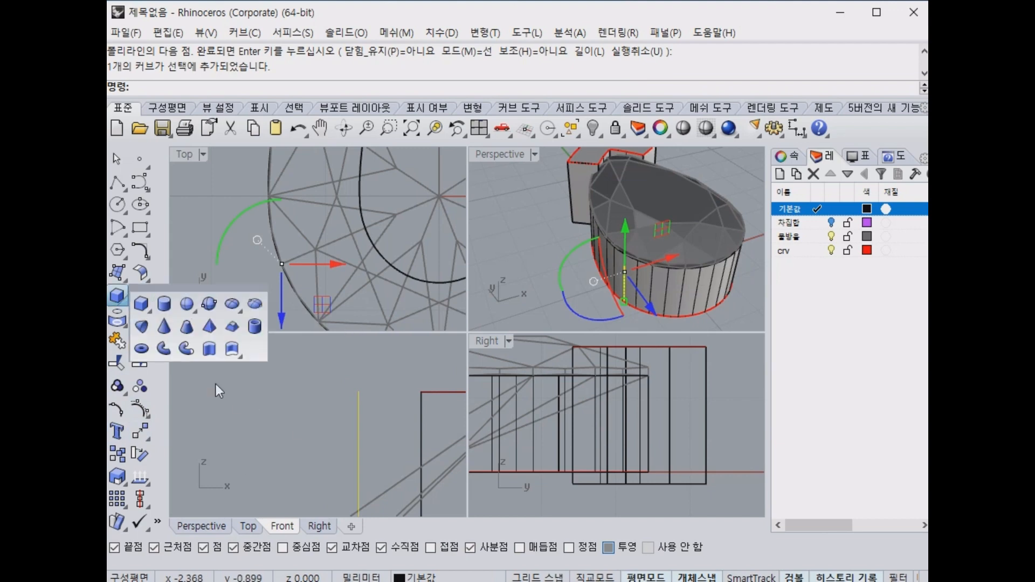
left_click(163, 349)
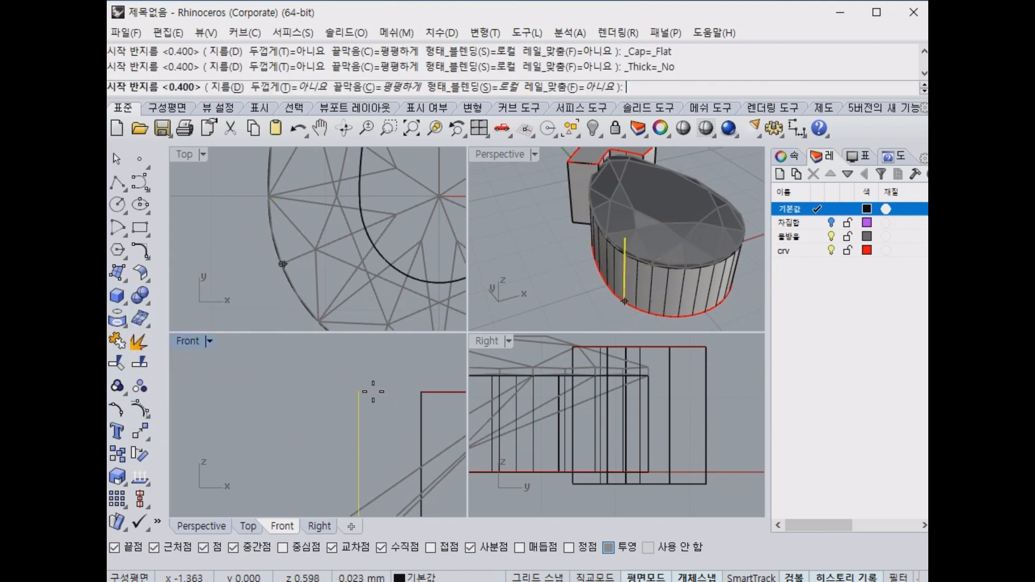
key("Return")
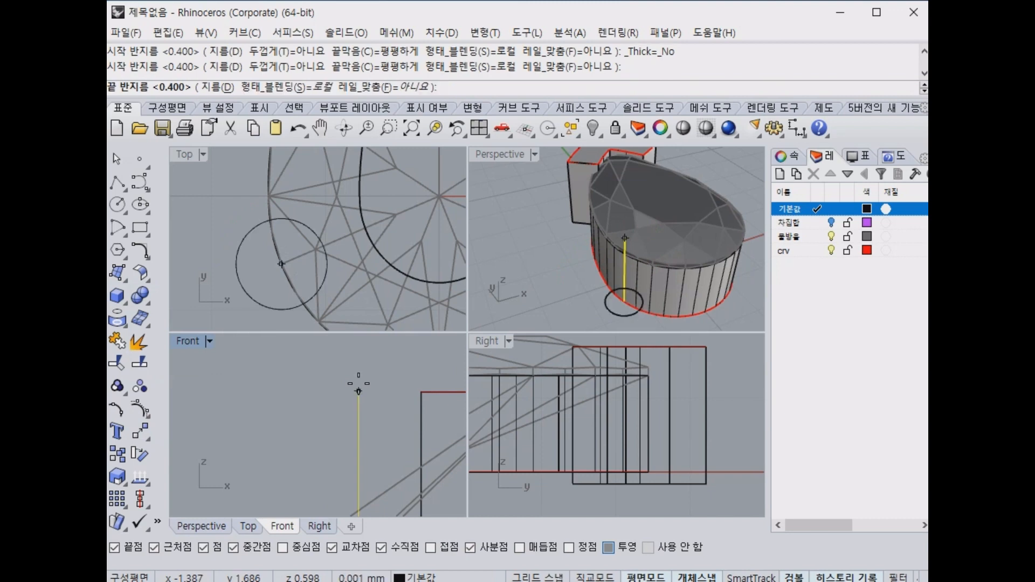
key("Return")
key("Return")
key("ctrl+z")
Create a round-capped pipe prong along the vertical line with a start and end radius of 0.4 mm.
key("Return")
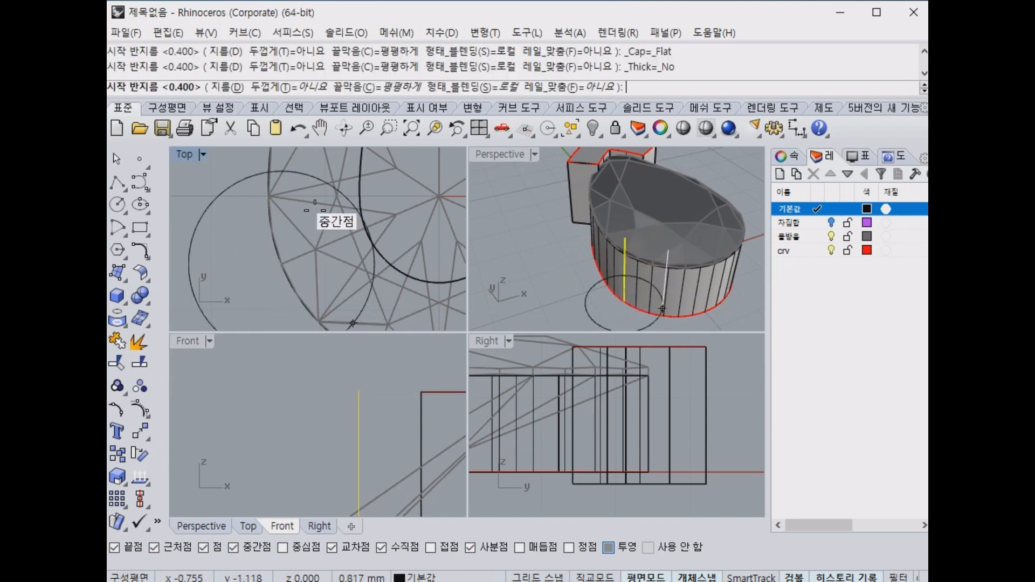
left_click(372, 87)
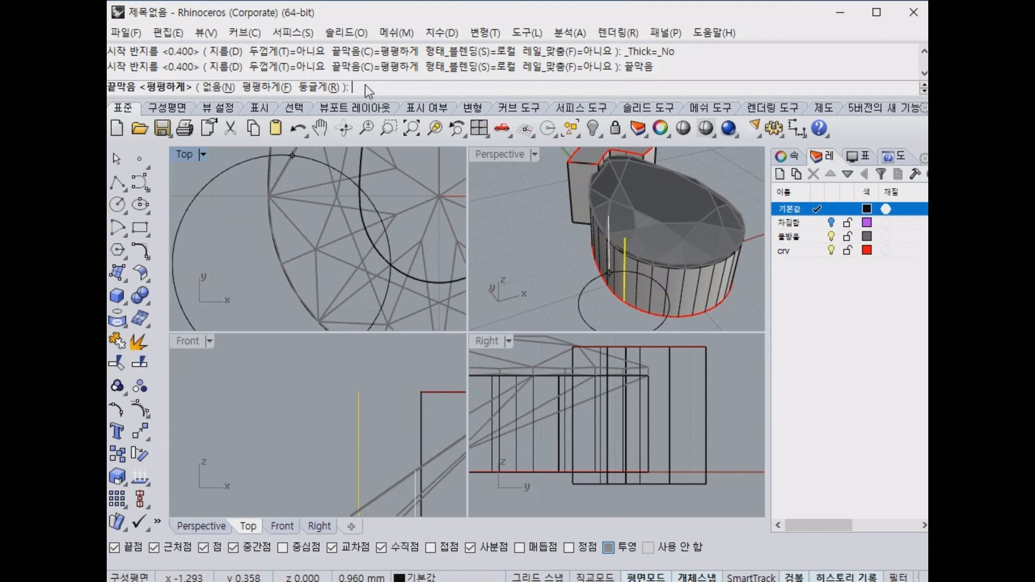
left_click(319, 88)
key("Return")
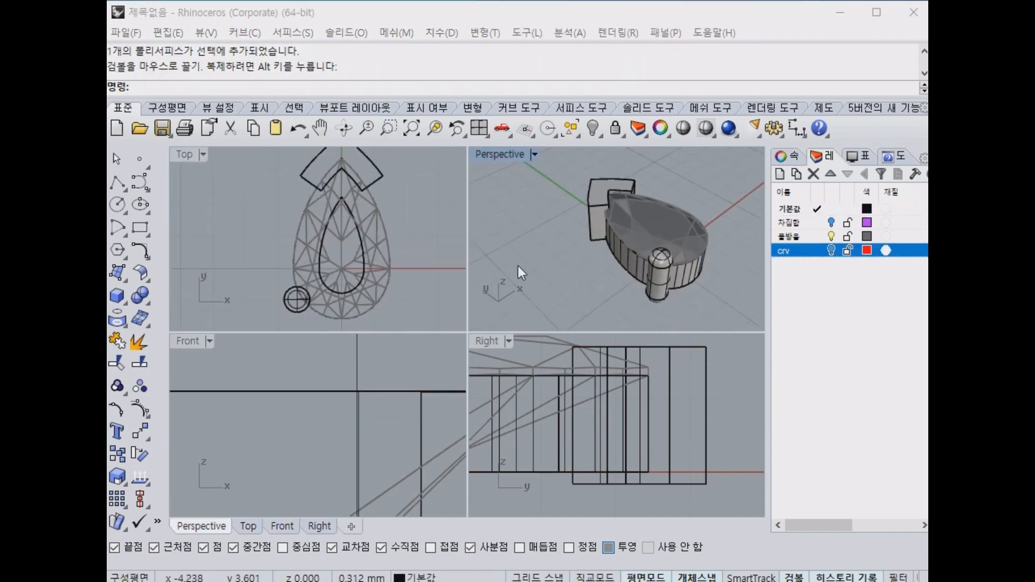
Mirror the round pipe prong across the vertical centre axis through the origin (0) to the opposite side of the gem.
left_click(300, 305)
scroll(373, 276, "down", 5)
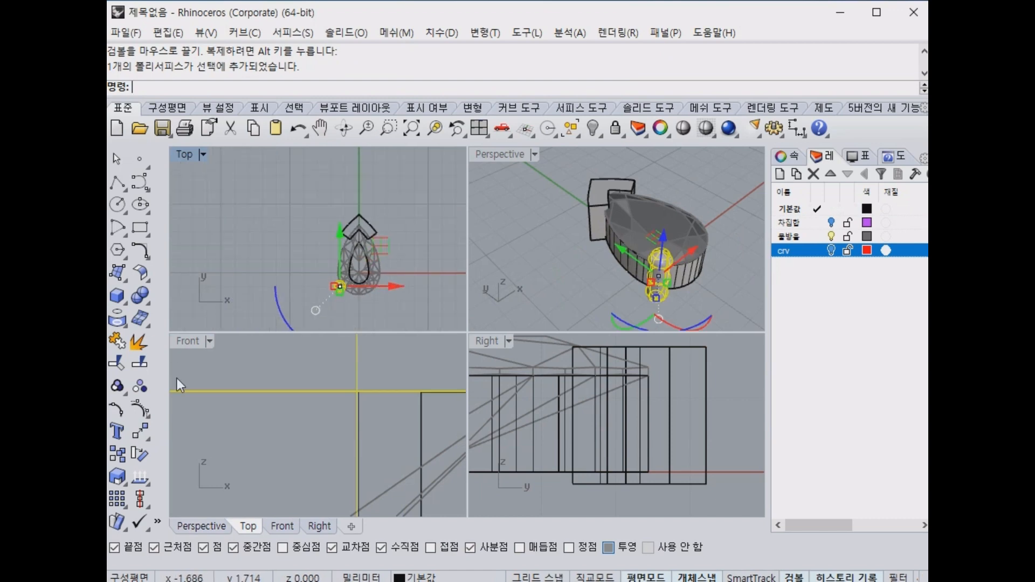
left_click(148, 442)
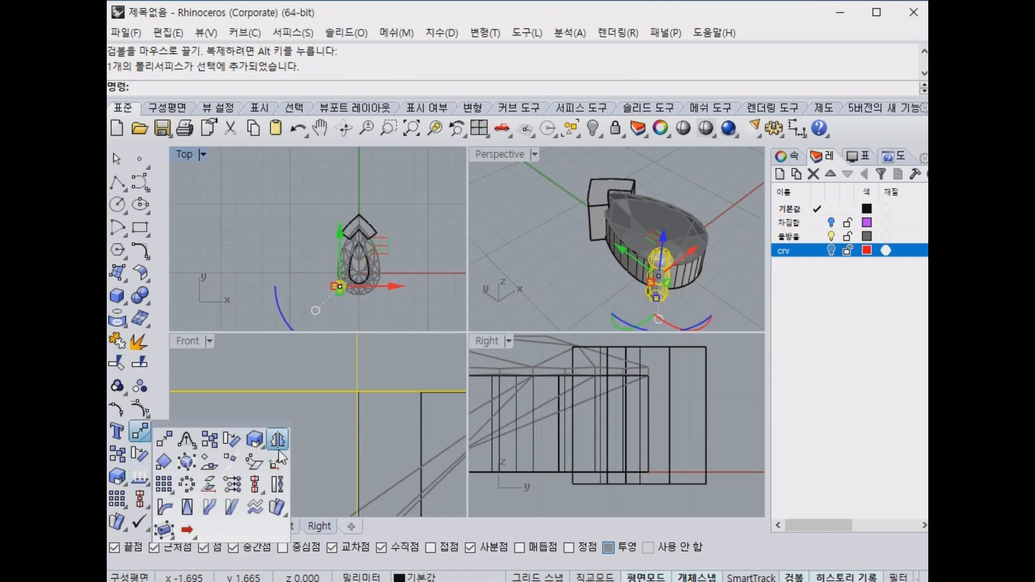
left_click(281, 456)
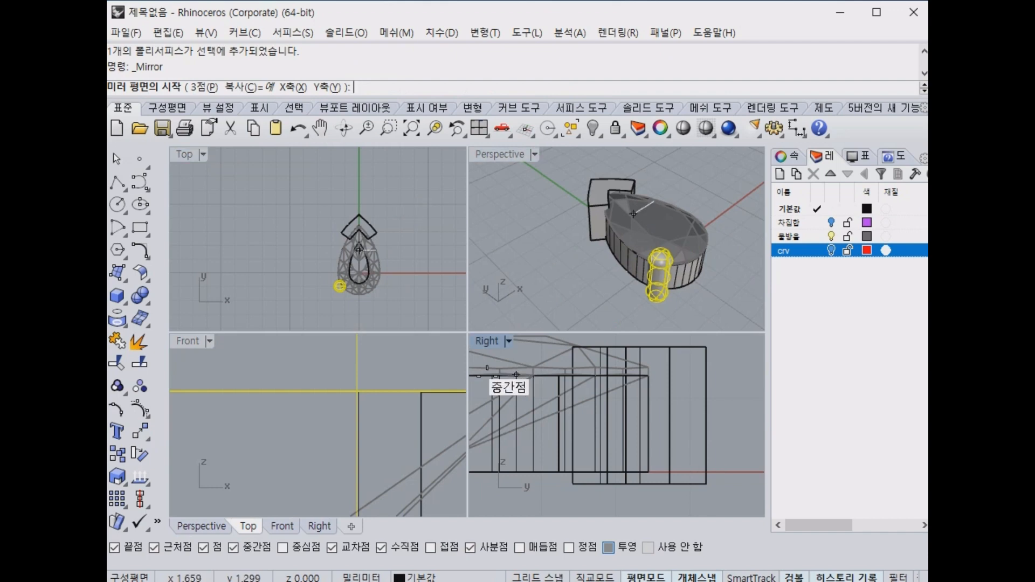
scroll(369, 281, "up", 8)
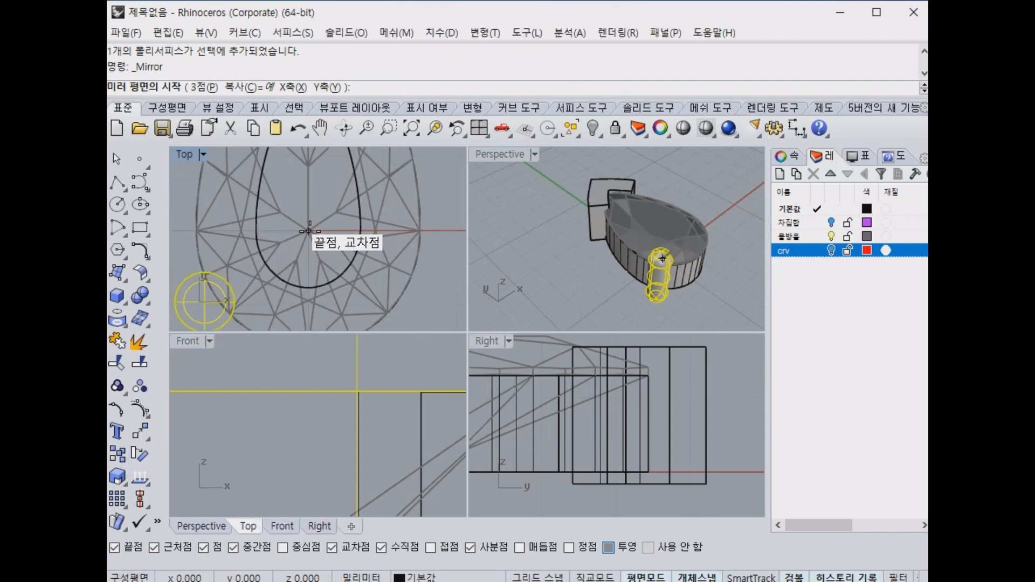
type("0")
key("Return")
scroll(309, 231, "down", 4)
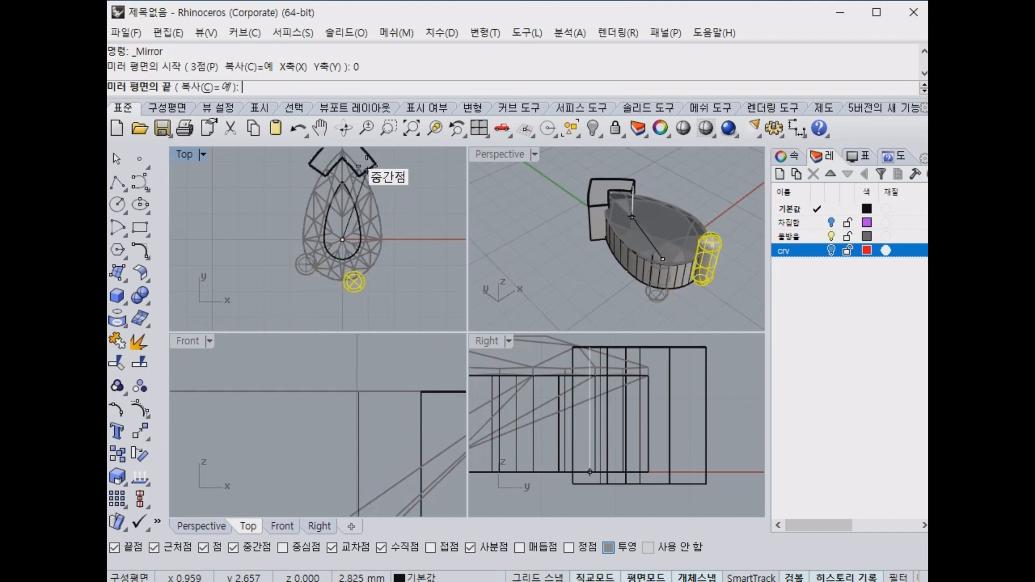
left_click(346, 312)
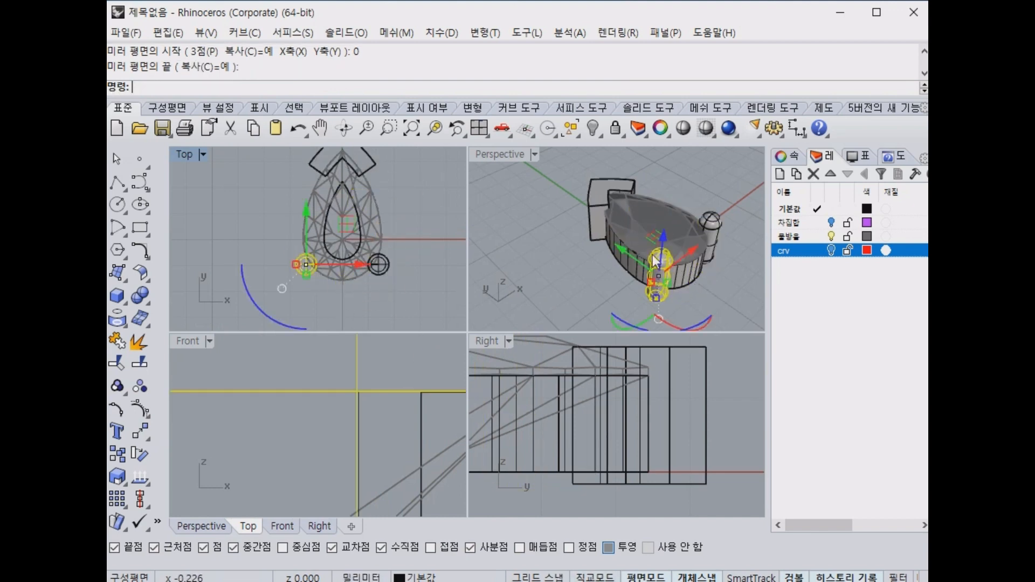
key("Escape")
Examine the tip prong, pear ring and both round prongs from above and below, comparing their base and top levels.
right_click_drag(697, 192, 616, 312)
scroll(588, 270, "up", 2)
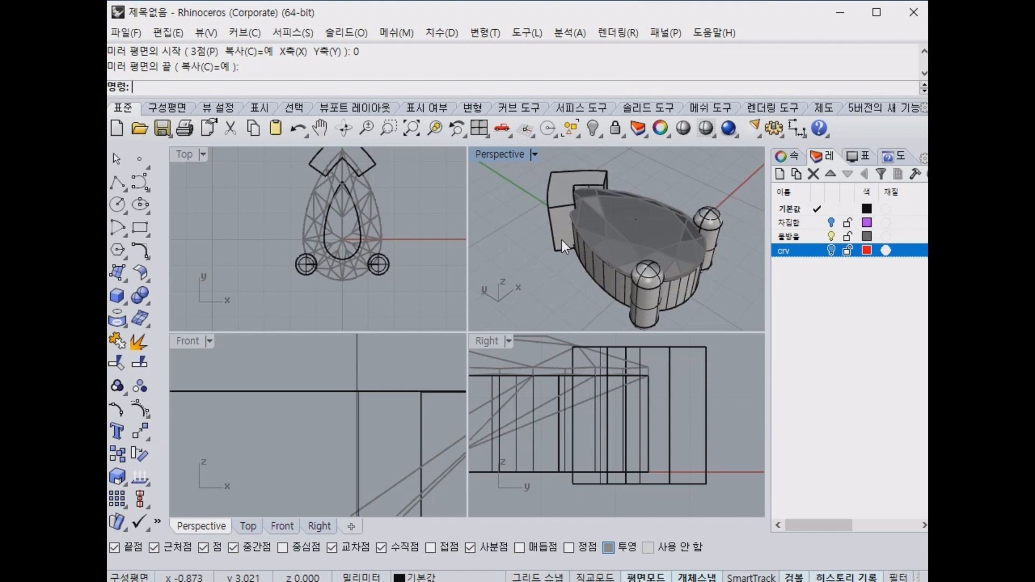
right_click_drag(606, 268, 648, 263)
left_click(551, 195)
left_click(630, 274)
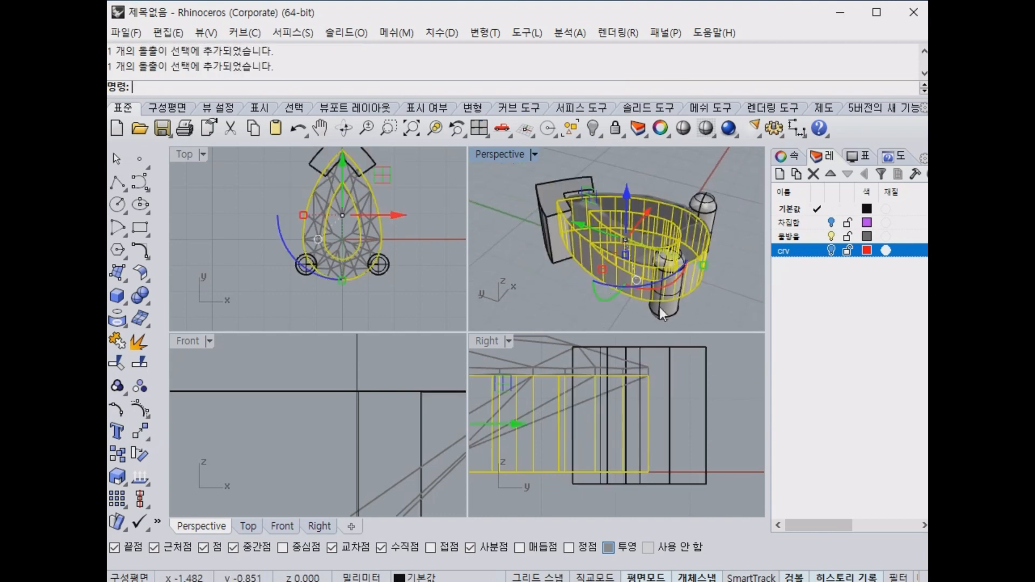
left_click(669, 274)
left_click(705, 209)
left_click(713, 171)
left_click(662, 185)
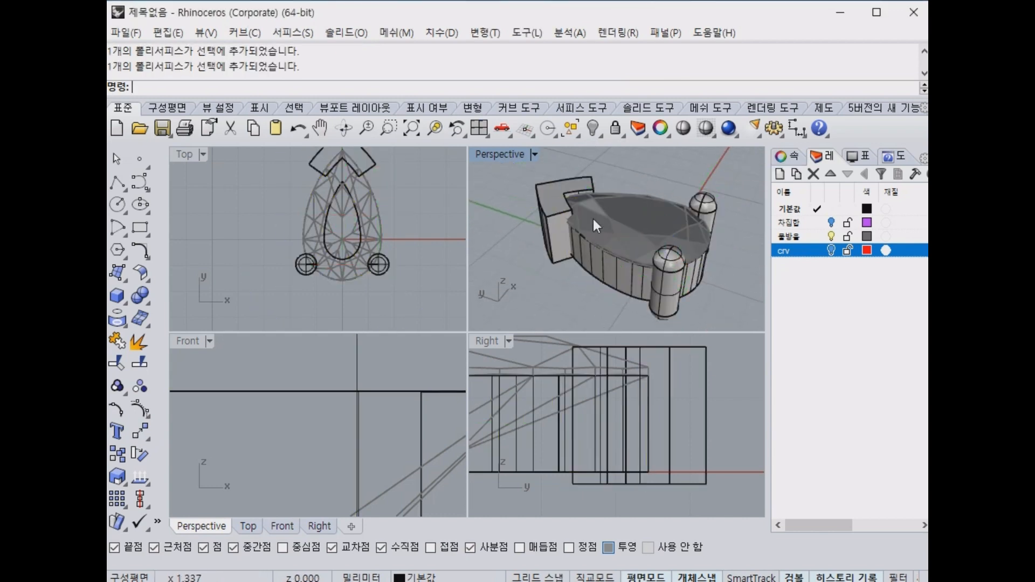
right_click_drag(594, 221, 575, 253)
left_click_drag(530, 260, 744, 237)
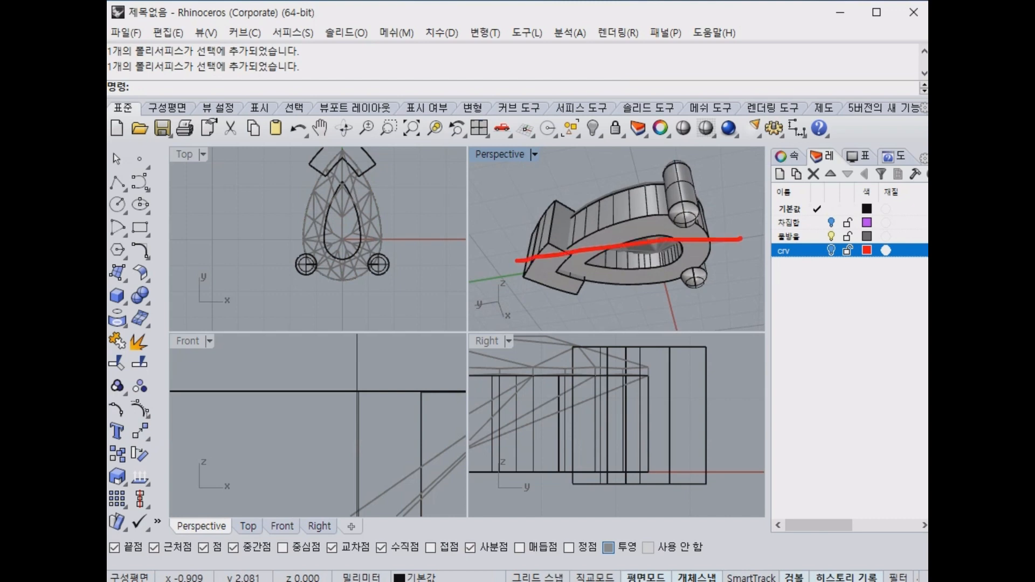
key("Escape")
right_click_drag(686, 176, 670, 337)
key("ctrl+2")
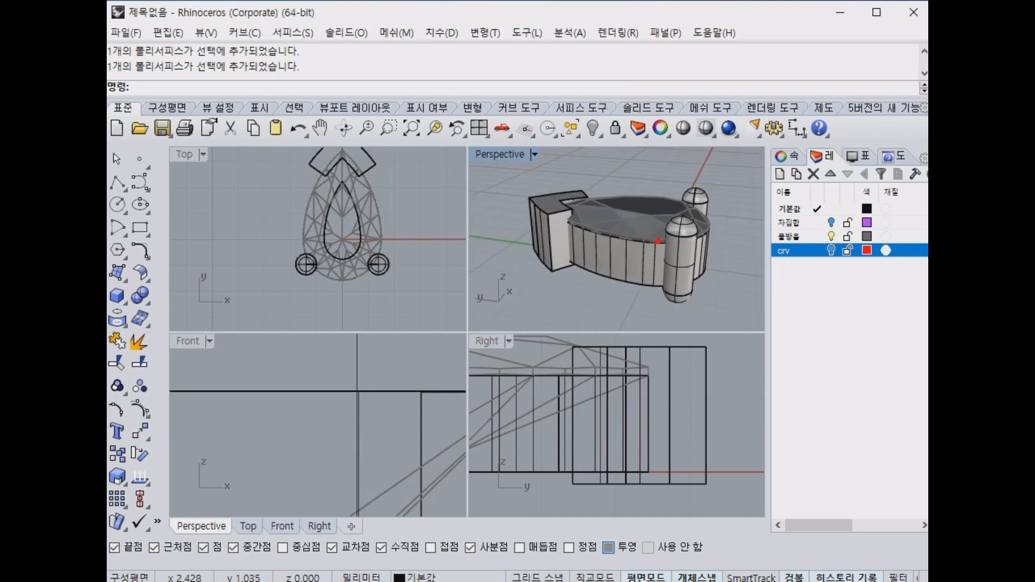
left_click_drag(549, 202, 692, 200)
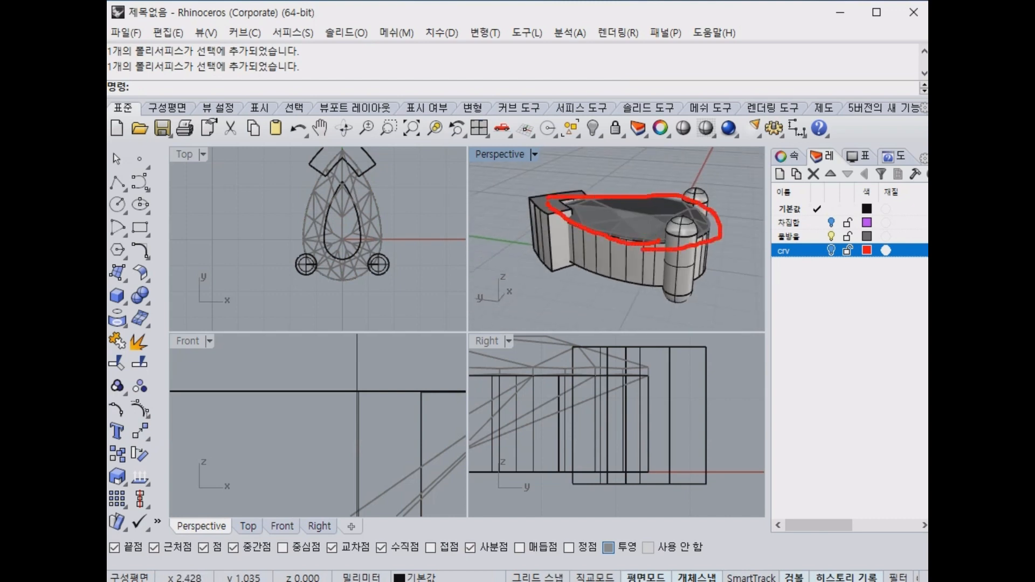
key("Escape")
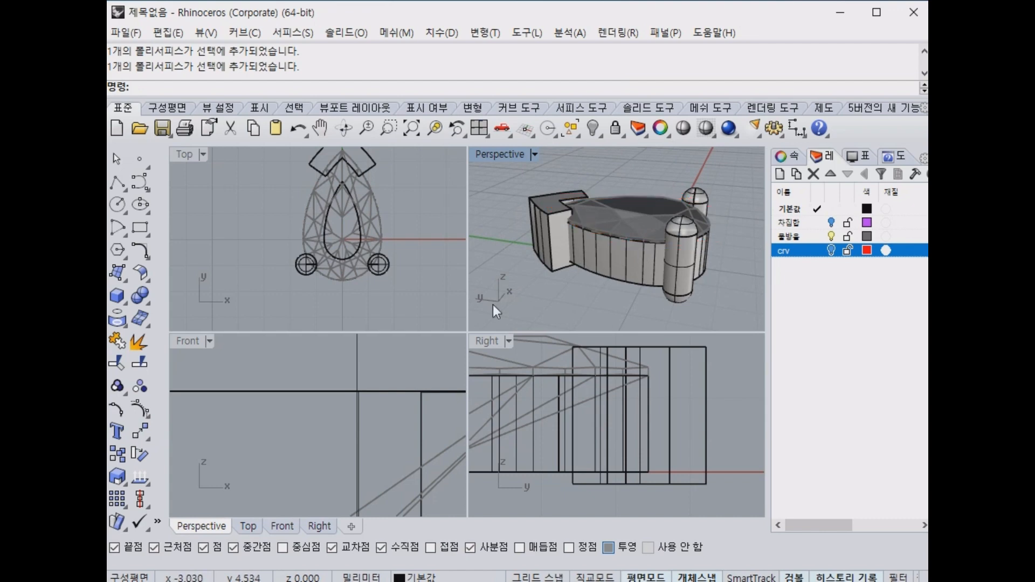
Draw a line from its midpoint at the origin (0) along the Y axis, extending about 7.5 mm to each side.
scroll(609, 425, "down", 3)
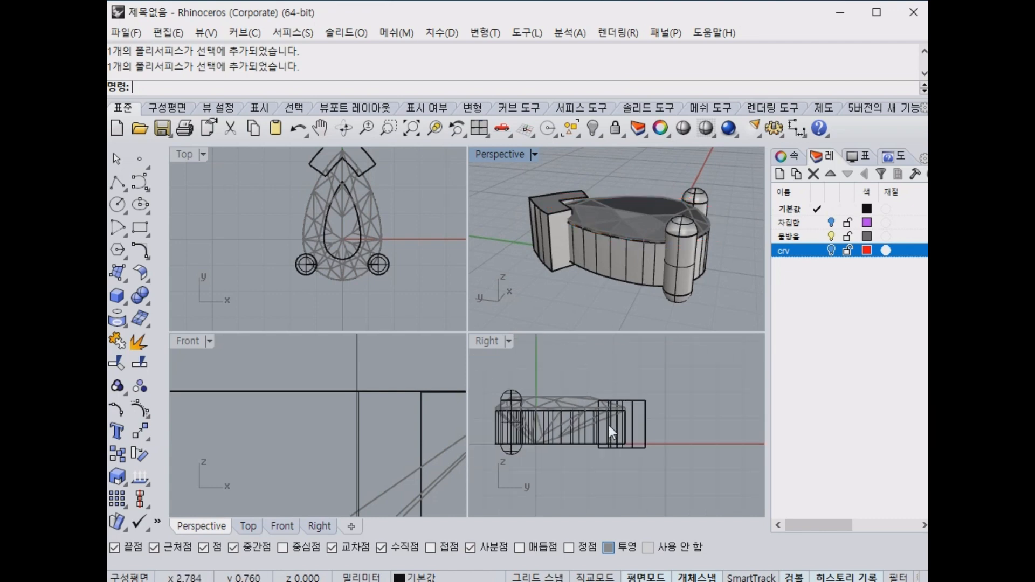
mouse_move(695, 288)
right_mouse_down()
mouse_move(716, 169)
mouse_move(717, 284)
mouse_move(697, 287)
right_mouse_up()
left_click(125, 193)
left_click(190, 186)
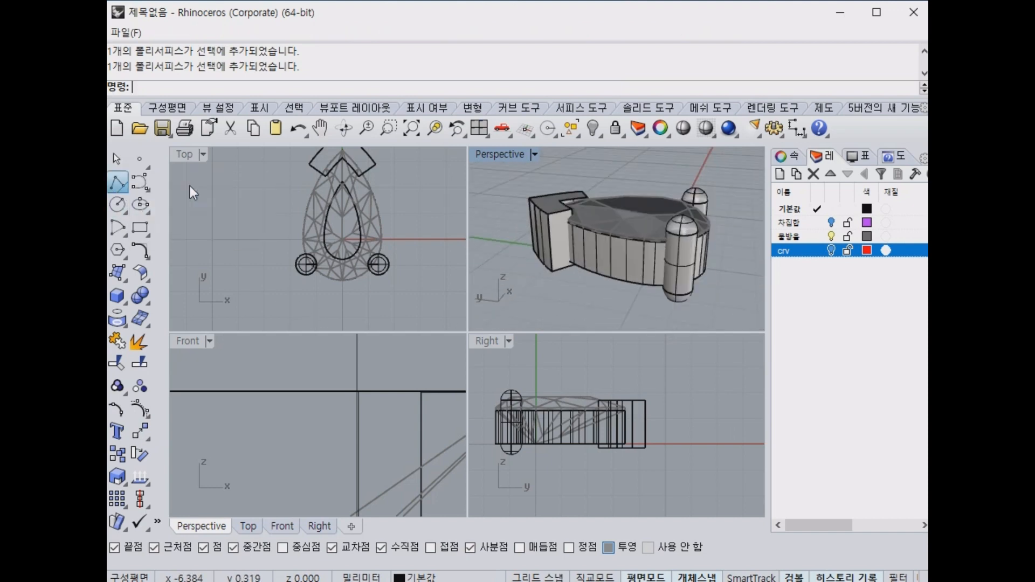
scroll(625, 458, "down", 2)
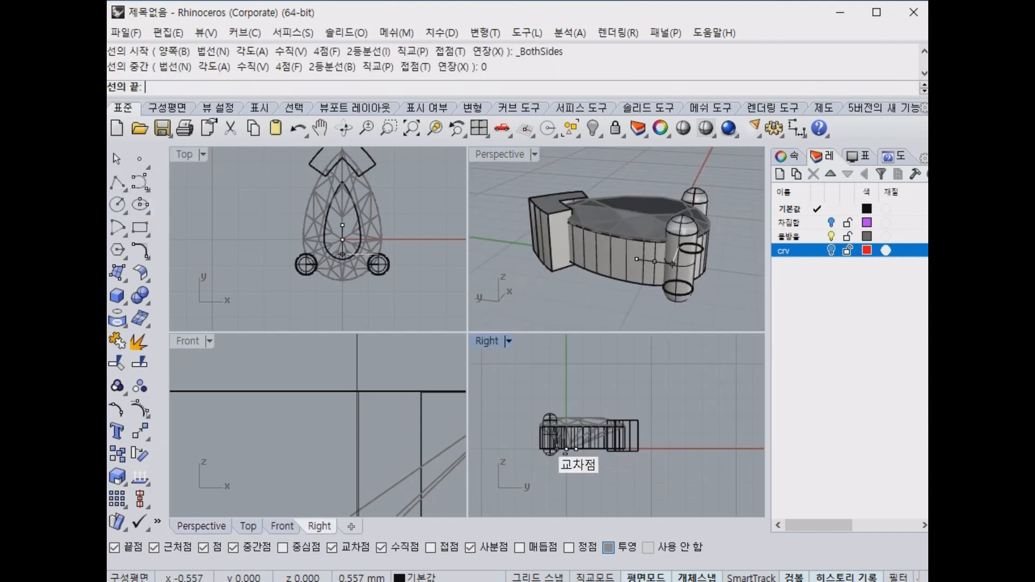
type("0")
key("Return")
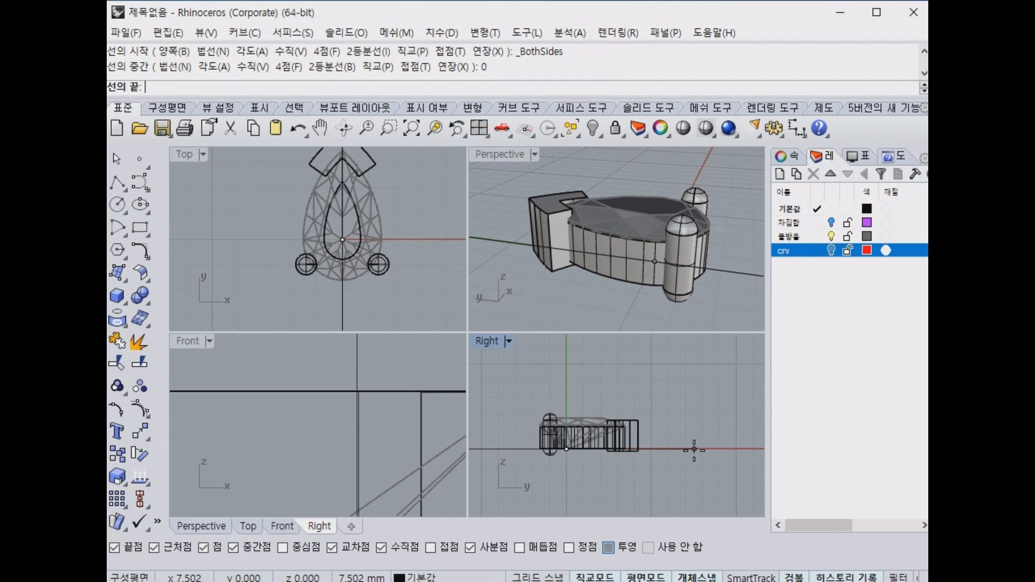
left_click(694, 449)
Extrude the Y-axis line along the X direction from the origin (0) into a flat surface on one side.
left_click(740, 272)
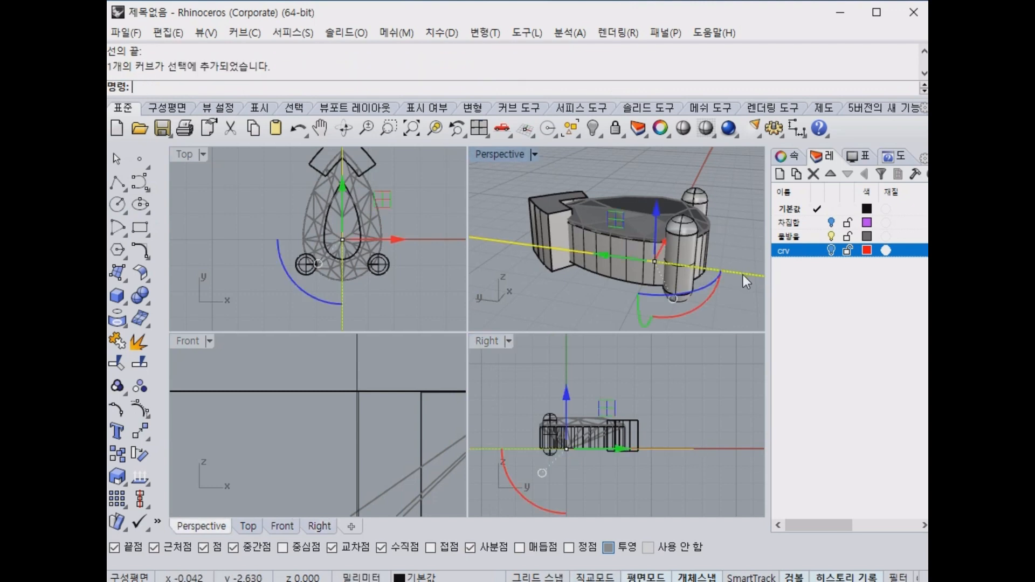
scroll(704, 230, "down", 3)
right_click_drag(714, 224, 582, 257)
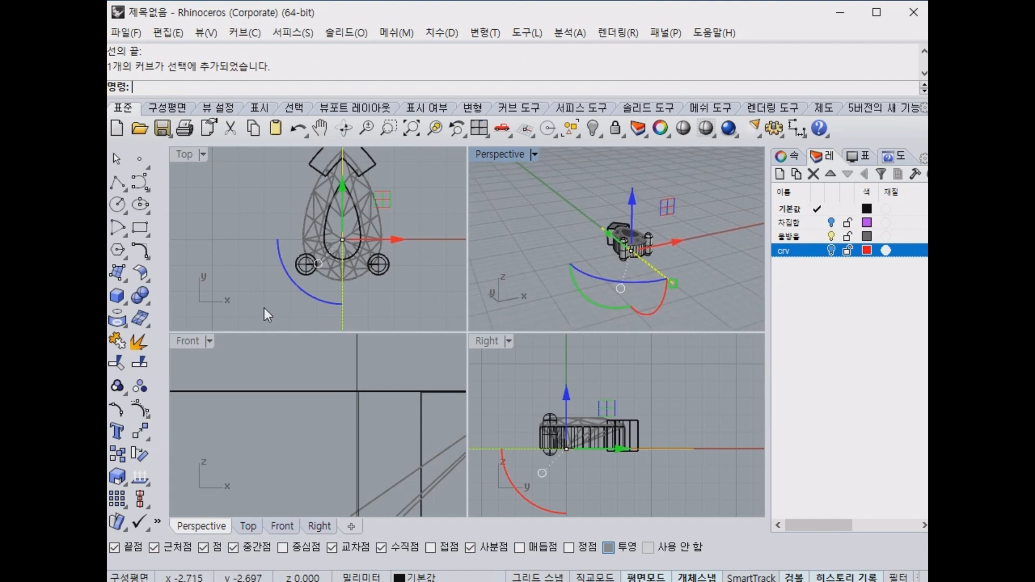
left_click(127, 305)
left_click(209, 352)
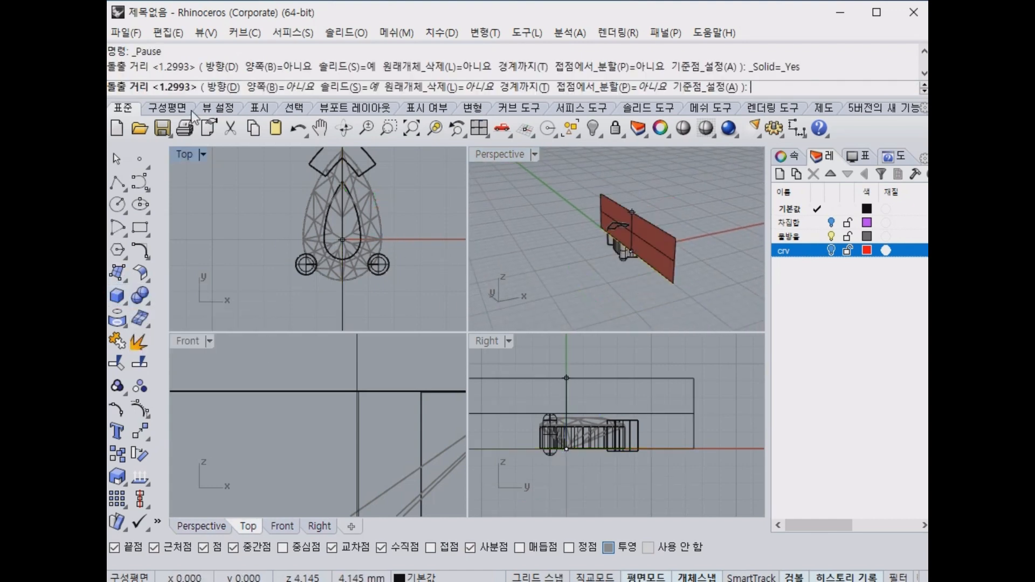
left_click(222, 87)
type("0")
key("Return")
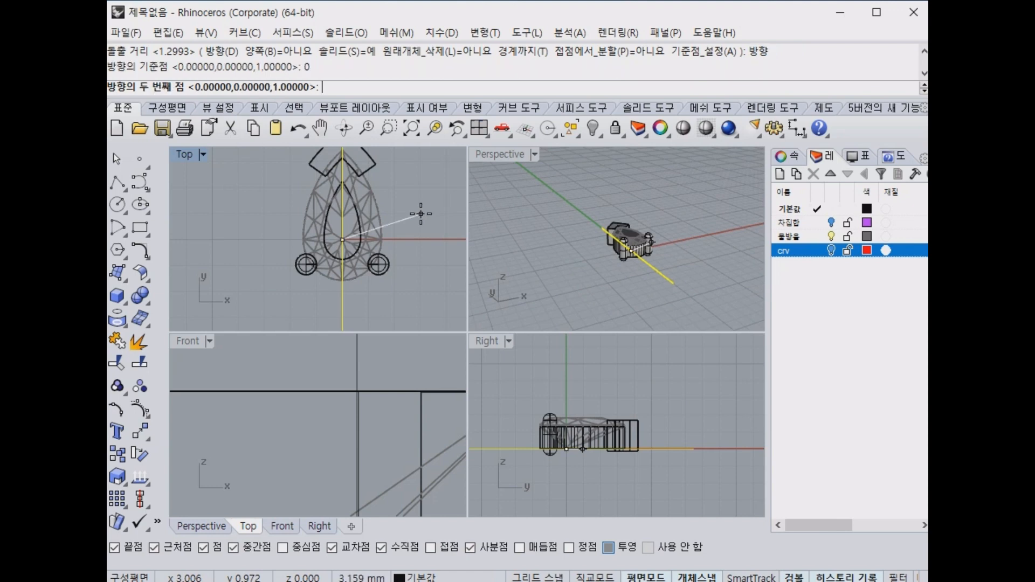
scroll(423, 219, "down", 4)
left_click(387, 238)
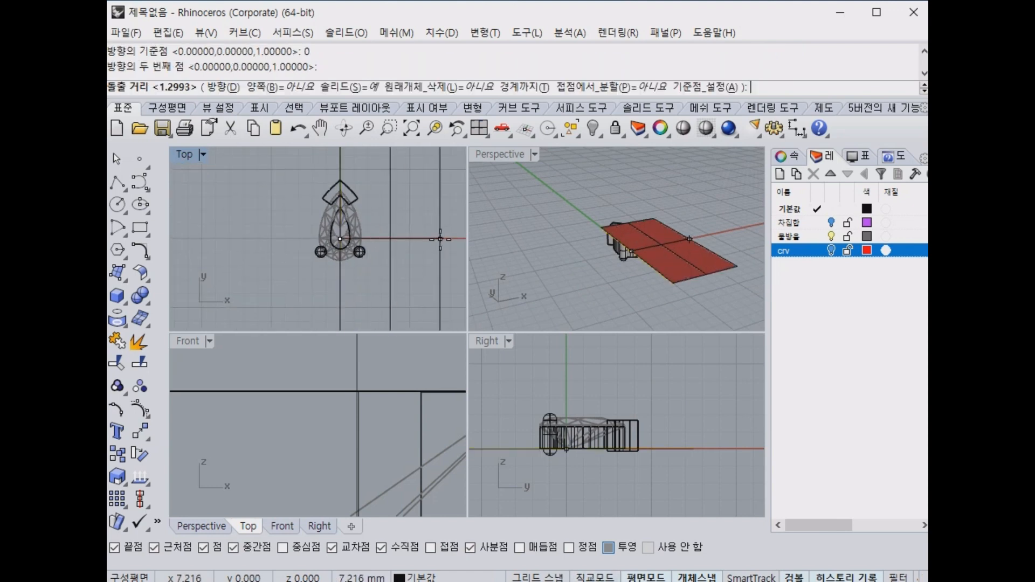
right_click_drag(441, 241, 325, 242)
left_click(355, 240)
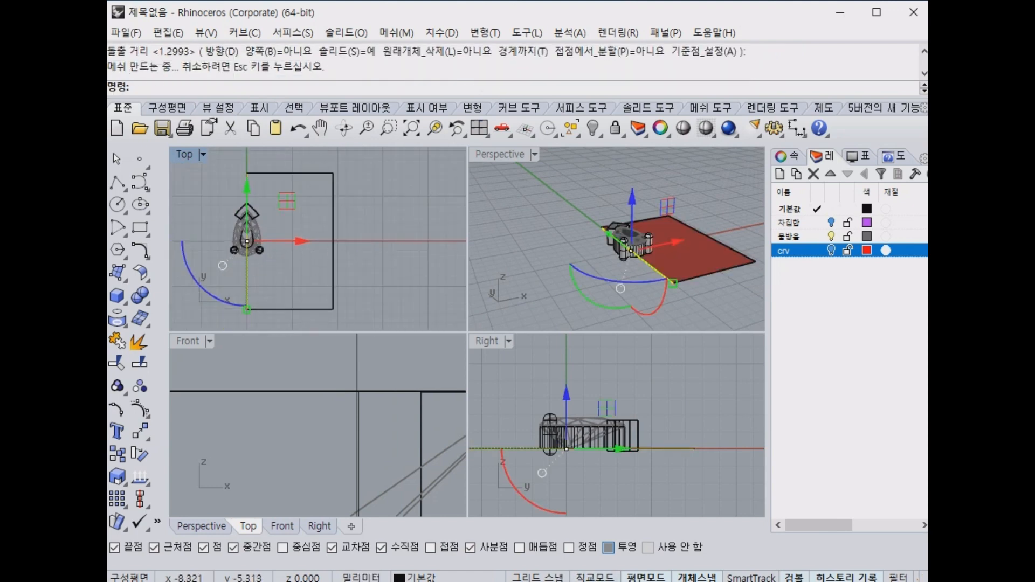
Create a four-corner flat surface at base level that surrounds the whole setting on all sides.
left_click(117, 273)
right_click_drag(221, 226, 276, 217)
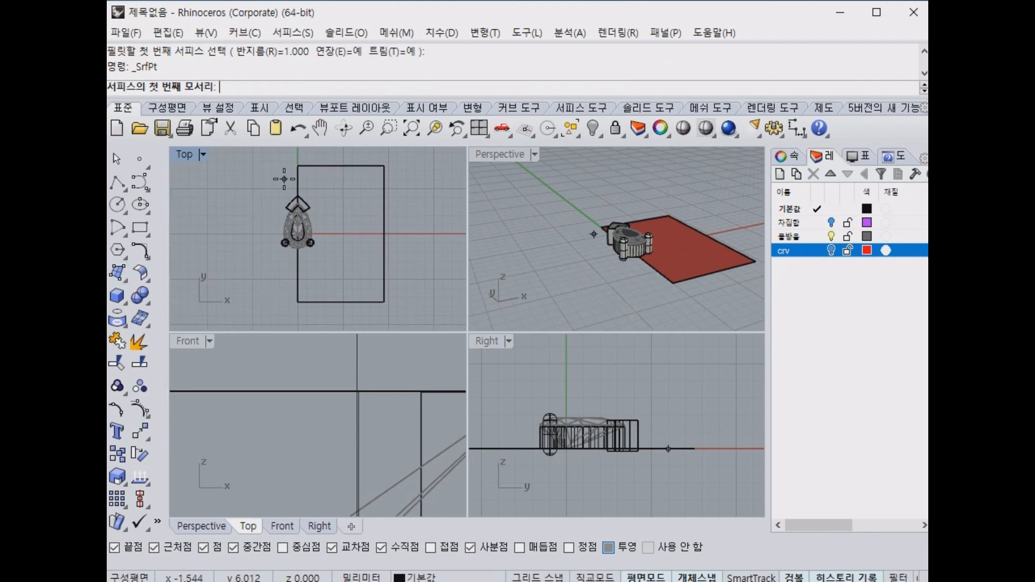
left_click(284, 180)
left_click(240, 251)
left_click(343, 265)
left_click(361, 195)
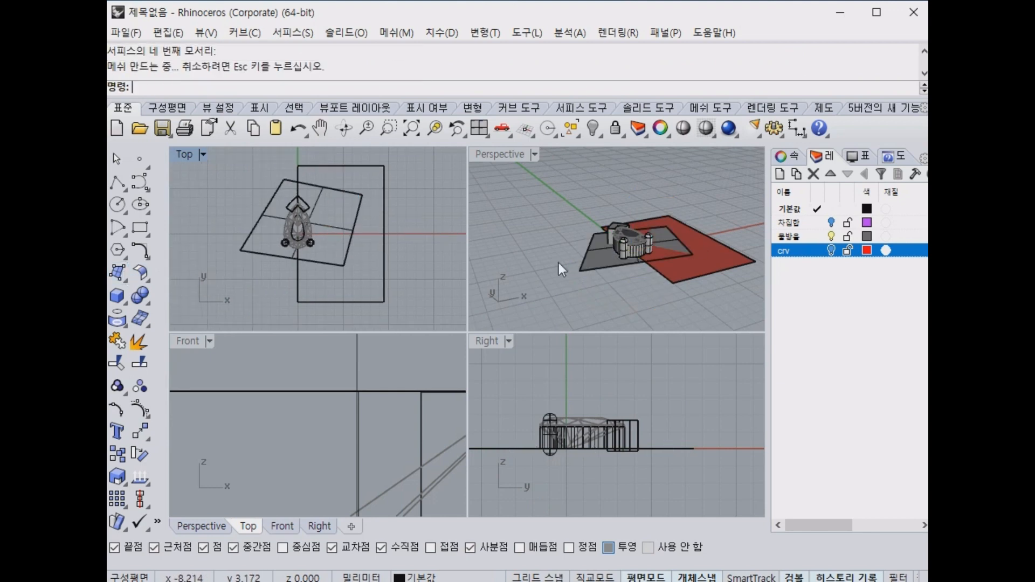
Delete the flat surface extruded from the Y-axis line.
right_click_drag(559, 267, 704, 271)
left_click(720, 242)
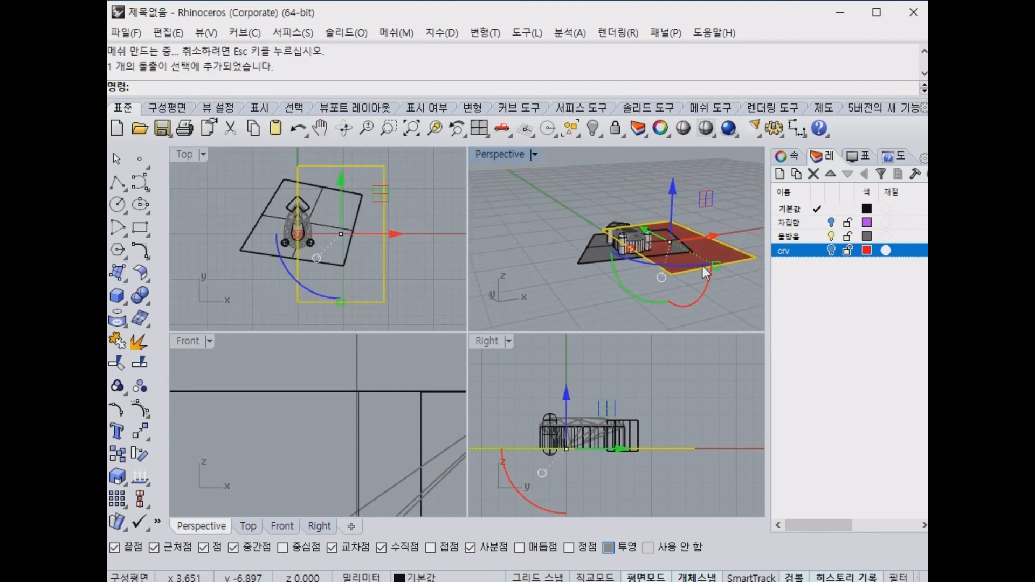
key("Delete")
scroll(636, 241, "up", 6)
right_click_drag(636, 242, 744, 255)
scroll(669, 256, "up", 2)
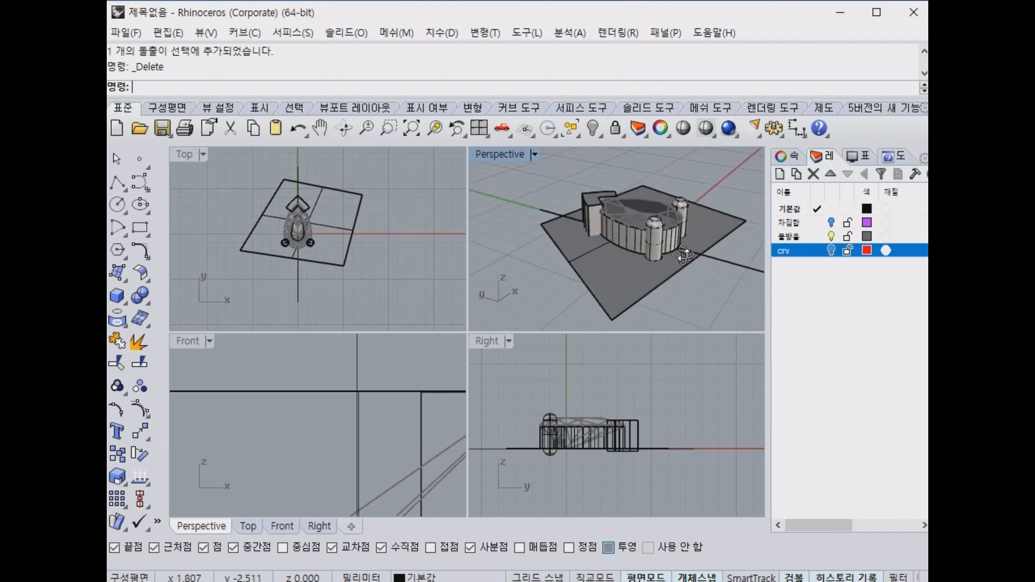
right_click_drag(668, 256, 620, 218)
scroll(631, 237, "up", 3)
type("b")
key("Return")
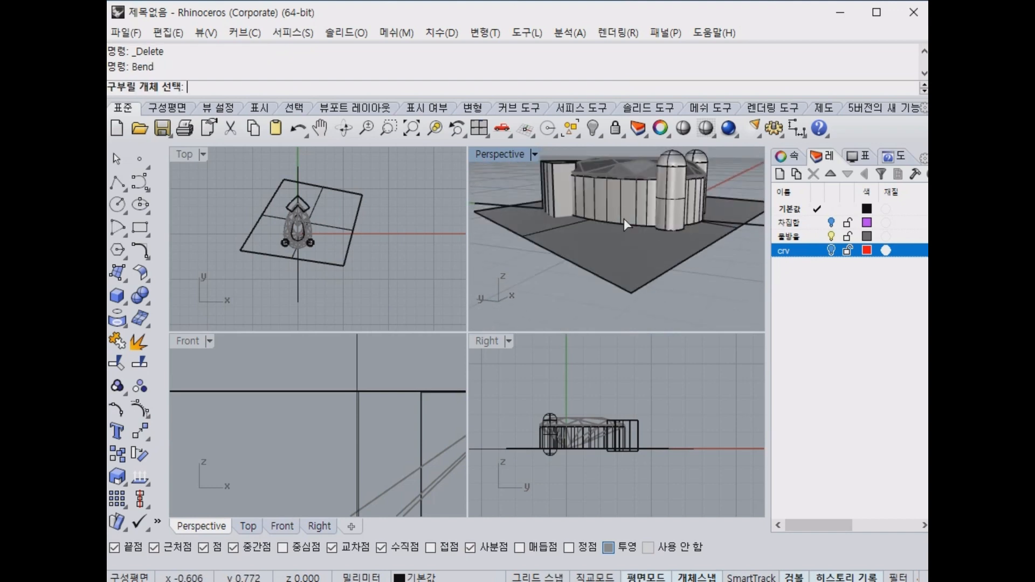
key("Escape")
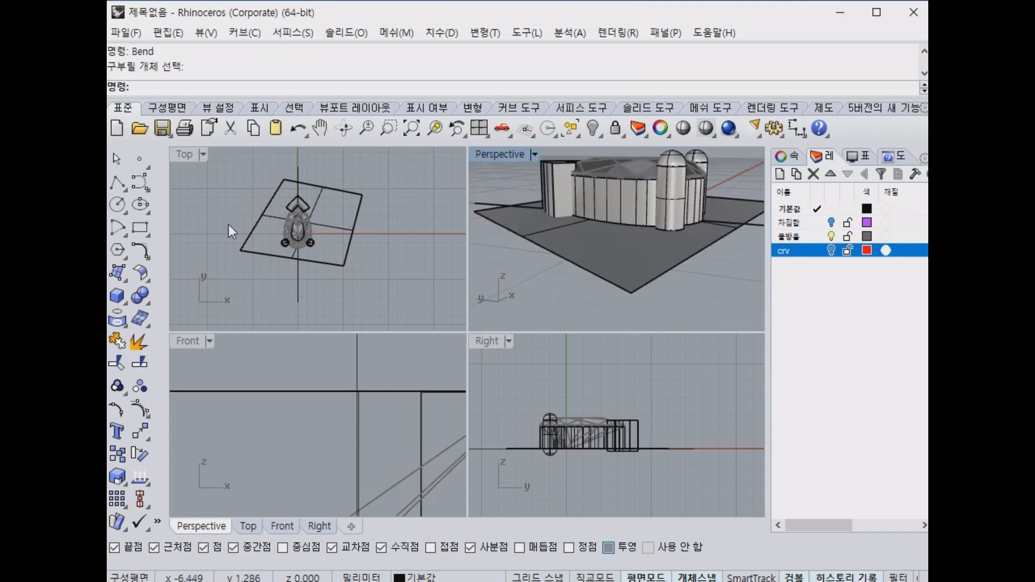
Trim the tip prong and both round prongs at base level by Boolean difference with the flat surface, and delete the Y-axis line.
left_click(147, 302)
left_click(185, 302)
left_click(552, 189)
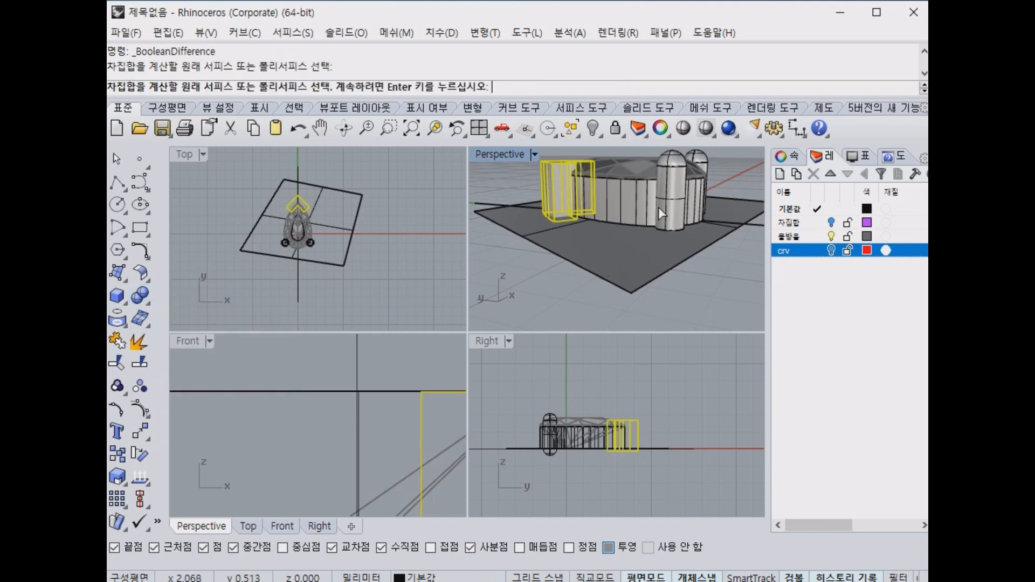
left_click(658, 207)
left_click(703, 160)
key("Return")
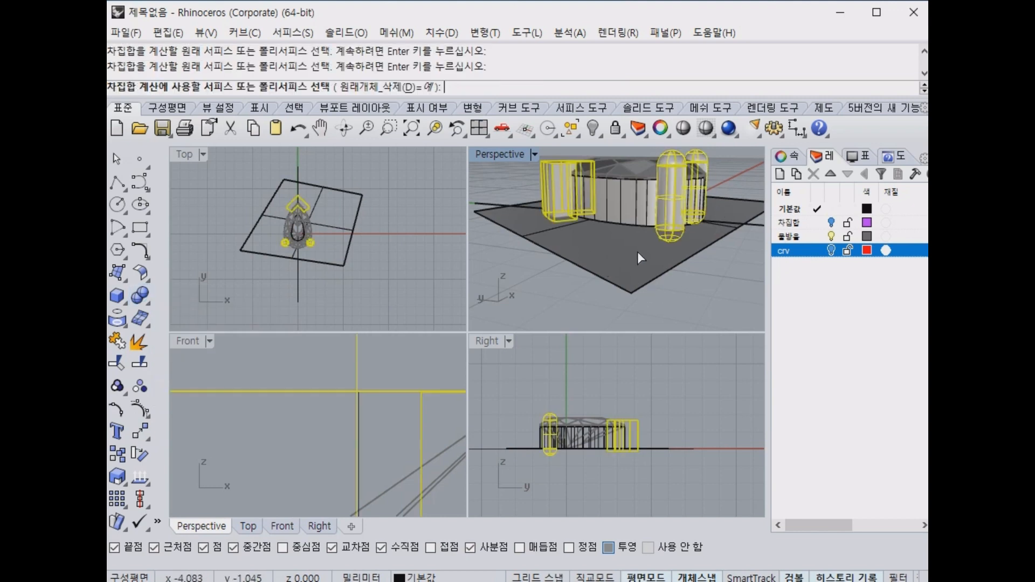
left_click(638, 257)
key("Return")
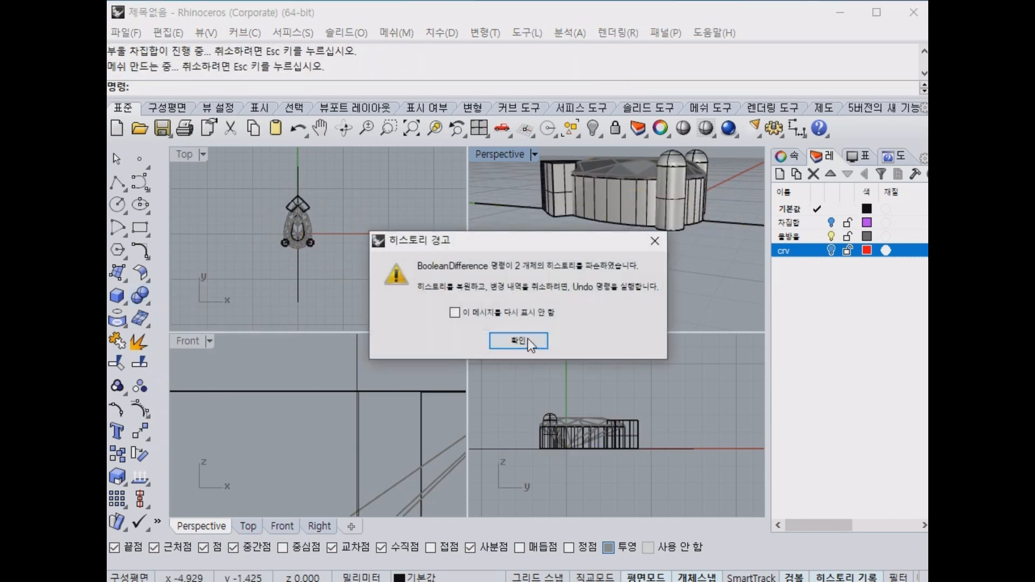
left_click(519, 341)
left_click(732, 227)
key("Delete")
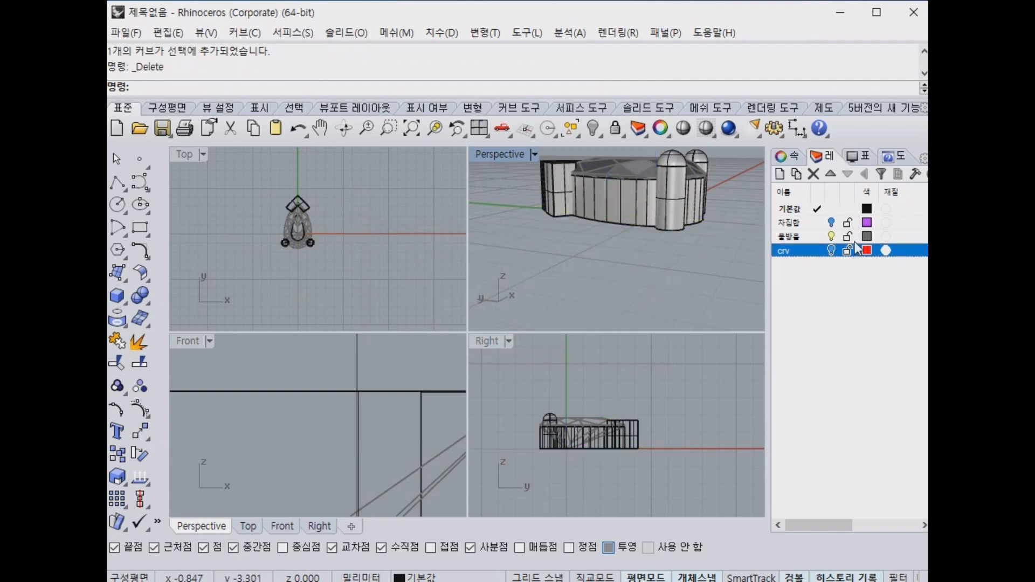
Show the 차집합 layer and subtract all its objects from the pear ring and the three prongs with Boolean difference.
right_click_drag(713, 235, 703, 320)
key("Return")
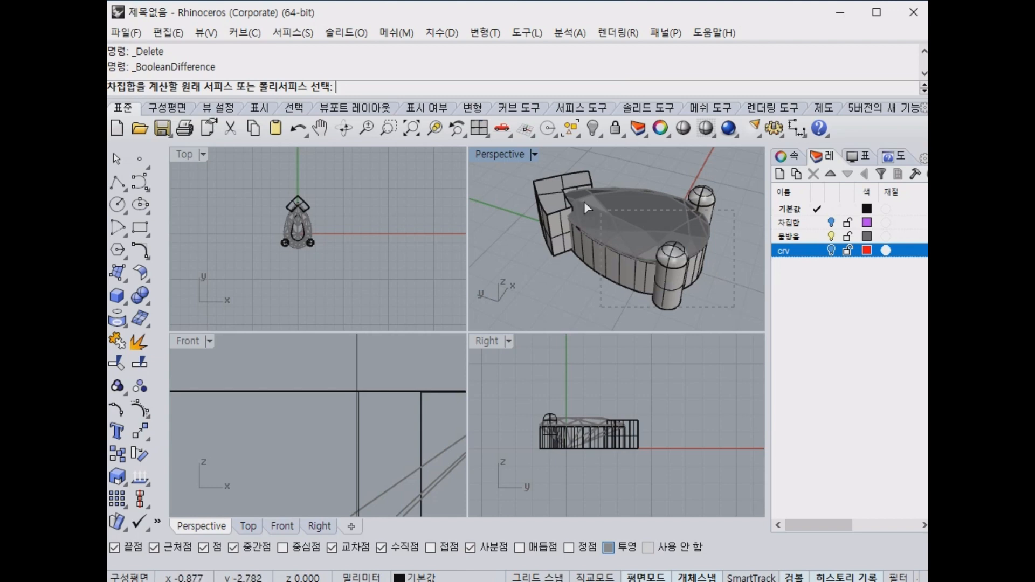
left_click_drag(527, 163, 526, 163)
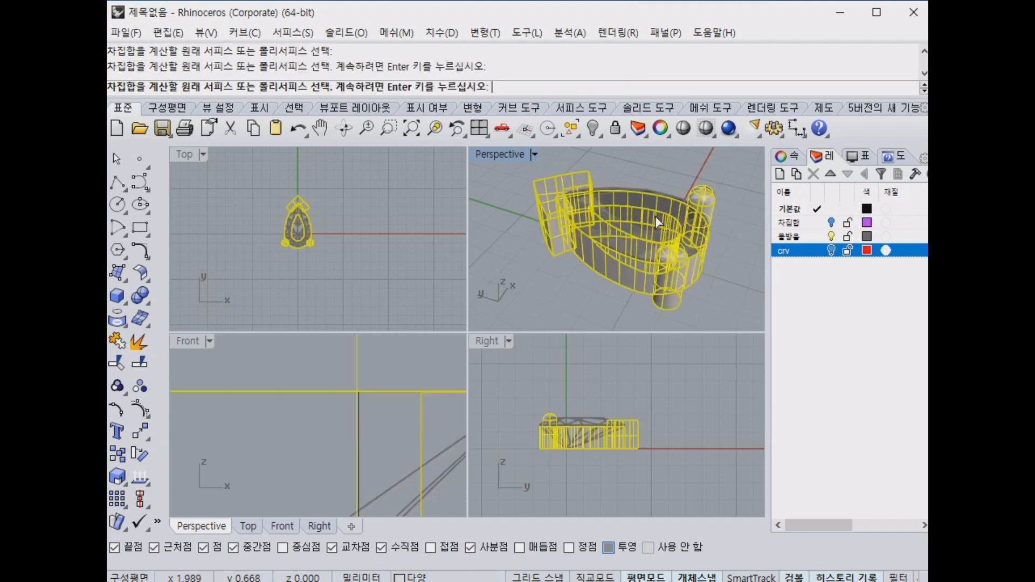
left_click(831, 222)
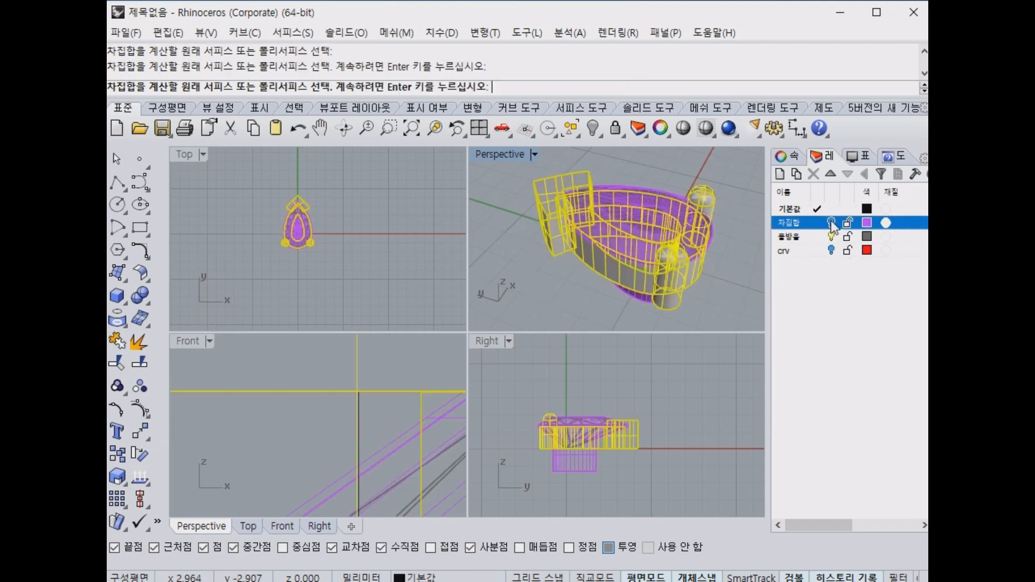
right_click(682, 198)
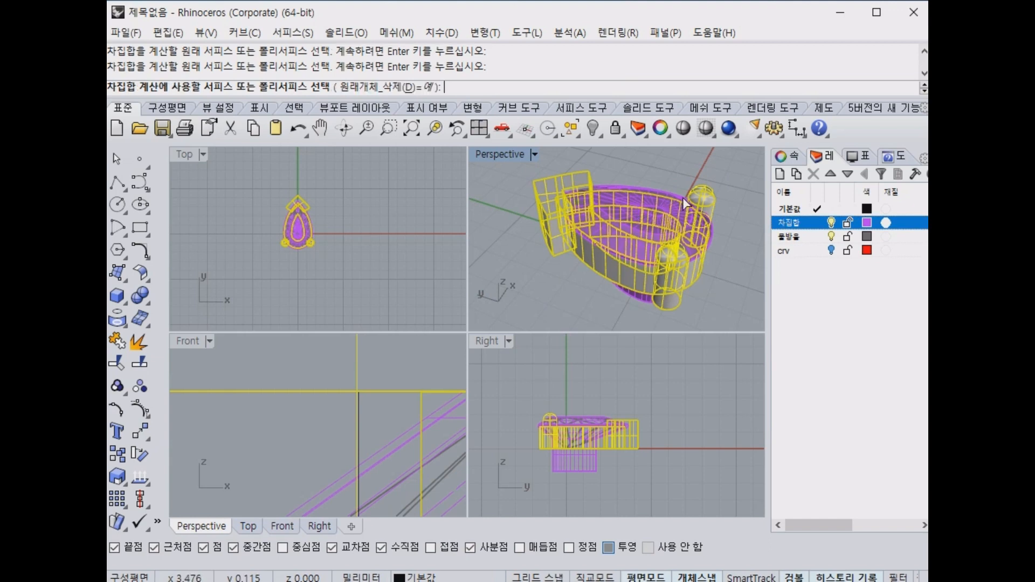
right_click(808, 218)
left_click(838, 464)
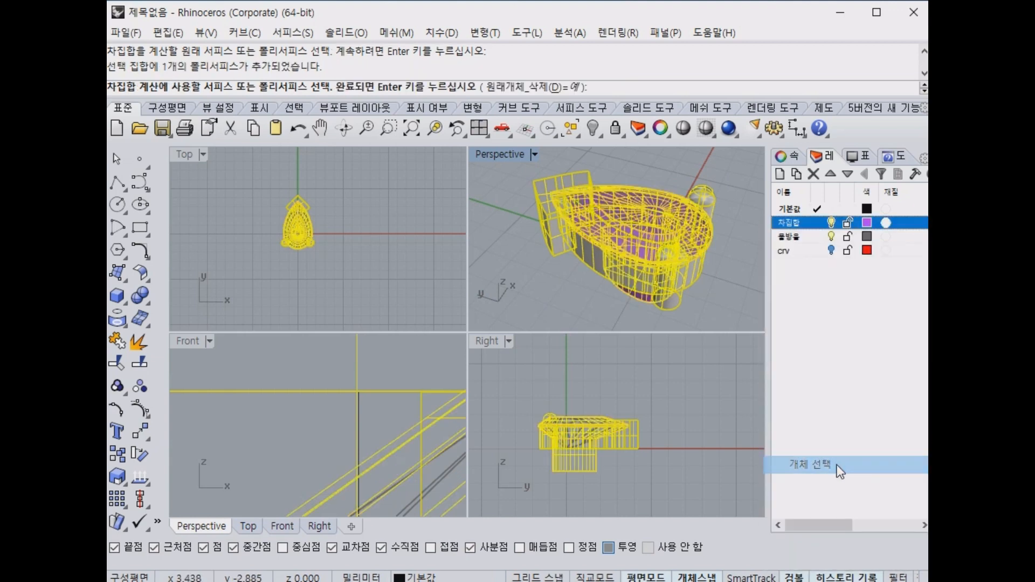
right_click(739, 295)
left_click(524, 342)
Hide the pear-shaped gem so that only the ring and prongs remain displayed.
left_click(610, 237)
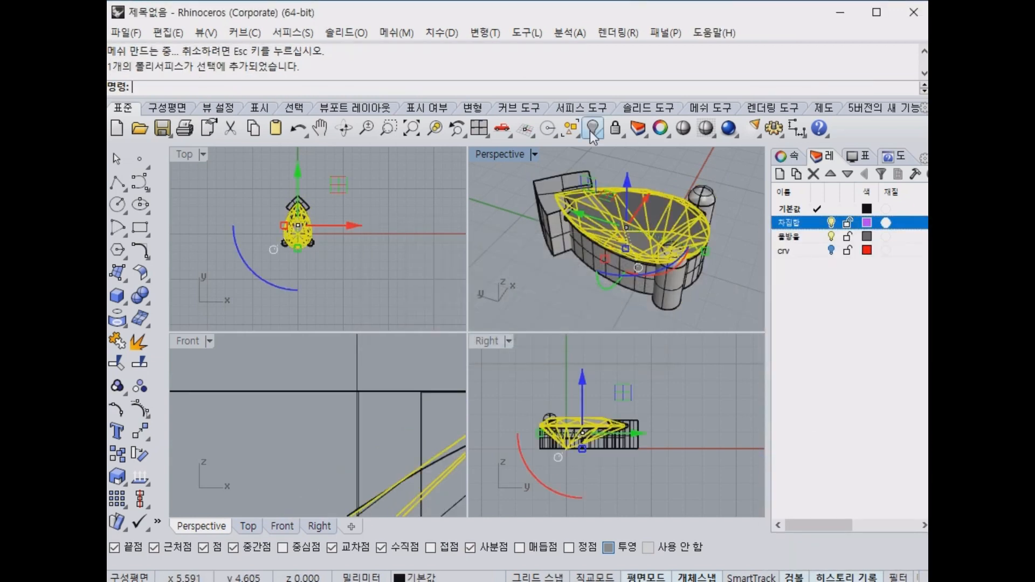
left_click(594, 129)
right_click_drag(622, 154, 698, 280)
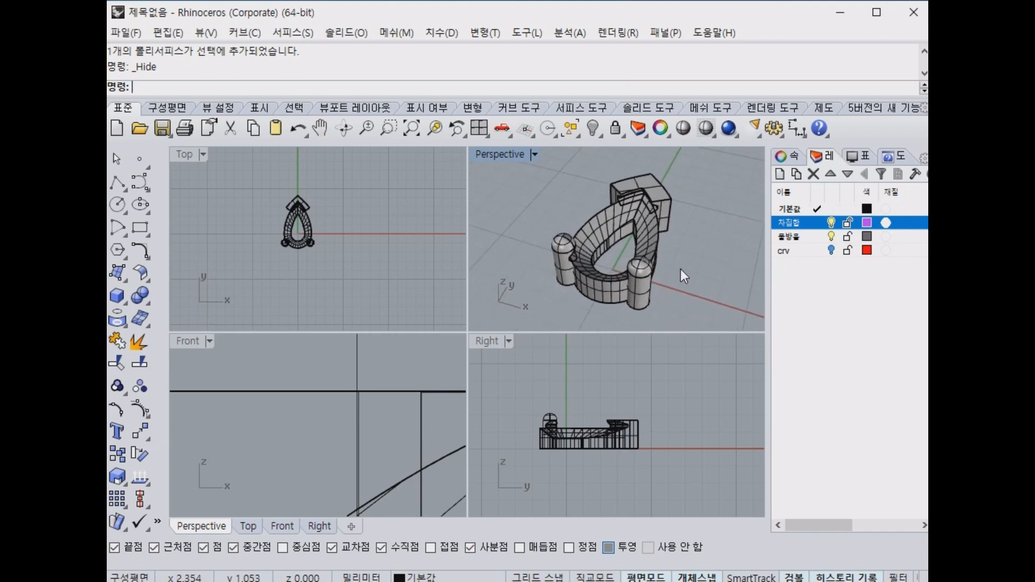
Examine the gem seat cut into the ring and round prongs, and the setting's profile from below, front and side.
left_click(645, 179)
left_click(704, 268)
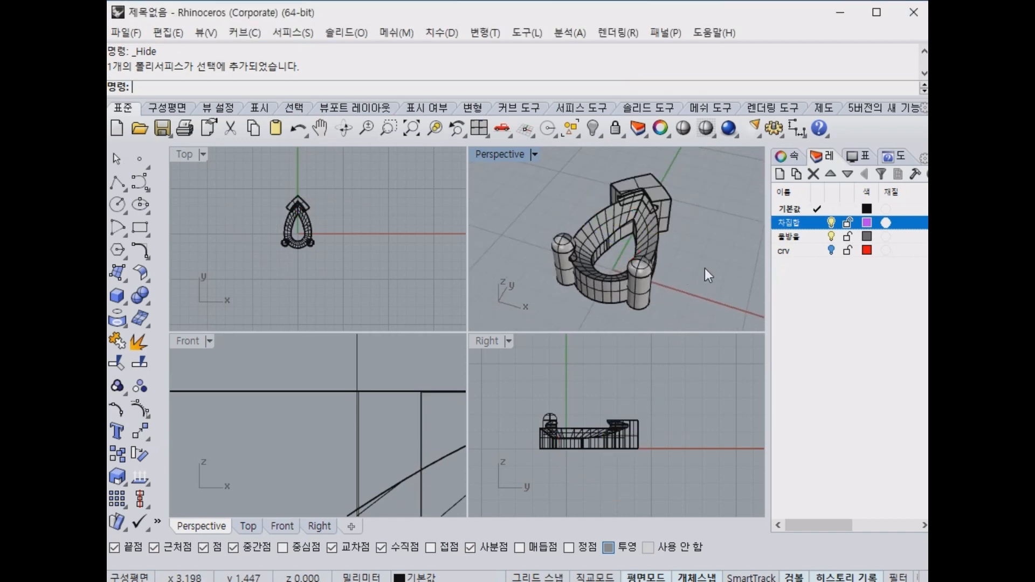
left_click_drag(573, 189, 545, 169)
left_click(545, 169)
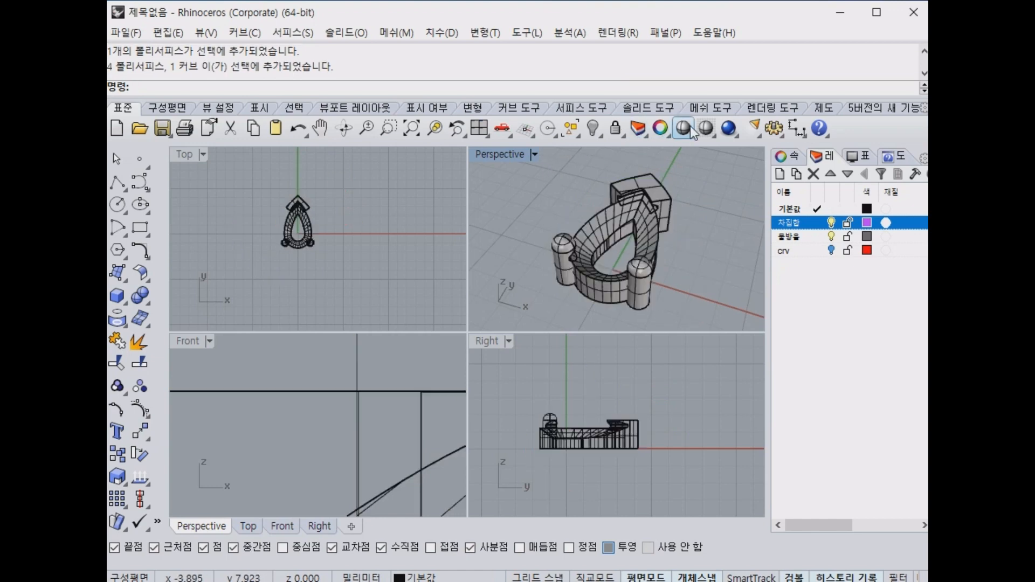
right_click_drag(584, 195, 573, 226)
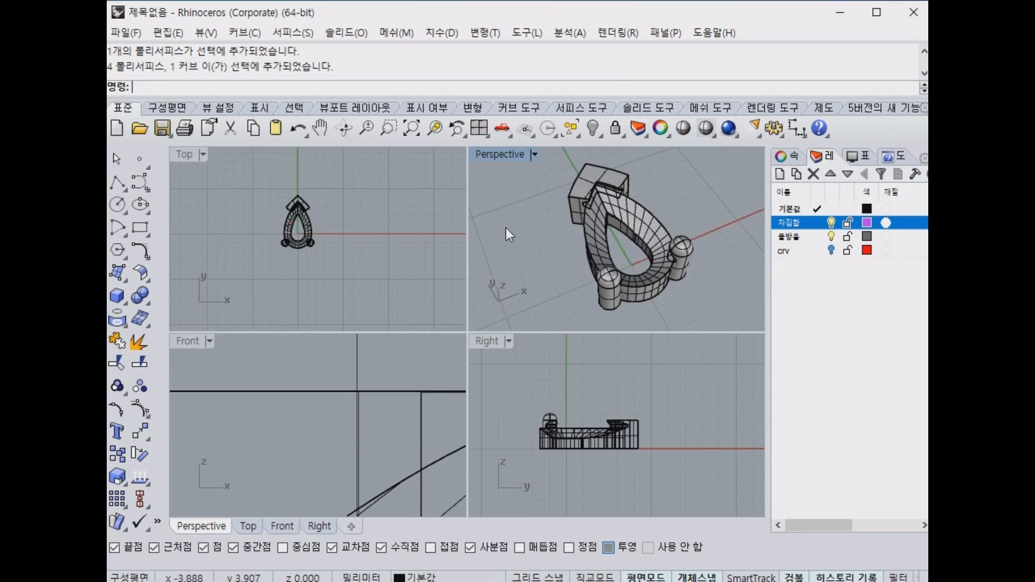
right_click_drag(583, 216, 720, 318)
scroll(624, 272, "up", 10)
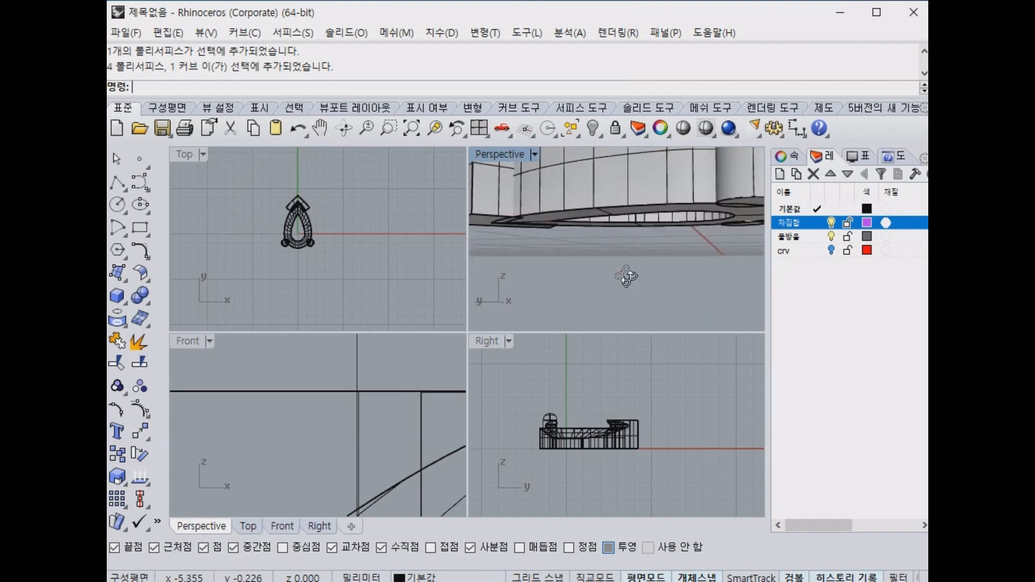
scroll(590, 261, "down", 3)
scroll(584, 394, "down", 7)
scroll(605, 402, "up", 8)
right_click_drag(574, 426, 597, 418)
scroll(597, 419, "up", 6)
scroll(337, 322, "down", 2)
scroll(369, 450, "down", 13)
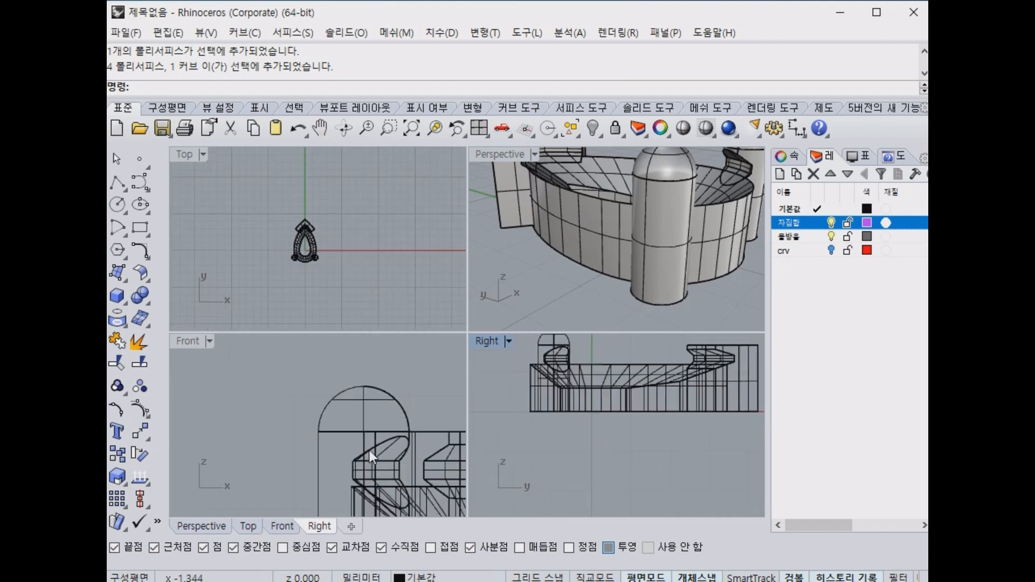
right_click_drag(370, 451, 323, 345)
scroll(322, 345, "down", 4)
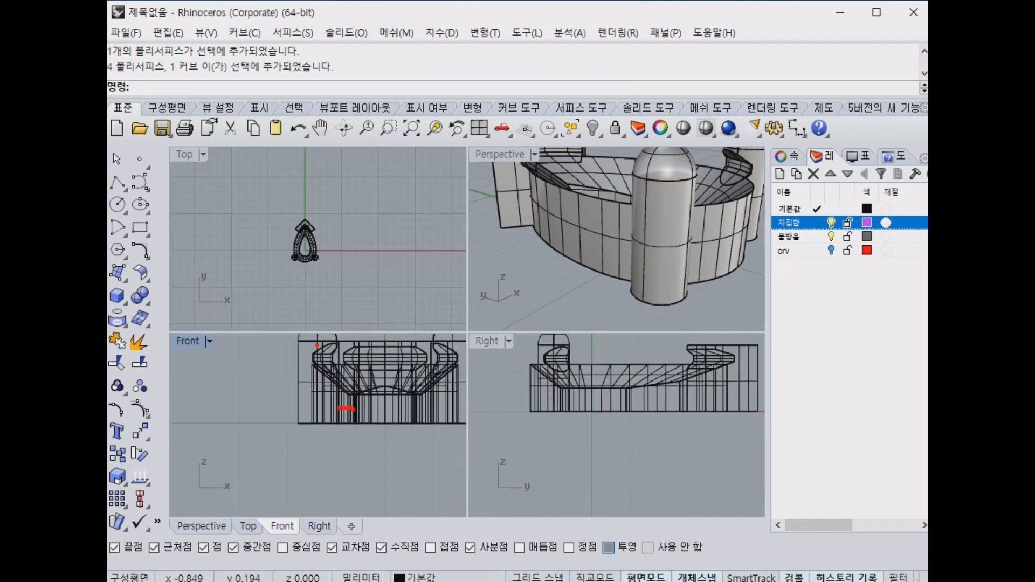
mouse_move(310, 342)
left_mouse_down()
mouse_move(336, 420)
mouse_move(421, 420)
mouse_move(502, 351)
mouse_move(495, 335)
mouse_move(293, 335)
mouse_move(334, 406)
left_mouse_up()
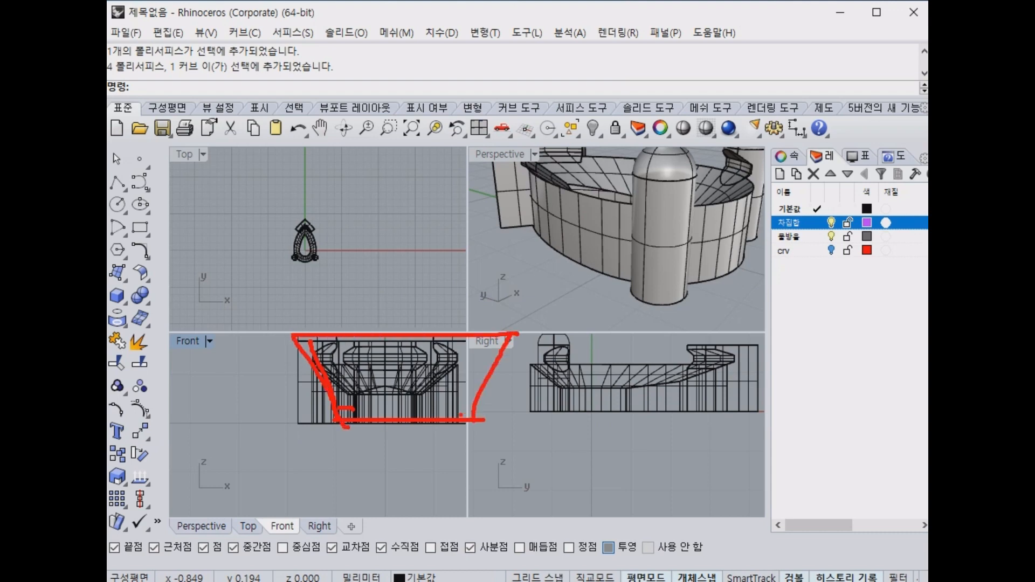
left_click_drag(472, 420, 525, 331)
right_click_drag(584, 287, 528, 240)
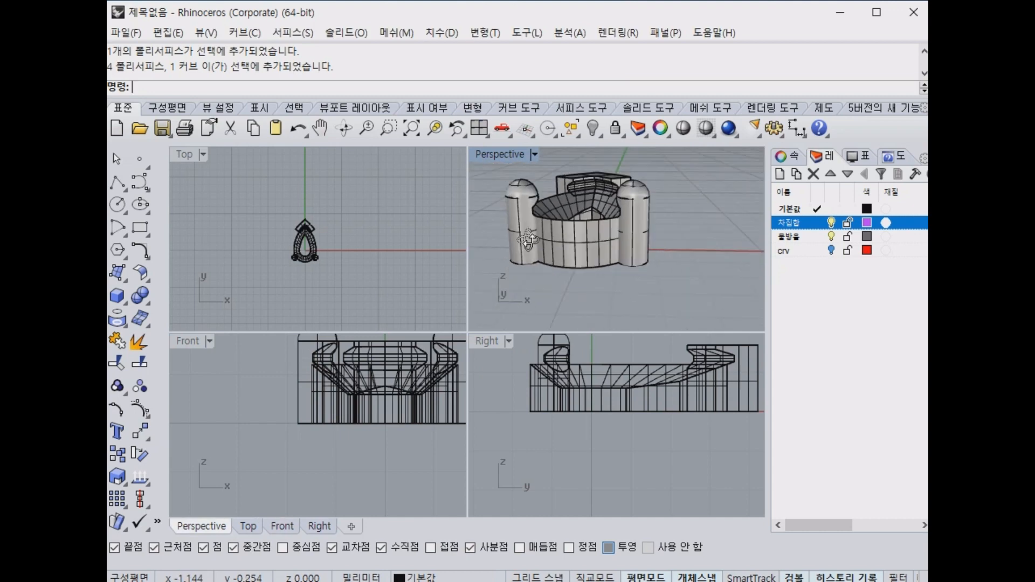
left_click_drag(521, 210, 534, 262)
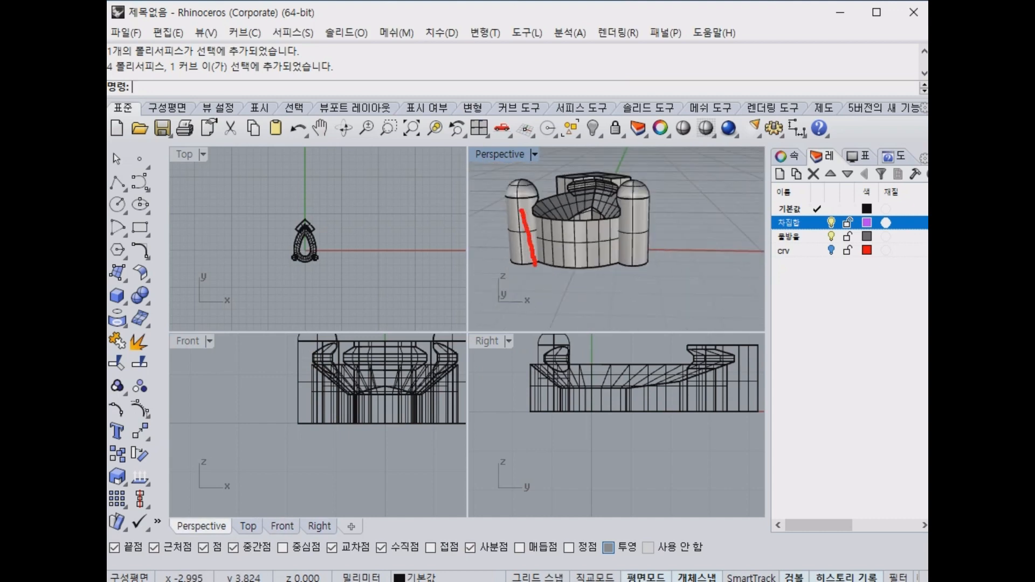
left_click_drag(521, 210, 514, 175)
key("Escape")
Examine the groove cut into the V-shaped tip prong up close, and select that prong.
scroll(582, 176, "up", 9)
mouse_move(575, 179)
right_mouse_down()
mouse_move(596, 209)
mouse_move(593, 250)
right_mouse_up()
scroll(548, 208, "down", 9)
scroll(658, 231, "up", 10)
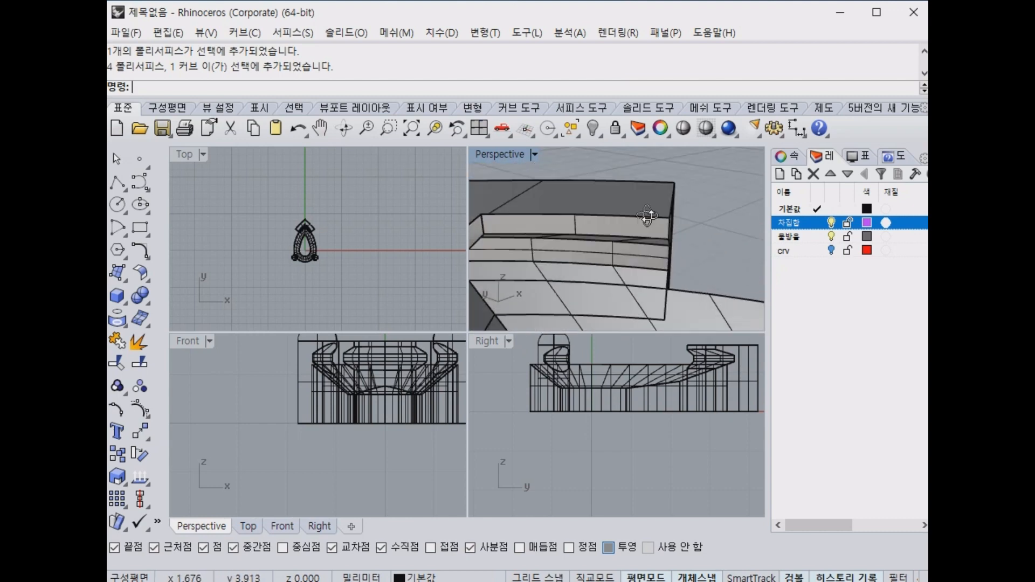
right_click_drag(649, 217, 643, 194)
key("ctrl+2")
left_click_drag(626, 218, 625, 237)
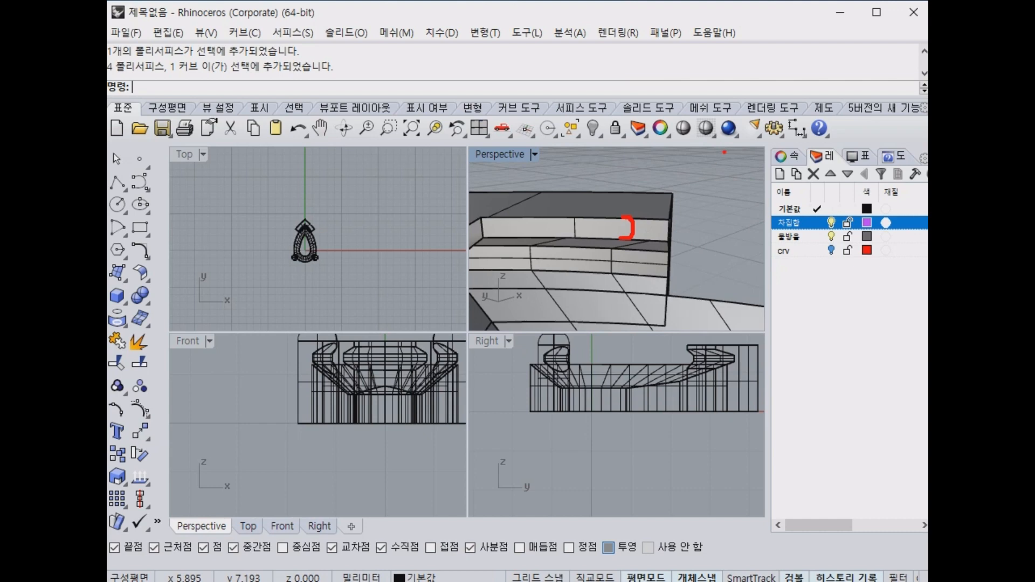
key("Escape")
scroll(548, 222, "down", 4)
right_click_drag(547, 222, 571, 249)
left_click(578, 212)
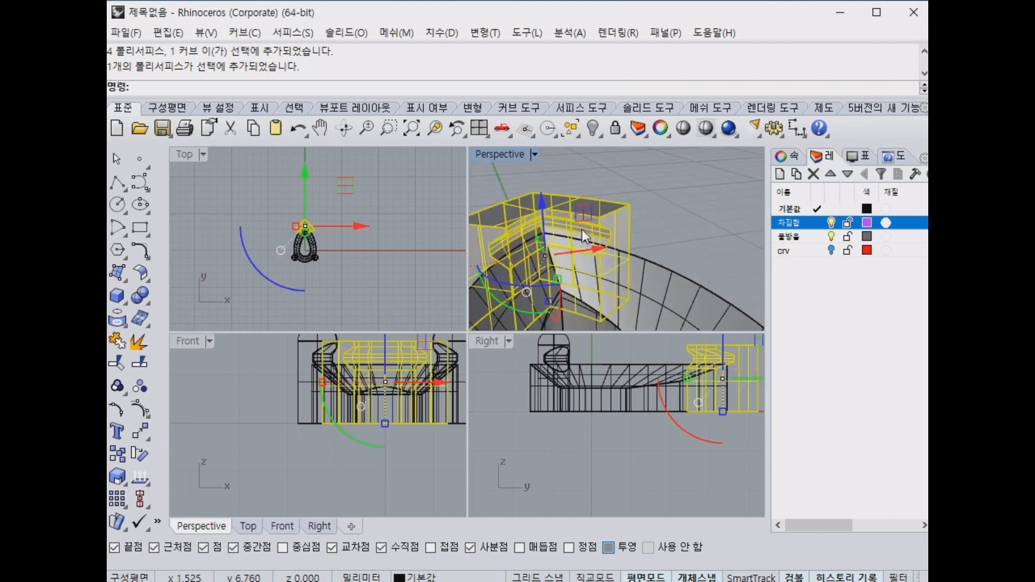
Deselect the V-shaped prong and examine the whole setting from several angles, focusing on the tip prong's outer shape and groove.
scroll(559, 240, "down", 5)
left_click(655, 196)
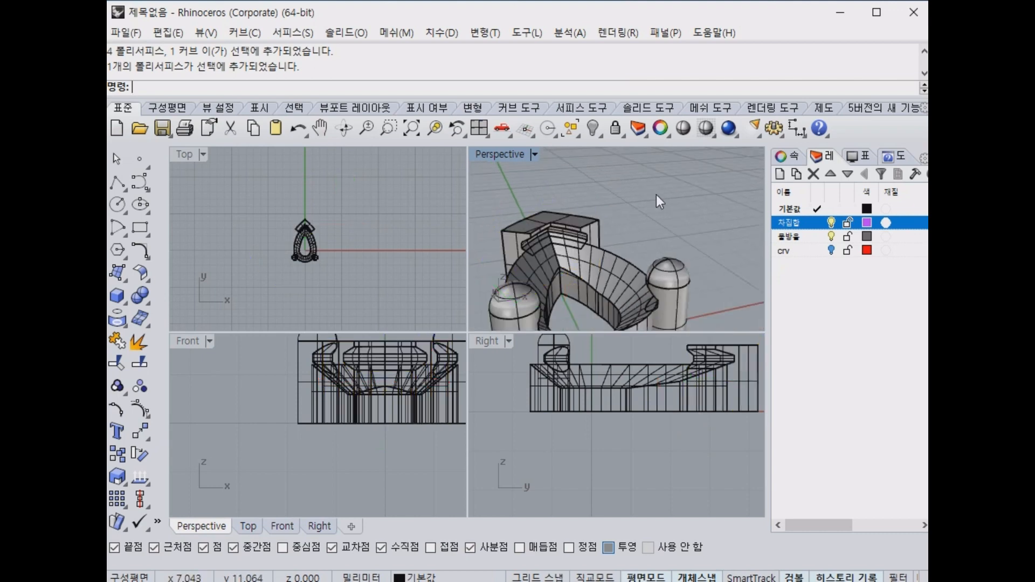
right_click_drag(656, 195, 408, 226)
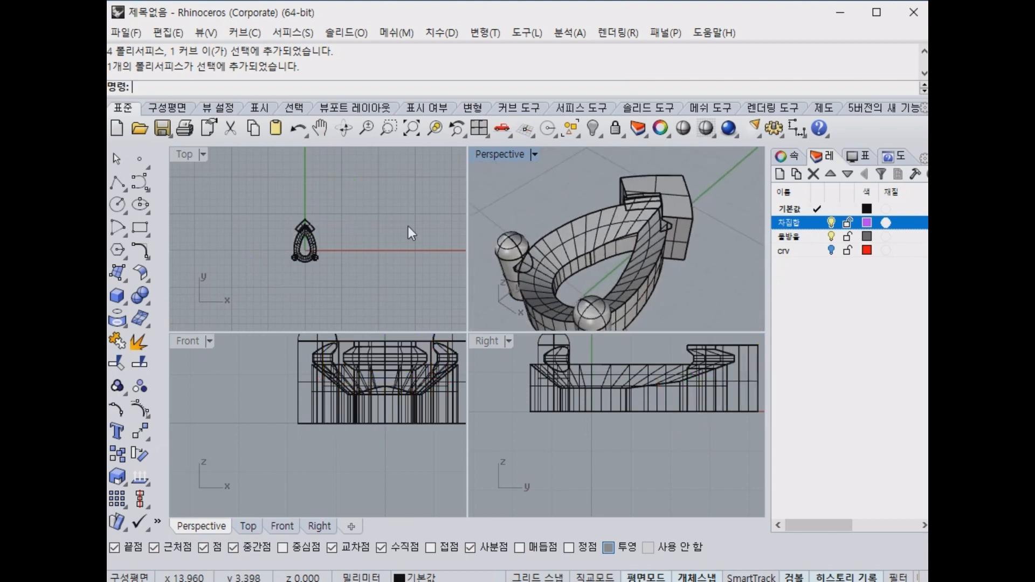
scroll(360, 227, "up", 3)
scroll(324, 232, "up", 3)
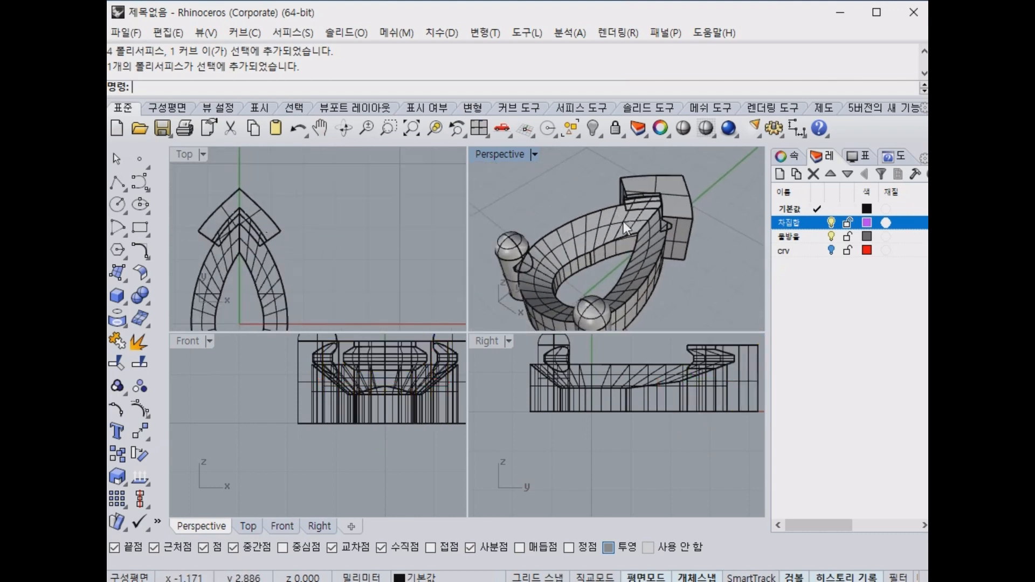
right_click_drag(623, 221, 659, 232)
mouse_move(696, 275)
left_mouse_down()
mouse_move(499, 213)
mouse_move(671, 311)
left_mouse_up()
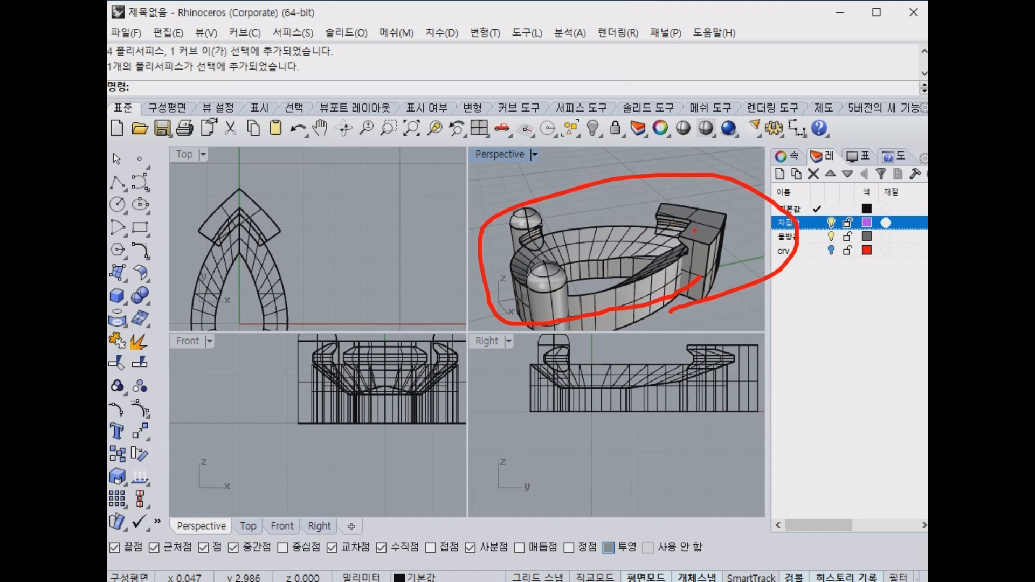
mouse_move(670, 193)
left_mouse_down()
mouse_move(771, 210)
mouse_move(719, 273)
left_mouse_up()
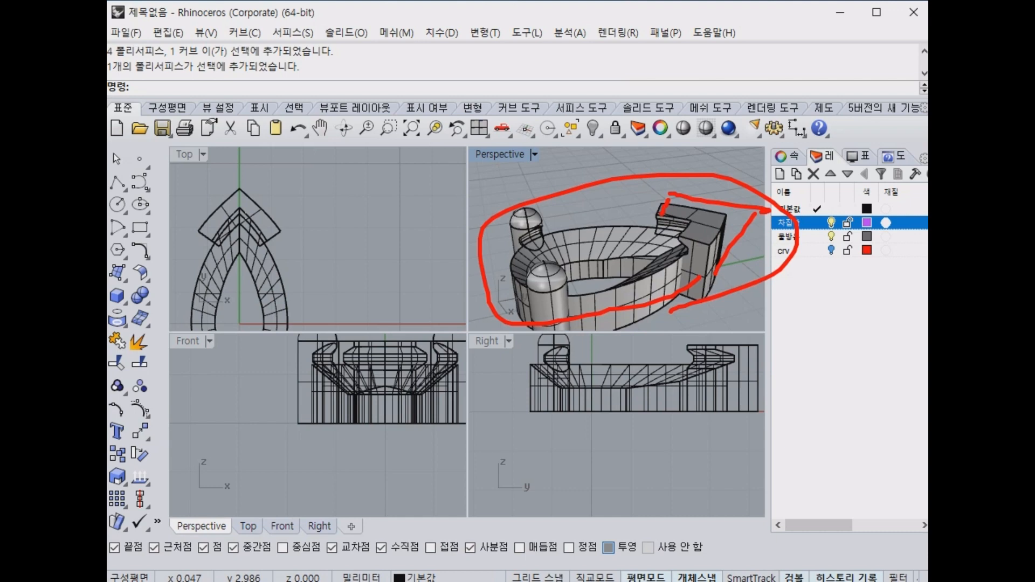
mouse_move(724, 351)
left_mouse_down()
mouse_move(782, 323)
mouse_move(794, 334)
mouse_move(776, 345)
left_mouse_up()
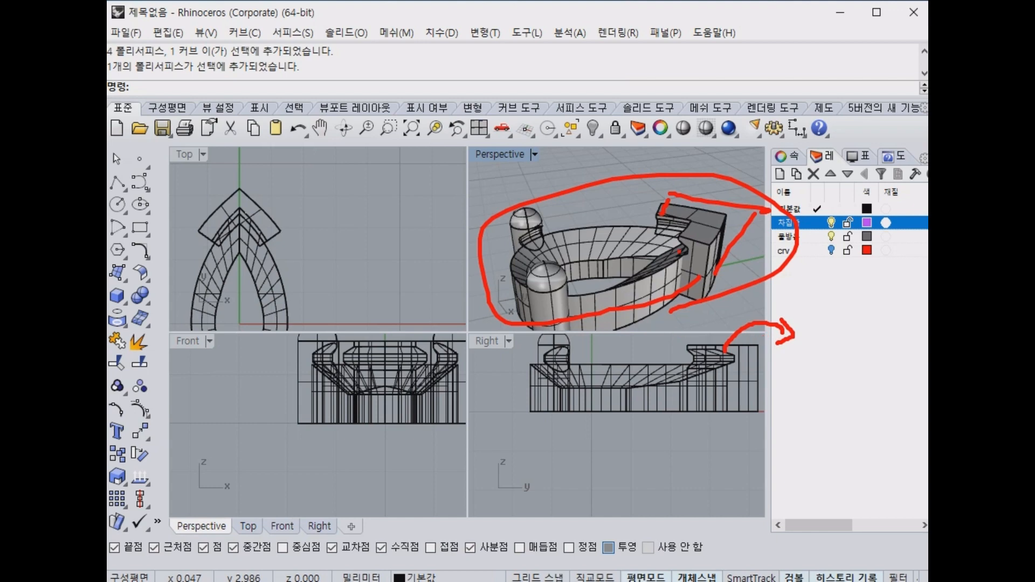
mouse_move(662, 214)
left_mouse_down()
mouse_move(695, 229)
mouse_move(723, 224)
left_mouse_up()
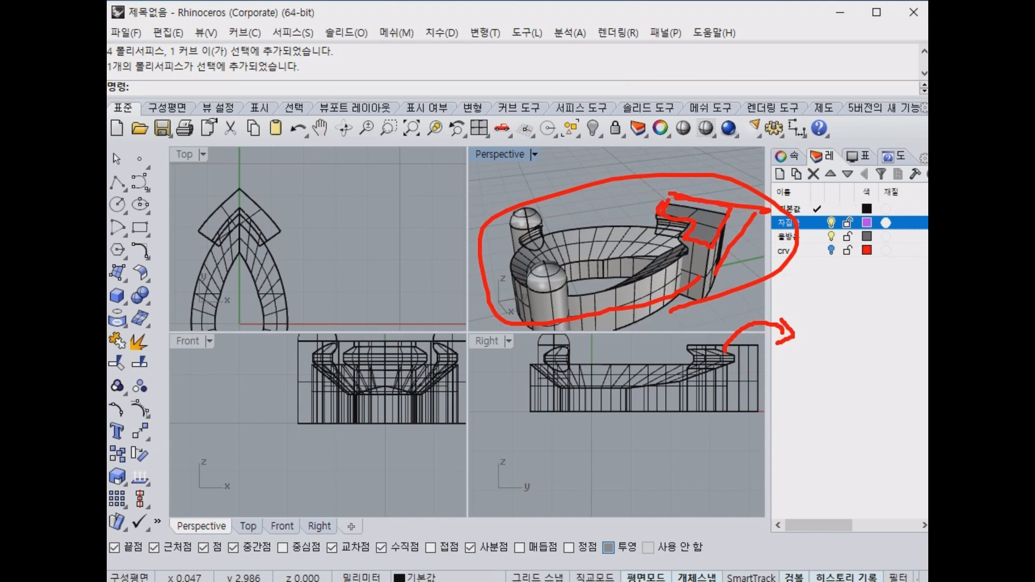
Examine the V-shaped prong from above, checking how it wraps the ring's pointed tip and its symmetry about the centre line.
scroll(370, 226, "down", 3)
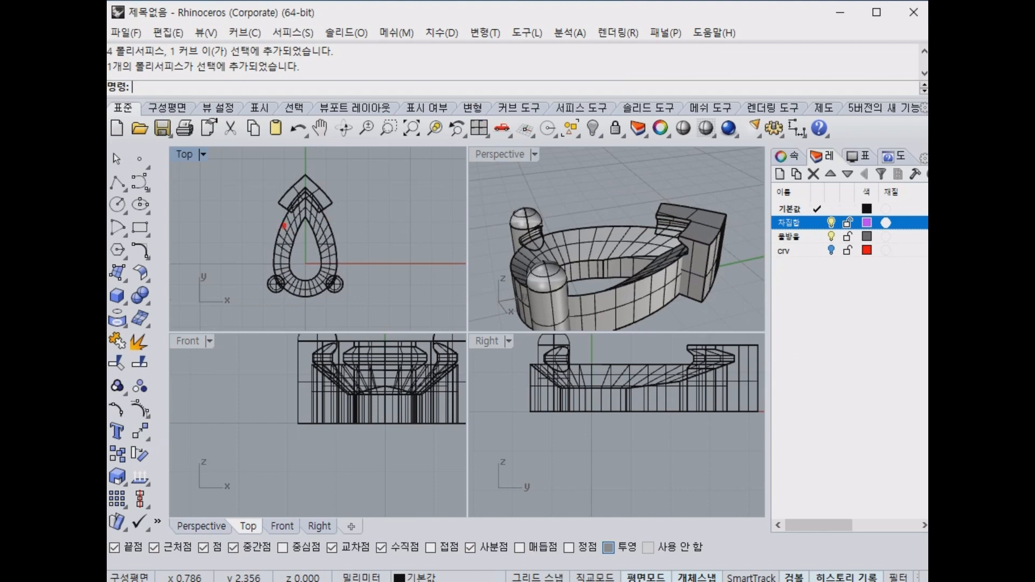
left_click_drag(285, 225, 283, 216)
left_click_drag(313, 175, 298, 182)
left_click_drag(294, 173, 307, 186)
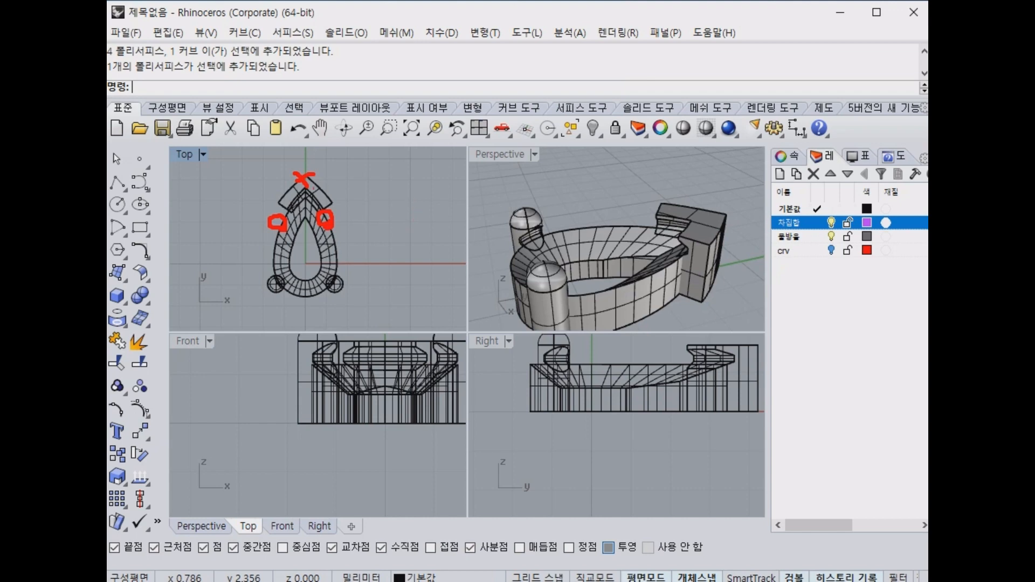
mouse_move(284, 205)
left_mouse_down()
mouse_move(301, 182)
mouse_move(319, 195)
left_mouse_up()
scroll(291, 203, "up", 5)
left_click(332, 204)
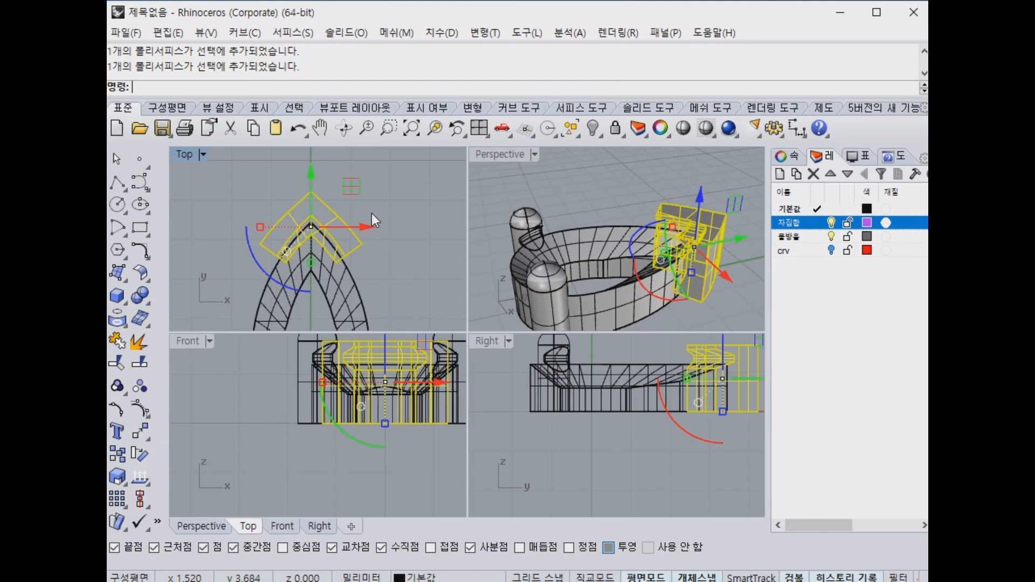
left_click(400, 196)
scroll(338, 208, "up", 6)
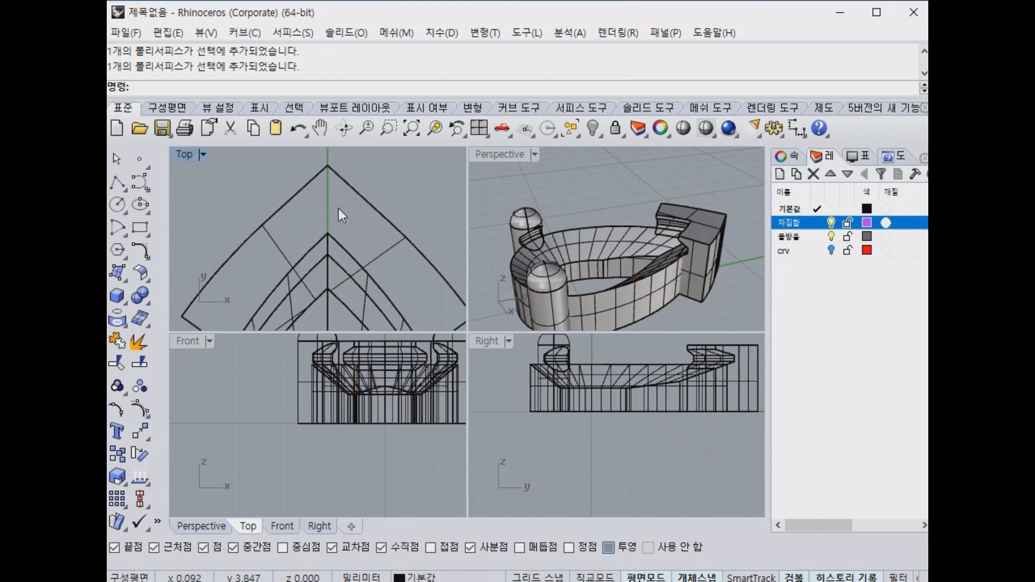
mouse_move(326, 157)
left_mouse_down()
mouse_move(329, 293)
mouse_move(328, 130)
left_mouse_up()
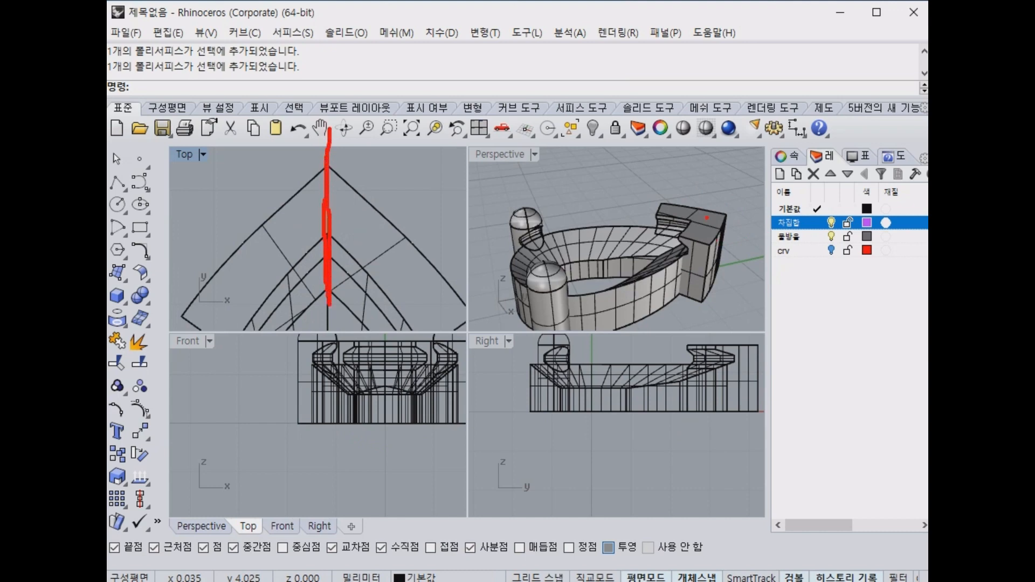
left_click_drag(699, 234, 721, 240)
left_click_drag(677, 206, 690, 190)
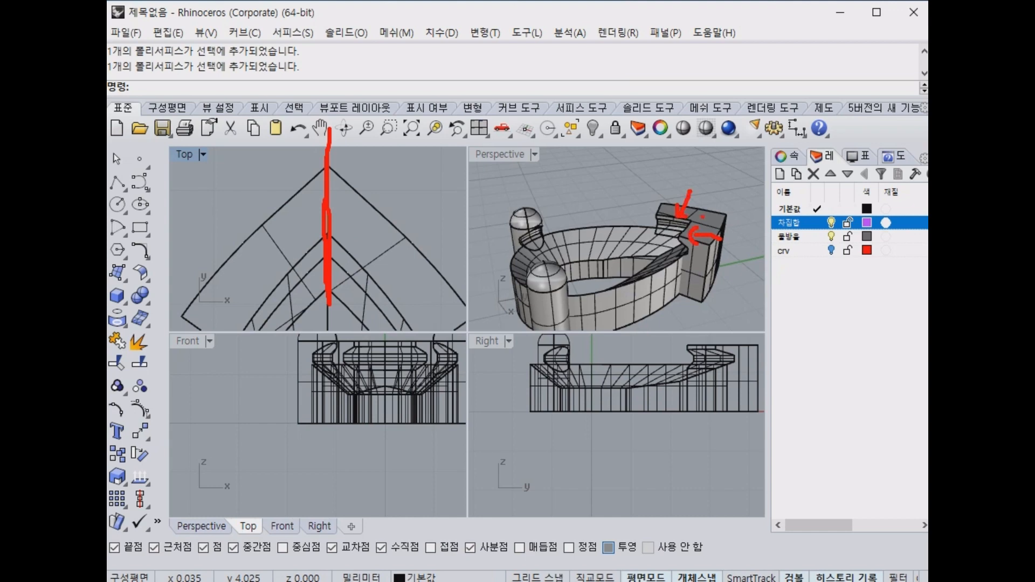